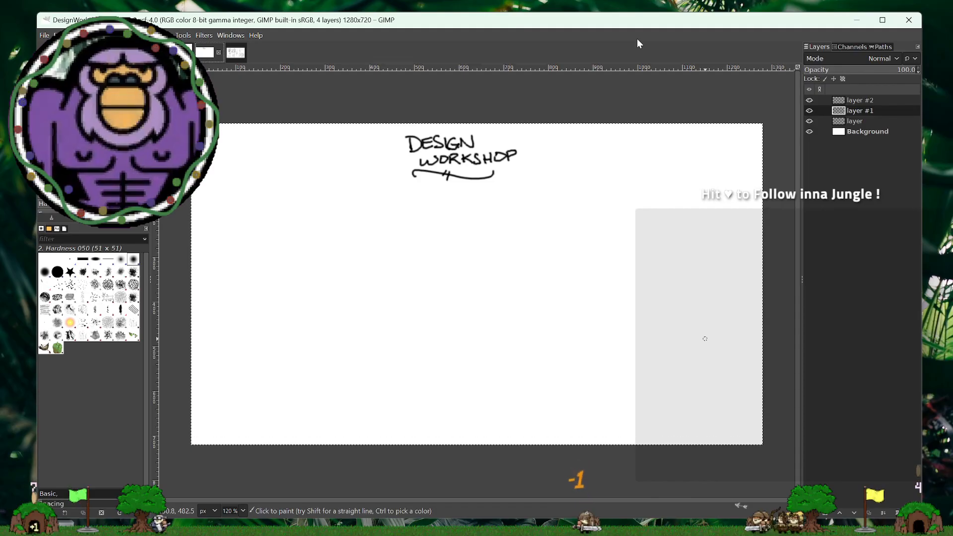
- Review the Design Chat image's game mechanic and character animation sketches by alternating the visibility of layer #1 and layer #3
left_click(233, 54)
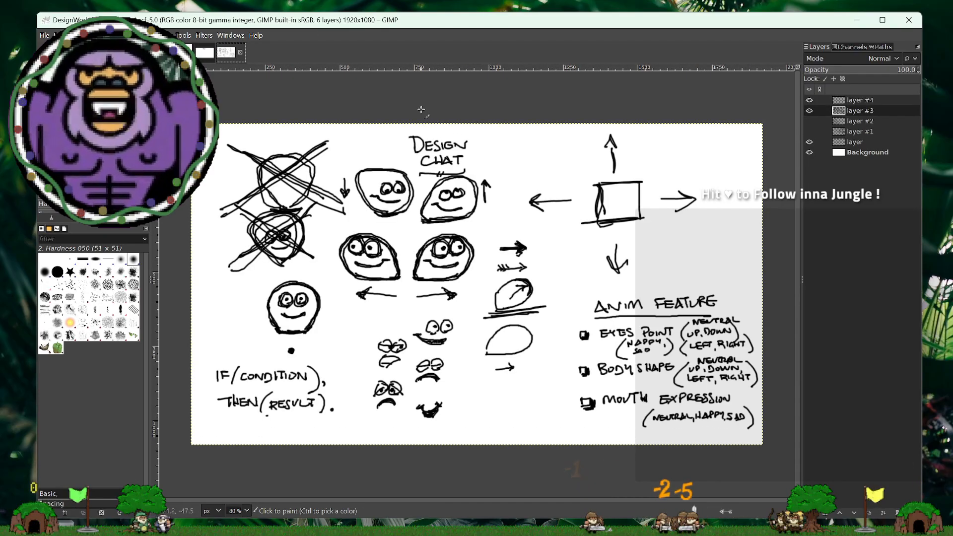
left_click(809, 110)
left_click(809, 131)
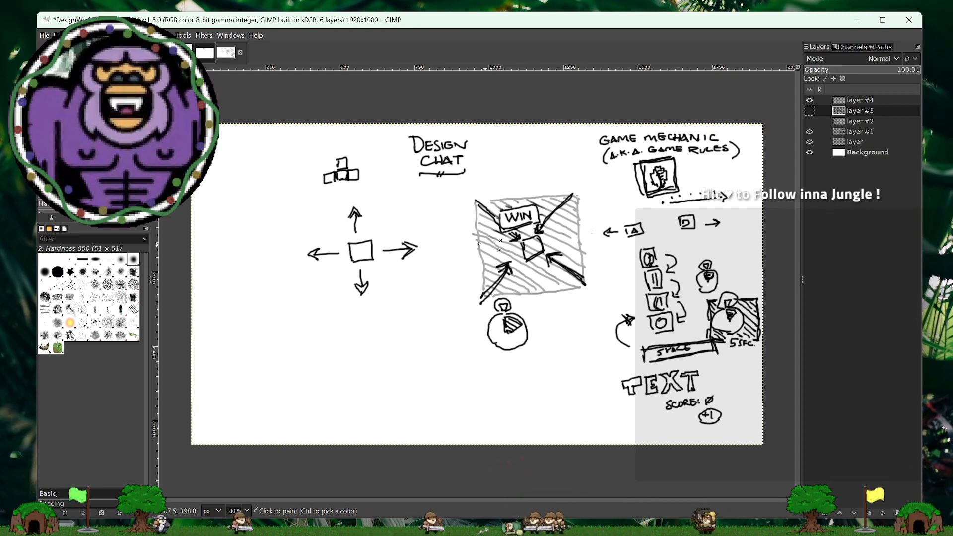
left_click(809, 128)
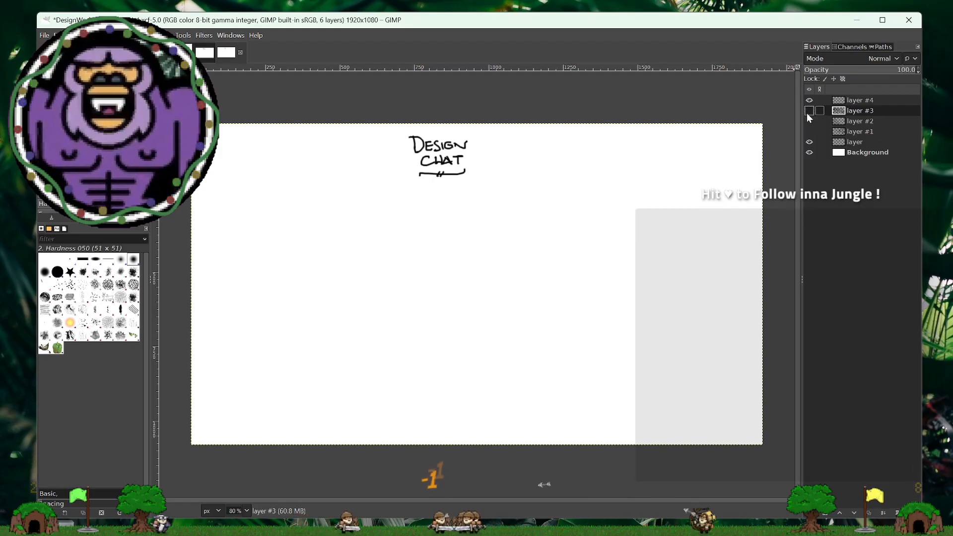
left_click(808, 110)
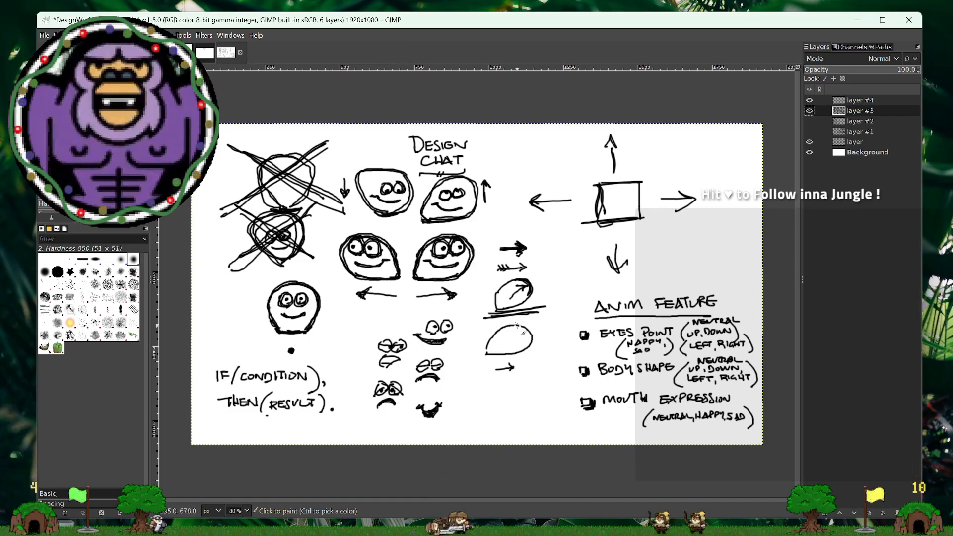
left_click(810, 110)
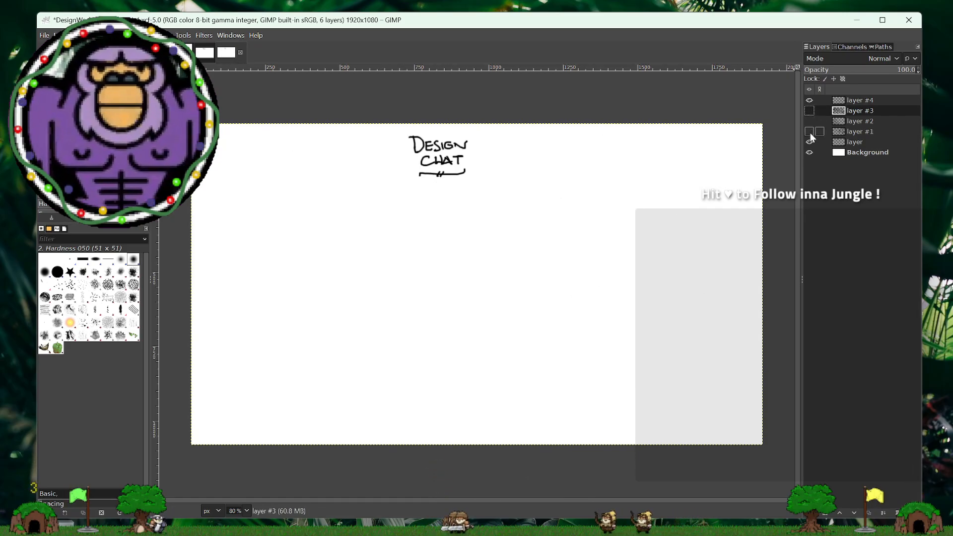
left_click(810, 131)
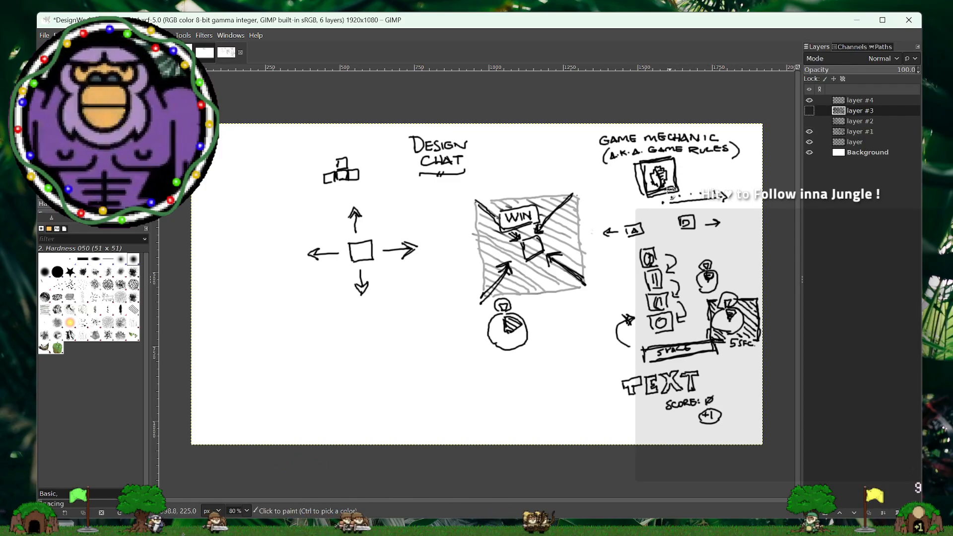
left_click(809, 131)
left_click(810, 111)
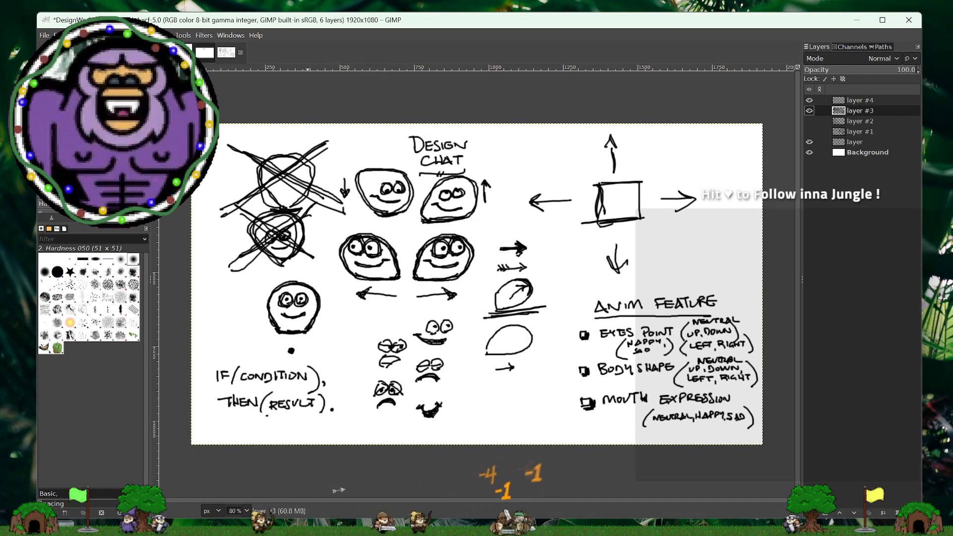
- Inspect the coin sprite image at 100% and 800% zoom, and look at the player character image
left_click(162, 52)
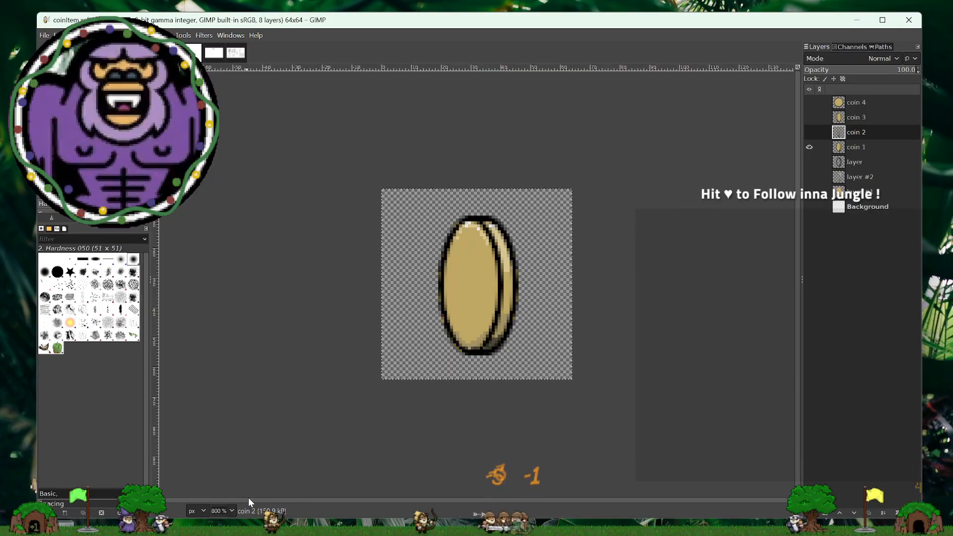
left_click(231, 510)
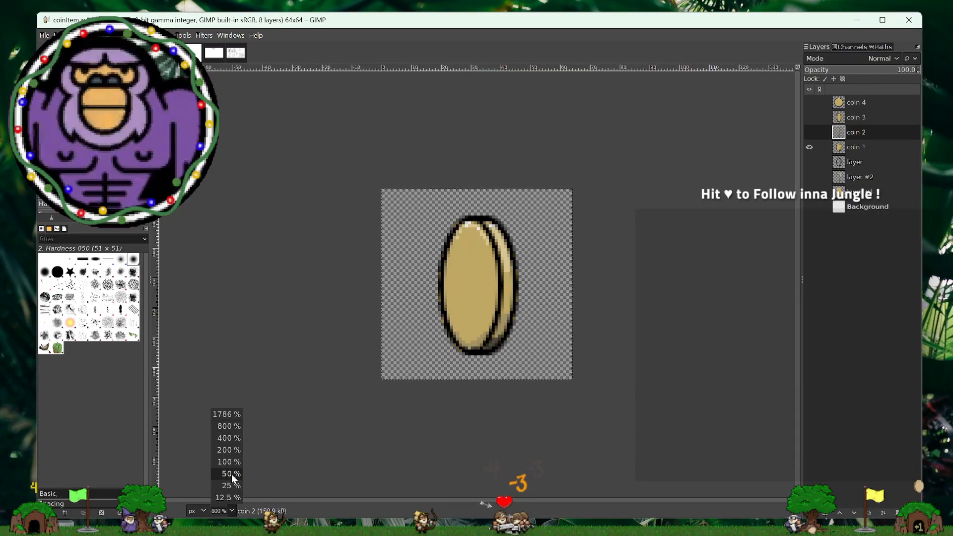
left_click(235, 462)
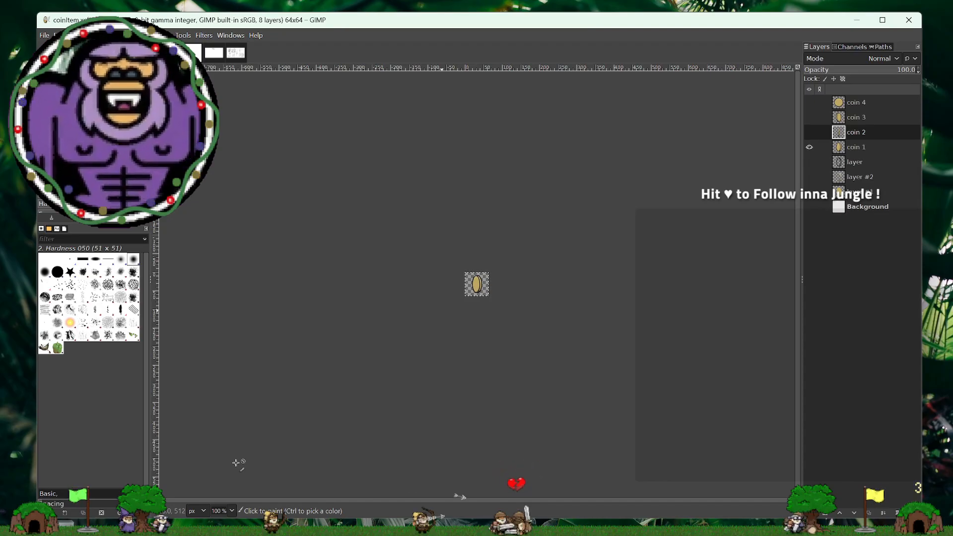
left_click(232, 510)
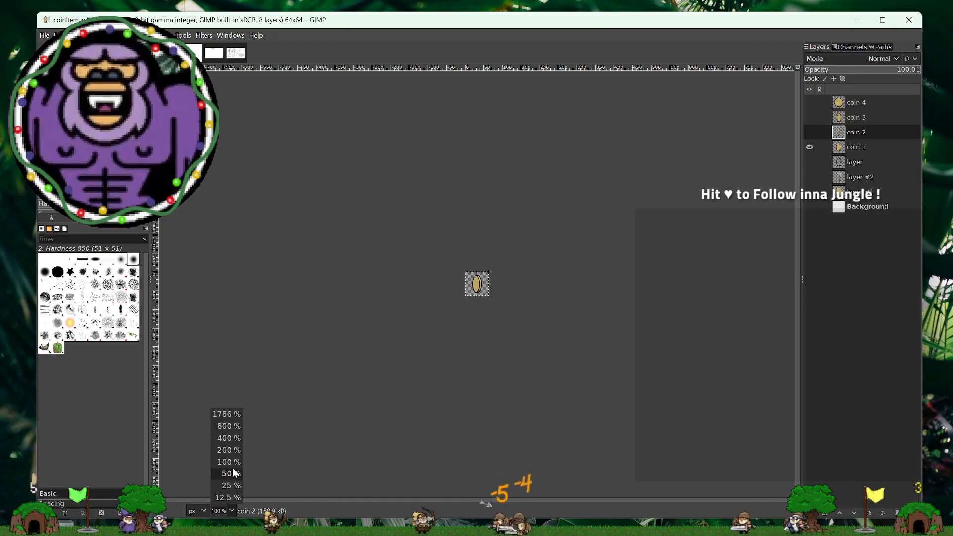
left_click(230, 427)
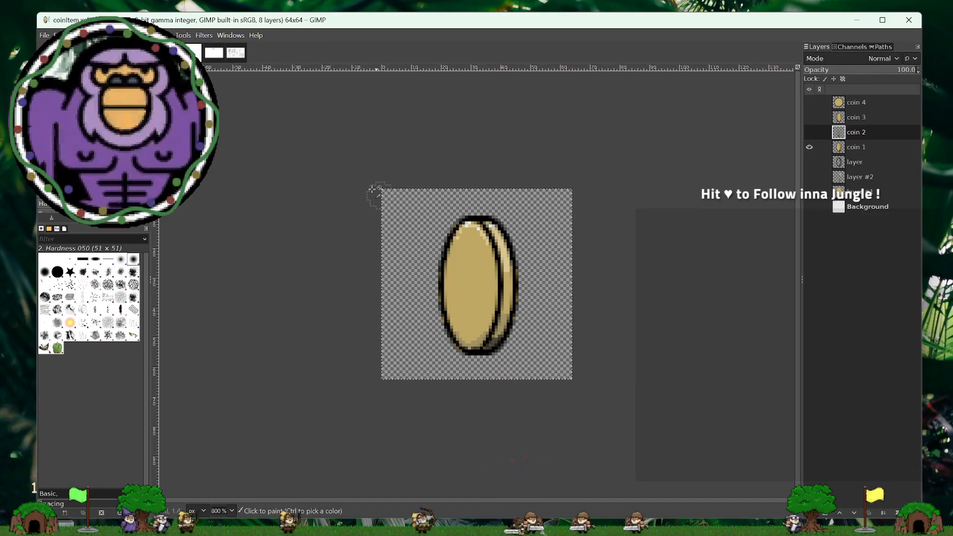
left_click(191, 52)
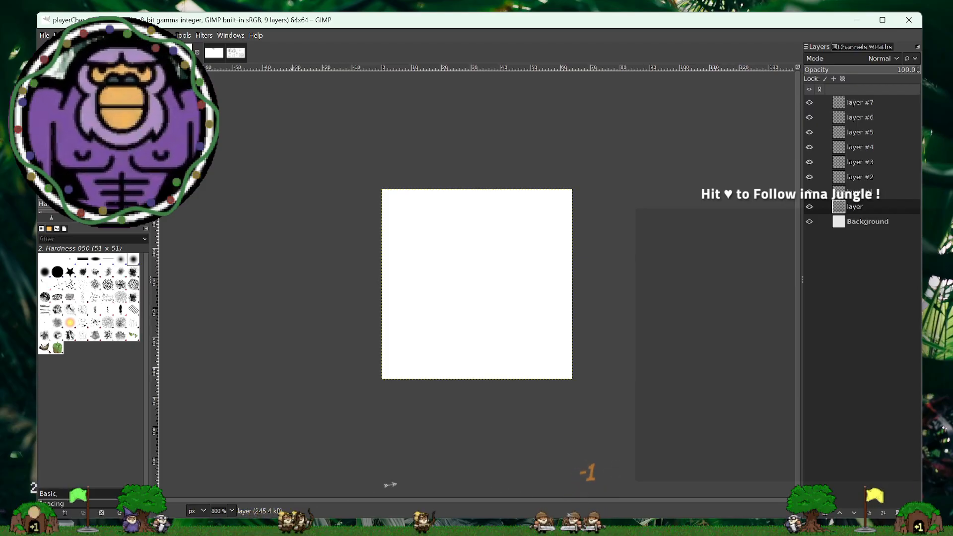
- In the Design Workshop image, handwrite IDLE below and left of the title, with MOVE on a second line beneath it
left_click(236, 53)
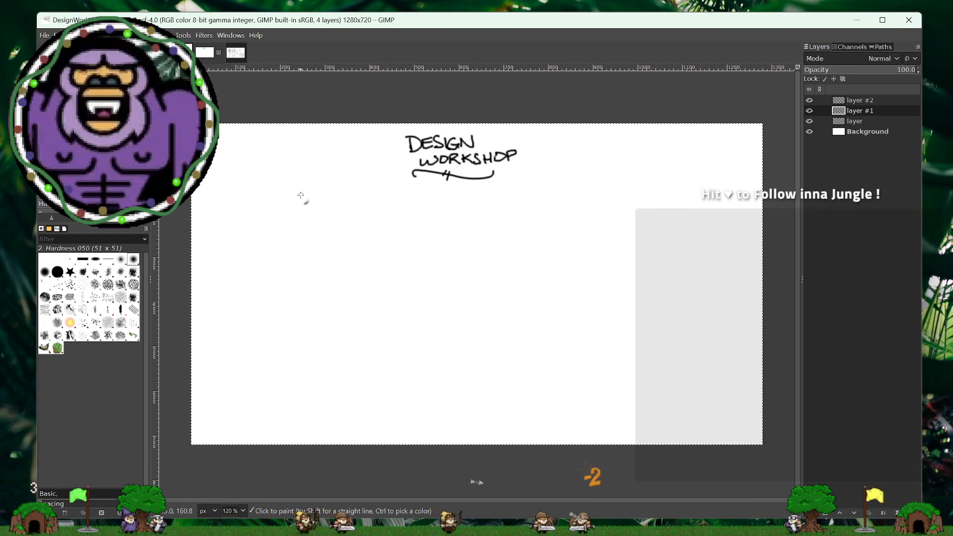
mouse_move(296, 194)
left_mouse_down()
mouse_move(297, 207)
mouse_move(330, 196)
left_mouse_up()
left_click(313, 206)
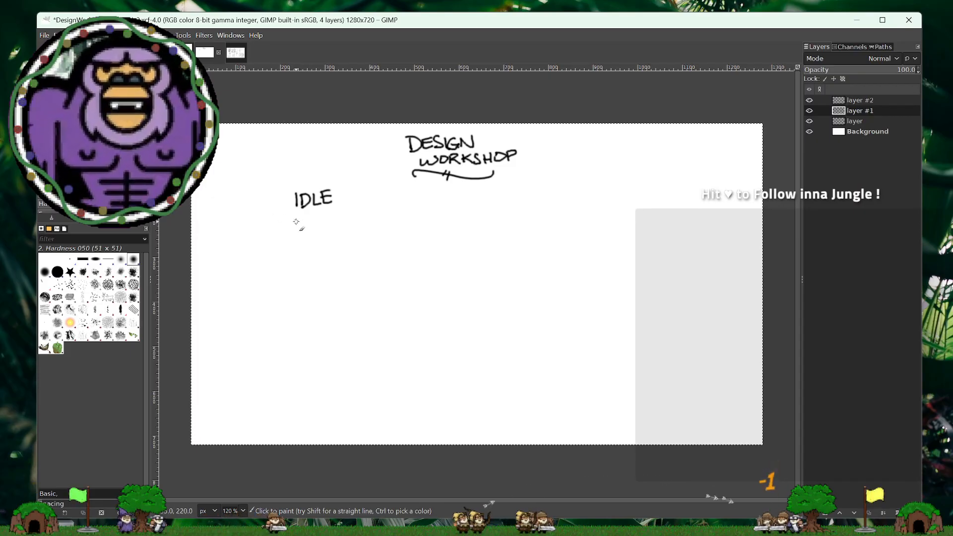
mouse_move(296, 221)
left_mouse_down()
mouse_move(296, 228)
mouse_move(326, 219)
mouse_move(337, 227)
mouse_move(336, 217)
left_mouse_up()
left_click_drag(327, 223, 352, 222)
mouse_move(359, 217)
left_mouse_down()
mouse_move(365, 226)
mouse_move(421, 214)
mouse_move(417, 224)
mouse_move(447, 219)
left_mouse_up()
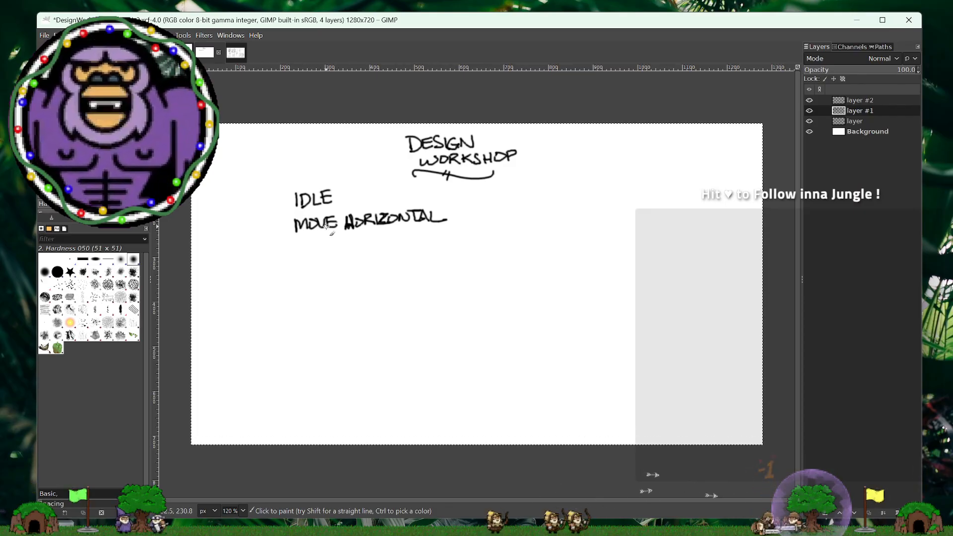
key("ctrl")
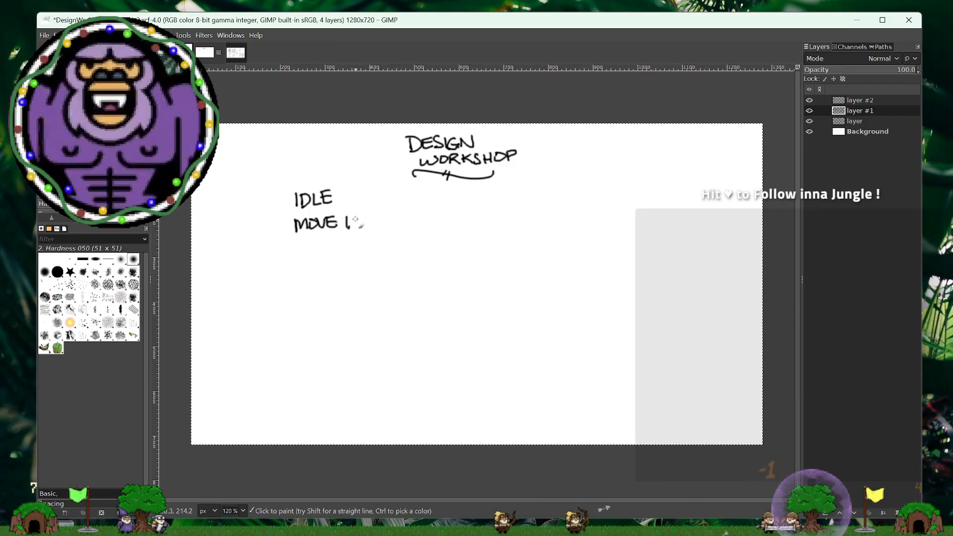
- Handwrite UP after MOVE on the second line and add MOVE DOWN as the third line of the list
left_click_drag(352, 226, 360, 224)
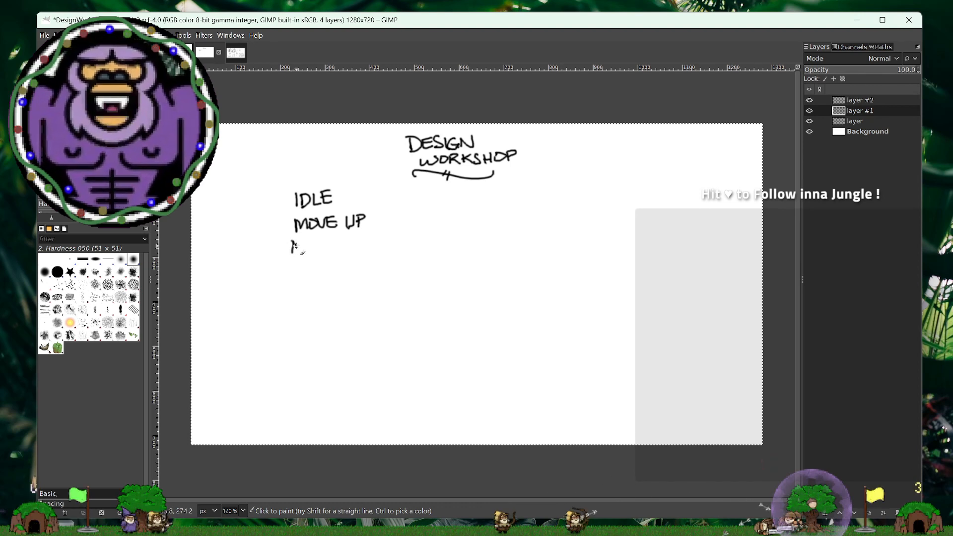
mouse_move(296, 246)
left_mouse_down()
mouse_move(309, 252)
mouse_move(312, 244)
left_mouse_up()
mouse_move(319, 241)
left_mouse_down()
mouse_move(348, 239)
mouse_move(350, 252)
mouse_move(386, 240)
left_mouse_up()
left_click_drag(387, 253, 393, 239)
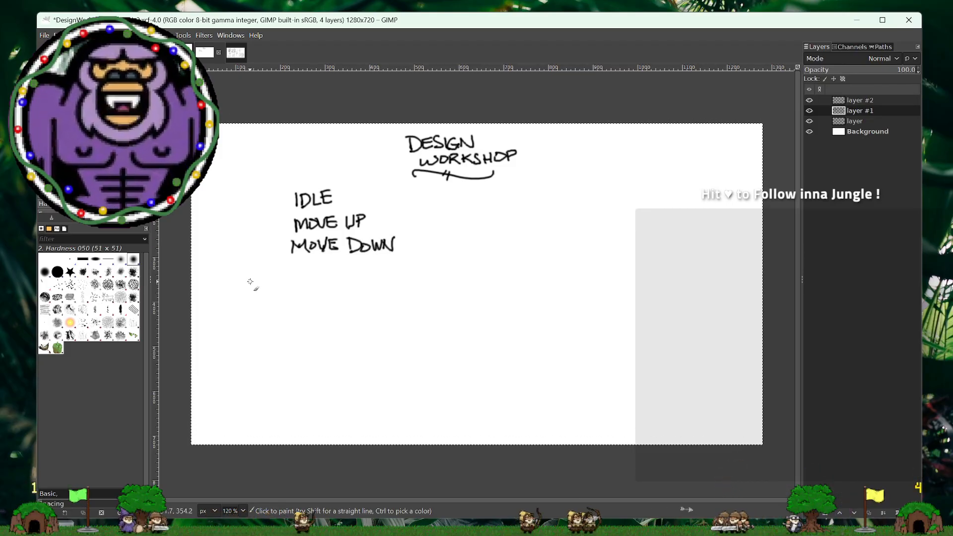
- Handwrite MOVE LEFT and MOVE RIGHT as the next two lines under MOVE DOWN
mouse_move(318, 260)
left_mouse_down()
mouse_move(339, 269)
mouse_move(339, 257)
left_mouse_up()
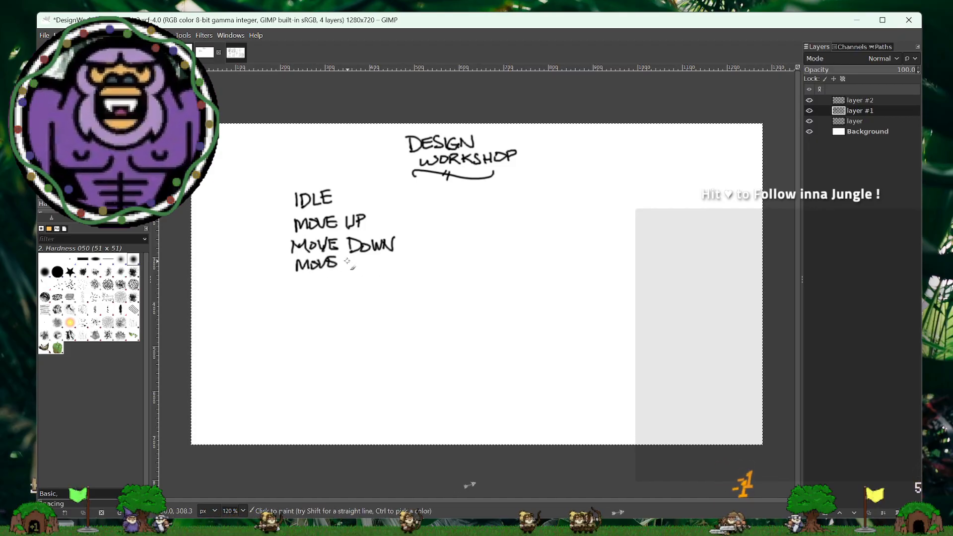
mouse_move(350, 258)
left_mouse_down()
mouse_move(358, 270)
mouse_move(376, 259)
mouse_move(372, 270)
left_mouse_up()
left_click_drag(373, 258, 379, 264)
mouse_move(381, 258)
left_mouse_down()
mouse_move(391, 258)
mouse_move(385, 269)
left_mouse_up()
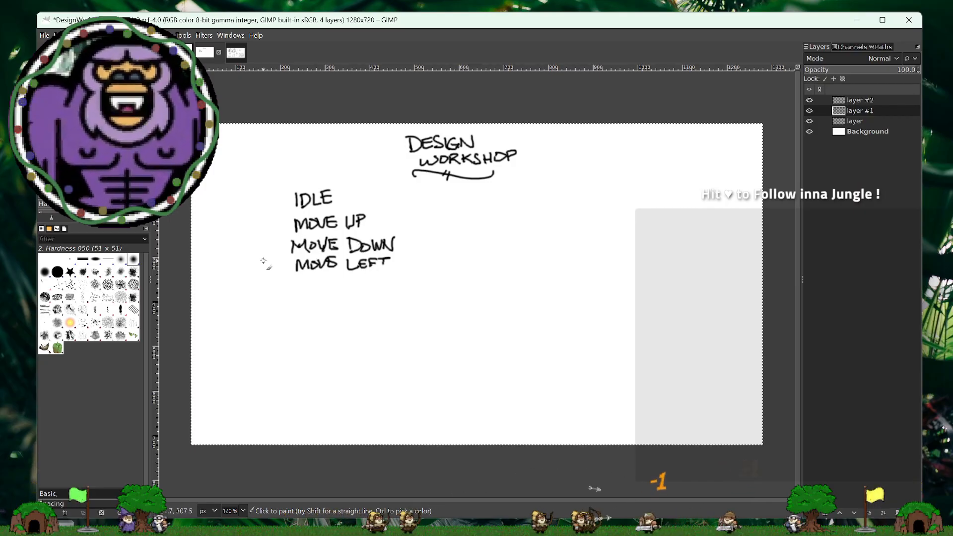
mouse_move(296, 279)
left_mouse_down()
mouse_move(296, 289)
mouse_move(328, 278)
mouse_move(337, 286)
mouse_move(336, 278)
mouse_move(356, 287)
mouse_move(381, 281)
left_mouse_up()
mouse_move(383, 276)
left_mouse_down()
mouse_move(394, 275)
mouse_move(390, 288)
left_mouse_up()
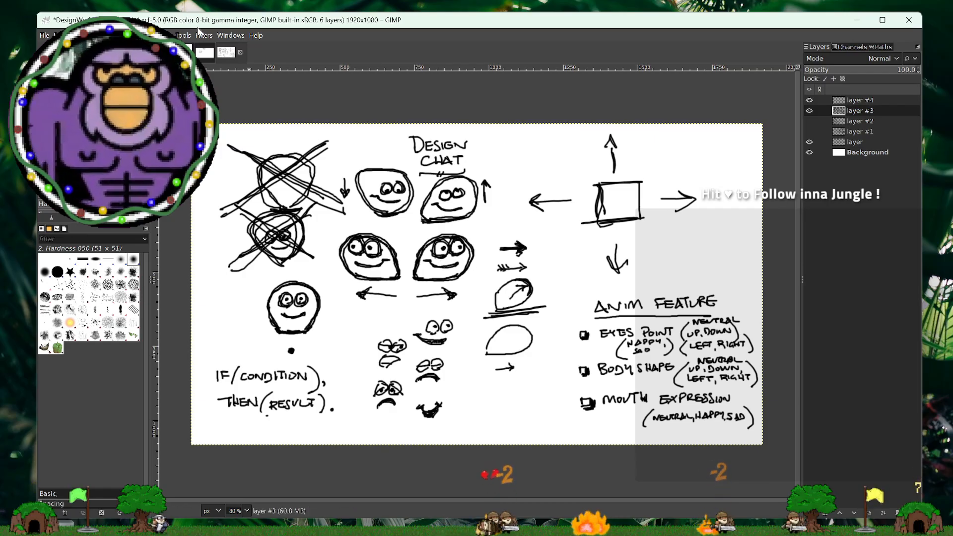
left_click(210, 57)
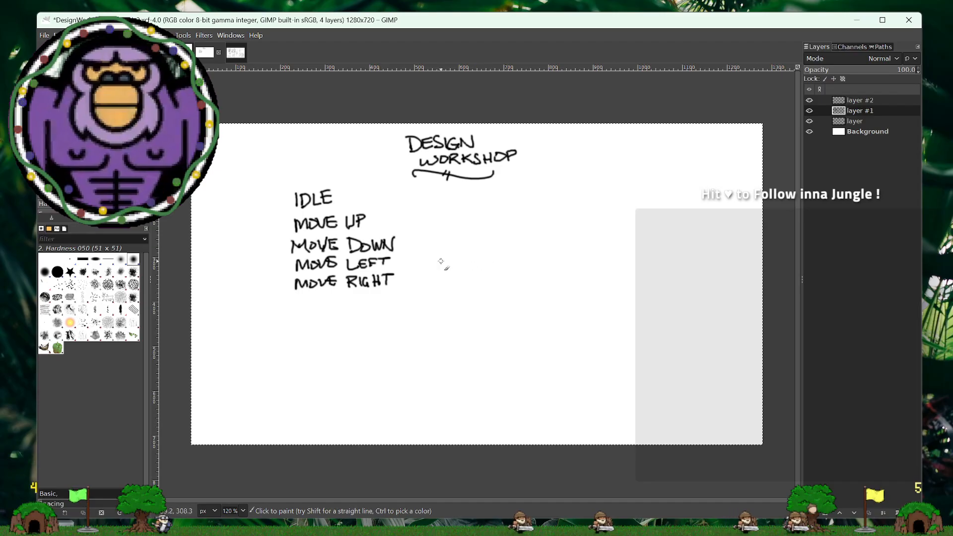
mouse_move(472, 262)
left_mouse_down()
mouse_move(547, 260)
mouse_move(467, 257)
mouse_move(550, 253)
left_mouse_up()
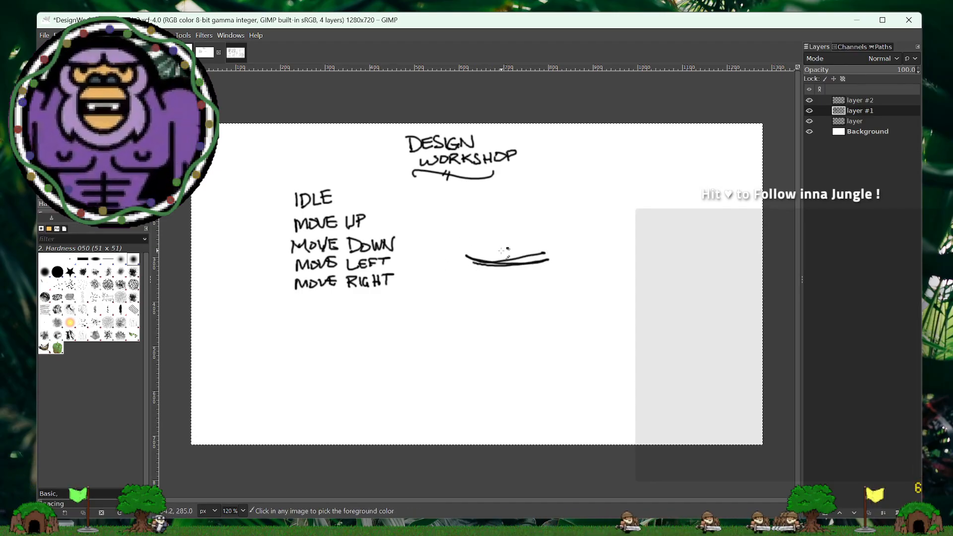
key("ctrl+z")
key("ctrl+z")
- Sketch a right-leaning rounded character with eyes looking right and a smile beside the list, and an arrow to it from MOVE RIGHT
left_click_drag(478, 260, 550, 260)
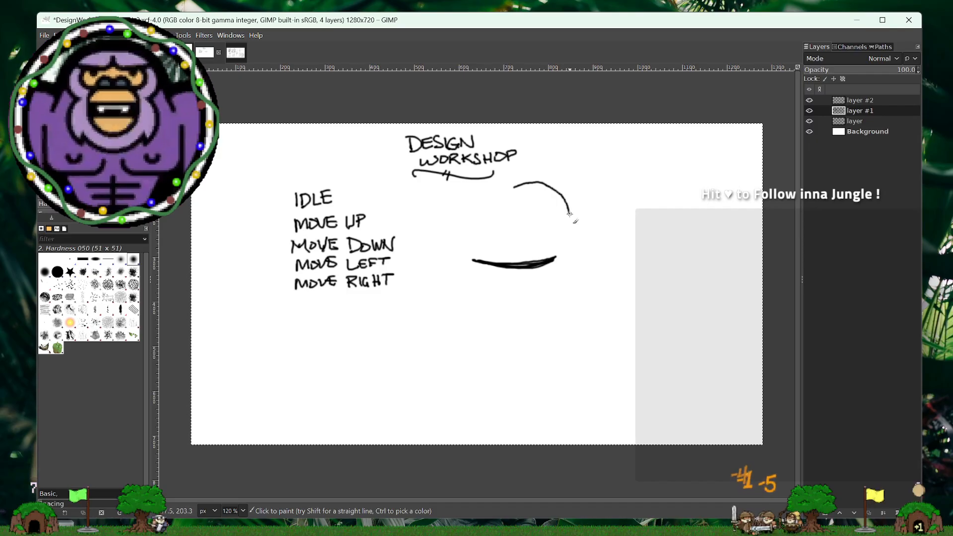
left_click_drag(571, 240, 566, 247)
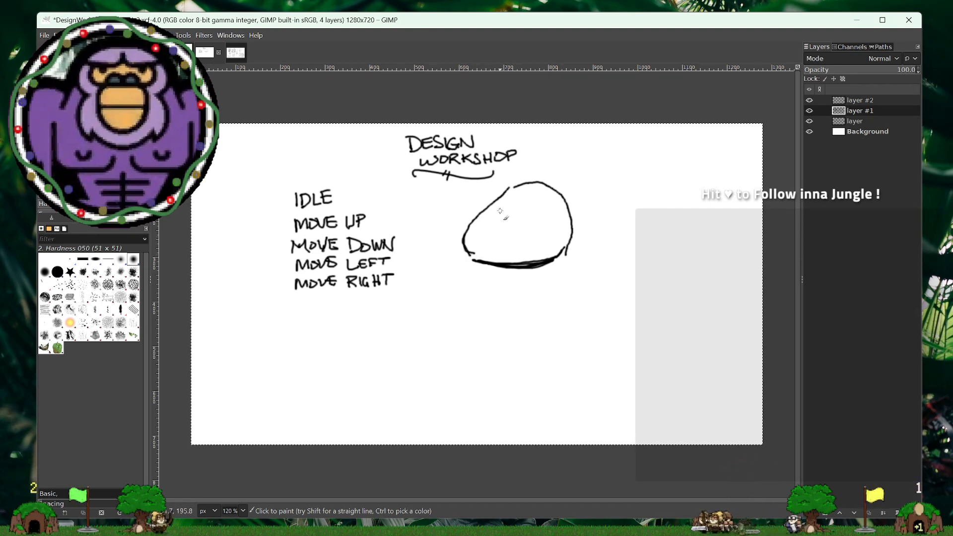
mouse_move(517, 201)
left_mouse_down()
mouse_move(515, 220)
mouse_move(509, 200)
mouse_move(512, 218)
mouse_move(553, 202)
left_mouse_up()
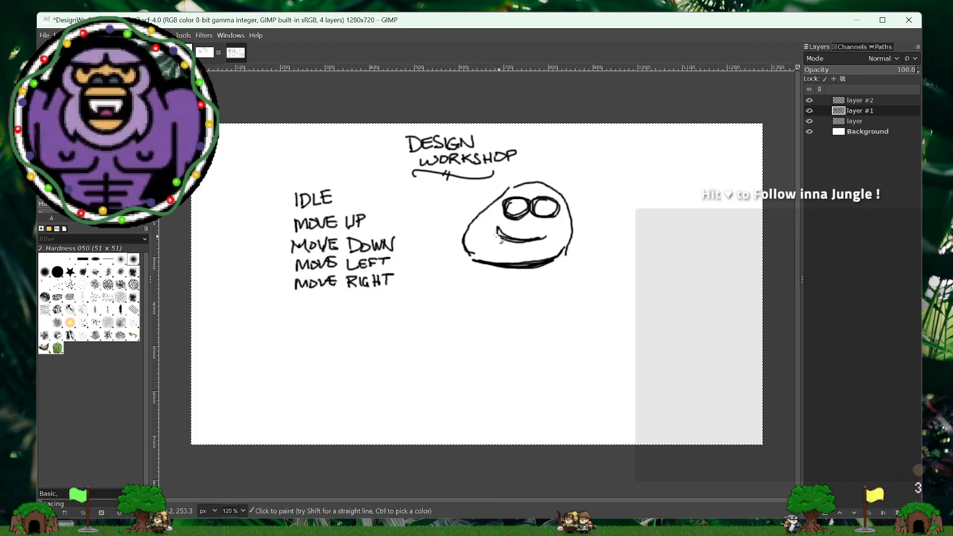
left_click_drag(497, 227, 487, 229)
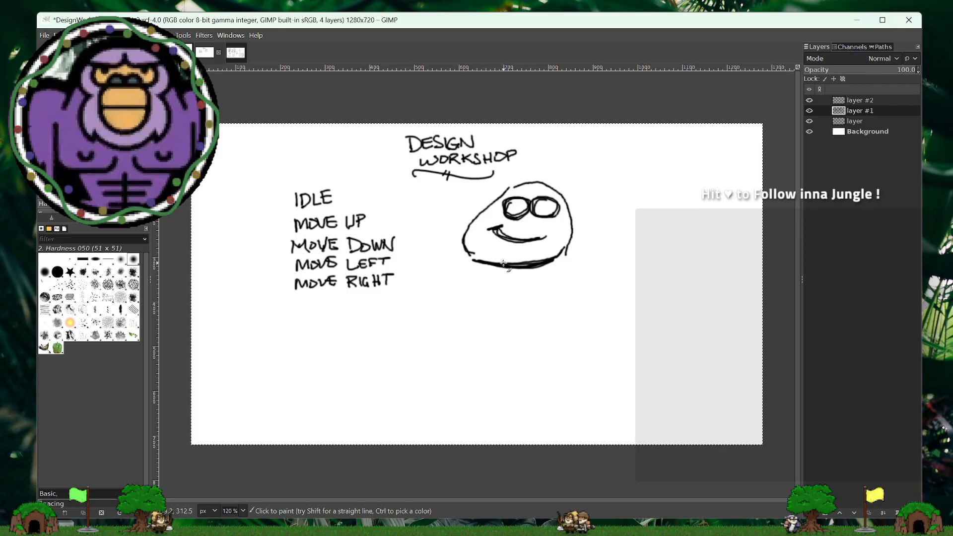
left_click(550, 207)
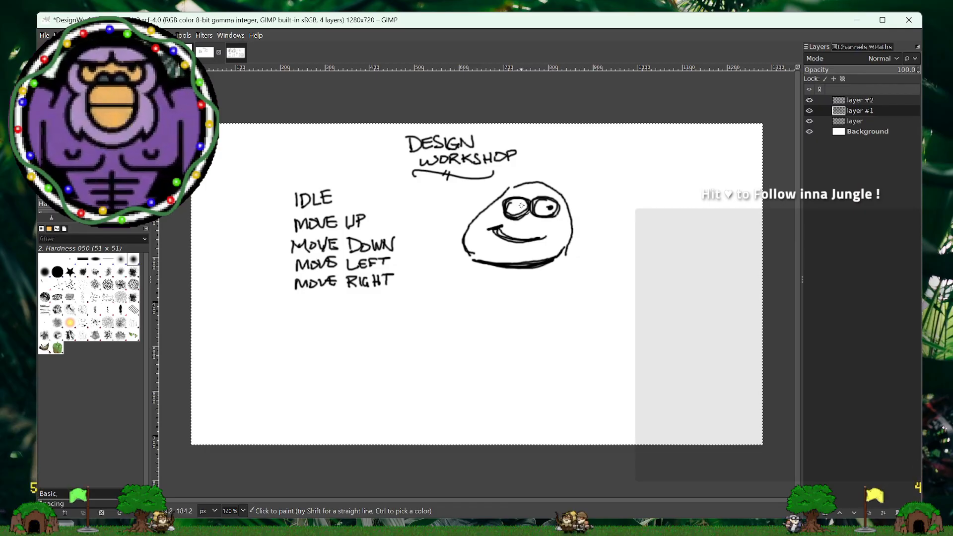
left_click(507, 217)
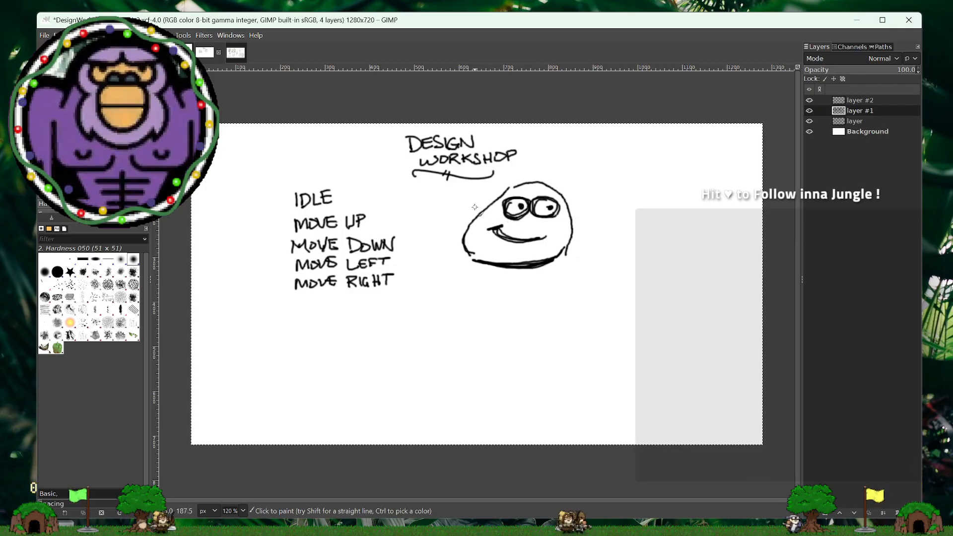
left_click_drag(453, 262, 466, 273)
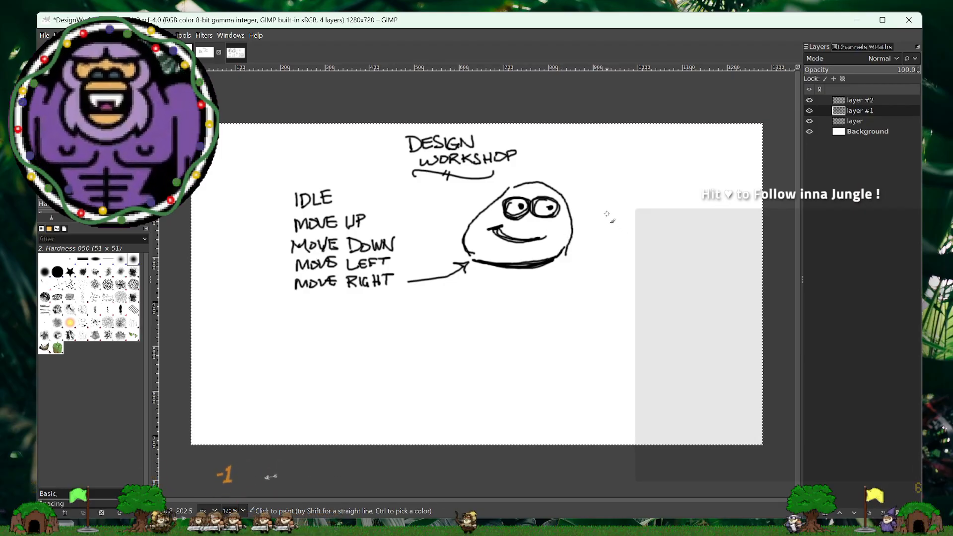
mouse_move(605, 210)
left_mouse_down()
mouse_move(633, 218)
mouse_move(634, 202)
mouse_move(646, 211)
mouse_move(635, 221)
mouse_move(638, 202)
mouse_move(626, 216)
mouse_move(640, 214)
mouse_move(613, 200)
mouse_move(611, 222)
mouse_move(619, 201)
mouse_move(608, 221)
left_mouse_up()
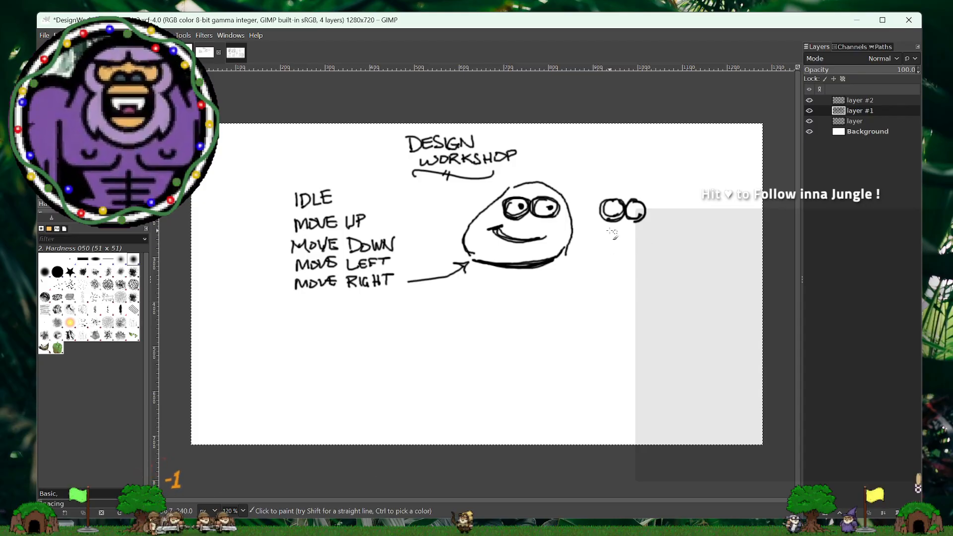
left_click_drag(663, 209, 691, 205)
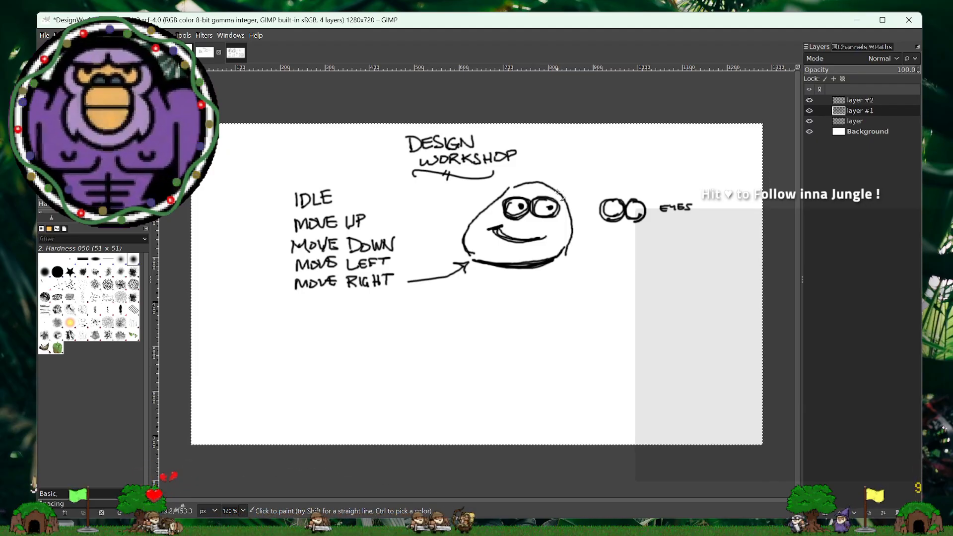
key("ctrl+z")
key("ctrl+z")
key("ctrl+z")
key("ctrl+z")
key("ctrl+z")
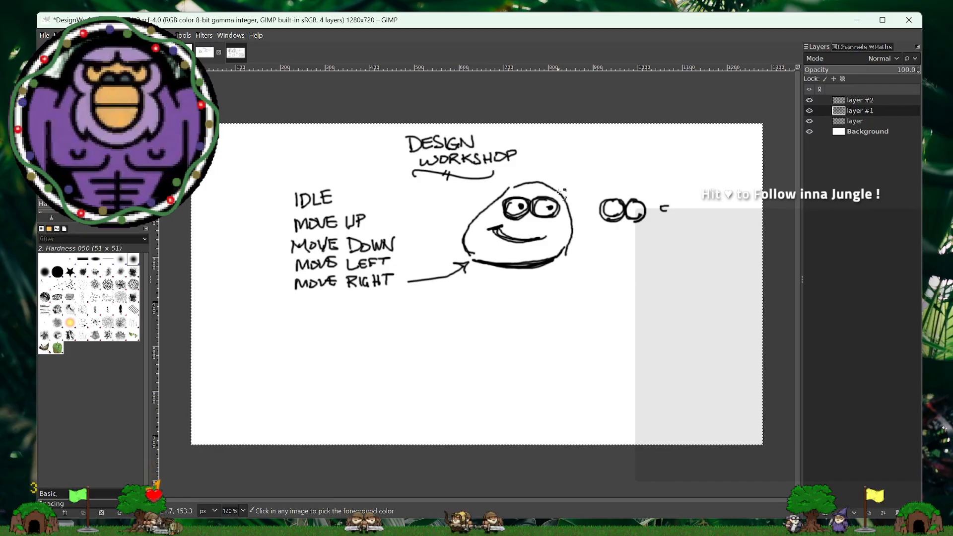
key("ctrl+z")
key("ctrl+z")
key("ctrl+z")
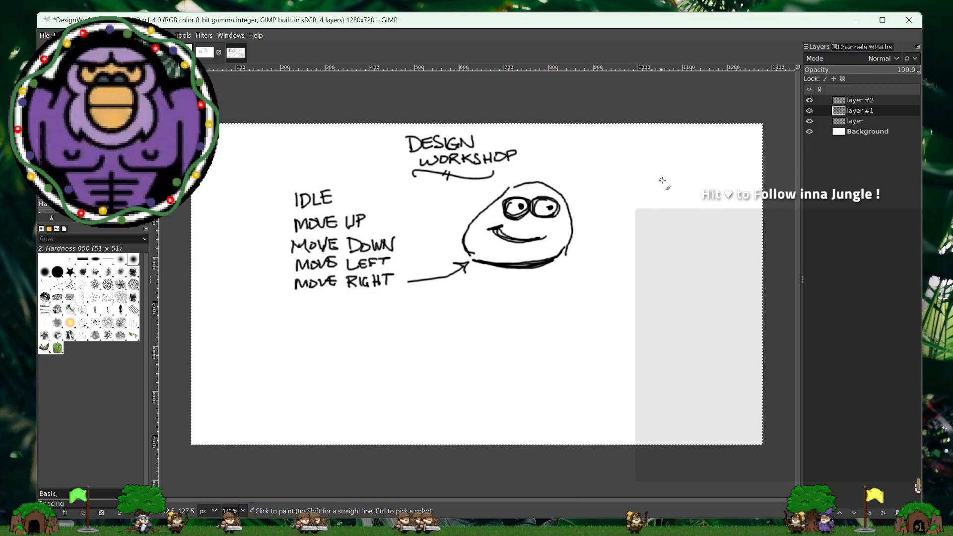
- Sketch a second right-leaning body with a thickened base and two empty eyes beside the smiling character
mouse_move(676, 181)
left_mouse_down()
mouse_move(702, 188)
mouse_move(715, 214)
mouse_move(715, 244)
mouse_move(700, 260)
left_mouse_up()
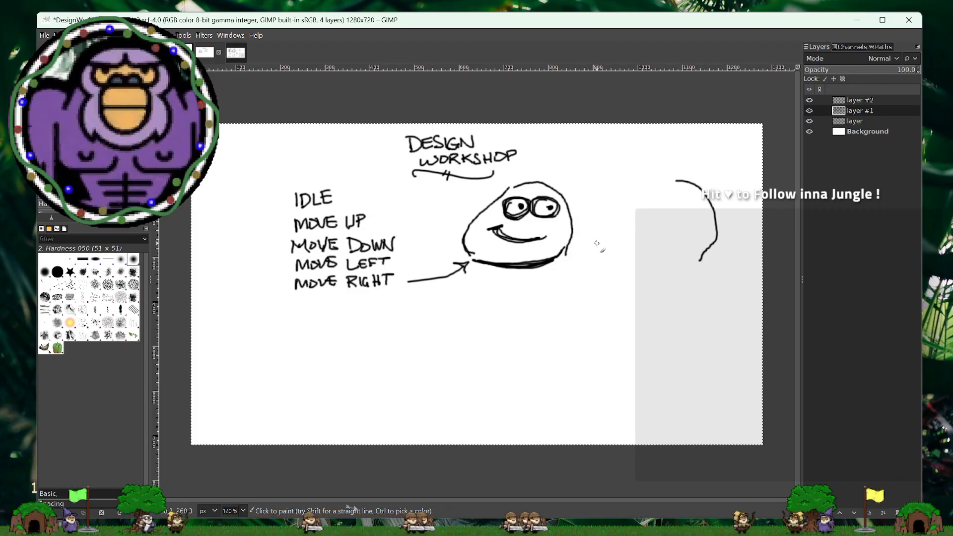
left_click_drag(599, 234, 610, 258)
mouse_move(702, 261)
left_mouse_down()
mouse_move(628, 268)
mouse_move(706, 263)
left_mouse_up()
mouse_move(668, 177)
left_mouse_down()
mouse_move(615, 208)
mouse_move(600, 241)
left_mouse_up()
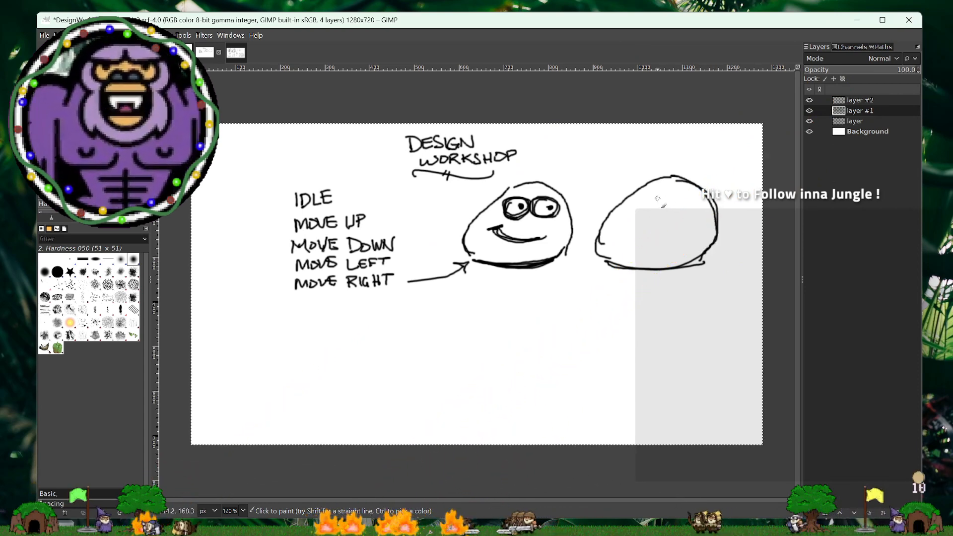
mouse_move(662, 213)
left_mouse_down()
mouse_move(665, 195)
mouse_move(678, 208)
left_mouse_up()
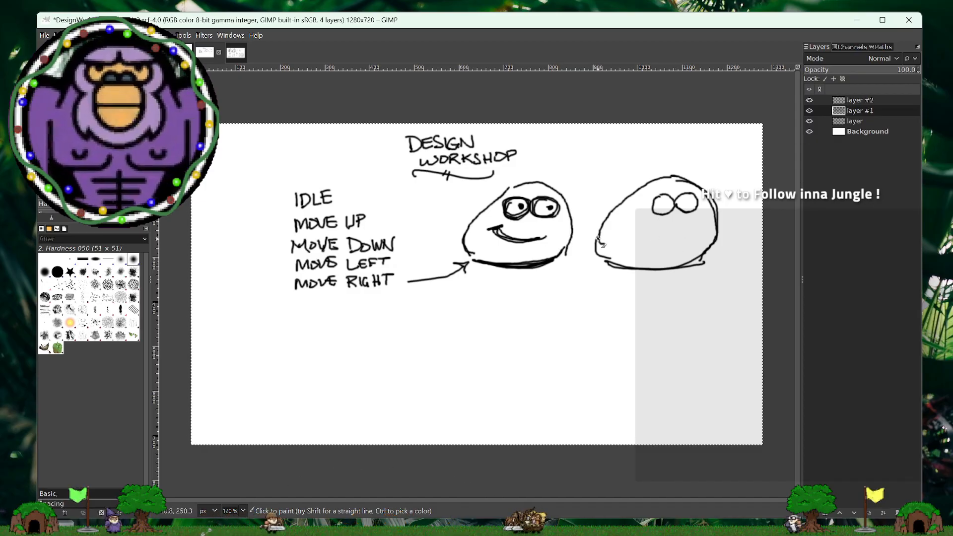
mouse_move(598, 237)
left_mouse_down()
mouse_move(605, 262)
mouse_move(626, 274)
left_mouse_up()
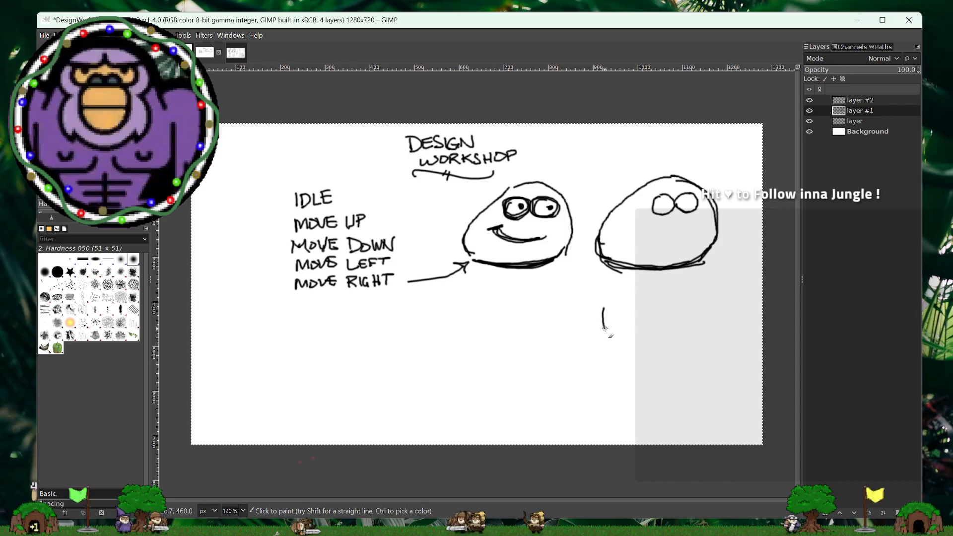
- Sketch a rounder body with a flattened upper edge and two empty eyes directly below the second body
mouse_move(605, 329)
left_mouse_down()
mouse_move(643, 367)
mouse_move(691, 370)
left_mouse_up()
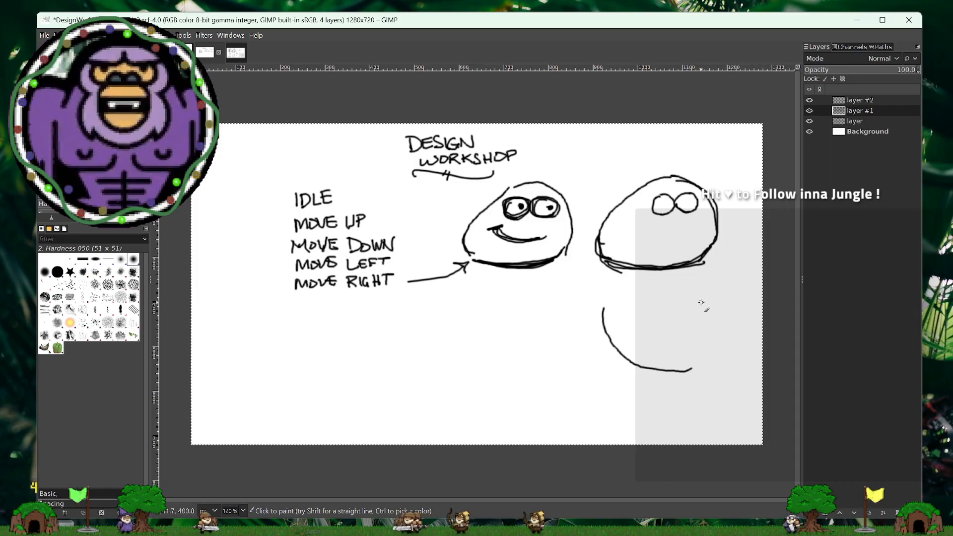
mouse_move(704, 301)
left_mouse_down()
mouse_move(712, 350)
mouse_move(685, 372)
left_mouse_up()
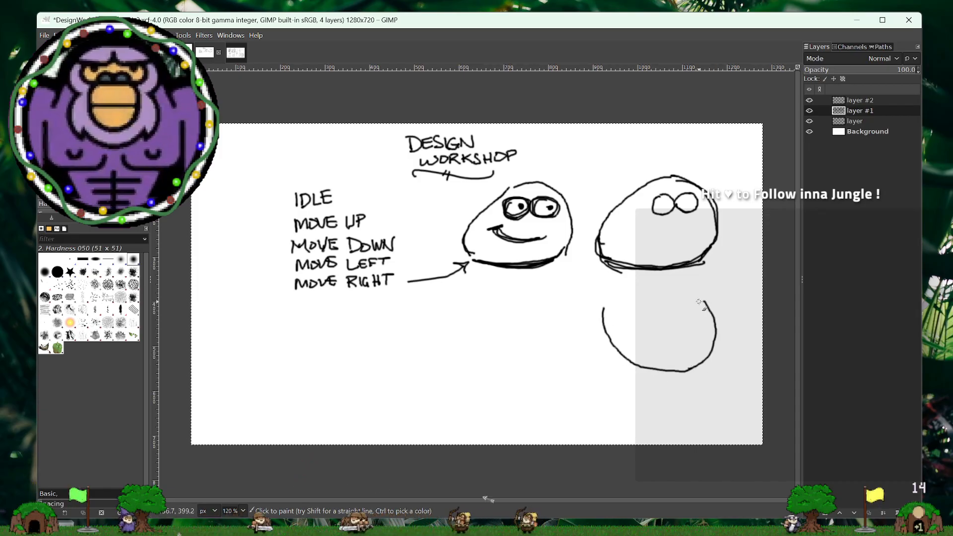
mouse_move(700, 301)
left_mouse_down()
mouse_move(652, 284)
mouse_move(606, 294)
mouse_move(645, 280)
mouse_move(695, 291)
mouse_move(624, 280)
mouse_move(605, 296)
left_mouse_up()
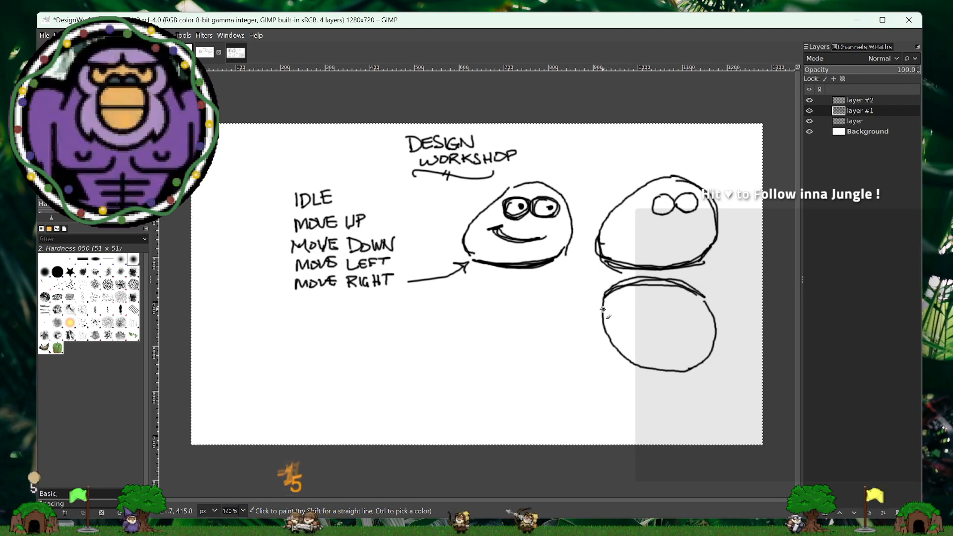
left_click_drag(616, 340, 653, 371)
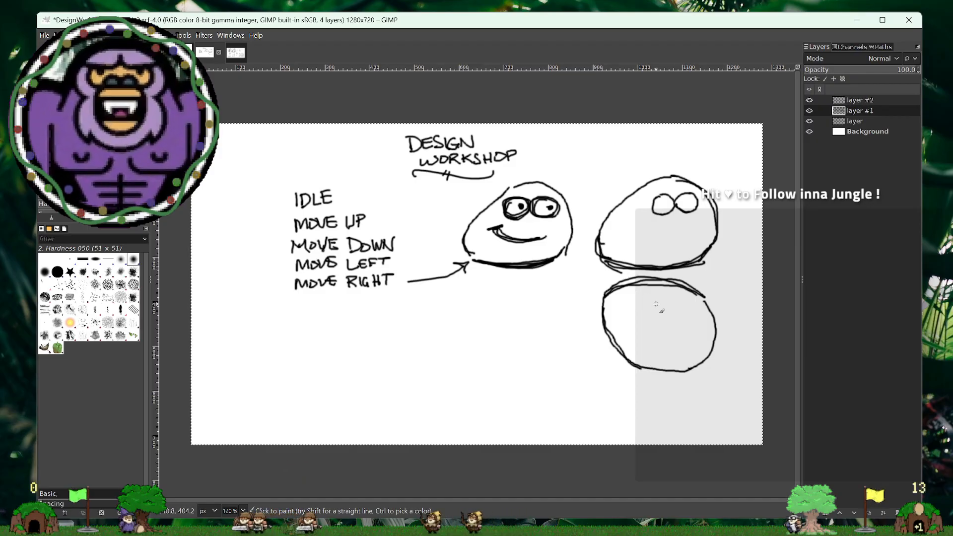
mouse_move(666, 299)
left_mouse_down()
mouse_move(652, 312)
mouse_move(677, 304)
mouse_move(686, 313)
mouse_move(686, 301)
mouse_move(687, 322)
mouse_move(689, 297)
mouse_move(676, 304)
mouse_move(690, 321)
mouse_move(671, 313)
left_mouse_up()
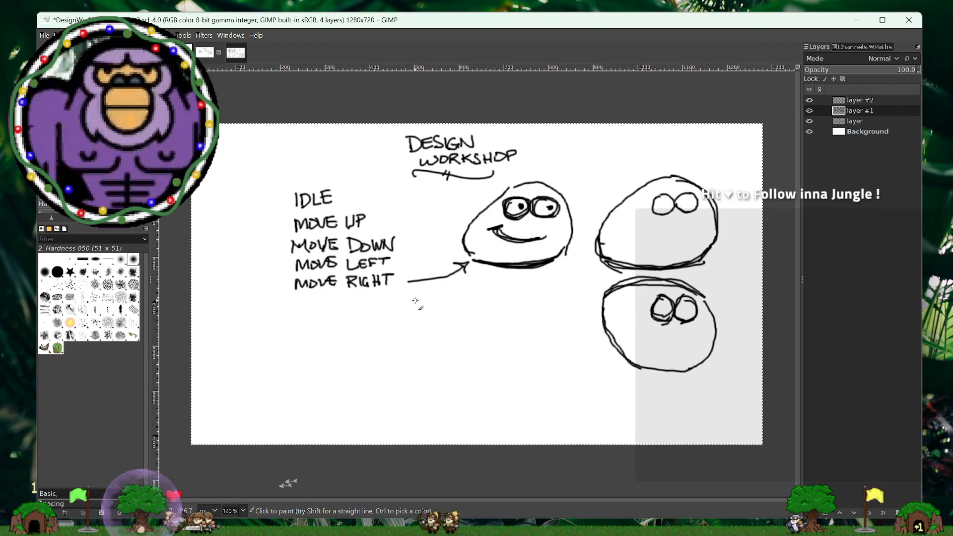
- Handwrite a parts list under the smiling character, starting with EYEBALLS and PUPILS on separate lines
left_click_drag(465, 309, 542, 317)
left_click_drag(543, 305, 550, 315)
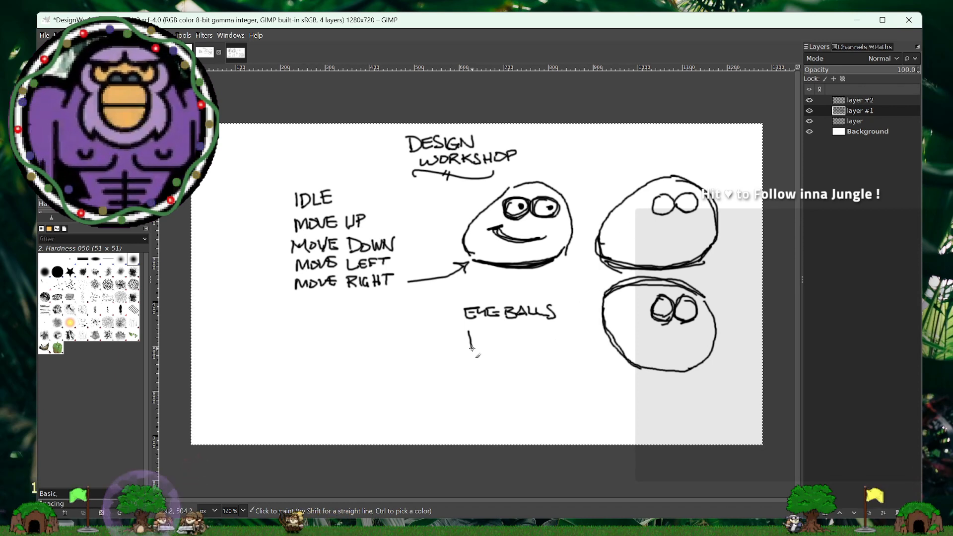
mouse_move(468, 331)
left_mouse_down()
mouse_move(470, 341)
mouse_move(487, 342)
left_mouse_up()
mouse_move(497, 335)
left_mouse_down()
mouse_move(497, 346)
mouse_move(514, 337)
mouse_move(513, 347)
left_mouse_up()
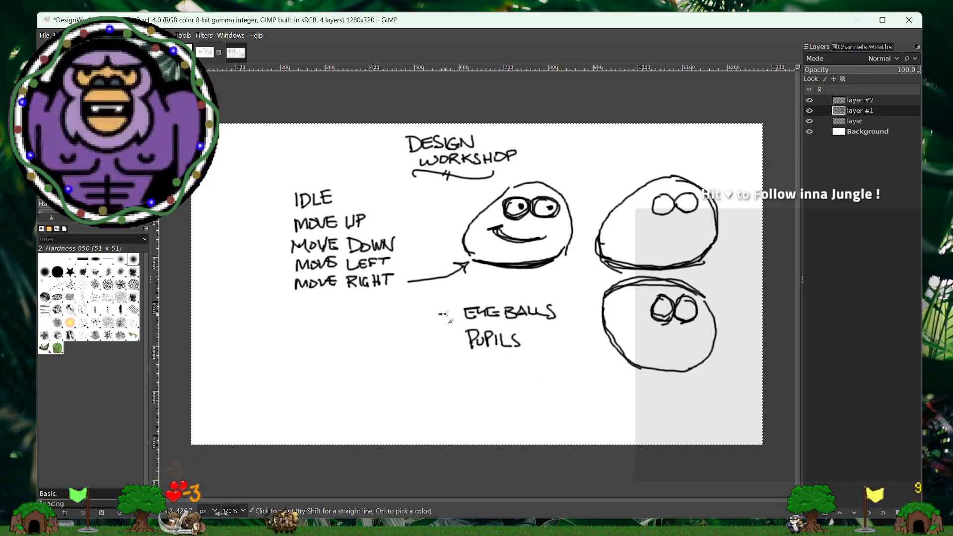
- Add BODY and MOUTH below PUPILS and EYE LIDS above EYEBALLS, marking every line of the parts list with a dash
mouse_move(441, 342)
left_mouse_down()
mouse_move(477, 363)
mouse_move(474, 373)
mouse_move(496, 363)
mouse_move(499, 372)
mouse_move(495, 360)
mouse_move(514, 376)
left_mouse_up()
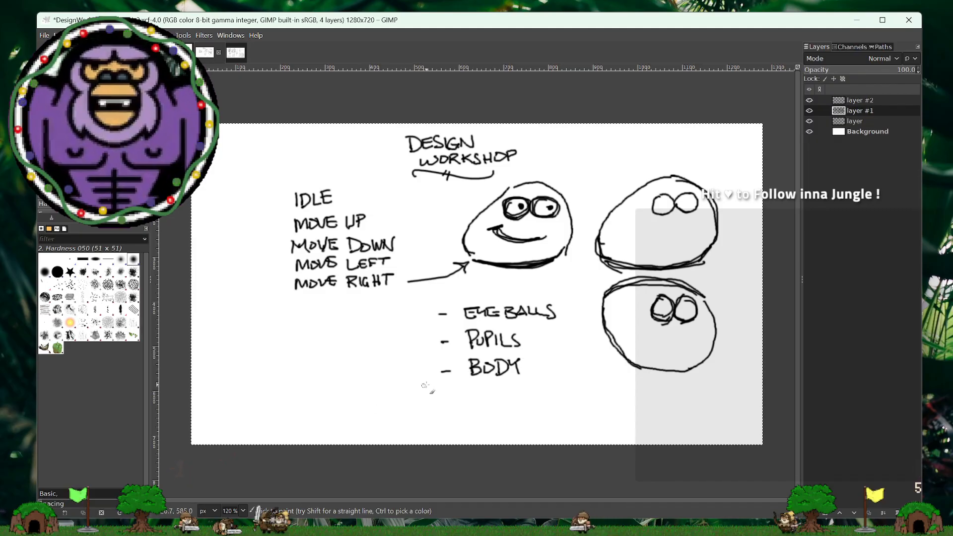
mouse_move(445, 400)
left_mouse_down()
mouse_move(491, 403)
mouse_move(519, 390)
left_mouse_up()
mouse_move(513, 390)
left_mouse_down()
mouse_move(514, 404)
mouse_move(530, 396)
left_mouse_up()
left_click_drag(530, 388, 529, 405)
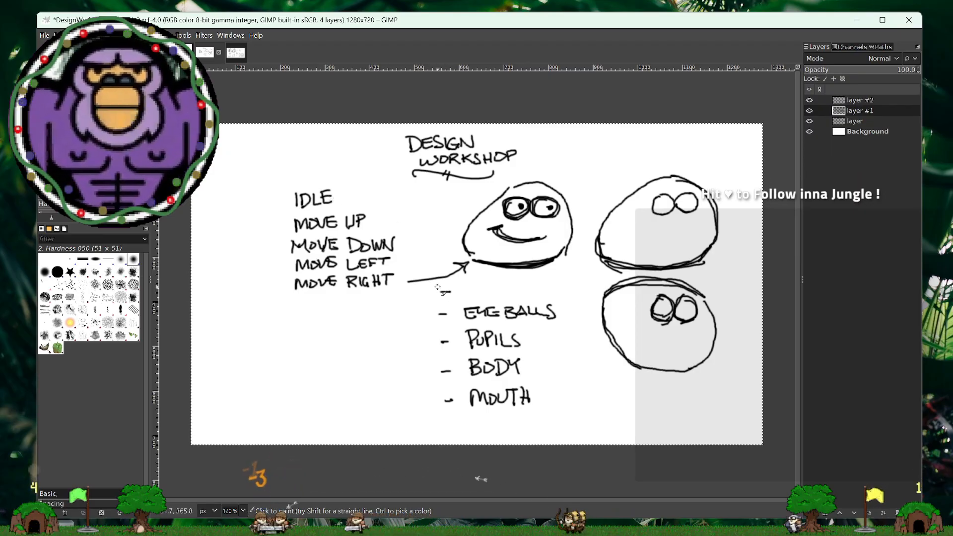
mouse_move(464, 285)
left_mouse_down()
mouse_move(464, 294)
mouse_move(534, 295)
left_mouse_up()
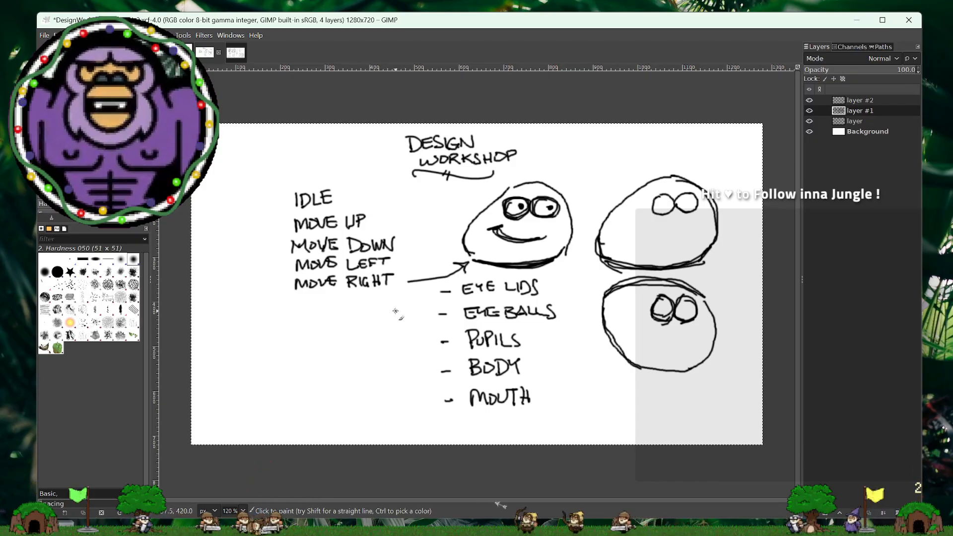
- Sketch a stack of three overlapping sheets in perspective beside the parts list, below MOVE RIGHT
left_click_drag(395, 311, 319, 330)
left_click_drag(417, 335, 420, 339)
left_click_drag(420, 344, 357, 364)
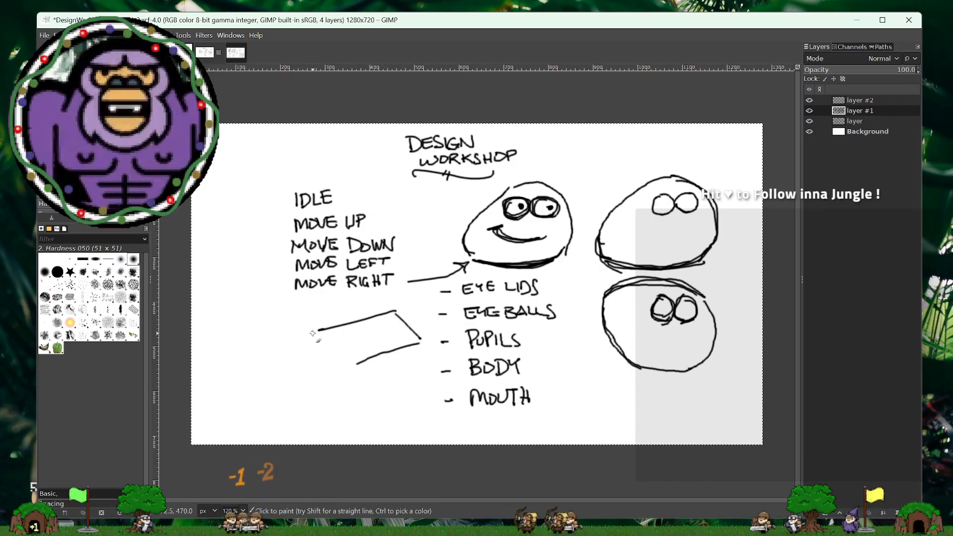
left_click_drag(319, 330, 346, 373)
left_click_drag(421, 356, 311, 386)
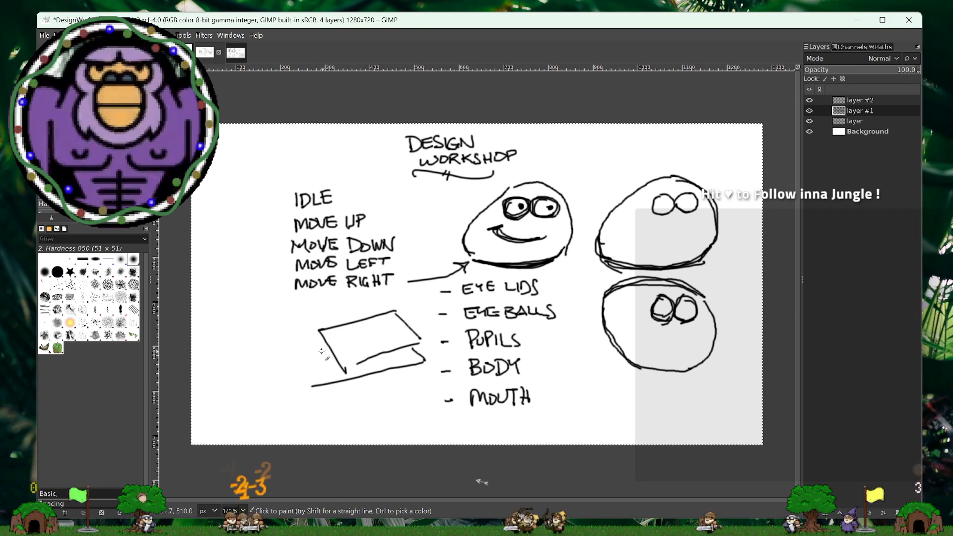
mouse_move(406, 370)
left_mouse_down()
mouse_move(387, 398)
mouse_move(321, 411)
left_mouse_up()
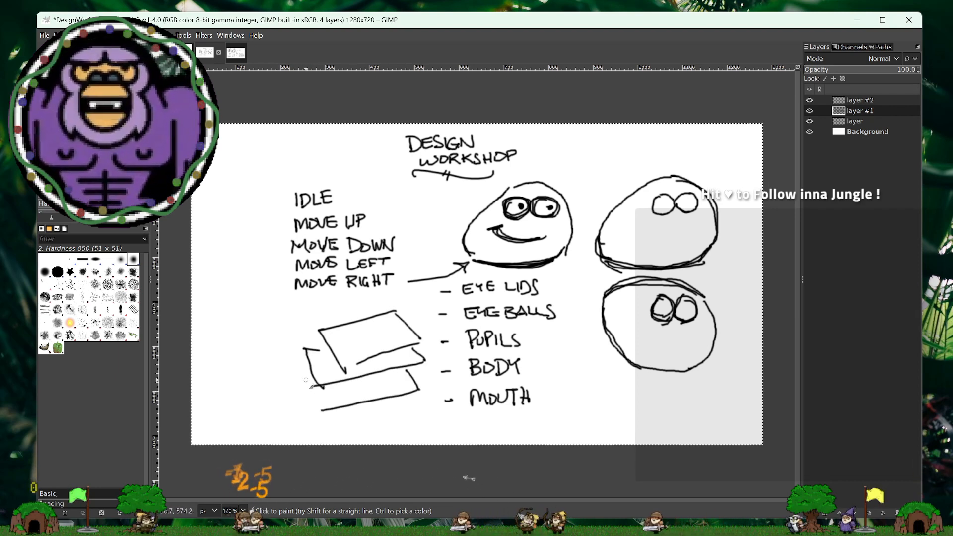
mouse_move(309, 372)
left_mouse_down()
mouse_move(298, 376)
mouse_move(313, 413)
left_mouse_up()
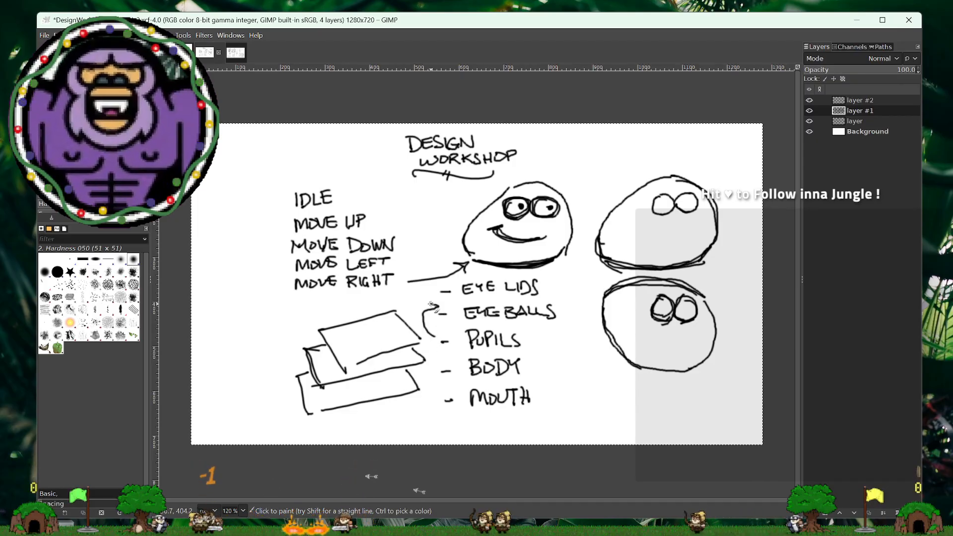
- Draw curved arrows moving PUPILS above EYEBALLS and MOUTH above BODY, and handwrite LIDS in small letters beside the stacked sheets
left_click_drag(427, 336, 437, 311)
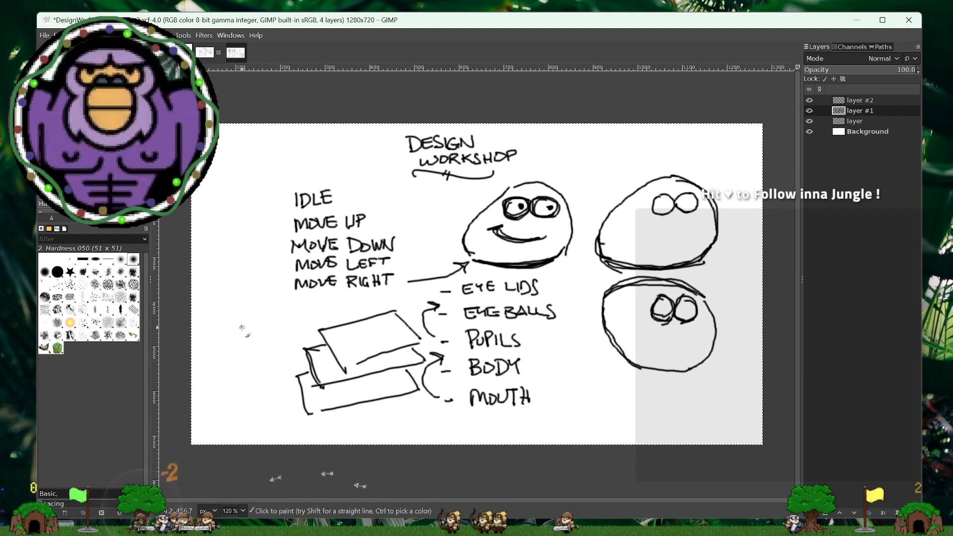
left_click_drag(242, 328, 264, 330)
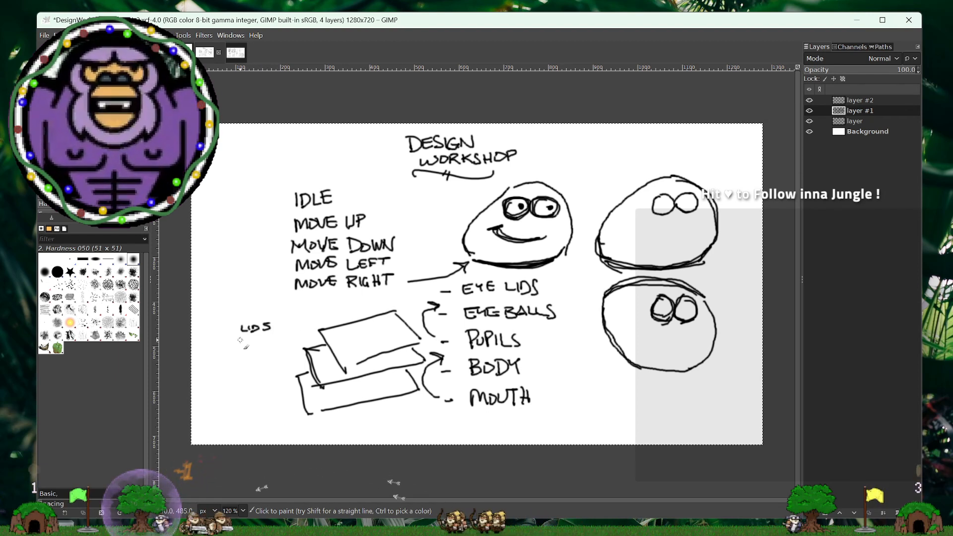
left_click_drag(242, 338, 264, 346)
key("ctrl+z")
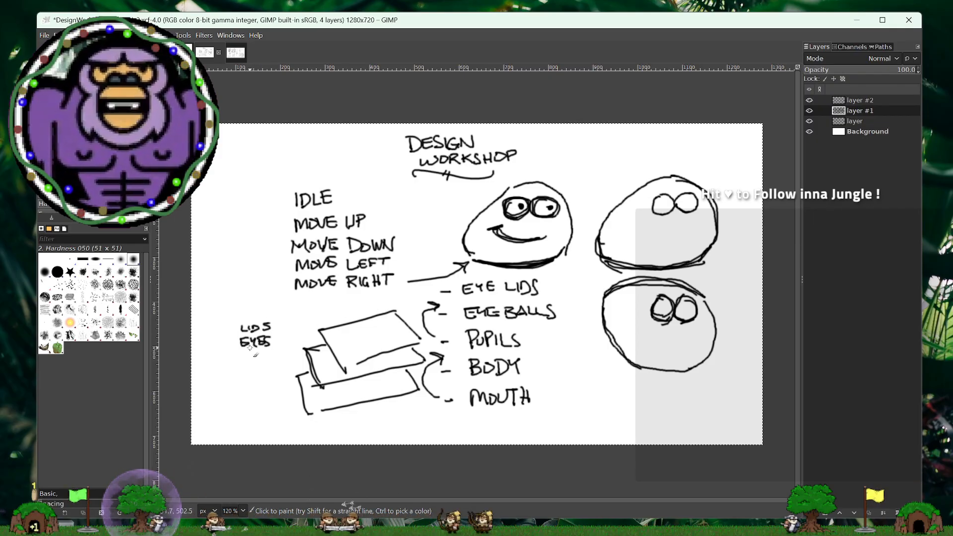
key("ctrl+z")
key("ctrl+z")
key("ctrl+z")
key("ctrl+z")
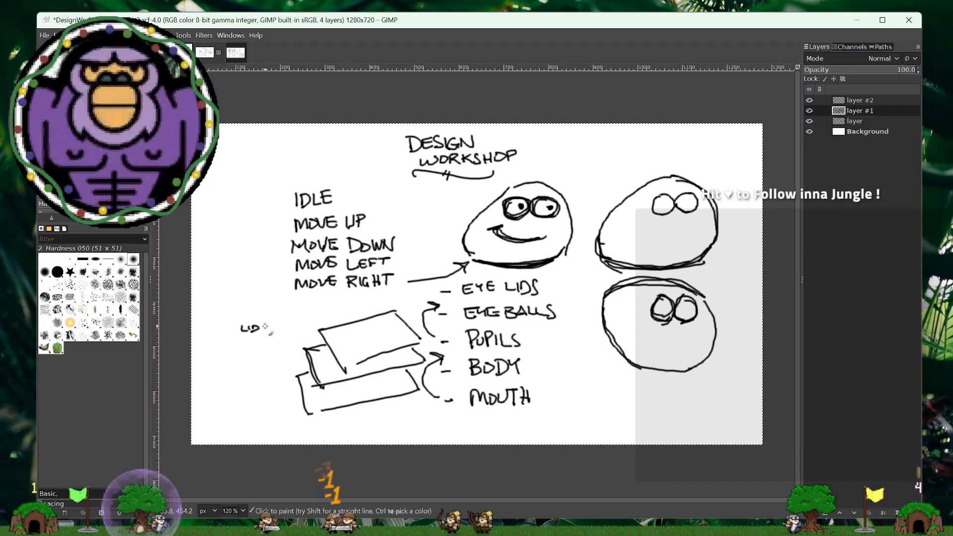
- Complete the small layer order beside the stacked sheets with the final S of LIDS, followed by PUPILS, EYES, MOUTH and BODY
left_click_drag(265, 325, 243, 344)
left_click_drag(249, 340, 257, 347)
left_click_drag(257, 340, 274, 346)
mouse_move(281, 338)
left_mouse_down()
mouse_move(241, 358)
mouse_move(267, 356)
mouse_move(247, 375)
mouse_move(281, 376)
left_mouse_up()
mouse_move(274, 372)
left_mouse_down()
mouse_move(242, 394)
mouse_move(257, 394)
left_mouse_up()
left_click_drag(257, 386, 268, 389)
left_click_drag(271, 385, 269, 395)
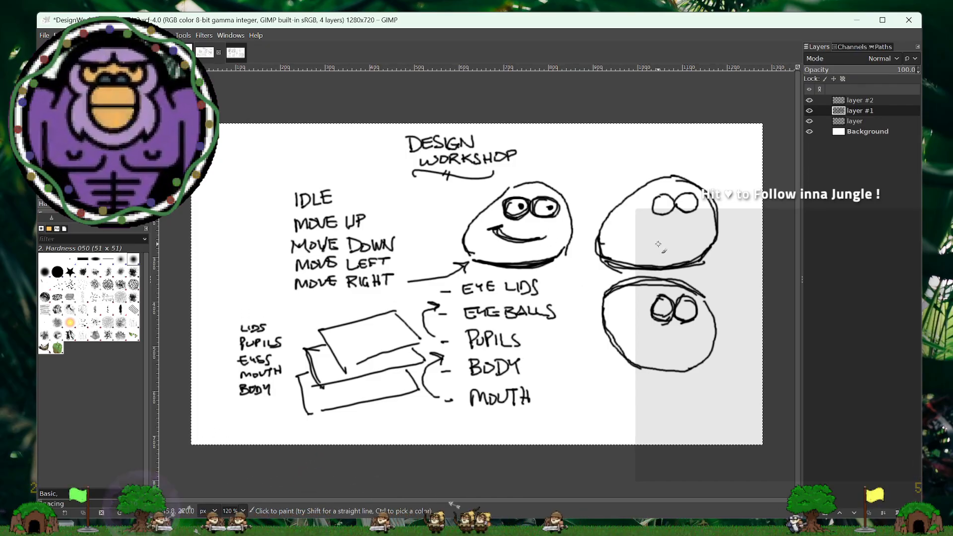
- Consult the Design Chat image, and sketch a small round character with two empty eyes beside BODY and MOUTH in Design Workshop
left_click(231, 55)
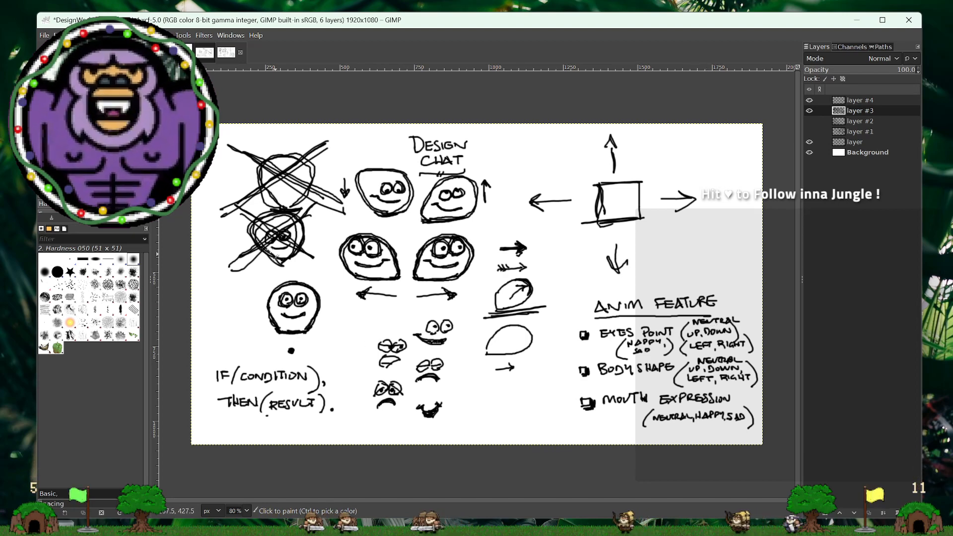
left_click(205, 52)
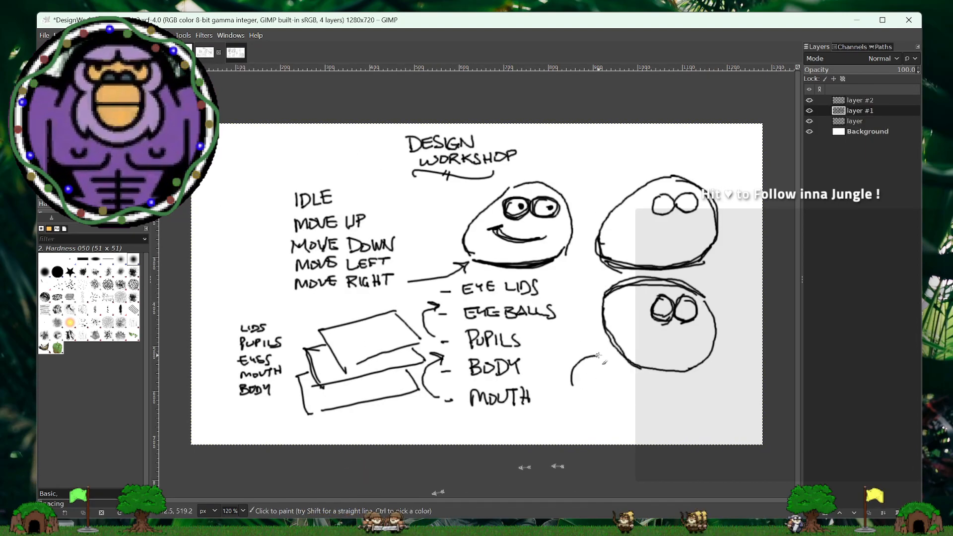
mouse_move(598, 355)
left_mouse_down()
mouse_move(630, 388)
mouse_move(617, 408)
mouse_move(591, 413)
mouse_move(571, 383)
mouse_move(586, 411)
mouse_move(564, 378)
mouse_move(596, 357)
mouse_move(621, 366)
mouse_move(632, 389)
mouse_move(614, 411)
left_mouse_up()
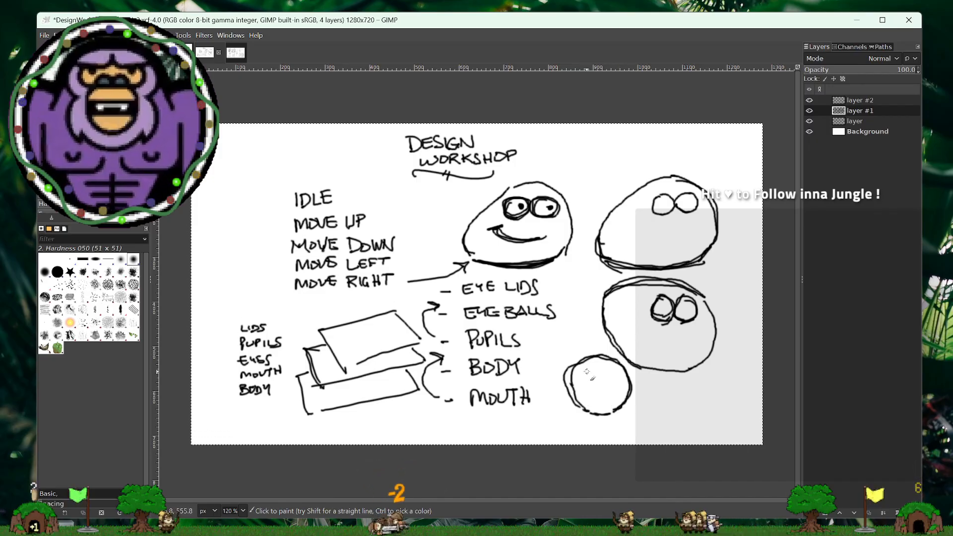
mouse_move(592, 382)
left_mouse_down()
mouse_move(607, 366)
mouse_move(611, 380)
left_mouse_up()
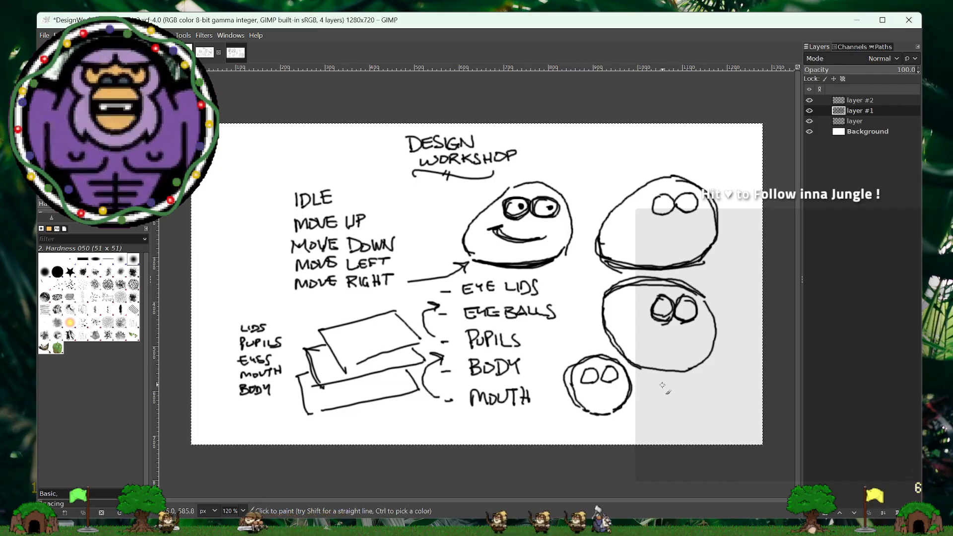
- Draw a separate pair of touching eyes with right-looking pupils beside the small round character, and add centred pupils to its eyes
mouse_move(674, 381)
left_mouse_down()
mouse_move(664, 399)
mouse_move(691, 386)
left_mouse_up()
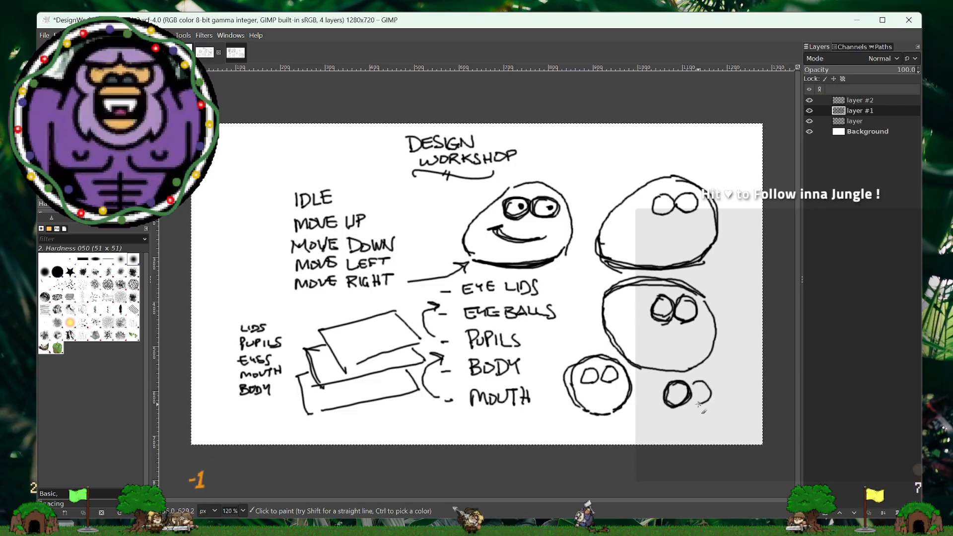
left_click_drag(708, 392, 688, 397)
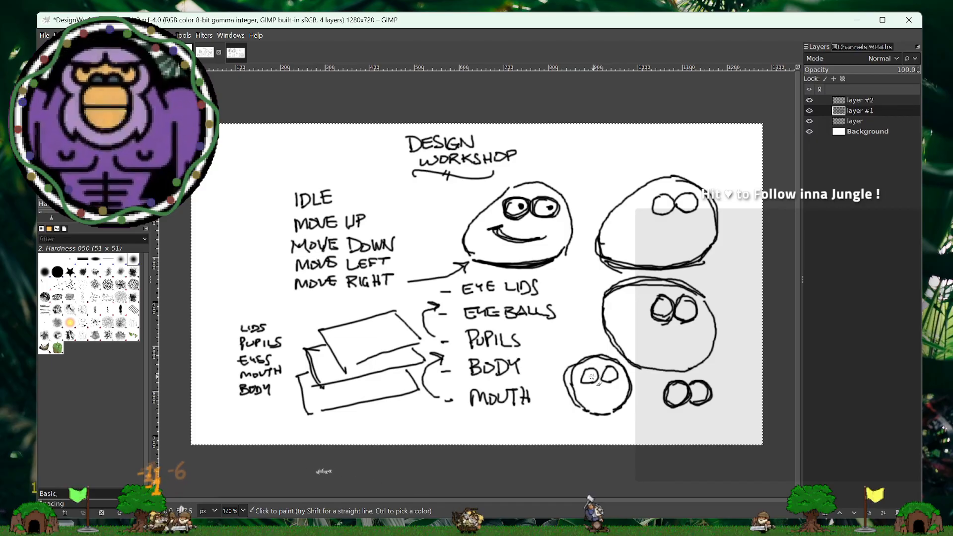
left_click(685, 393)
left_click(703, 393)
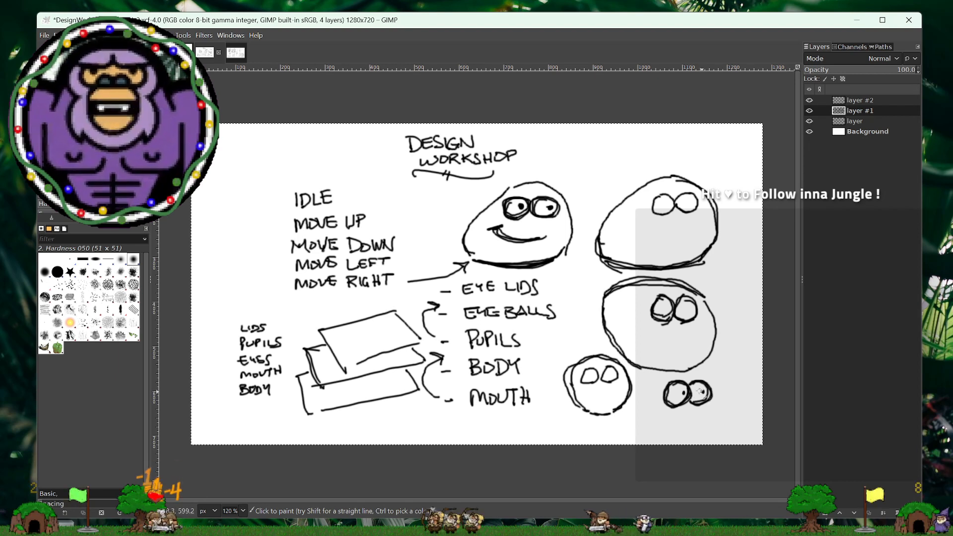
left_click(590, 377)
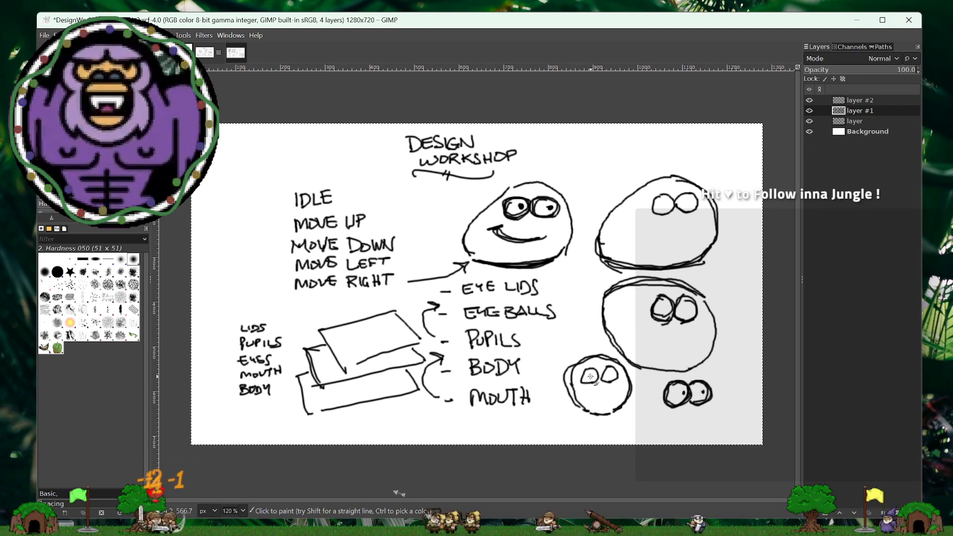
left_click(609, 376)
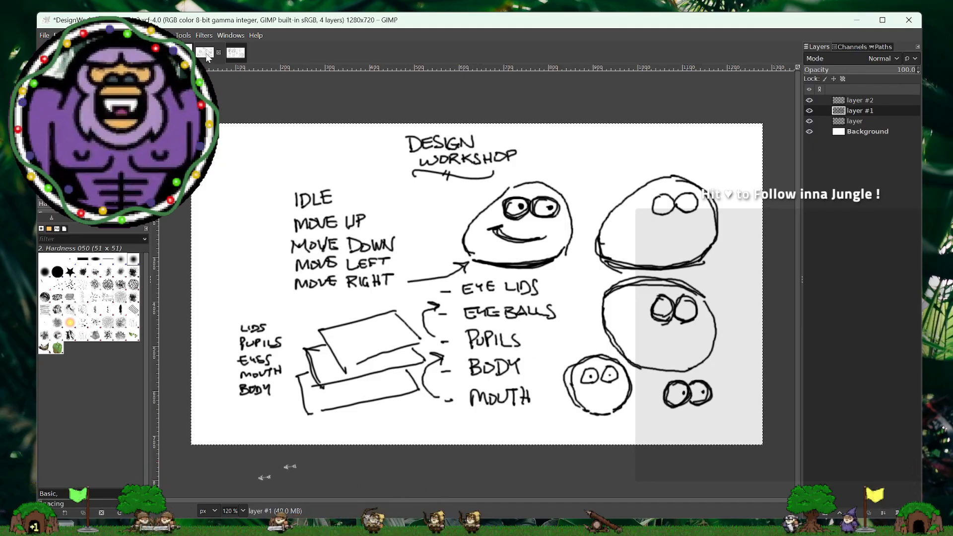
- Compare the ANIM FEATURE list in the Design Chat image with the states and parts in the Design Workshop sketch
left_click(235, 52)
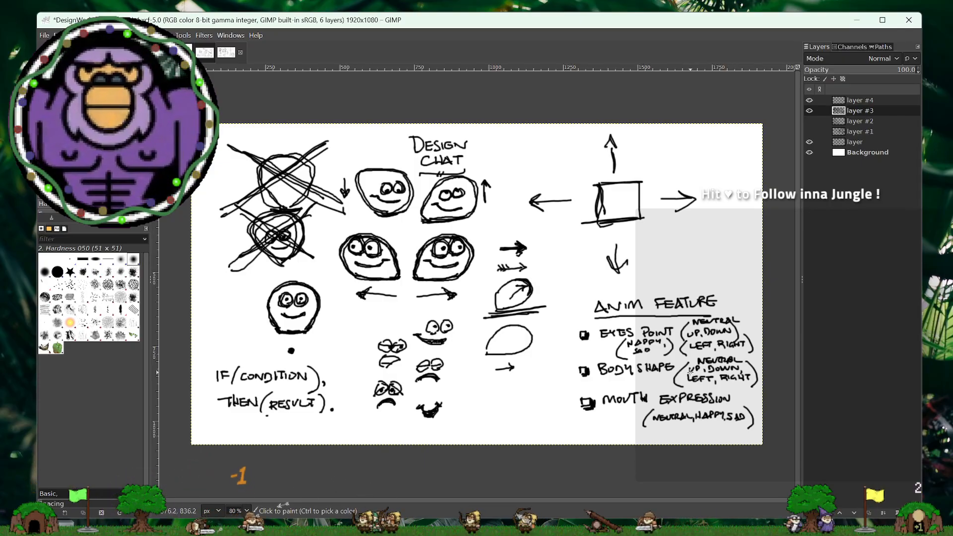
left_click(205, 53)
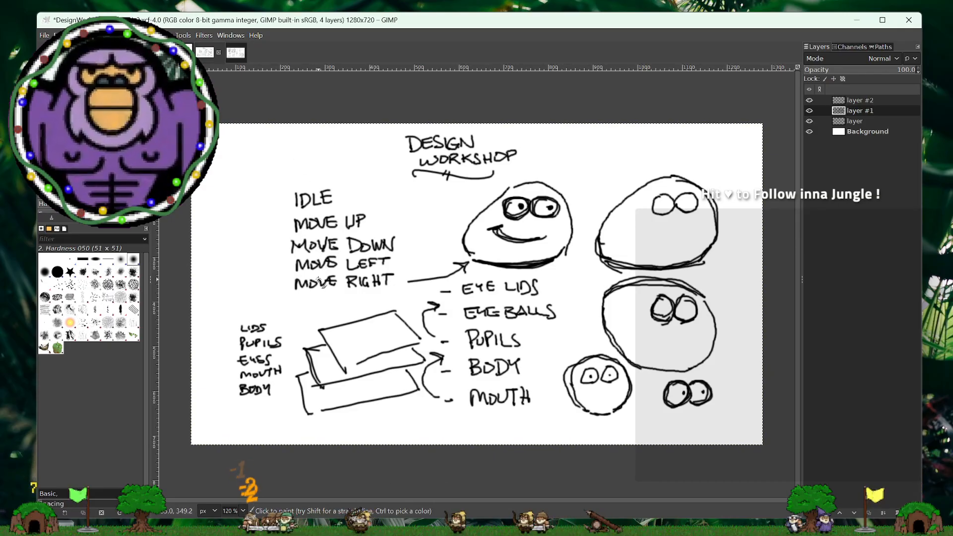
left_click(238, 53)
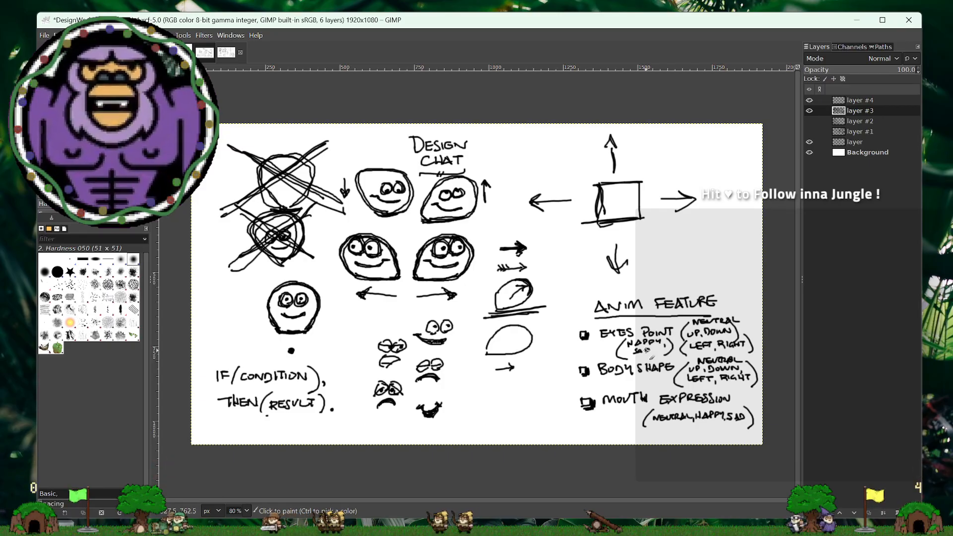
mouse_move(481, 405)
left_mouse_down()
mouse_move(504, 411)
mouse_move(493, 407)
left_mouse_up()
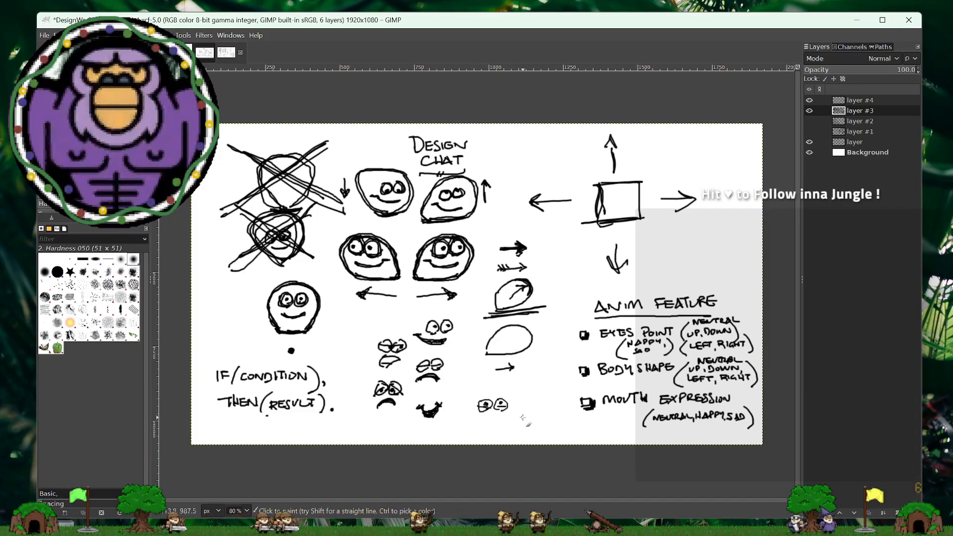
key("ctrl+z")
key("ctrl+z")
key("ctrl+z")
key("ctrl+z")
key("ctrl+z")
key("ctrl+z")
key("ctrl+z")
key("ctrl+z")
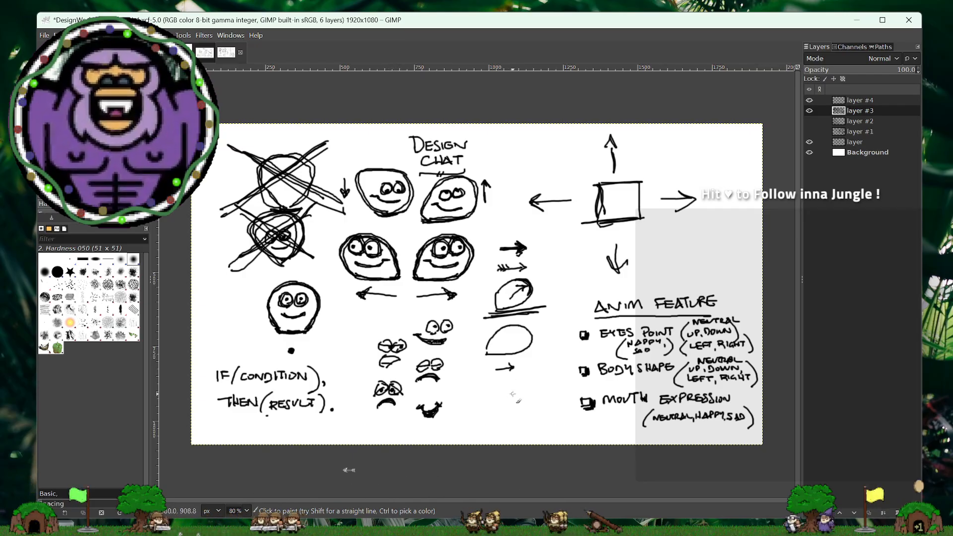
mouse_move(521, 395)
left_mouse_down()
mouse_move(518, 407)
mouse_move(538, 405)
mouse_move(527, 400)
left_mouse_up()
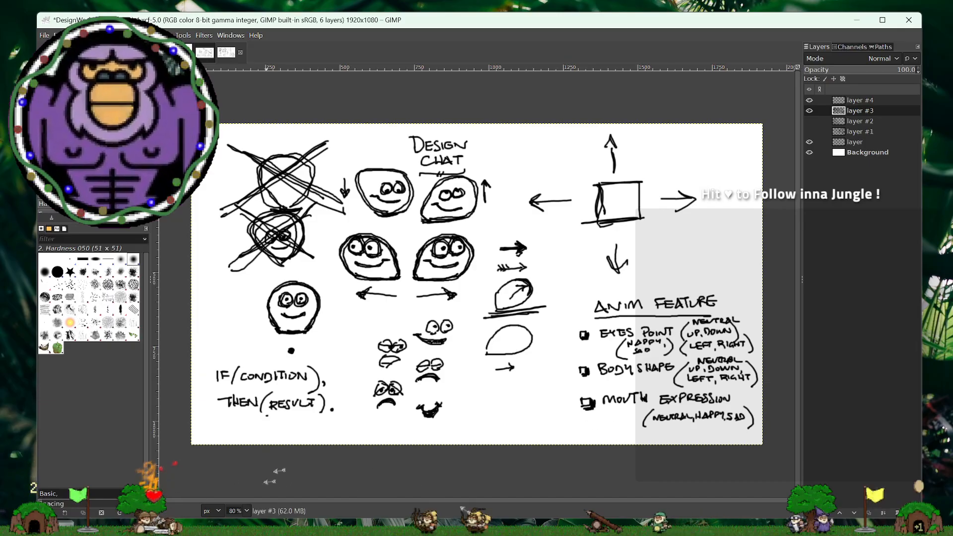
- Return to the Design Workshop image and draw a small checkbox beside each of BODY, MOUTH, EYES, PUPILS and LIDS
left_click(205, 53)
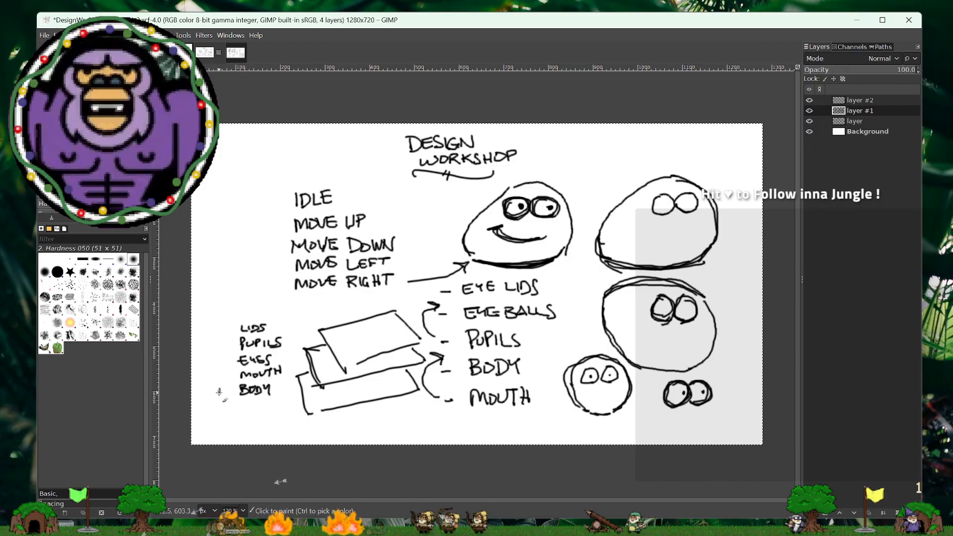
mouse_move(219, 392)
left_mouse_down()
mouse_move(227, 391)
mouse_move(219, 363)
left_mouse_up()
mouse_move(219, 357)
left_mouse_down()
mouse_move(224, 363)
mouse_move(219, 347)
left_mouse_up()
left_click_drag(218, 340, 219, 332)
left_click_drag(219, 326, 224, 331)
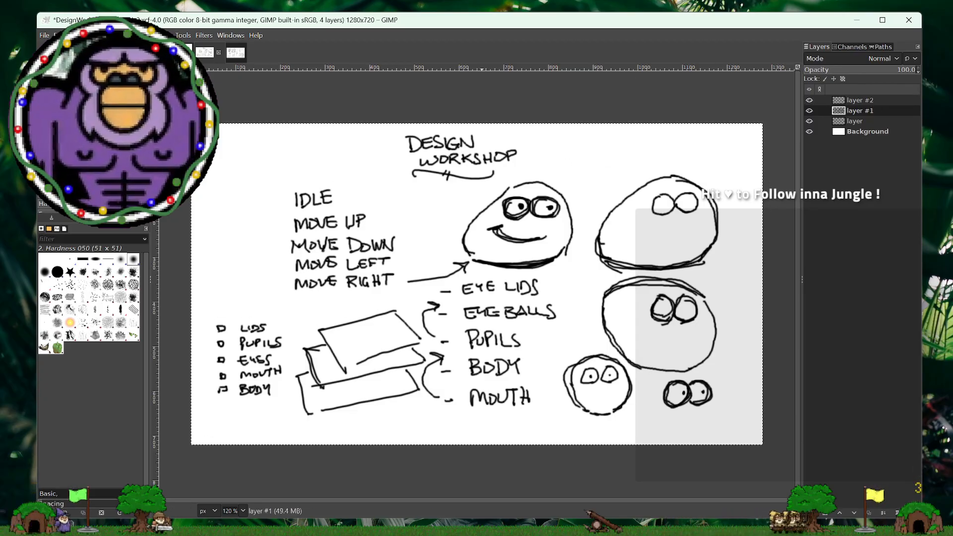
- Switch to the 64x64 player character image and choose the 1. Pixel brush for painting on its layer
left_click(161, 53)
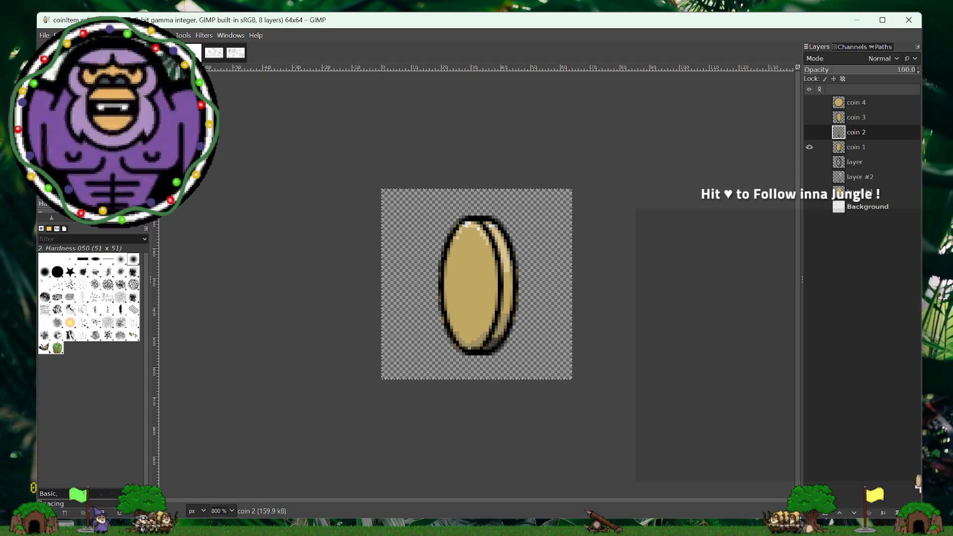
left_click(195, 53)
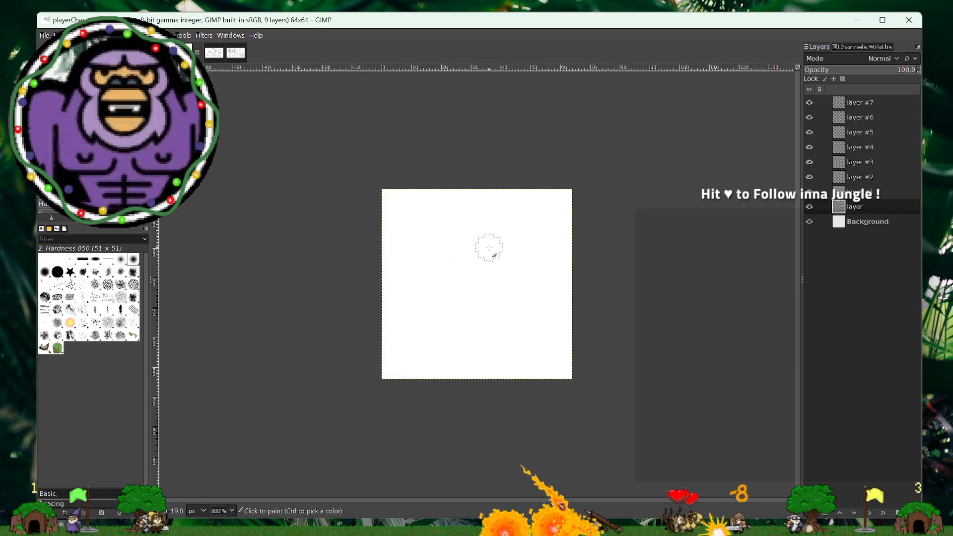
mouse_move(496, 241)
left_mouse_down()
mouse_move(440, 246)
mouse_move(447, 325)
left_mouse_up()
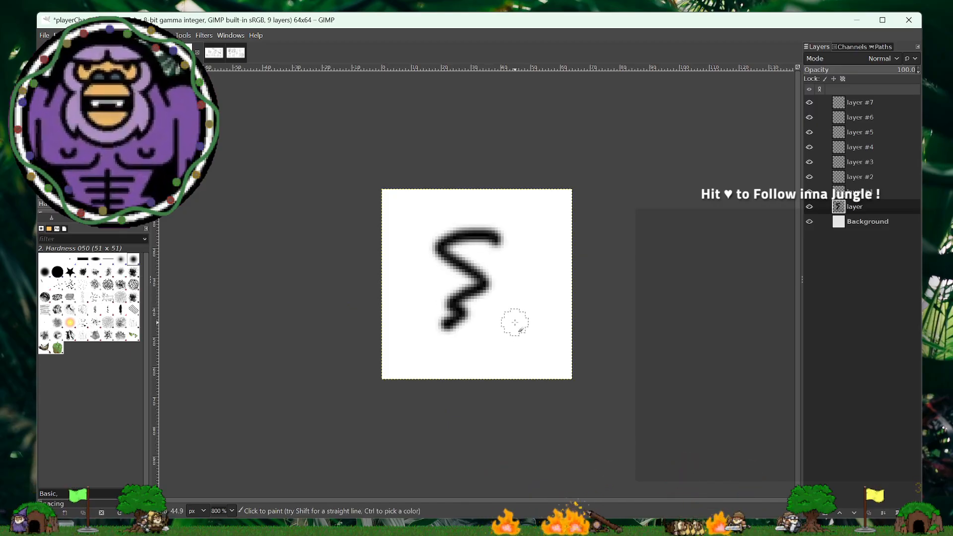
key("ctrl+z")
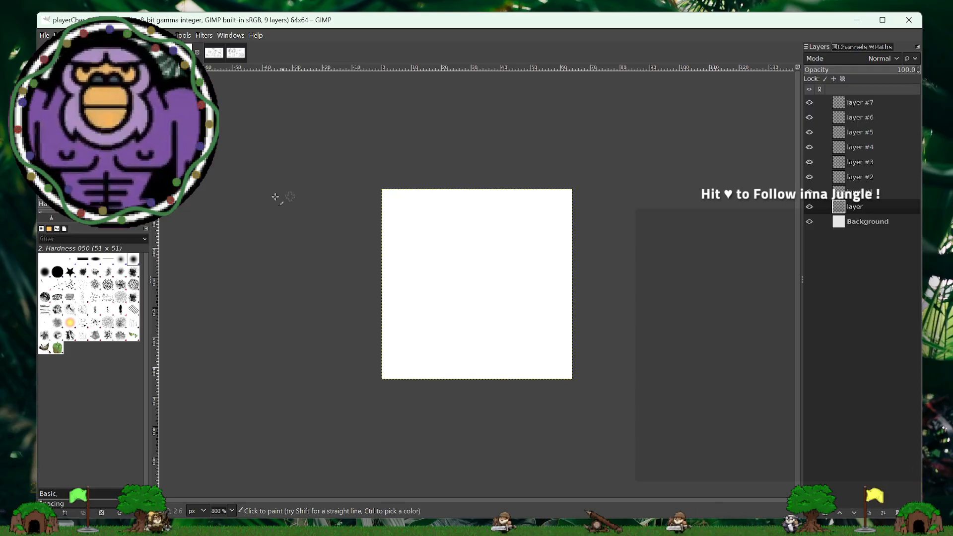
left_click(46, 147)
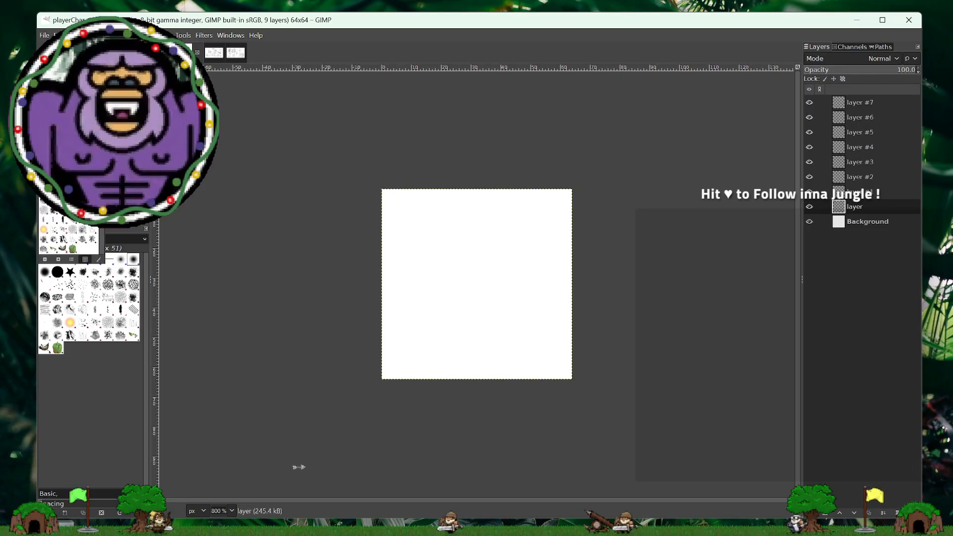
left_click(63, 161)
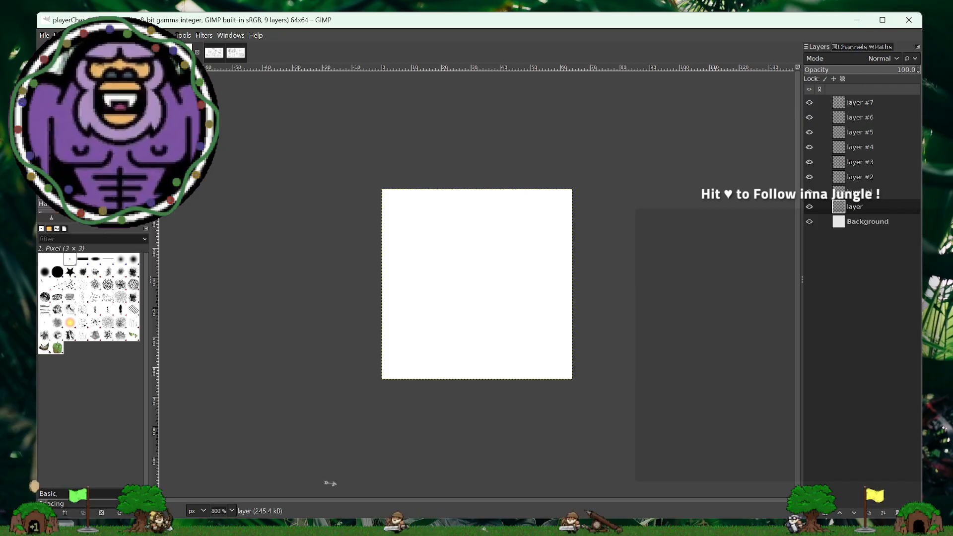
left_click(47, 146)
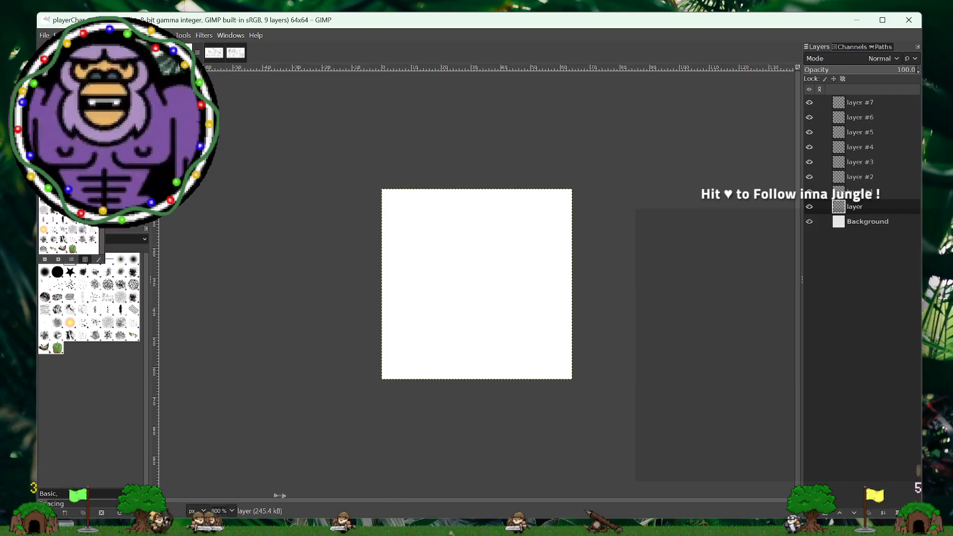
left_click(44, 161)
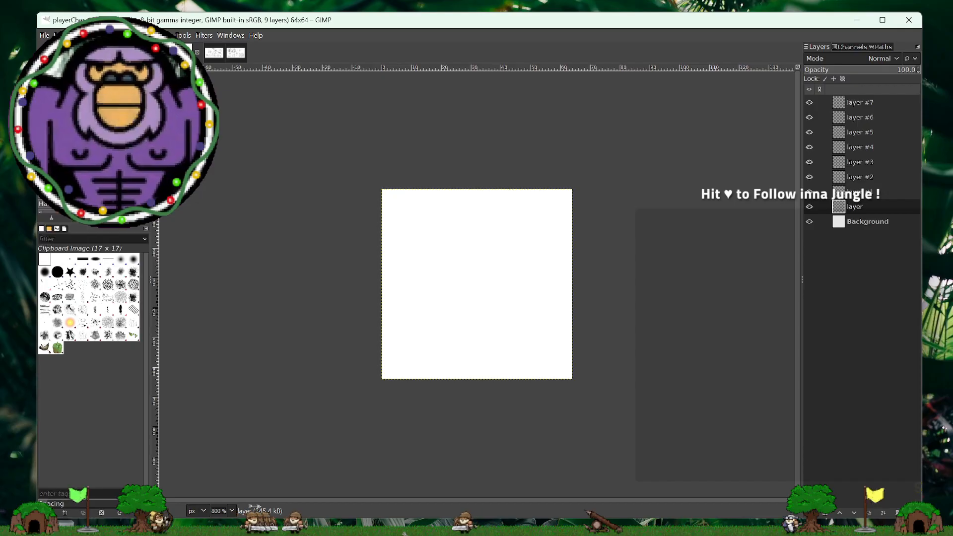
left_click(70, 258)
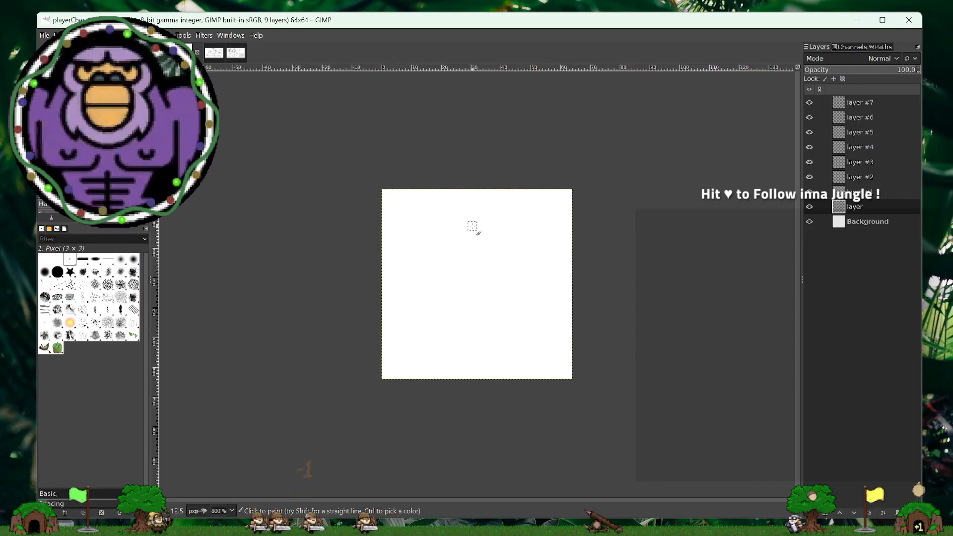
left_click_drag(475, 227, 466, 268)
left_click_drag(488, 233, 487, 270)
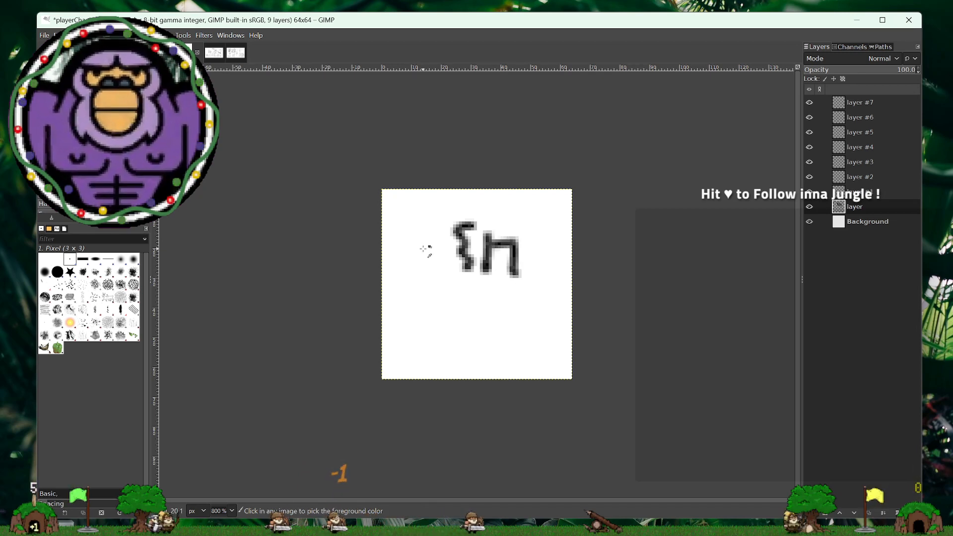
key("ctrl+z")
key("ctrl+z")
key("ctrl+z")
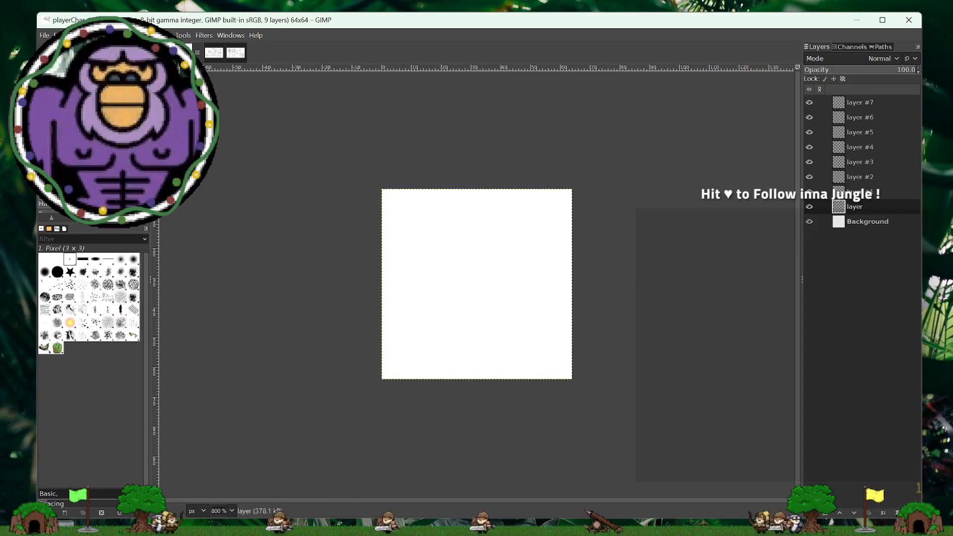
mouse_move(453, 222)
left_mouse_down()
mouse_move(473, 223)
mouse_move(473, 241)
mouse_move(452, 243)
mouse_move(474, 244)
left_mouse_up()
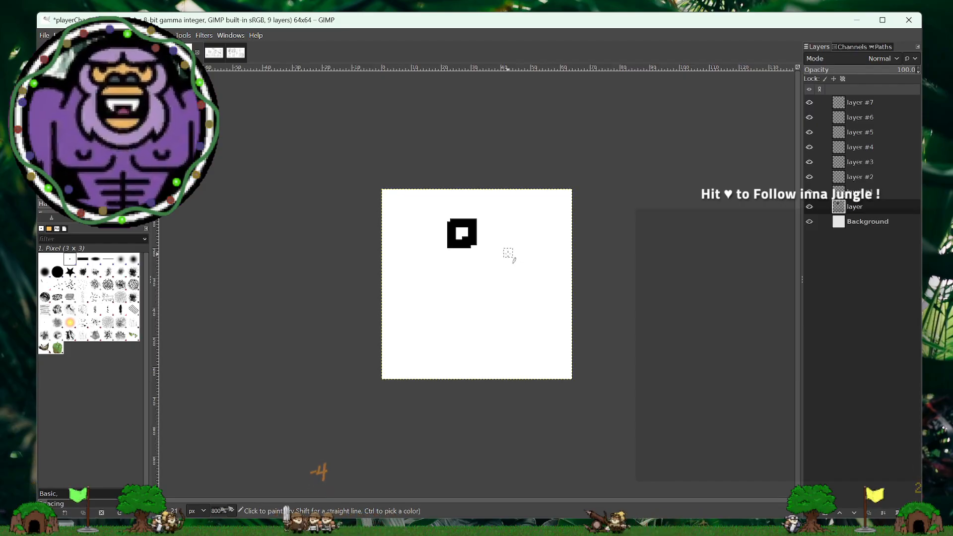
mouse_move(516, 258)
left_mouse_down()
mouse_move(490, 266)
mouse_move(494, 289)
left_mouse_up()
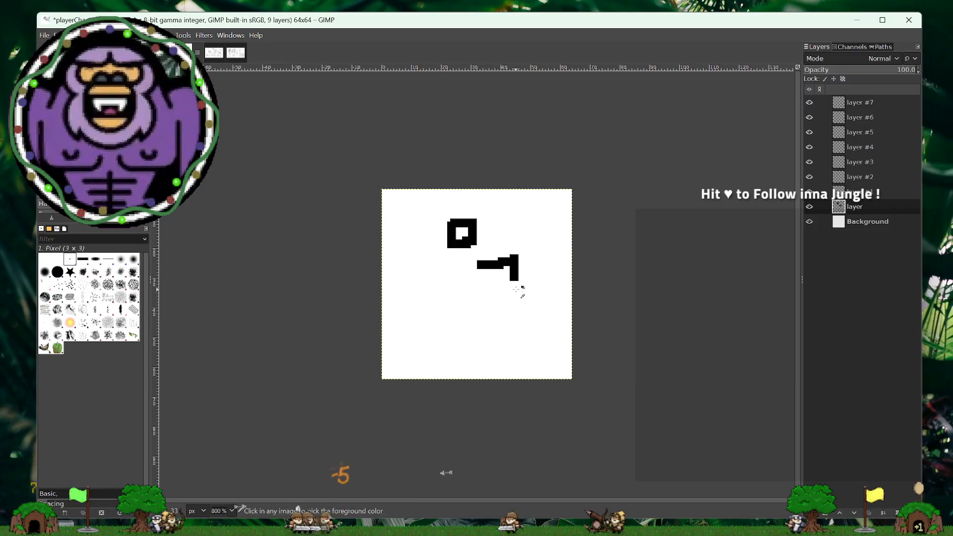
key("ctrl+z")
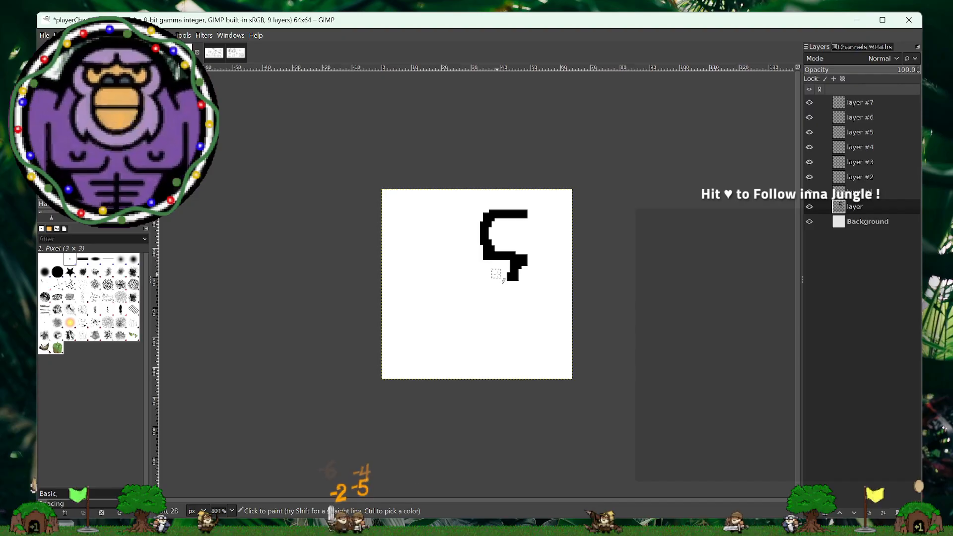
key("ctrl+z")
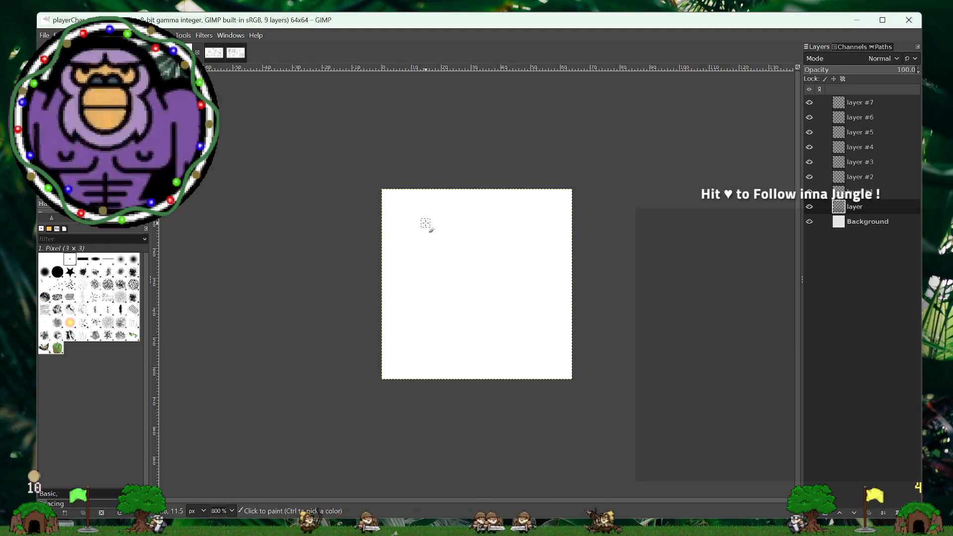
- Paint loose soft-edged test strokes and a small pair of eyes in the upper half of the player character canvas
mouse_move(448, 216)
left_mouse_down()
mouse_move(445, 235)
mouse_move(458, 249)
mouse_move(467, 234)
mouse_move(482, 249)
mouse_move(481, 266)
mouse_move(466, 272)
mouse_move(499, 283)
mouse_move(458, 292)
left_mouse_up()
mouse_move(466, 212)
left_mouse_down()
mouse_move(514, 215)
mouse_move(489, 241)
left_mouse_up()
mouse_move(434, 206)
left_mouse_down()
mouse_move(417, 224)
mouse_move(428, 243)
left_mouse_up()
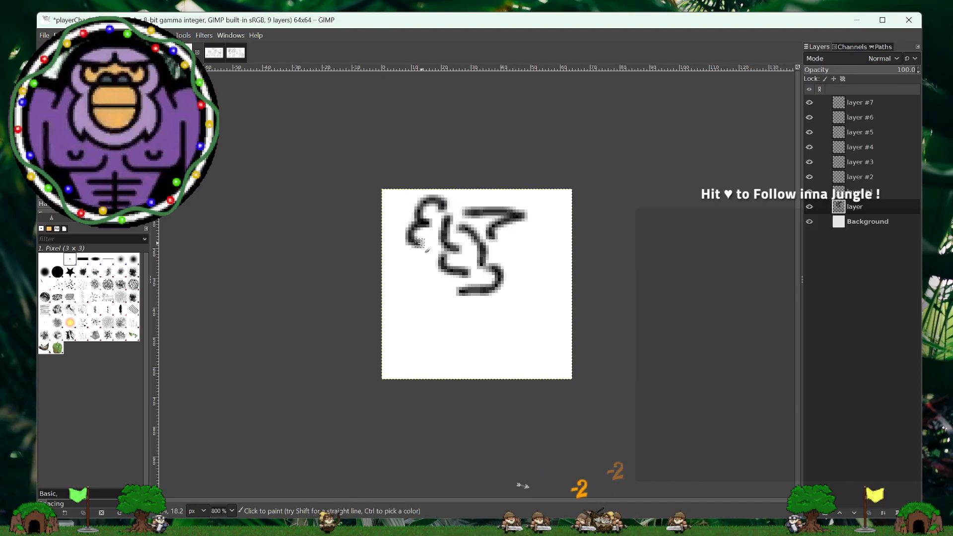
mouse_move(525, 239)
left_mouse_down()
mouse_move(510, 259)
mouse_move(529, 242)
mouse_move(519, 235)
mouse_move(541, 246)
mouse_move(539, 239)
mouse_move(541, 261)
left_mouse_up()
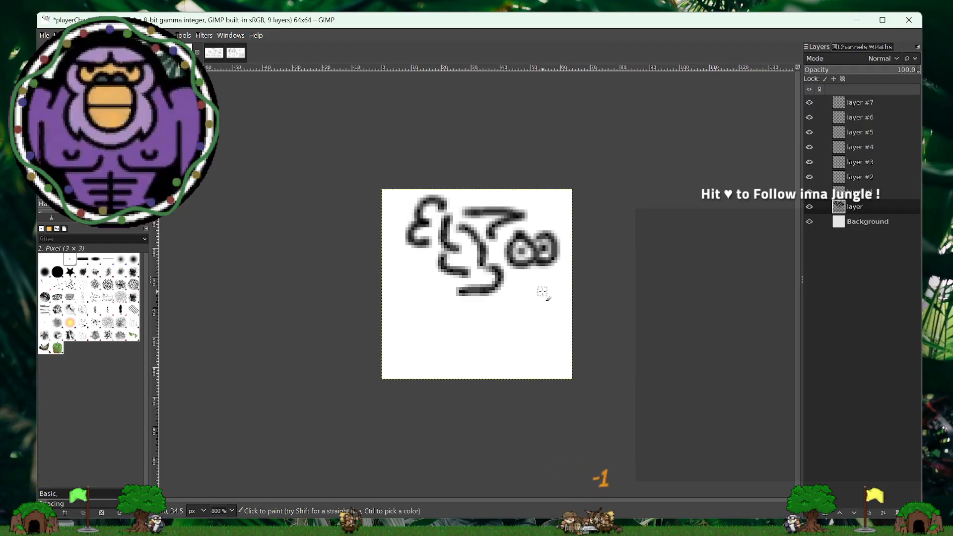
- Compare the test strokes with the coin image at 100% zoom, ending on the player character image at 800%
left_click(232, 510)
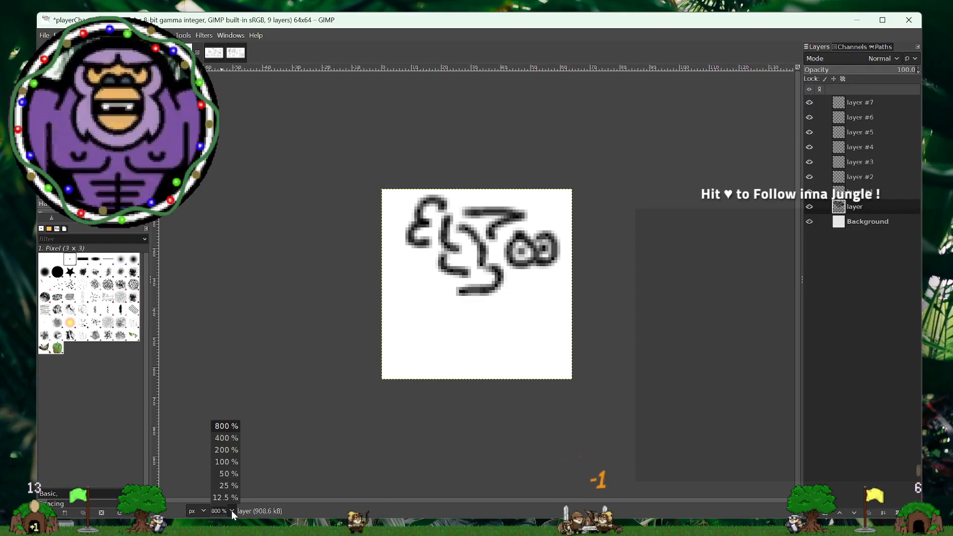
left_click(226, 462)
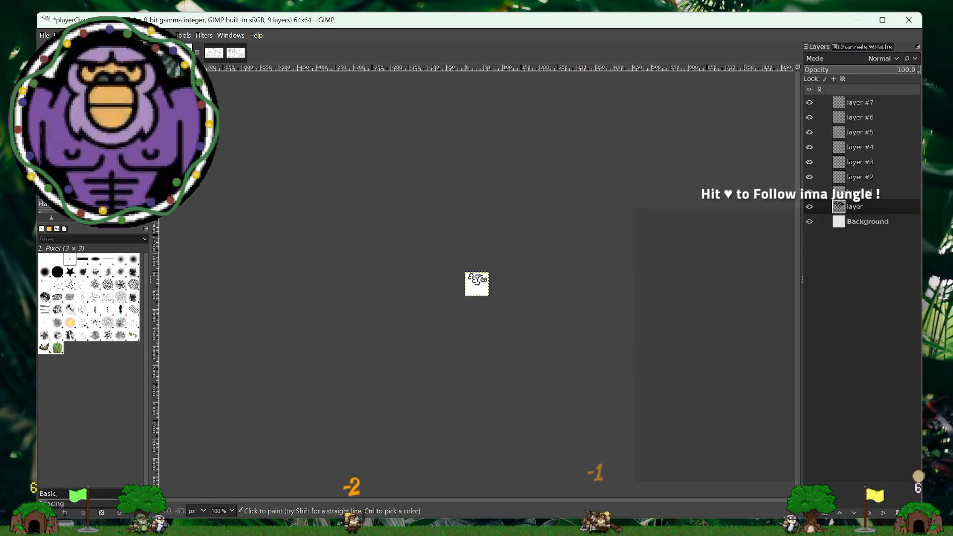
left_click(162, 52)
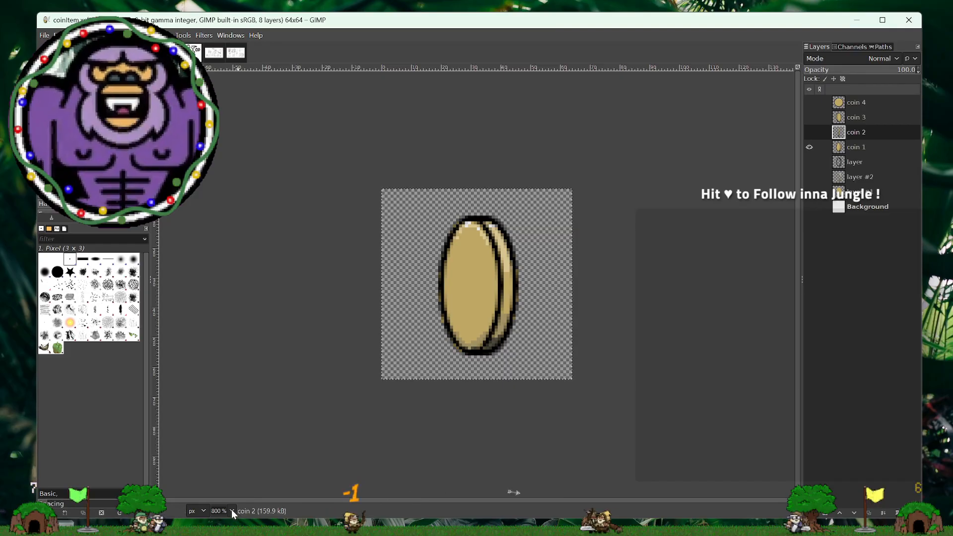
left_click(231, 509)
left_click(231, 463)
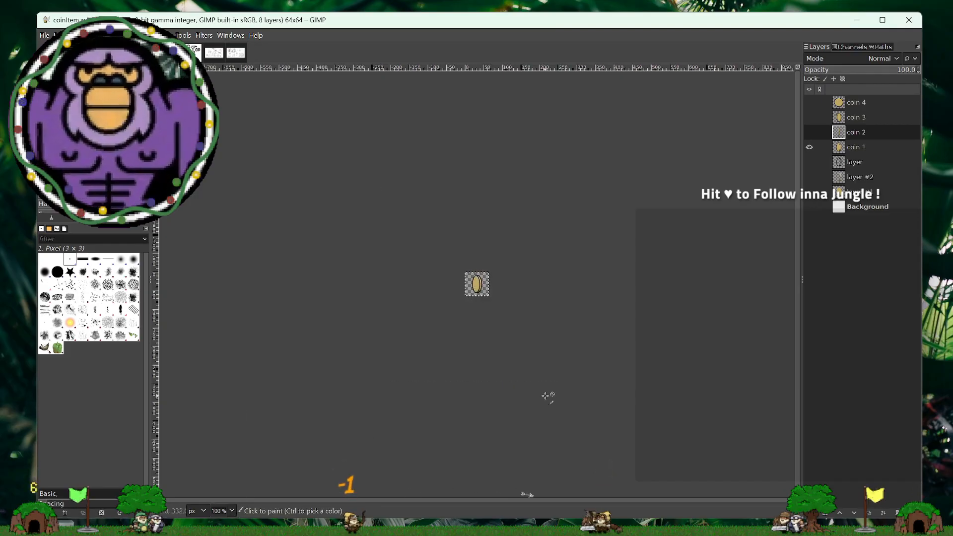
left_click(232, 511)
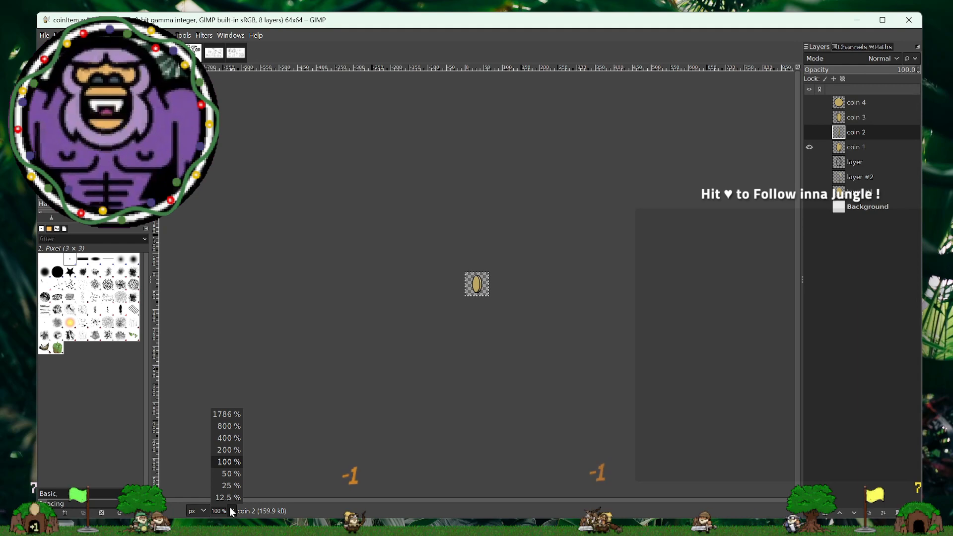
left_click(234, 428)
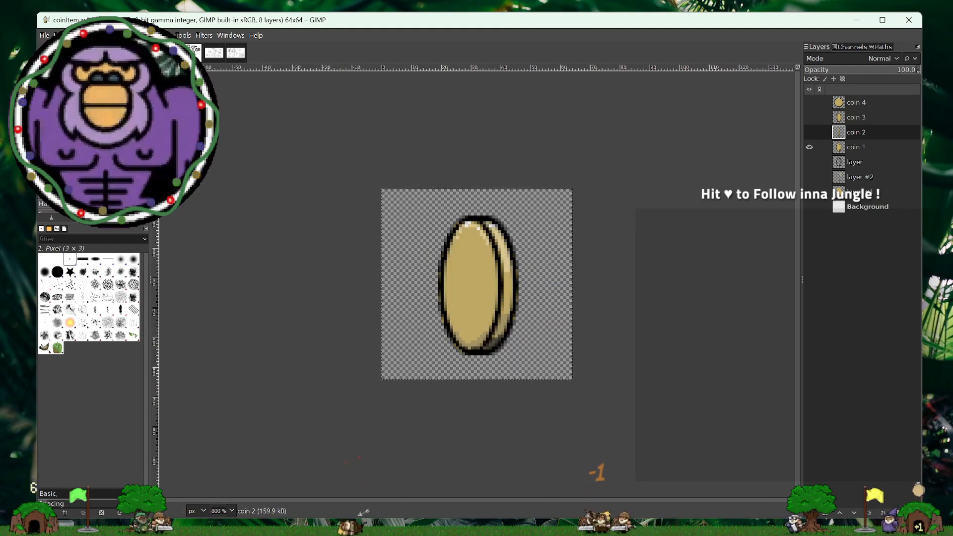
left_click(193, 52)
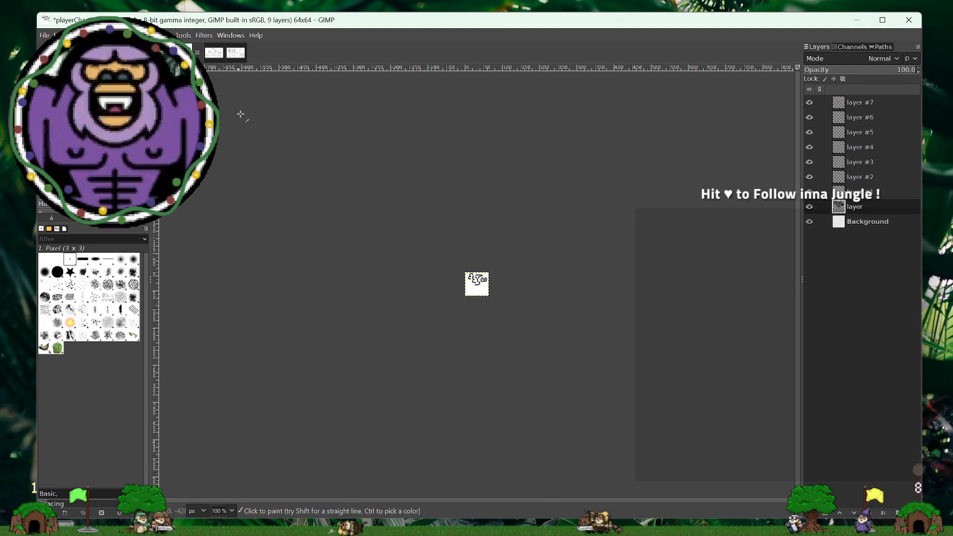
left_click(230, 511)
left_click(233, 427)
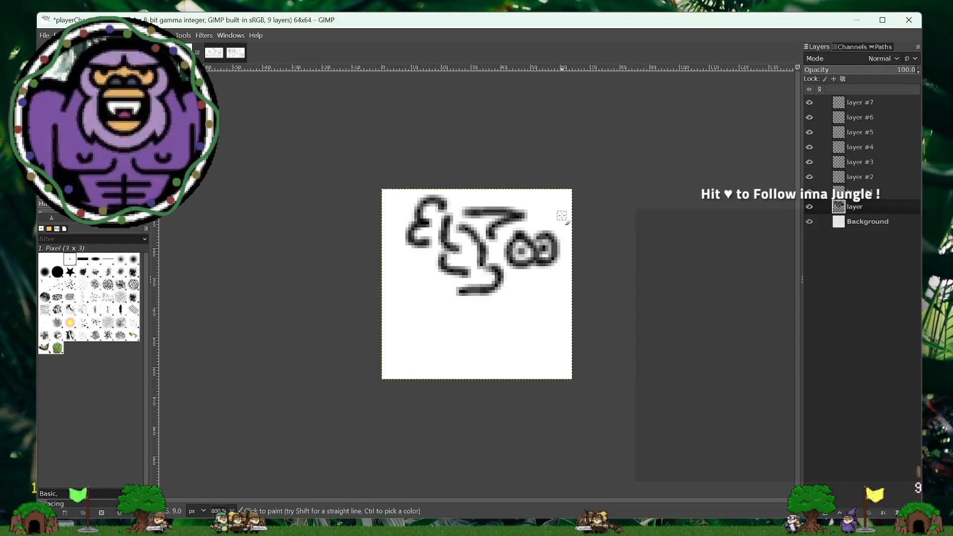
- Clear the test strokes, paint a closed right-leaning body outline with a thick, nearly flat base, and nudge it one pixel right
key("ctrl+a")
key("Delete")
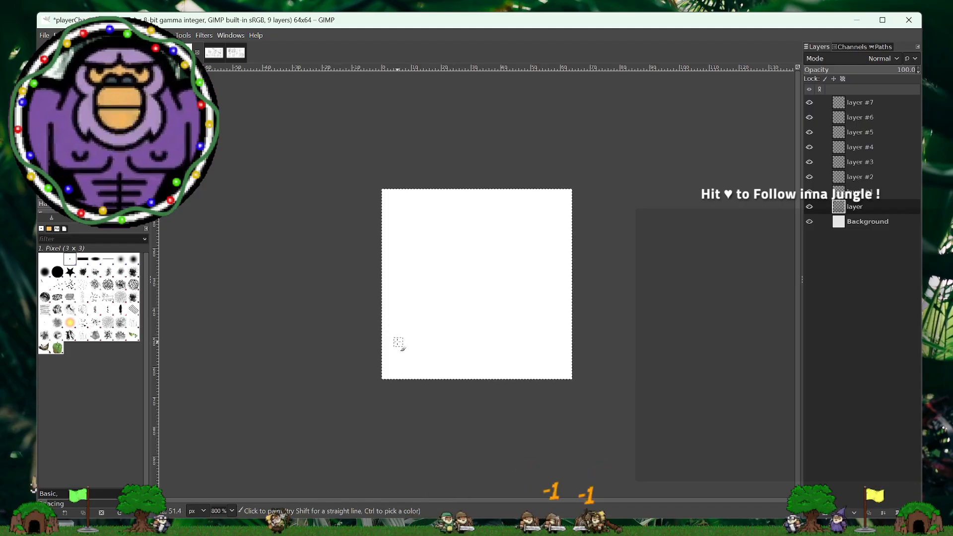
left_click_drag(397, 341, 467, 352)
left_click_drag(486, 352, 524, 346)
mouse_move(454, 358)
left_mouse_down()
mouse_move(398, 345)
mouse_move(455, 353)
mouse_move(522, 344)
left_mouse_up()
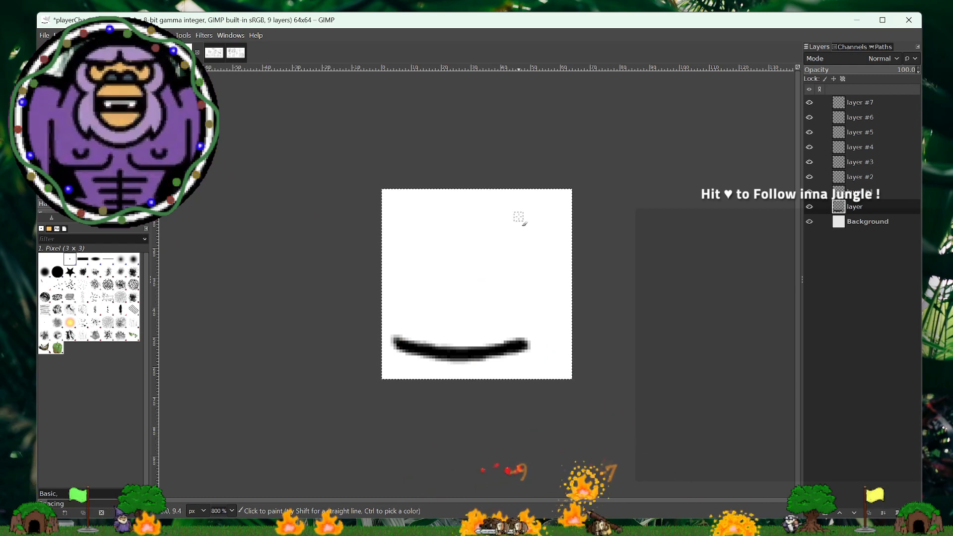
mouse_move(458, 223)
left_mouse_down()
mouse_move(521, 217)
mouse_move(543, 237)
mouse_move(558, 279)
mouse_move(534, 338)
left_mouse_up()
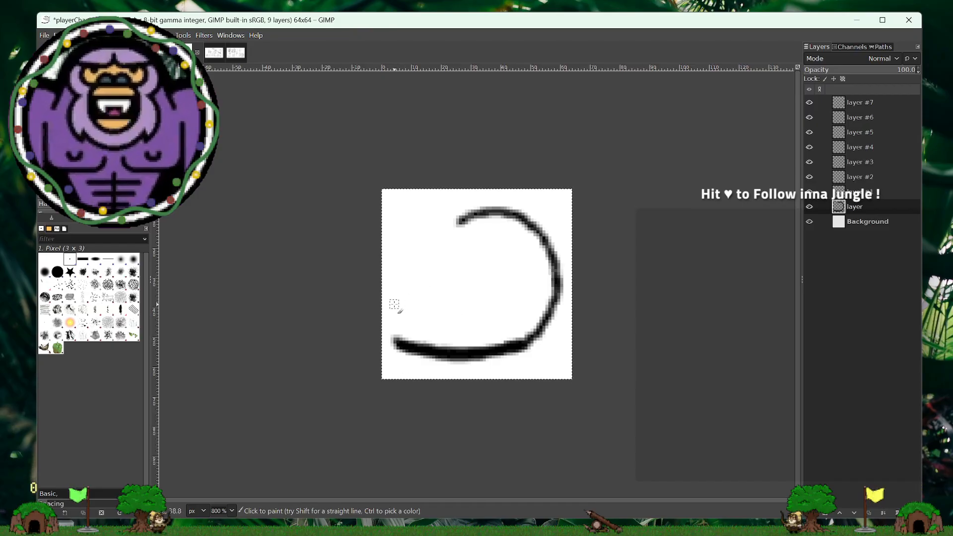
left_click_drag(394, 334, 388, 320)
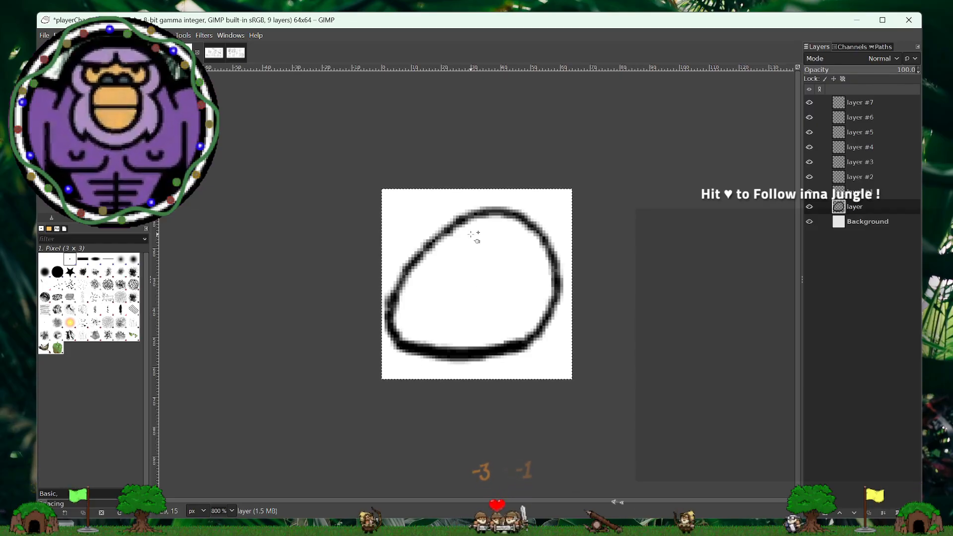
key("Right")
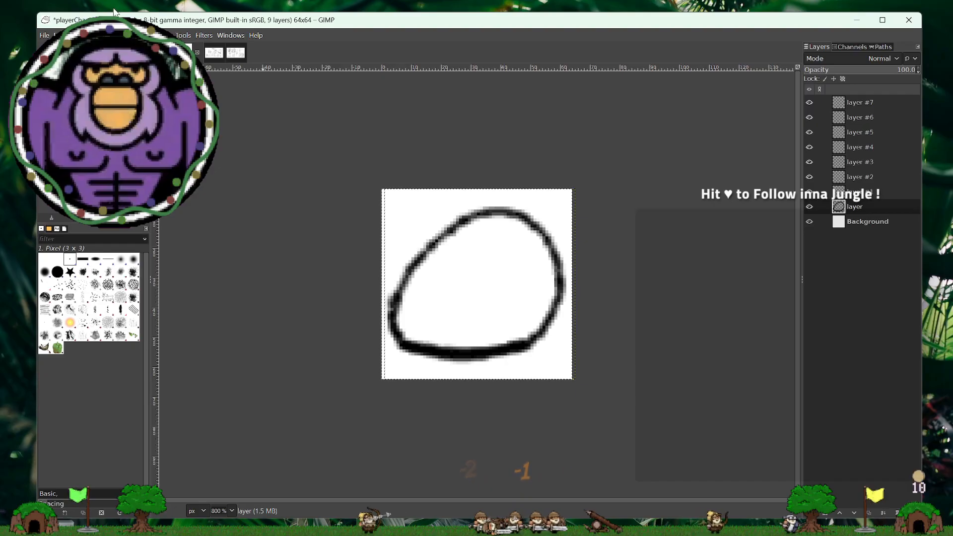
- Resize the body outline layer's boundary to match the 64x64 image size
left_click(139, 35)
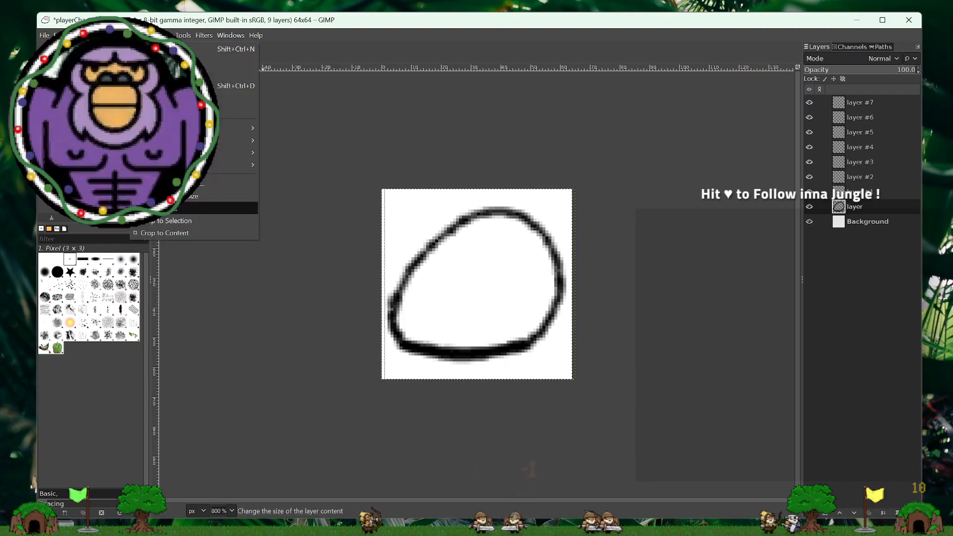
left_click(169, 197)
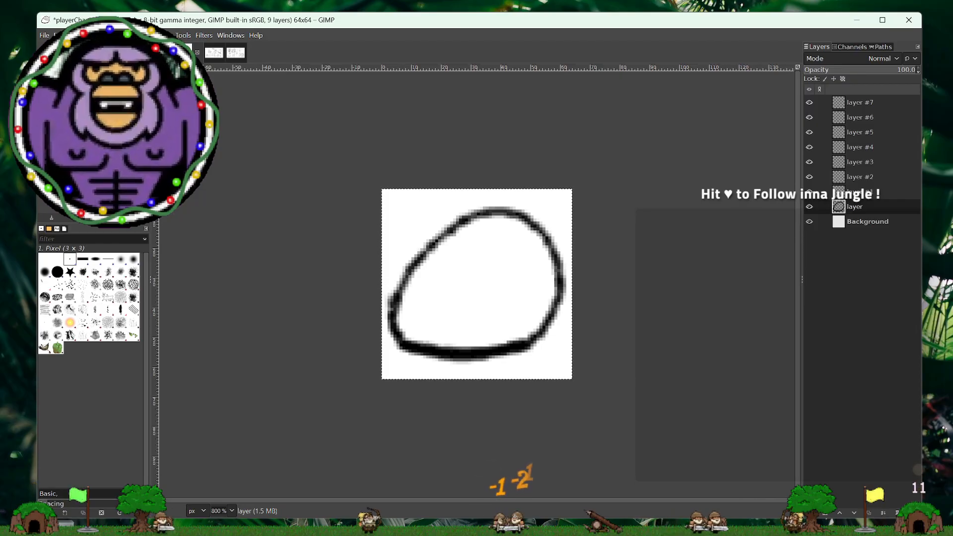
key("ctrl+q")
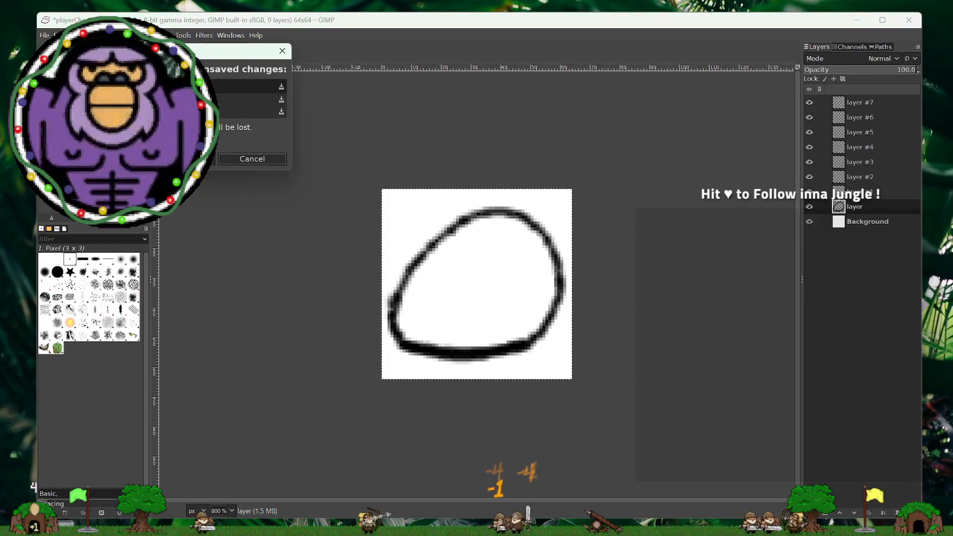
left_click(248, 160)
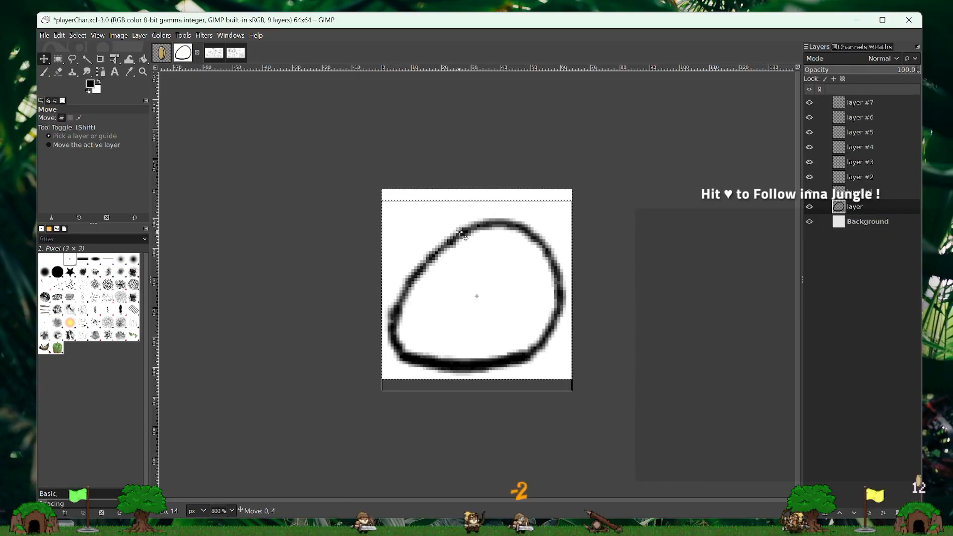
- Try shifting the body outline layer a few pixels vertically and one pixel right
left_click_drag(463, 234, 463, 222)
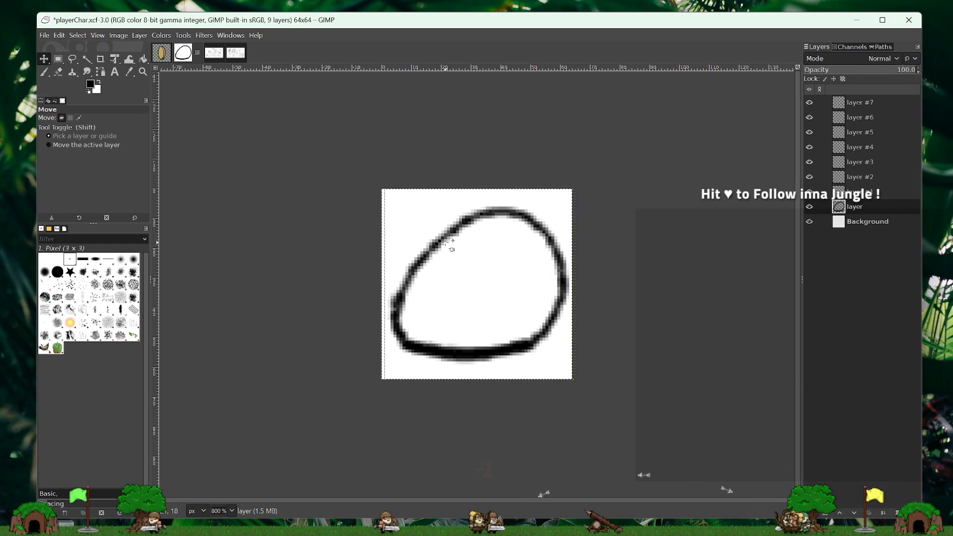
key("Right")
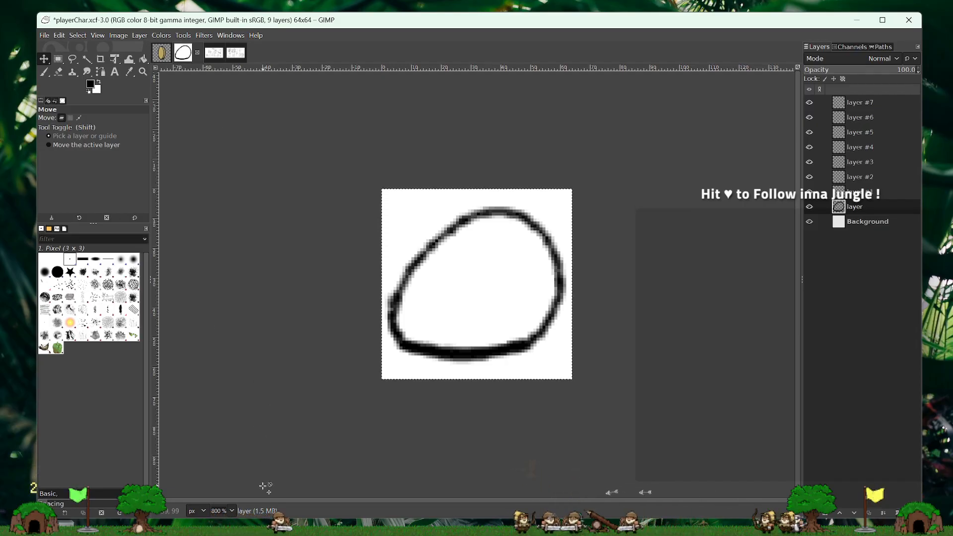
- Compare the player character's body outline with the coin image at 100% zoom
left_click(233, 512)
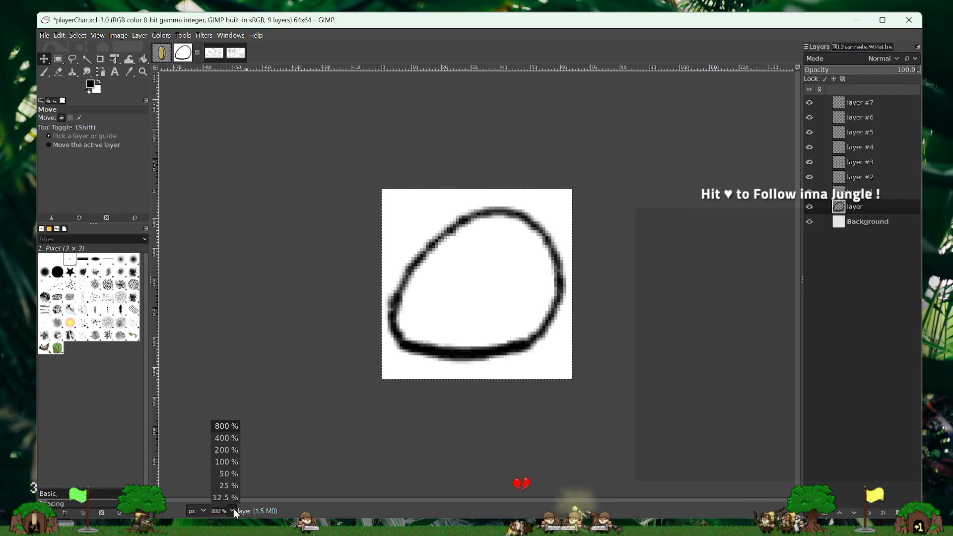
left_click(229, 462)
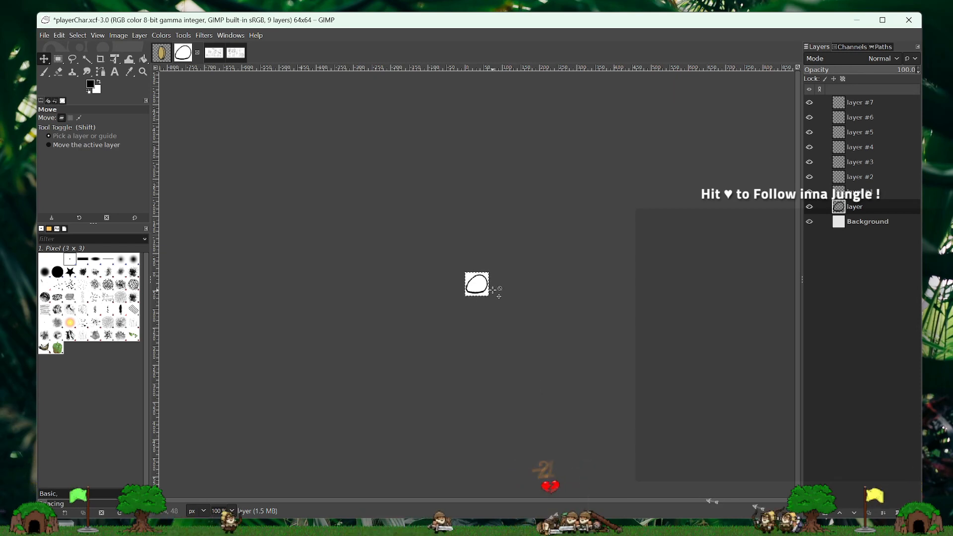
left_click(162, 55)
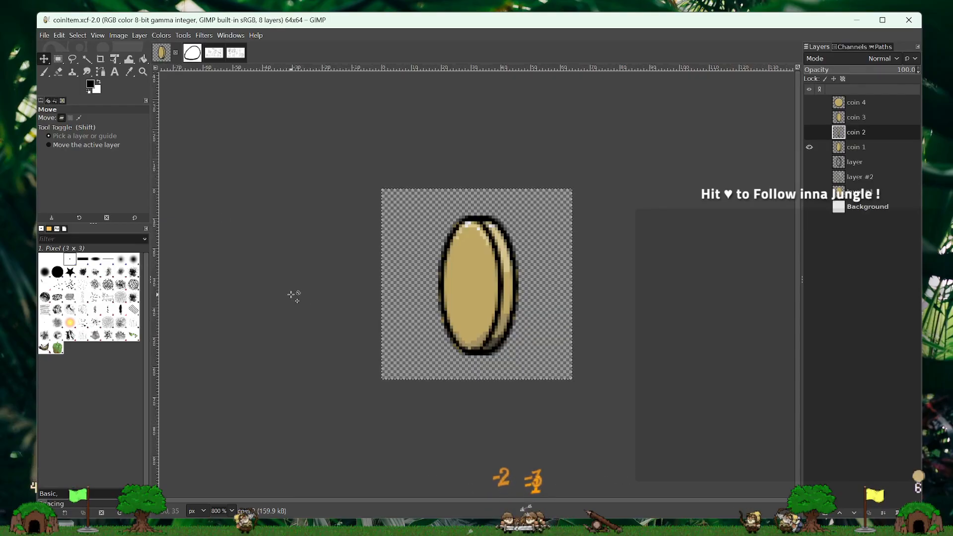
left_click(231, 510)
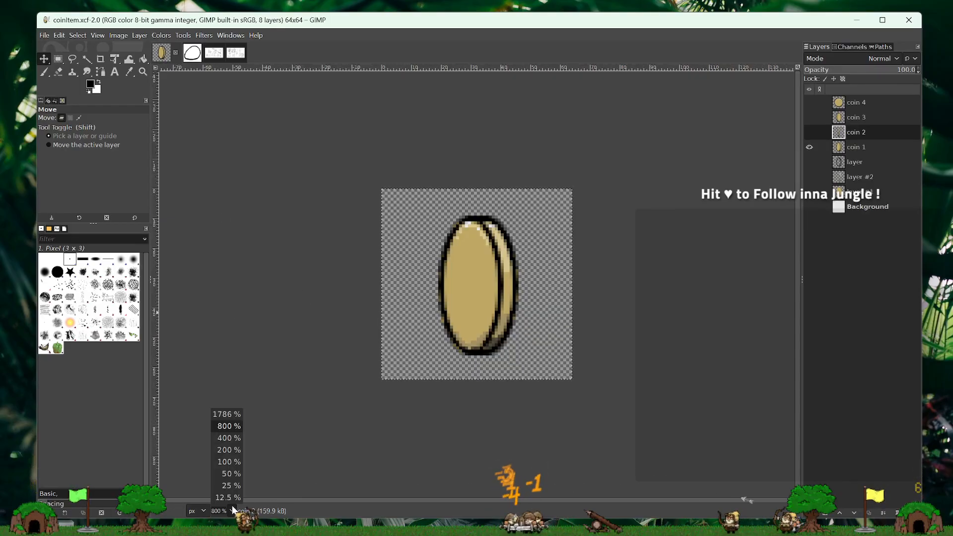
left_click(230, 462)
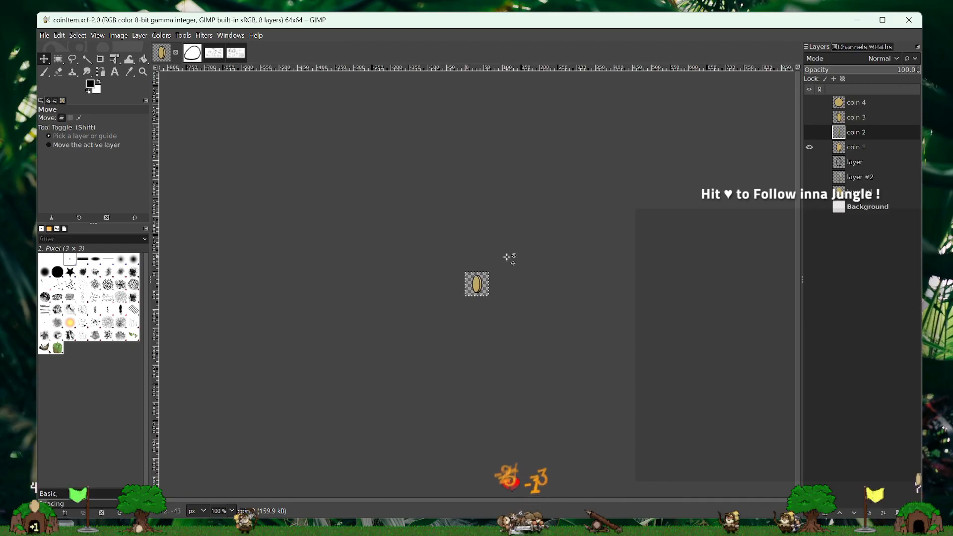
left_click(193, 53)
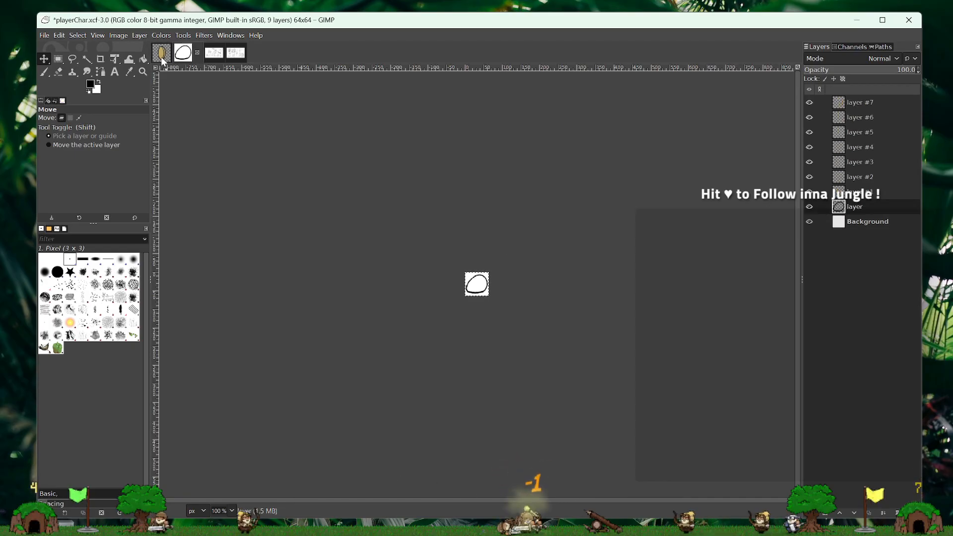
left_click(160, 56)
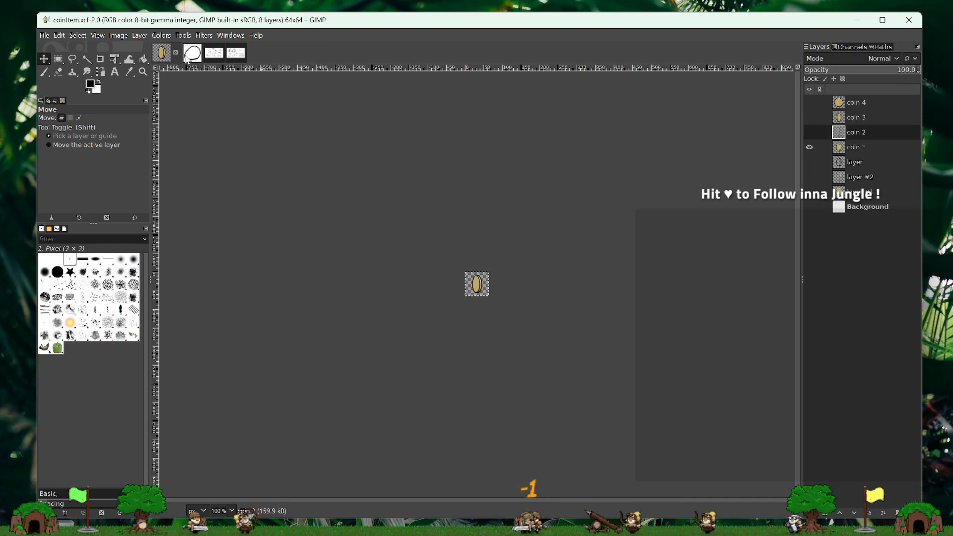
left_click(192, 52)
left_click(161, 55)
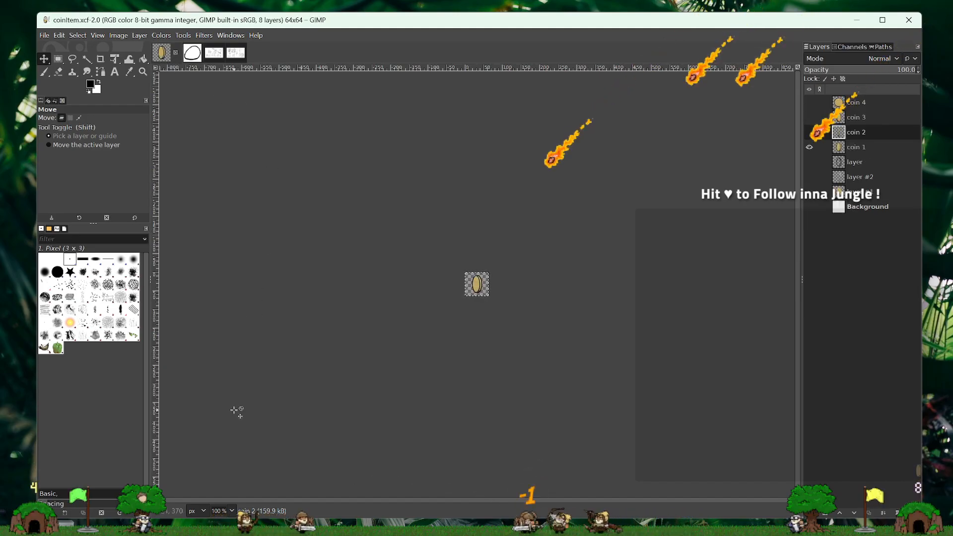
- Return the coin image and the player character image to 800% zoom, ending on the player character
left_click(231, 509)
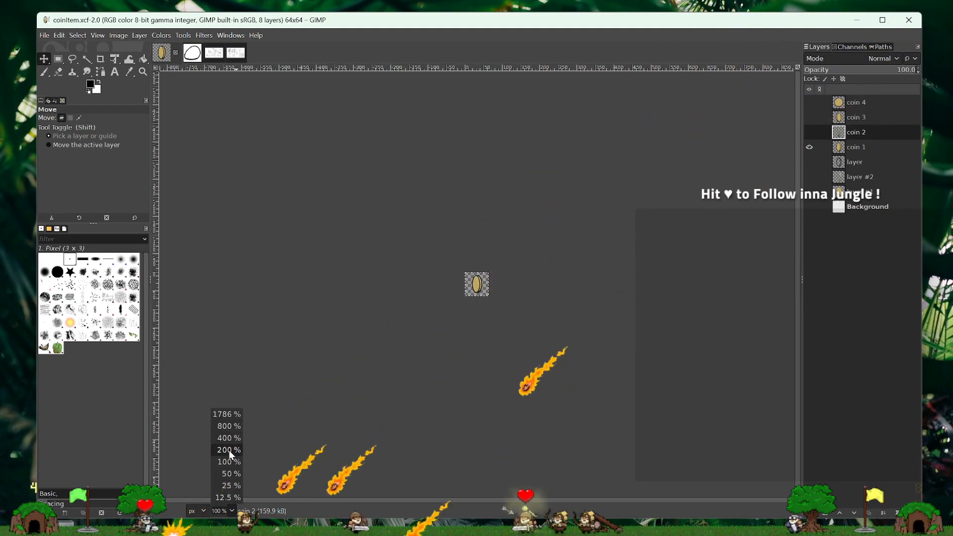
left_click(231, 427)
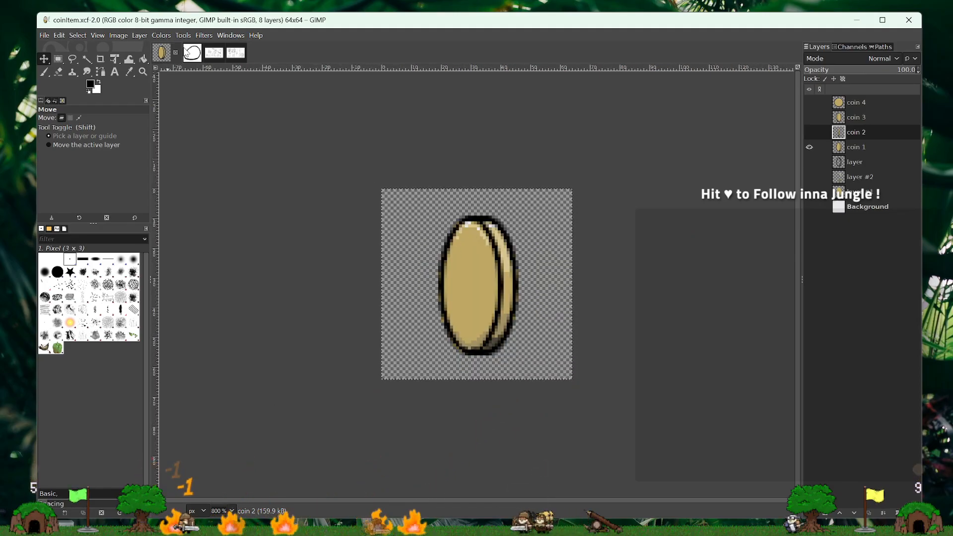
left_click(191, 53)
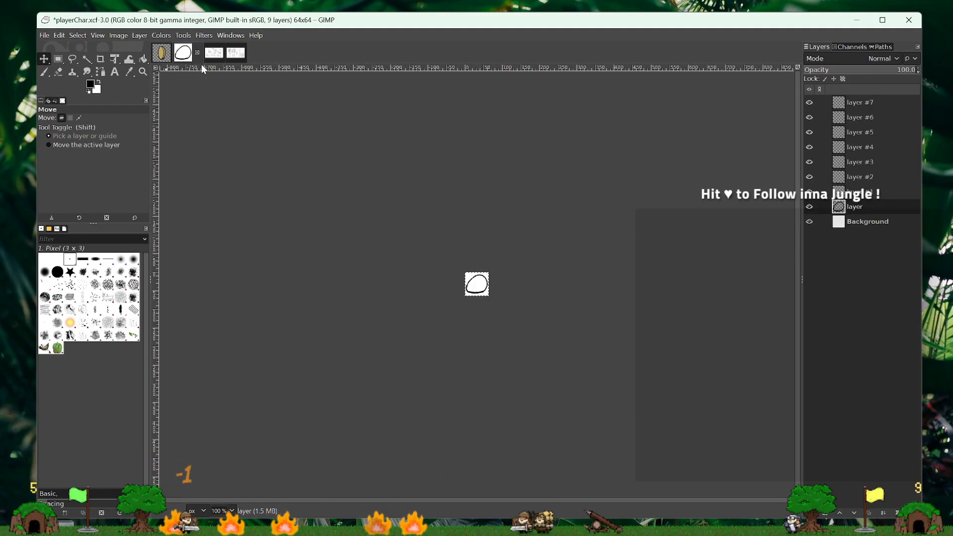
left_click(236, 514)
left_click(236, 419)
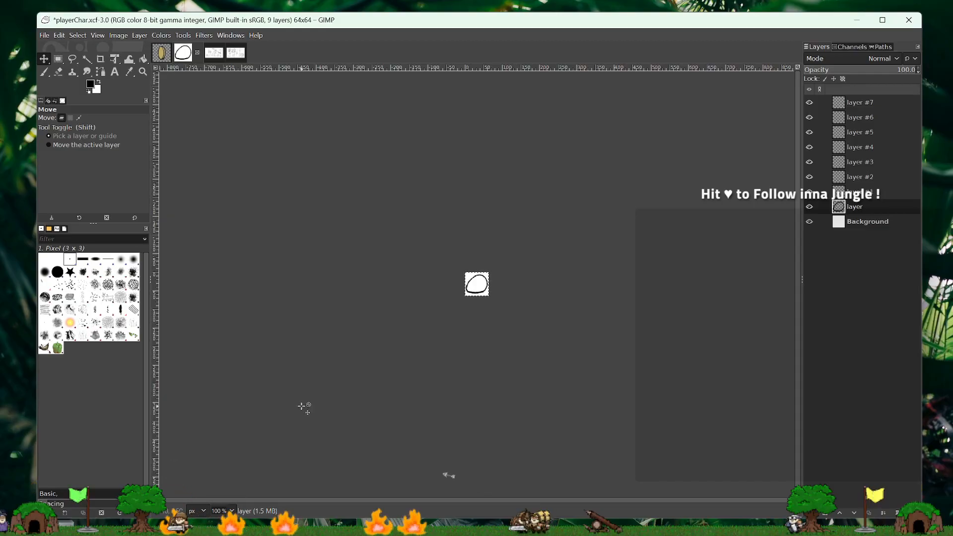
left_click(234, 512)
left_click(228, 443)
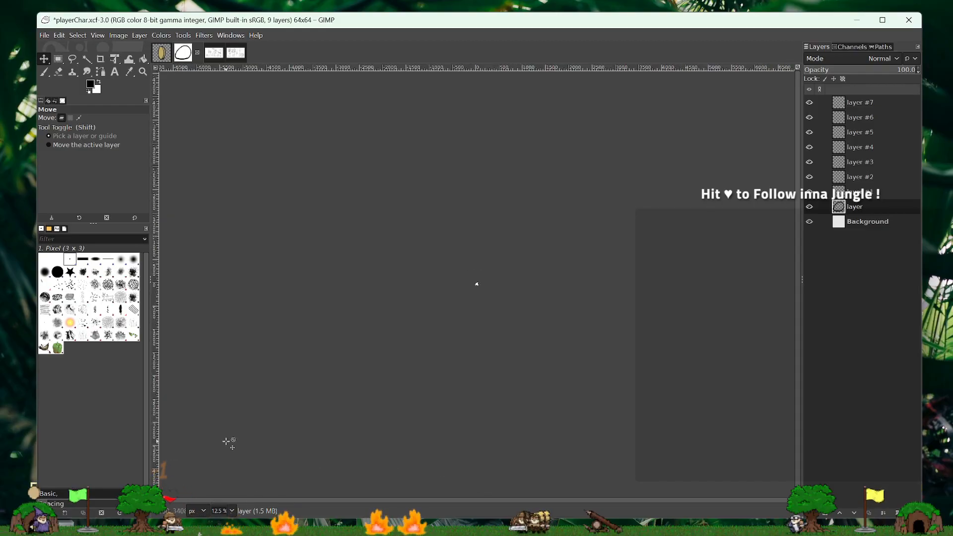
left_click(232, 511)
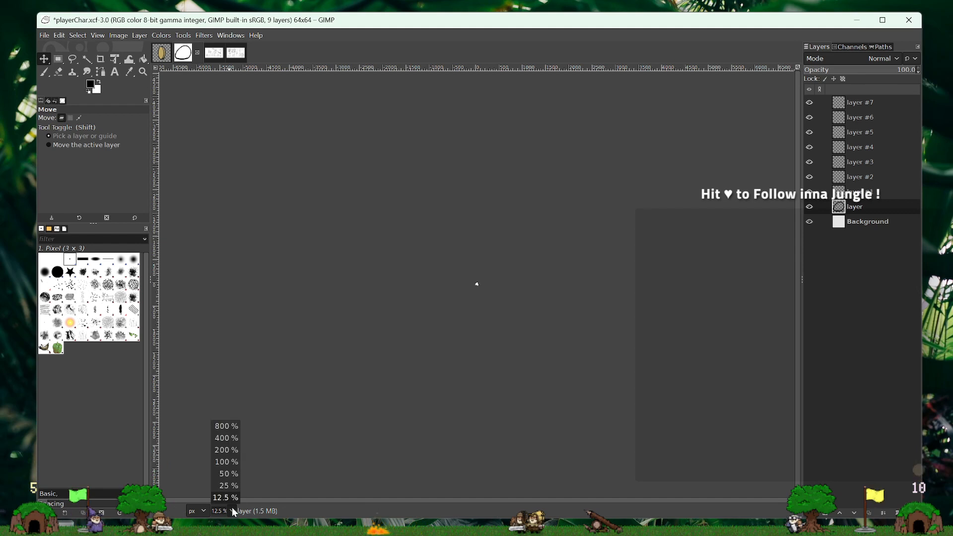
left_click(229, 426)
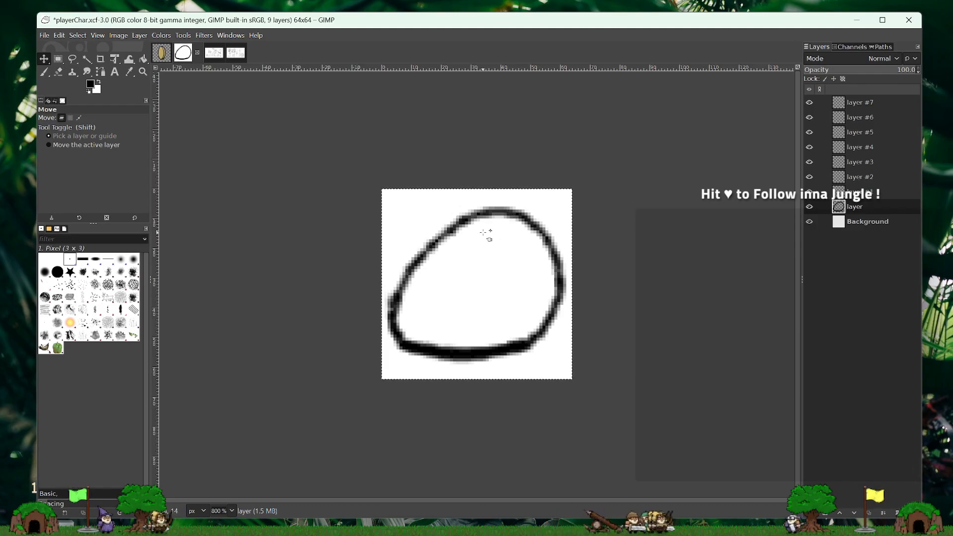
- Rename the body outline's layer to "Body Right"
double_click(853, 207)
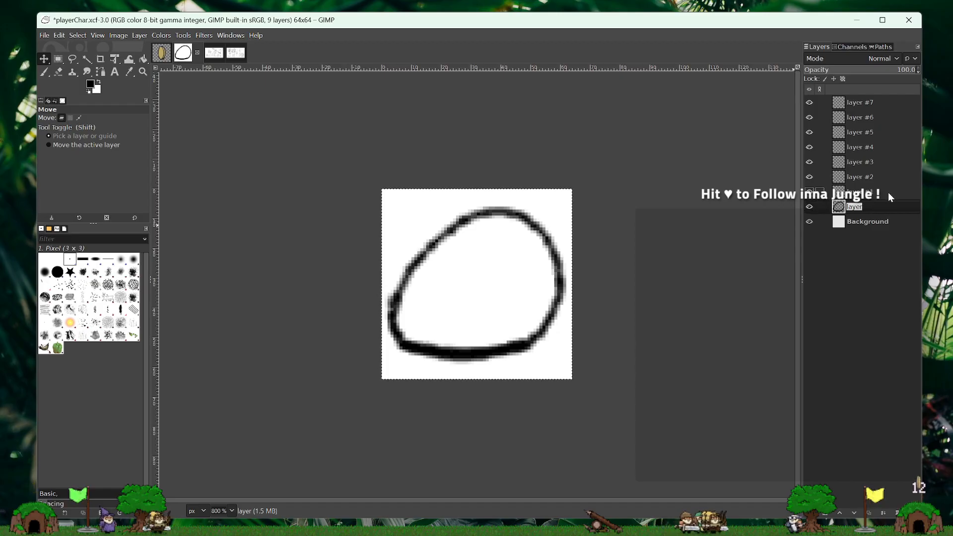
type("Body Right")
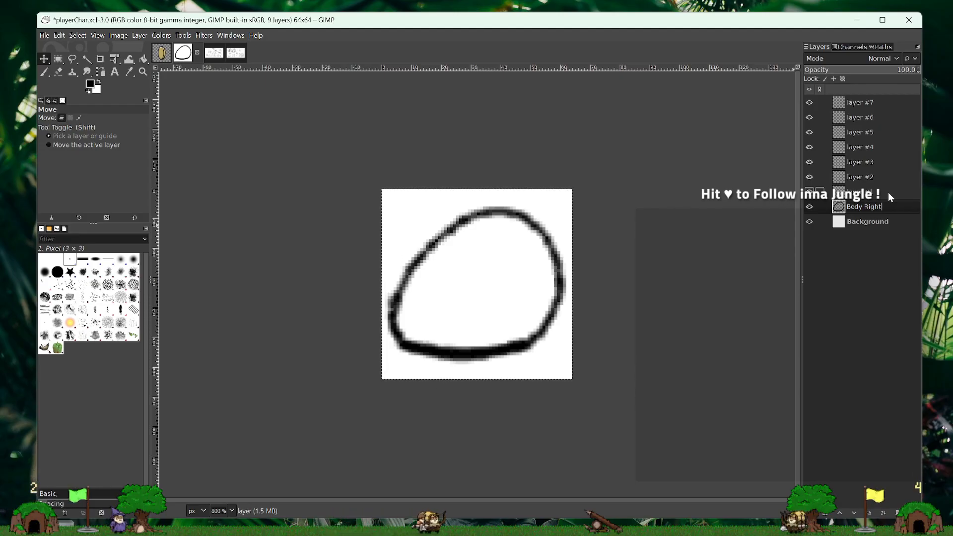
left_click(853, 209)
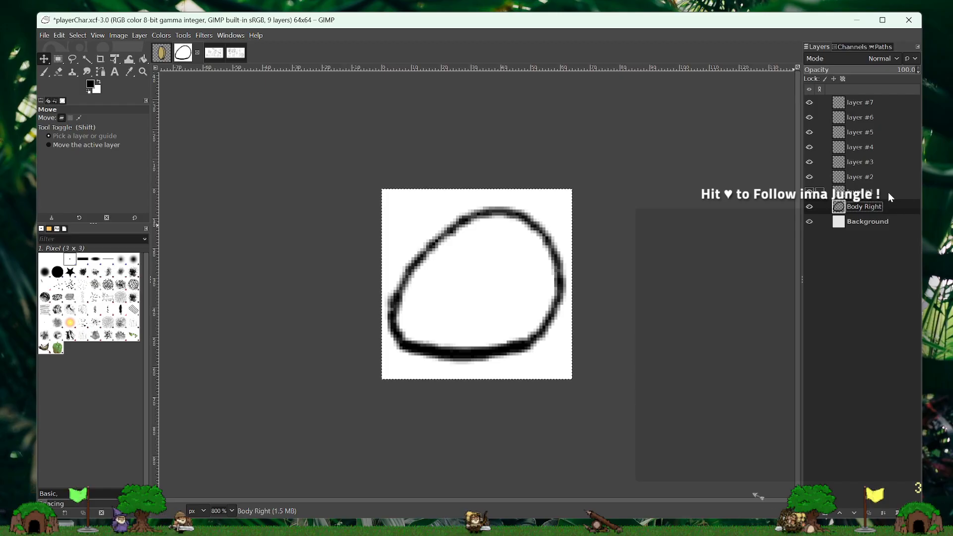
- Examine the body outline against transparency by toggling the Background layer's visibility, leaving the Background shown
left_click(810, 222)
left_click(811, 222)
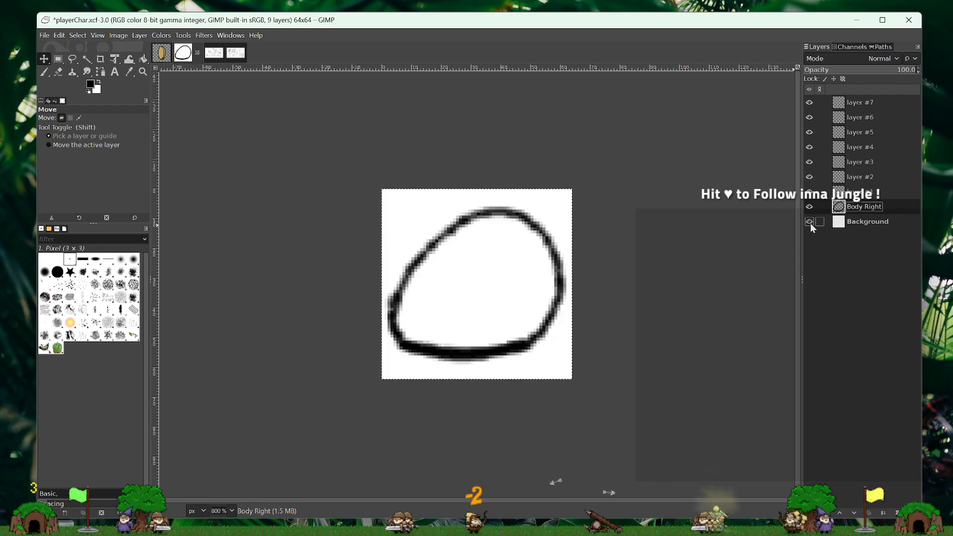
left_click(810, 223)
left_click(811, 223)
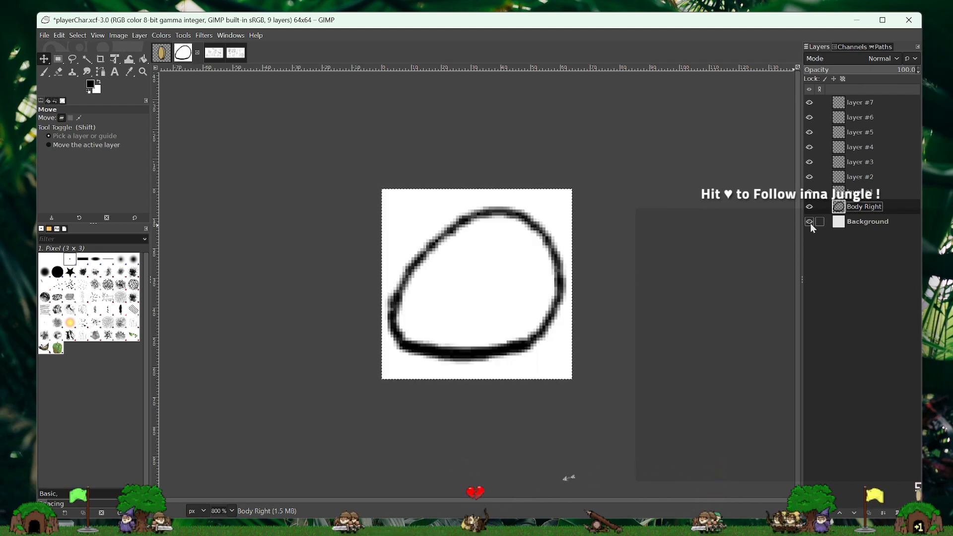
left_click(810, 222)
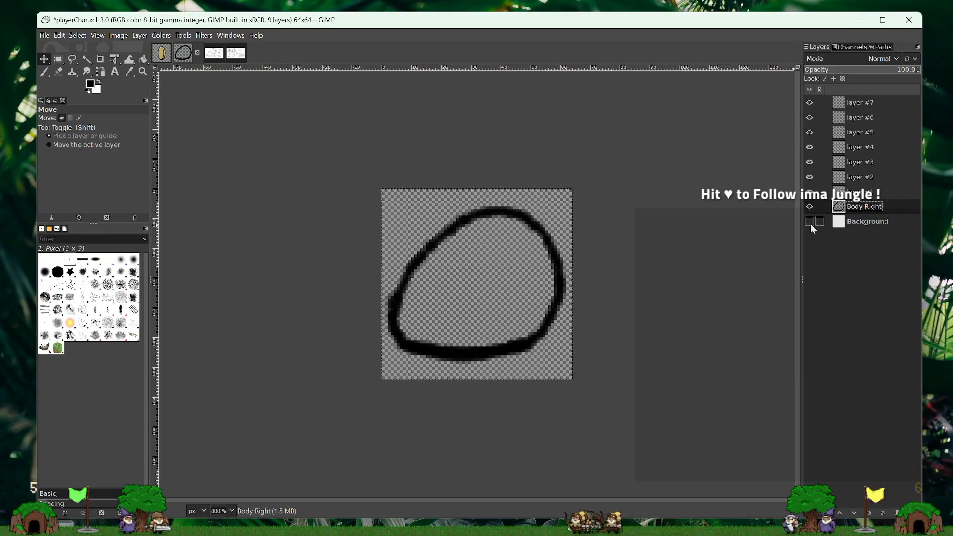
left_click(810, 223)
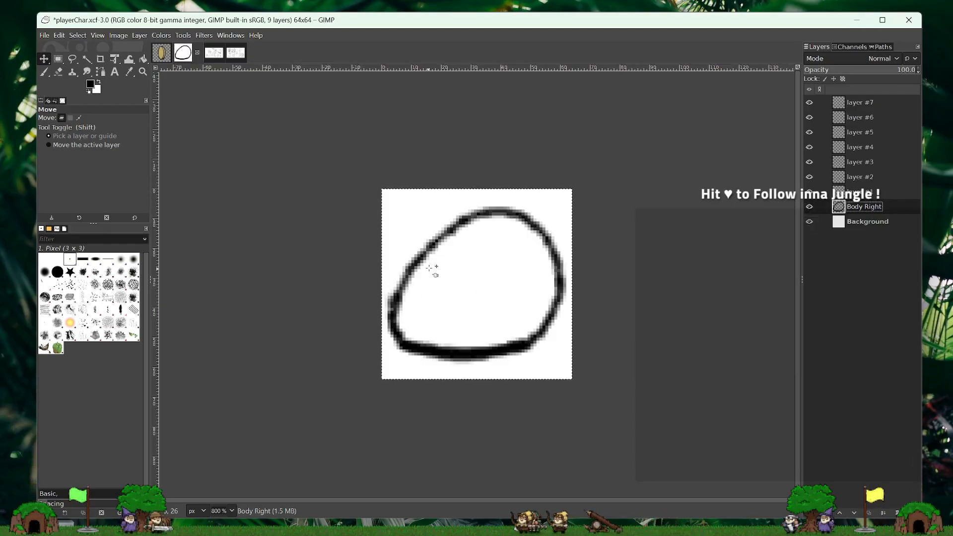
- Extend the Body Right layer's name to "Body Right Line"
double_click(865, 207)
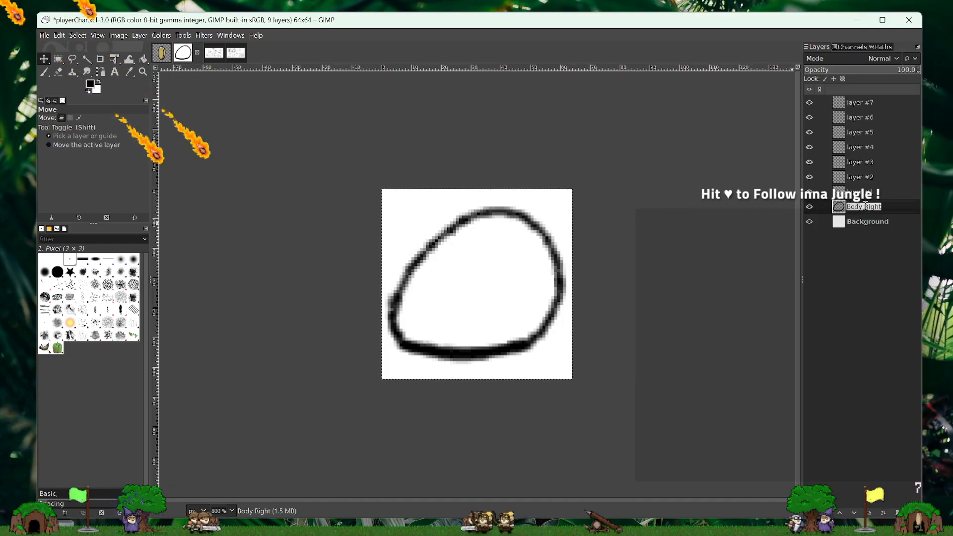
key("End")
type("Li")
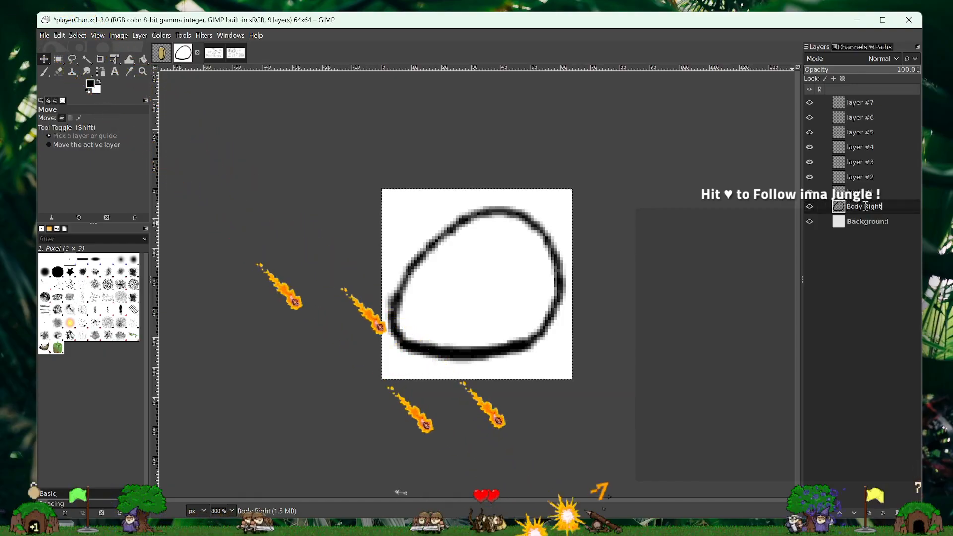
type("ne")
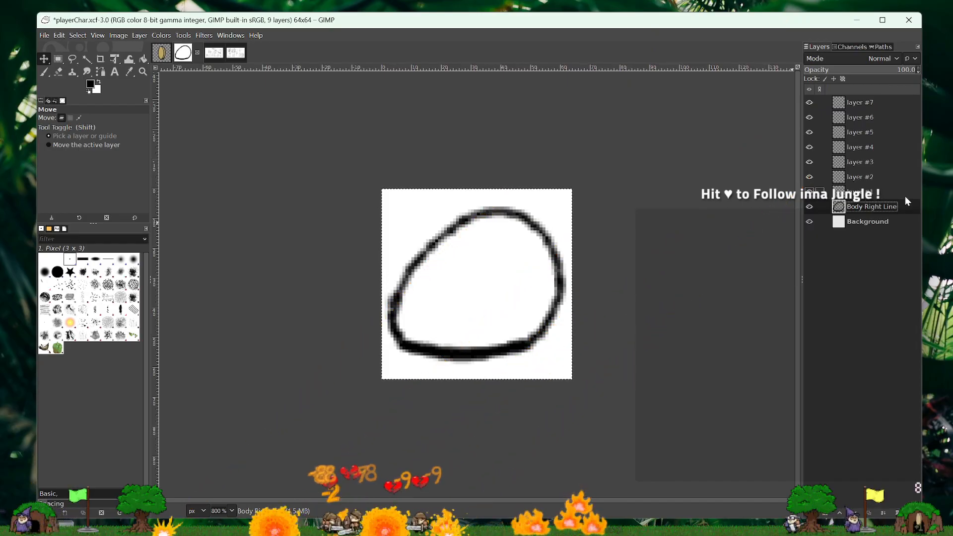
- Duplicate the Body Right Line layer and rename the copy "Body Left Line"
right_click(879, 208)
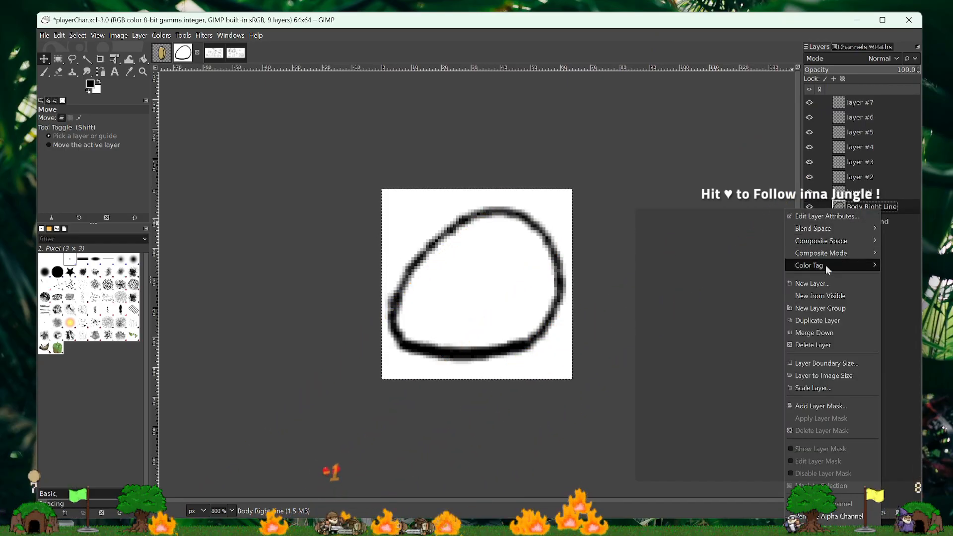
left_click(824, 323)
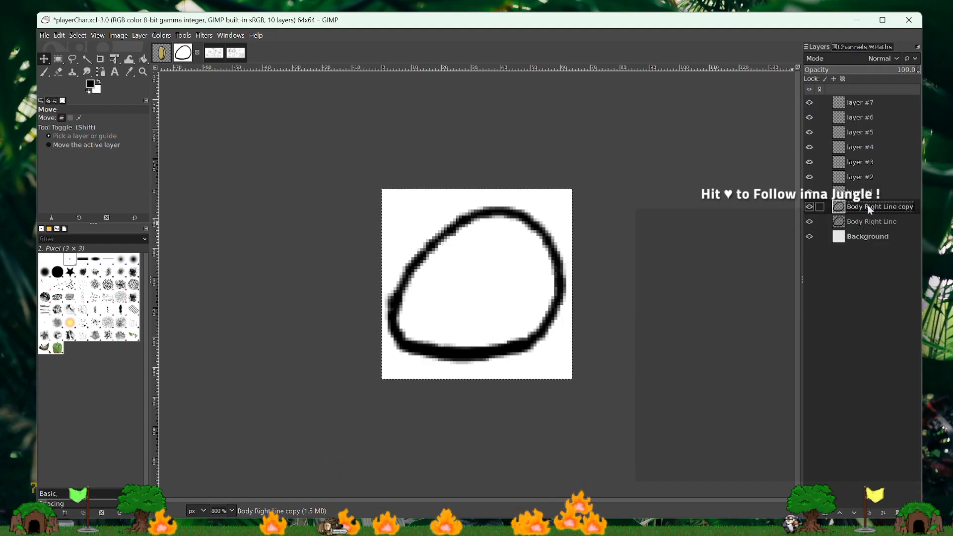
double_click(883, 207)
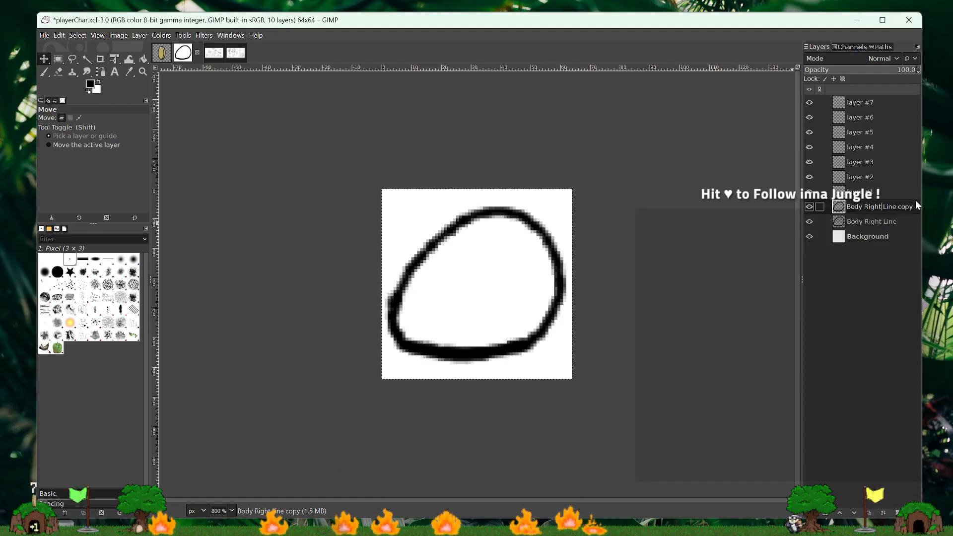
key("BackSpace")
key("BackSpace")
key("BackSpace")
key("BackSpace")
key("BackSpace")
type("L")
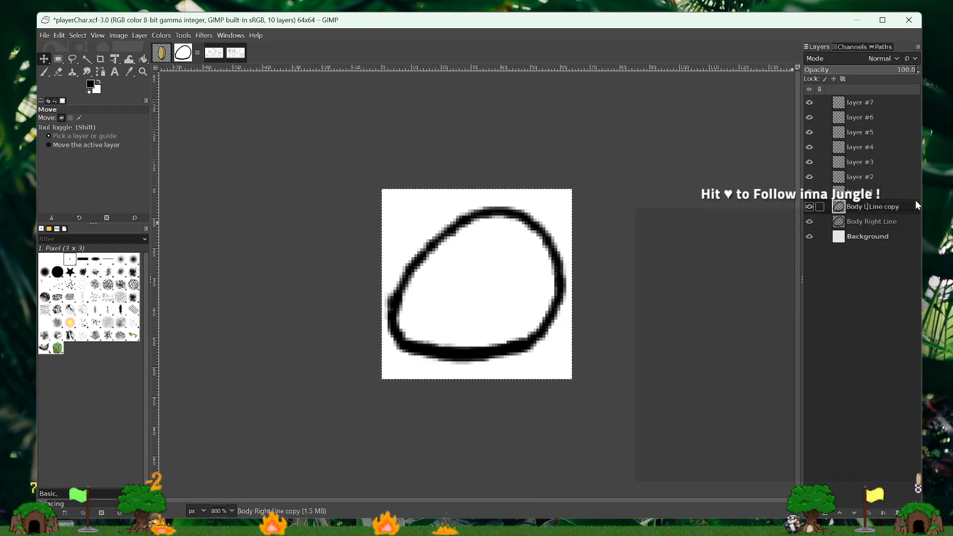
type("eft")
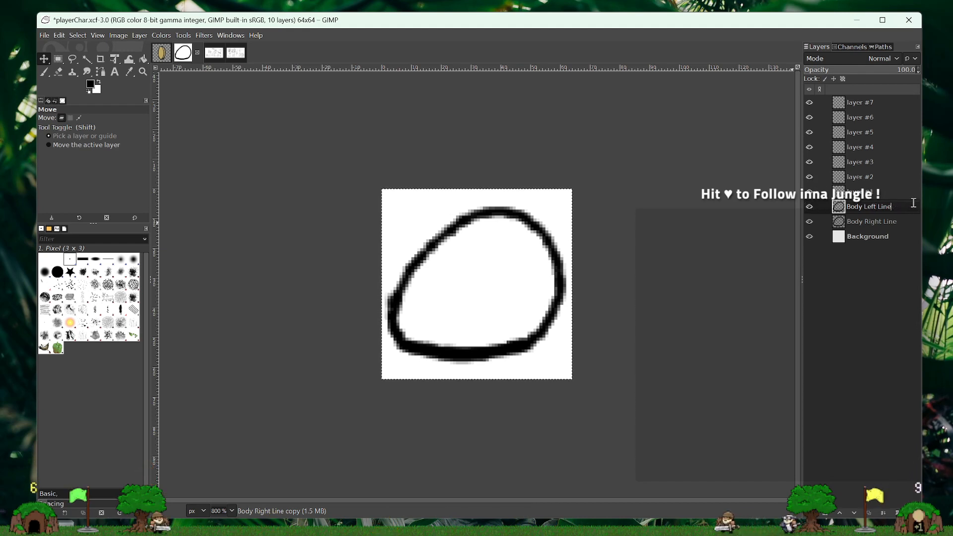
- Hide the Body Right Line layer and flip the Body Left Line layer horizontally
left_click(809, 224)
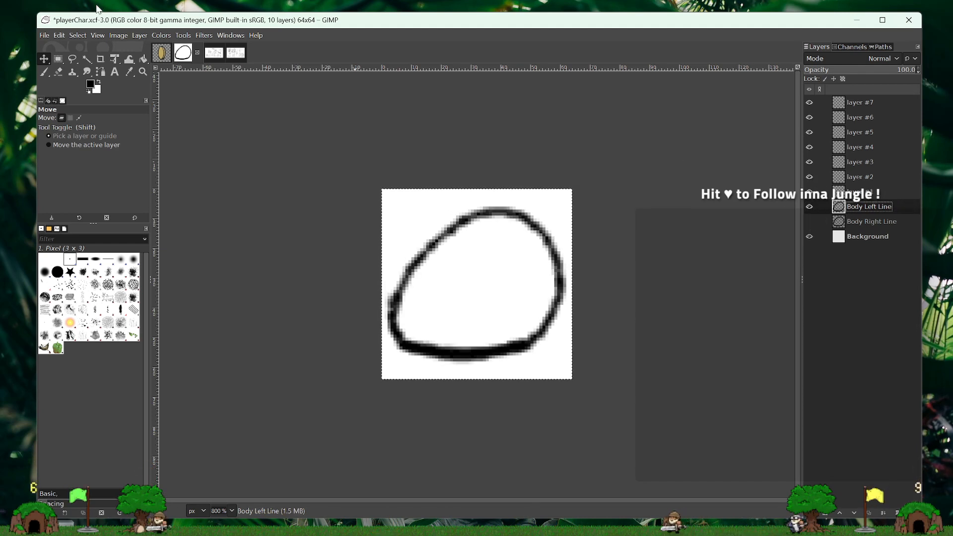
left_click(139, 35)
mouse_move(148, 164)
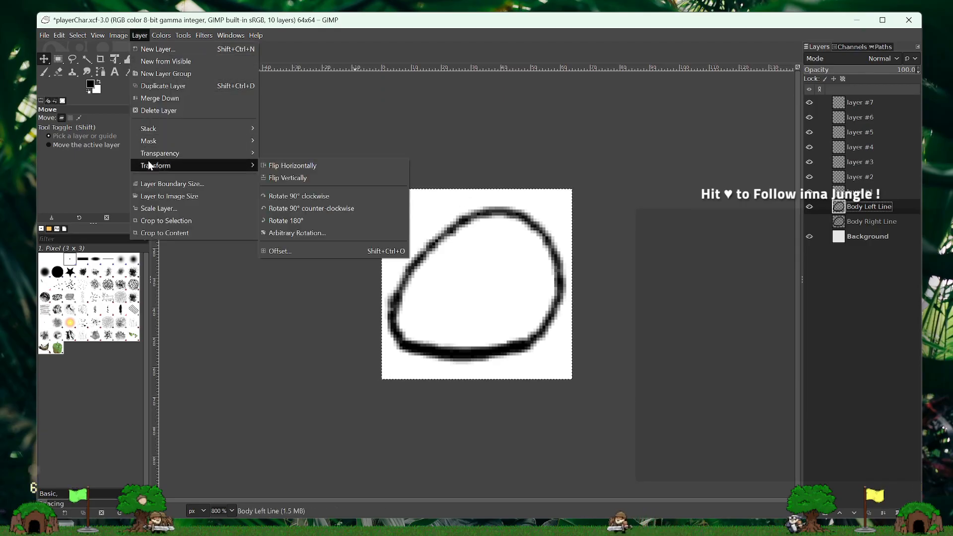
left_click(289, 166)
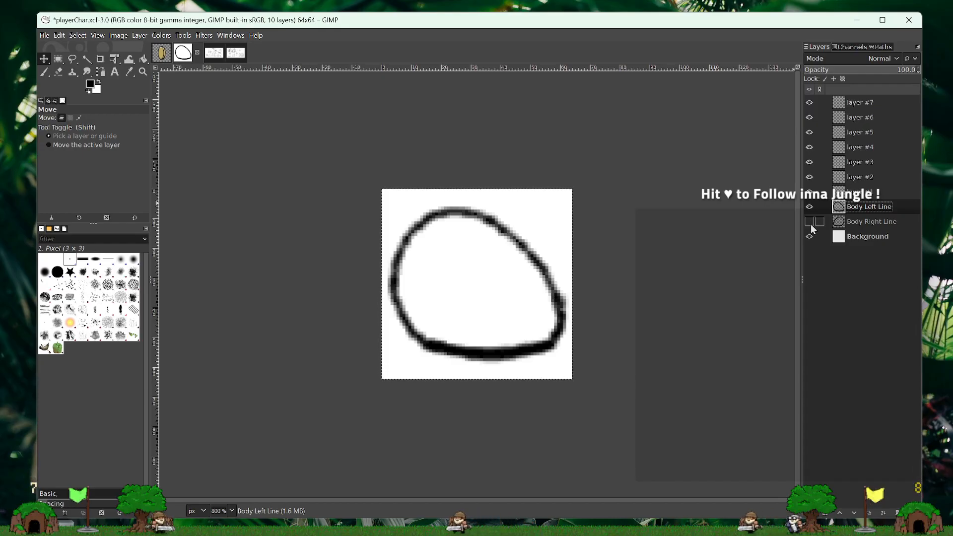
- Hide the Body Left Line layer, then show and select the Body Right Line layer
left_click(810, 206)
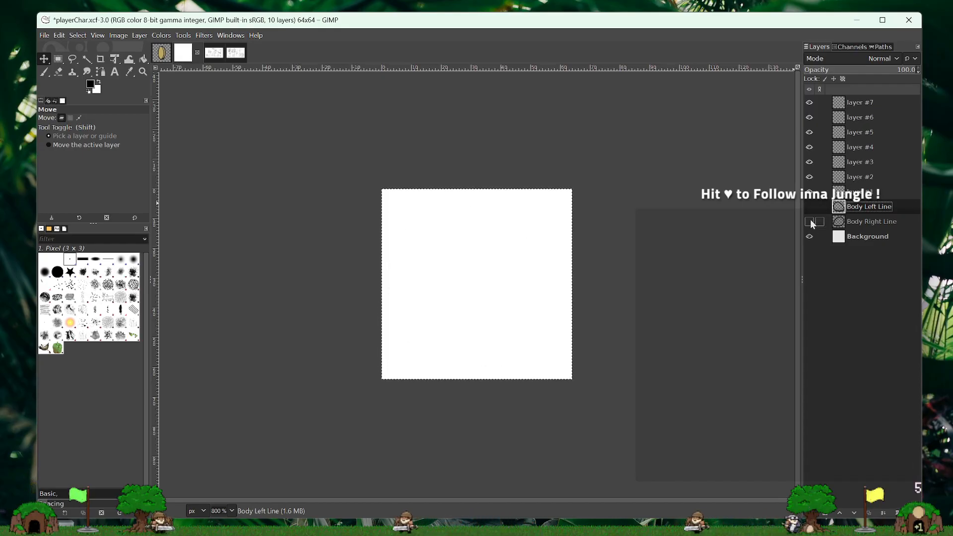
left_click(810, 221)
left_click(855, 219)
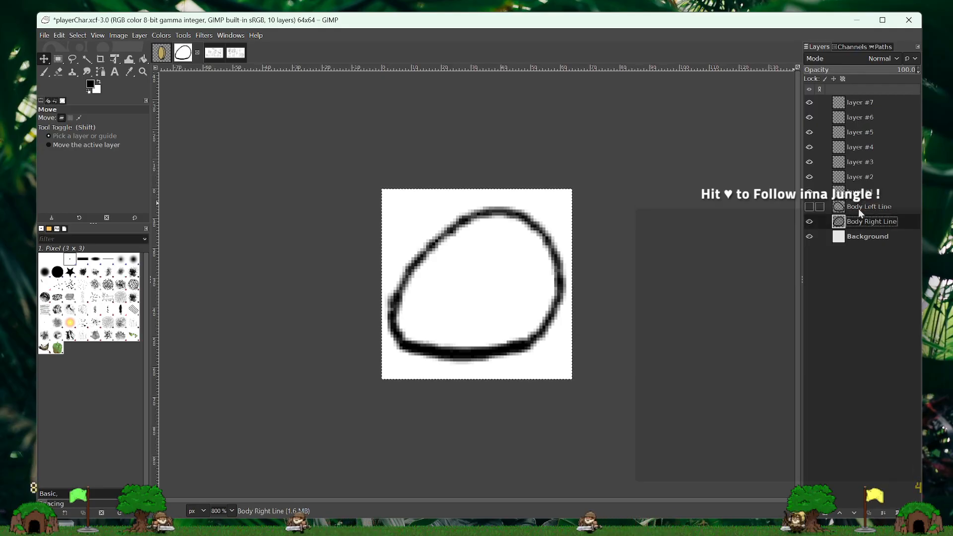
- Create a transparent 64x64 px layer named "layer" directly above Body Left Line and hide it
left_click(859, 193)
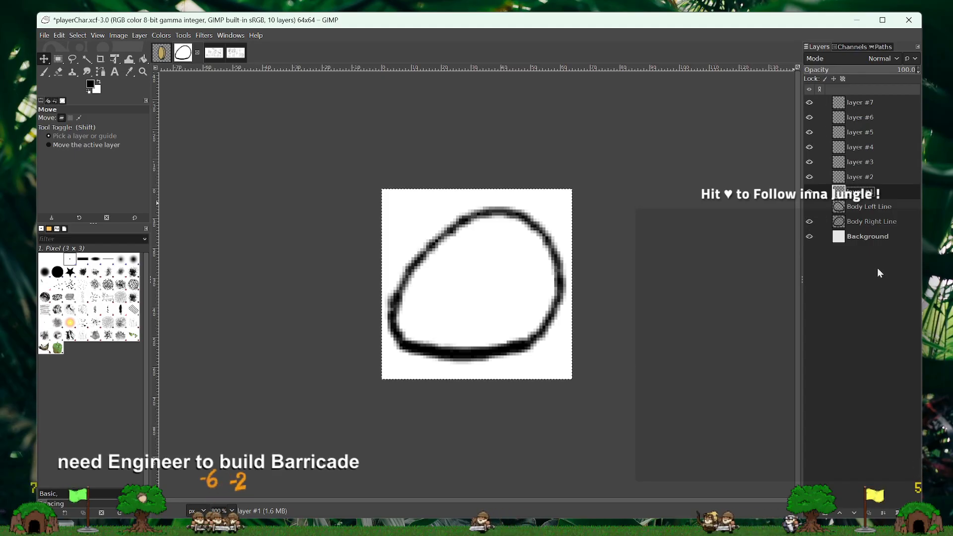
left_click(812, 513)
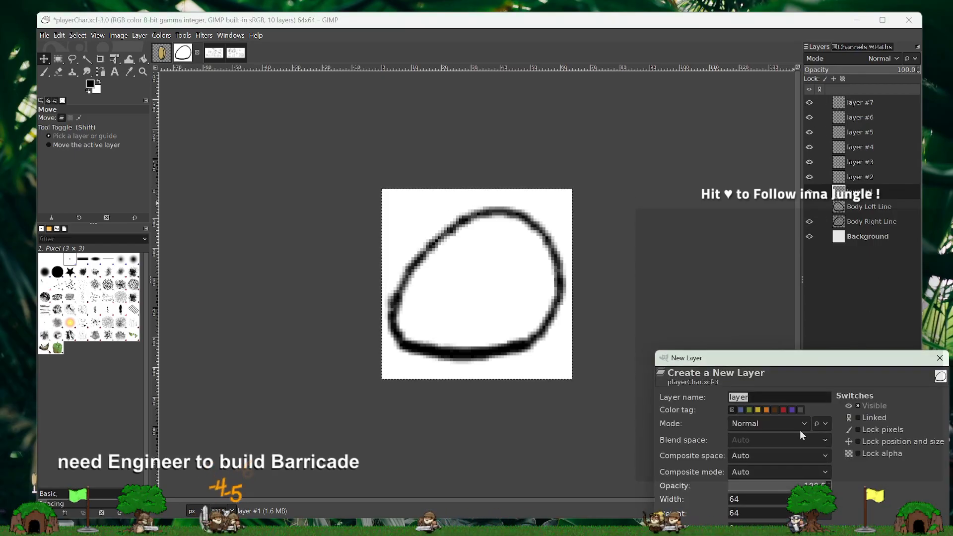
left_click_drag(807, 364, 704, 267)
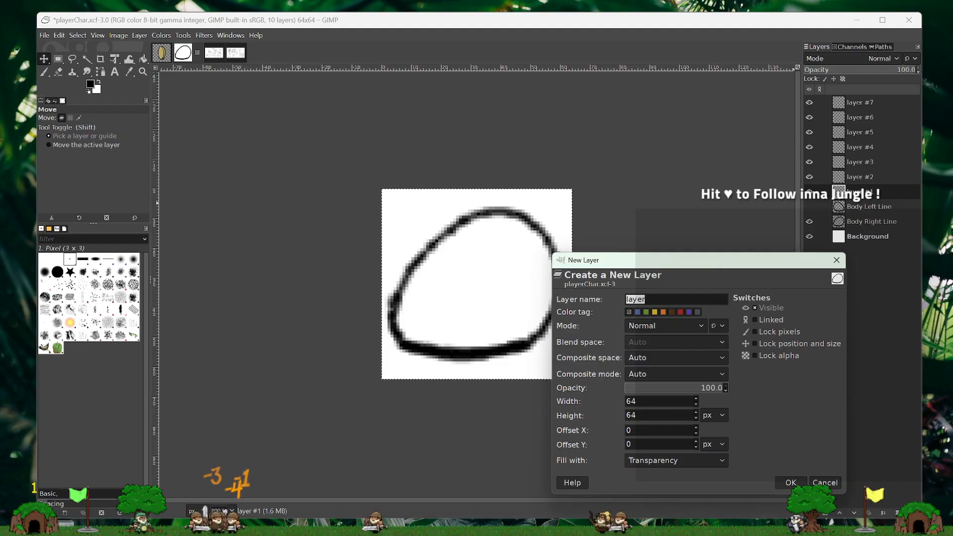
key("Return")
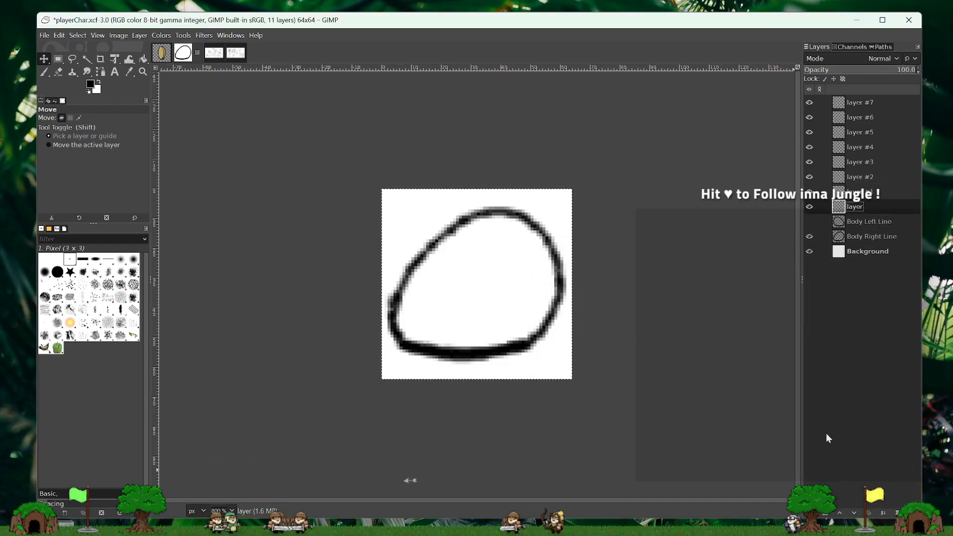
left_click(810, 206)
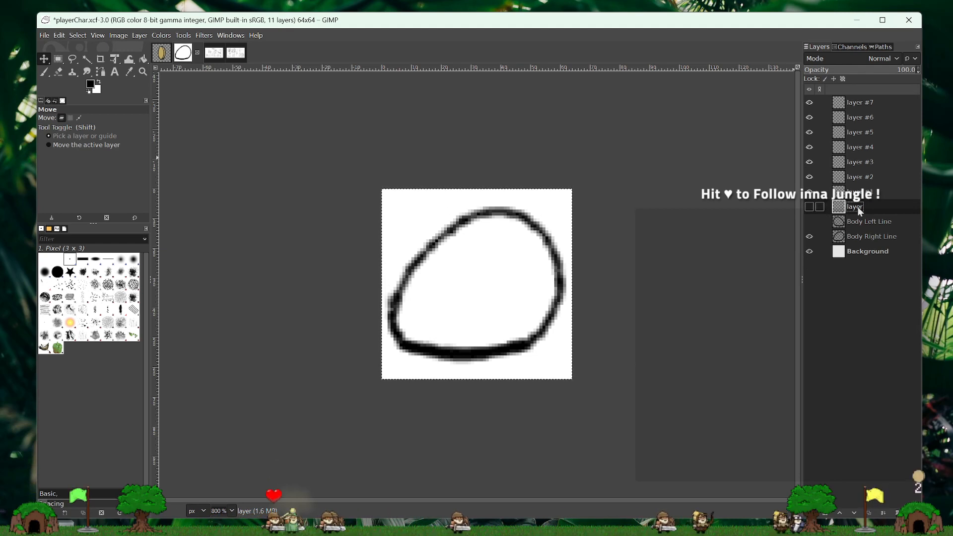
- Try naming the new blank layer "=-=-" and moving layer #7 directly above it, then undo both changes
type("=-=-")
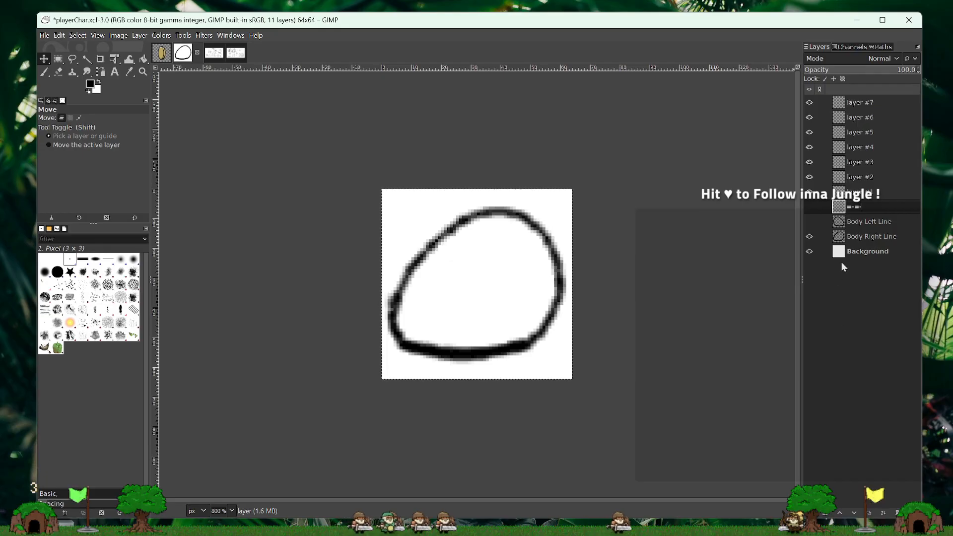
left_click_drag(871, 213, 812, 199)
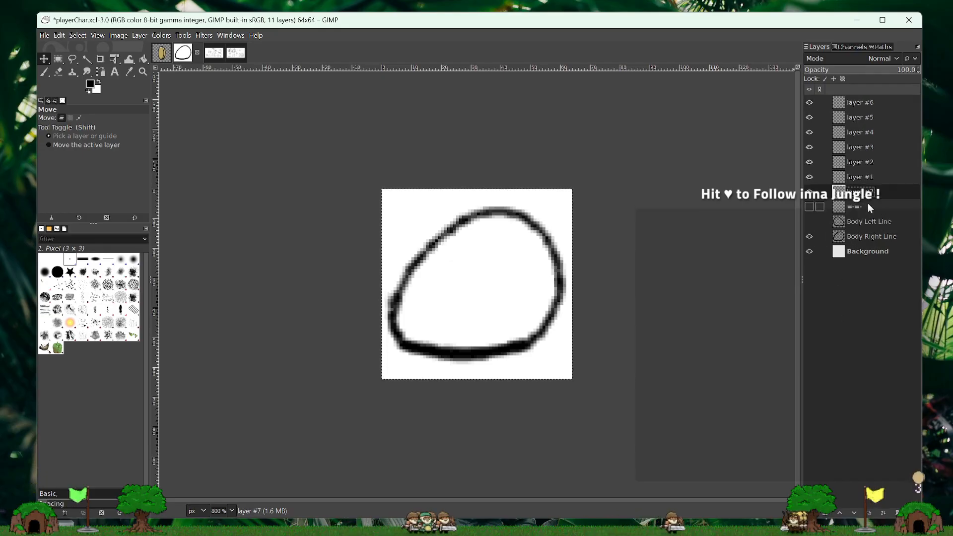
key("ctrl+z")
key("ctrl+z")
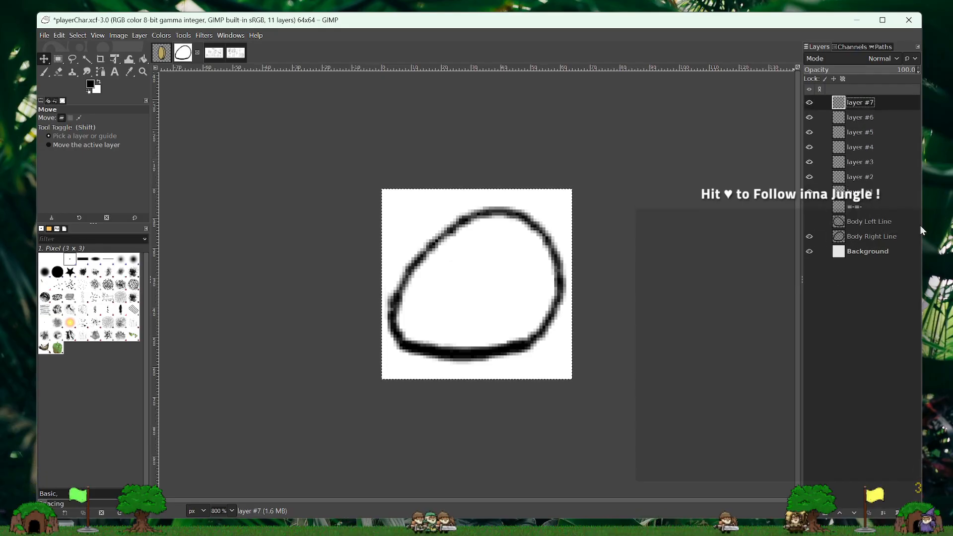
left_click(869, 207)
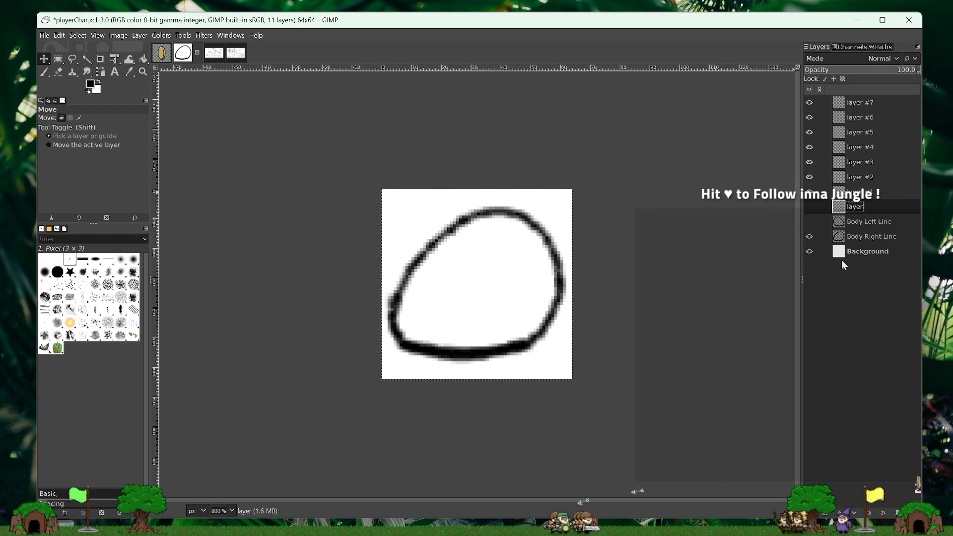
- Duplicate the Body Right Line layer, place the copy above Body Left Line and rename it "Body Down Line"
left_click(863, 238)
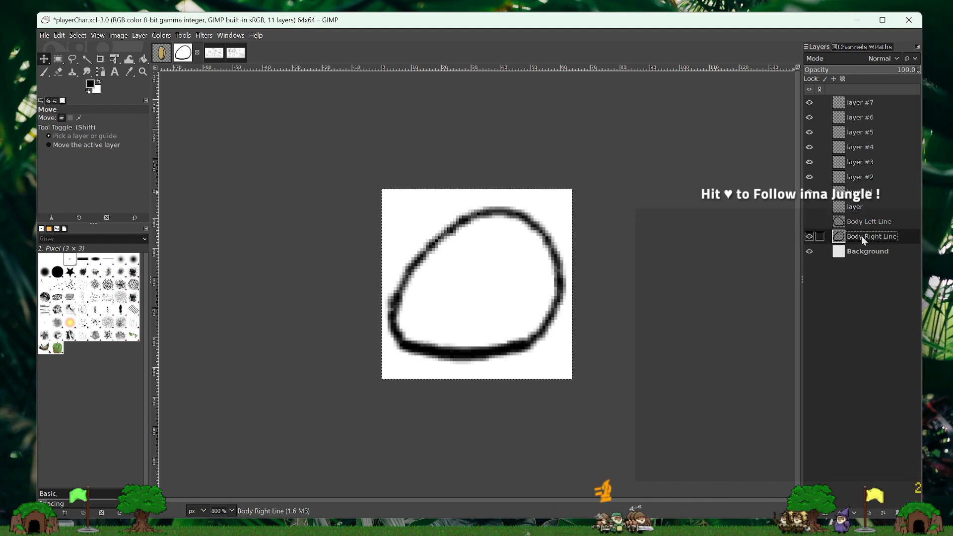
right_click(863, 237)
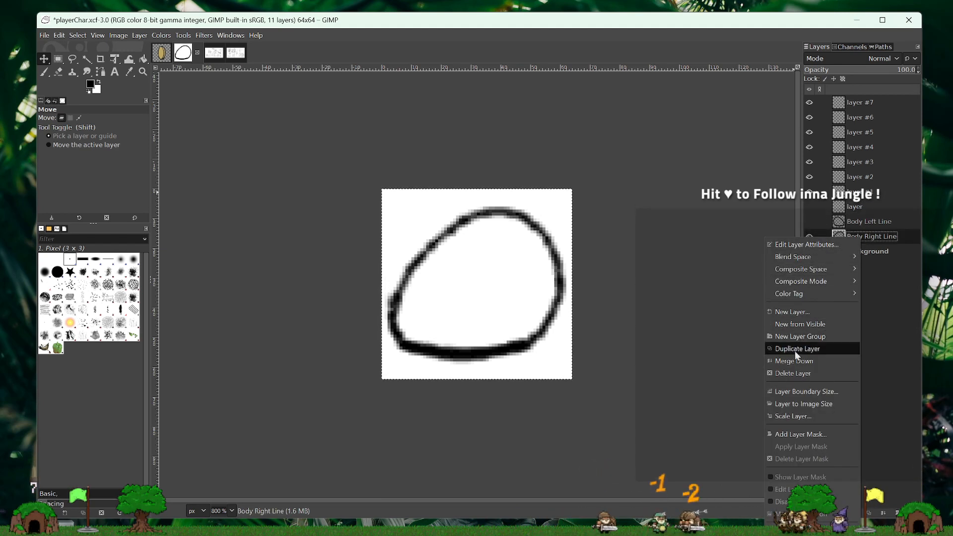
left_click(794, 349)
left_click_drag(862, 238, 864, 223)
double_click(864, 223)
left_click(880, 222)
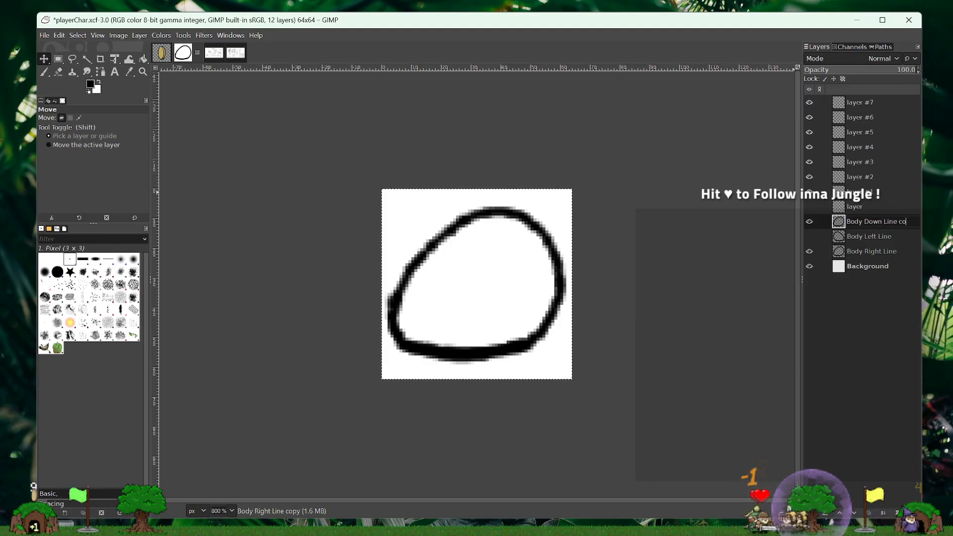
key("Return")
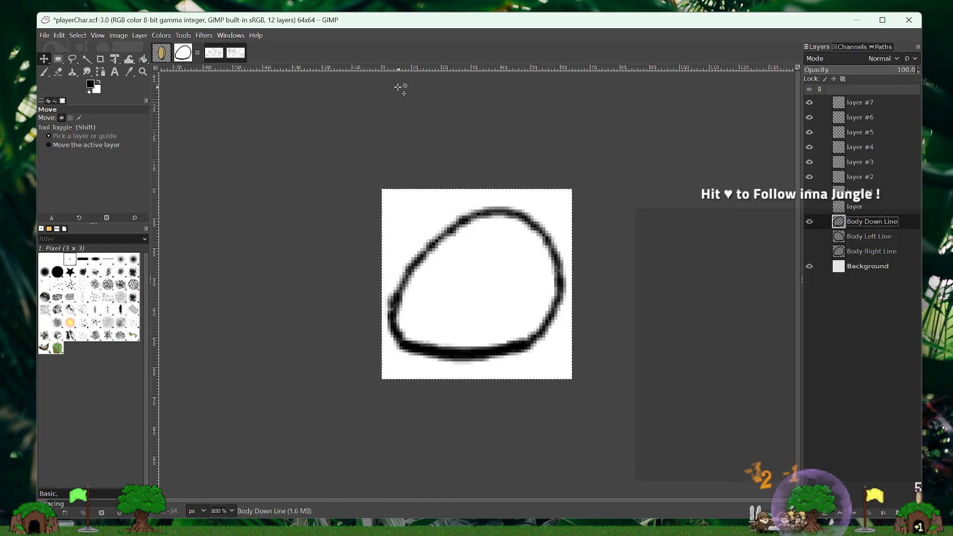
- Flip the Body Down Line layer vertically
left_click(140, 35)
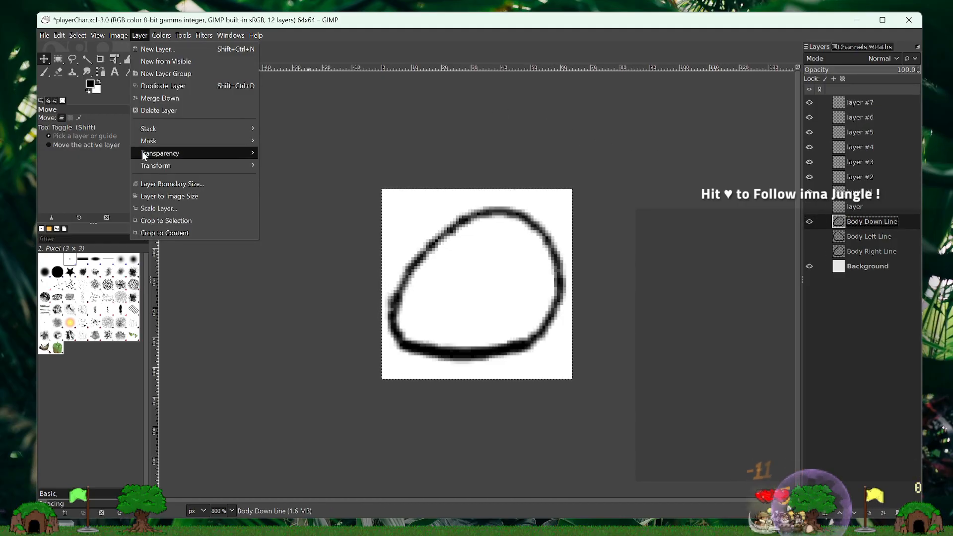
mouse_move(159, 165)
left_click(278, 178)
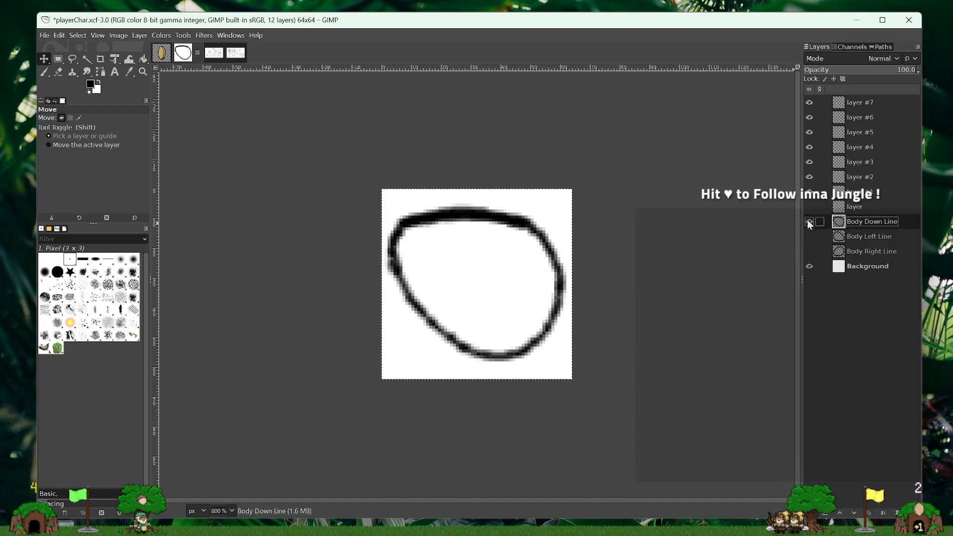
- Keep the Body Down Line layer visible and lower its opacity to 41.7 in Normal mode
left_click(858, 207)
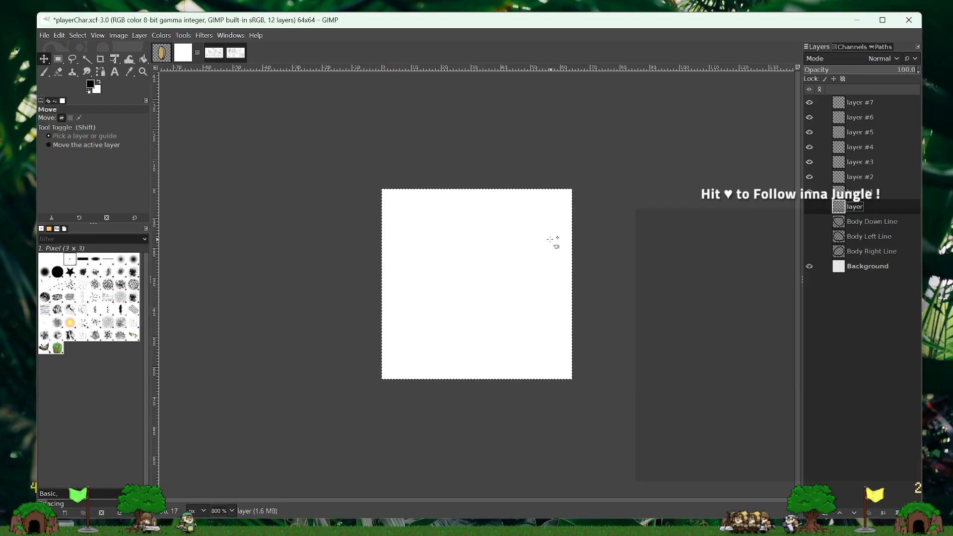
left_click(813, 222)
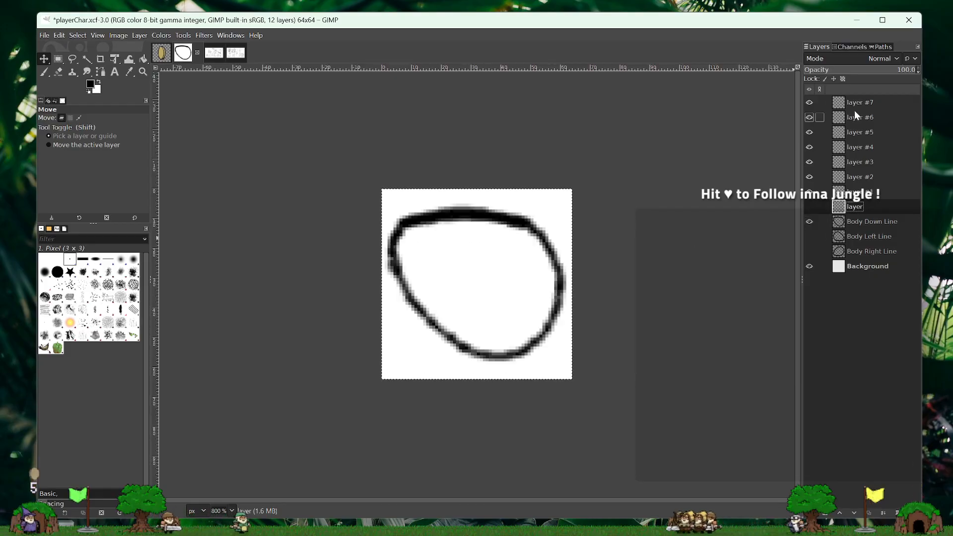
left_click(851, 71)
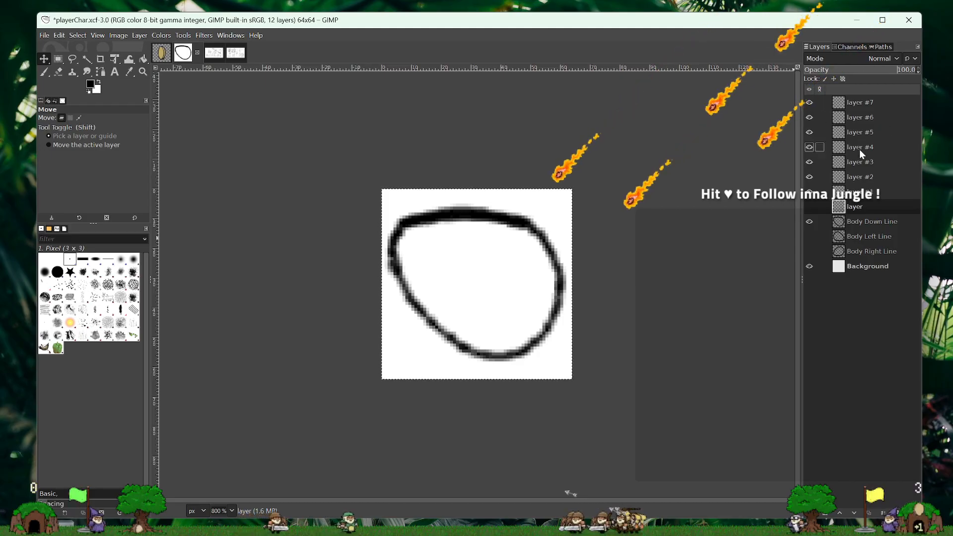
left_click(865, 221)
left_click(844, 60)
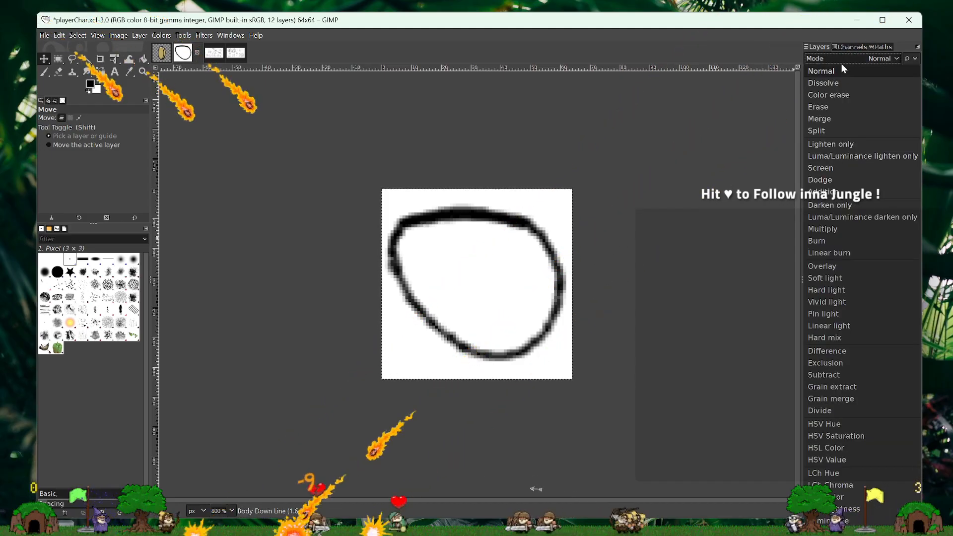
left_click(842, 64)
left_click(837, 72)
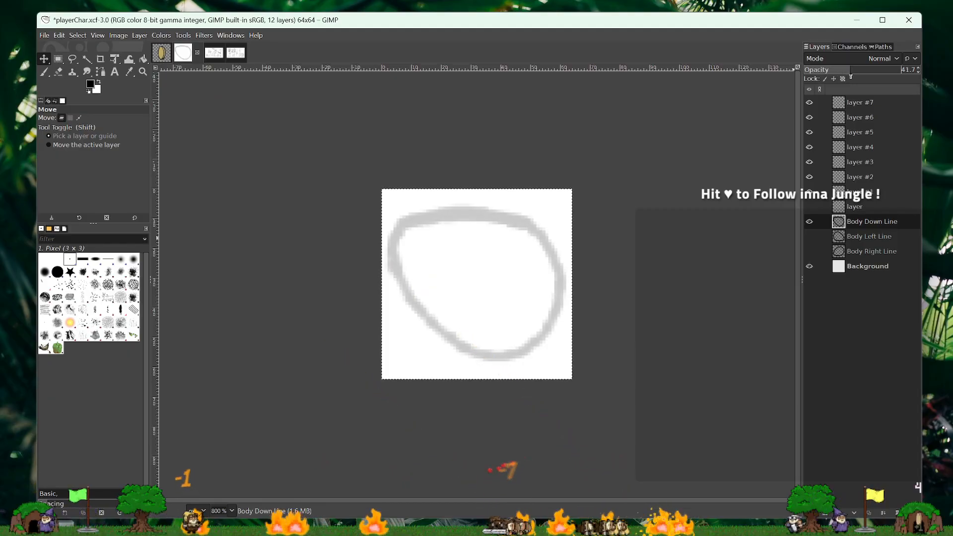
- Trace the faded body outline in black on the blank layer above Body Down Line, using the Paintbrush at size 3
left_click(849, 208)
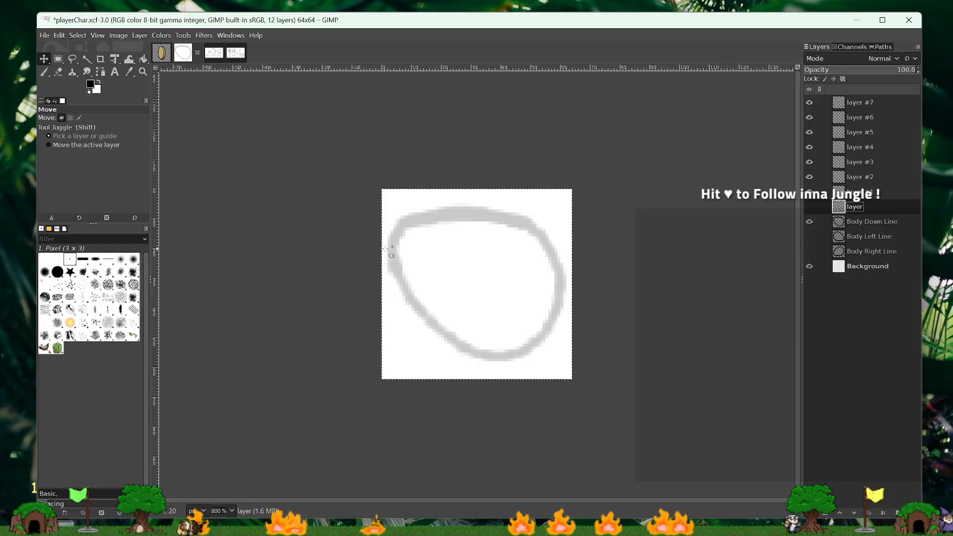
left_click(44, 71)
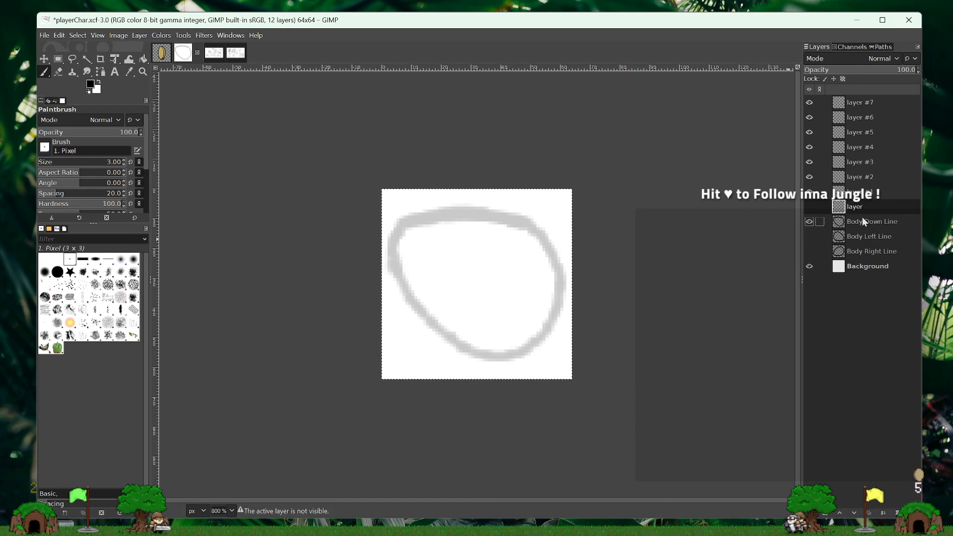
left_click(809, 207)
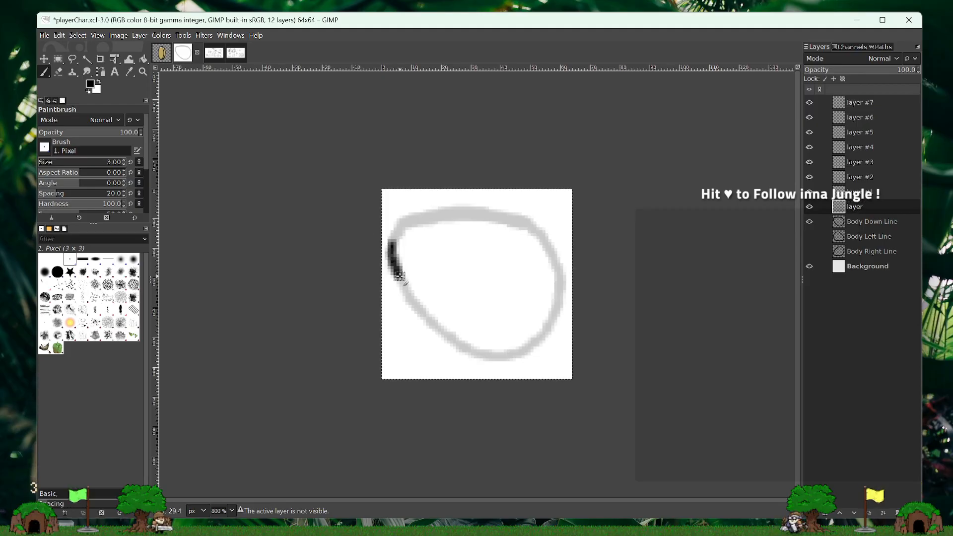
left_click_drag(409, 290, 410, 292)
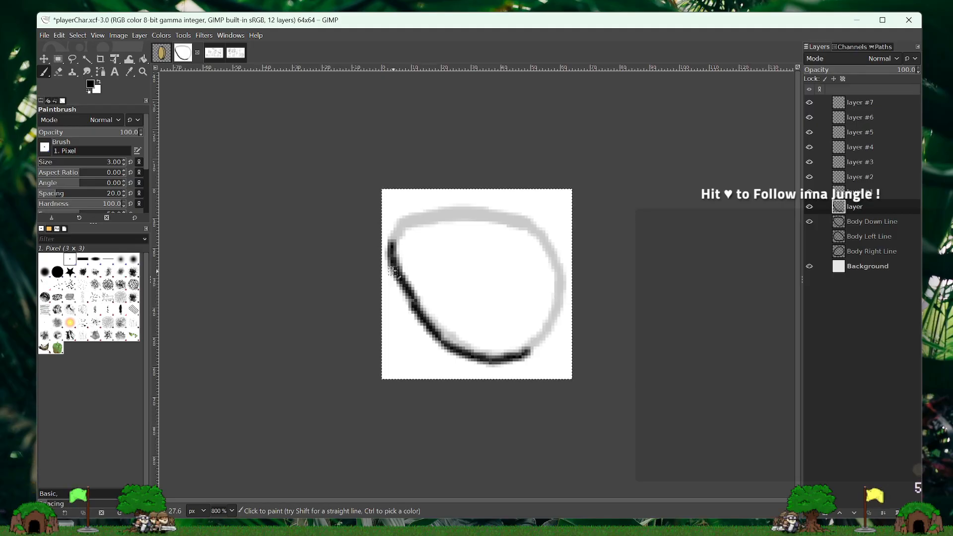
mouse_move(399, 280)
left_mouse_down()
mouse_move(437, 329)
mouse_move(393, 279)
mouse_move(428, 305)
mouse_move(424, 325)
mouse_move(457, 344)
mouse_move(522, 352)
left_mouse_up()
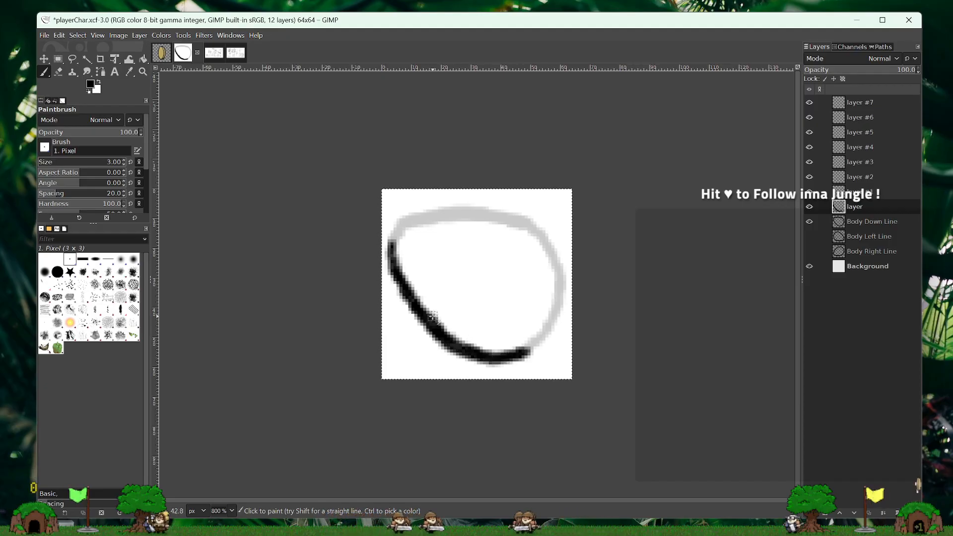
mouse_move(392, 239)
left_mouse_down()
mouse_move(395, 235)
mouse_move(414, 222)
mouse_move(406, 225)
mouse_move(479, 216)
mouse_move(535, 234)
mouse_move(552, 258)
mouse_move(558, 296)
mouse_move(531, 352)
left_mouse_up()
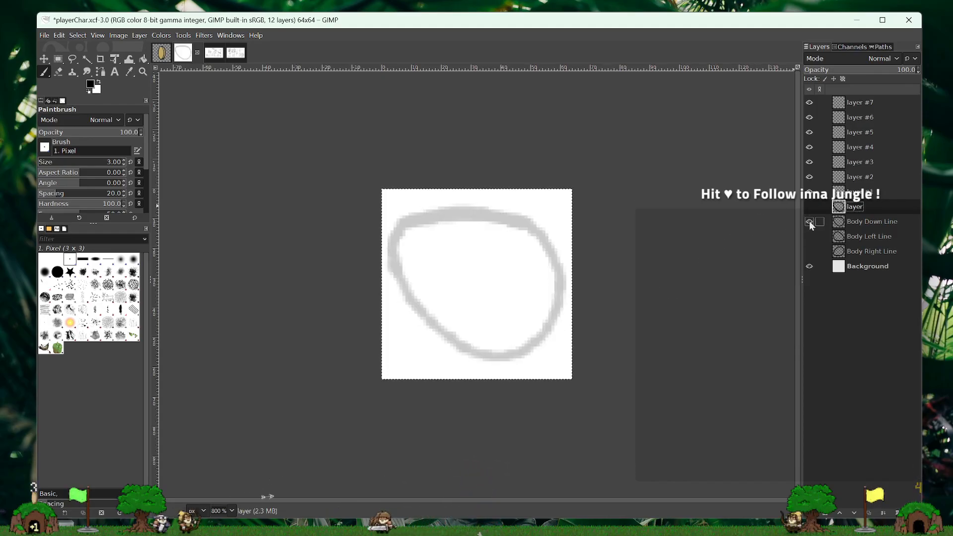
- Raise the Body Down Line layer's opacity to 100 and hide it to compare it with the traced outline
left_click(875, 222)
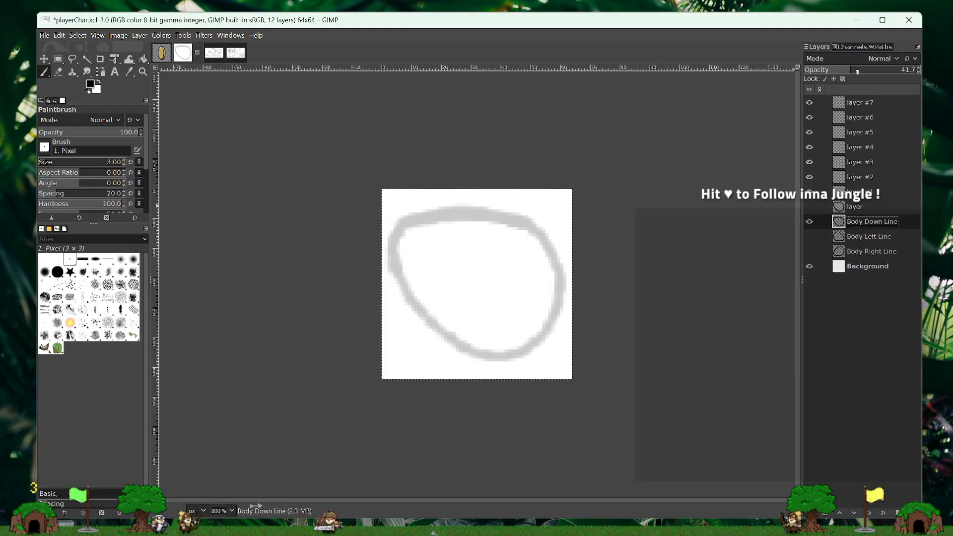
left_click_drag(858, 71, 919, 72)
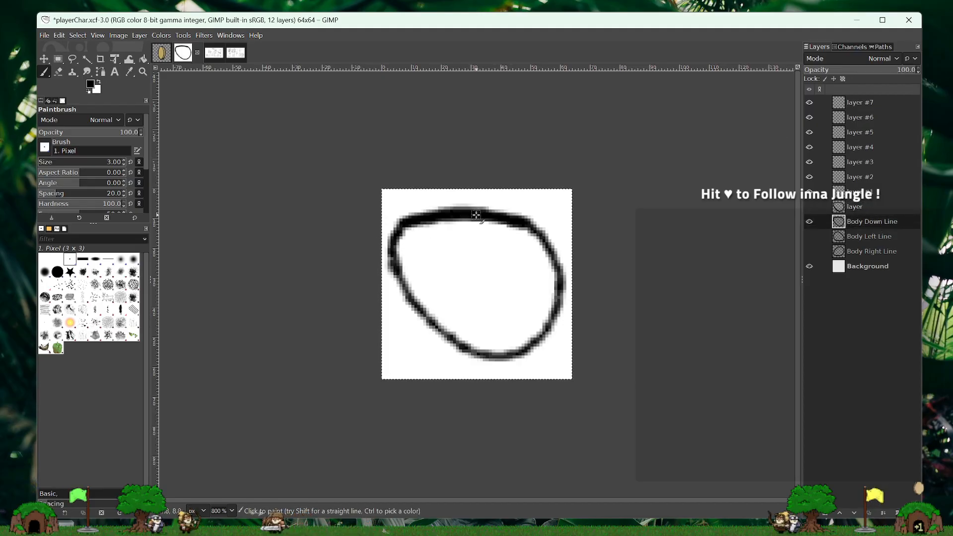
left_click(809, 221)
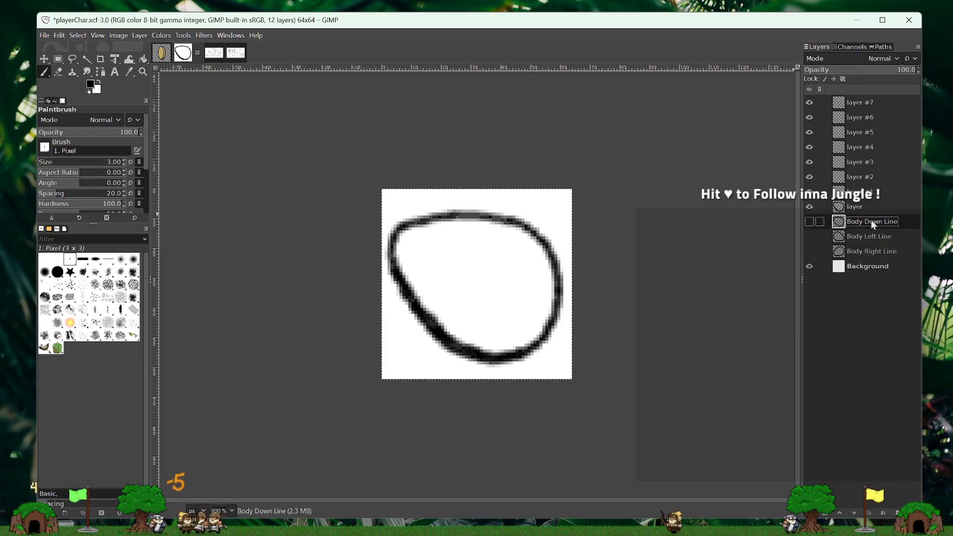
- Delete the old Body Down Line layer and rename the traced layer "Body Down Line"
left_click_drag(903, 220, 897, 513)
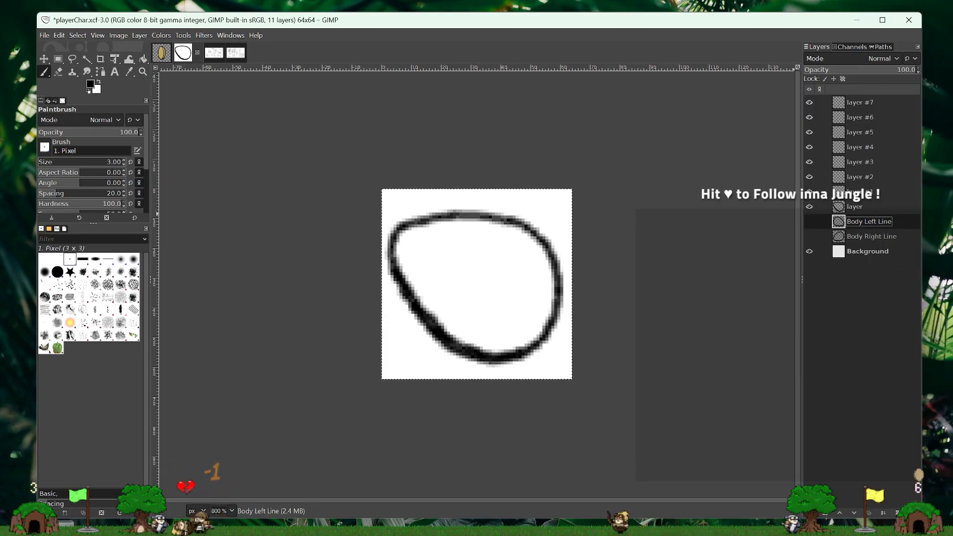
double_click(863, 207)
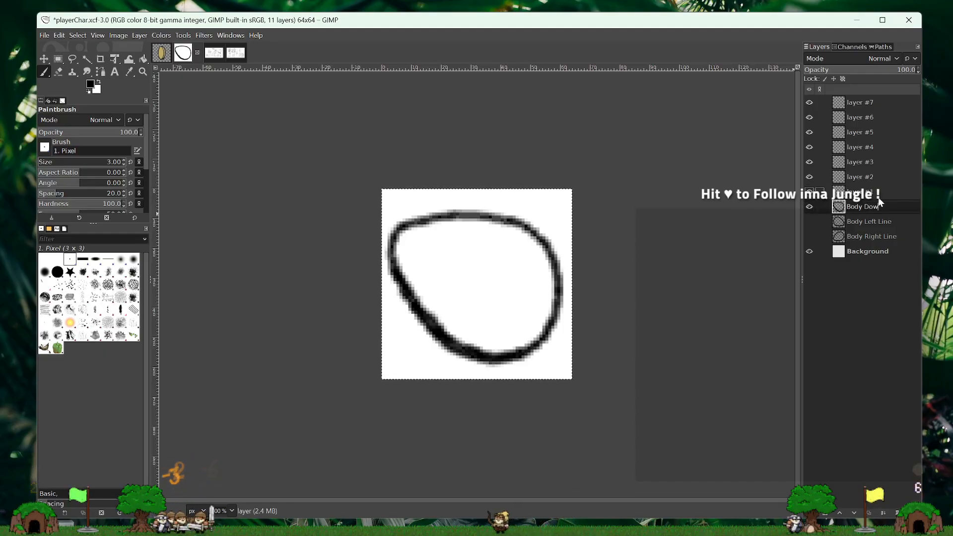
type("Body Down Line")
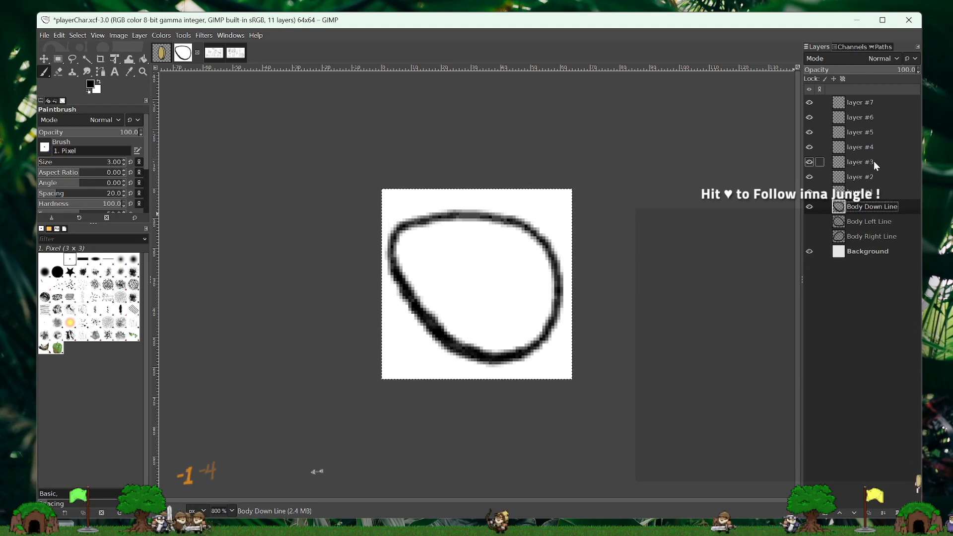
- Show the Body Left Line layer and hide the Body Down Line layer
left_click(857, 221)
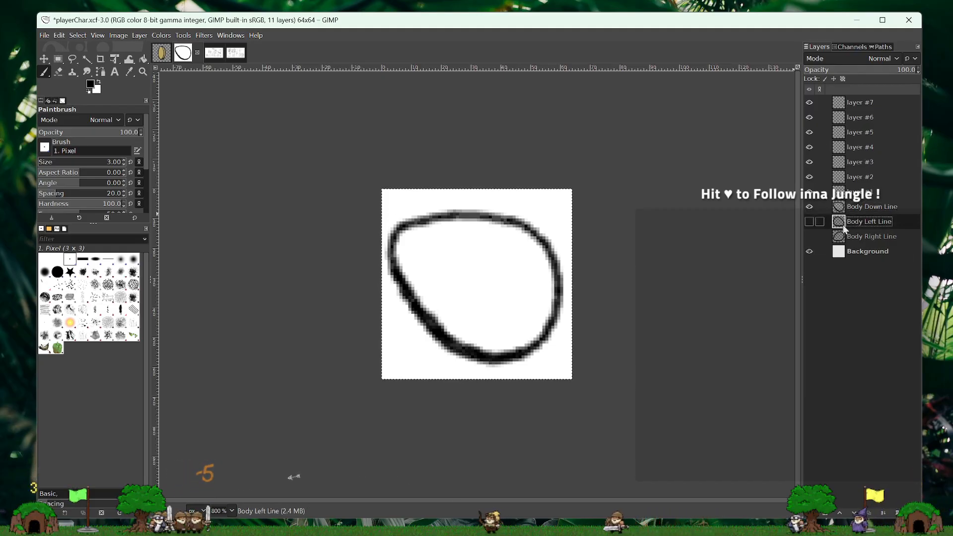
left_click(809, 224)
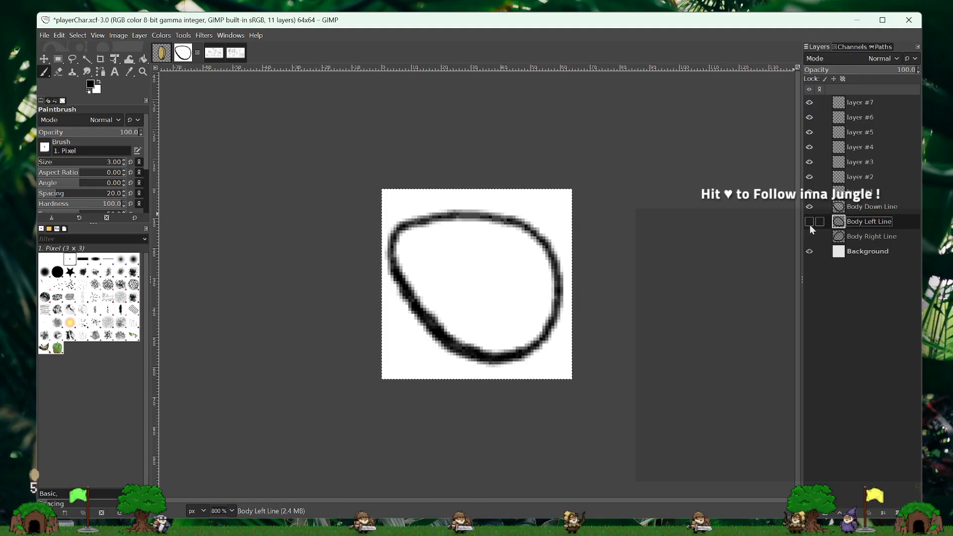
left_click(809, 224)
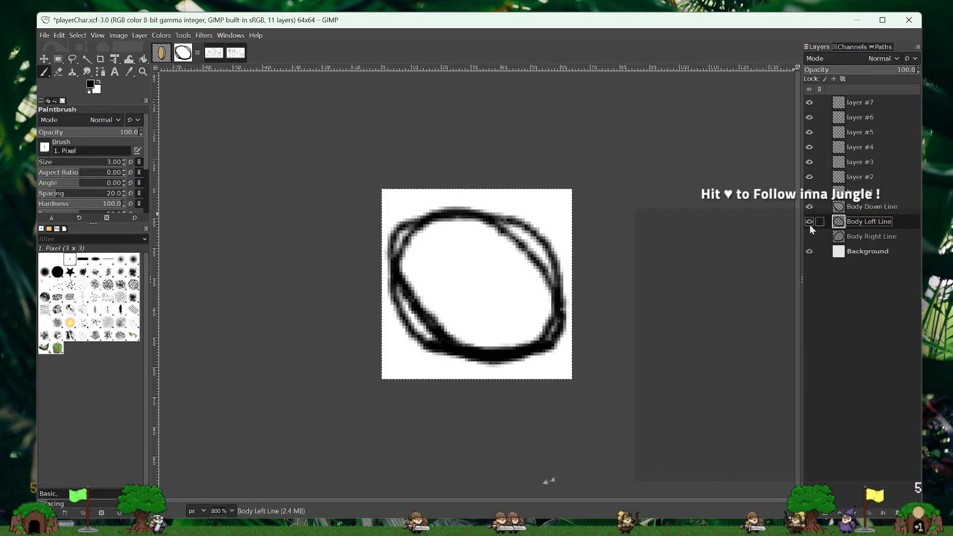
left_click(809, 207)
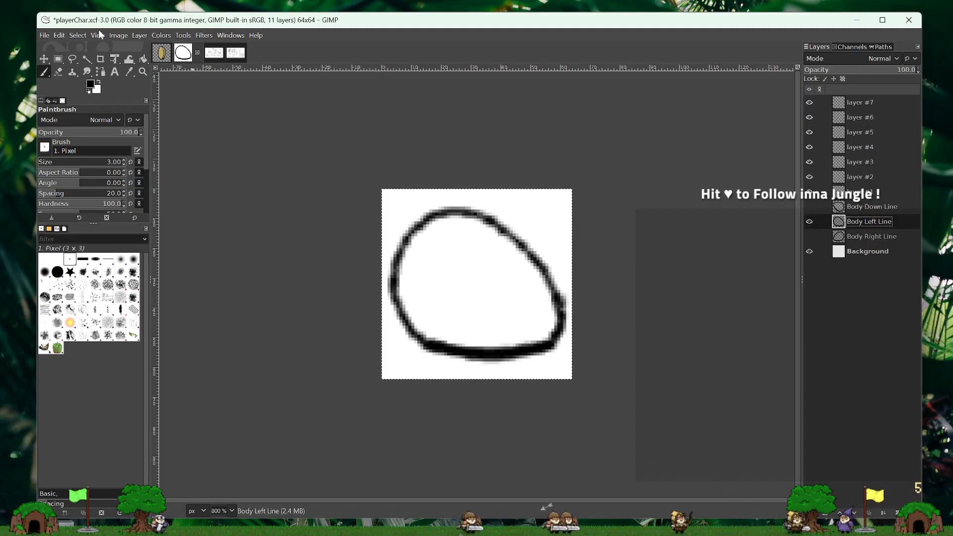
- Flip the Body Left Line layer horizontally, and flip it back to its original direction
left_click(137, 36)
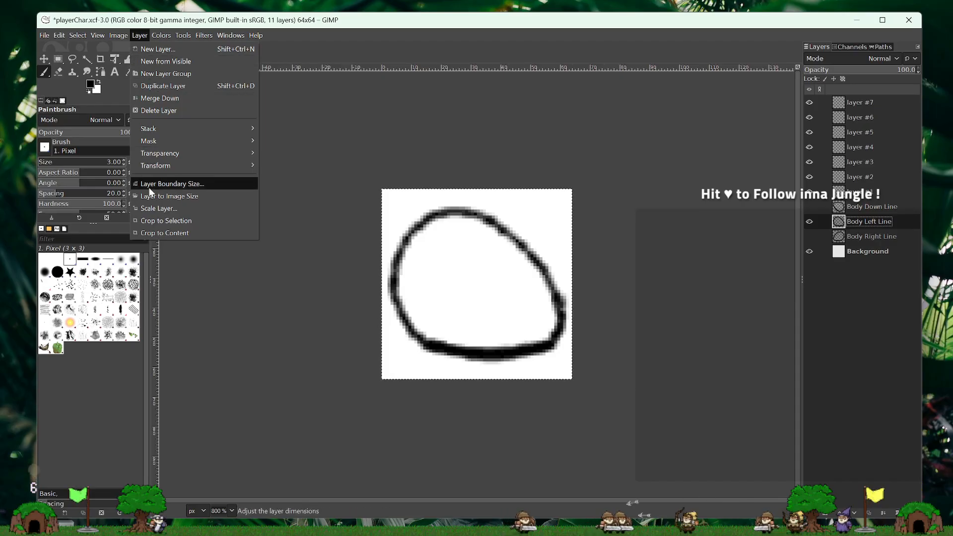
mouse_move(159, 164)
left_click(285, 167)
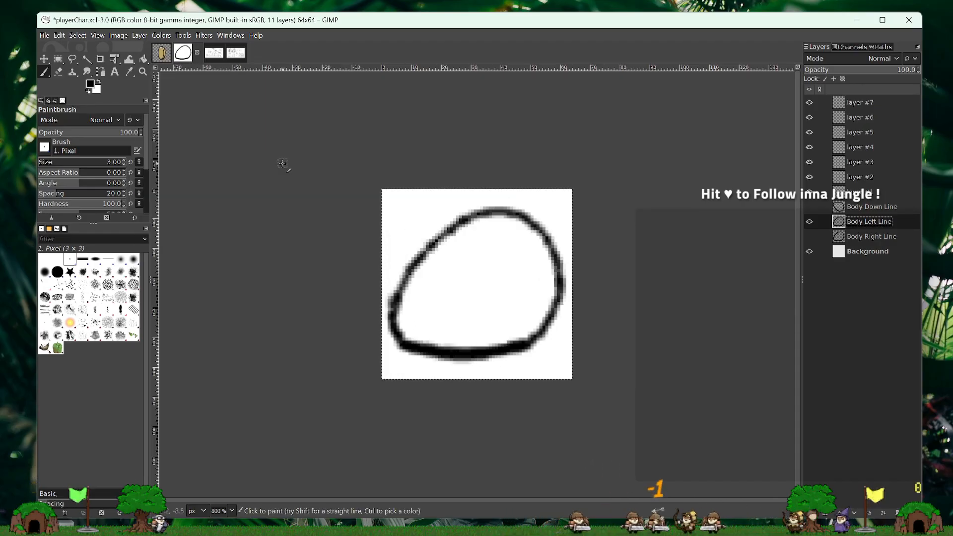
left_click(120, 34)
mouse_move(134, 35)
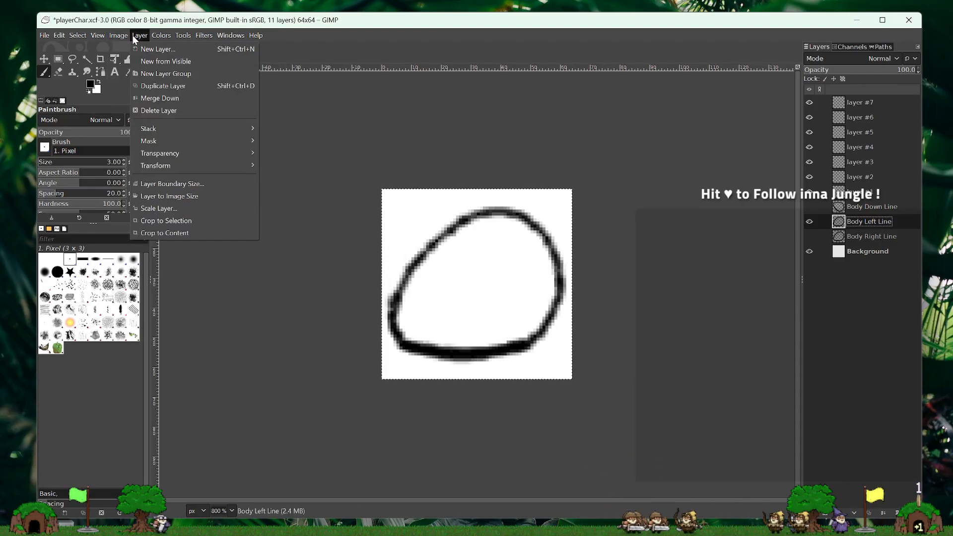
mouse_move(166, 165)
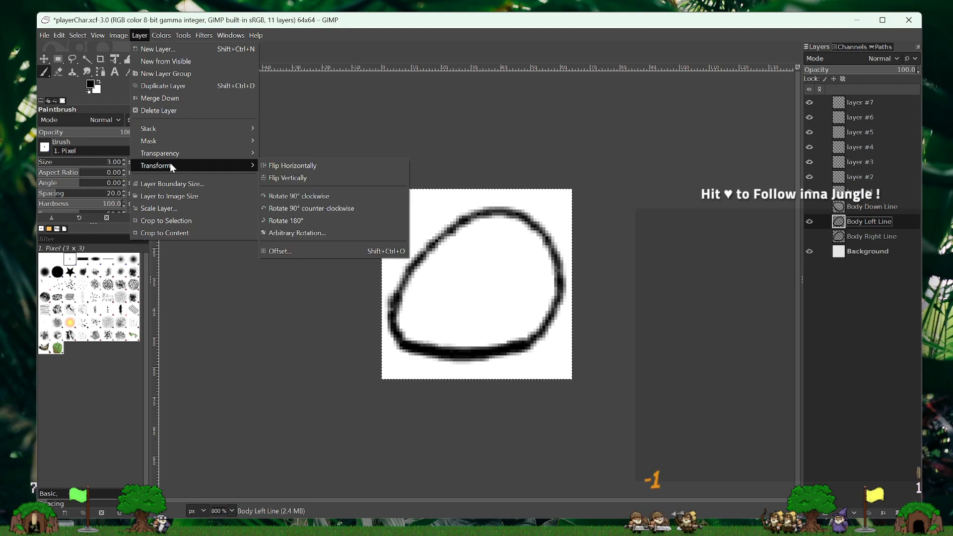
left_click(276, 169)
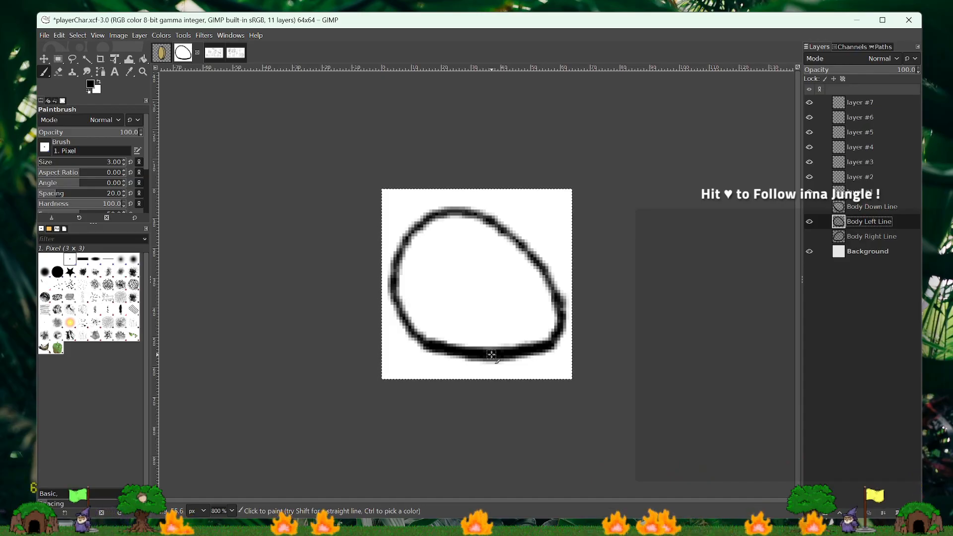
- Hide Body Left Line, show Body Right Line, and switch to the DesignWorkshop12-26-24_1.xcf sketch image
left_click(809, 223)
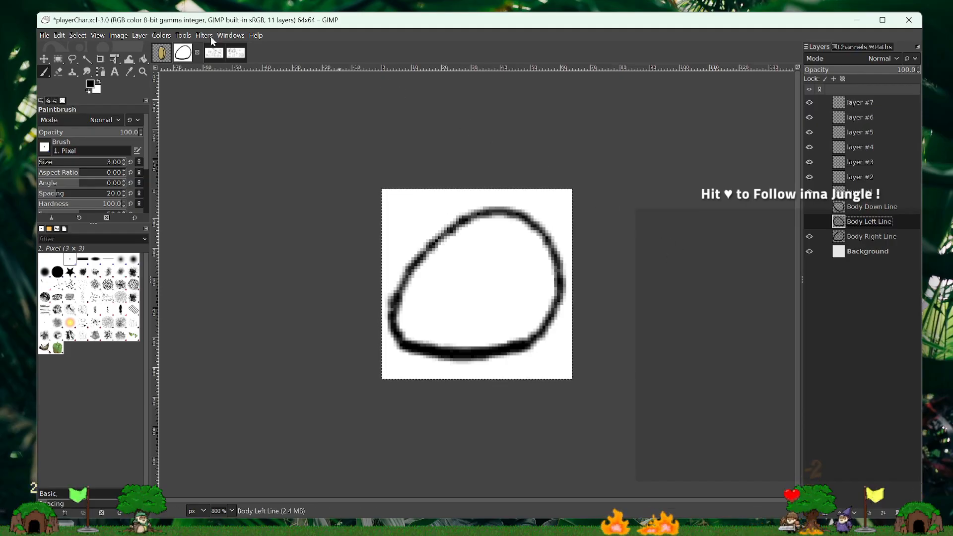
left_click(236, 53)
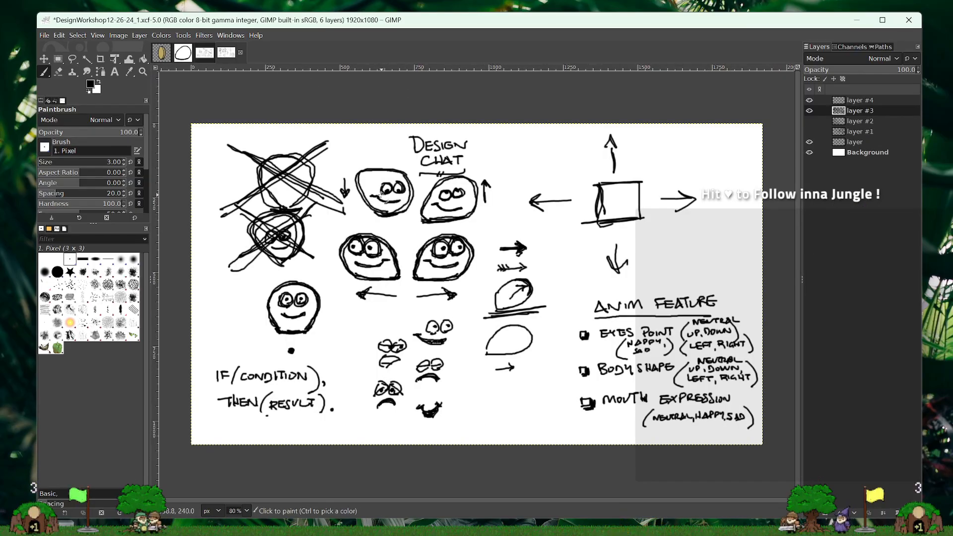
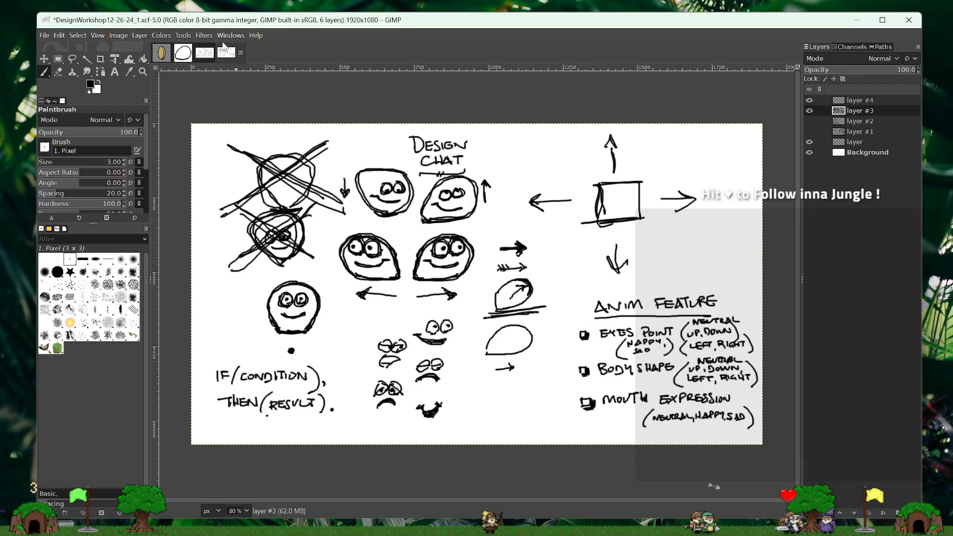
- In the DesignWorkshop12-26-24_2.xcf sketch, undo the strike-throughs over Move Up and Move Left, and return to playerChar.xcf
left_click(209, 54)
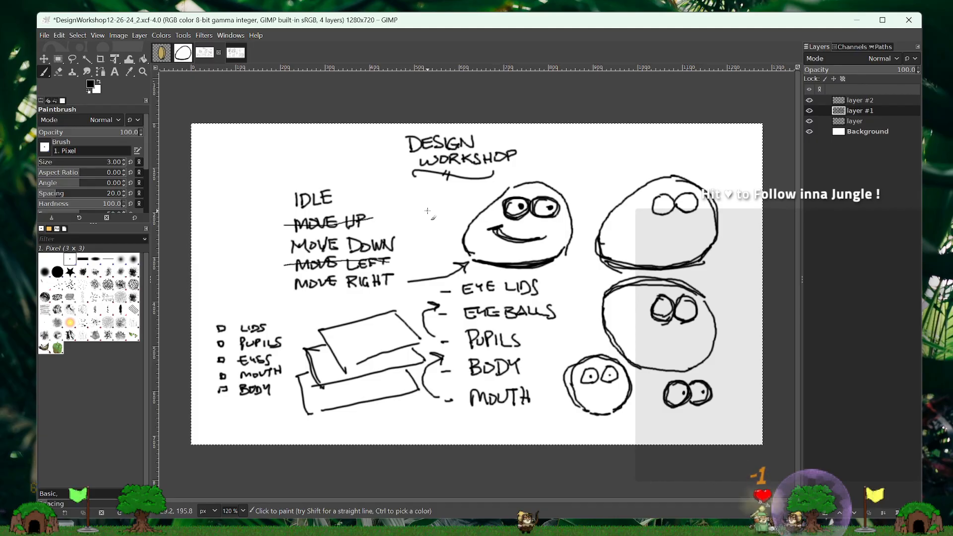
key("ctrl+z")
key("ctrl+z")
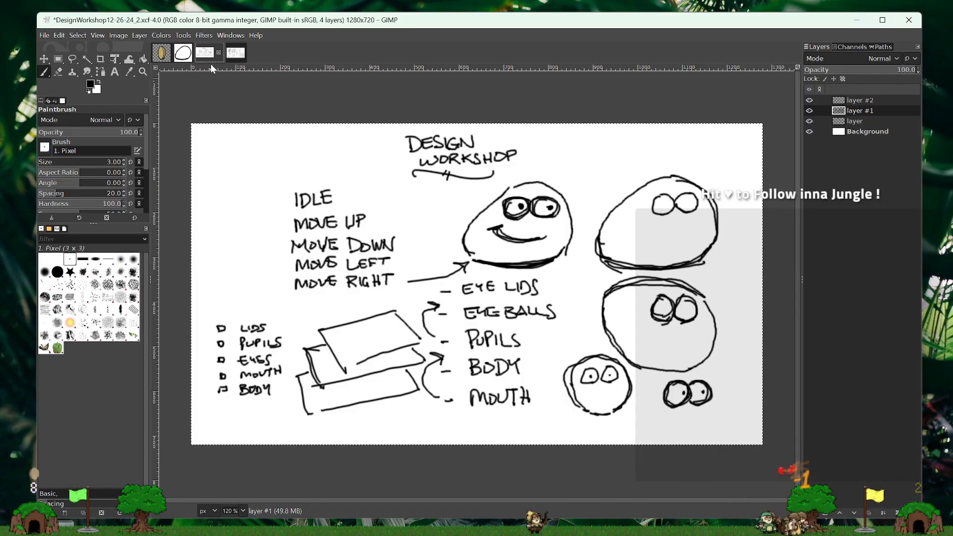
left_click(183, 53)
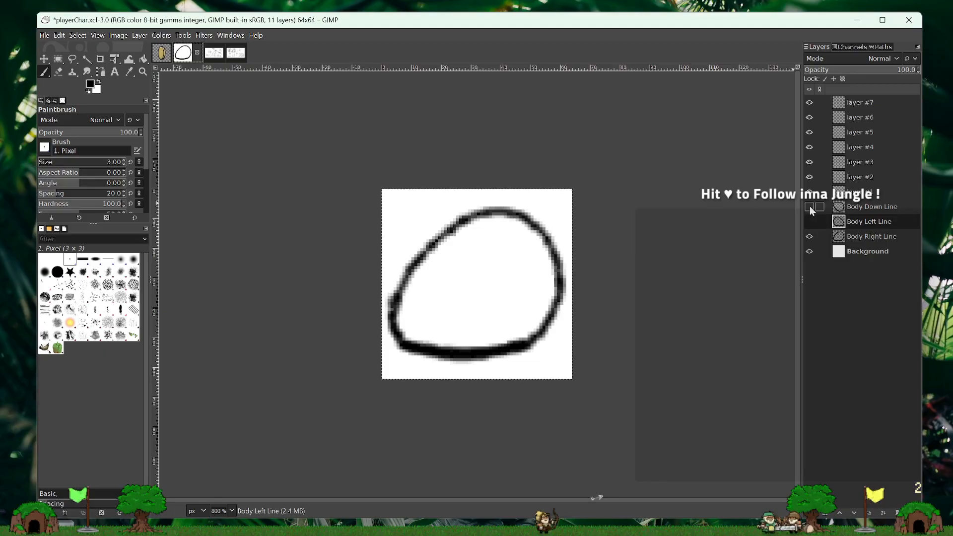
- Mark the Body checkbox as done in the DesignWorkshop12-26-24_2.xcf part list, and return to playerChar.xcf
left_click(809, 236)
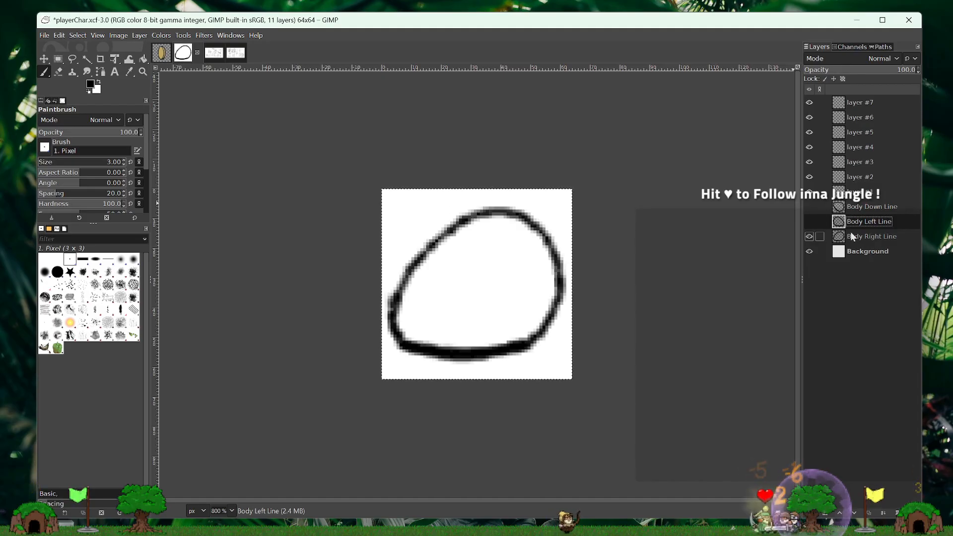
left_click(214, 52)
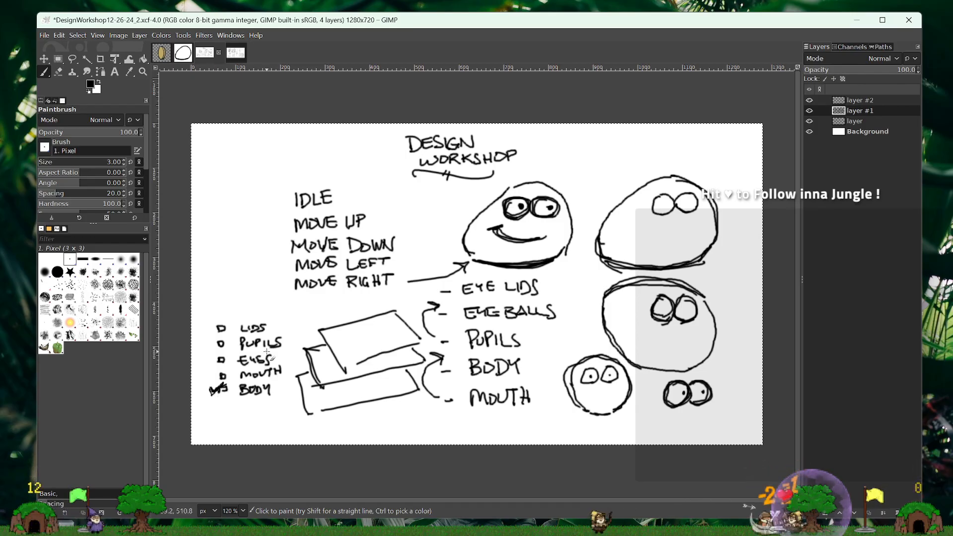
left_click(186, 54)
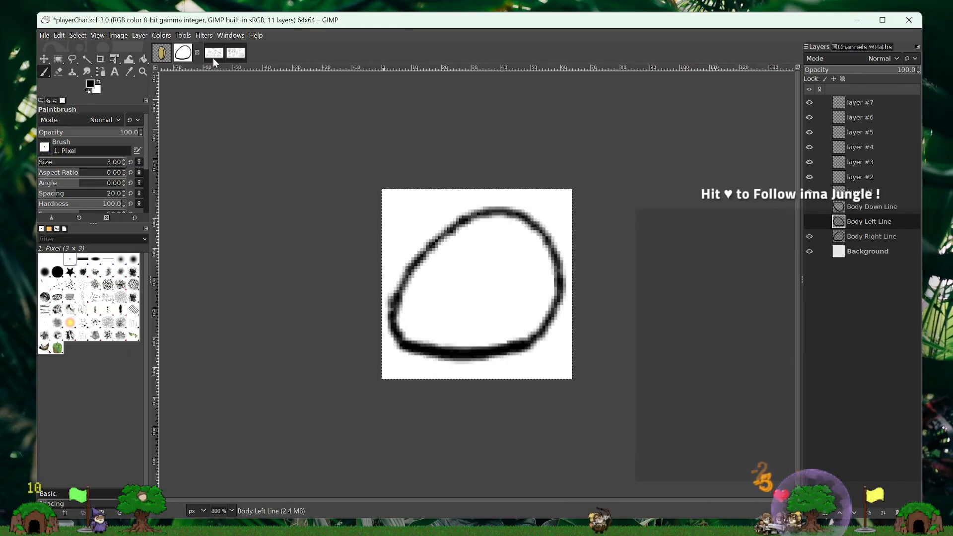
- Rename layer #1, directly above Body Down Line, as "Mouth Right Line"
left_click(865, 195)
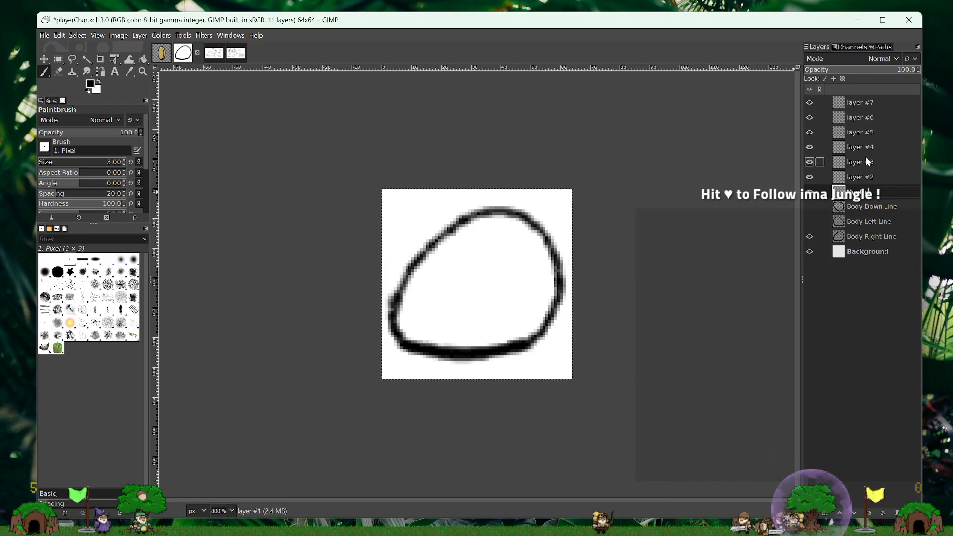
type("Mouth Line")
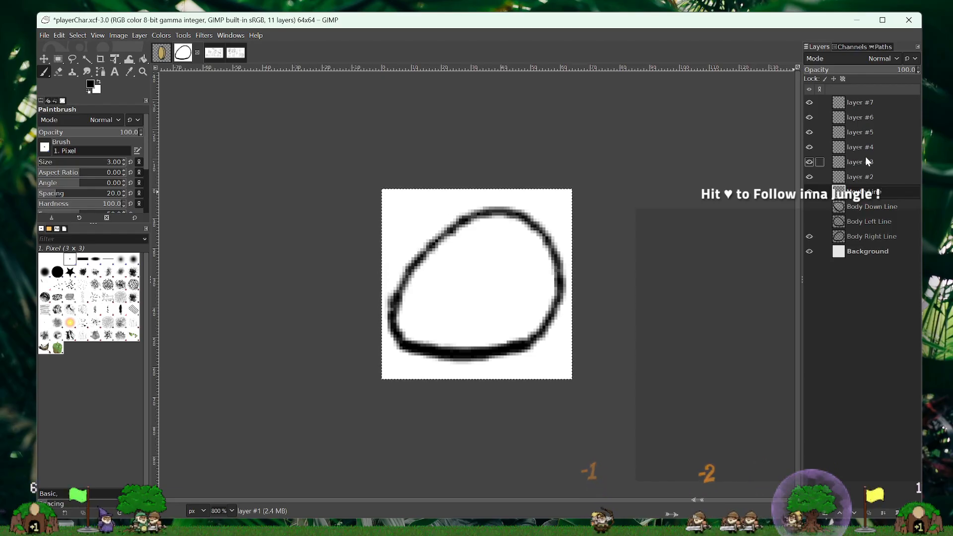
key("Left")
key("Left")
key("Left")
key("Left")
type("Right")
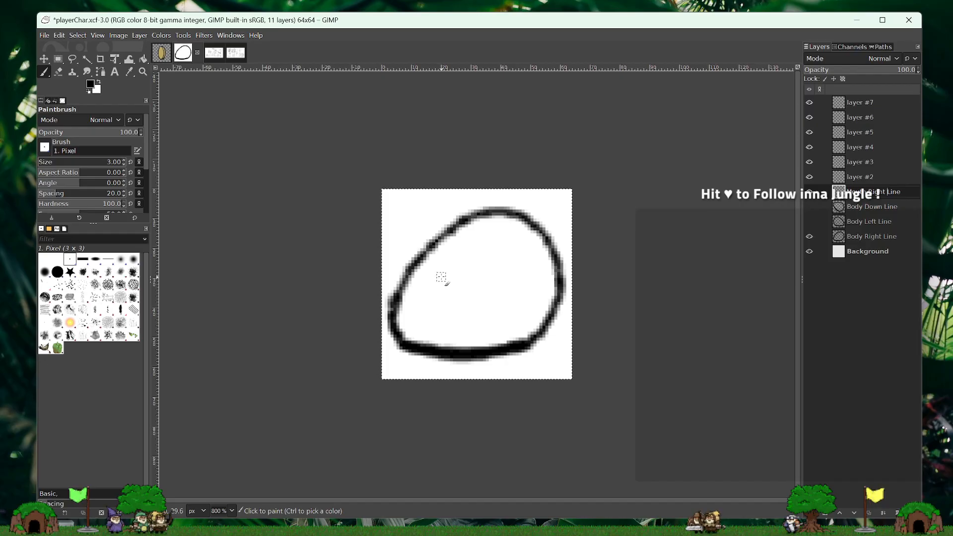
left_click_drag(443, 278, 437, 279)
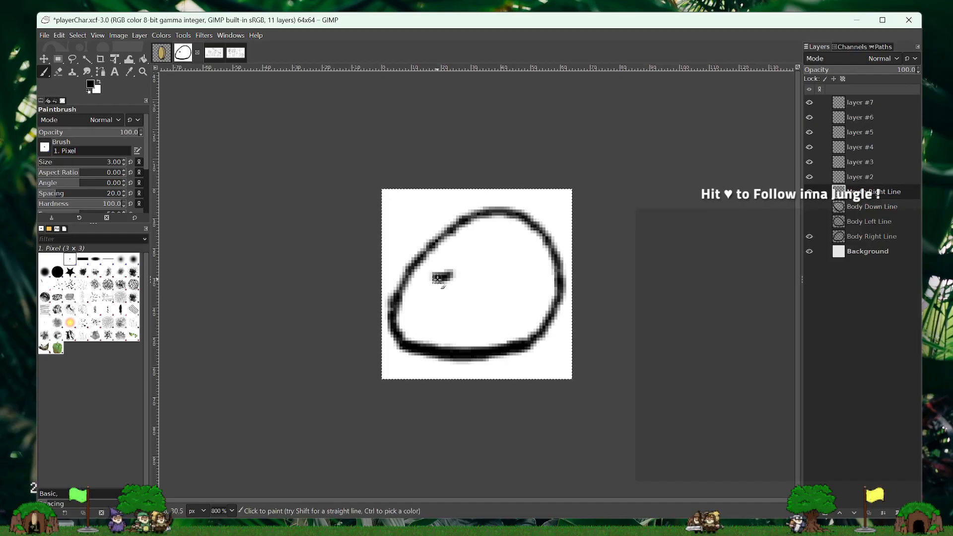
left_click(445, 285)
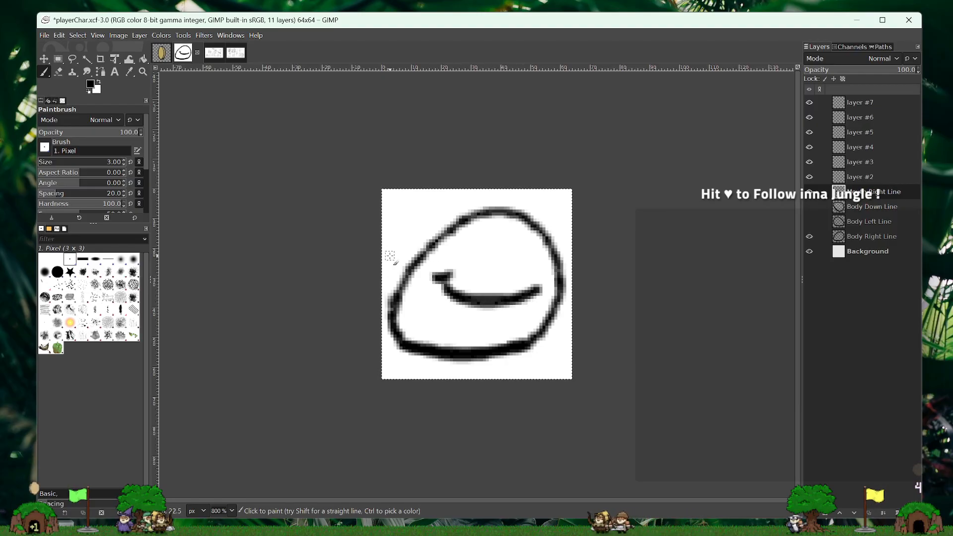
key("ctrl+z")
key("ctrl+z")
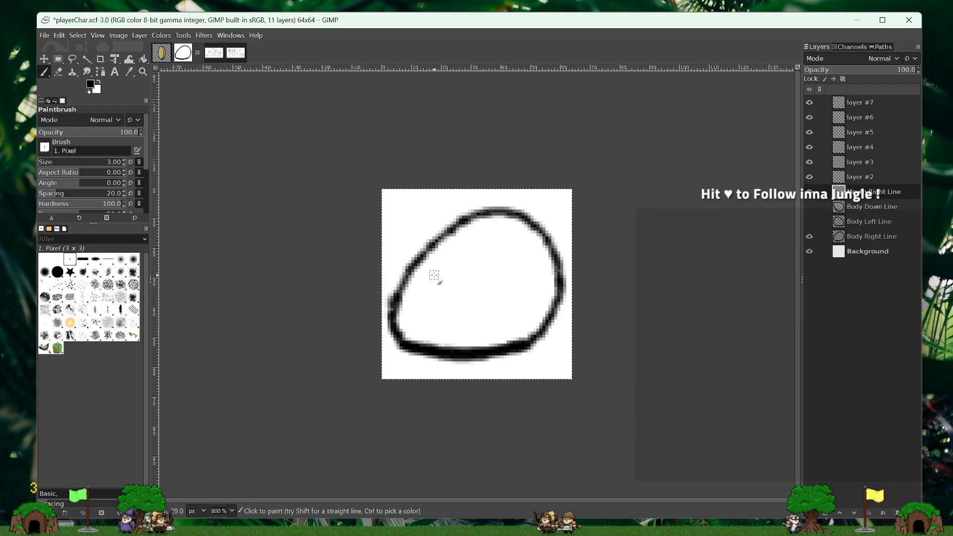
- Paint a curved smile with a short tick at its left end across the body's lower half, using the 3-pixel black brush
left_click_drag(442, 283, 432, 286)
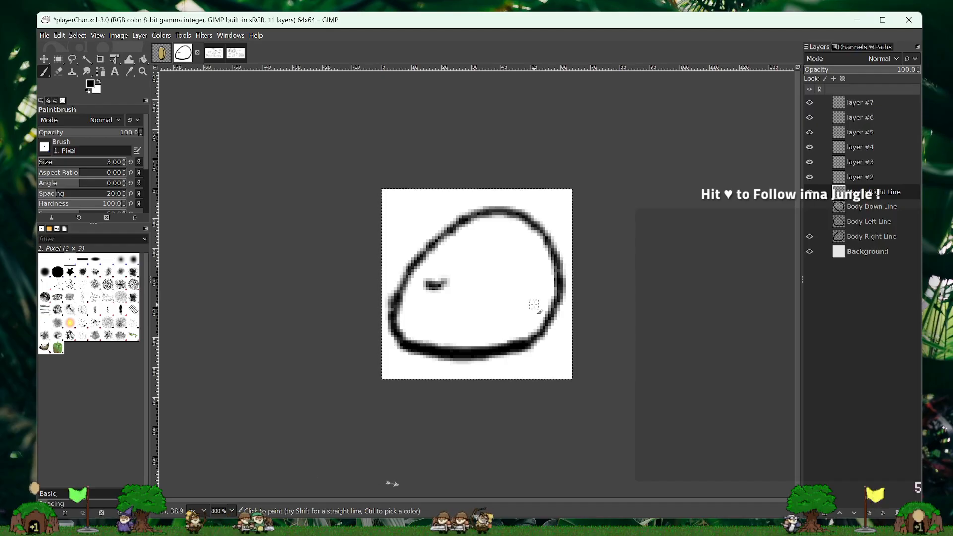
left_click_drag(533, 304, 473, 311)
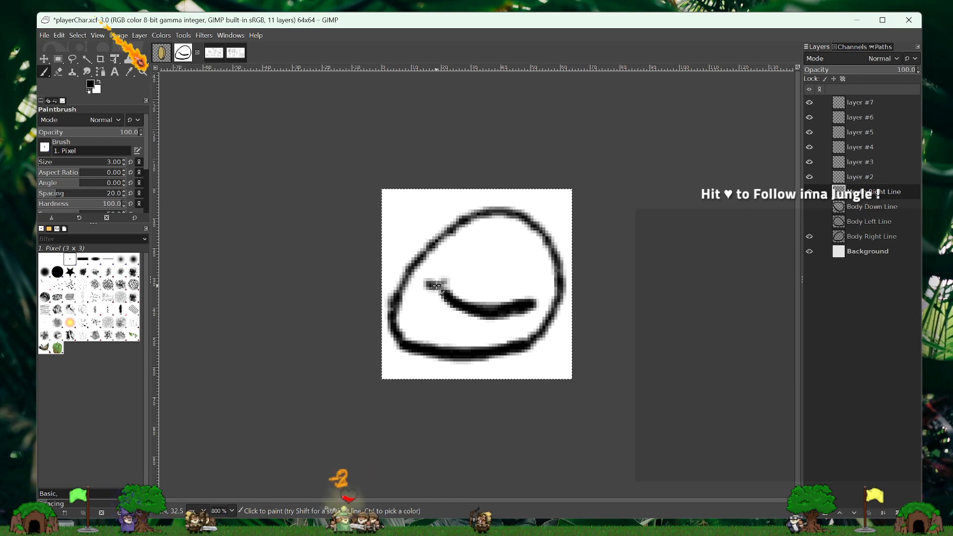
key("ctrl+z")
mouse_move(437, 287)
left_mouse_down()
mouse_move(466, 311)
mouse_move(534, 310)
left_mouse_up()
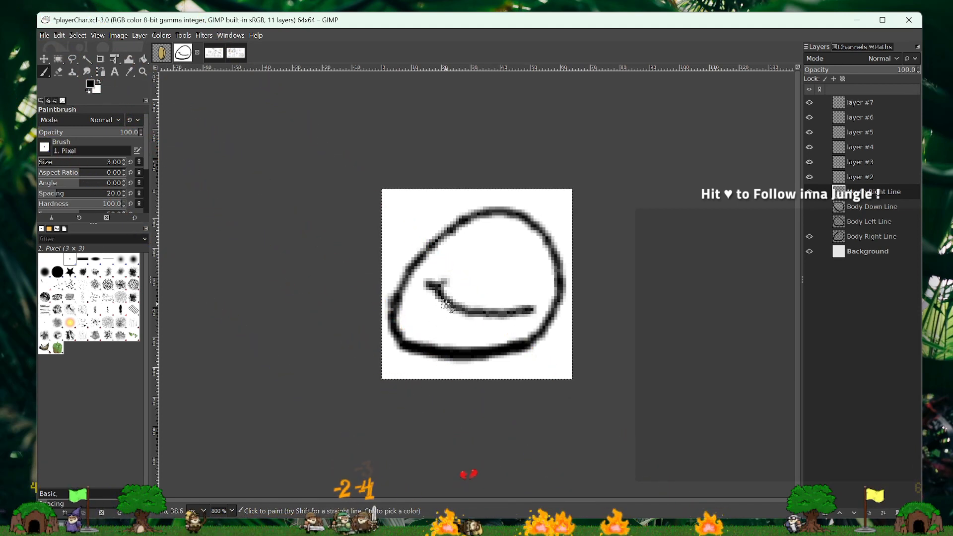
left_click_drag(446, 305, 508, 315)
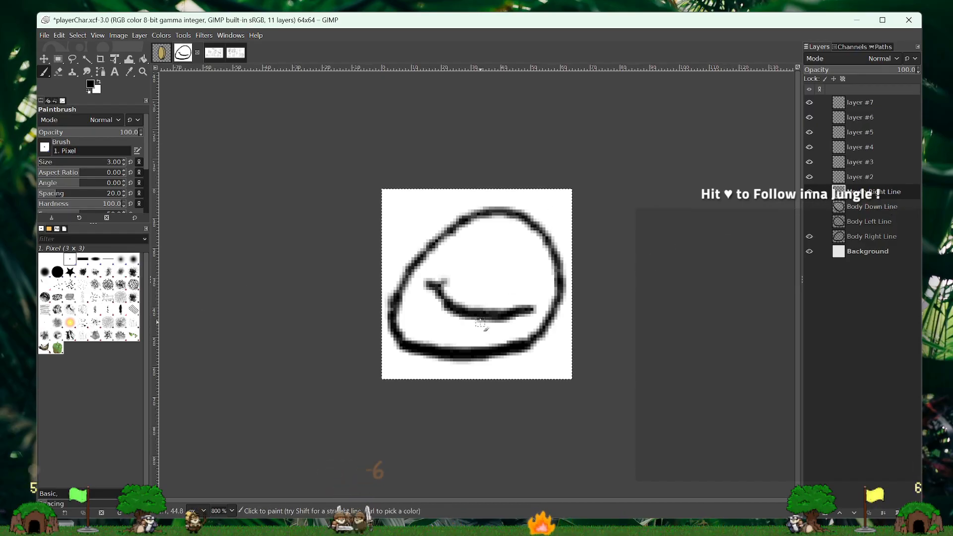
- Rename the Mouth Right Line layer as "Mouth Right Line Neutral" and widen the layer list so the full name fits
double_click(900, 194)
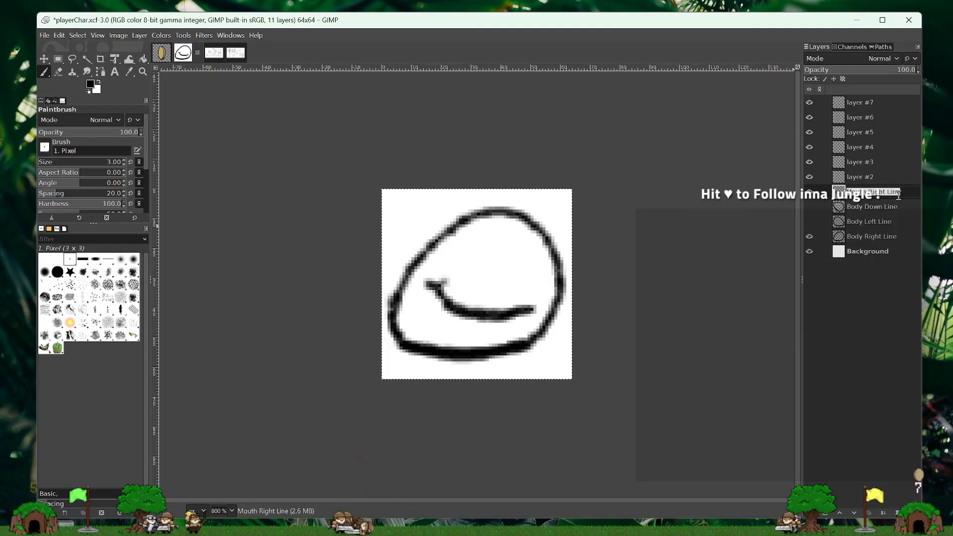
type("Ne")
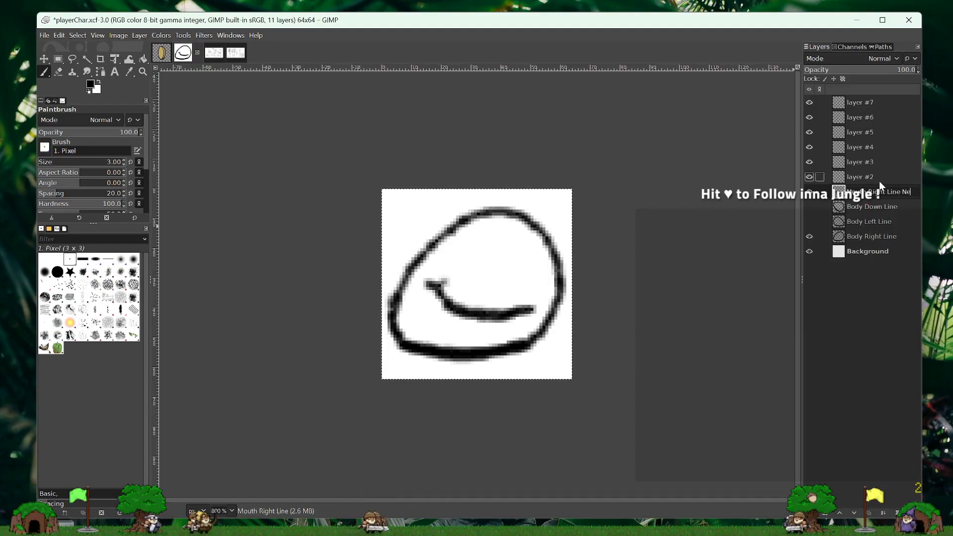
type("u")
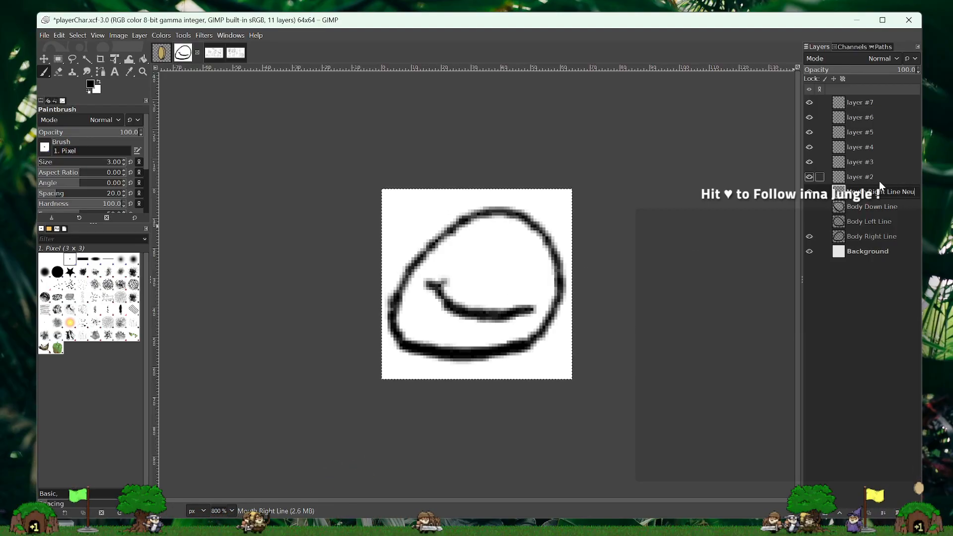
type("tral")
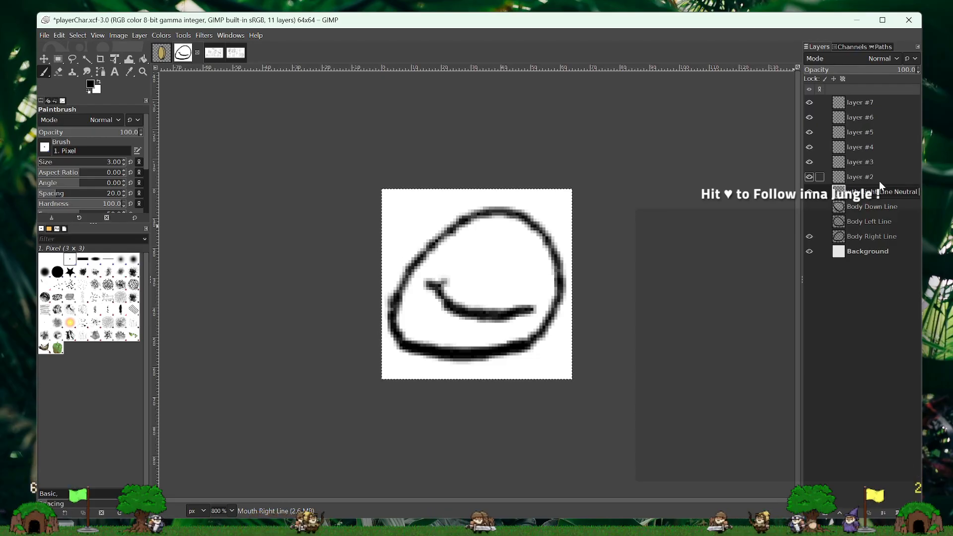
key("Return")
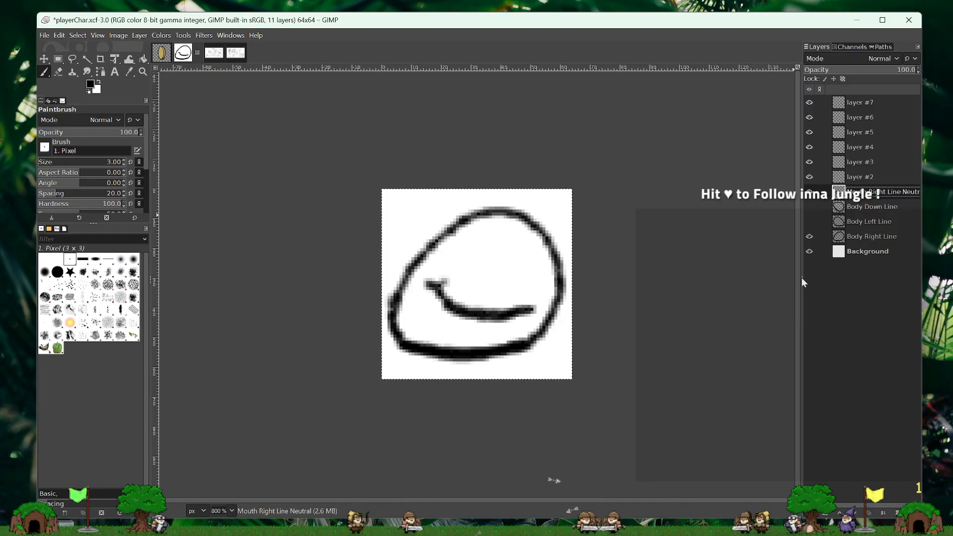
left_click_drag(800, 276, 782, 278)
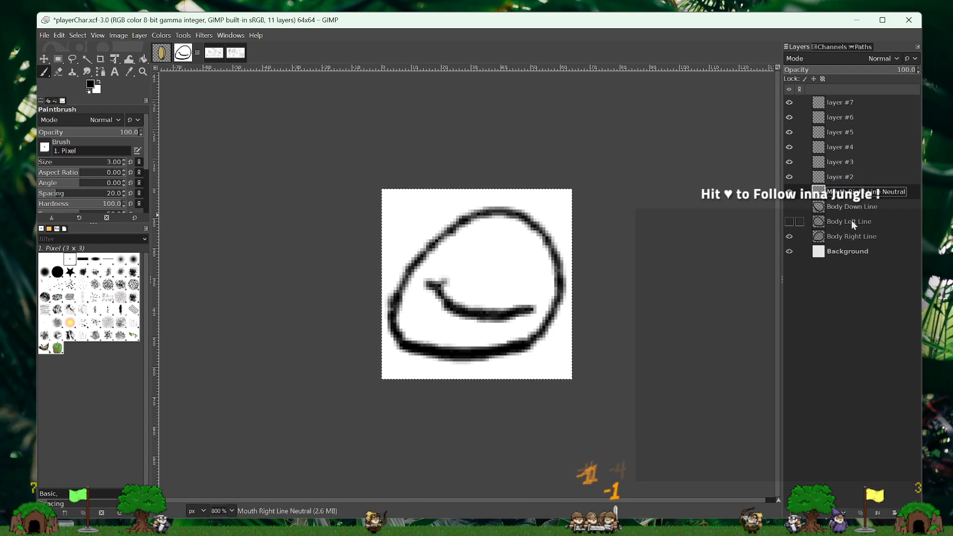
- Hide the Mouth Right Line Neutral layer and rename layer #2 as "Mouth Right Line Happy"
left_click(840, 177)
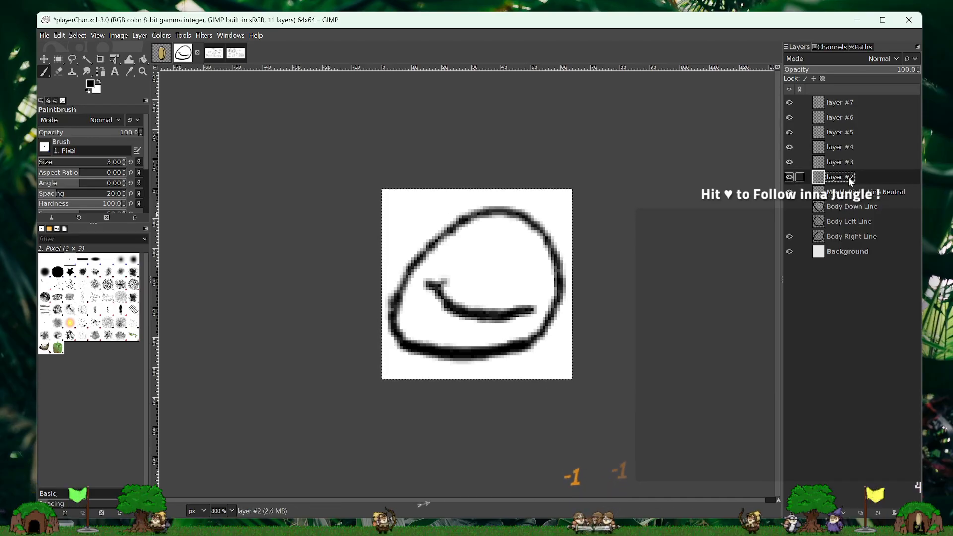
left_click(789, 191)
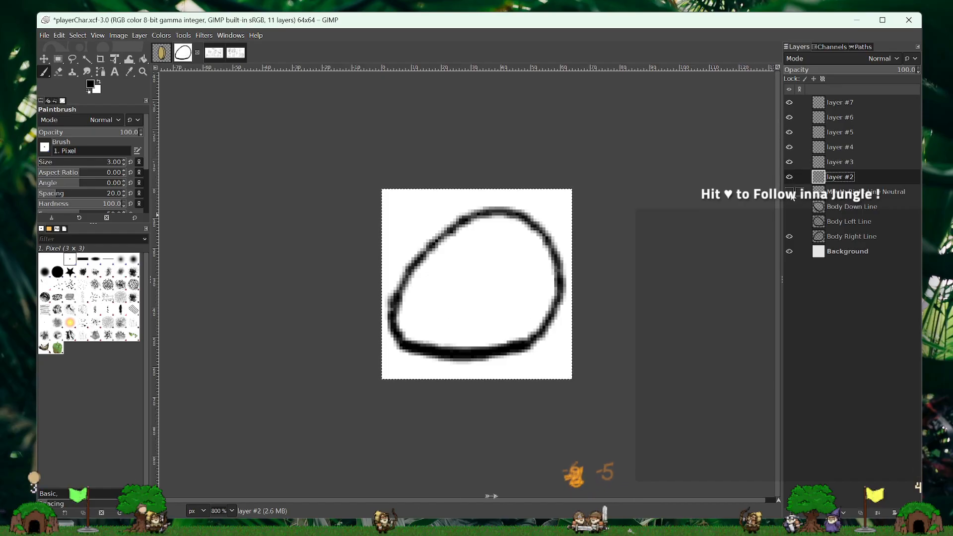
double_click(841, 177)
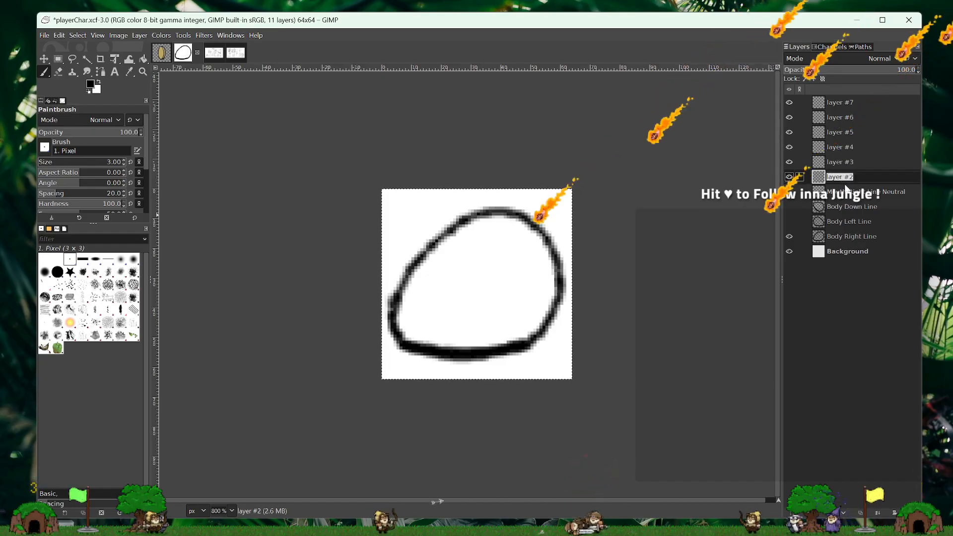
type("Mouth")
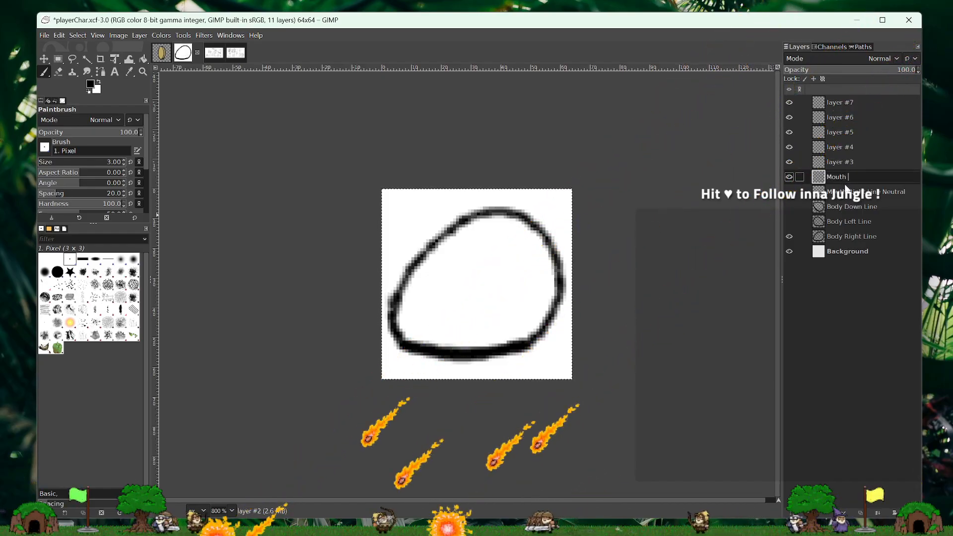
type(" Right")
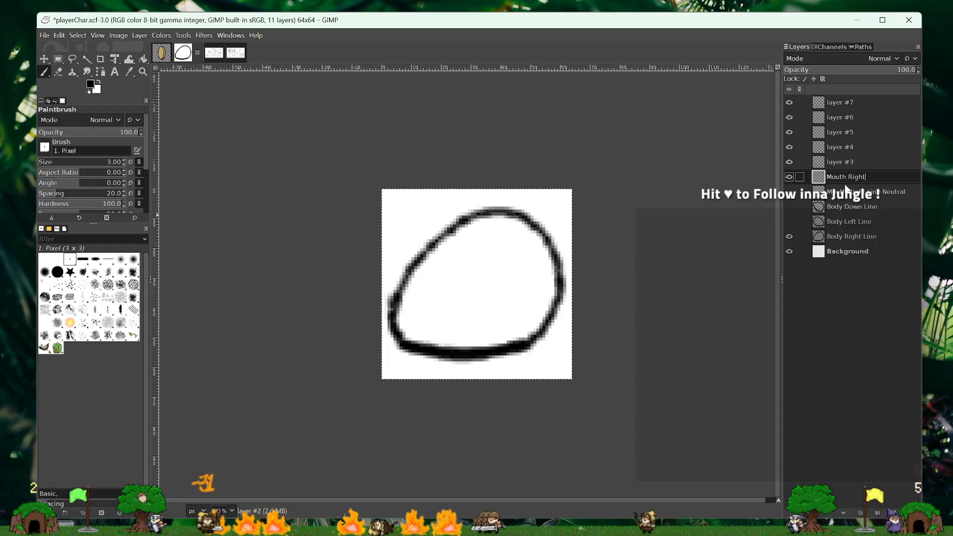
type(" Lin")
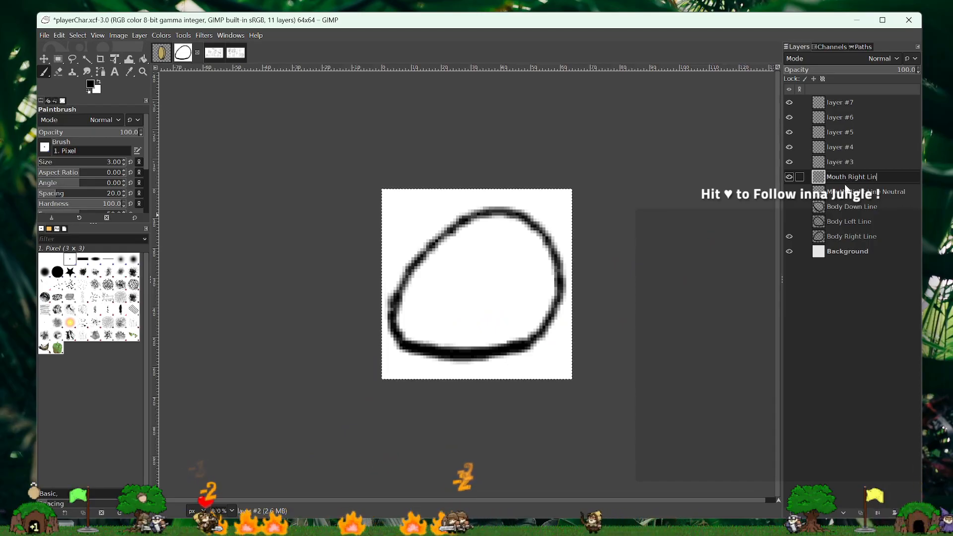
type("e H")
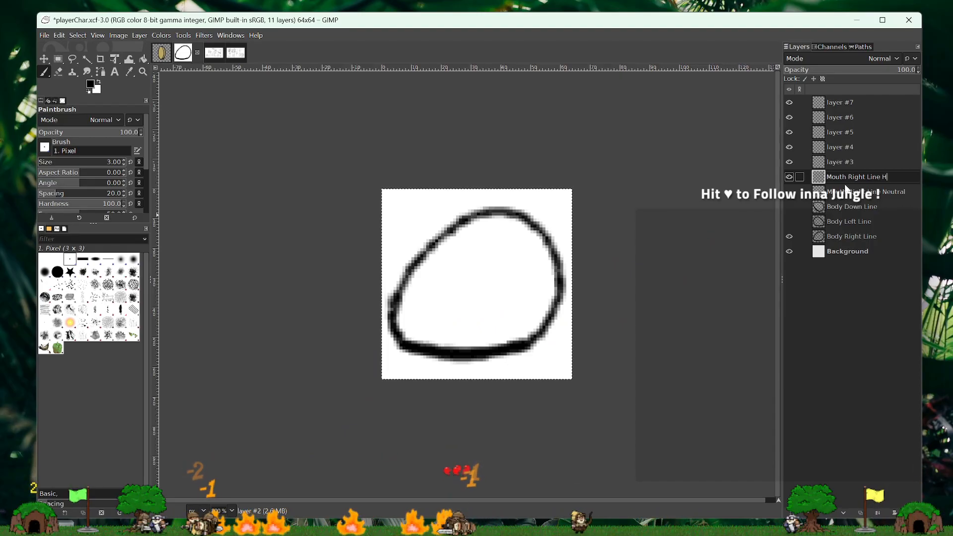
type("appy")
key("Return")
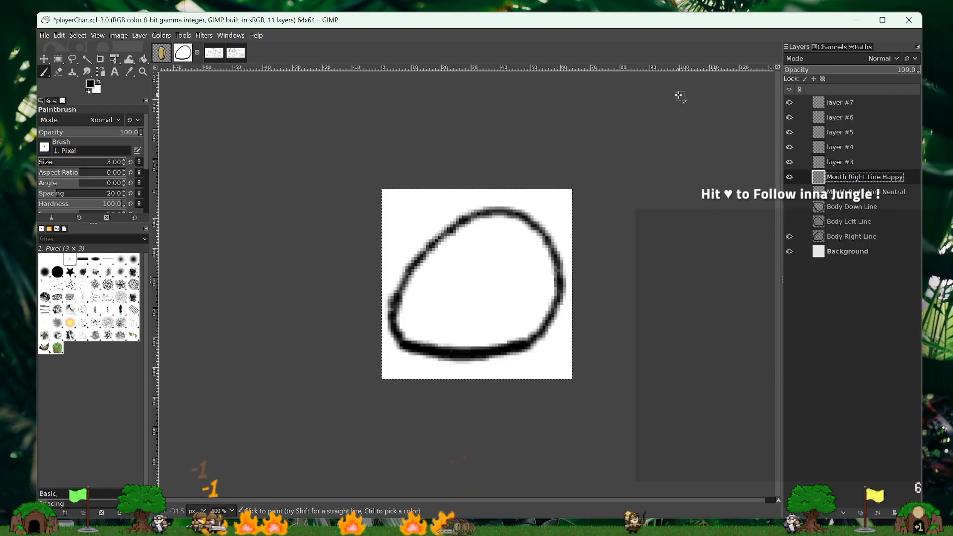
- Paint a wide open smile on the Mouth Right Line Happy layer, using the neutral mouth as a guide, and fill it black
left_click_drag(427, 283, 536, 310)
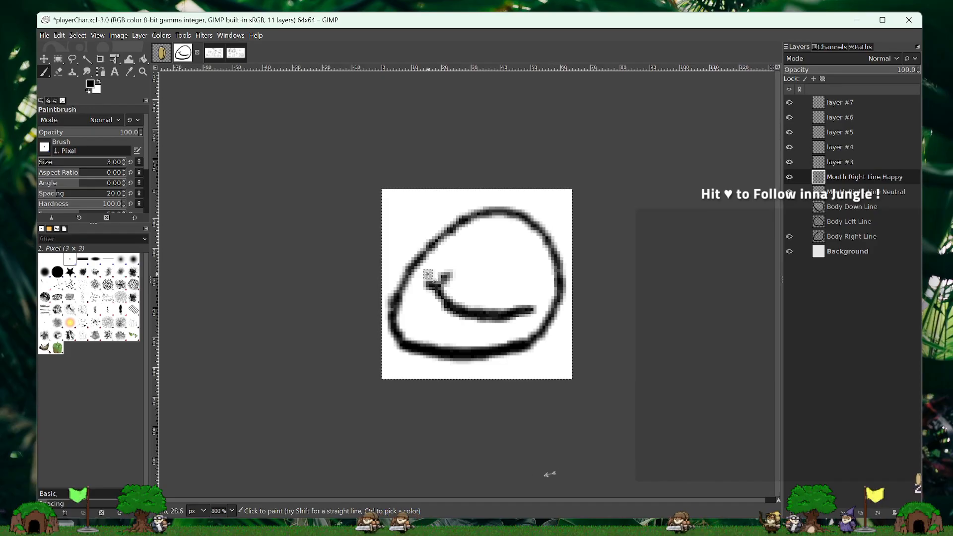
left_click_drag(430, 274, 443, 276)
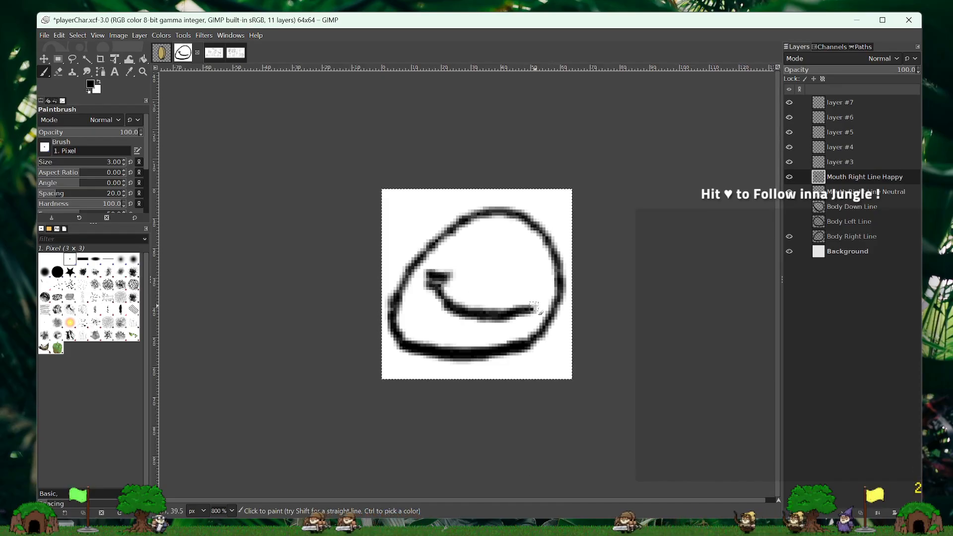
mouse_move(540, 291)
left_mouse_down()
mouse_move(535, 304)
mouse_move(494, 310)
mouse_move(453, 300)
mouse_move(448, 289)
left_mouse_up()
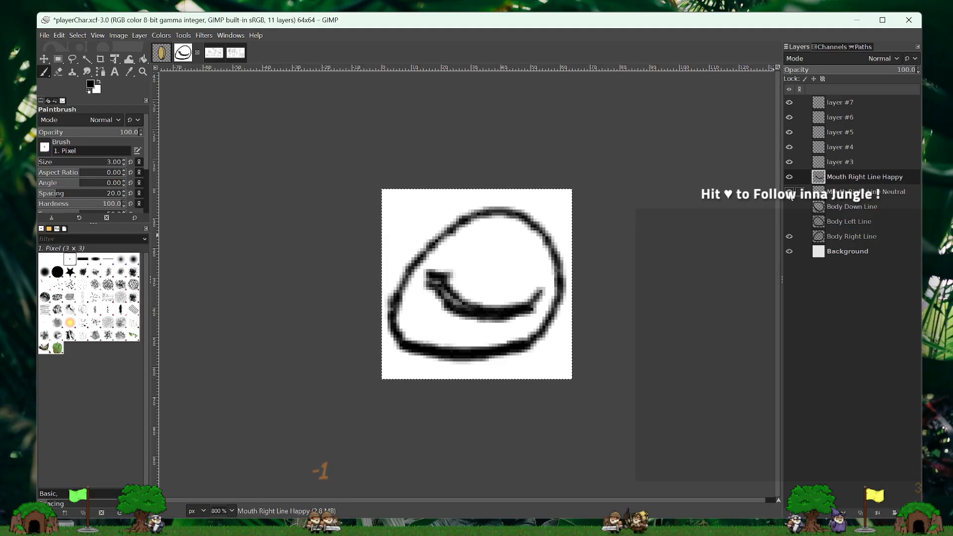
key("ctrl+z")
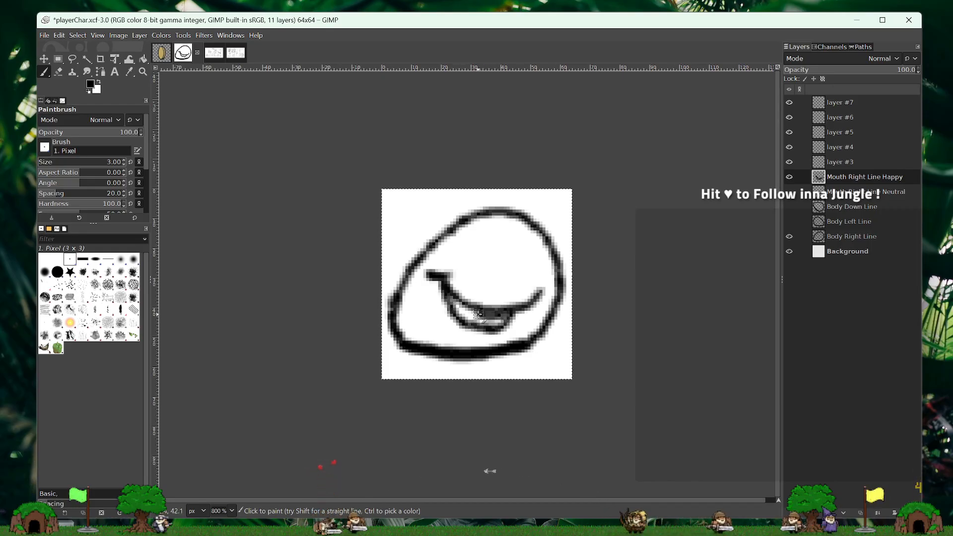
left_click_drag(477, 315, 500, 319)
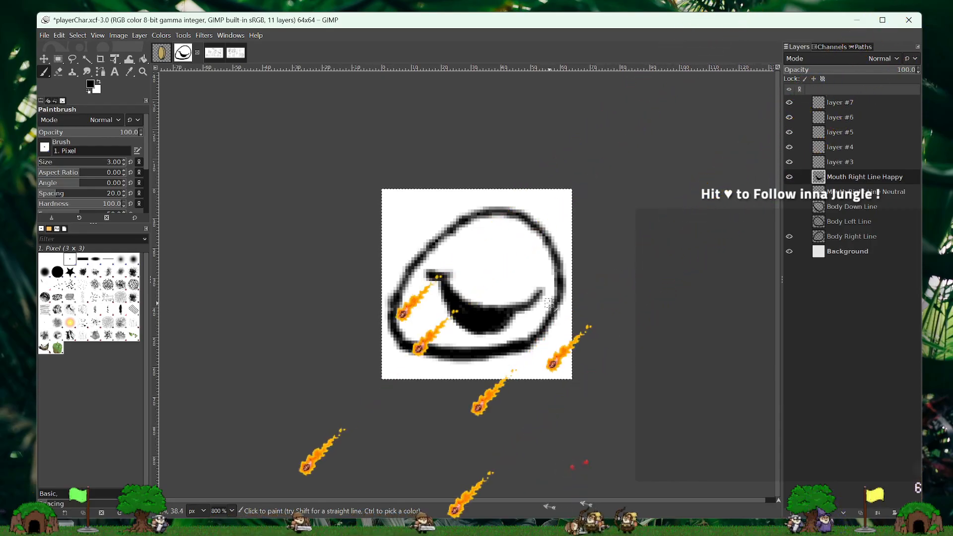
- Look over the Design Workshop and Design Chat sketches and return to the player character image
left_click(218, 56)
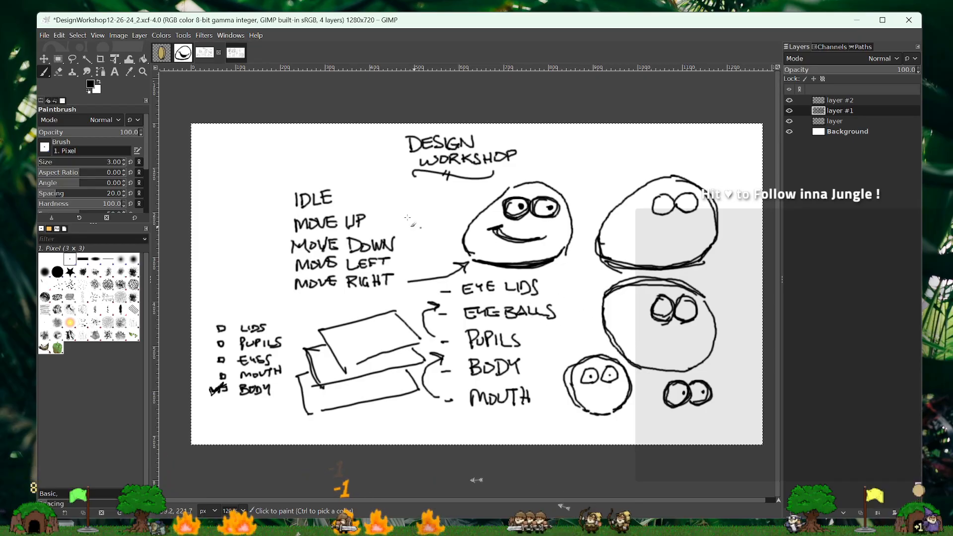
left_click(234, 54)
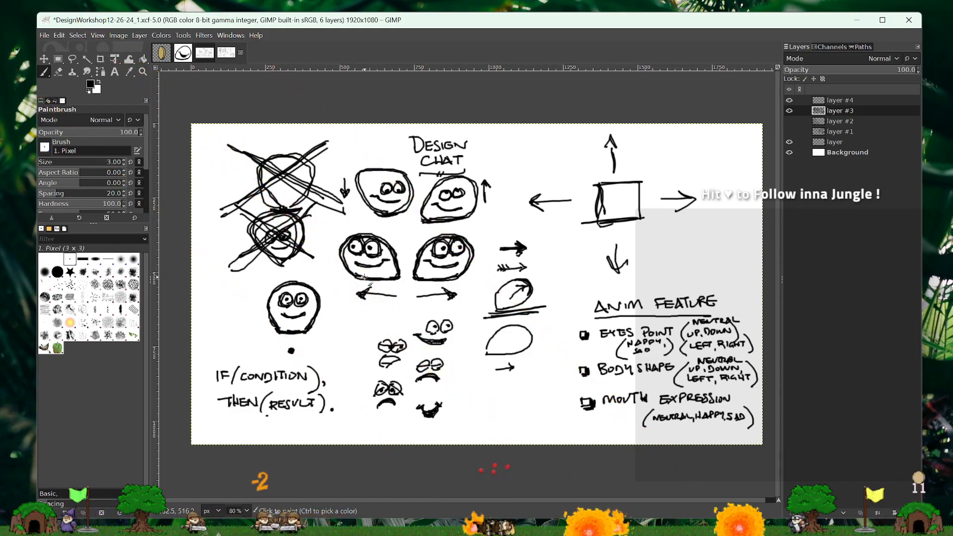
left_click(183, 53)
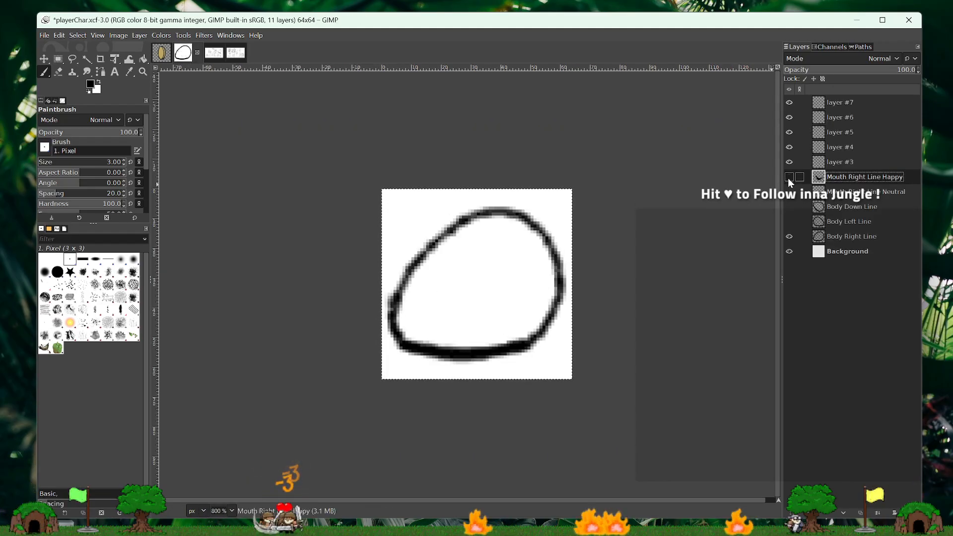
- Move layer #3 below the two mouth layers, directly above Body Down Line, and rename it "Body Neutral Line"
left_click(789, 192)
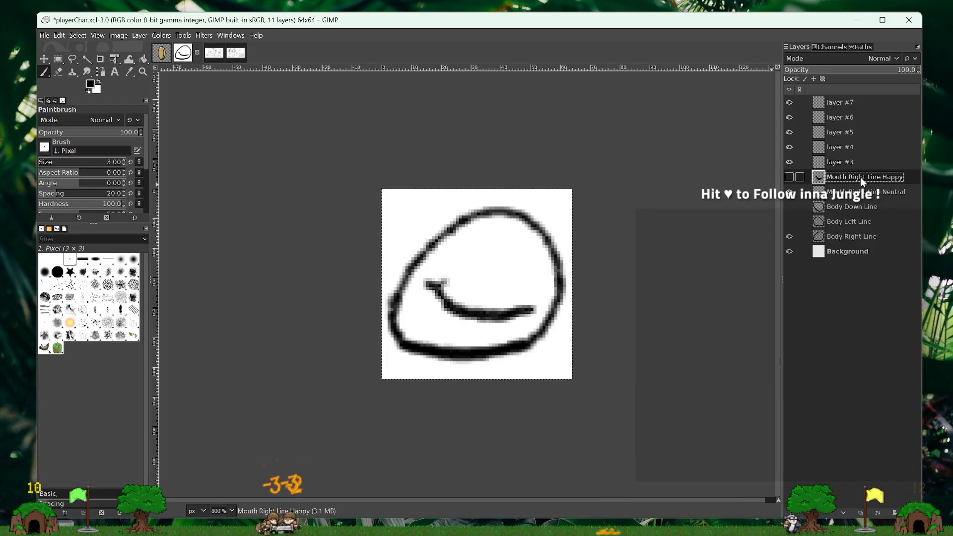
left_click_drag(835, 164, 838, 203)
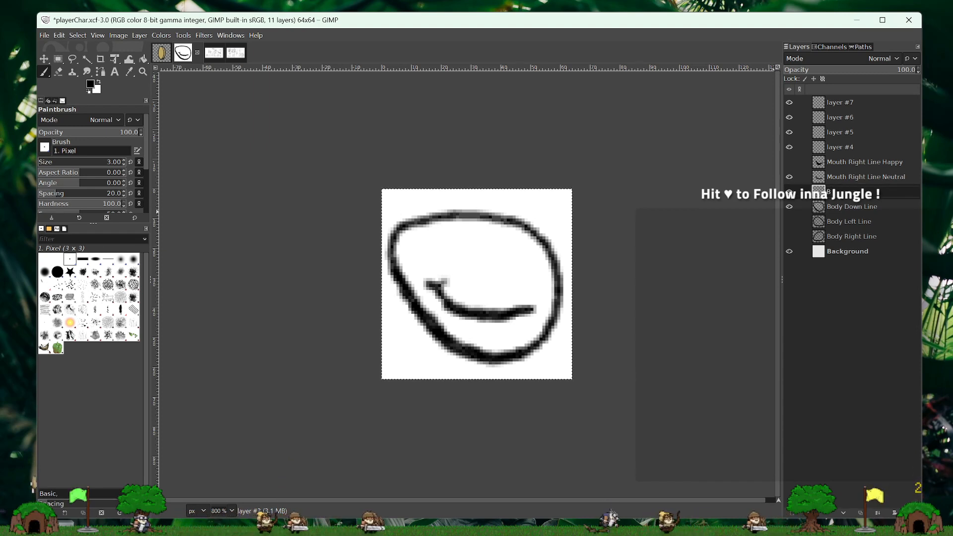
type("Body Ne")
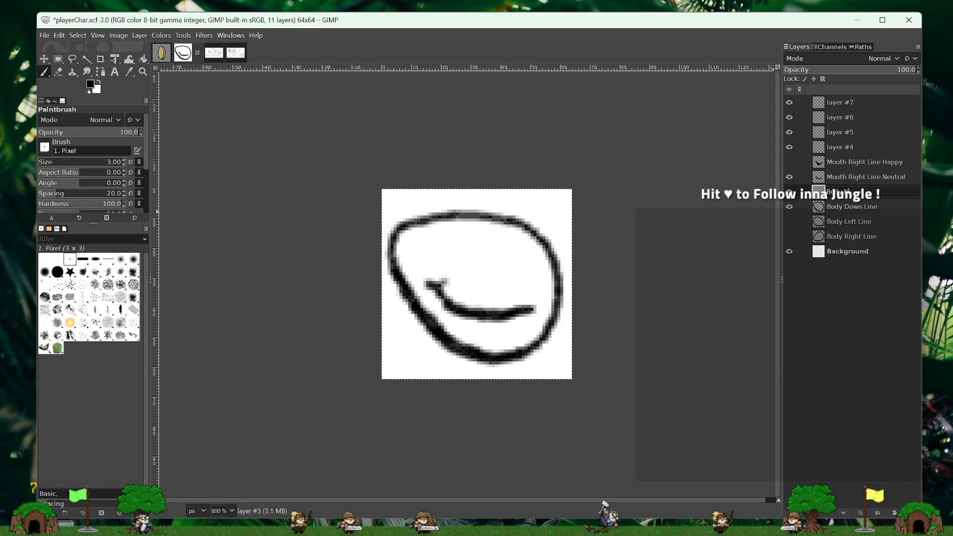
type("utral")
key("Return")
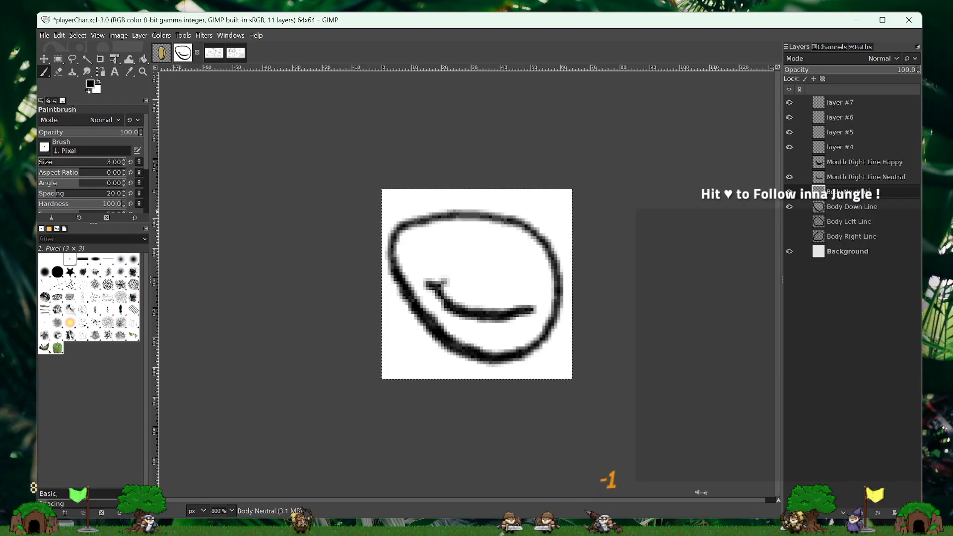
type("Line")
key("Return")
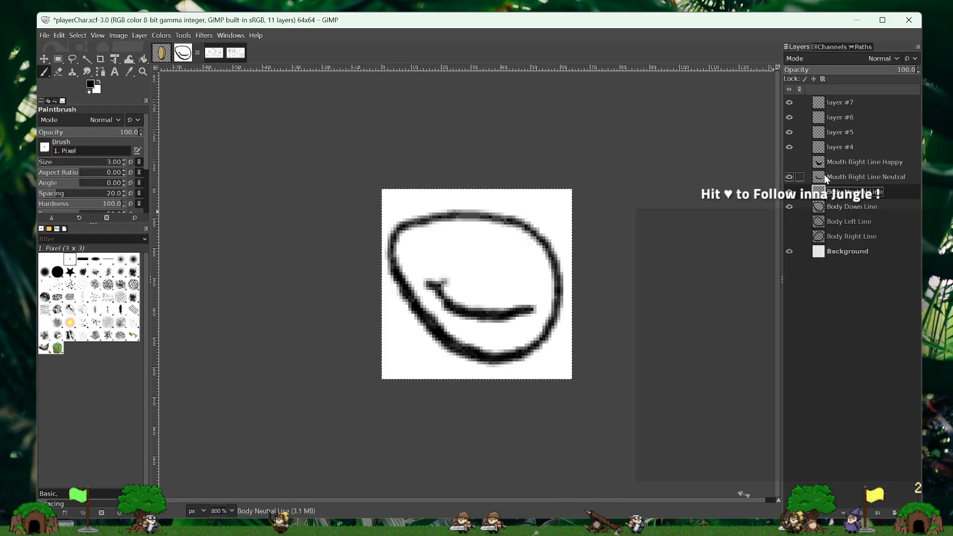
- Hide the Mouth Right Line Neutral, Body Down Line and Body Right Line layers to clear the canvas for the neutral body
left_click(789, 207)
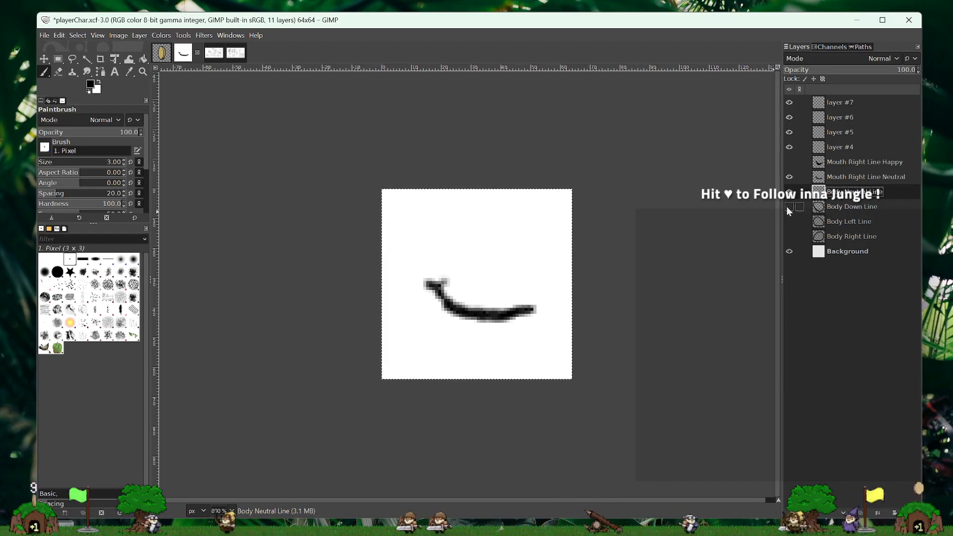
left_click(789, 178)
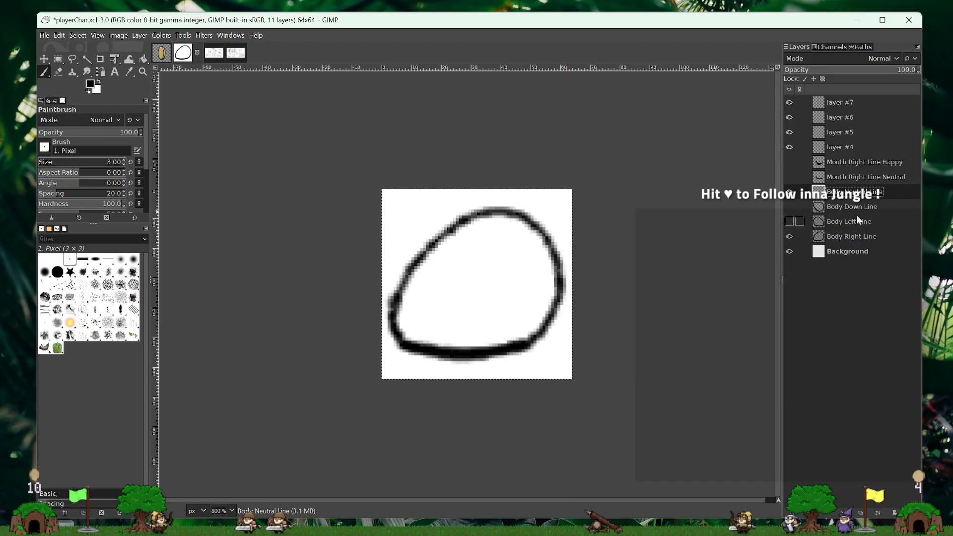
left_click(789, 207)
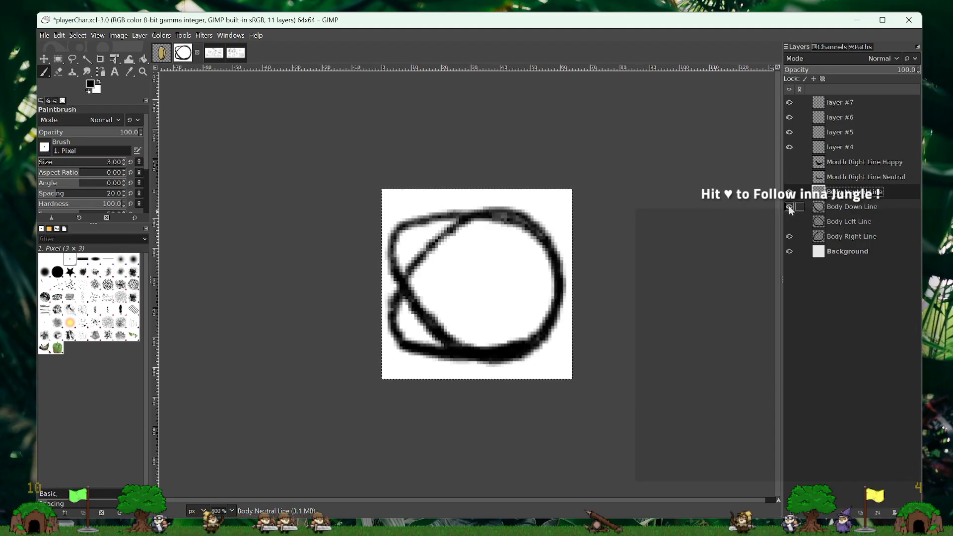
left_click(790, 207)
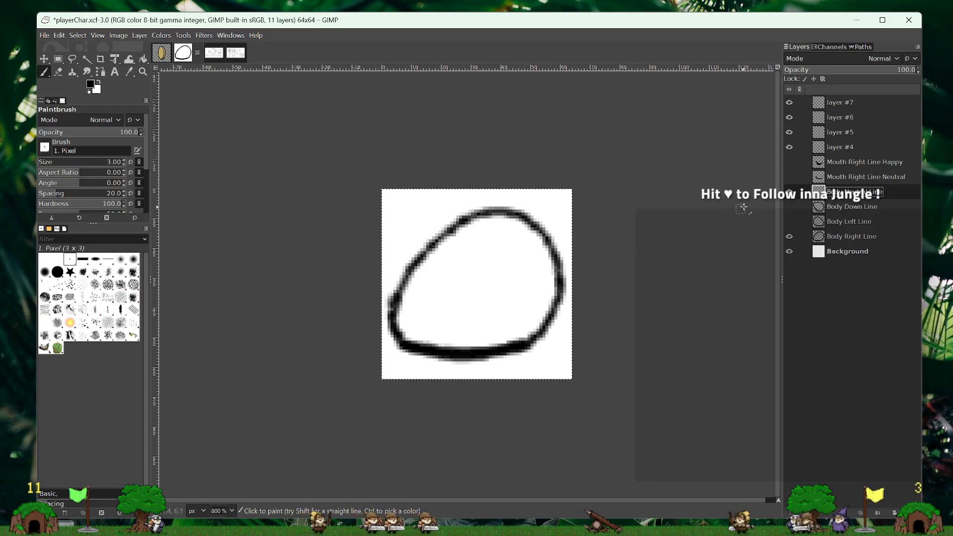
left_click(789, 236)
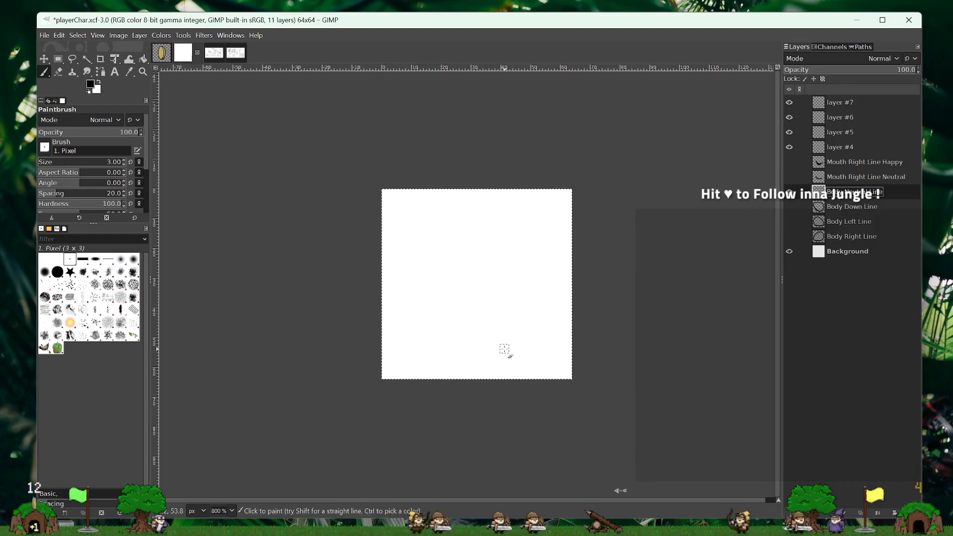
left_click_drag(515, 347, 460, 348)
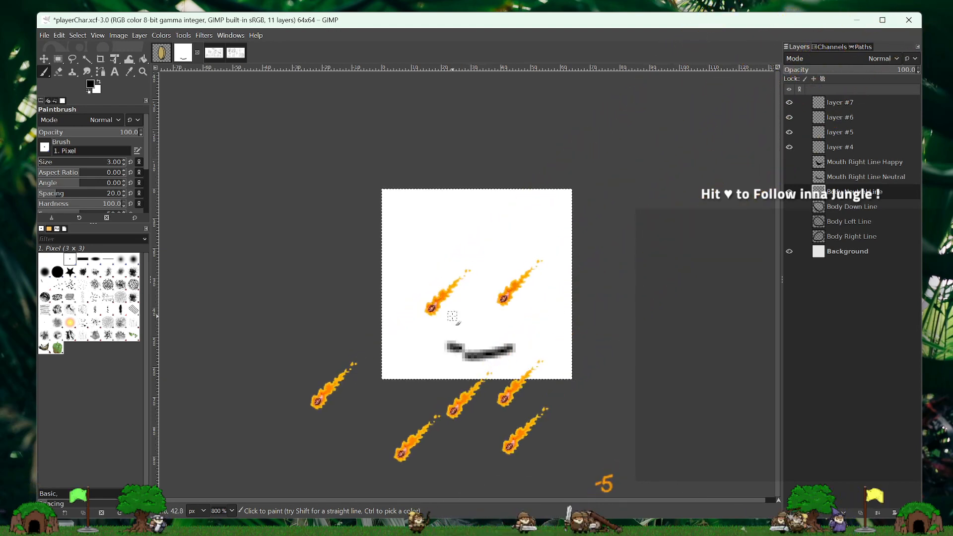
key("ctrl+z")
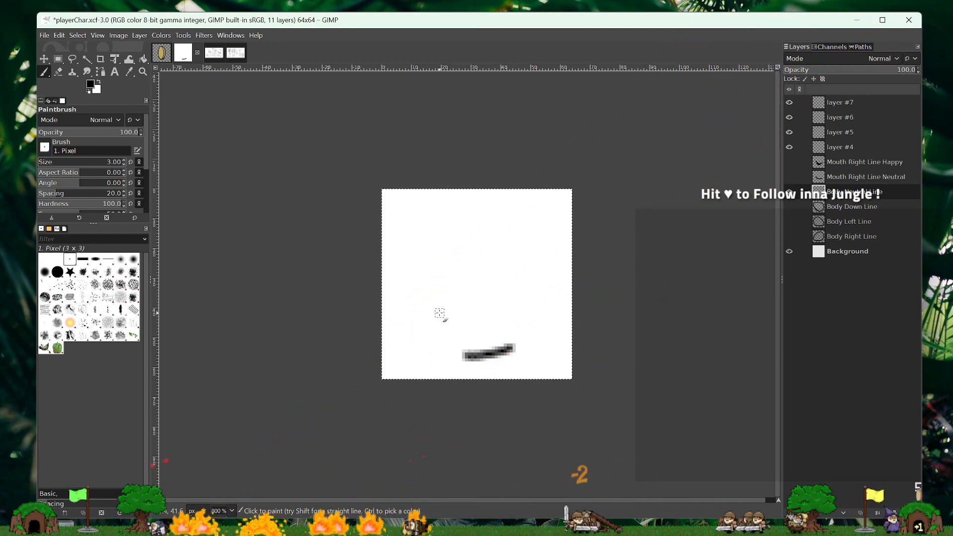
key("ctrl+z")
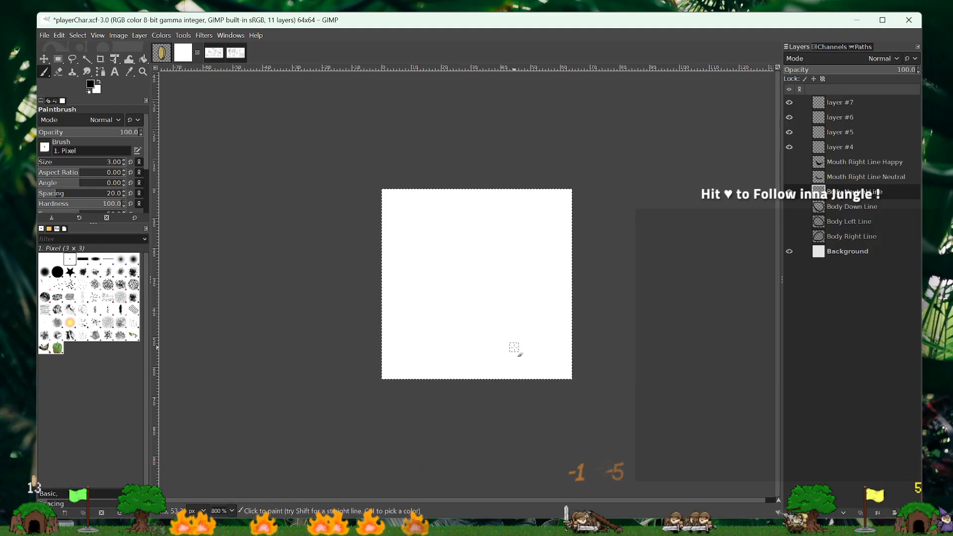
- Paint a short, thick upward-curving base line low on the canvas in the Body Neutral Line layer, using the 3-pixel black brush
left_click_drag(516, 348, 486, 354)
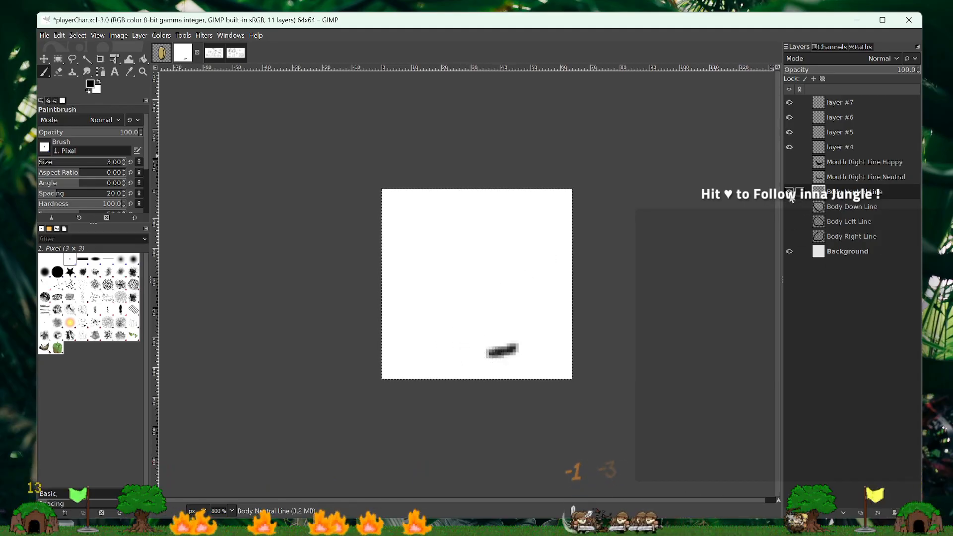
left_click(790, 147)
left_click(790, 237)
left_click(790, 237)
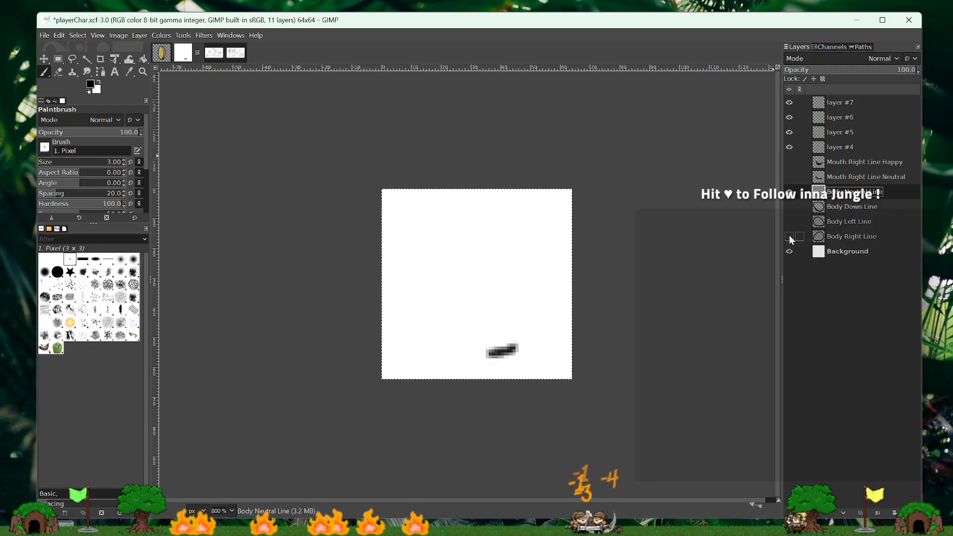
left_click(790, 237)
left_click(789, 236)
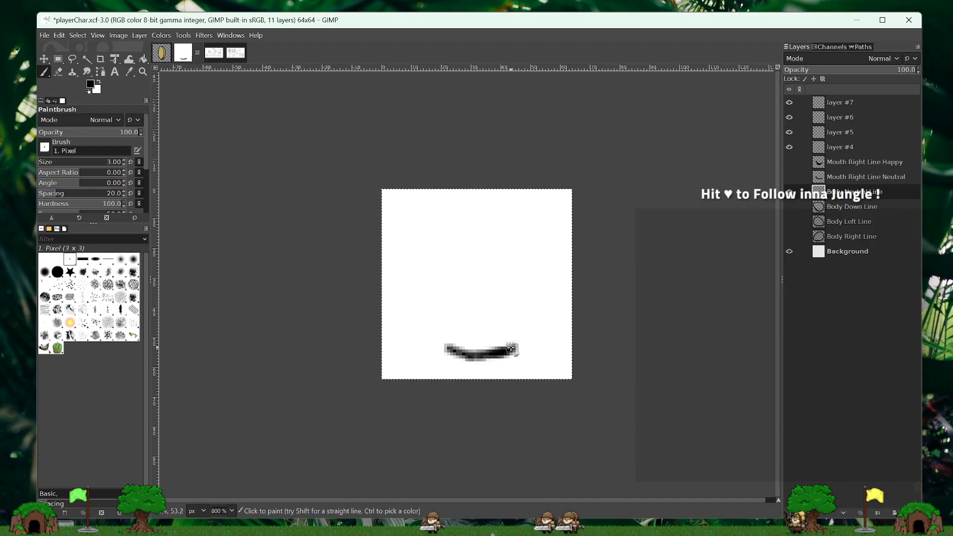
left_click_drag(474, 356, 450, 351)
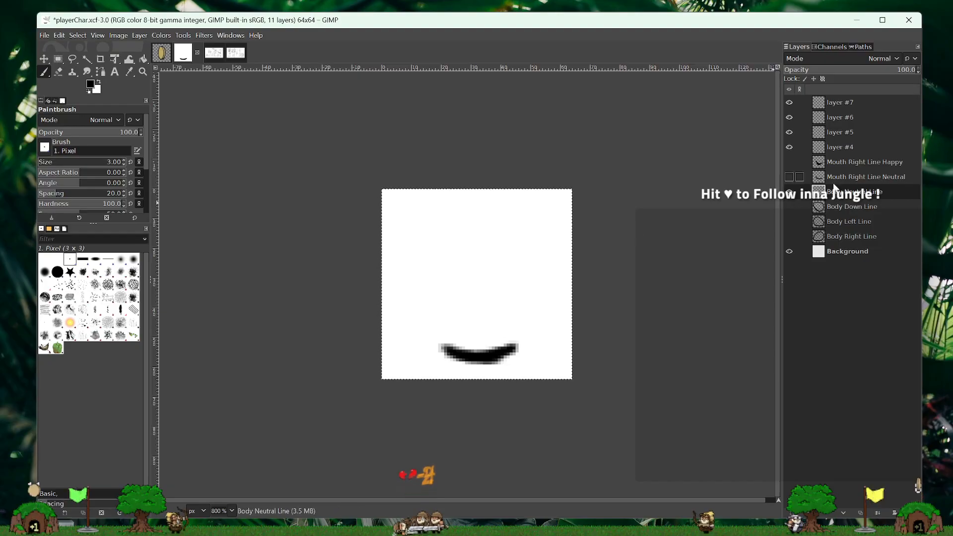
- Compare the neutral body's base line with the Body Right Line outline by showing and hiding that layer repeatedly
left_click(790, 237)
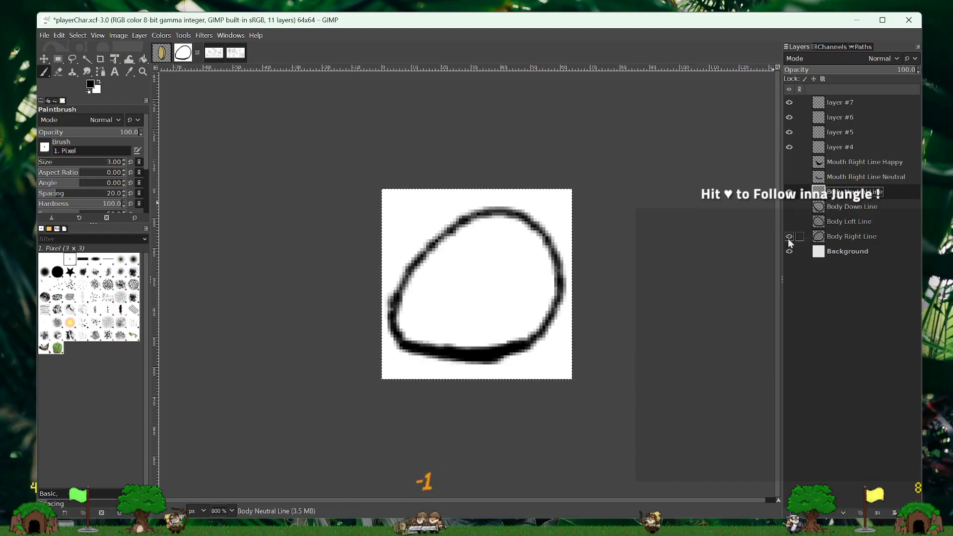
left_click(790, 237)
left_click(789, 237)
left_click(789, 237)
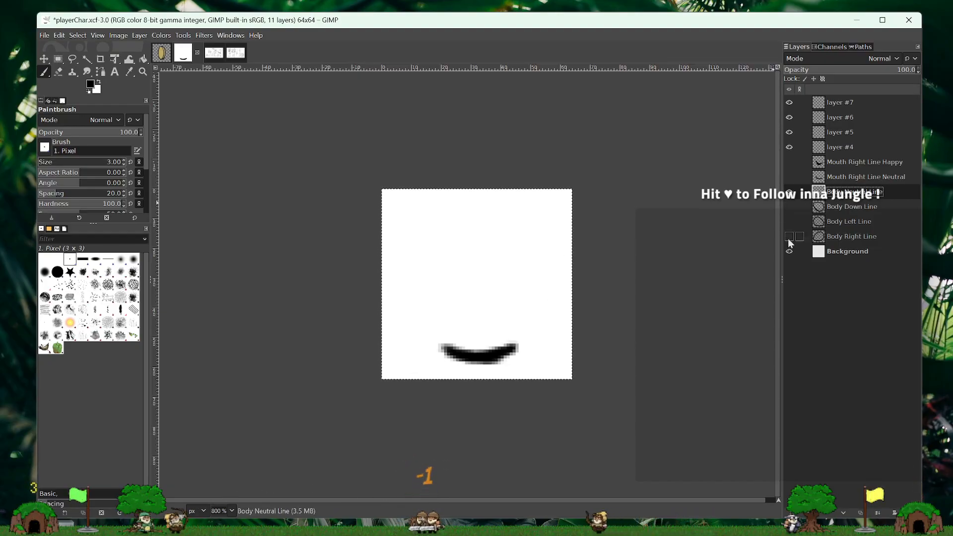
left_click(789, 237)
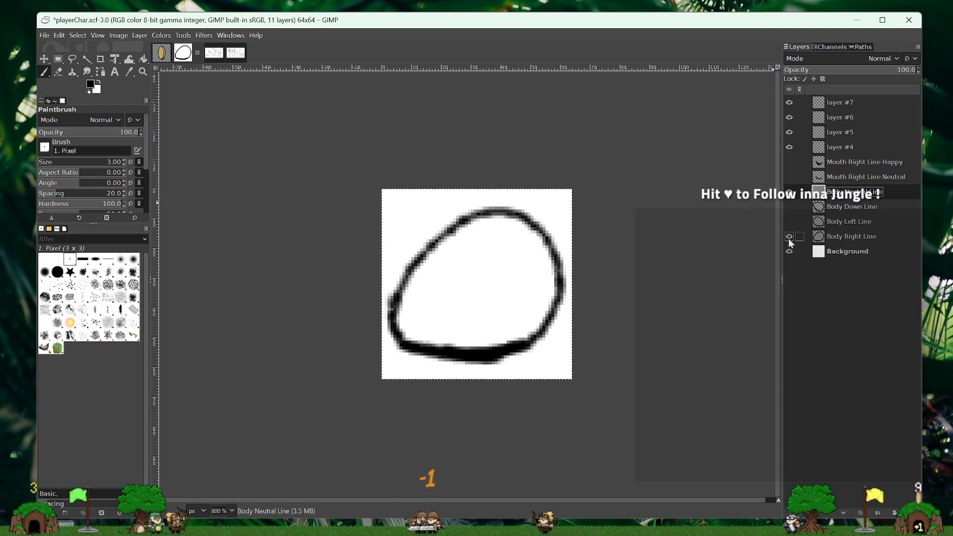
left_click(790, 237)
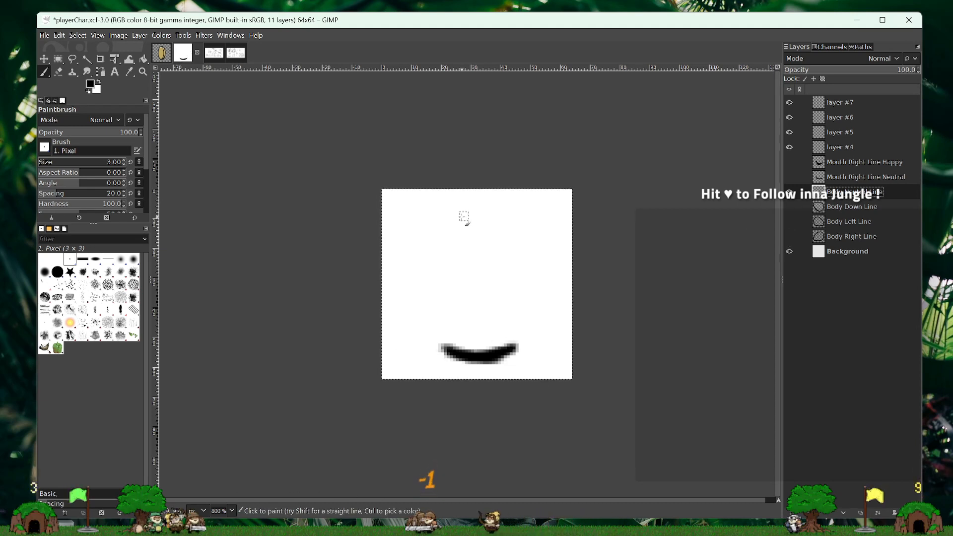
- Paint a wide rounded top and sides tapering into the base to close the neutral body outline, and compare it with Body Right Line
mouse_move(428, 230)
left_mouse_down()
mouse_move(465, 203)
mouse_move(492, 204)
mouse_move(537, 229)
mouse_move(548, 260)
left_mouse_up()
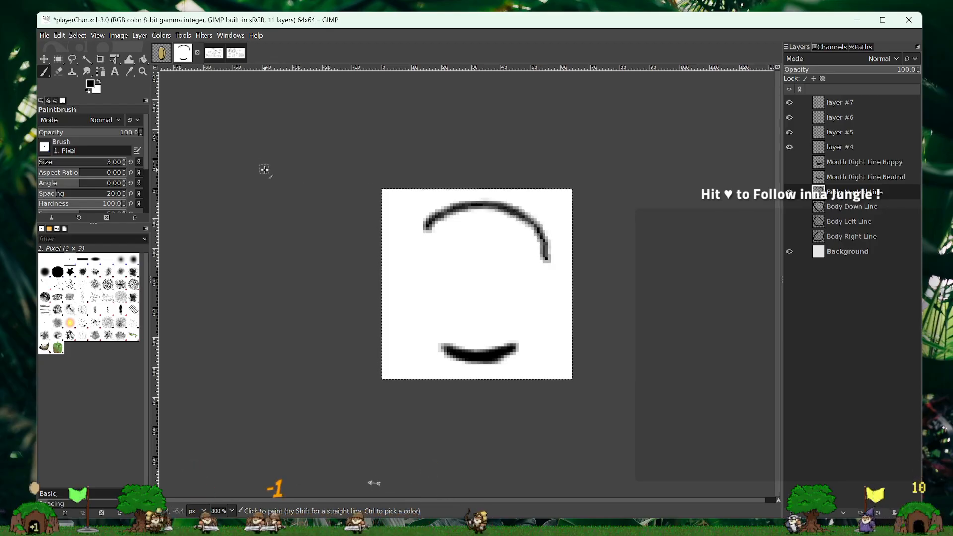
left_click_drag(425, 229, 414, 259)
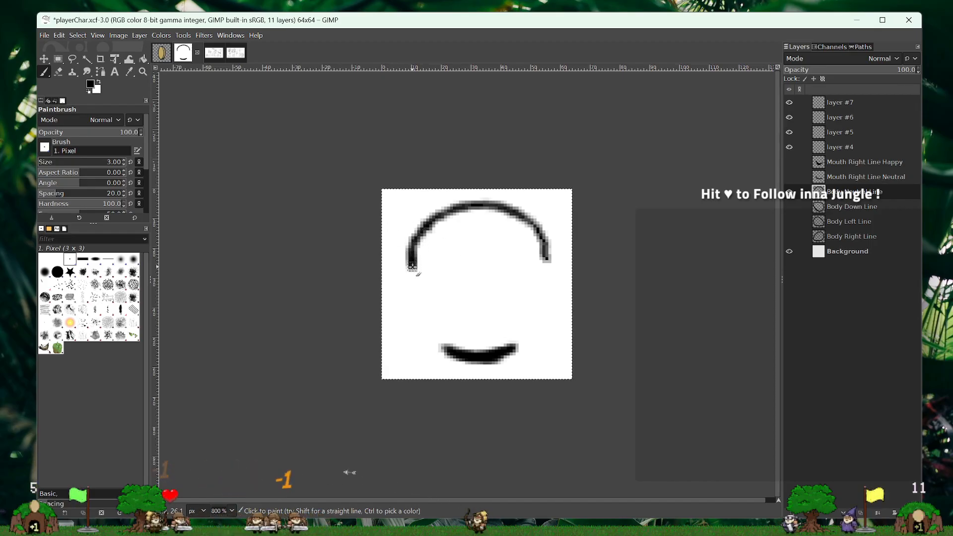
left_click_drag(412, 267, 418, 289)
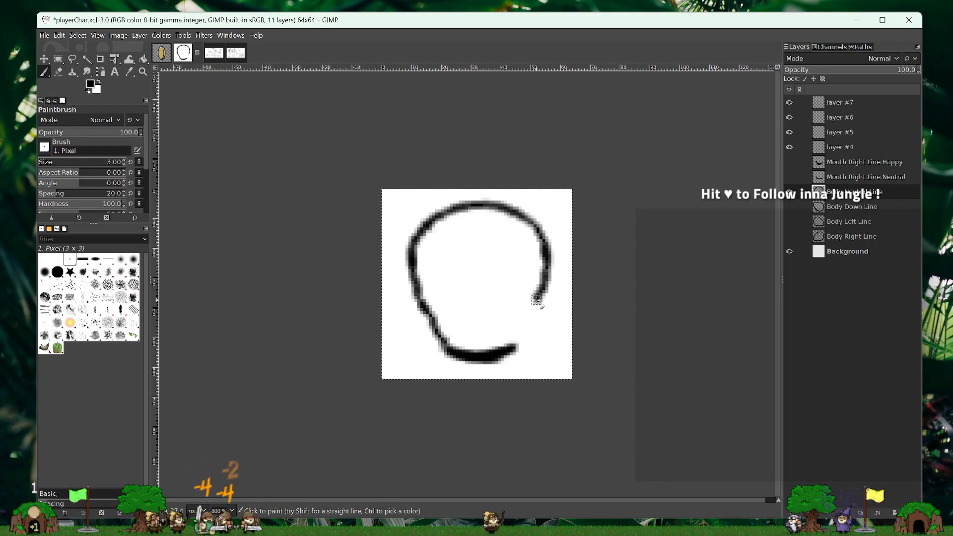
left_click_drag(539, 300, 515, 339)
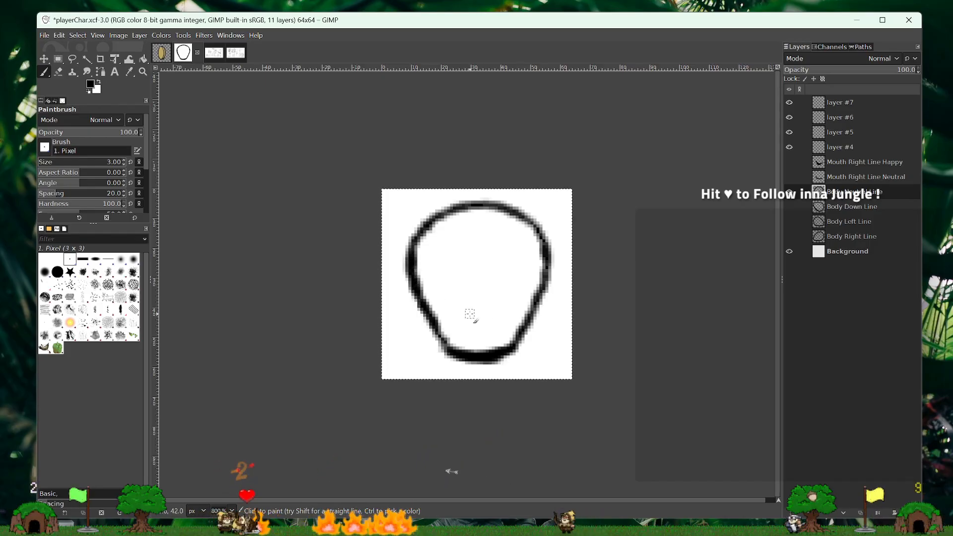
mouse_move(545, 298)
left_mouse_down()
mouse_move(539, 319)
mouse_move(485, 355)
left_mouse_up()
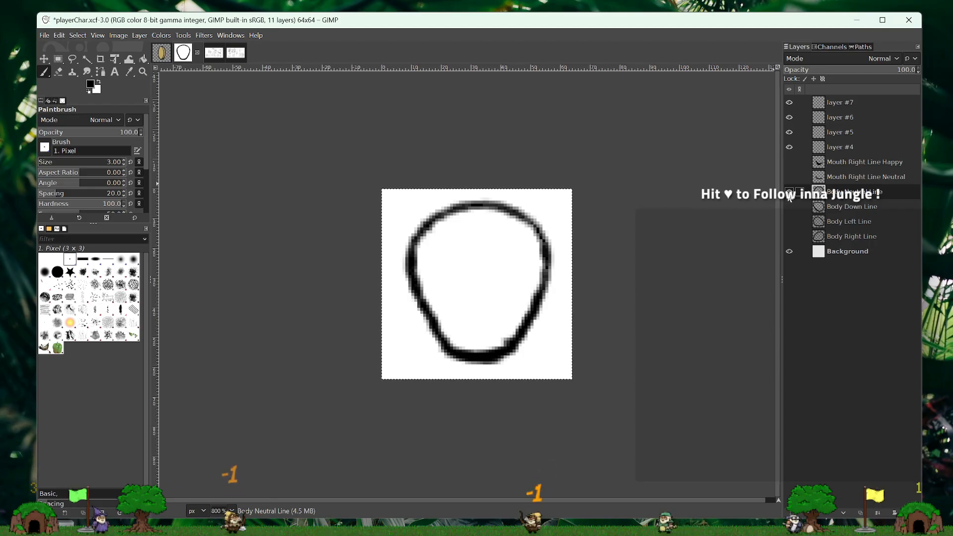
left_click(790, 236)
left_click(789, 192)
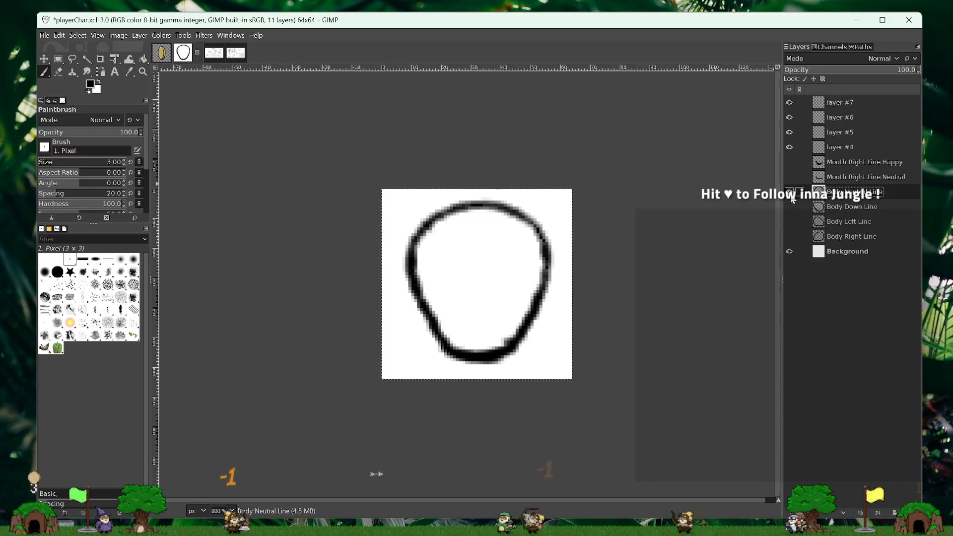
left_click(869, 161)
left_click(881, 177)
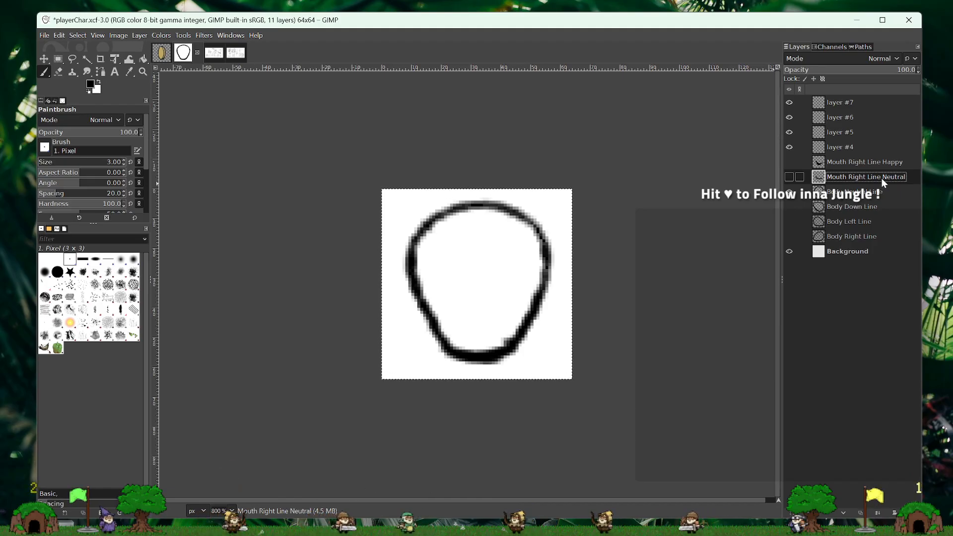
left_click(897, 177)
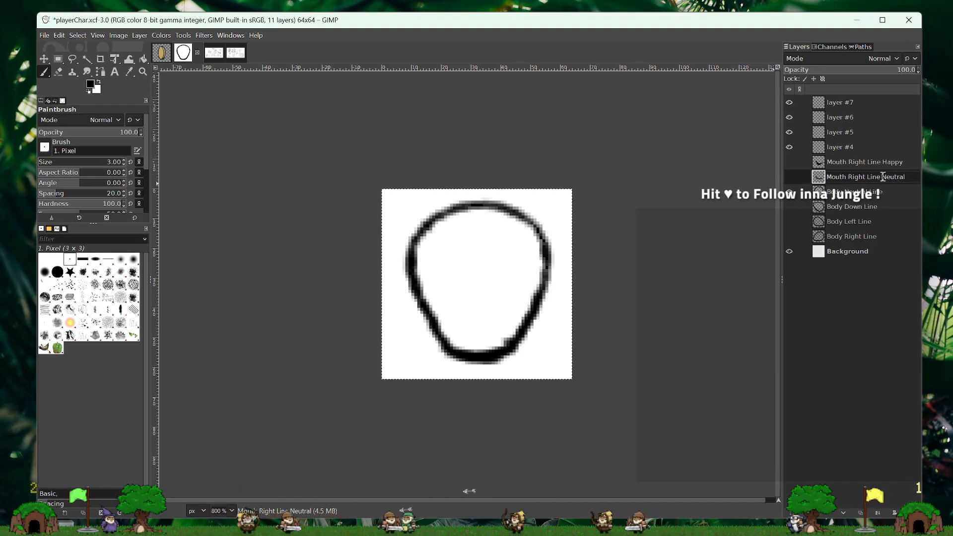
double_click(897, 178)
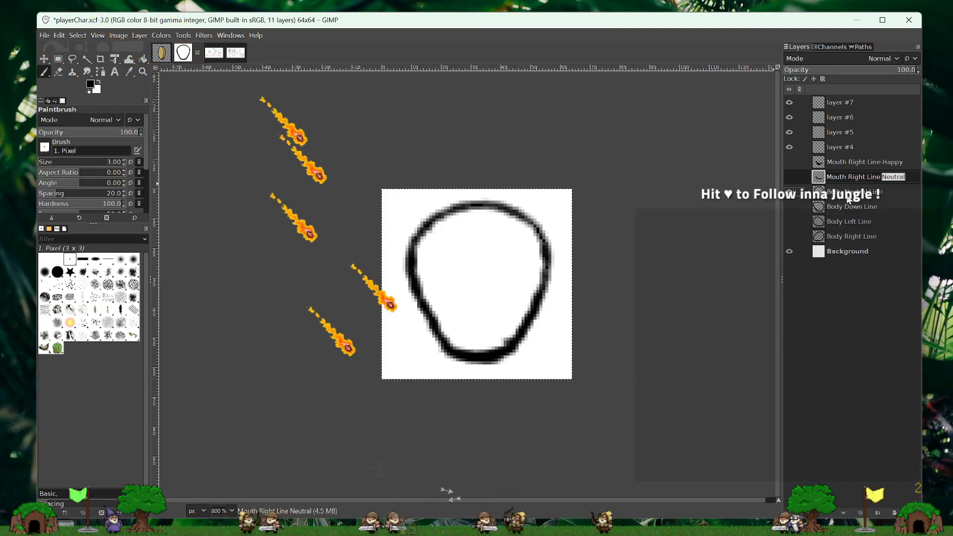
- Rename the Body Neutral Line layer as Body Still Line and hide it
left_click(845, 192)
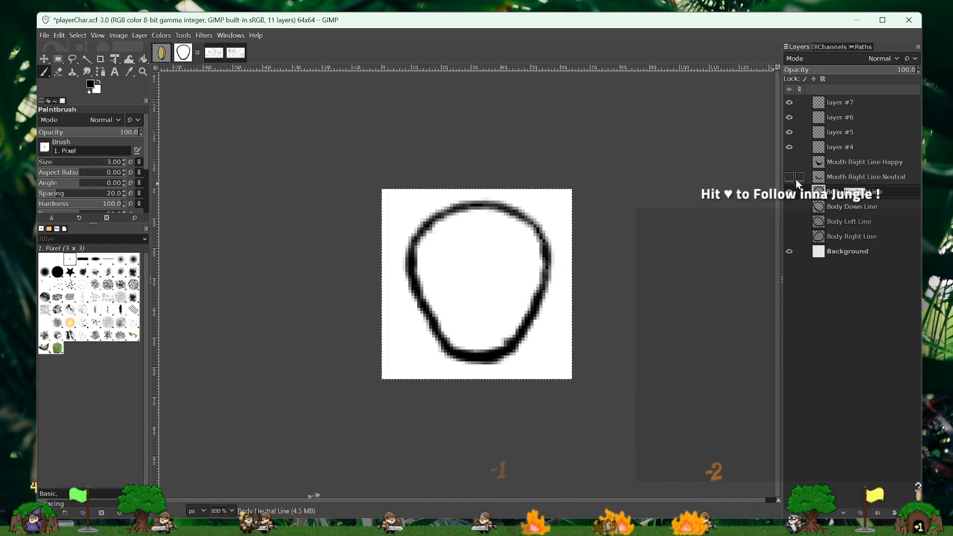
type("Not Mo")
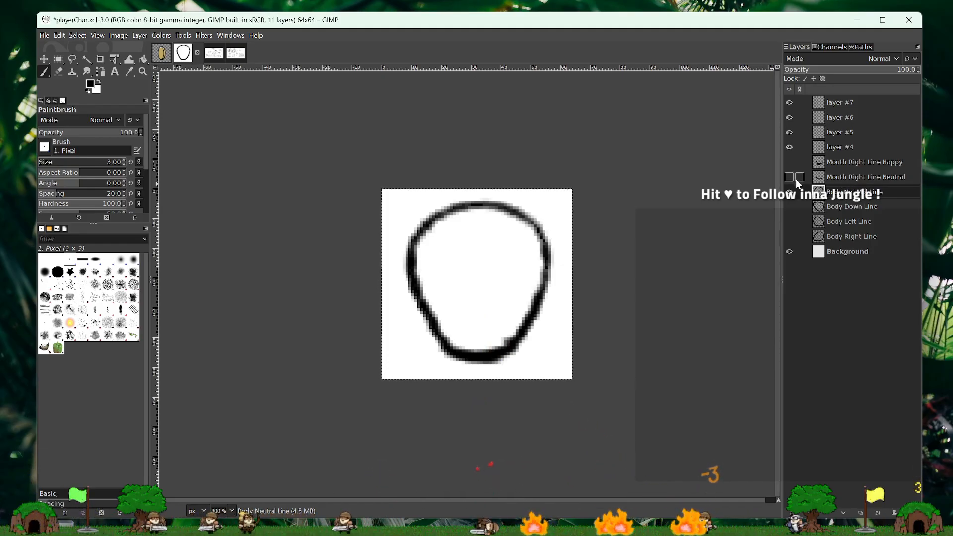
key("BackSpace")
key("BackSpace")
key("BackSpace")
key("BackSpace")
key("BackSpace")
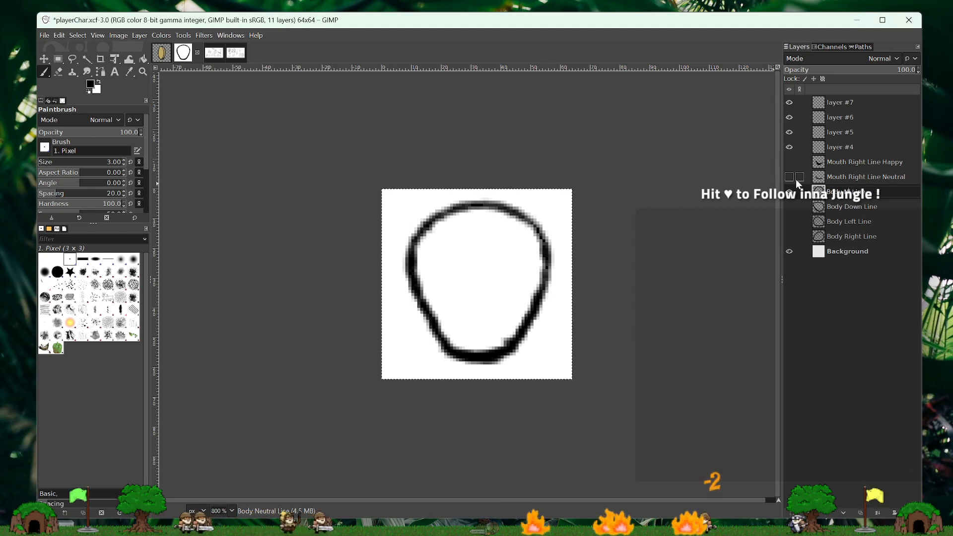
key("BackSpace")
type("still")
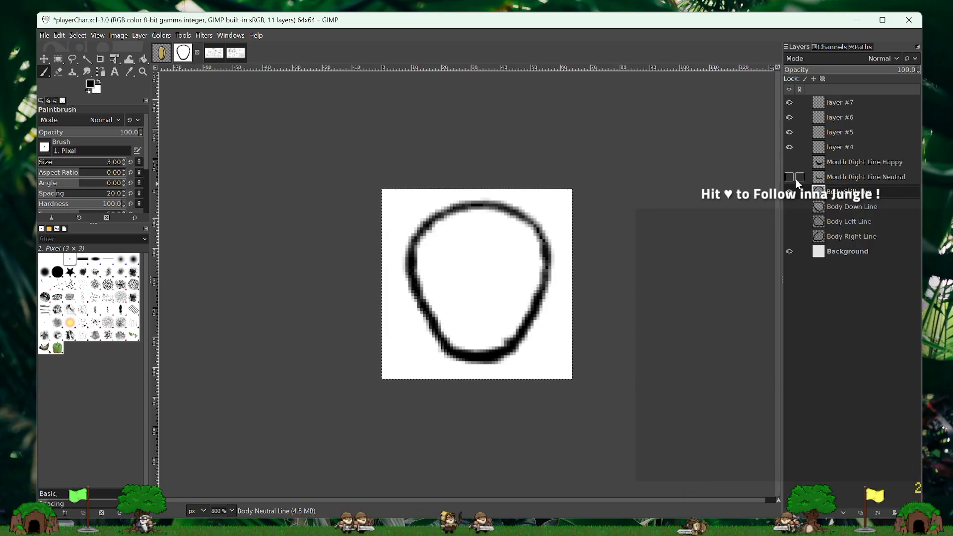
key("Return")
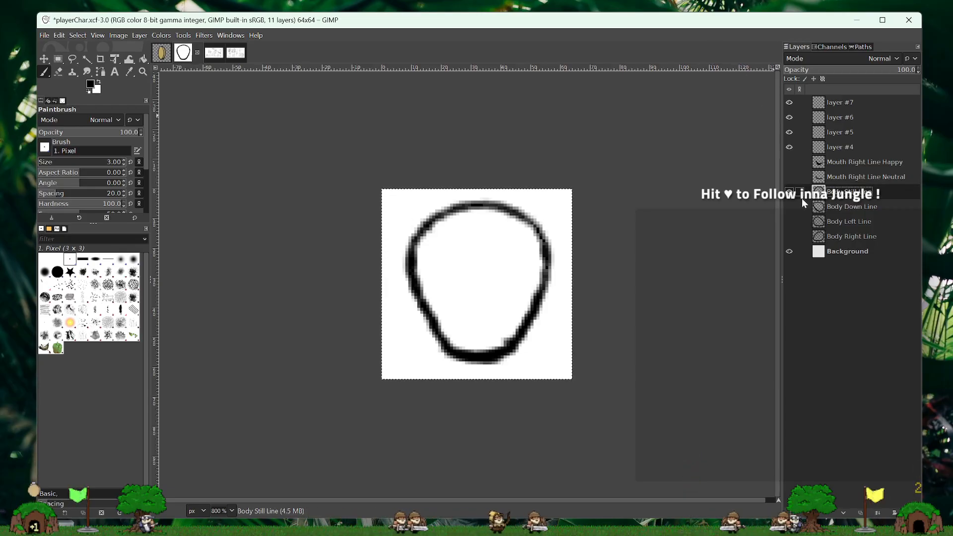
left_click(789, 192)
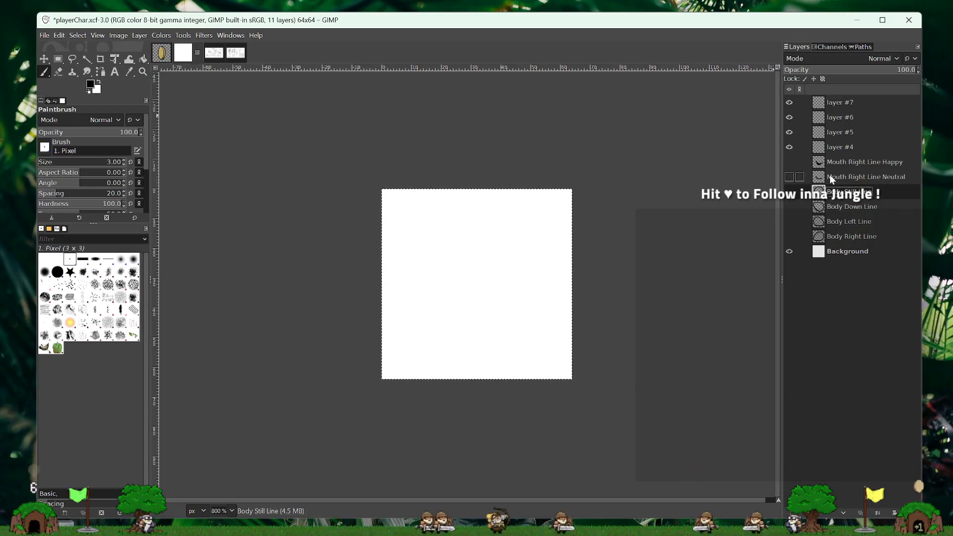
- Rename layer #4 as Mouth Still Line Neutal
left_click(845, 147)
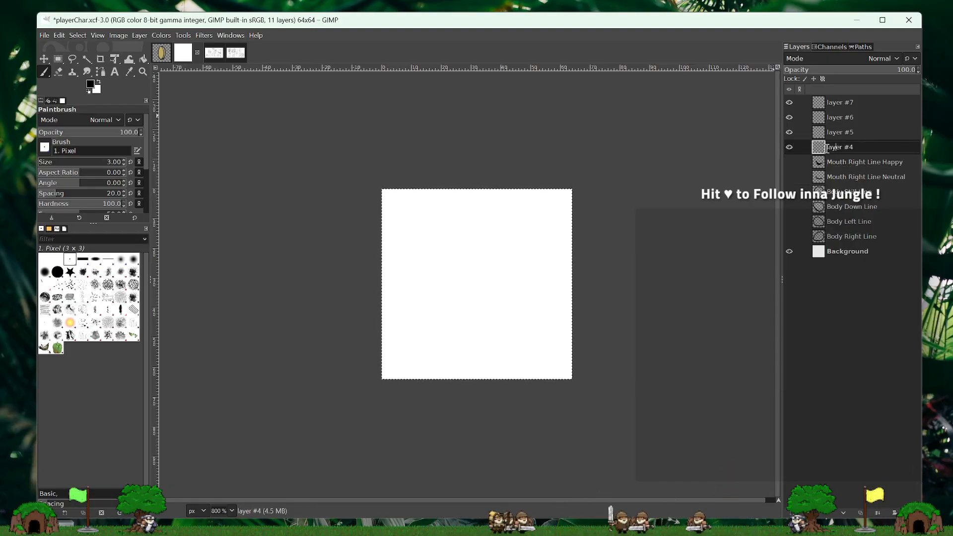
left_click_drag(827, 149, 845, 144)
key("BackSpace")
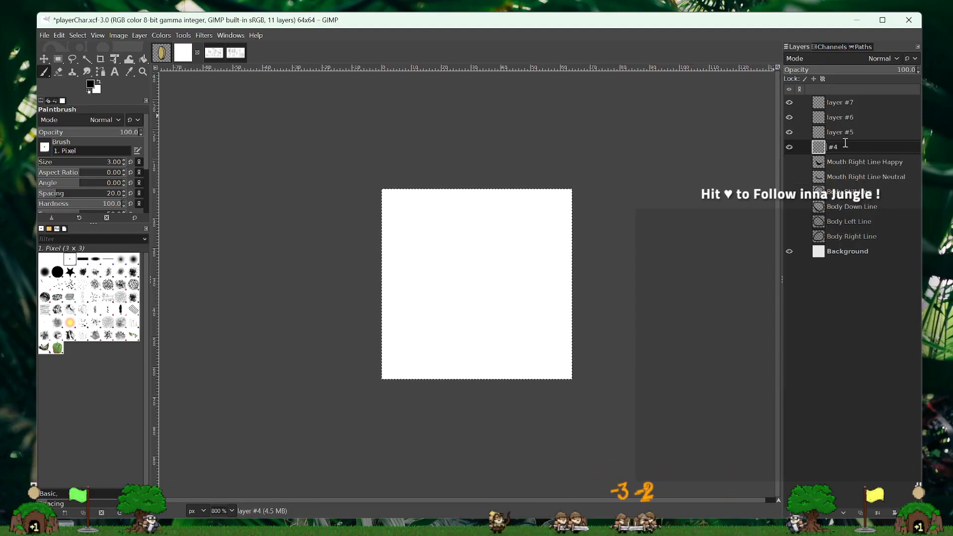
key("Delete")
key("Delete")
key("Delete")
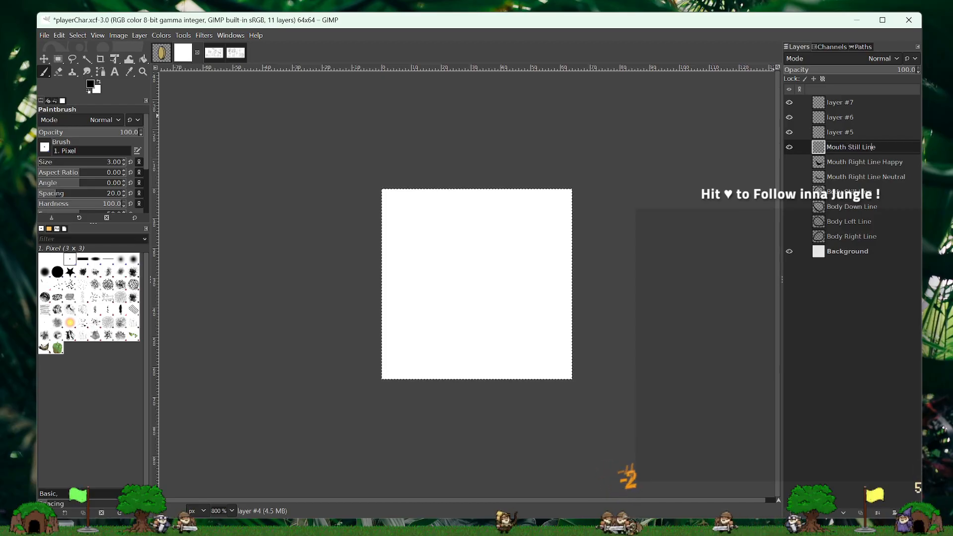
key("Return")
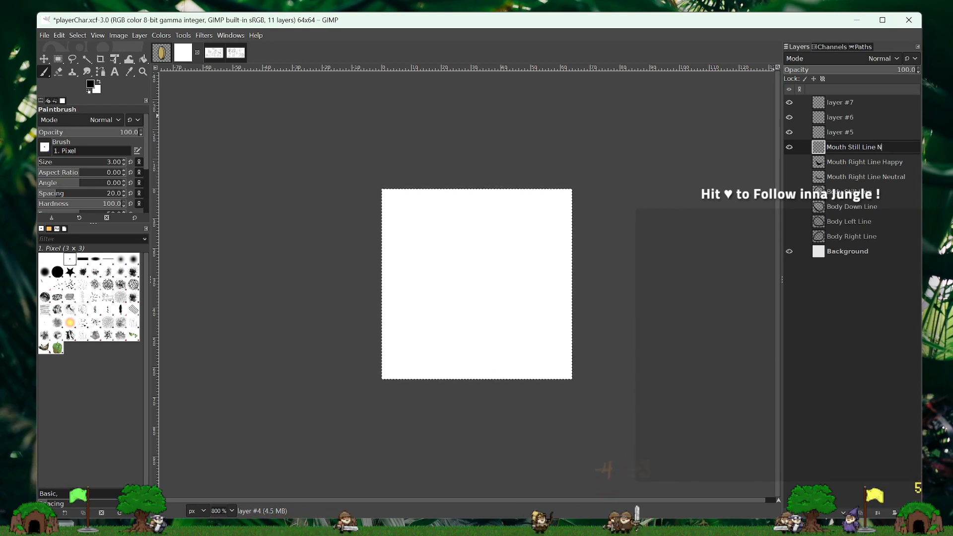
type("t")
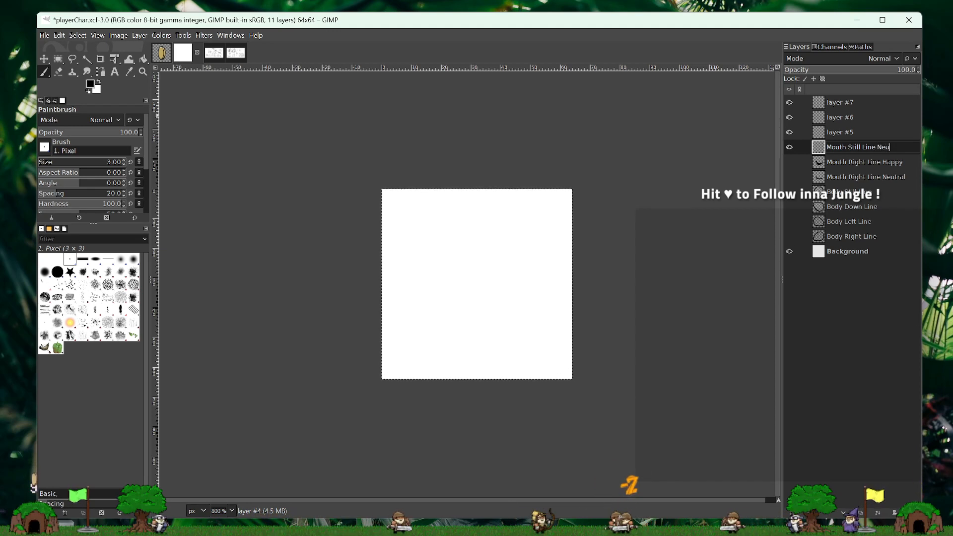
type("al")
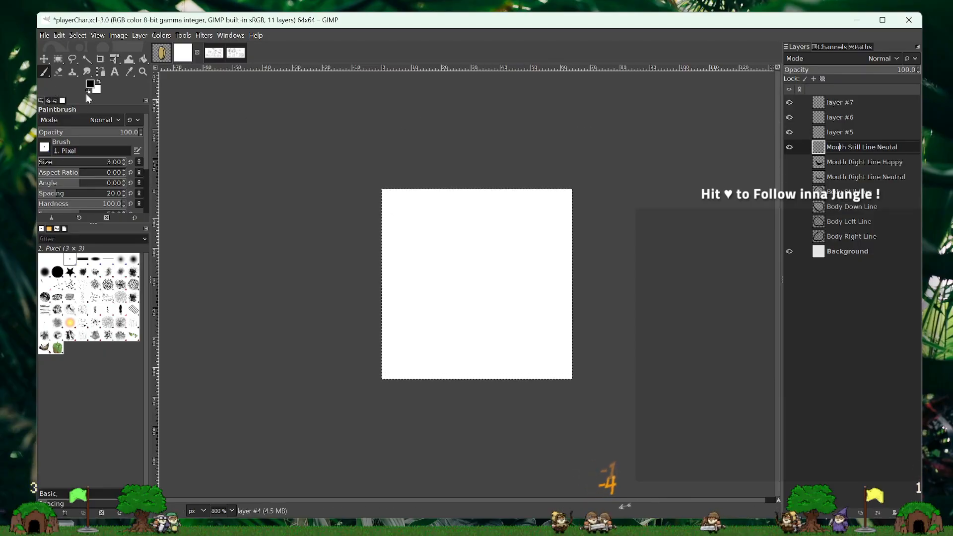
- Place the Mouth Still Line Neutal layer directly above Body Still Line and show Body Still Line
left_click(863, 158)
left_click_drag(866, 147, 864, 183)
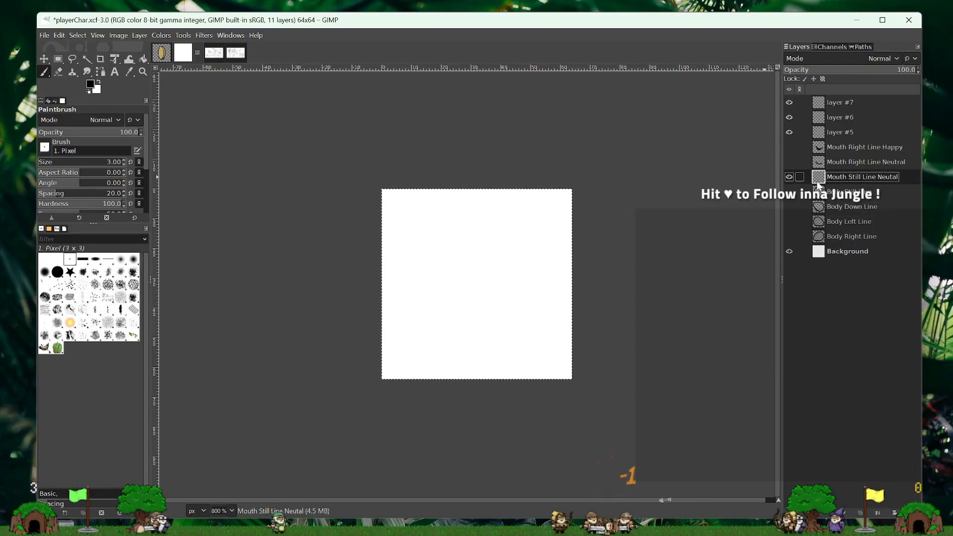
left_click(790, 193)
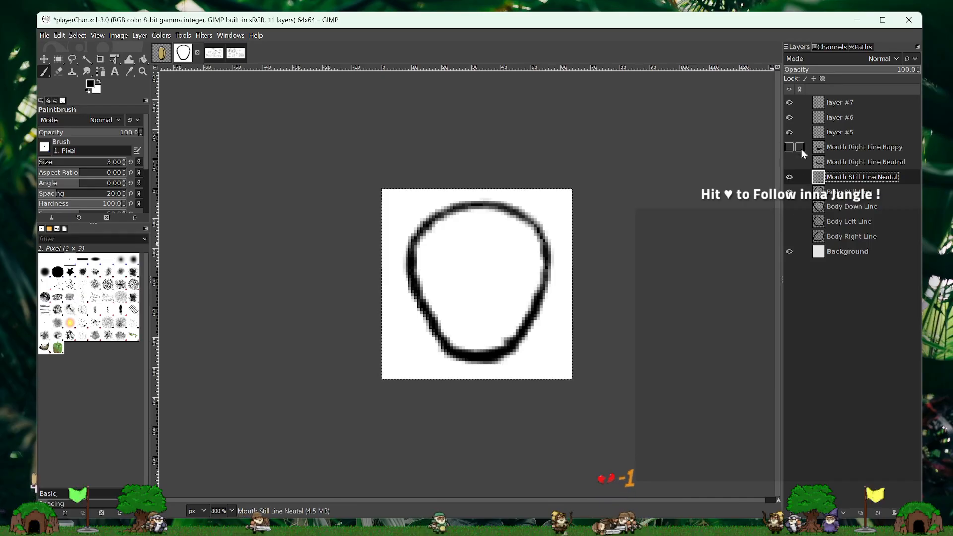
- Paint a short, shallow upward-curving neutral mouth centred in the lower half of the body, in the Mouth Still Line Neutal layer
left_click(789, 162)
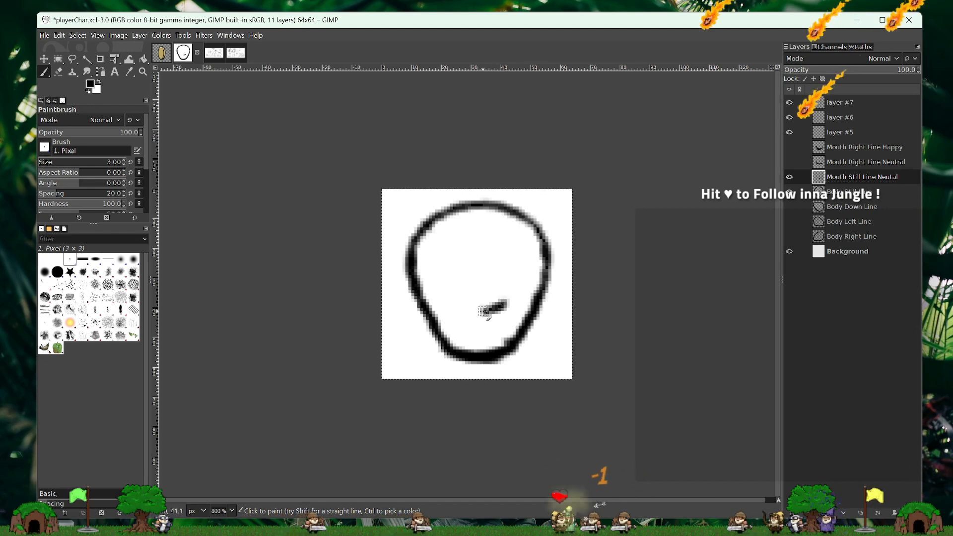
left_click_drag(455, 303, 480, 312)
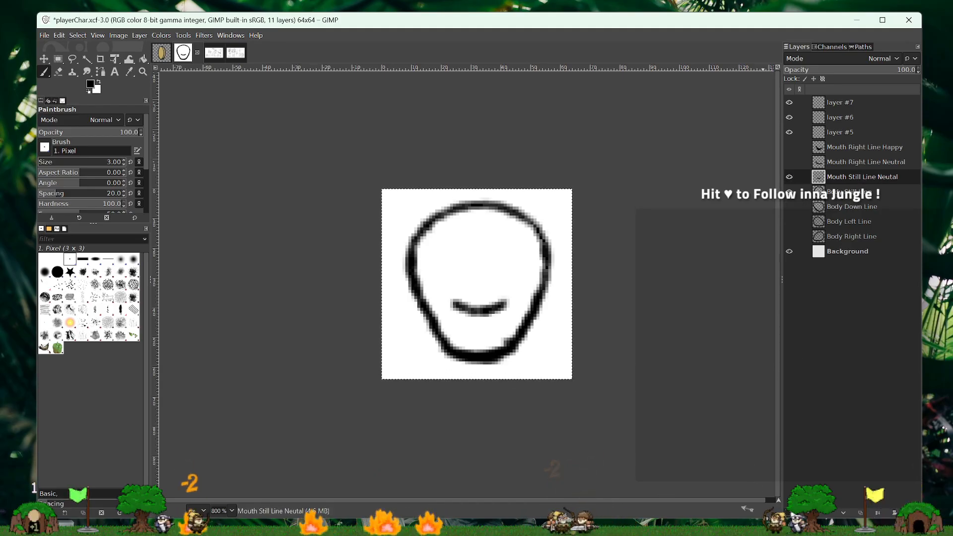
- Create a transparent layer above Mouth Still Line Neutal and name it Mouth Still Line Happy
left_click(792, 514)
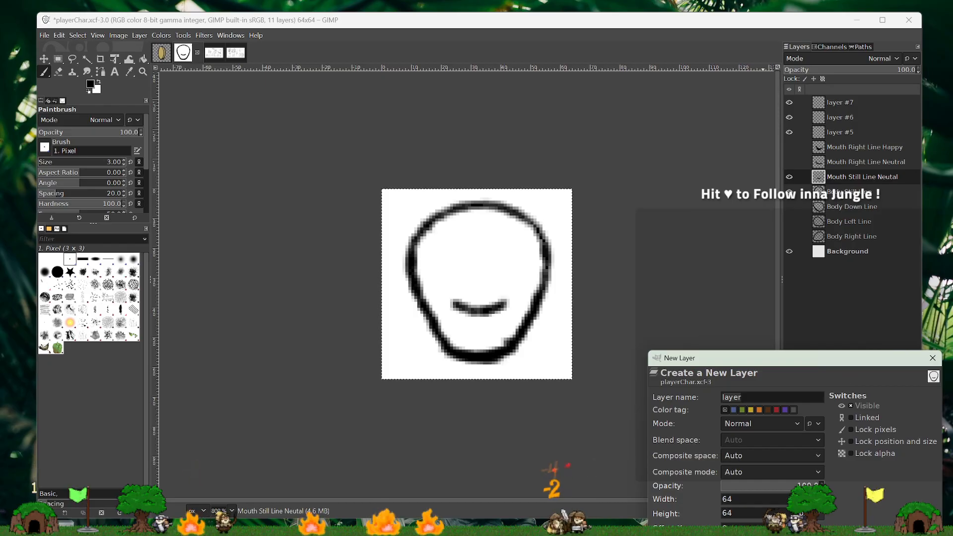
key("Return")
double_click(846, 177)
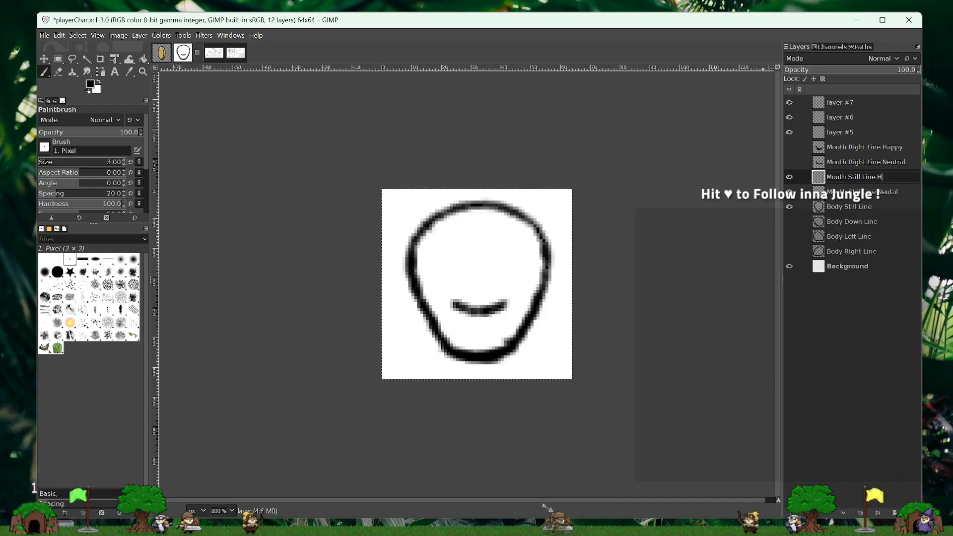
key("Return")
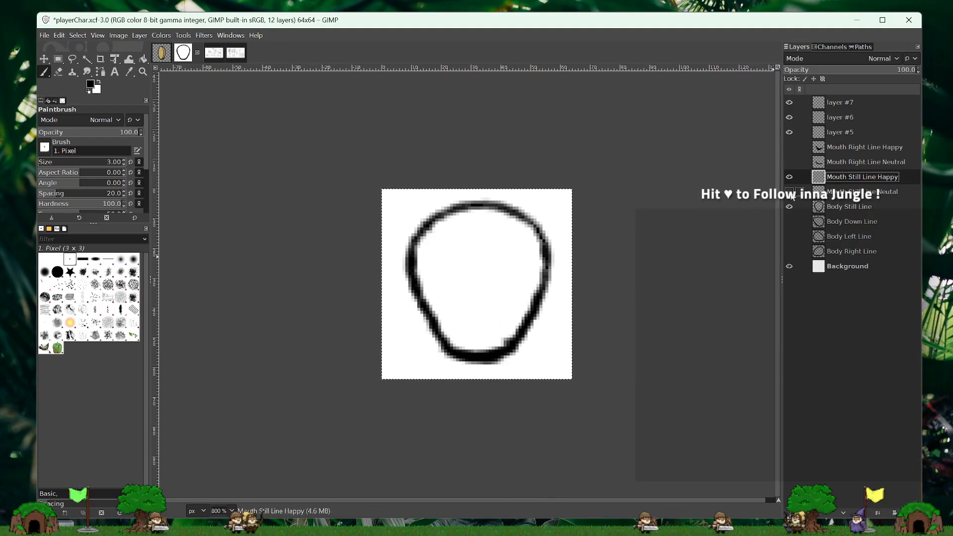
- Using the neutral mouth as a guide, paint small cheek marks at both sides and connect them with a wide upper mouth line
left_click(789, 192)
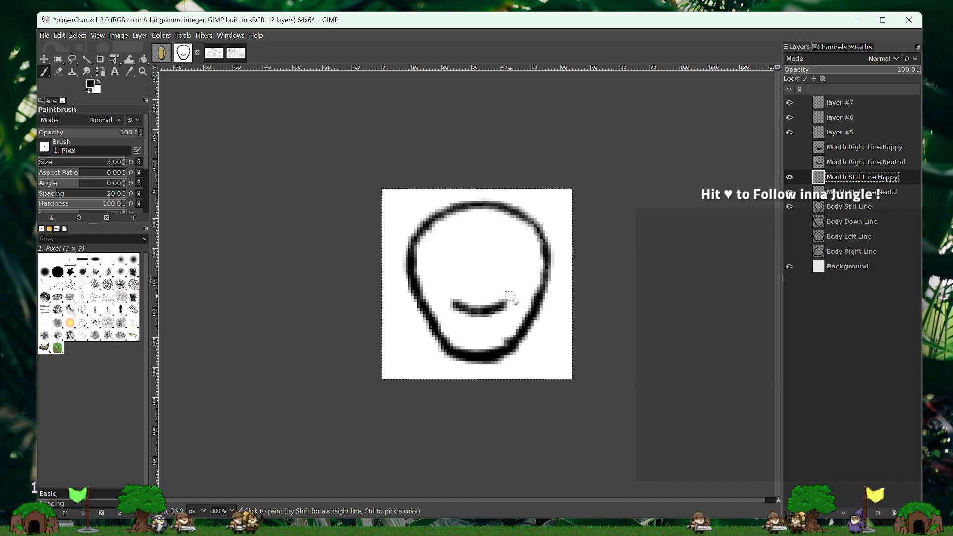
left_click_drag(516, 288, 527, 293)
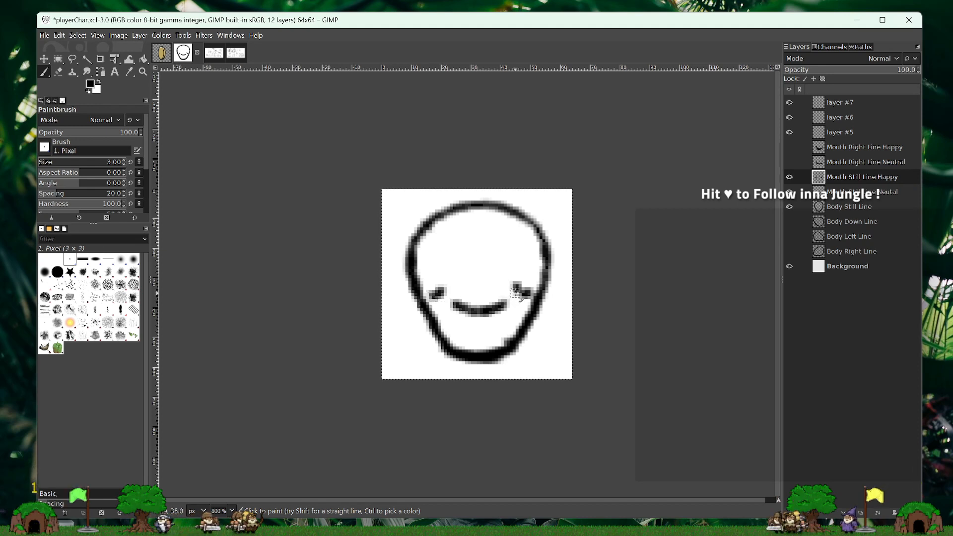
left_click_drag(517, 294, 445, 296)
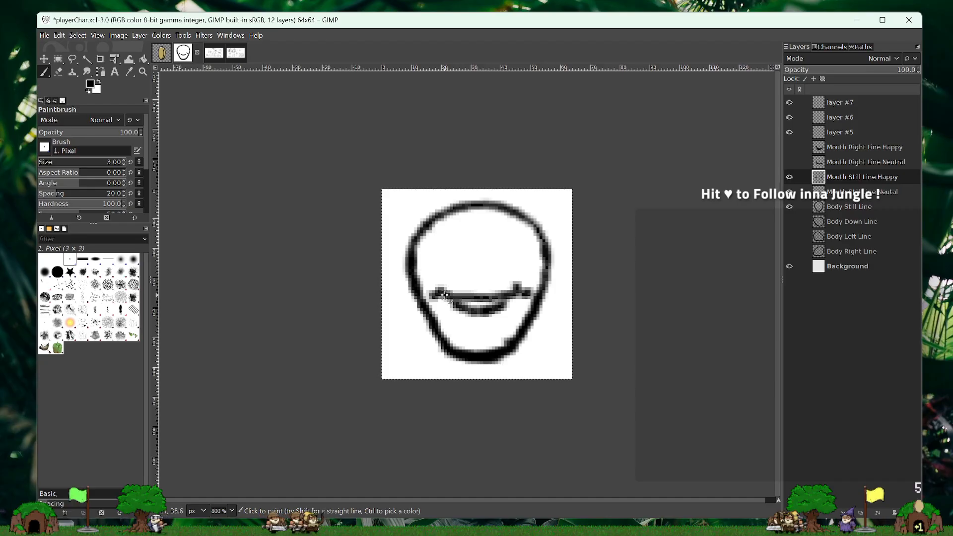
- Hide the neutral mouth, paint a deep U-shaped curve under the happy mouth's upper line, and fill the open mouth with black
left_click(790, 191)
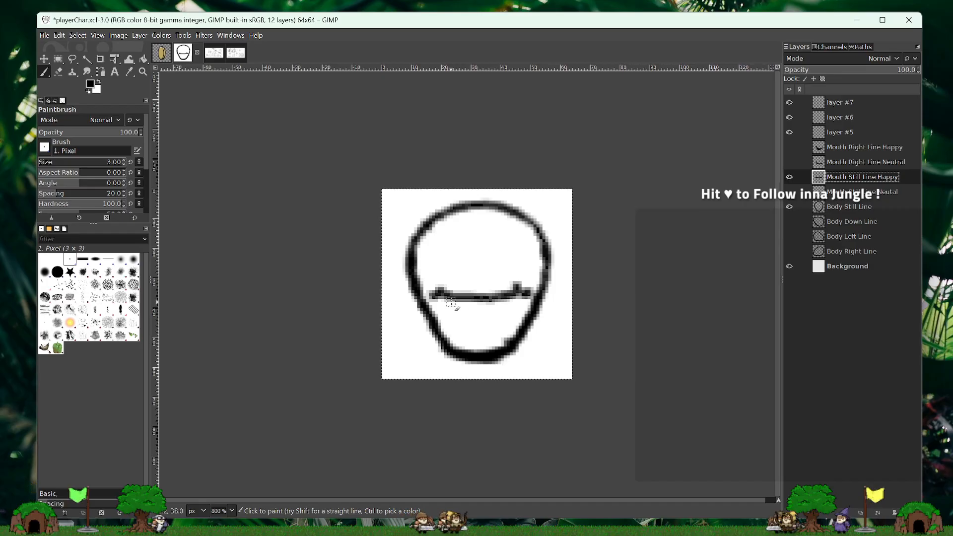
mouse_move(450, 301)
left_mouse_down()
mouse_move(482, 324)
mouse_move(502, 306)
mouse_move(485, 326)
mouse_move(476, 323)
mouse_move(505, 302)
left_mouse_up()
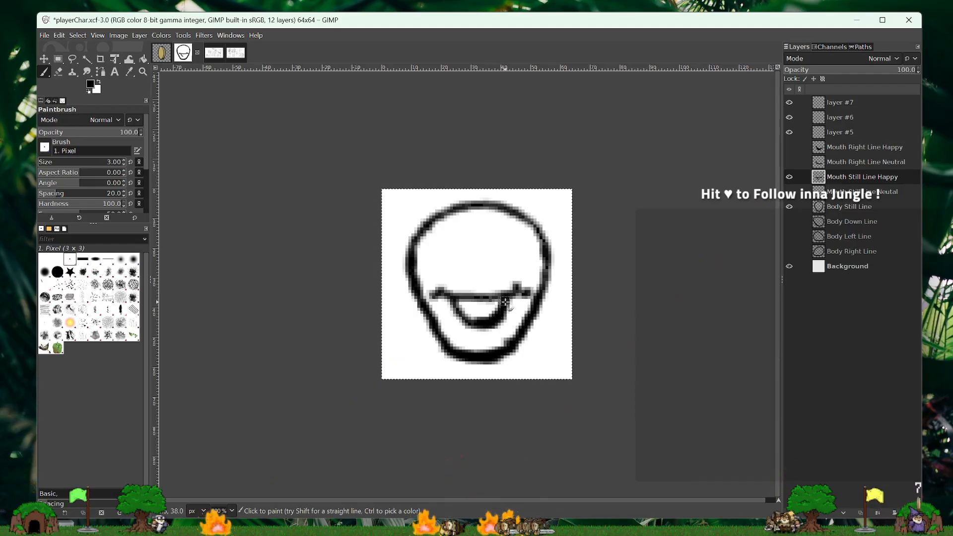
left_click_drag(499, 305, 463, 307)
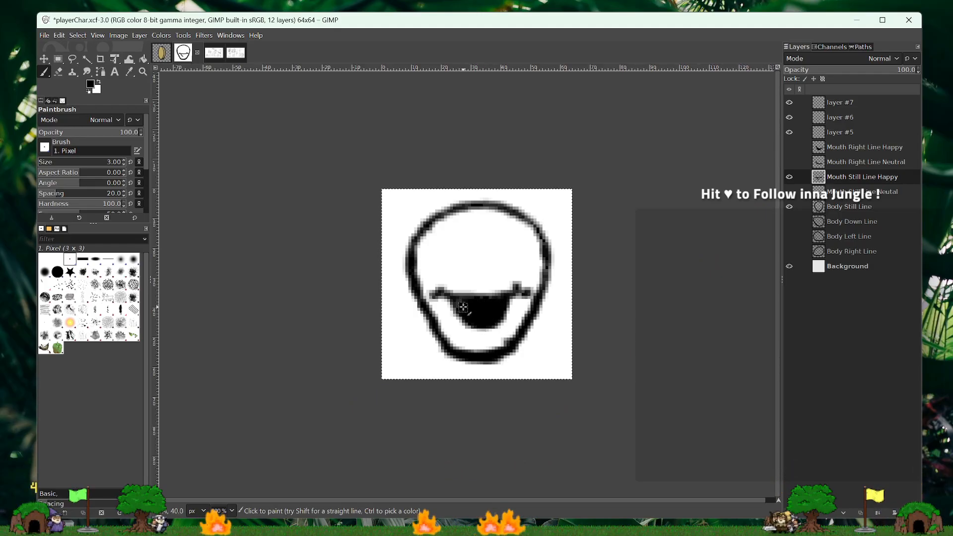
left_click_drag(462, 308, 456, 310)
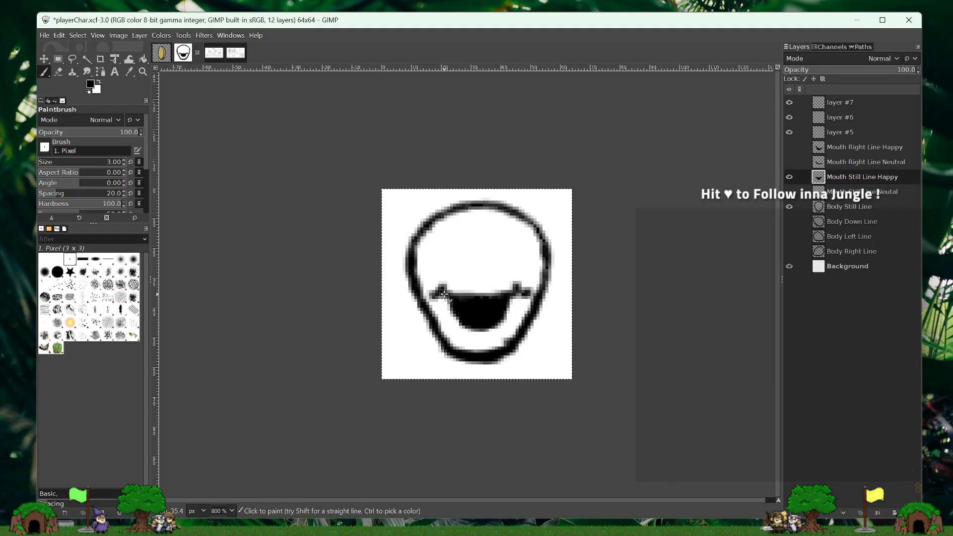
- Compare the happy and neutral still mouths by switching their layers' visibility, and leave both mouth layers hidden
left_click(789, 176)
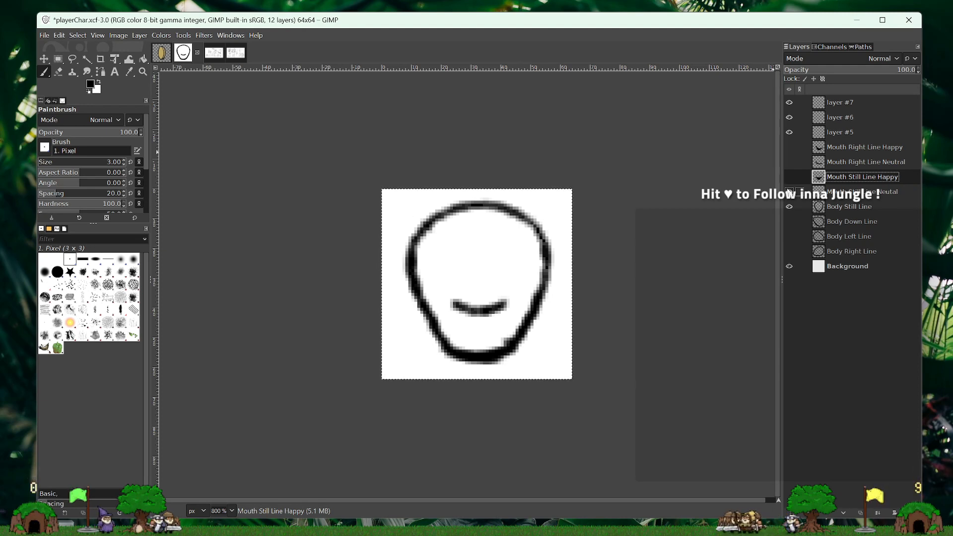
left_click(789, 192)
left_click(790, 177)
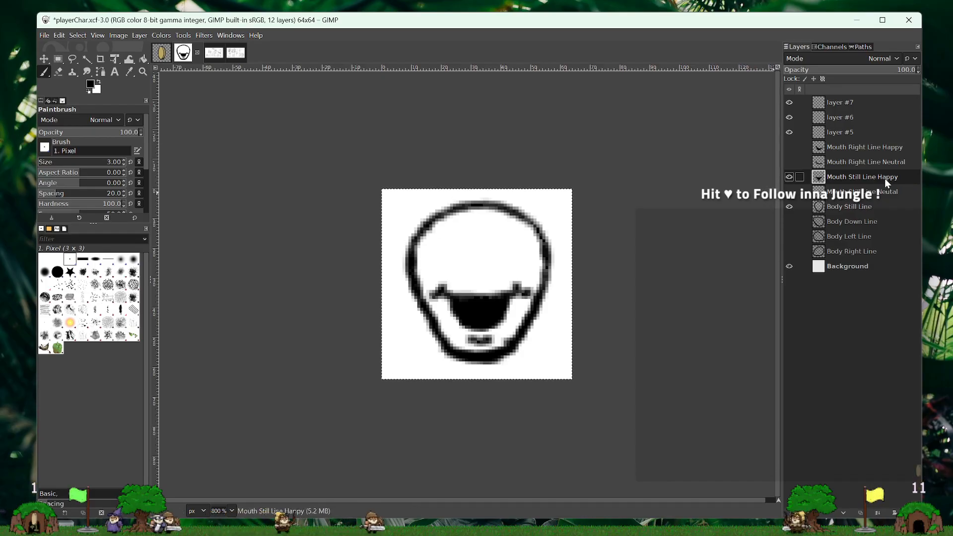
left_click(789, 178)
left_click(790, 192)
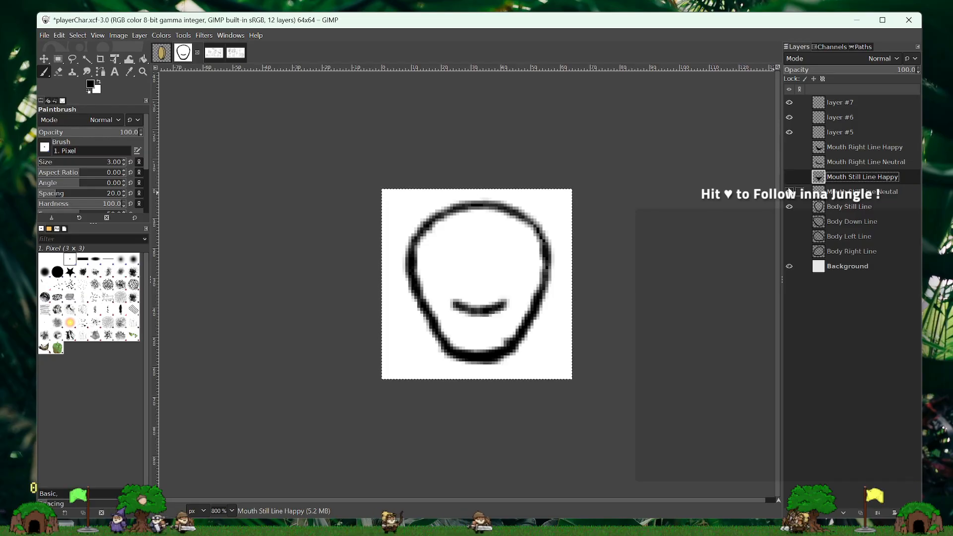
left_click(788, 178)
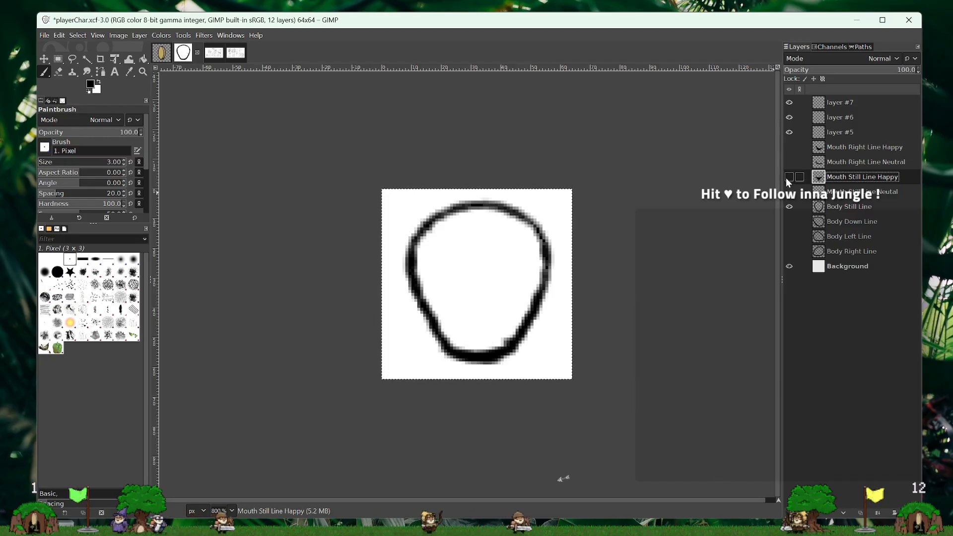
- Create a transparent layer above Mouth Still Line Happy and name it Mouth Still Line Sad
right_click(848, 179)
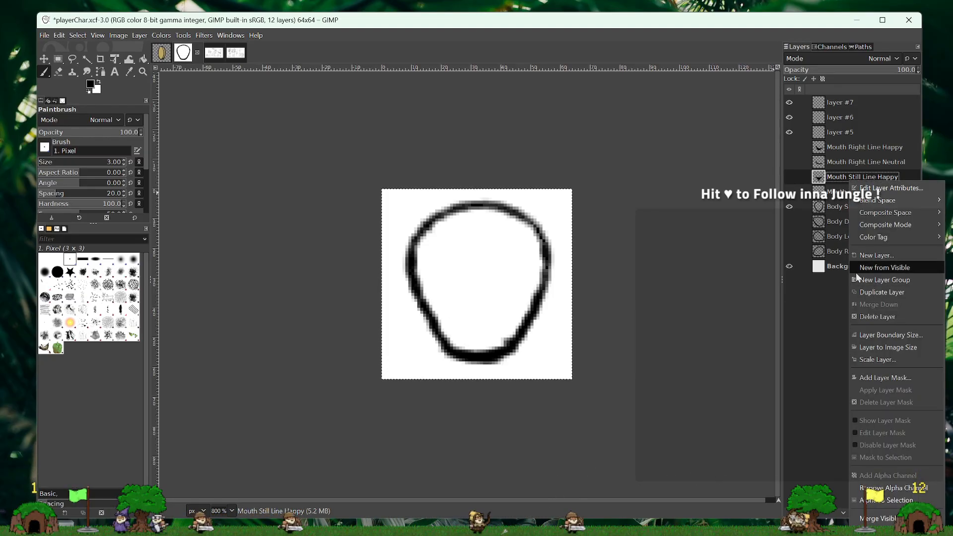
left_click(864, 256)
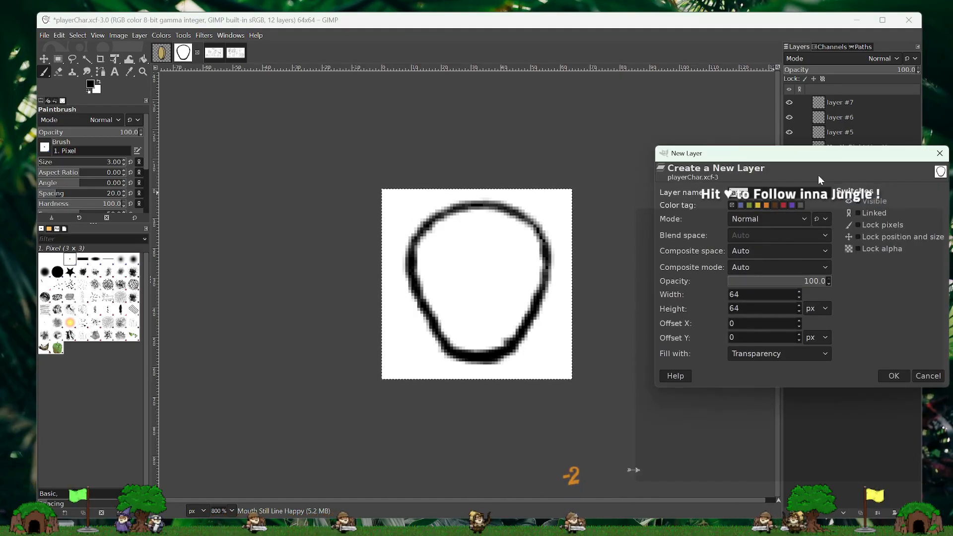
left_click(896, 376)
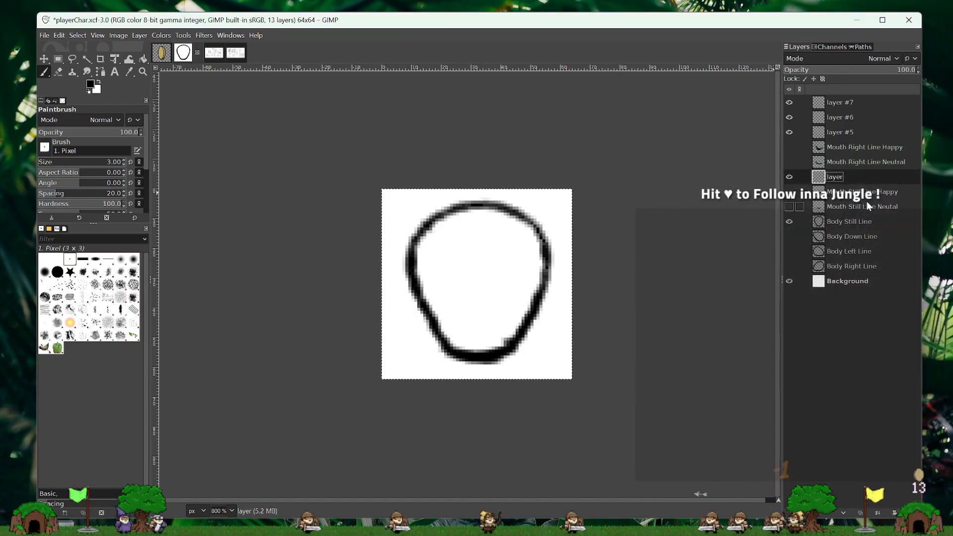
double_click(839, 176)
type("Mouth")
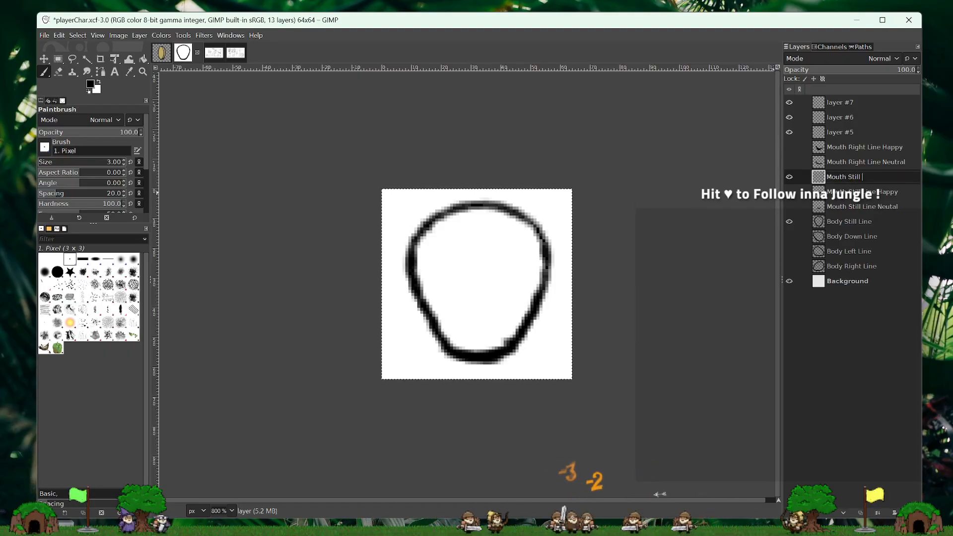
type(" Still Line Sad")
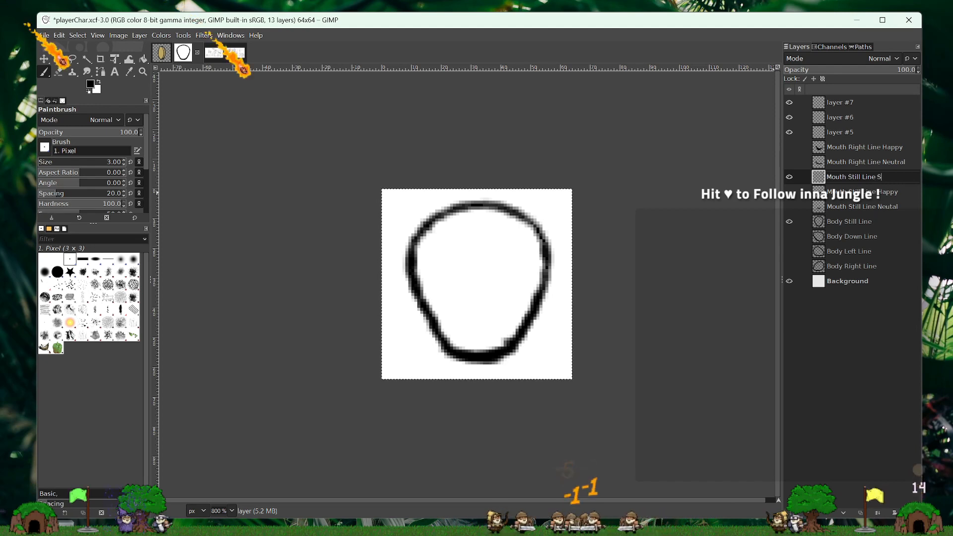
key("Return")
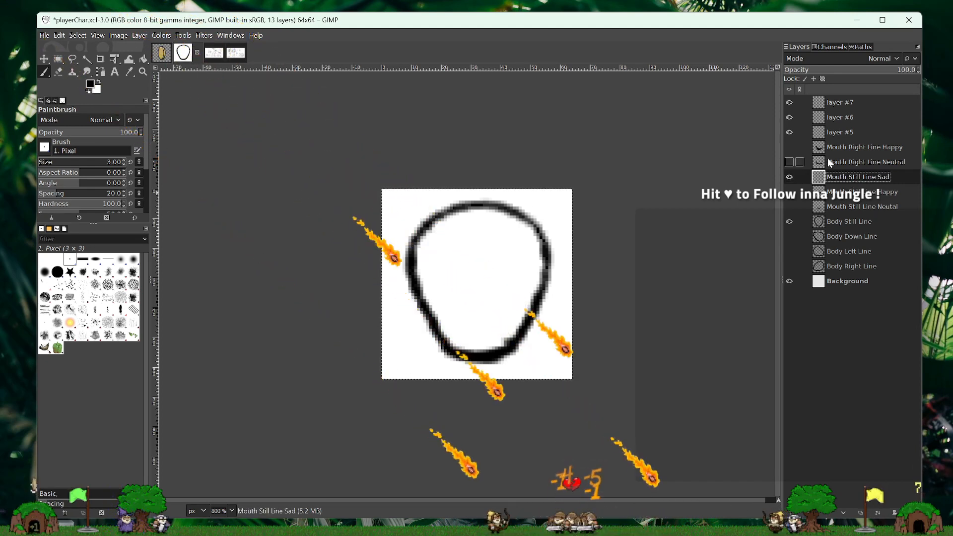
- Try a thick frown with a short mark beneath it, using the neutral still mouth as a guide, and undo the strokes
left_click(789, 207)
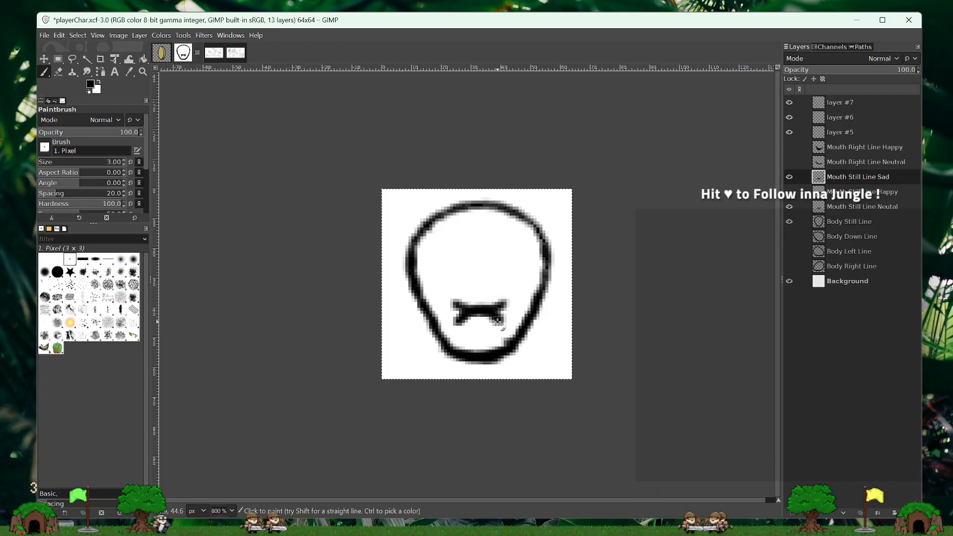
left_click(789, 206)
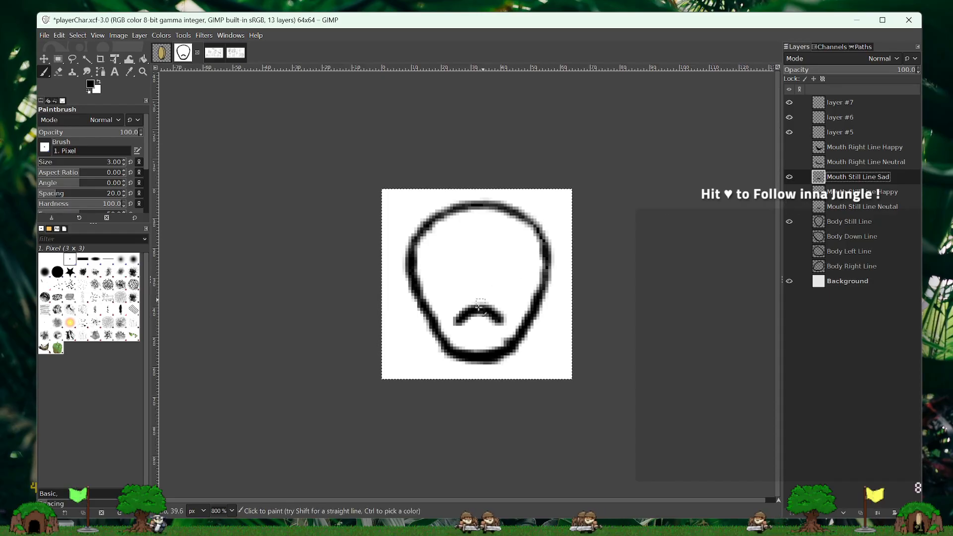
left_click(479, 328)
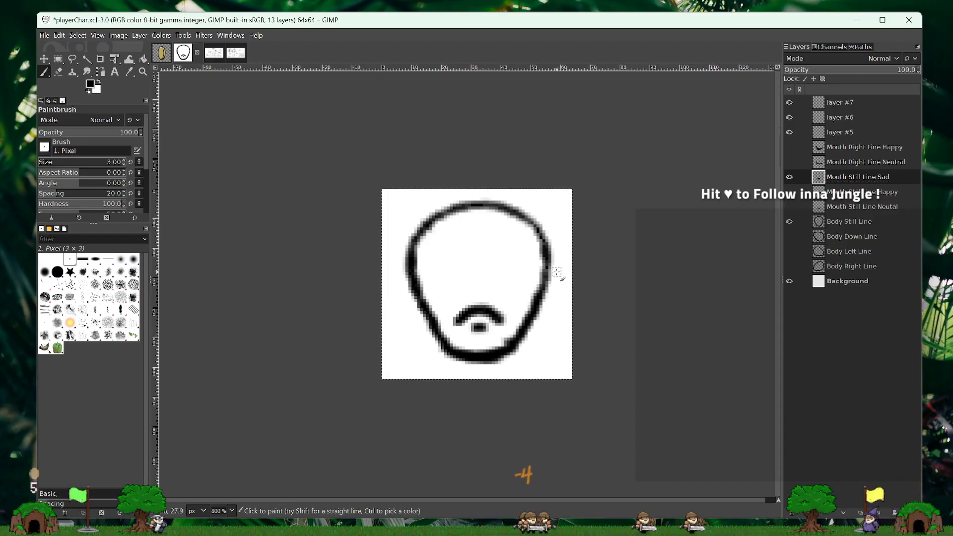
key("ctrl+z")
key("ctrl+z")
key("ctrl+z")
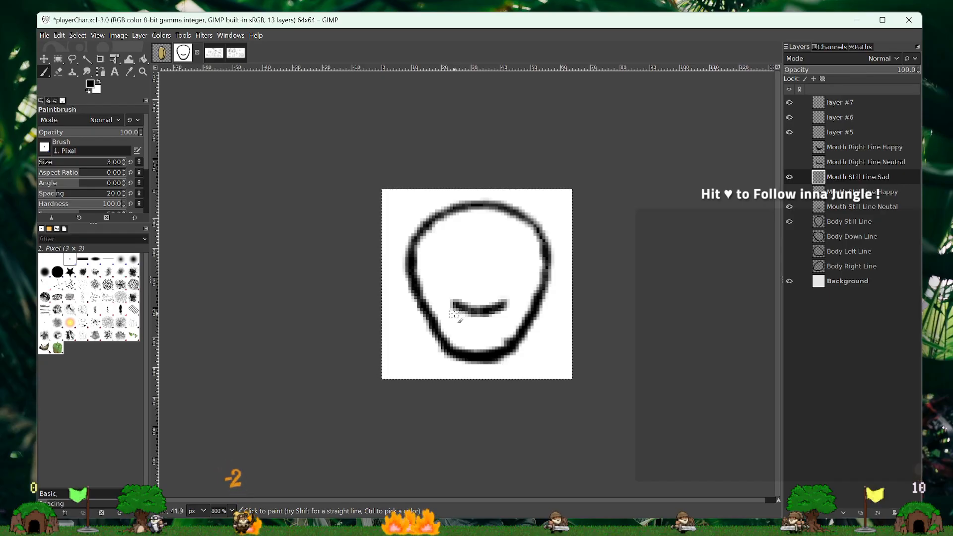
- Try a wide, shallow frown on the sad mouth layer, preview it at 100 % zoom without the neutral mouth, and remove it
mouse_move(461, 317)
left_mouse_down()
mouse_move(483, 310)
mouse_move(505, 317)
left_mouse_up()
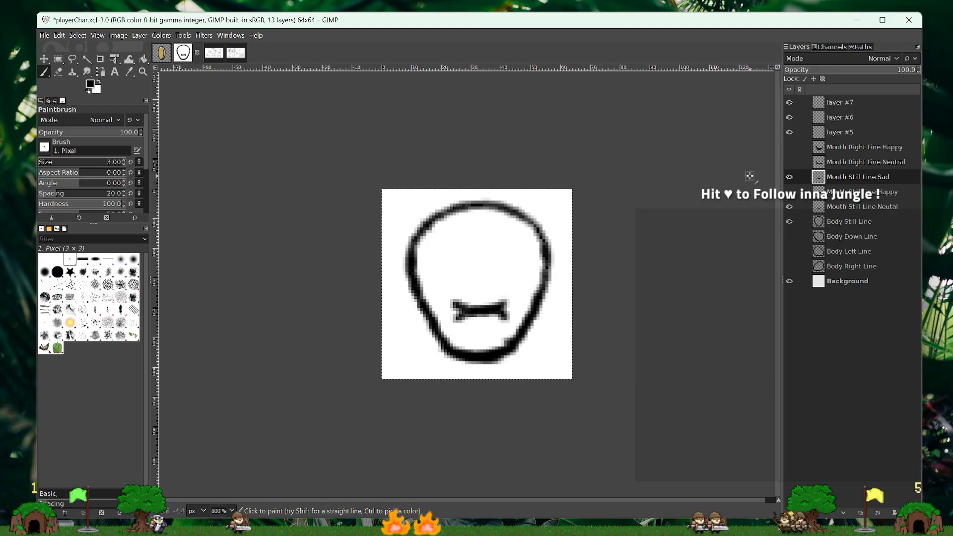
left_click(788, 208)
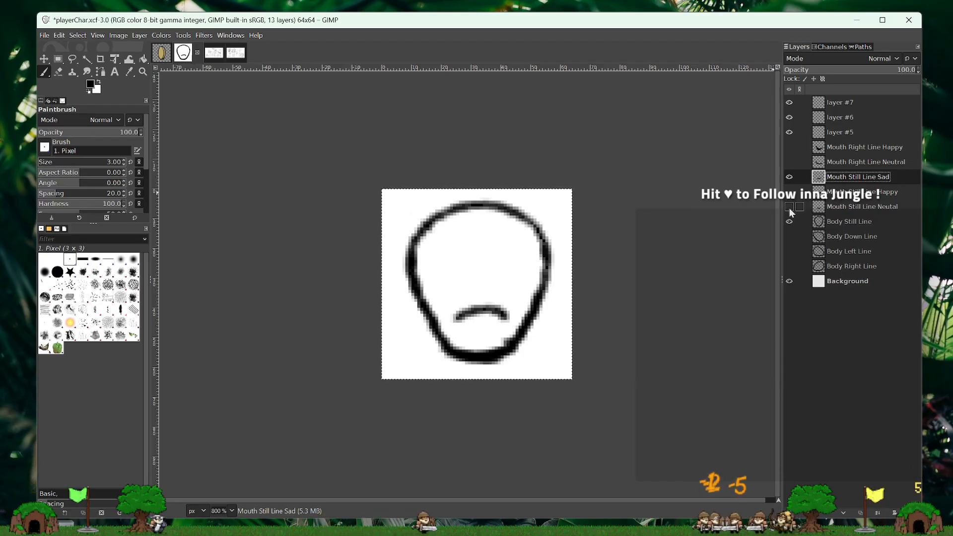
left_click(231, 511)
left_click(228, 461)
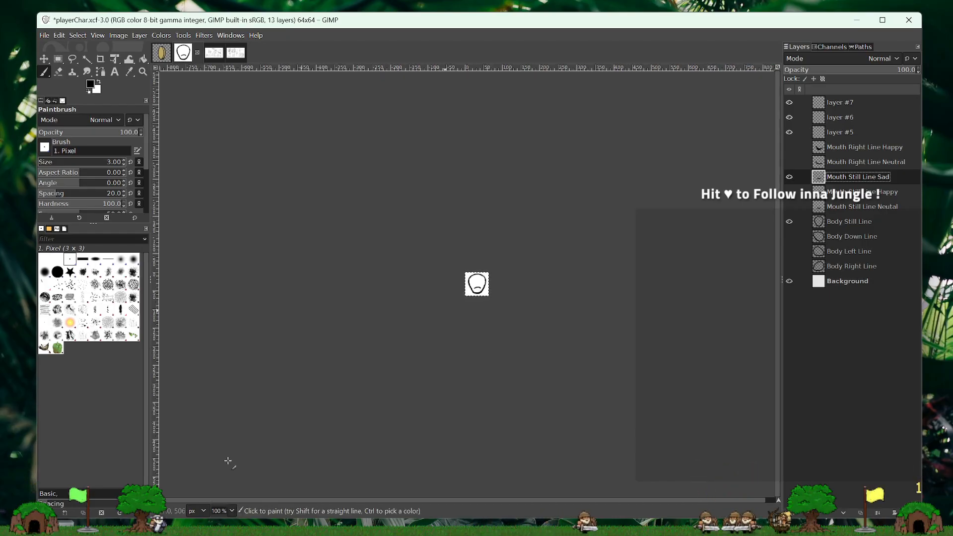
left_click(232, 511)
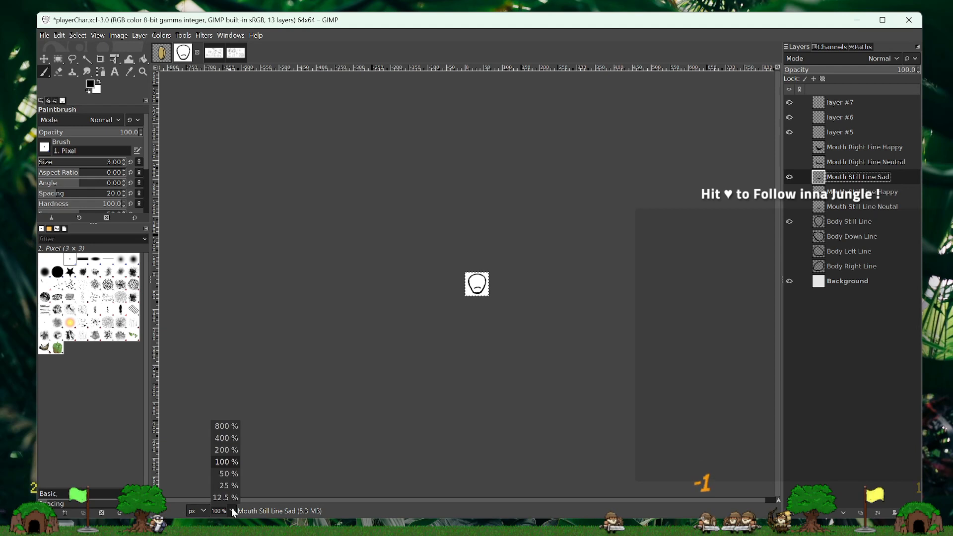
left_click(231, 426)
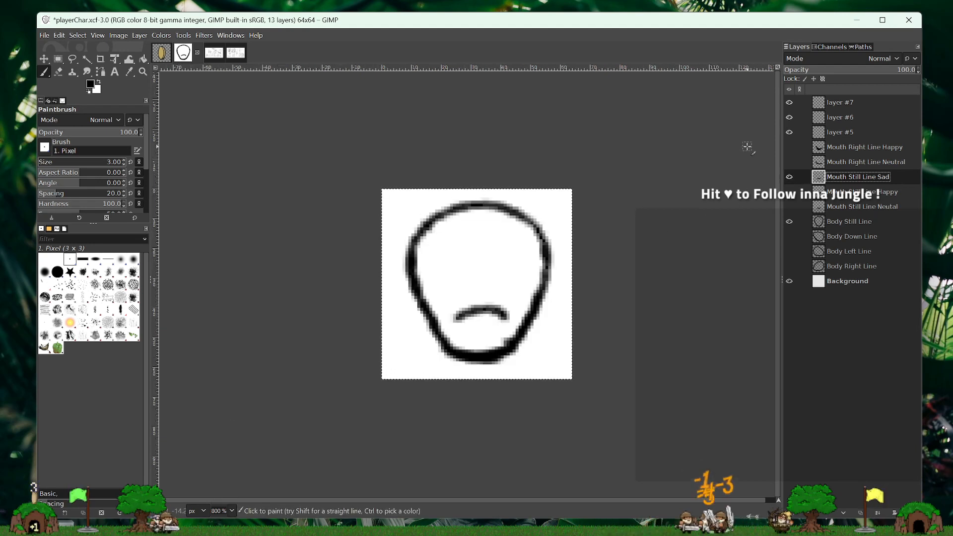
key("Delete")
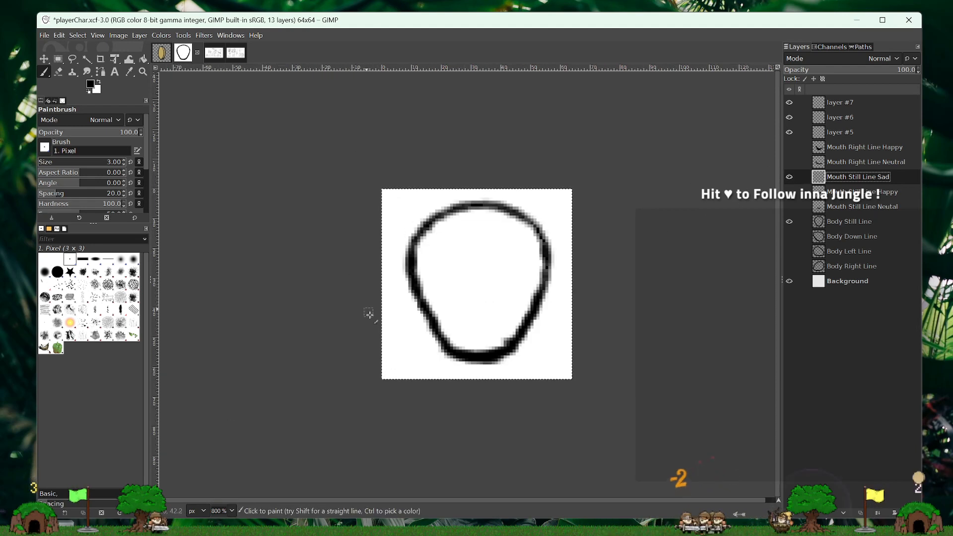
key("ctrl+z")
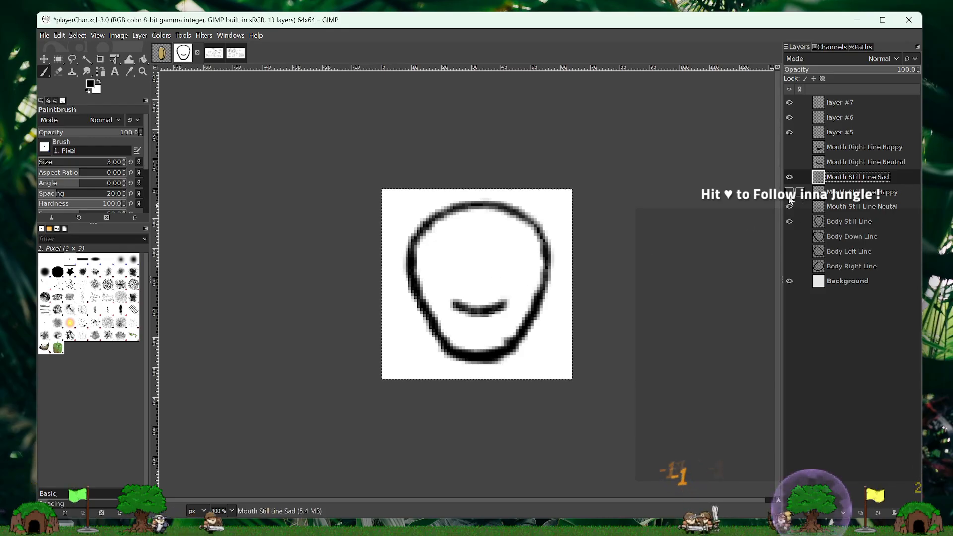
- Show the happy still mouth instead of the neutral one to examine it at 100 % zoom, then hide it
left_click(789, 204)
left_click(789, 192)
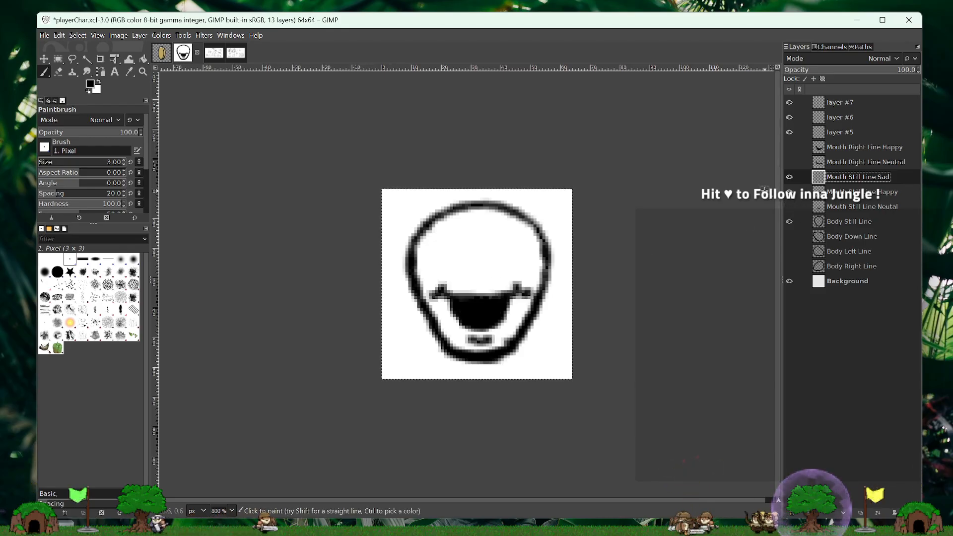
left_click(232, 511)
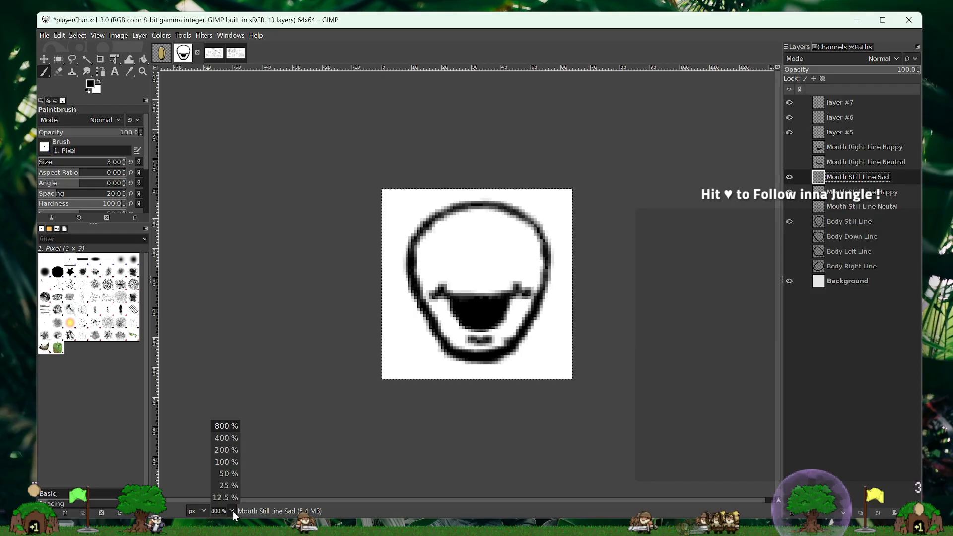
left_click(233, 462)
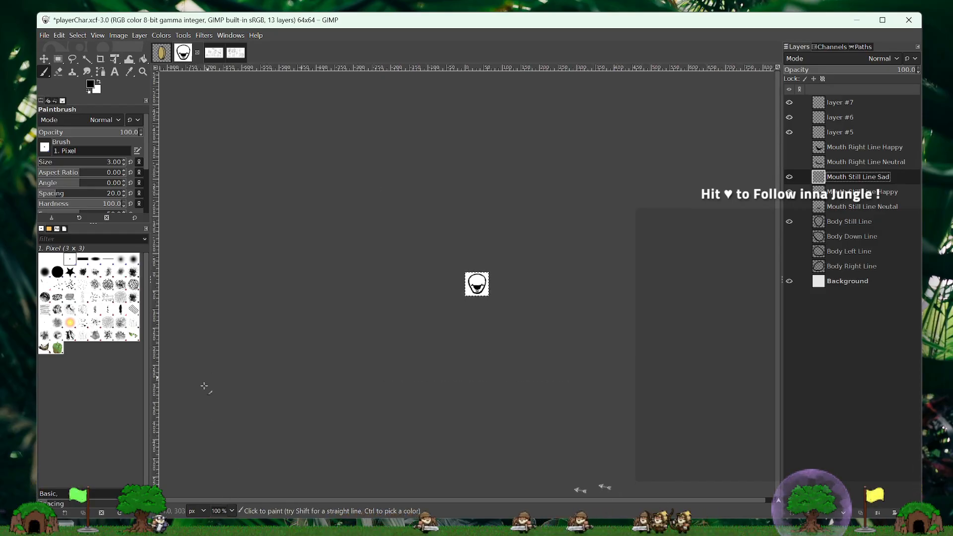
left_click(232, 510)
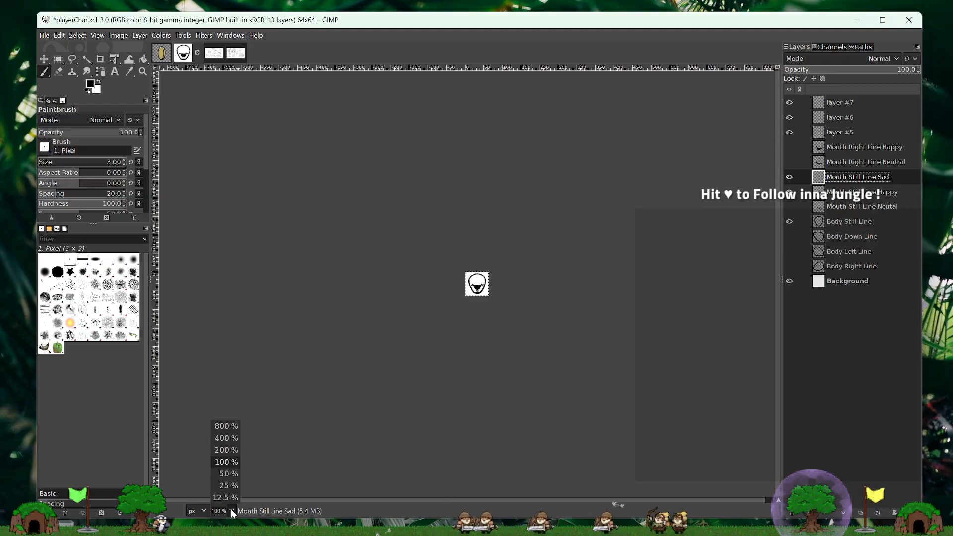
left_click(234, 426)
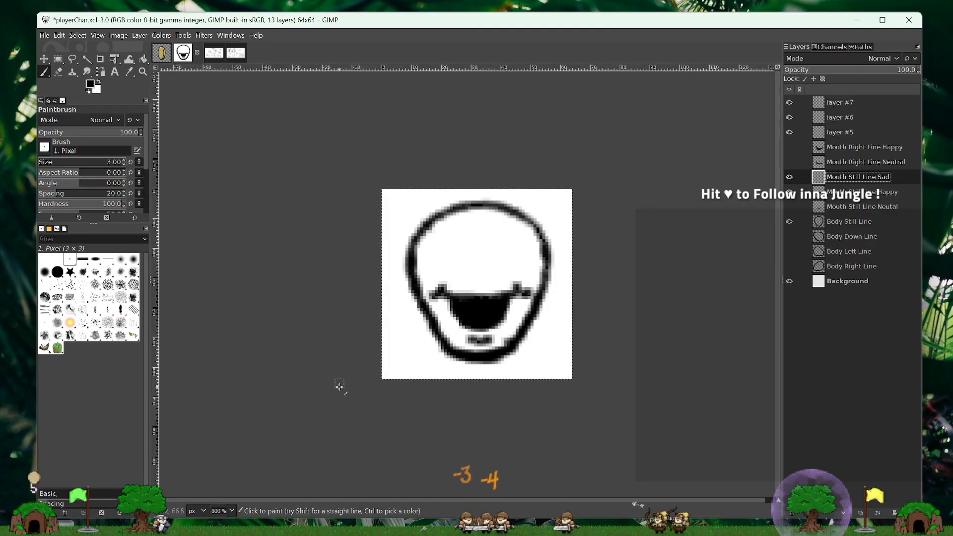
left_click(789, 192)
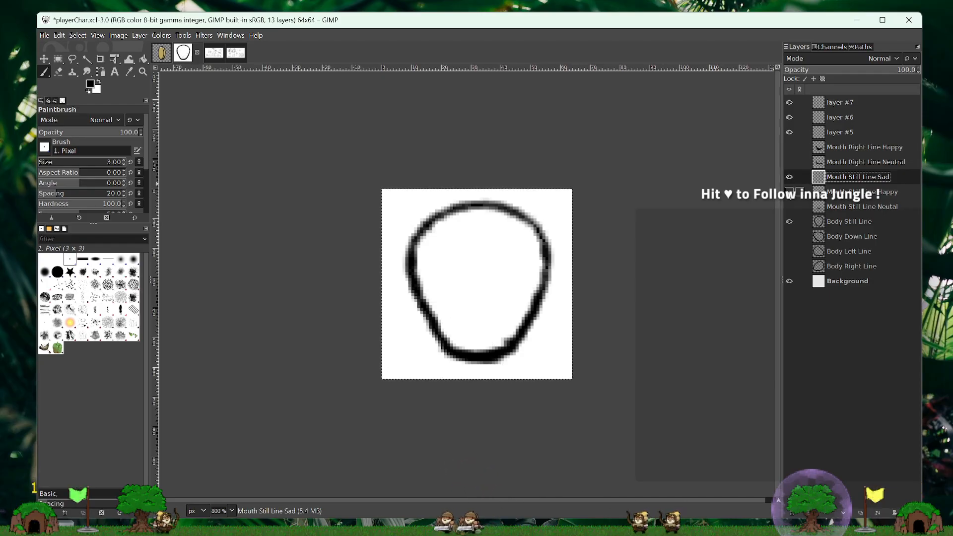
- Paint a narrow frown on the sad mouth layer using the neutral mouth as a guide, then clear it and repaint a rounder arch
left_click(790, 206)
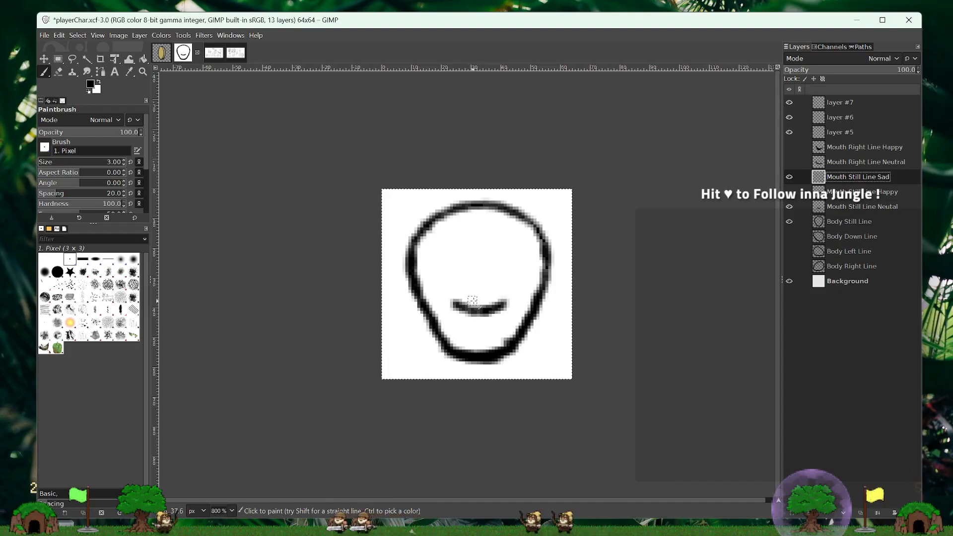
mouse_move(498, 325)
left_mouse_down()
mouse_move(488, 311)
mouse_move(460, 327)
left_mouse_up()
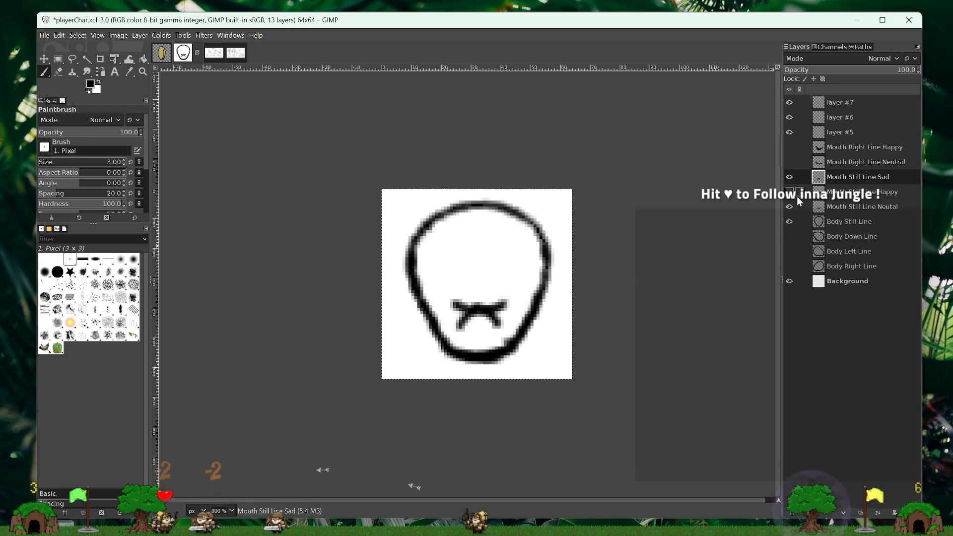
left_click(790, 206)
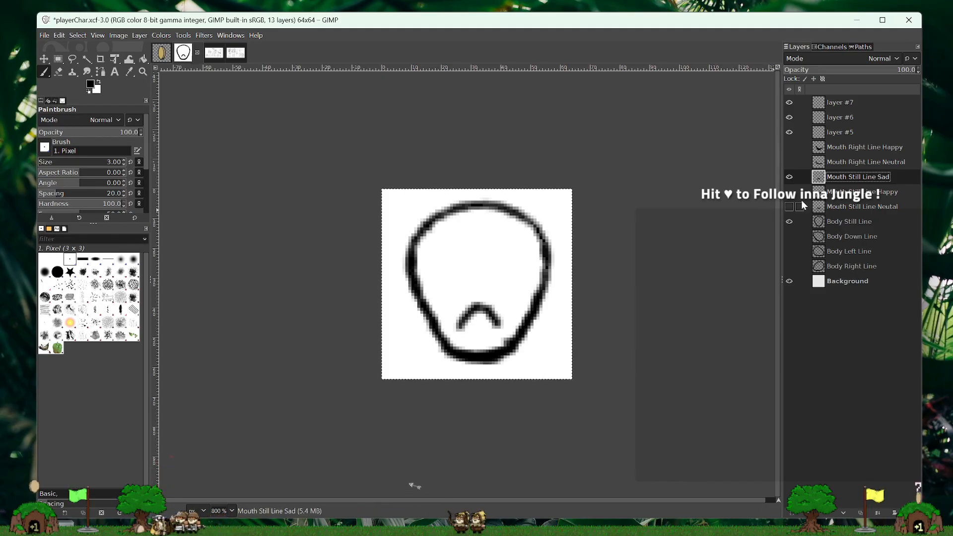
key("Delete")
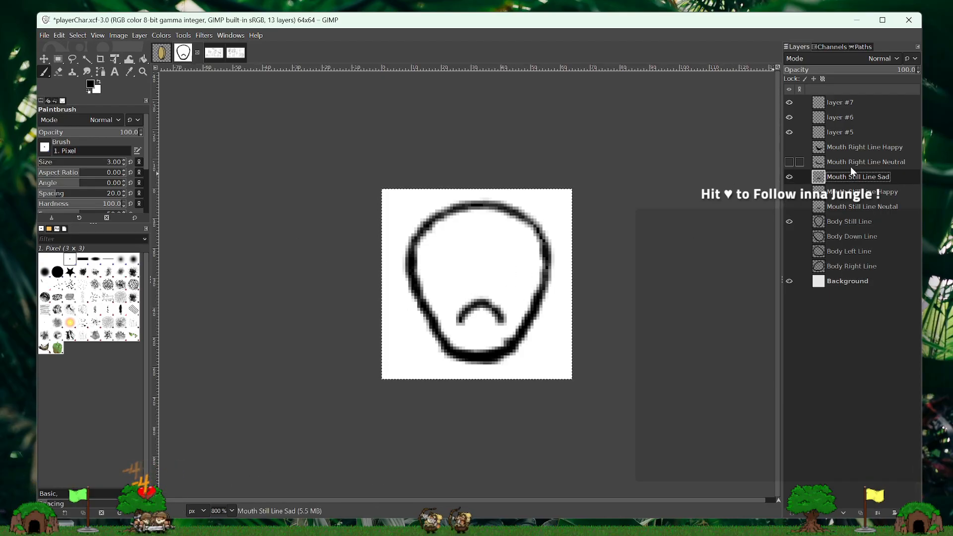
- Check the sad still mouth, then view the neutral right mouth over the right and down bodies, leaving every body layer hidden
left_click(789, 207)
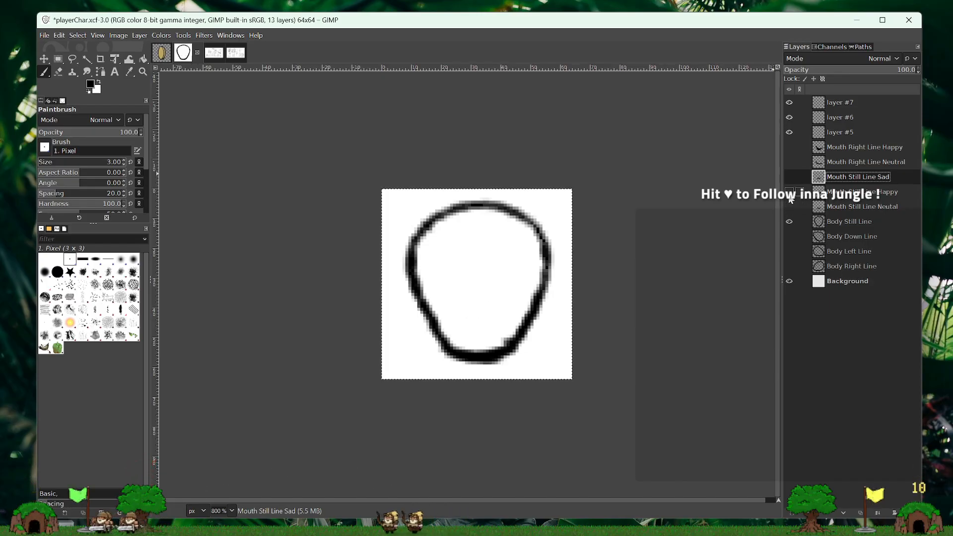
left_click(790, 193)
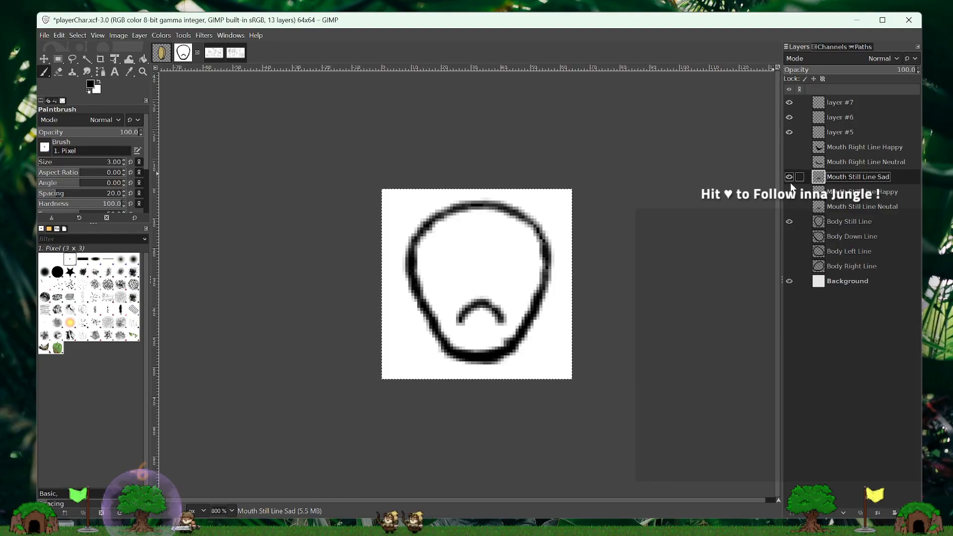
left_click(791, 182)
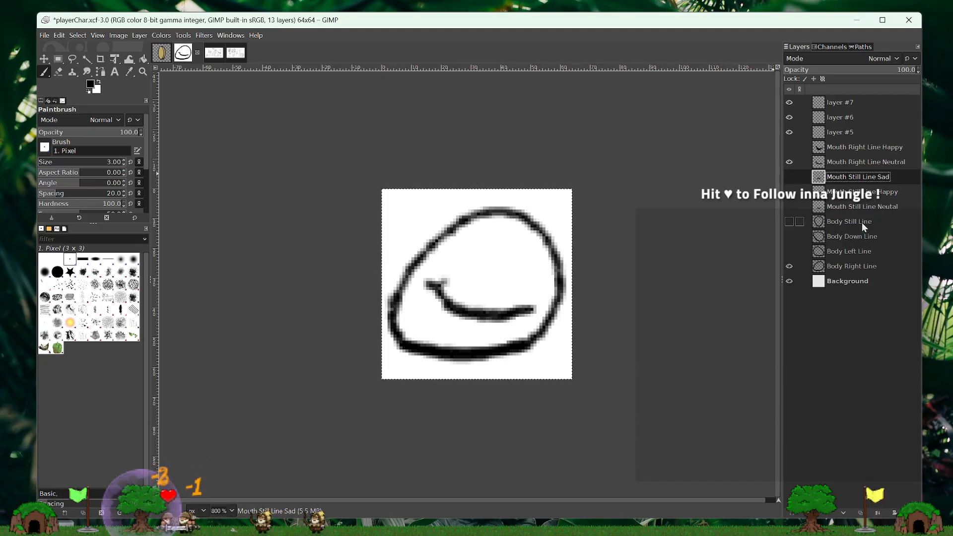
left_click(853, 236)
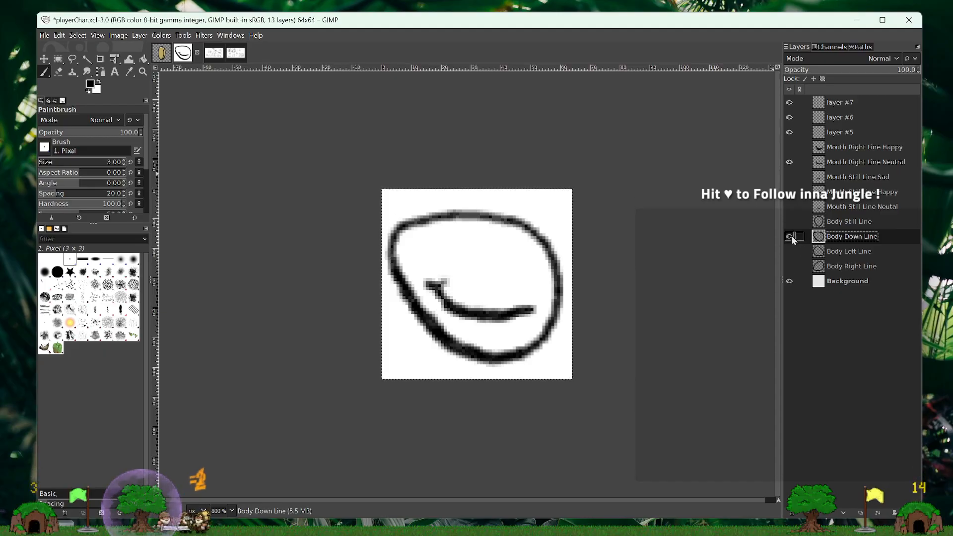
left_click(790, 266)
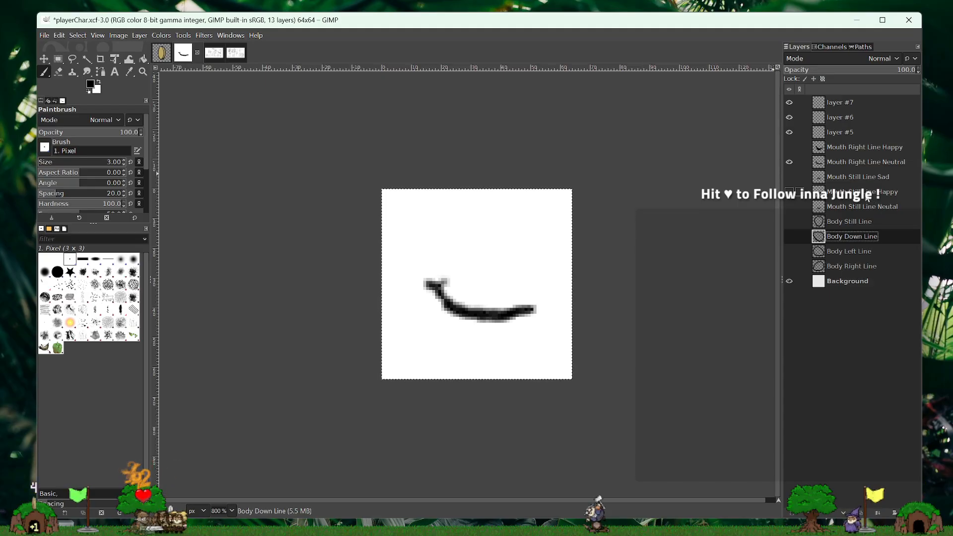
- Delete the Mouth Right Line Happy layer and add a new transparent layer above Mouth Right Line Neutral
left_click(849, 147)
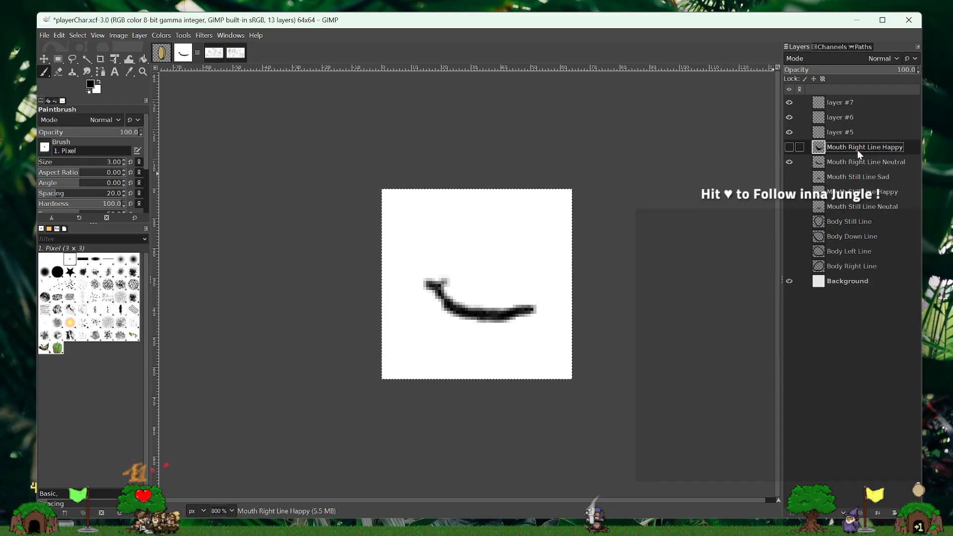
left_click_drag(859, 153, 892, 476)
left_click_drag(912, 512, 912, 512)
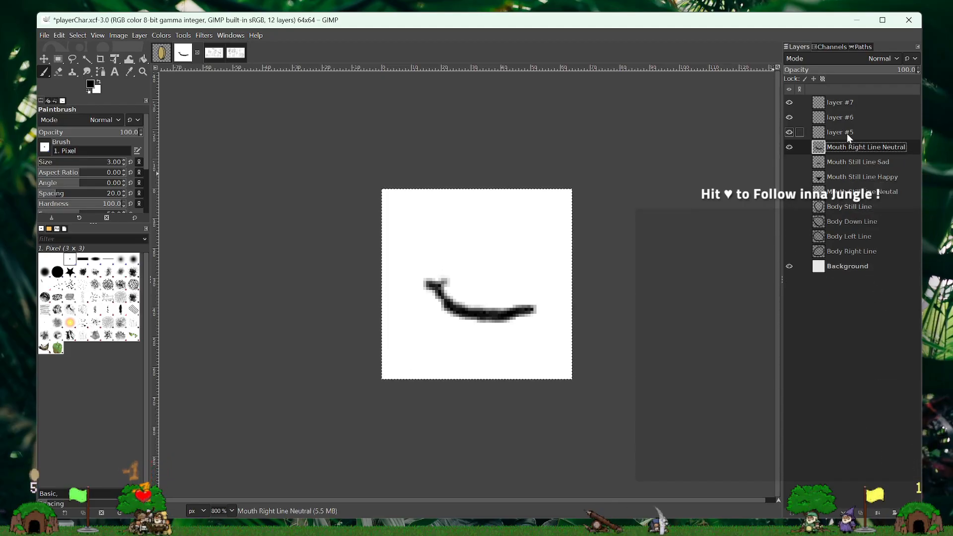
left_click(790, 513)
key("Return")
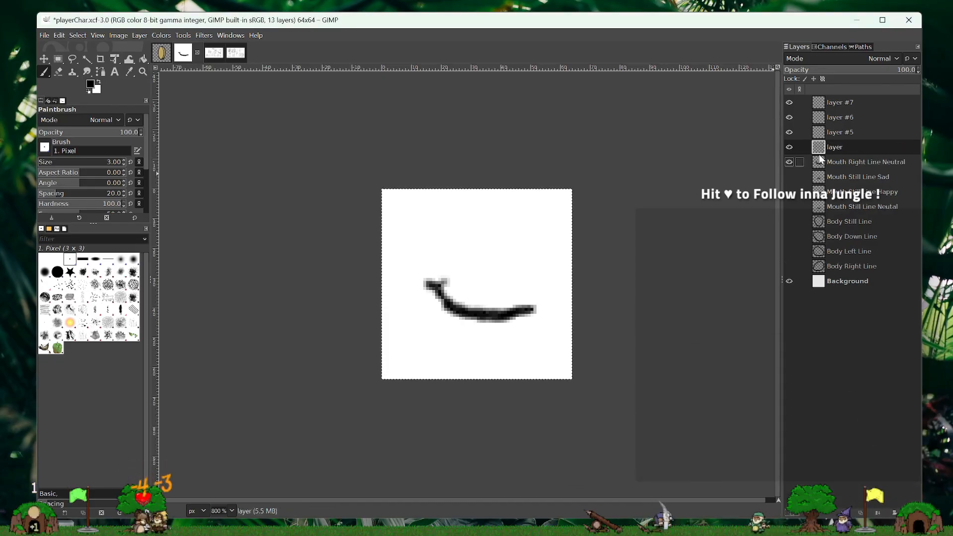
- Add another new transparent layer above the unnamed one over Mouth Right Line Neutral and save playerChar.xcf
left_click(791, 515)
key("Return")
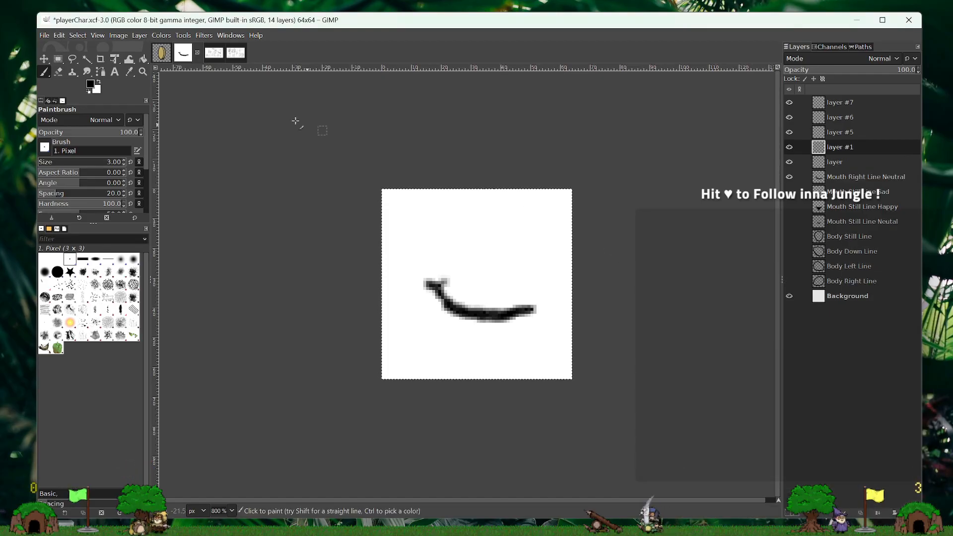
left_click(44, 36)
left_click(168, 129)
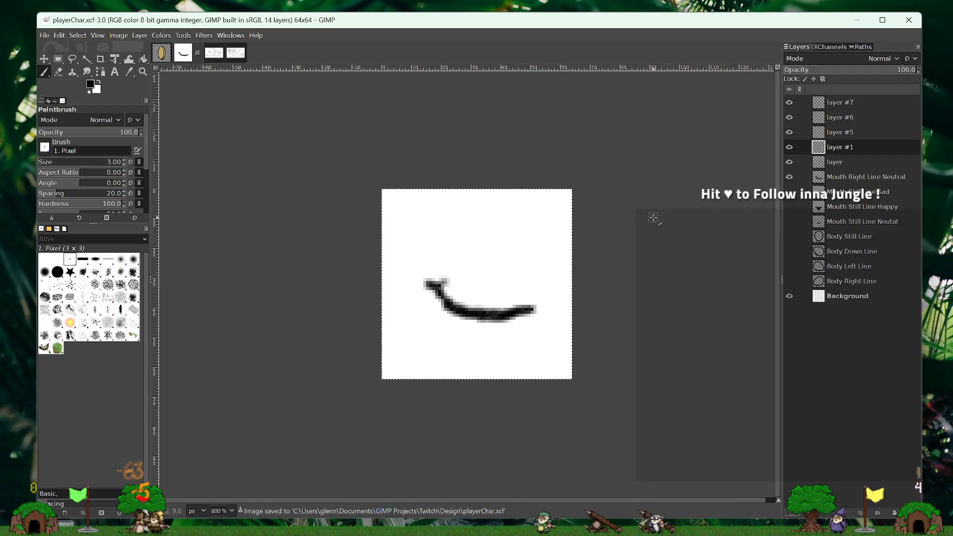
key("ctrl+q")
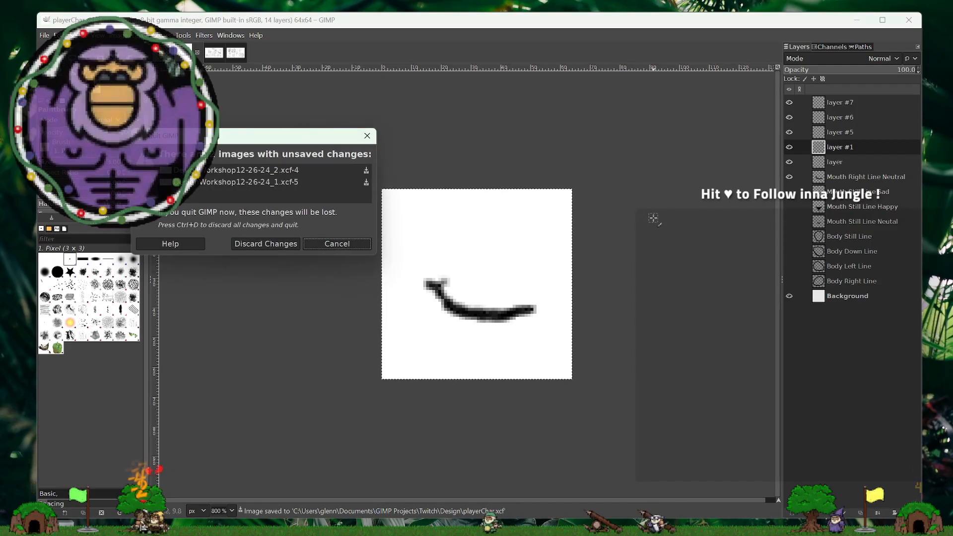
left_click(318, 245)
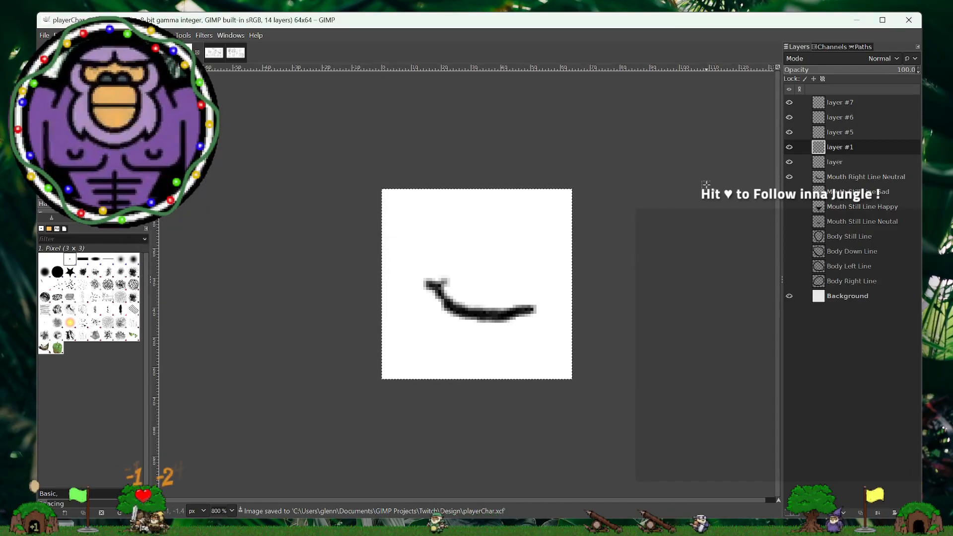
- Tick off MOUTH in the design workshop checklist, look over the design chat notes, and return to the player character image
key("ctrl+Tab")
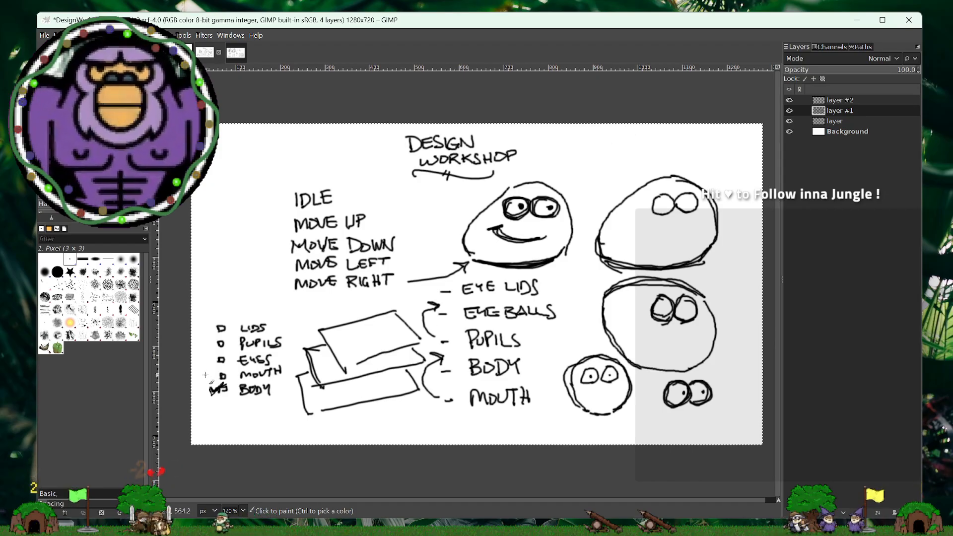
mouse_move(206, 374)
left_mouse_down()
mouse_move(217, 368)
mouse_move(208, 377)
left_mouse_up()
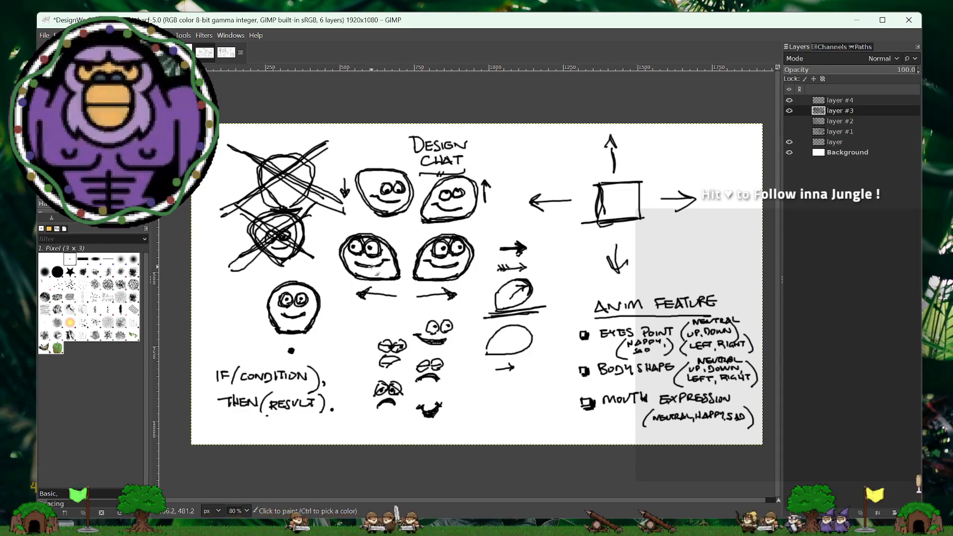
left_click(185, 52)
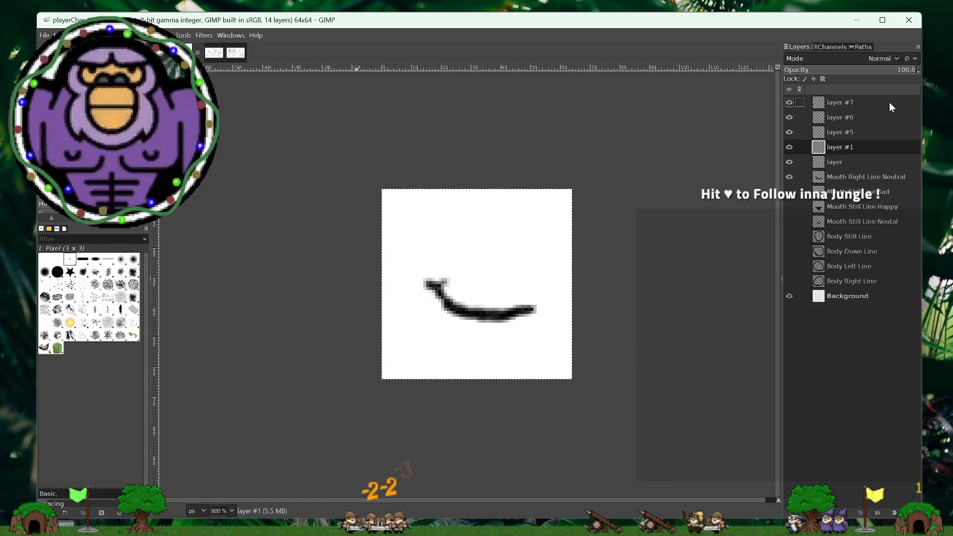
- Rename the layer directly above Mouth Right Line Neutral as "Eyes Right Line"
double_click(838, 160)
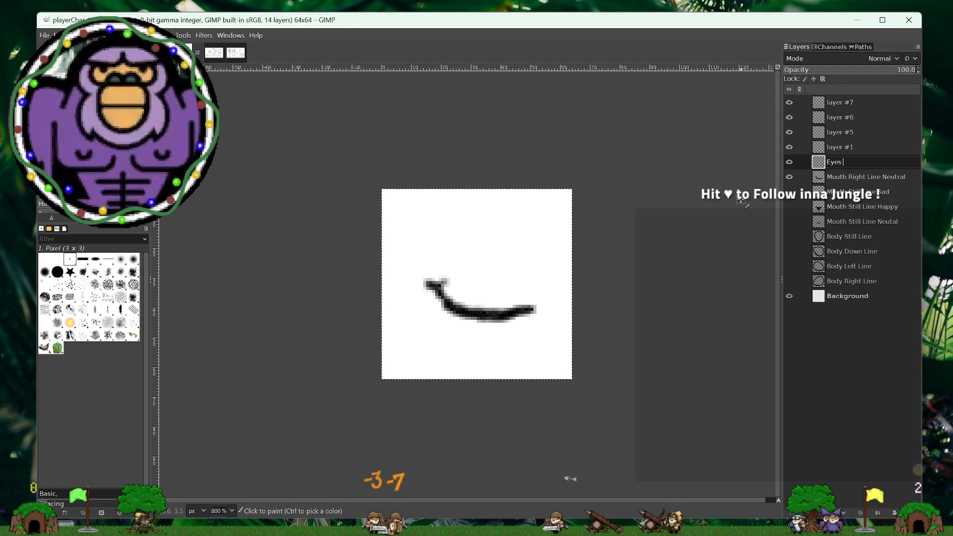
type("Eyes")
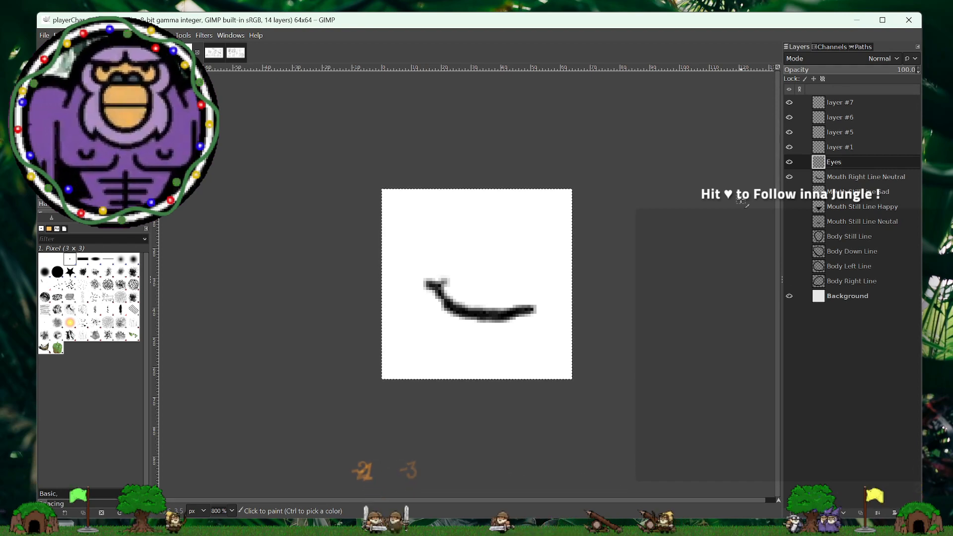
type(" R")
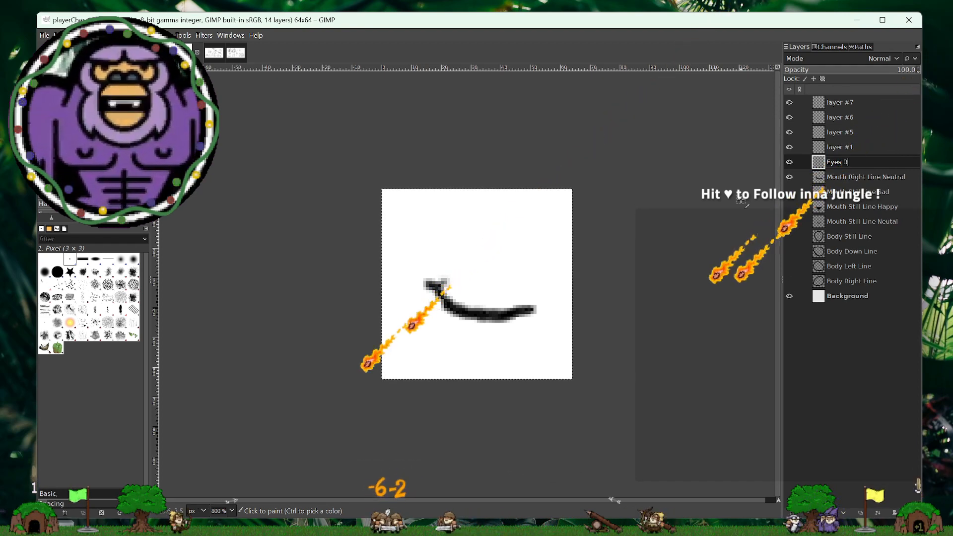
type("ight Line")
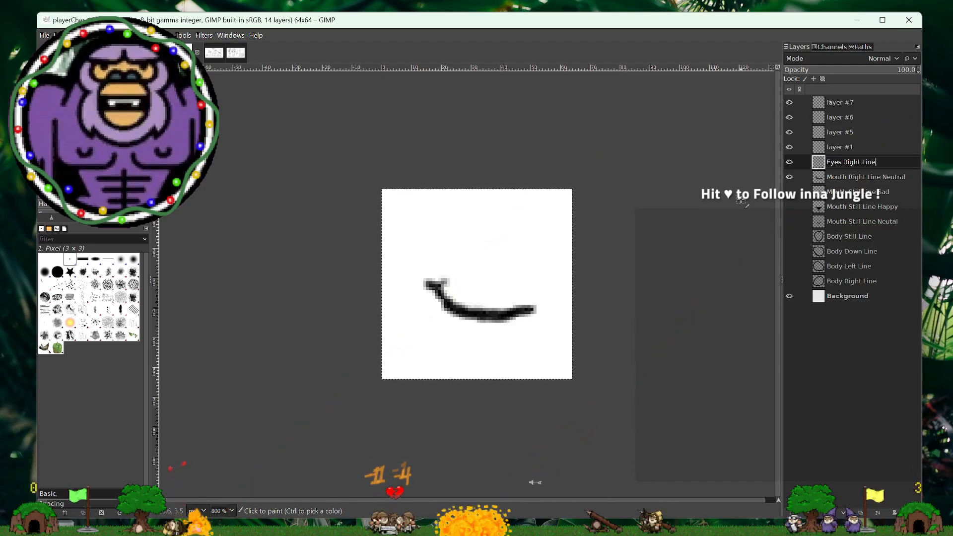
key("Return")
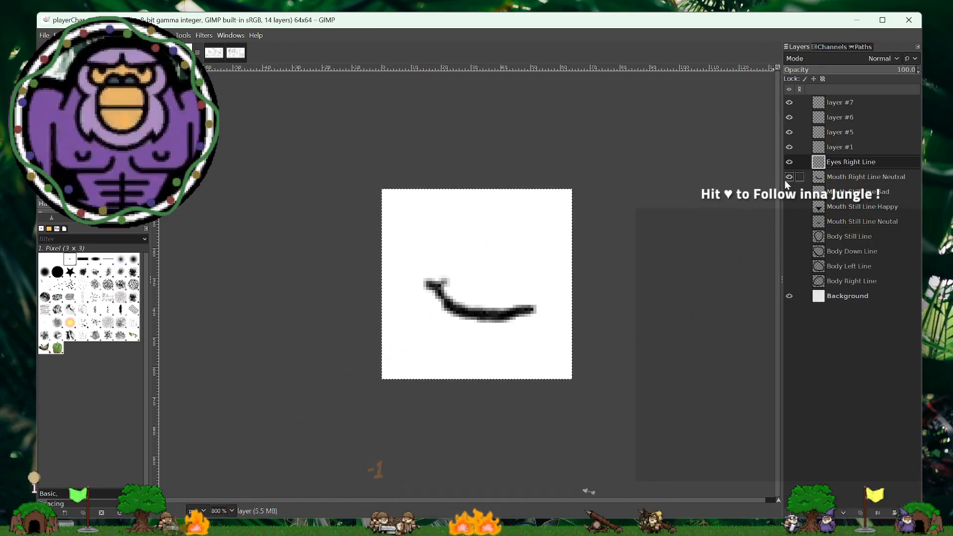
- Show the right body with the neutral right mouth as a guide, and check the eye sketches in the design workshop image
left_click(787, 179)
left_click(788, 282)
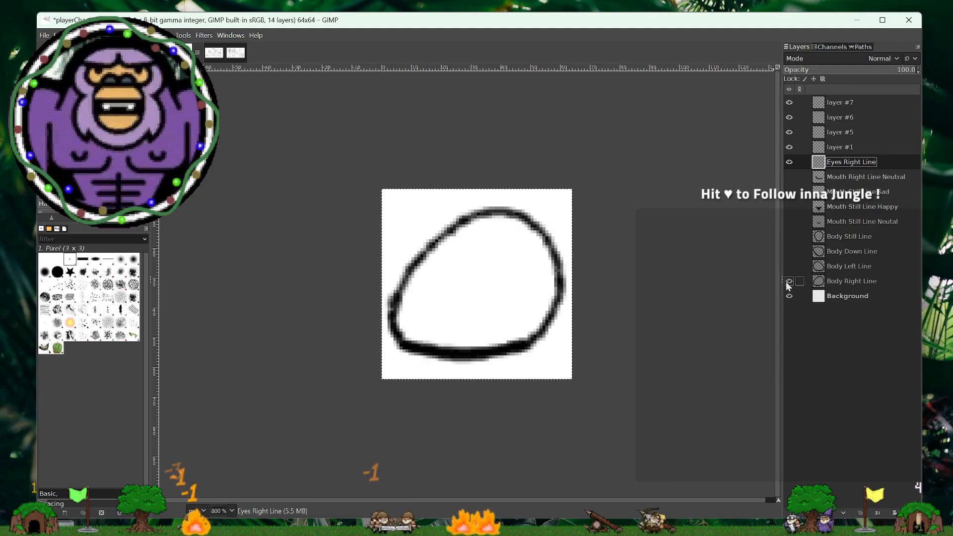
left_click(790, 179)
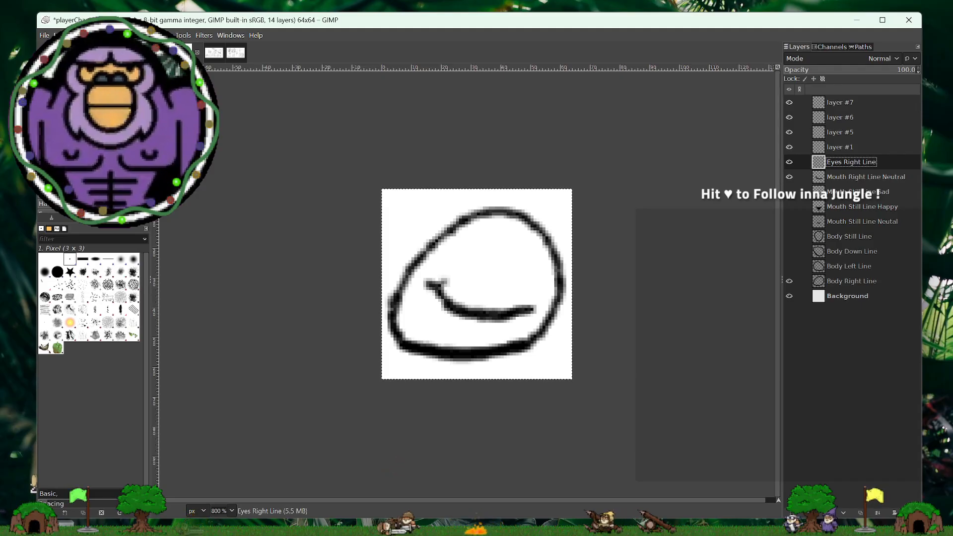
key("ctrl+q")
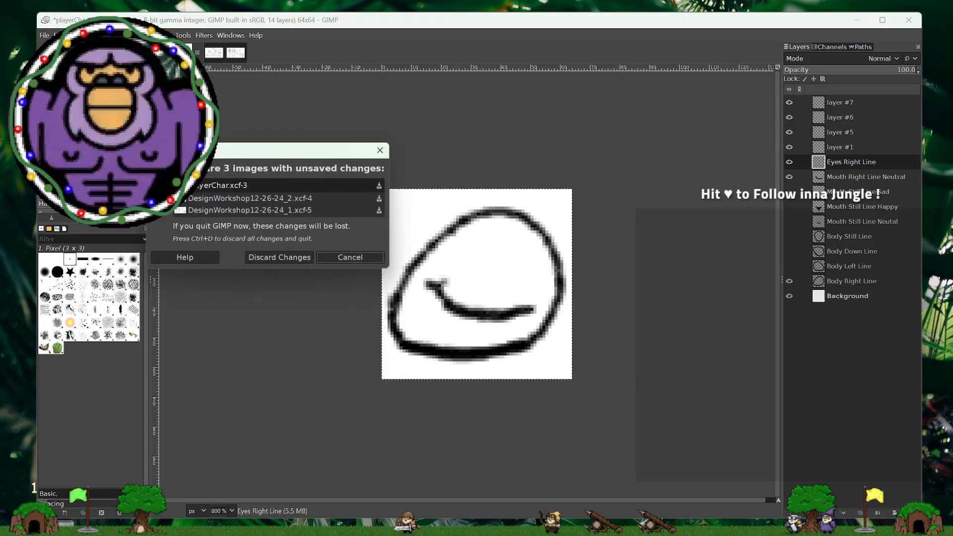
left_click(368, 258)
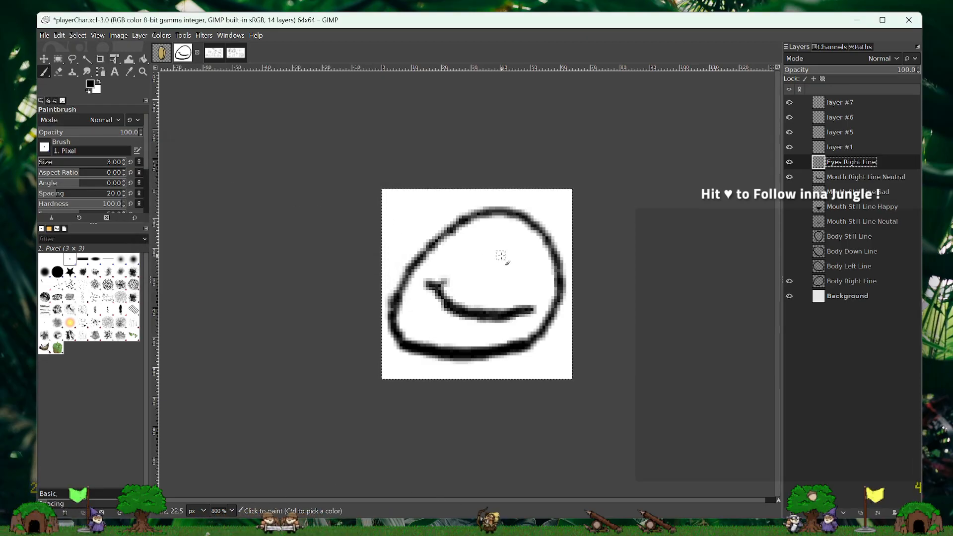
left_click(211, 54)
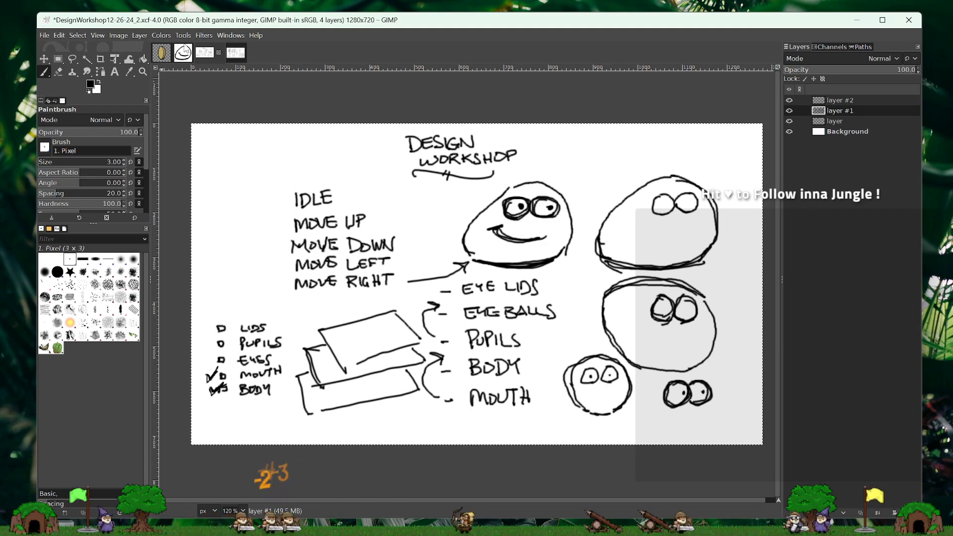
left_click(183, 52)
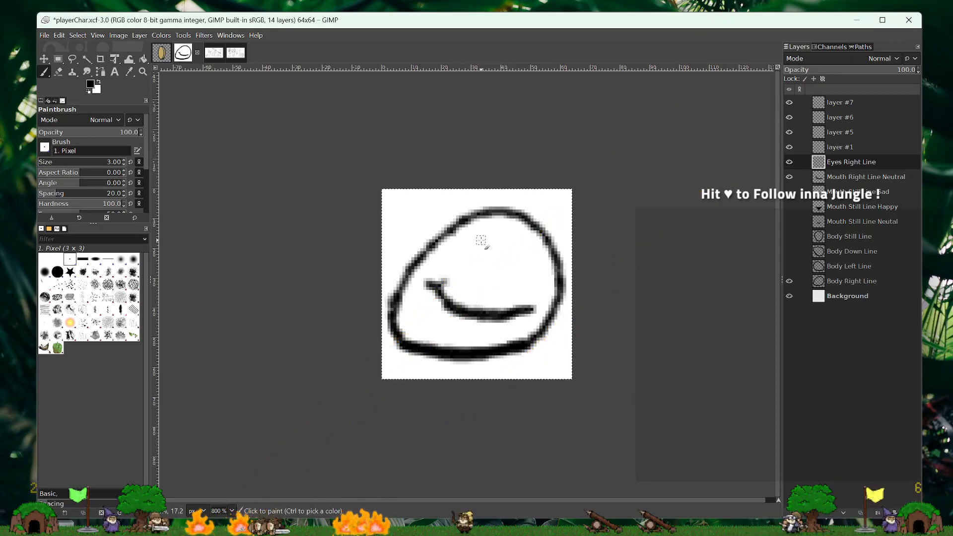
- Paint two adjoining round eyes on Eyes Right Line above the mouth, redoing the outer eye until it fits inside the body outline
mouse_move(483, 240)
left_mouse_down()
mouse_move(463, 258)
mouse_move(487, 282)
left_mouse_up()
mouse_move(481, 239)
left_mouse_down()
mouse_move(496, 238)
mouse_move(512, 268)
mouse_move(481, 276)
left_mouse_up()
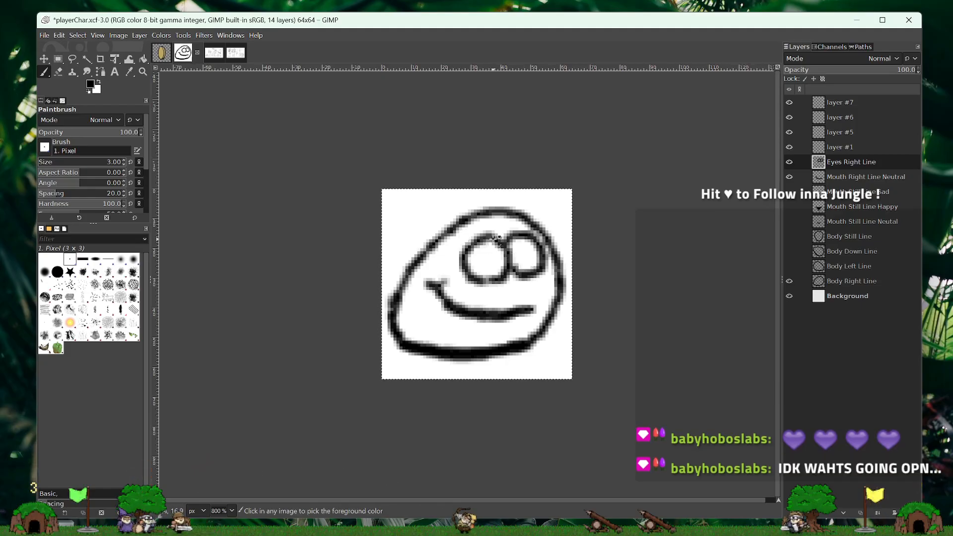
key("ctrl+z")
mouse_move(516, 236)
left_mouse_down()
mouse_move(532, 238)
mouse_move(526, 275)
mouse_move(510, 264)
left_mouse_up()
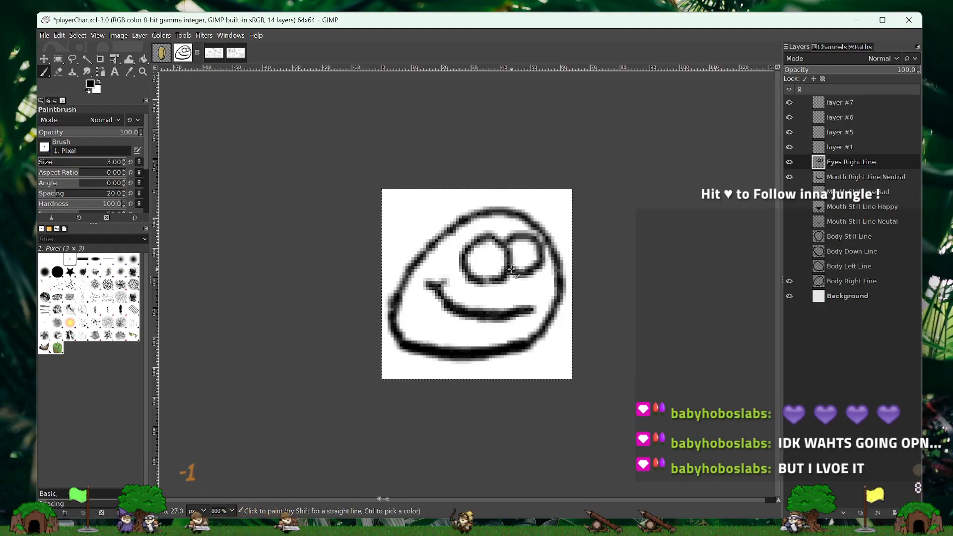
key("ctrl+z")
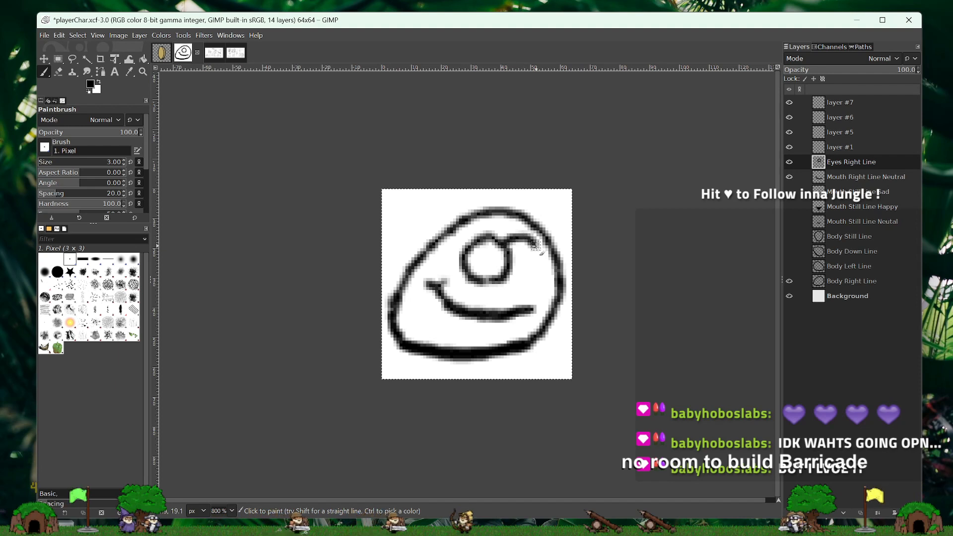
mouse_move(536, 245)
left_mouse_down()
mouse_move(546, 262)
mouse_move(530, 275)
left_mouse_up()
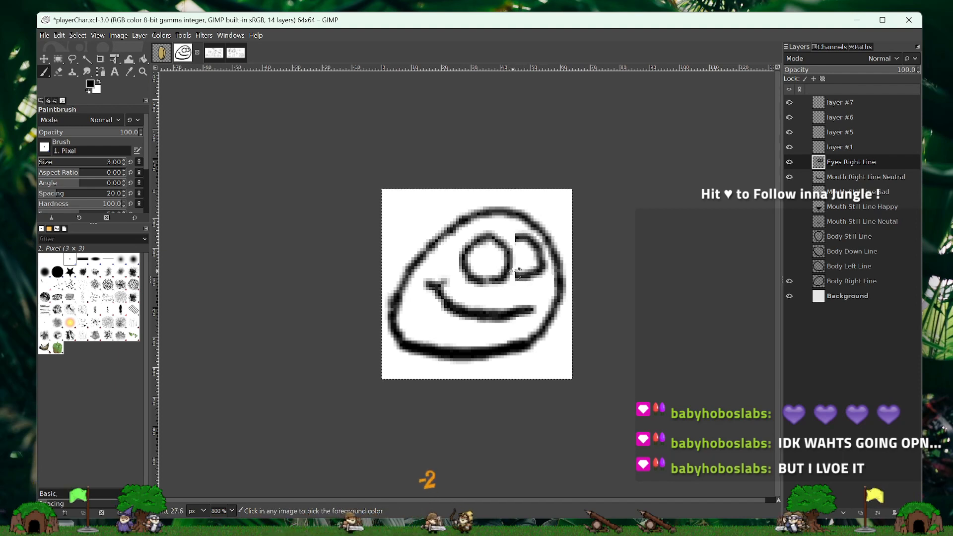
key("ctrl+z")
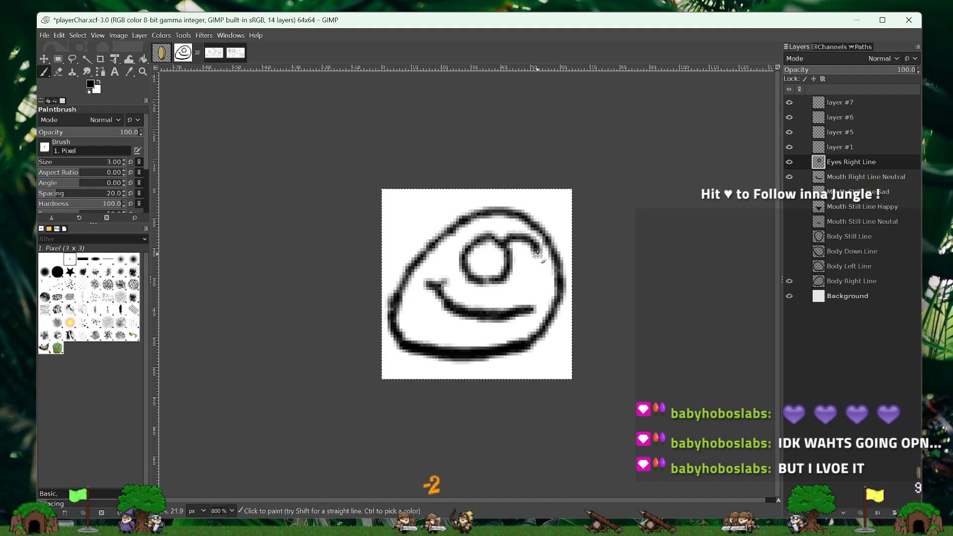
mouse_move(528, 239)
left_mouse_down()
mouse_move(533, 274)
mouse_move(511, 271)
left_mouse_up()
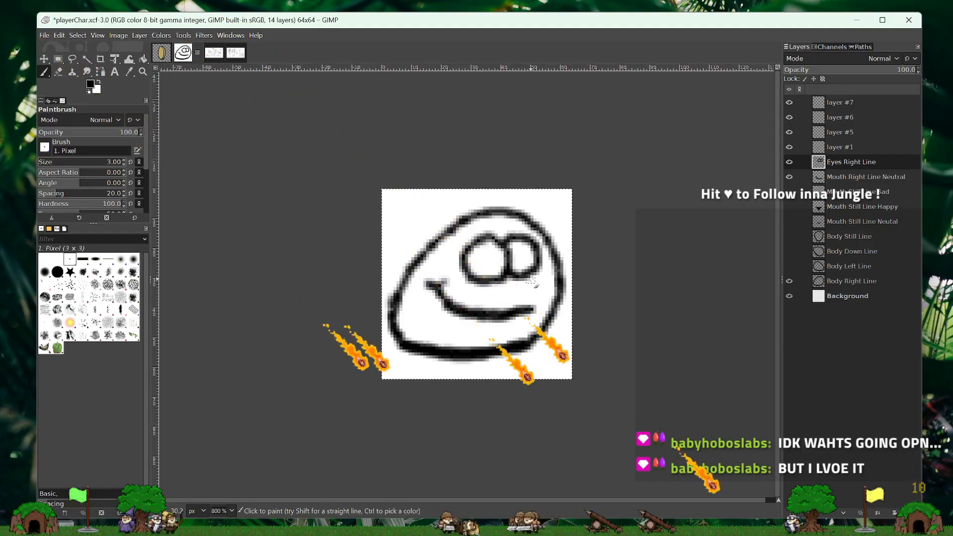
- Rename layer #1 above Eyes Right Line as "Eyes Still Line"
double_click(845, 147)
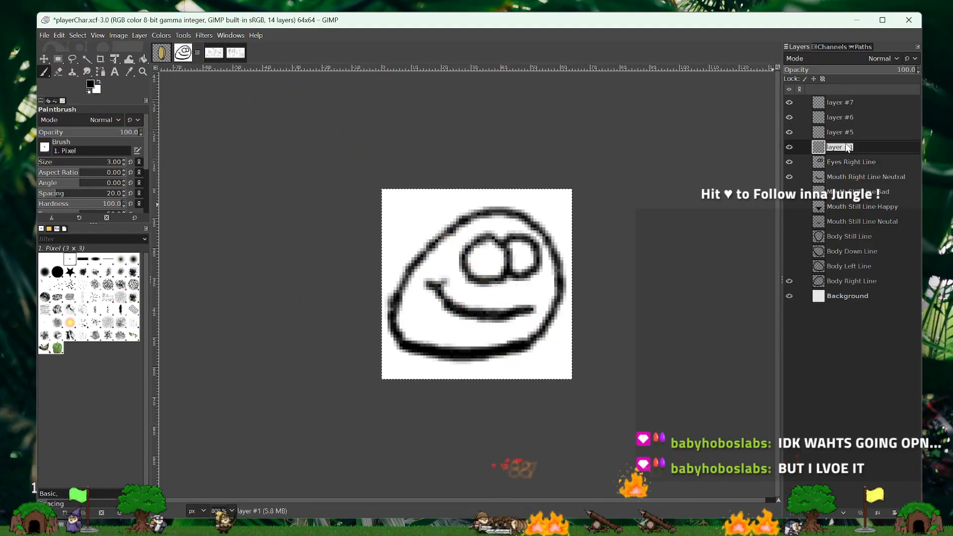
type("Eyes")
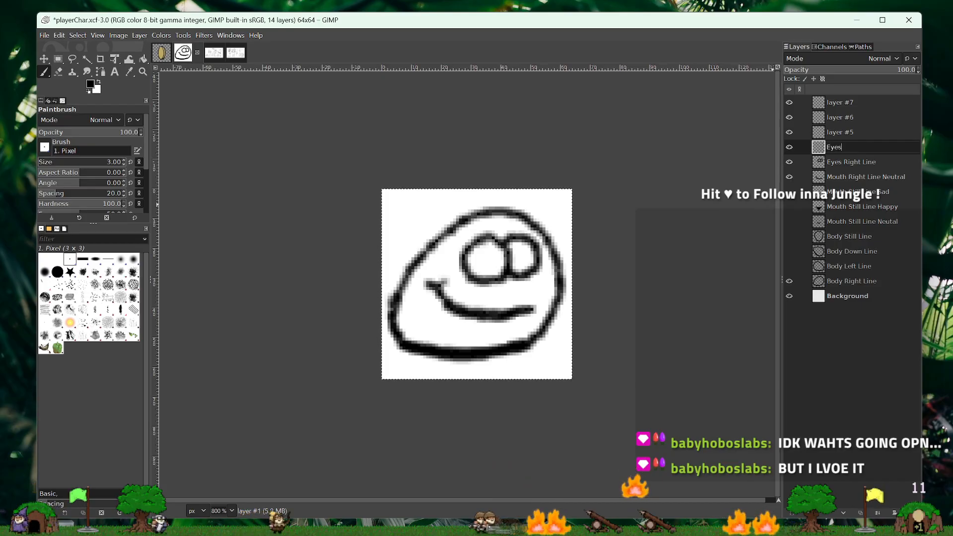
type(" Still Line")
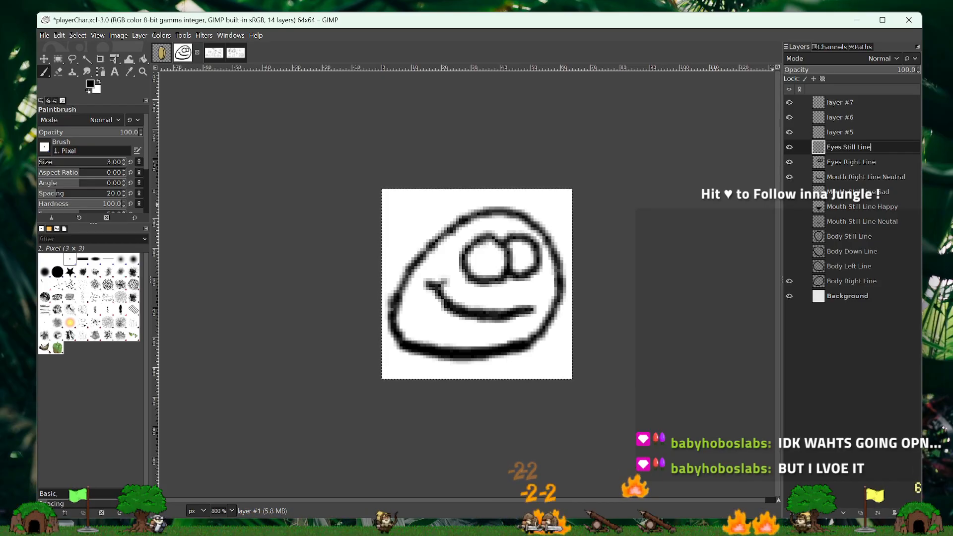
- Replace the visible right body and mouth with the still body and neutral still mouth, and fade Eyes Right Line as a guide
left_click(789, 177)
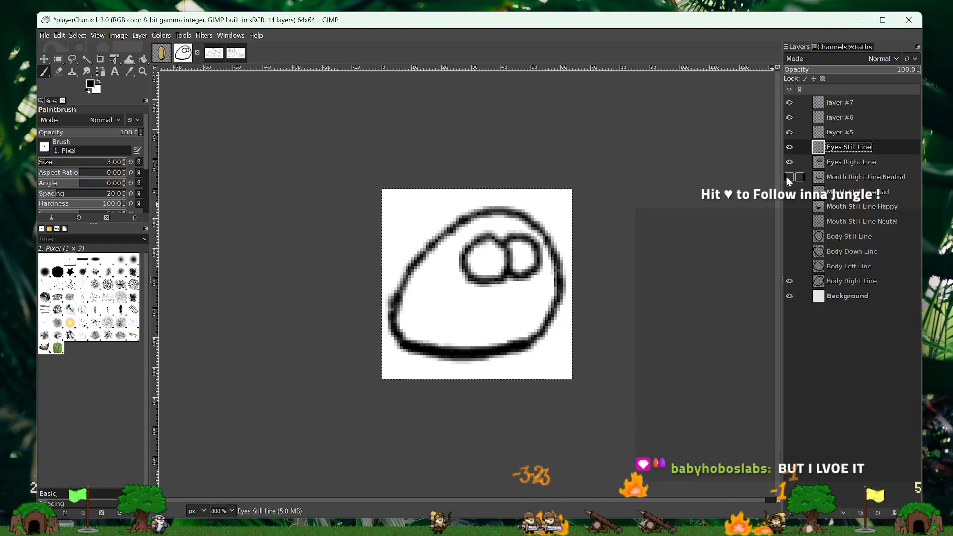
left_click(787, 164)
left_click(789, 281)
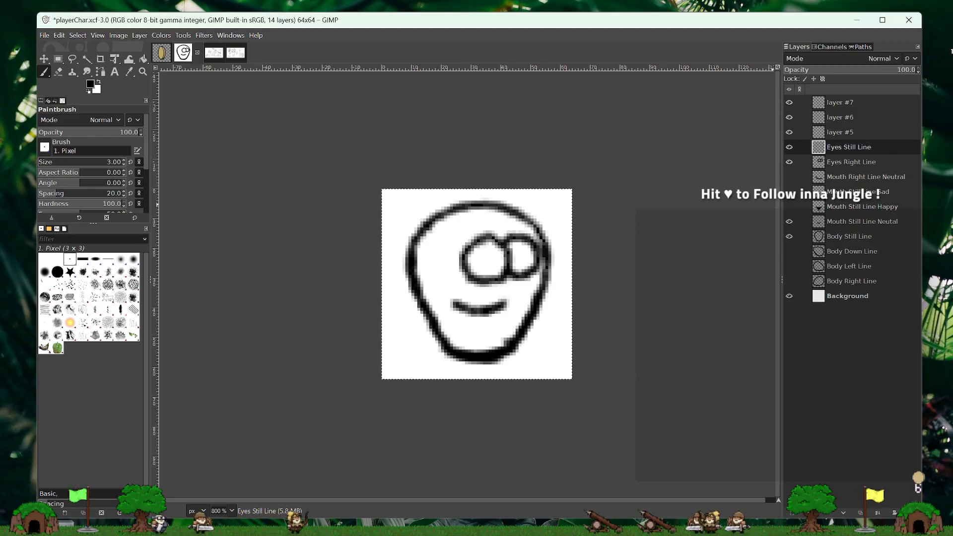
left_click(854, 160)
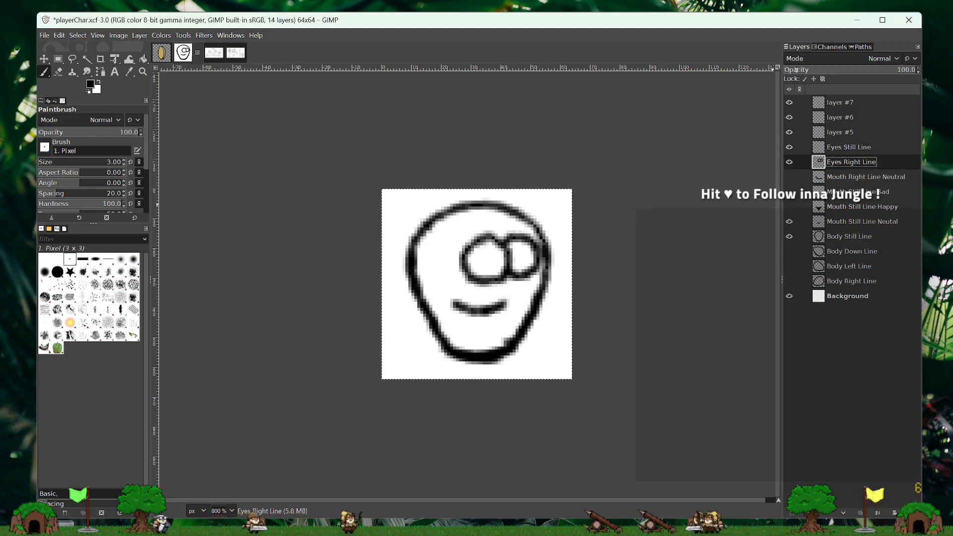
left_click_drag(796, 70, 813, 56)
- Paint a round left eye above the mouth on Eyes Still Line, redoing the strokes until the circle closes cleanly
left_click(857, 146)
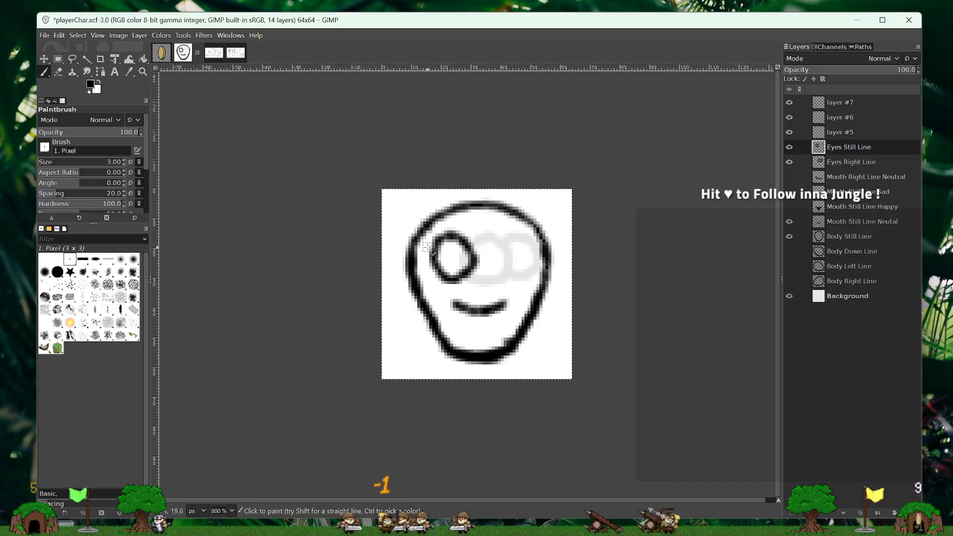
key("ctrl+z")
key("ctrl+z")
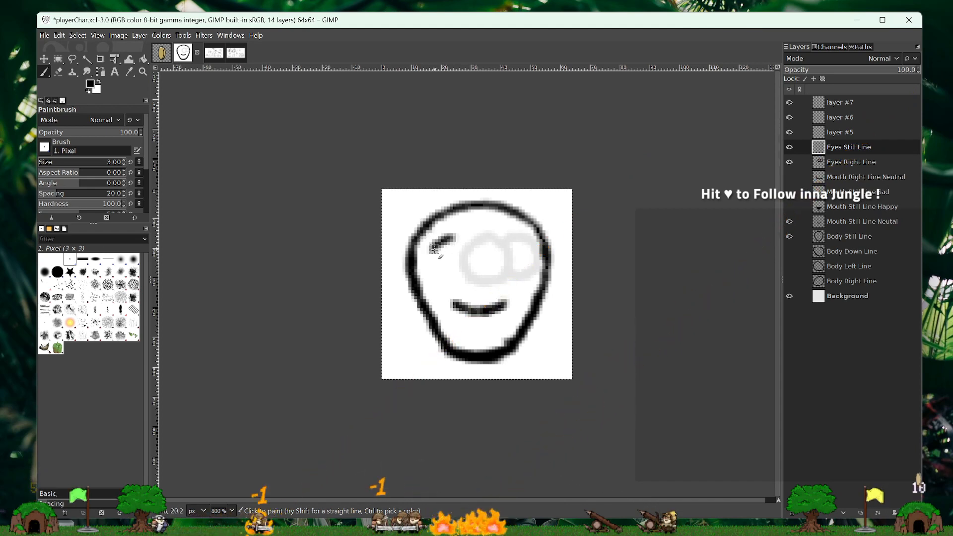
mouse_move(431, 264)
left_mouse_down()
mouse_move(439, 281)
mouse_move(461, 286)
left_mouse_up()
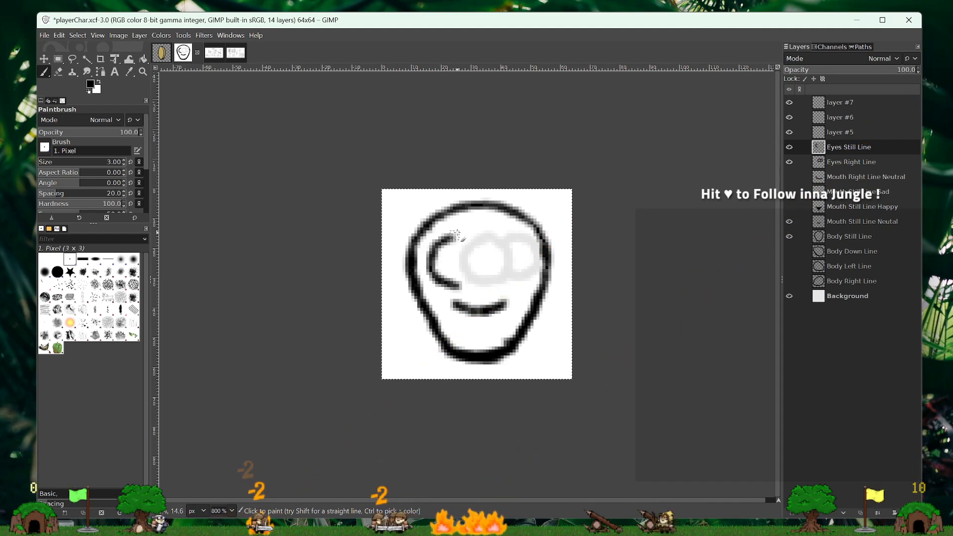
mouse_move(453, 237)
left_mouse_down()
mouse_move(468, 246)
mouse_move(466, 268)
left_mouse_up()
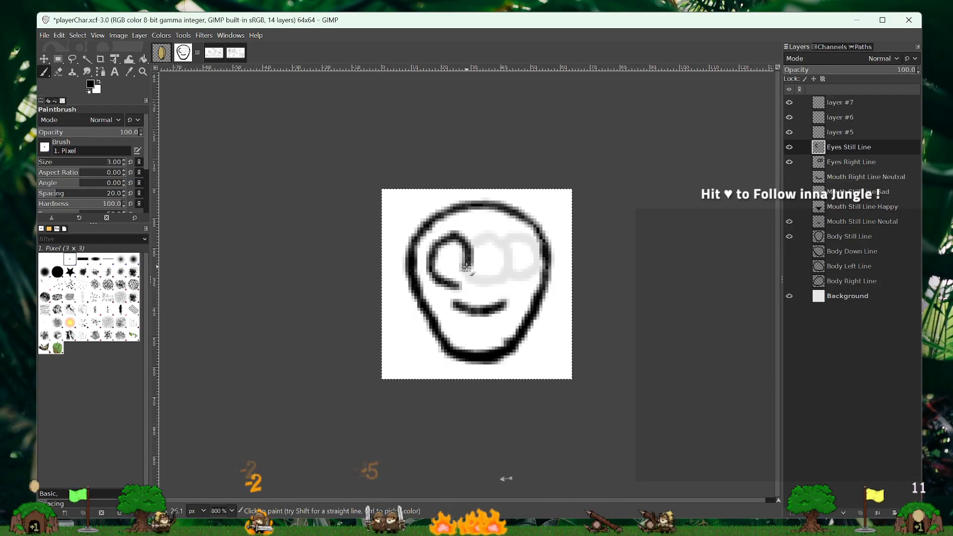
key("ctrl+z")
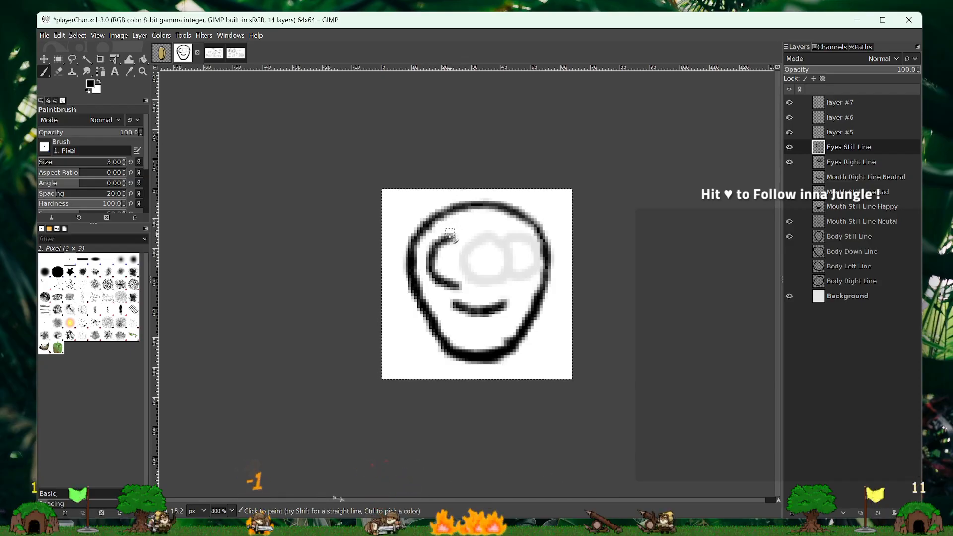
left_click_drag(458, 236, 470, 267)
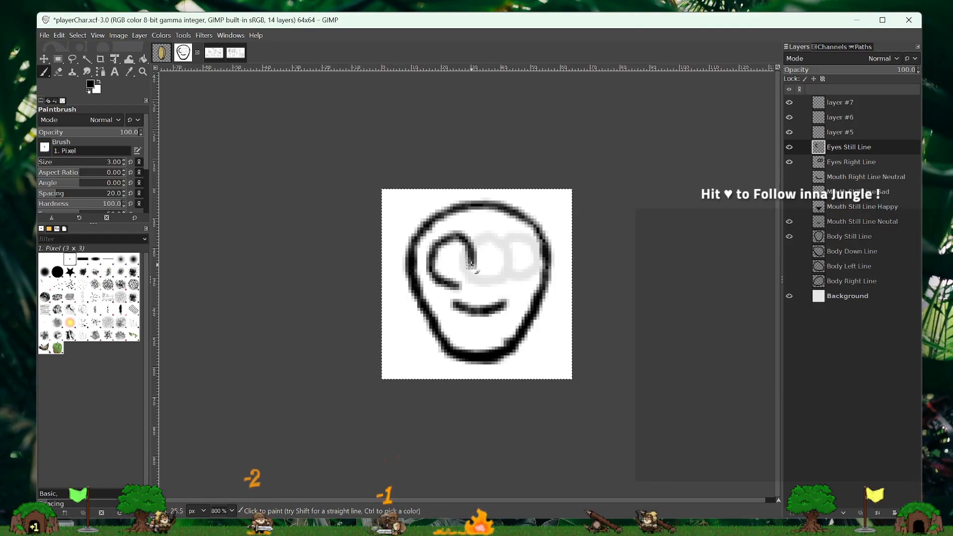
key("ctrl+z")
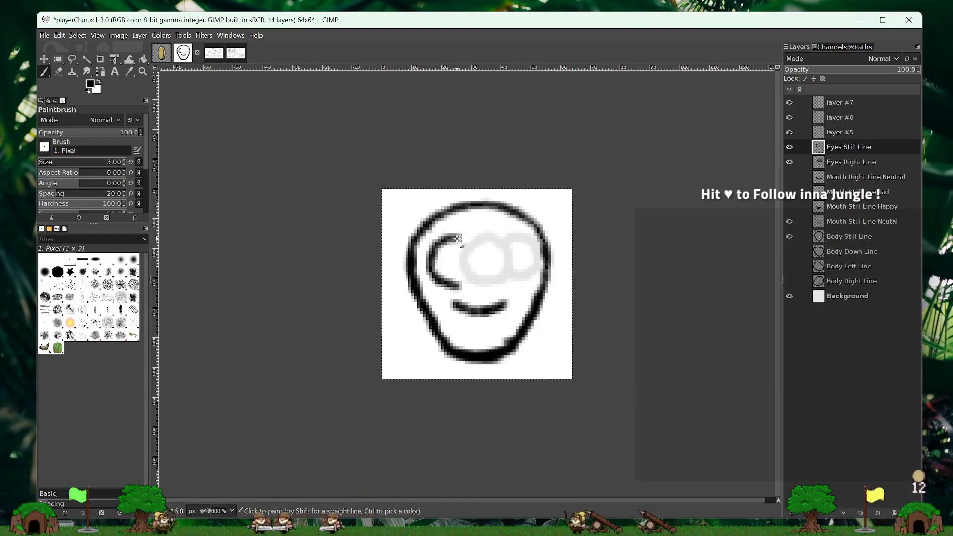
left_click_drag(464, 241, 471, 247)
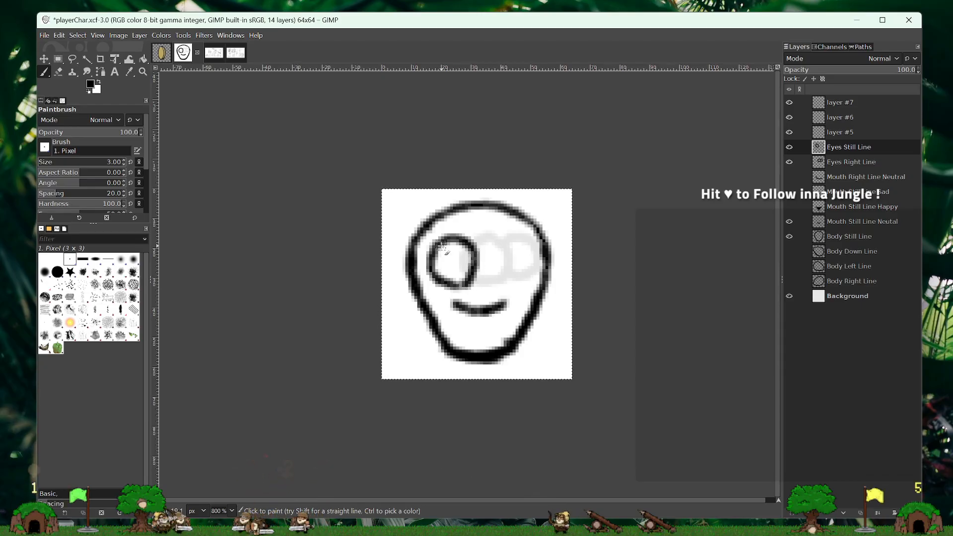
key("ctrl+z")
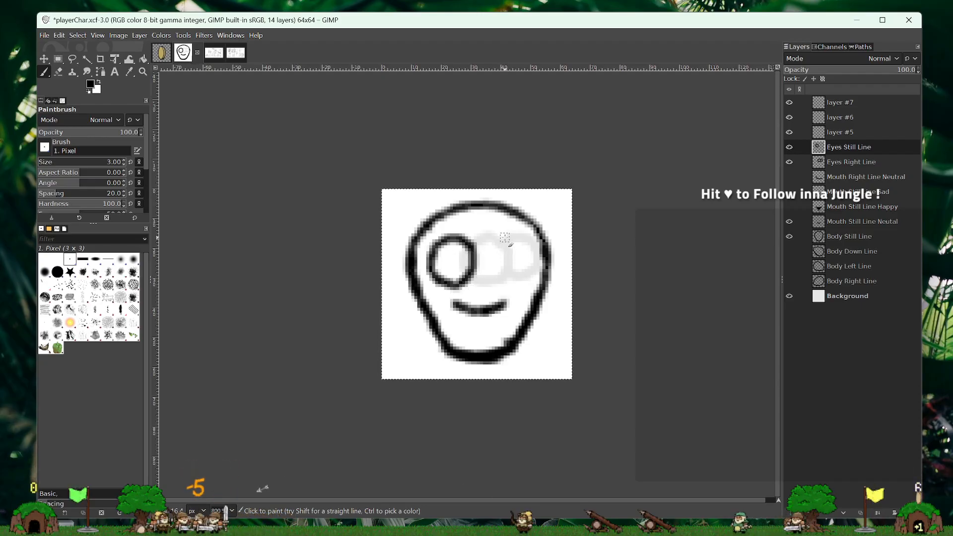
- Paint a matching round right eye beside the left one on Eyes Still Line, redoing each half until its shape fits
mouse_move(505, 236)
left_mouse_down()
mouse_move(488, 256)
mouse_move(486, 271)
mouse_move(502, 280)
mouse_move(499, 268)
left_mouse_up()
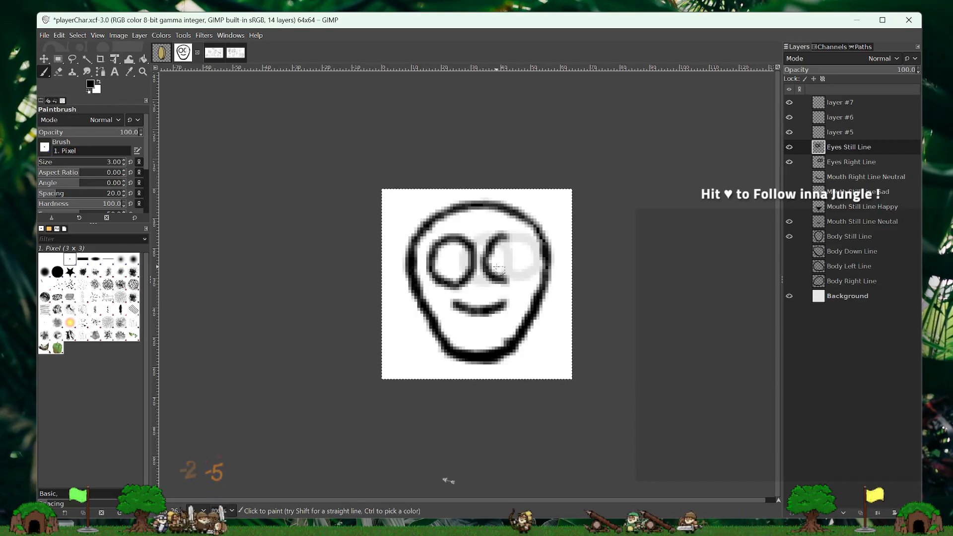
key("ctrl+z")
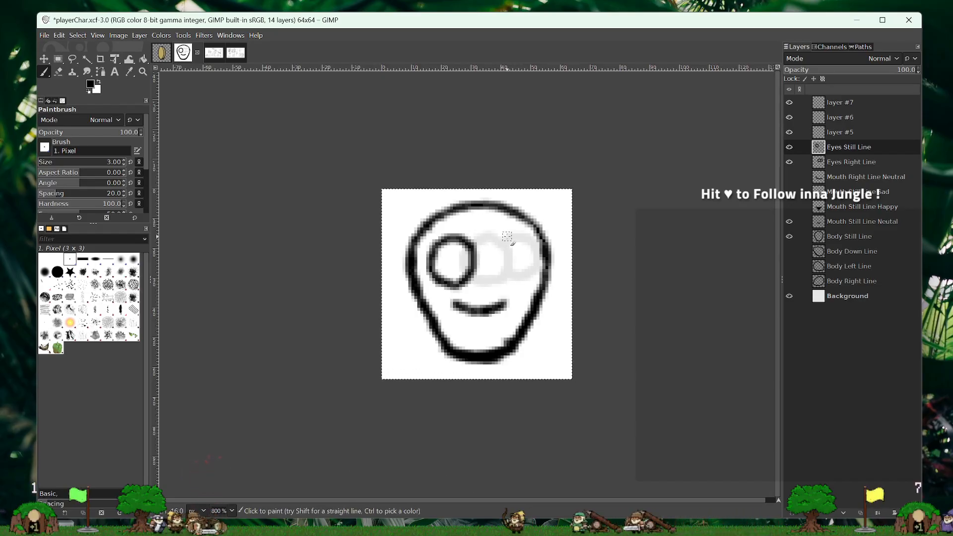
mouse_move(507, 233)
left_mouse_down()
mouse_move(484, 259)
mouse_move(510, 279)
left_mouse_up()
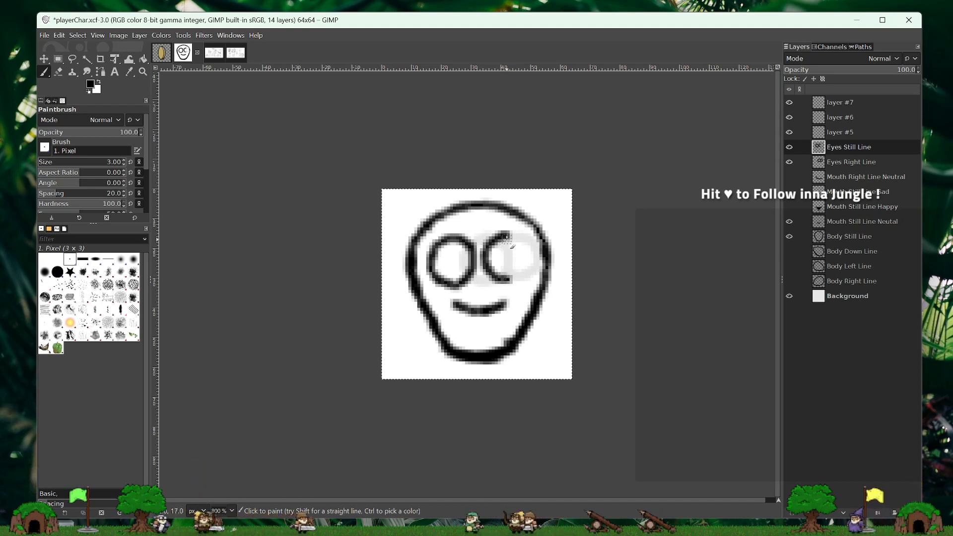
mouse_move(510, 237)
left_mouse_down()
mouse_move(528, 268)
mouse_move(513, 279)
left_mouse_up()
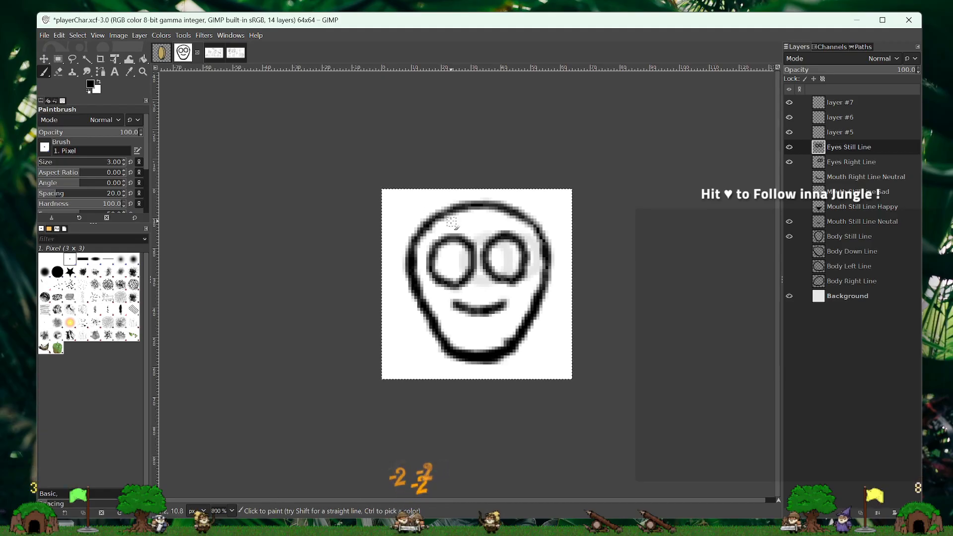
key("ctrl+z")
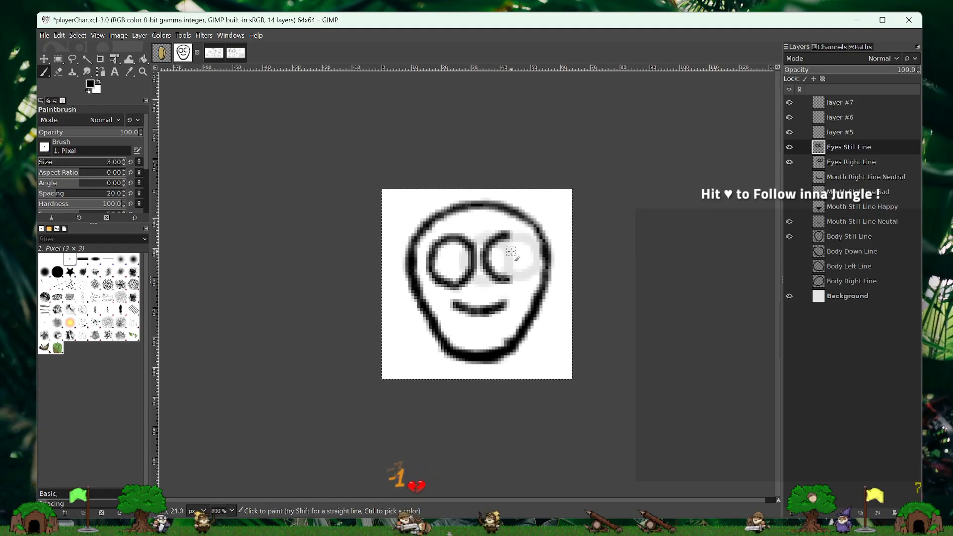
left_click_drag(519, 239, 521, 254)
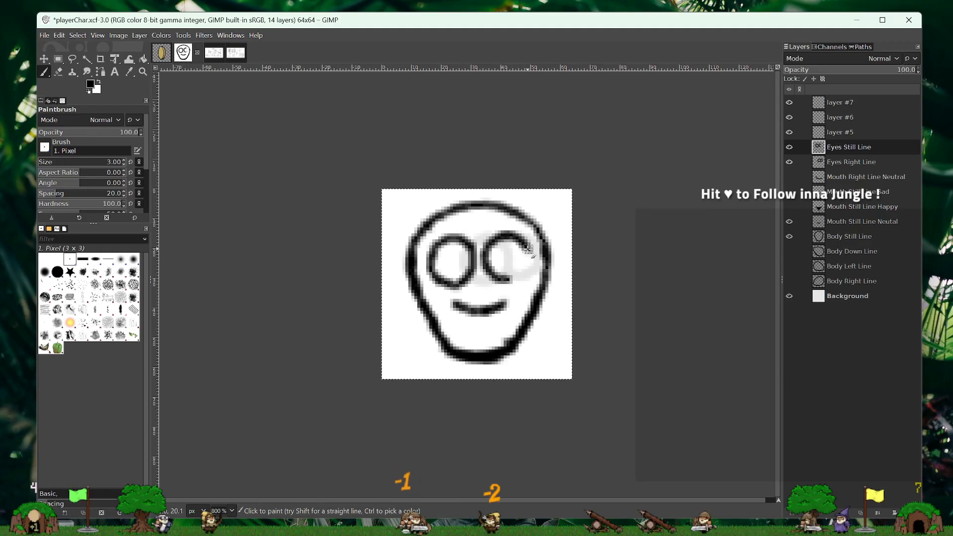
key("ctrl+z")
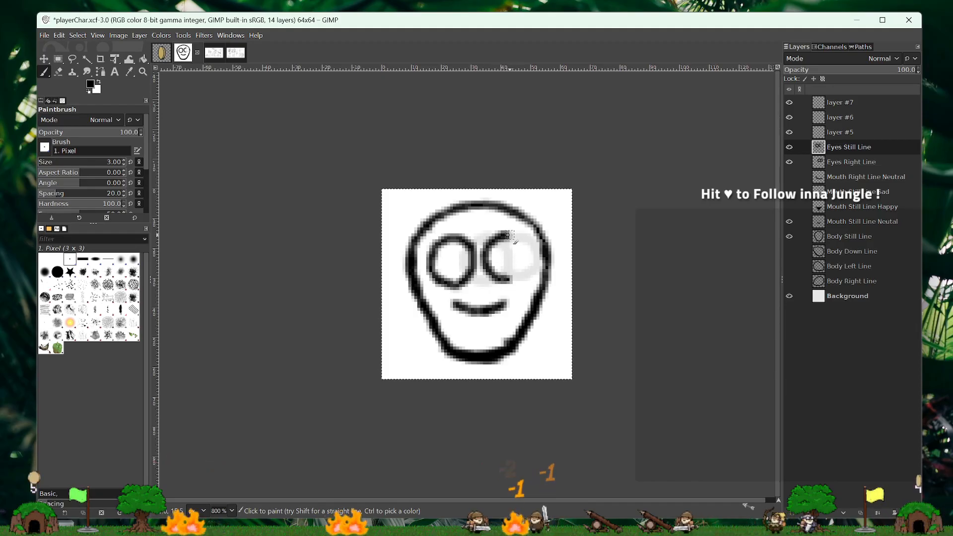
mouse_move(510, 232)
left_mouse_down()
mouse_move(527, 249)
mouse_move(511, 281)
left_mouse_up()
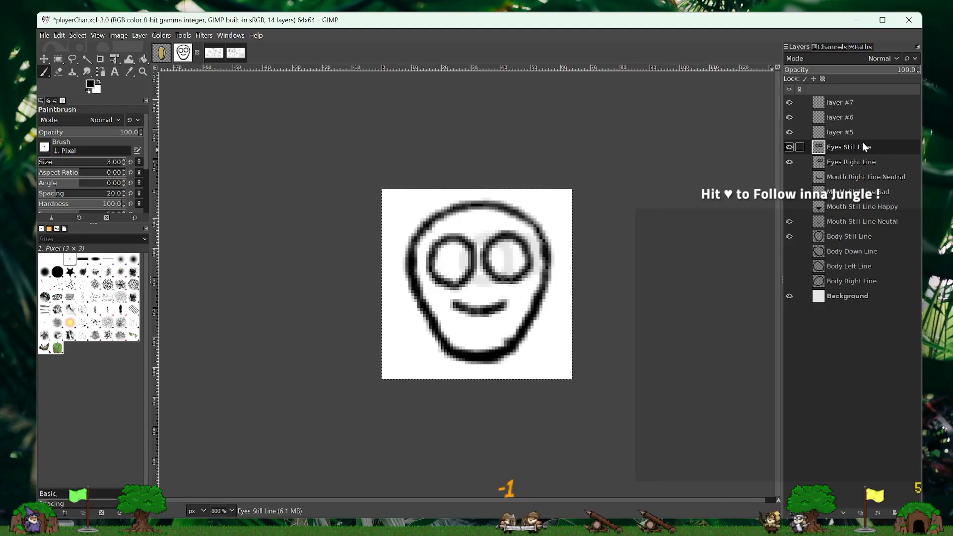
- Swap the visible still layers for the right body, mouth and eyes, and restore Eyes Right Line to 100% opacity
left_click(790, 147)
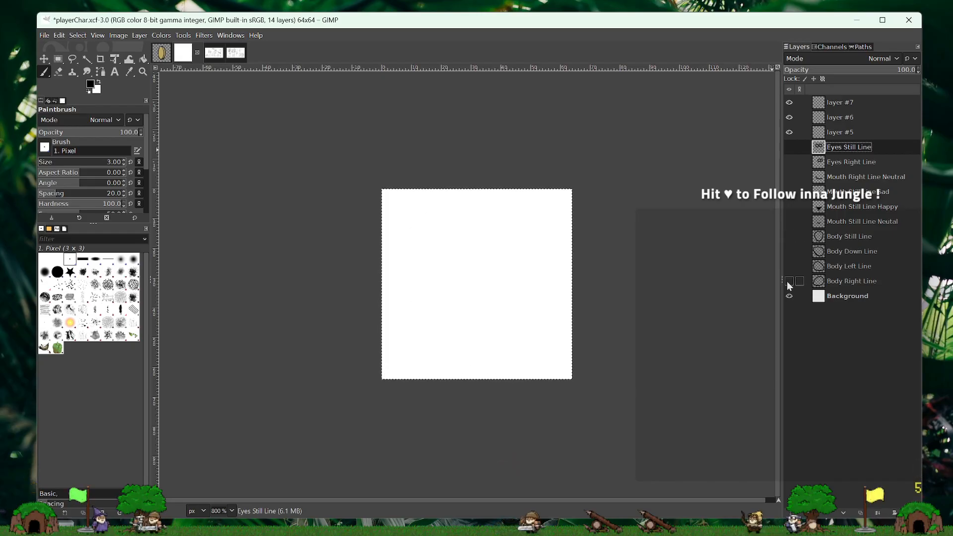
left_click(789, 161)
left_click(789, 177)
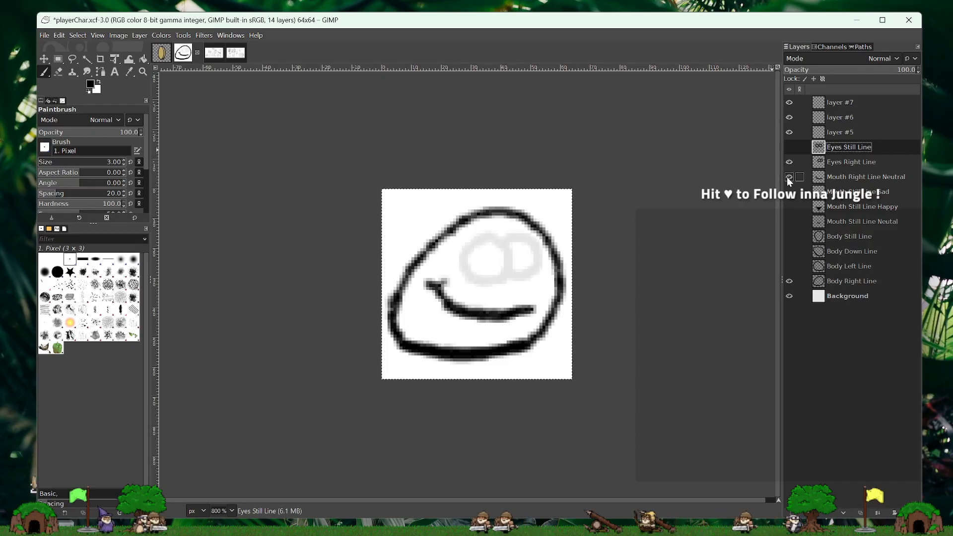
left_click(889, 162)
left_click_drag(848, 69, 919, 70)
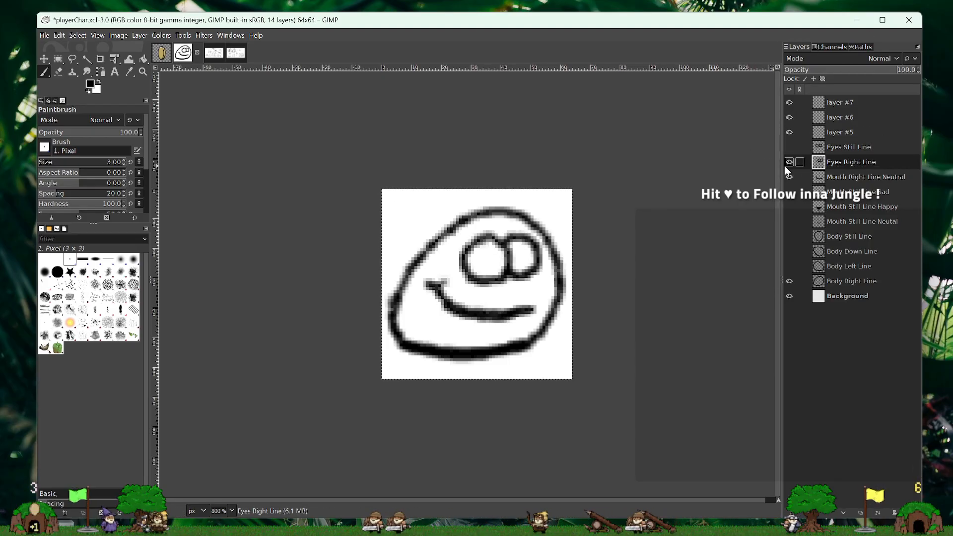
- Hide the right-facing layers and check Eyes Still Line on the still body with the neutral, happy and sad mouths
left_click_drag(786, 166, 786, 175)
left_click(789, 281)
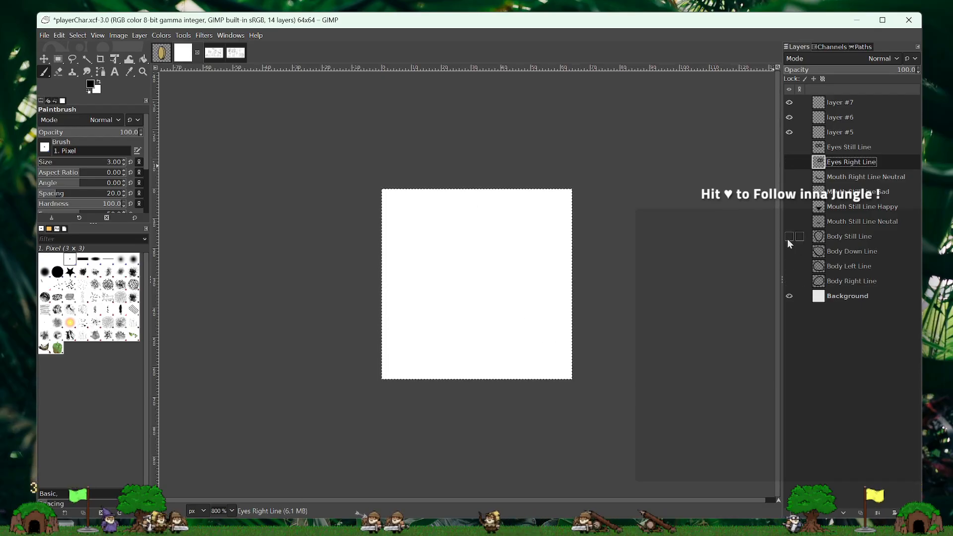
left_click(790, 221)
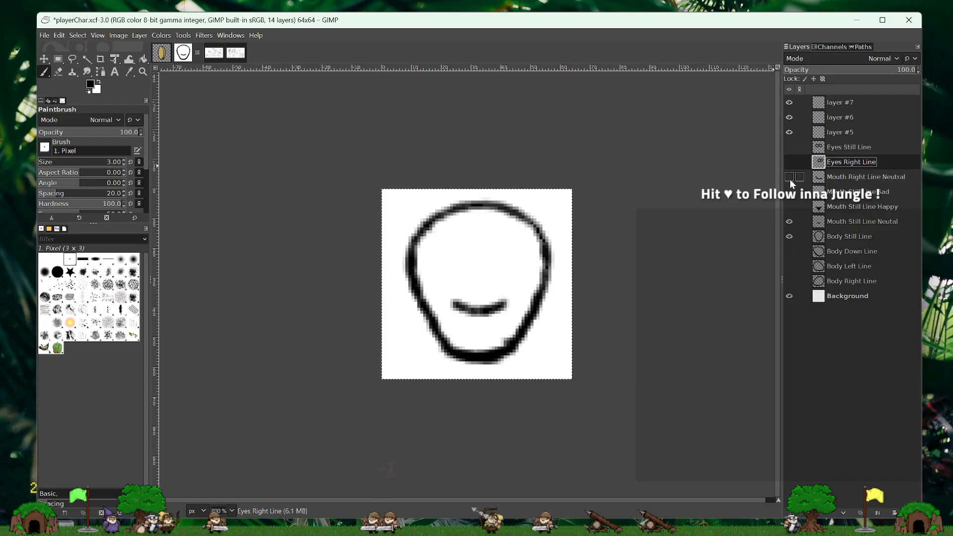
left_click(789, 147)
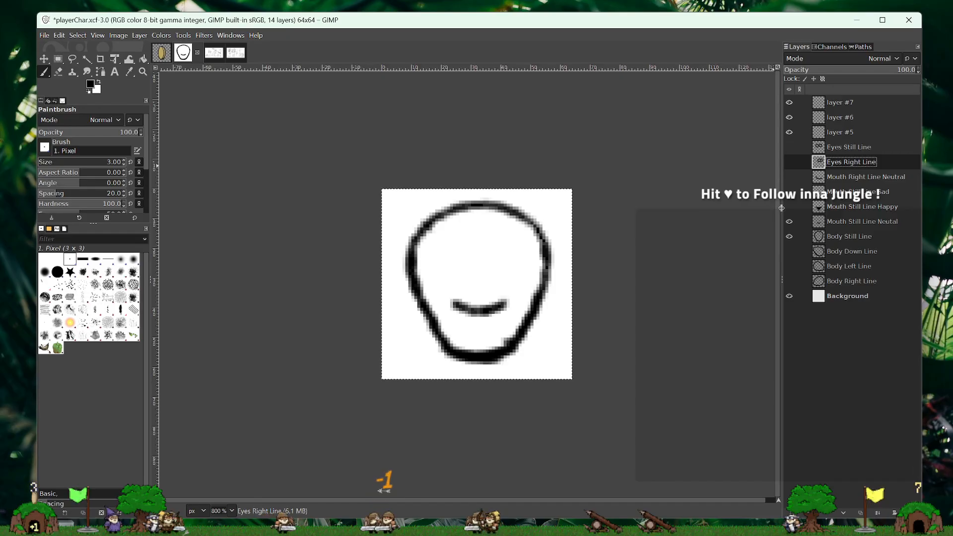
left_click(790, 222)
left_click(790, 207)
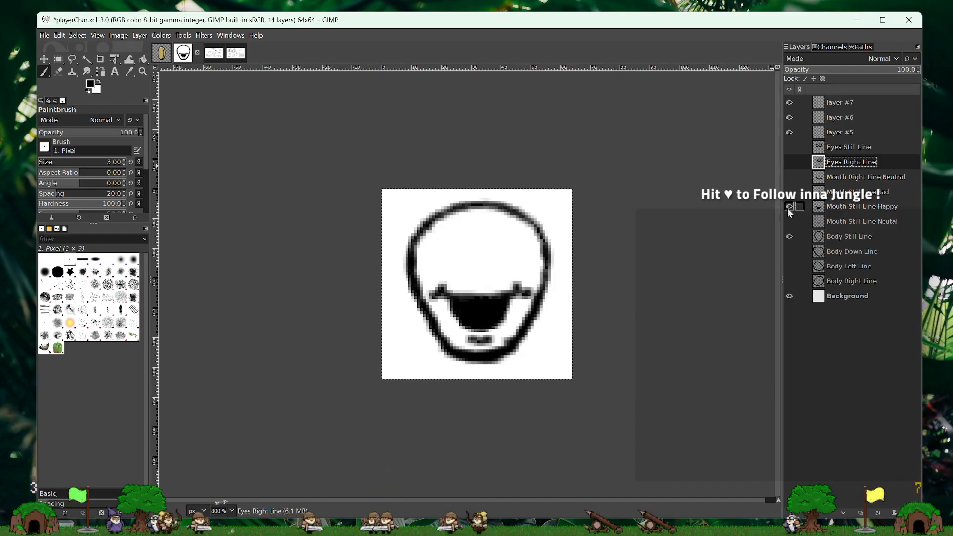
left_click(790, 147)
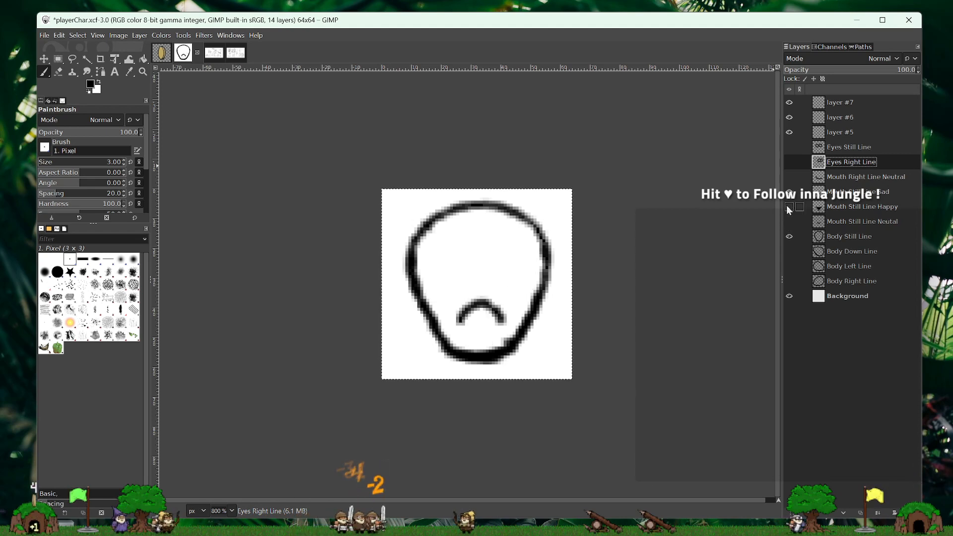
left_click(790, 148)
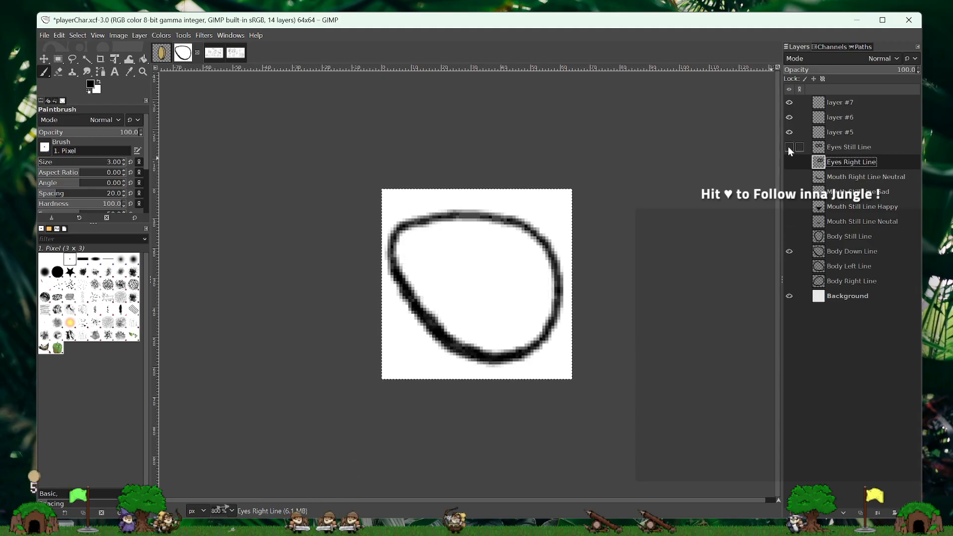
- Check Eyes Right Line and Mouth Right Line Neutral on the down body, then on the right body
left_click(789, 163)
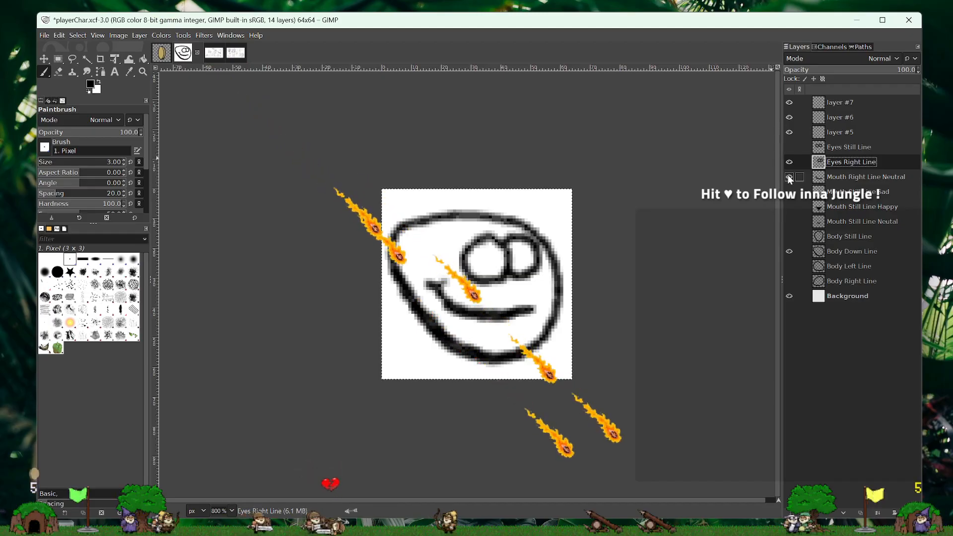
left_click(789, 177)
left_click(789, 161)
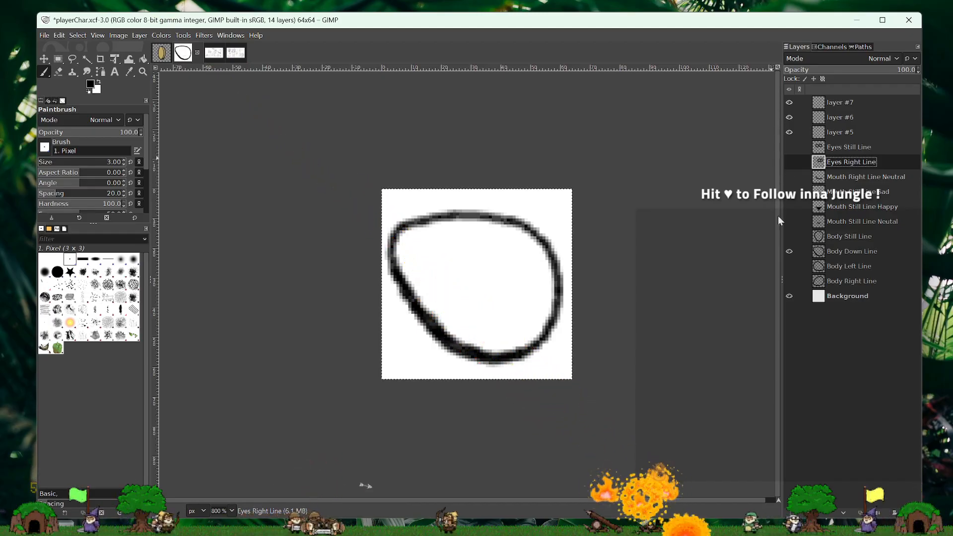
left_click(790, 251)
left_click(789, 281)
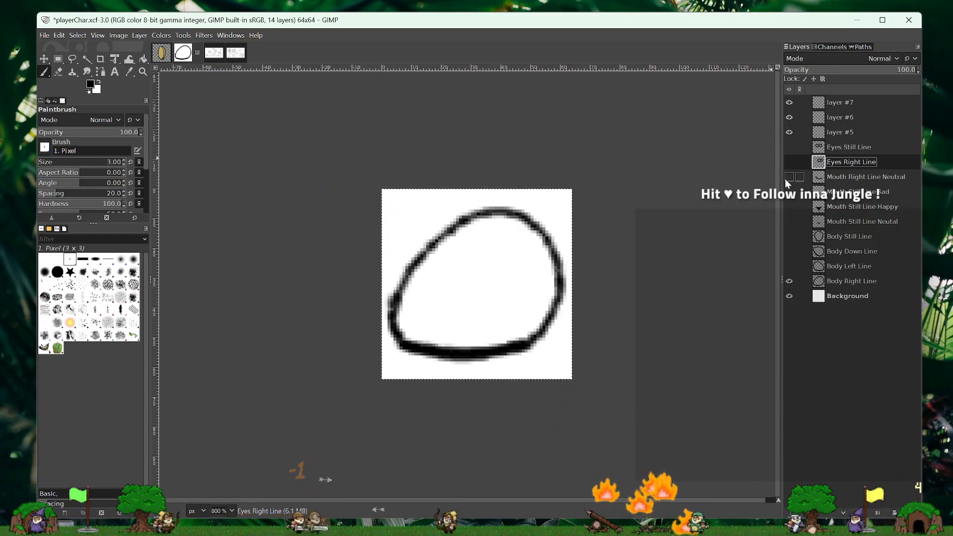
left_click(790, 162)
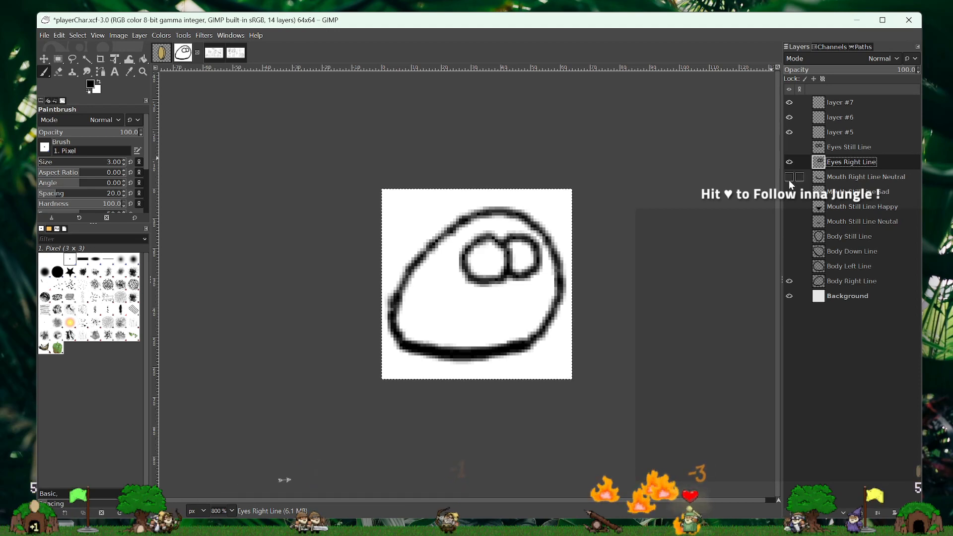
left_click(790, 176)
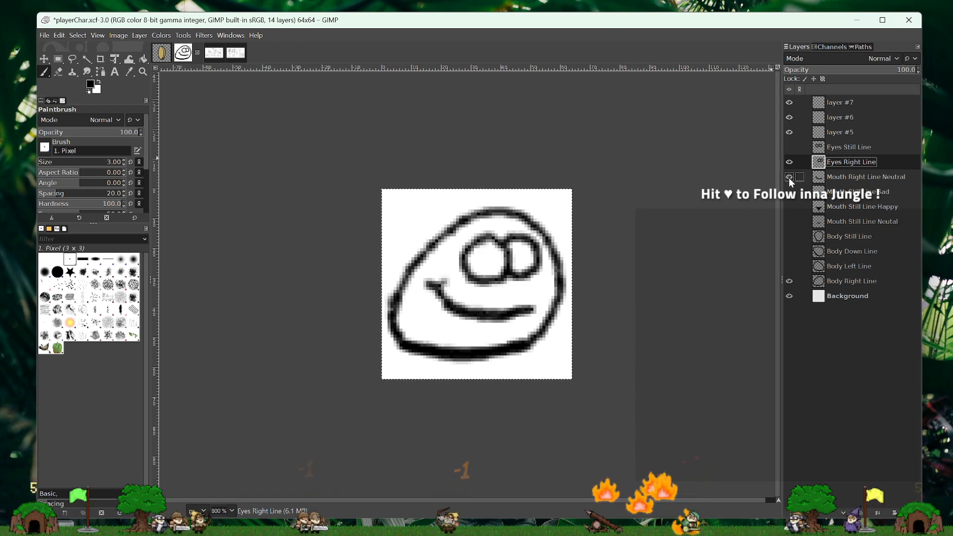
- Replace the right body with Body Down Line and recheck how the right eyes and neutral right mouth fit it
left_click(789, 176)
left_click(790, 162)
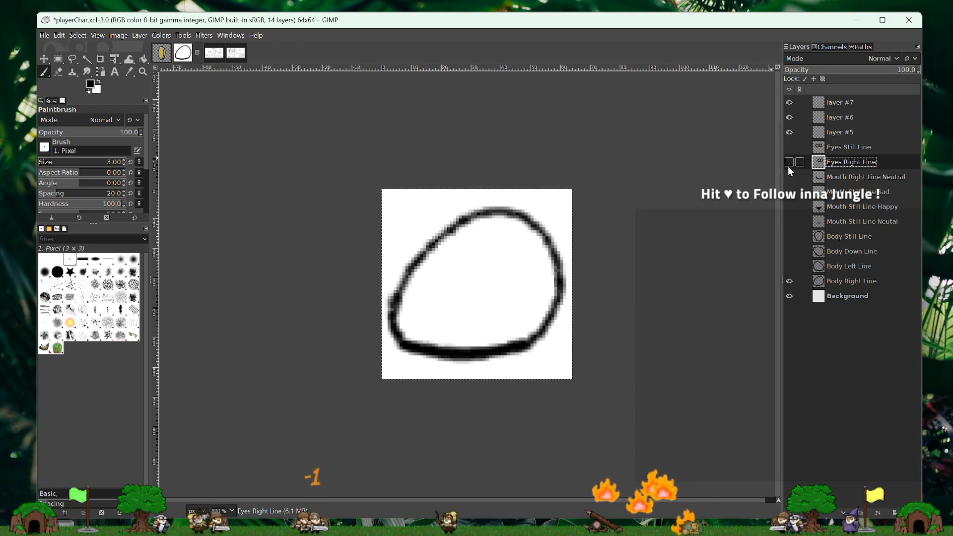
left_click(790, 251)
left_click(789, 281)
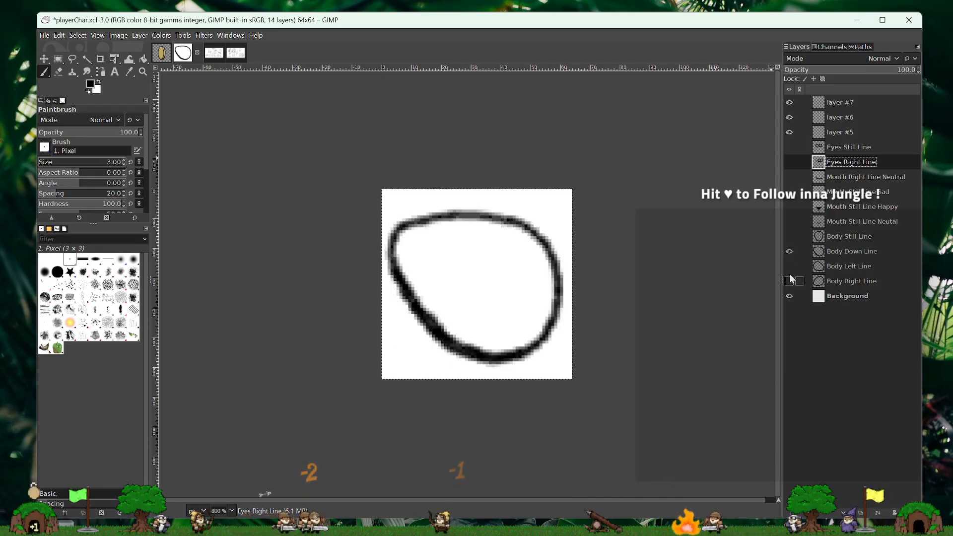
left_click(790, 162)
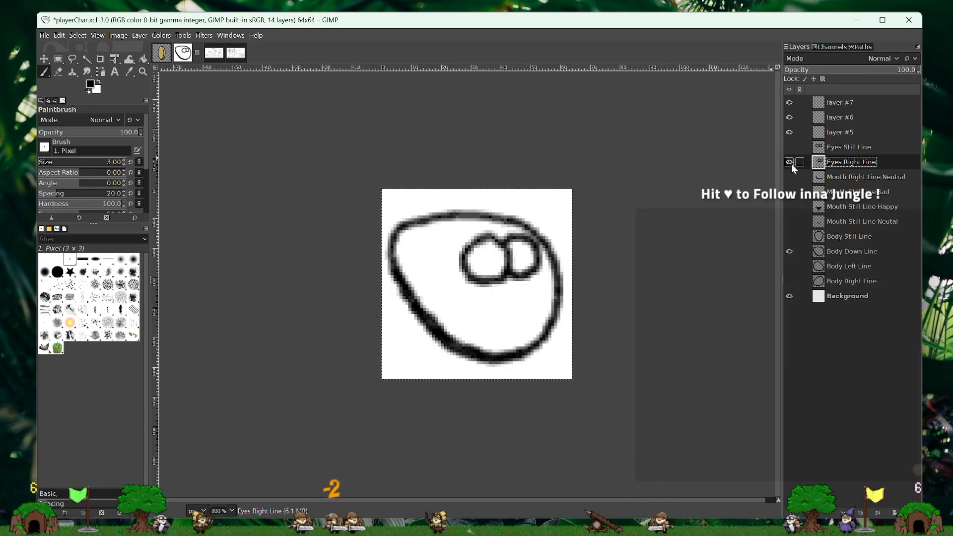
left_click(789, 178)
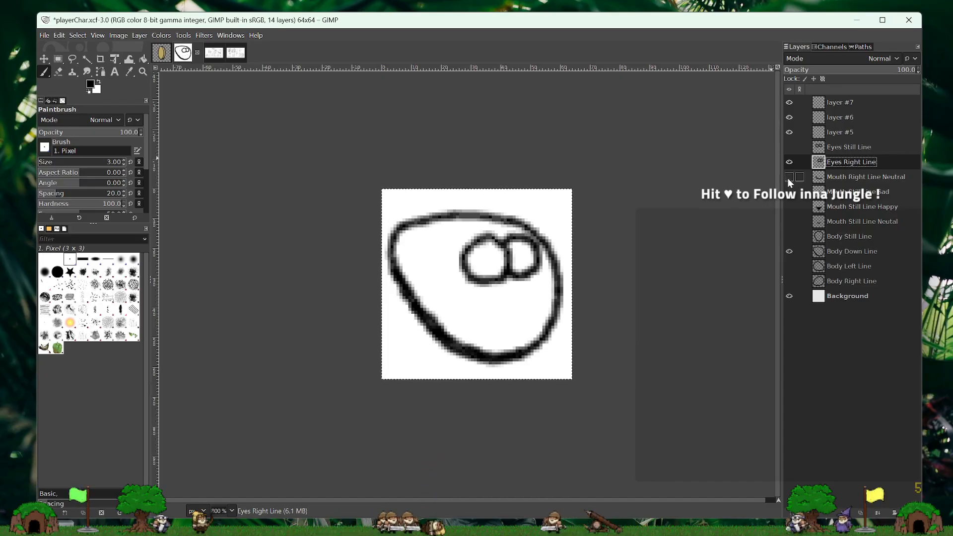
- Hide Eyes Right Line and Body Down Line and save playerChar.xcf
left_click(789, 162)
left_click(789, 251)
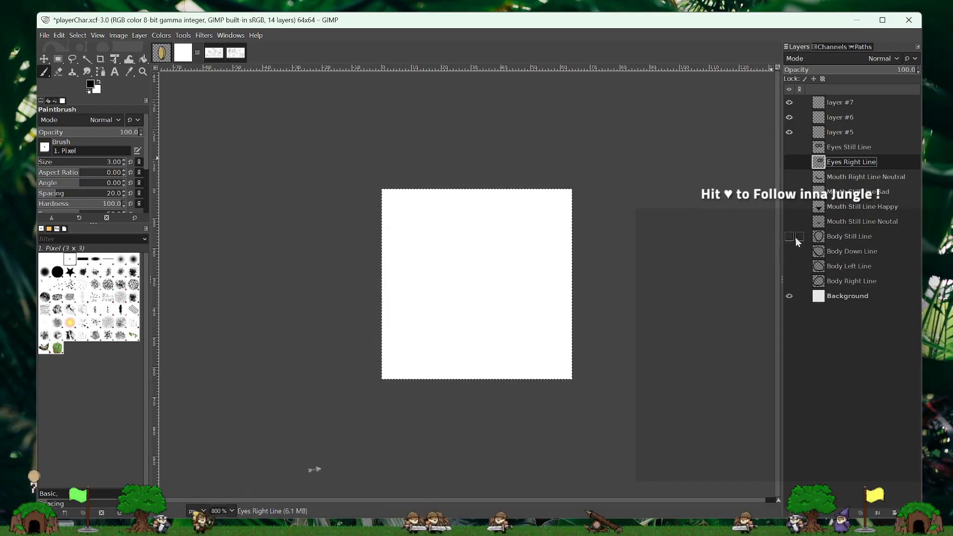
left_click(43, 38)
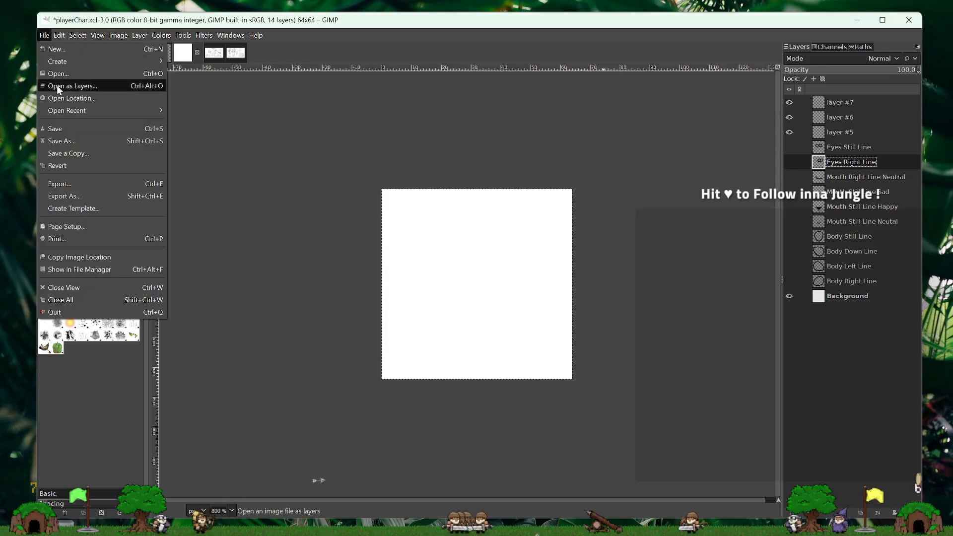
left_click(63, 130)
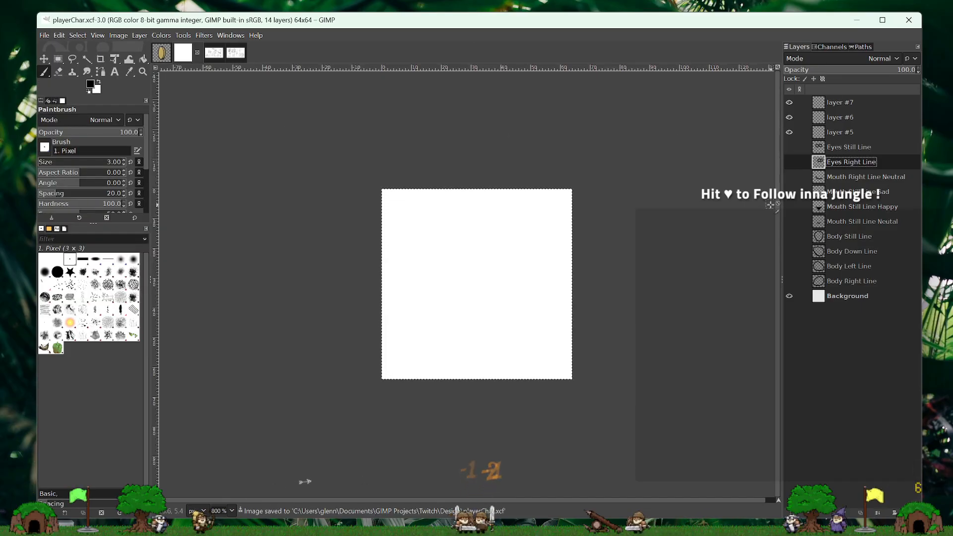
- Tick off EYES in the design workshop sketch's checklist and return to the player character image
left_click(214, 60)
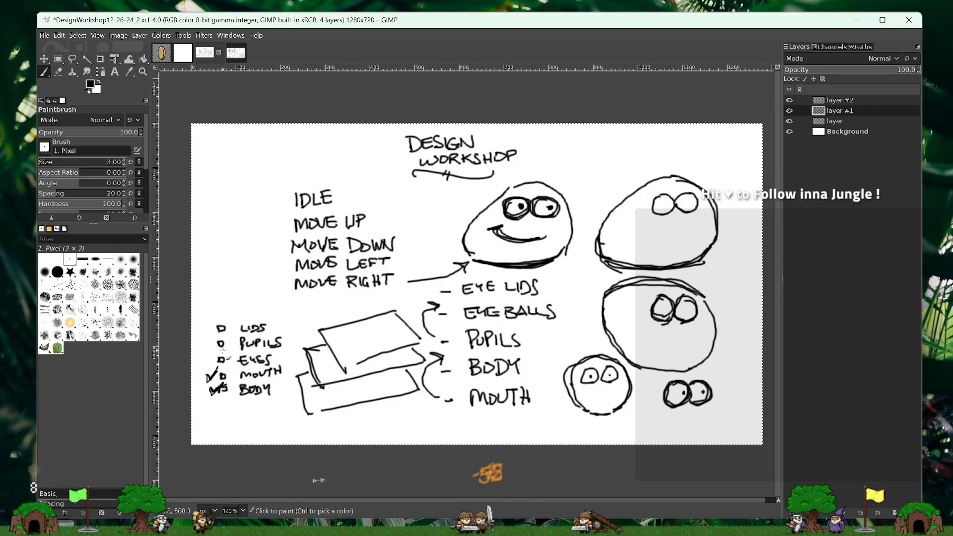
left_click_drag(205, 357, 213, 354)
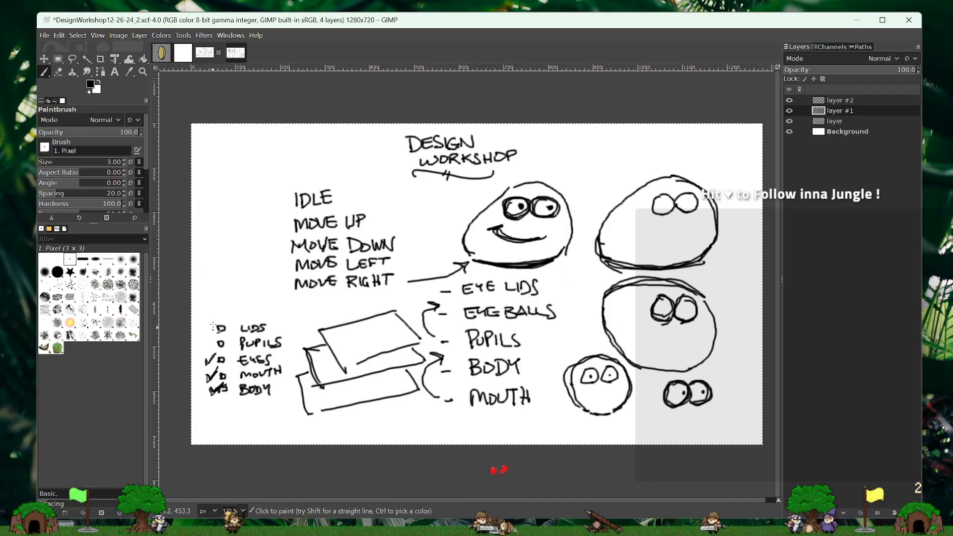
left_click(187, 50)
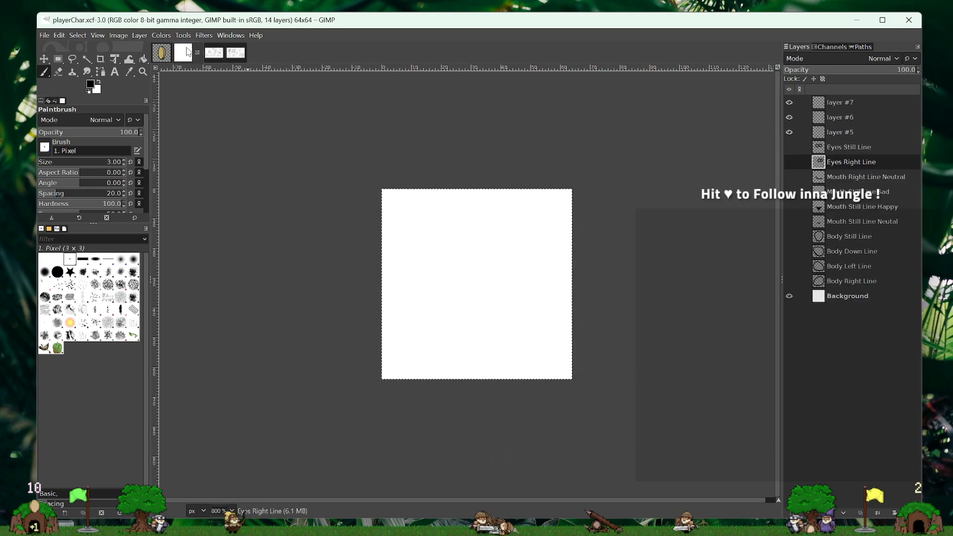
- Add a new empty 64x64 layer directly above layer #5, keeping the default name
double_click(847, 133)
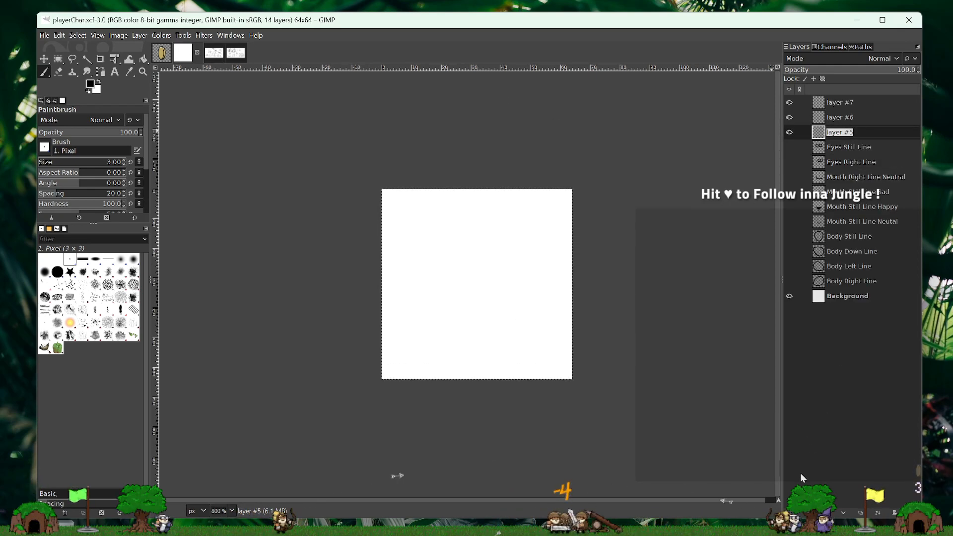
left_click(792, 513)
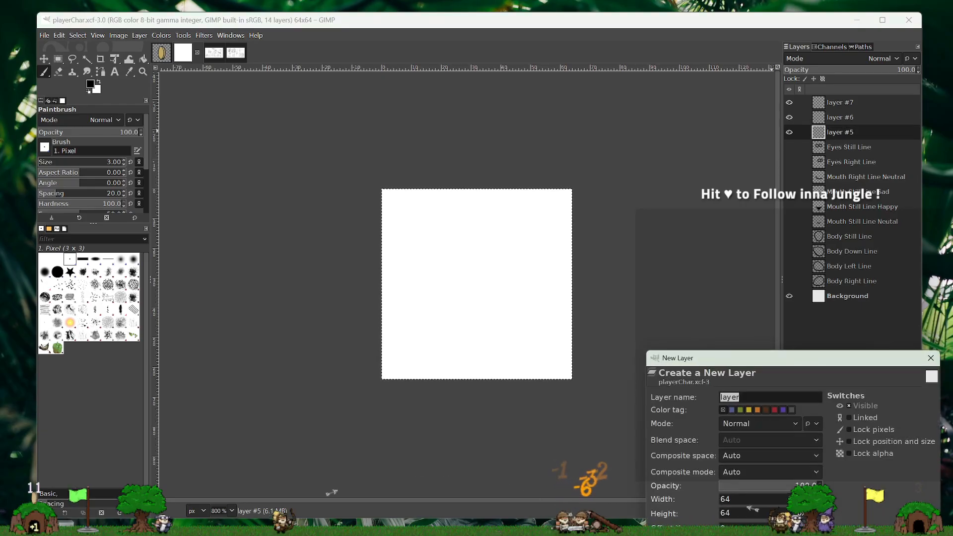
key("Return")
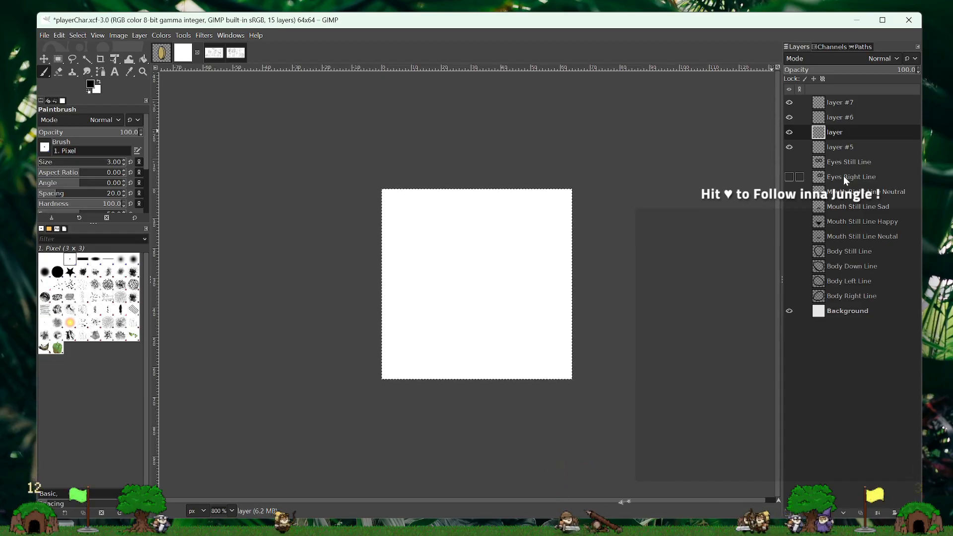
- Rename layer #5 as Pupils Still
double_click(850, 148)
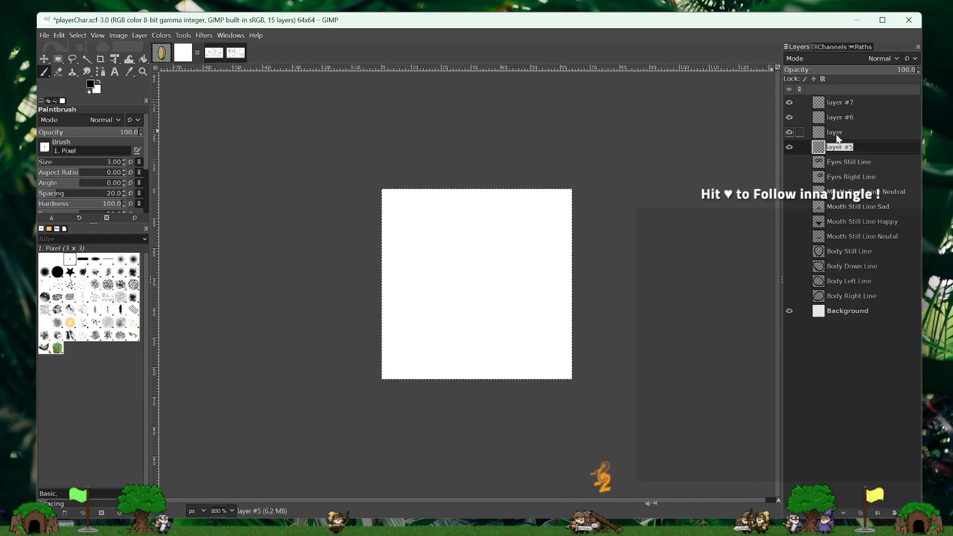
type("Pupils ")
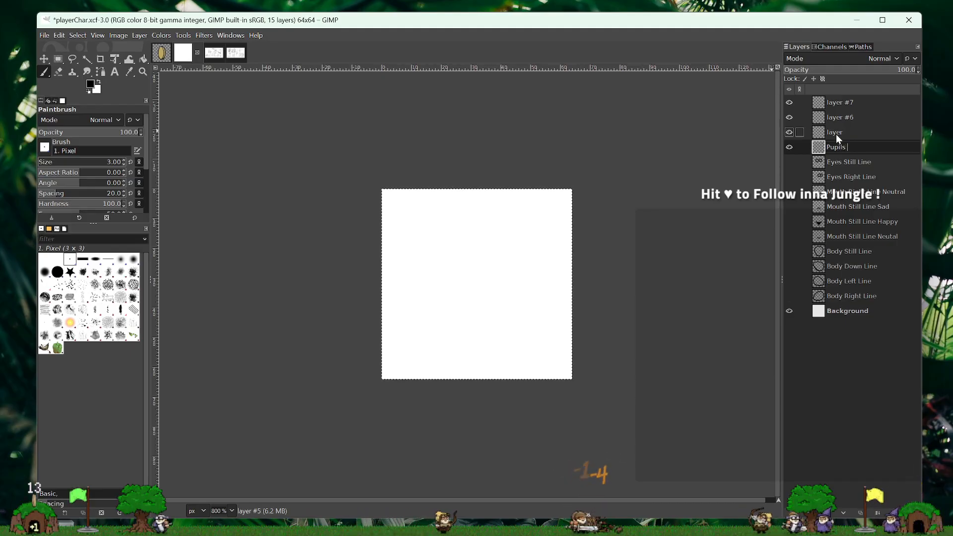
type("Still")
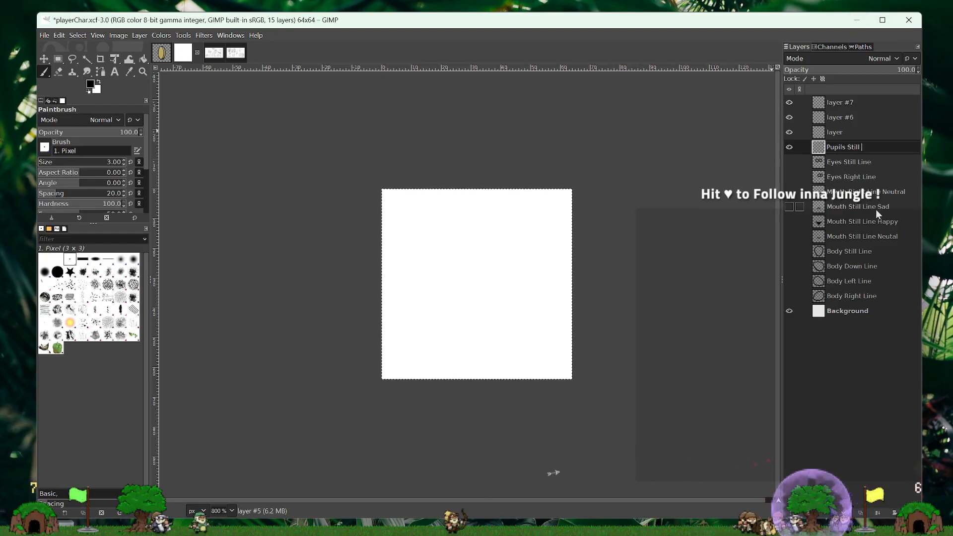
key("Return")
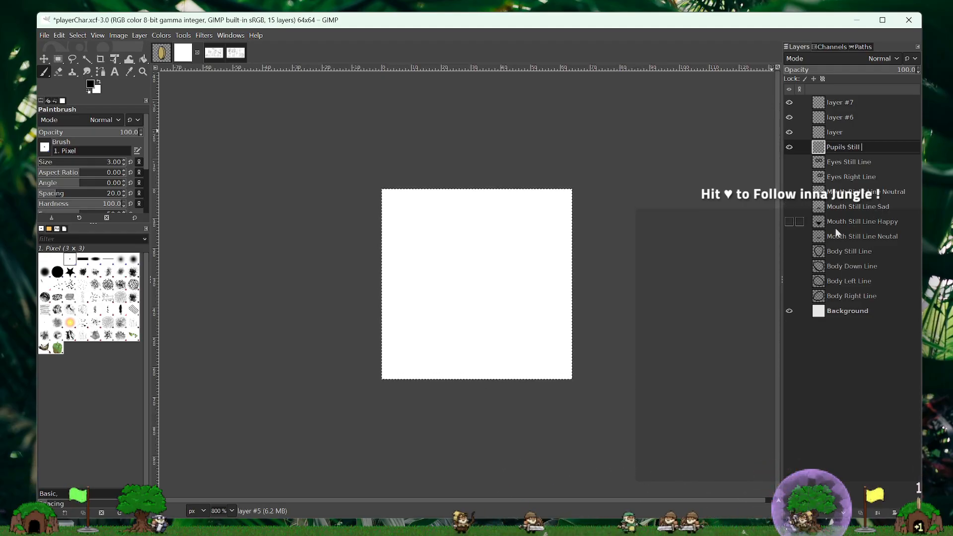
- Show the still body, still eyes and neutral still mouth, and paint a 3-pixel black pupil at the centre of each eye on Pupils Still
left_click(790, 252)
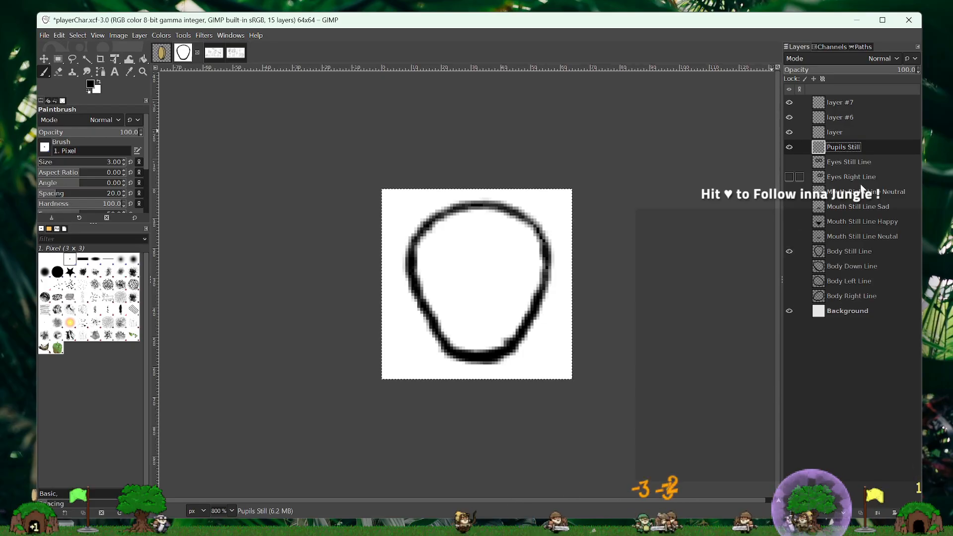
left_click(790, 164)
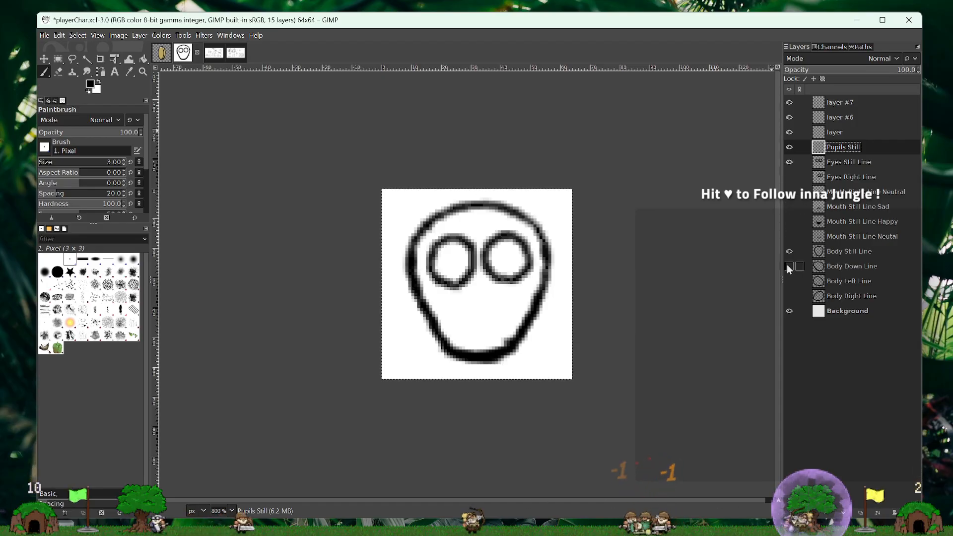
left_click(790, 237)
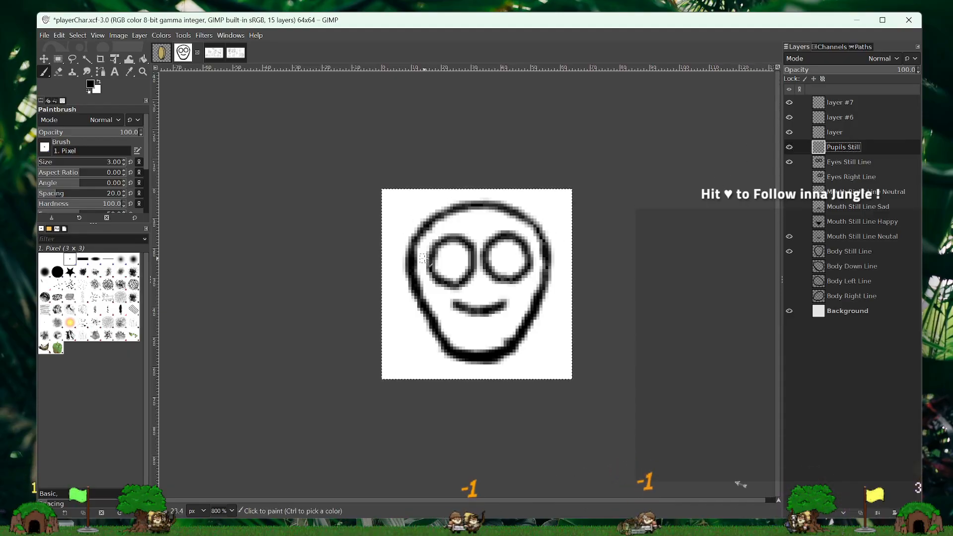
left_click(452, 260)
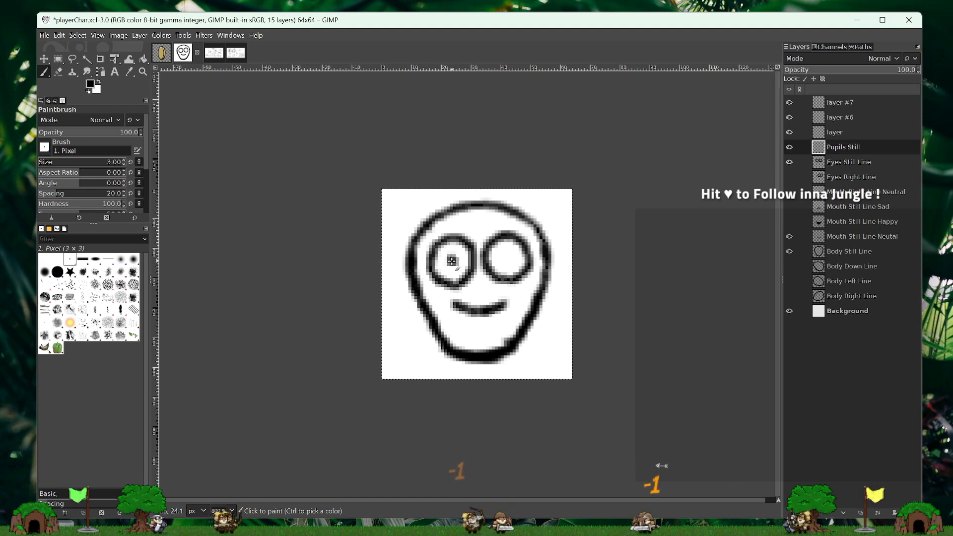
left_click(506, 258)
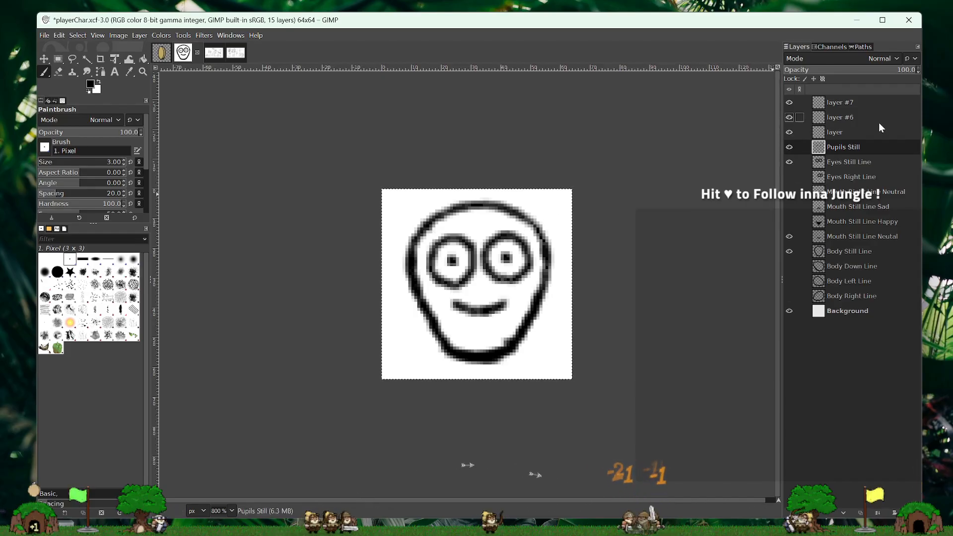
- Swap the neutral mouth for Mouth Still Line Happy and try lower eyelid lines across both eyes on the new layer above Pupils Still
left_click(790, 236)
left_click(787, 225)
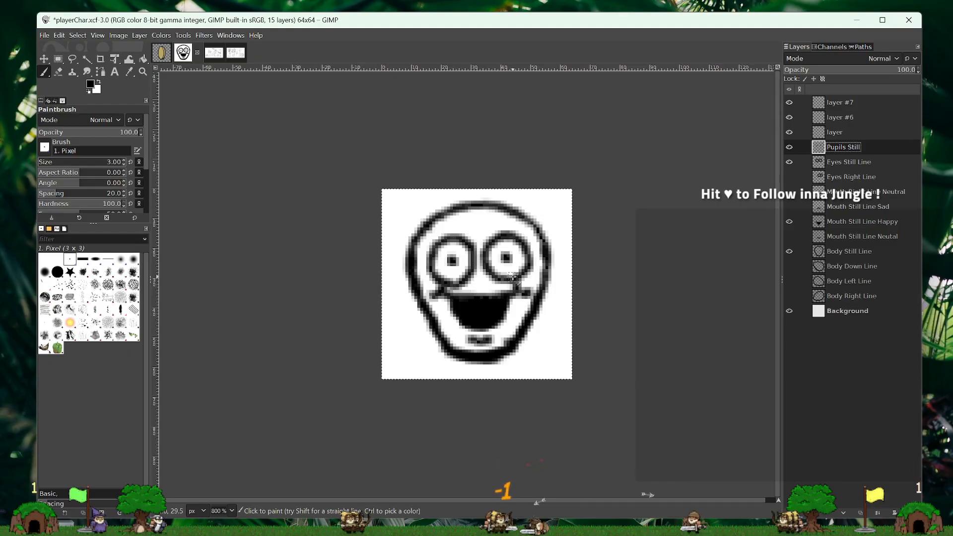
left_click(862, 134)
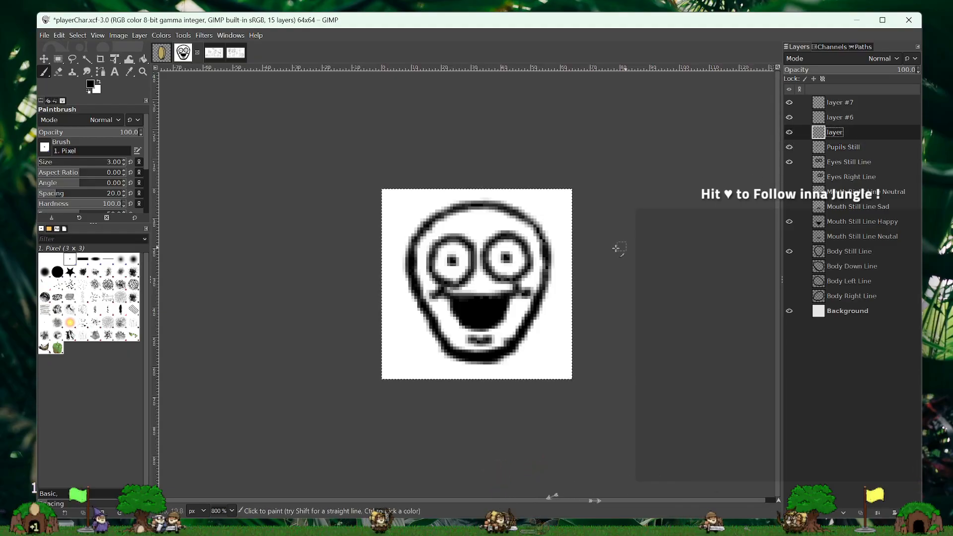
left_click_drag(504, 269, 518, 273)
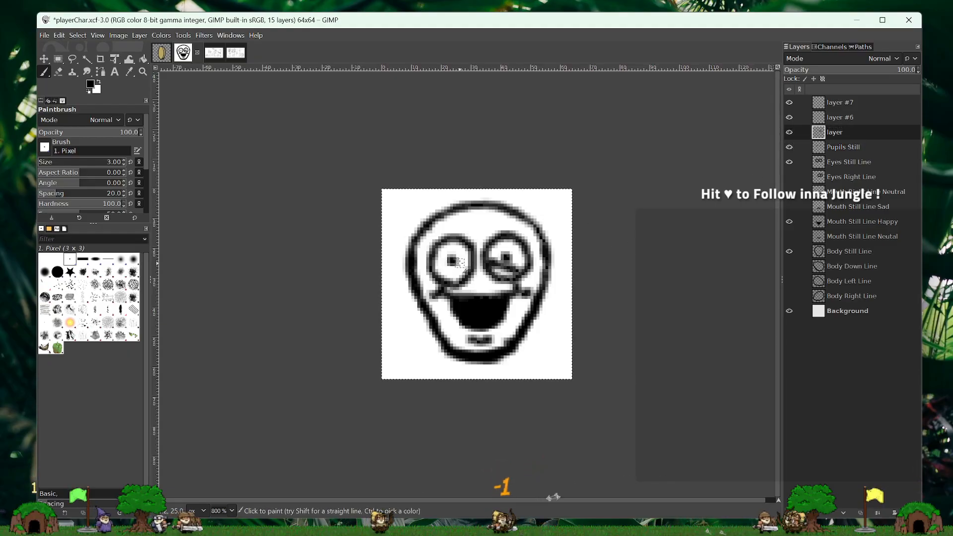
left_click_drag(462, 264, 437, 270)
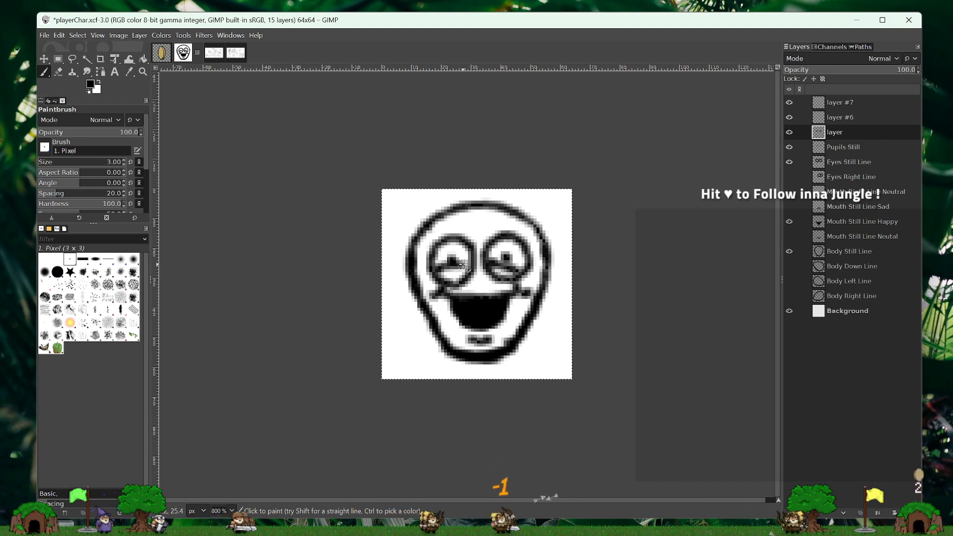
key("ctrl+z")
key("ctrl+z")
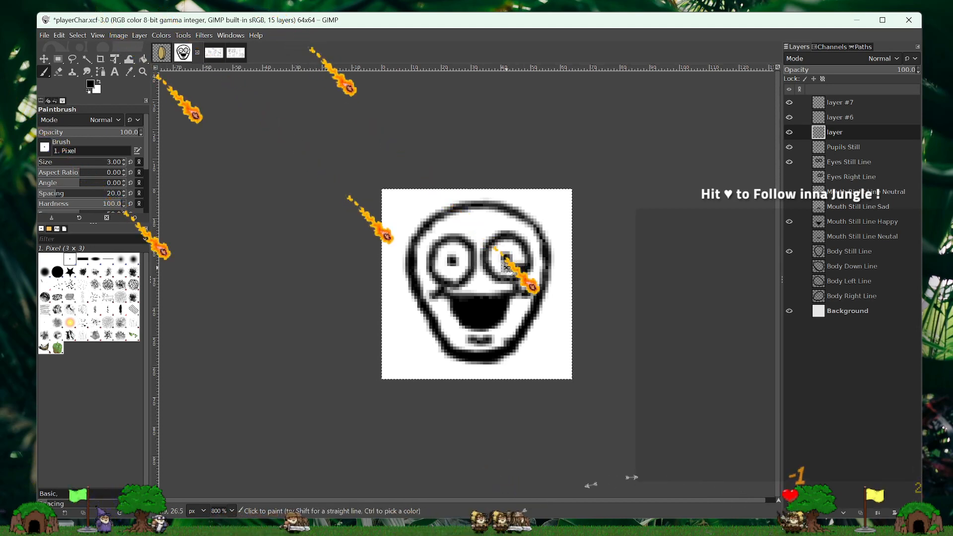
mouse_move(506, 268)
left_mouse_down()
mouse_move(414, 257)
mouse_move(466, 269)
left_mouse_up()
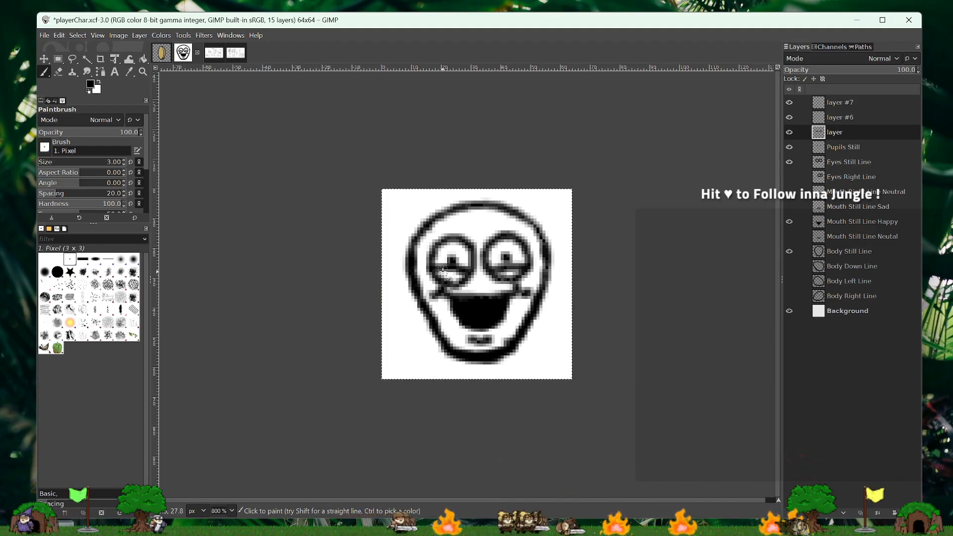
key("ctrl+z")
key("ctrl+z")
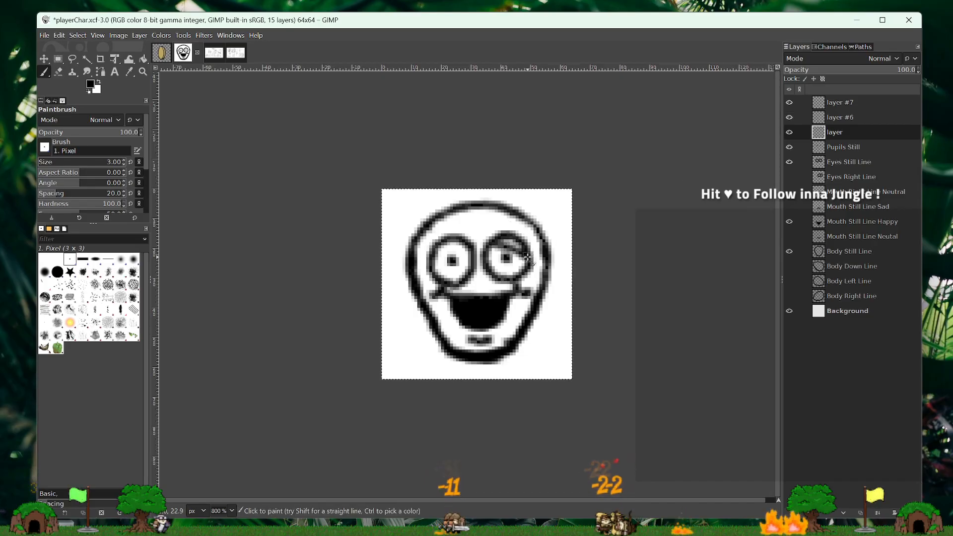
- Try curved upper eyelid lines across both eyes and compare them with the sad still mouth instead of the happy one
left_click_drag(528, 257, 530, 258)
left_click_drag(434, 256, 471, 252)
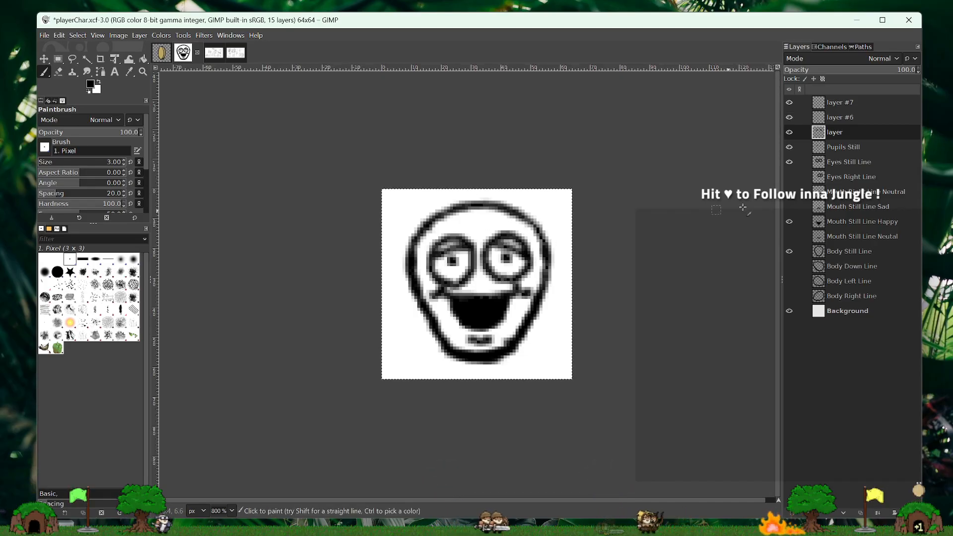
left_click(789, 223)
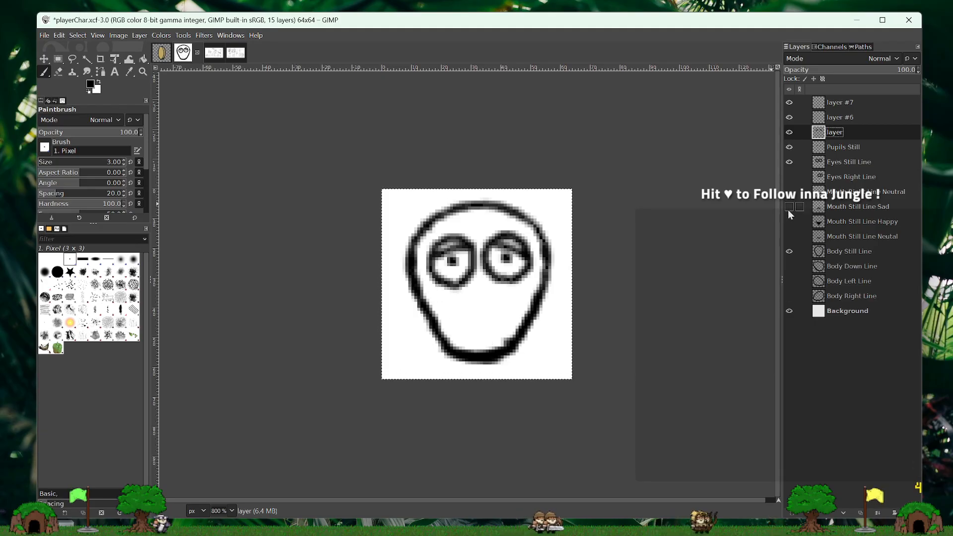
left_click(789, 207)
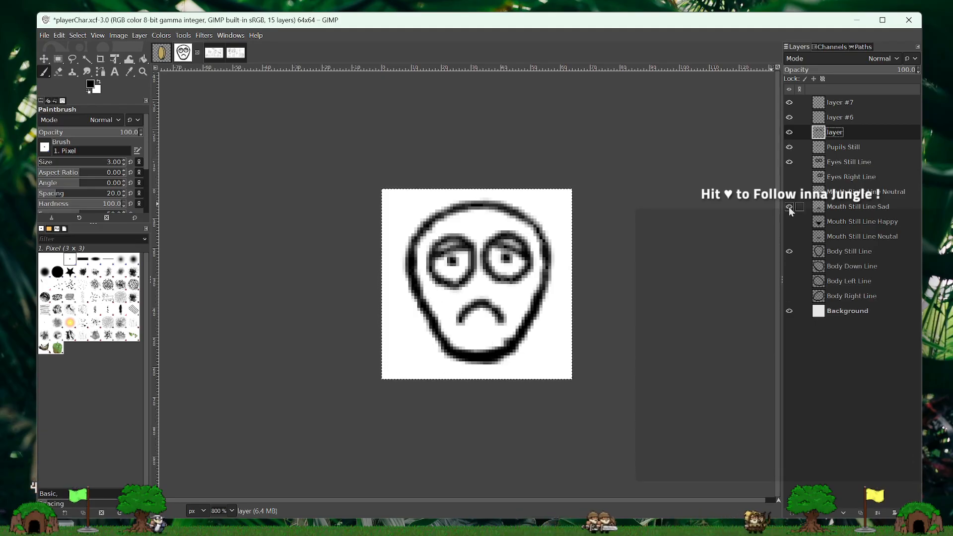
left_click(789, 206)
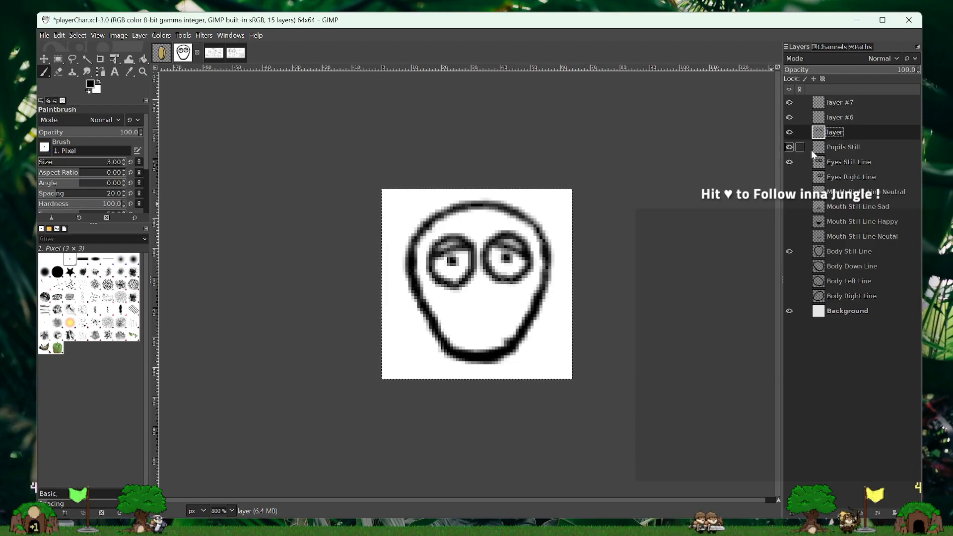
- Rename the new layer above Pupils Still as Pupils Right and hide Pupils Still
double_click(850, 145)
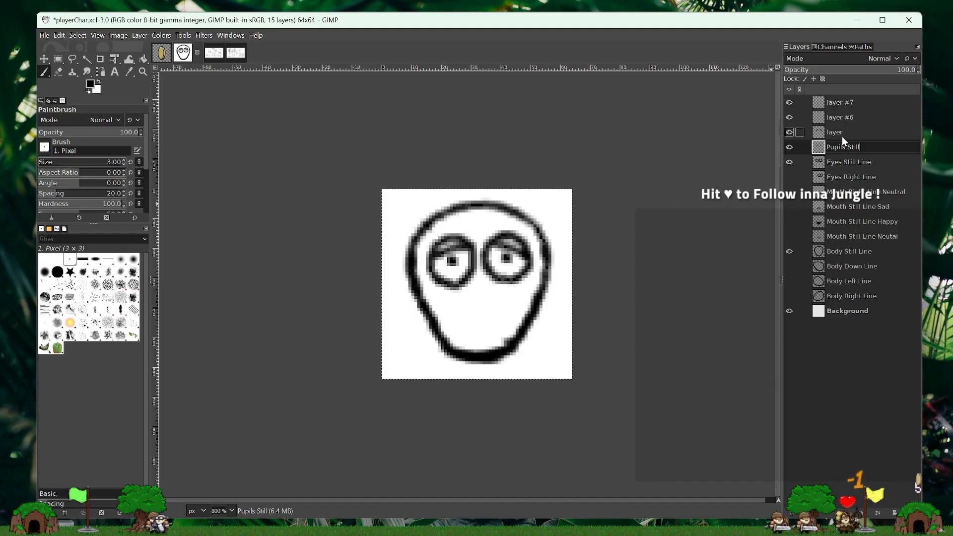
left_click(790, 133)
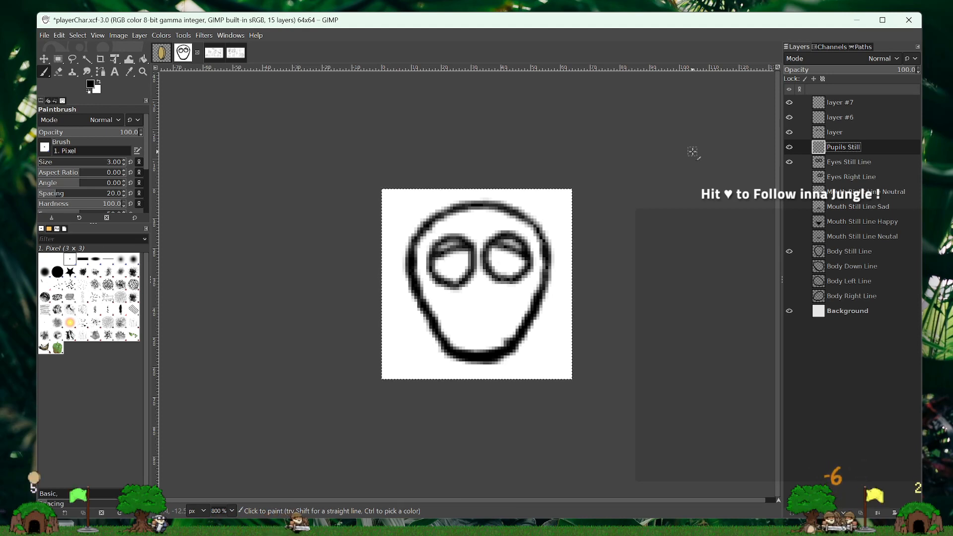
left_click(848, 133)
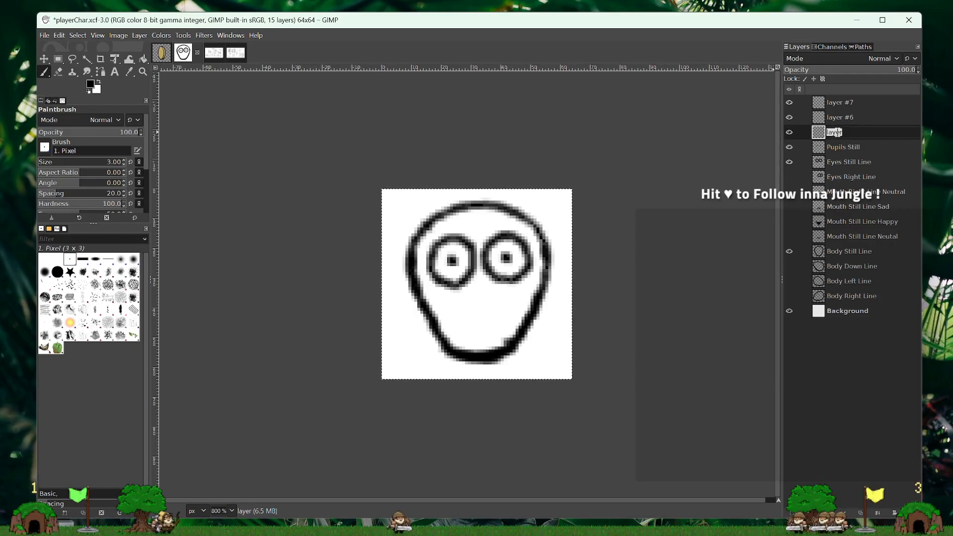
type("Pupils Right")
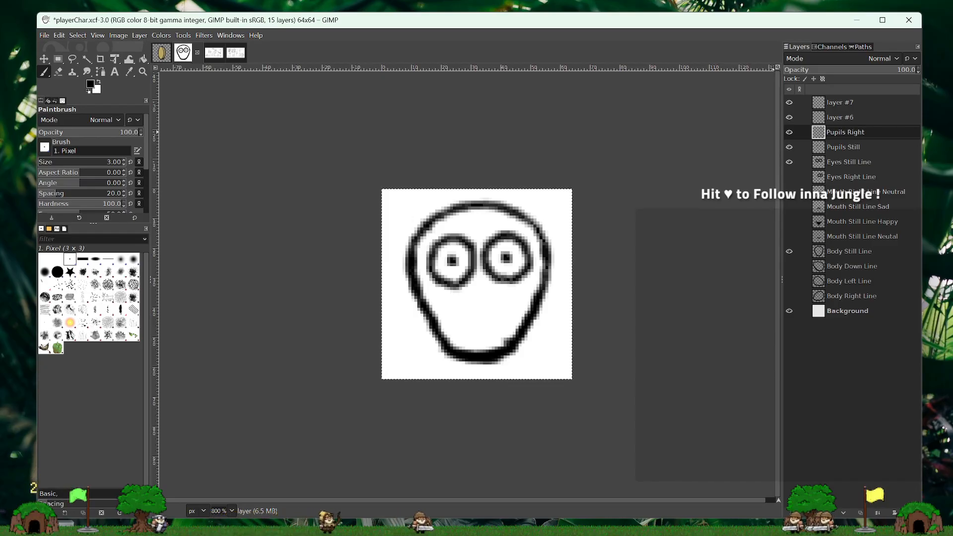
key("Return")
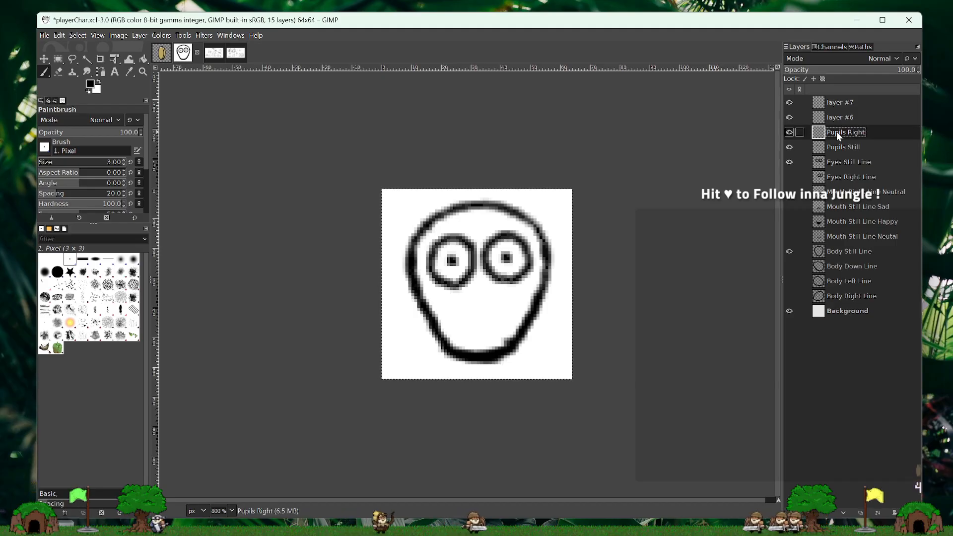
left_click(789, 147)
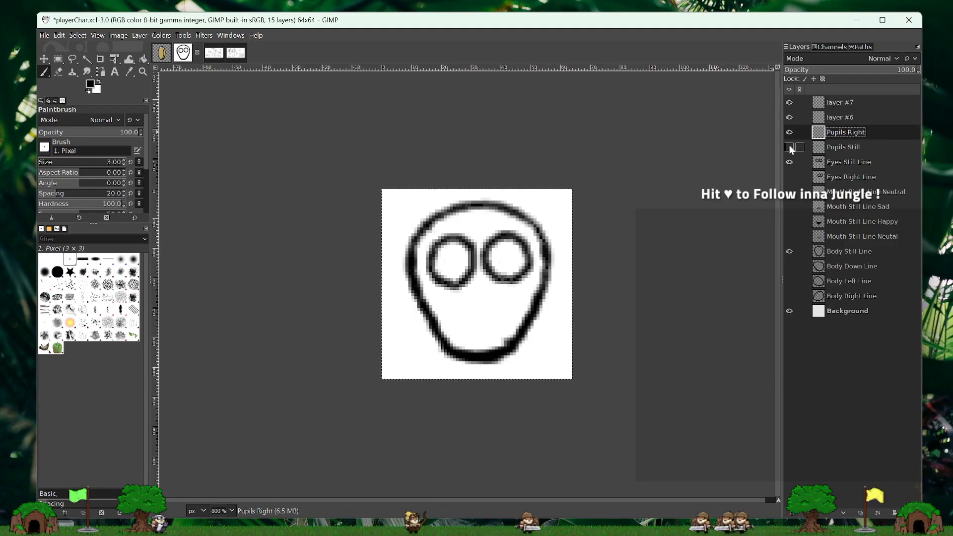
- Hide the still eyes and still body, and show Body Right Line, Mouth Right Line Neutral and Eyes Right Line
left_click(789, 162)
left_click(792, 253)
left_click(789, 310)
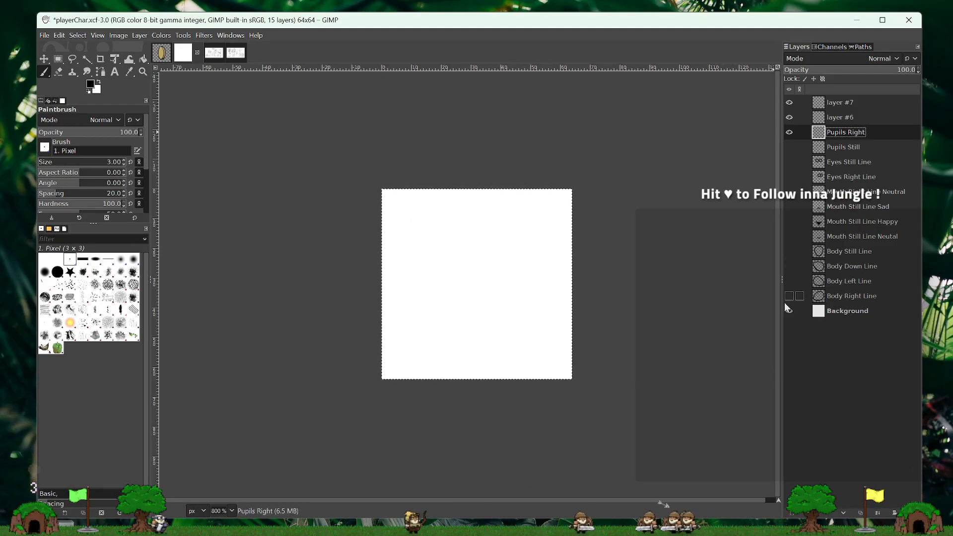
left_click(789, 296)
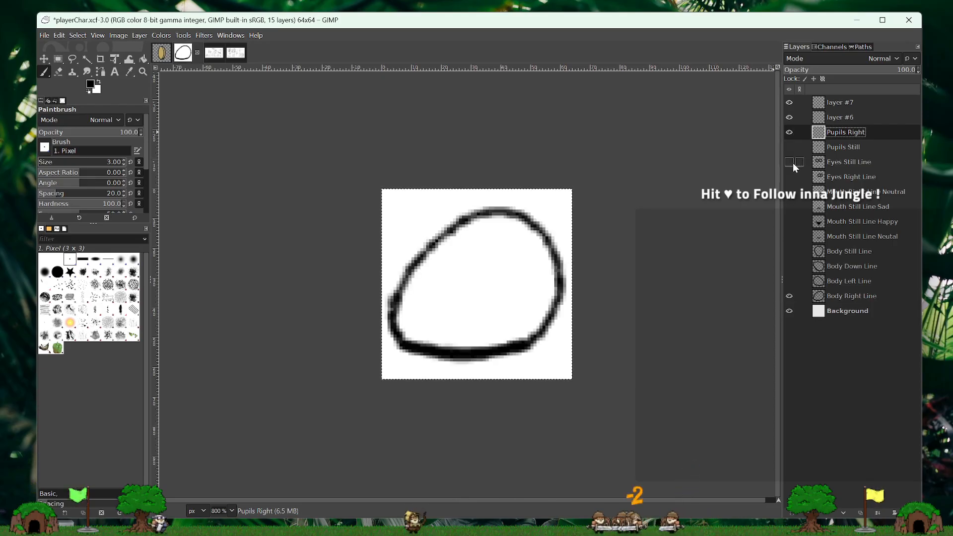
left_click(790, 193)
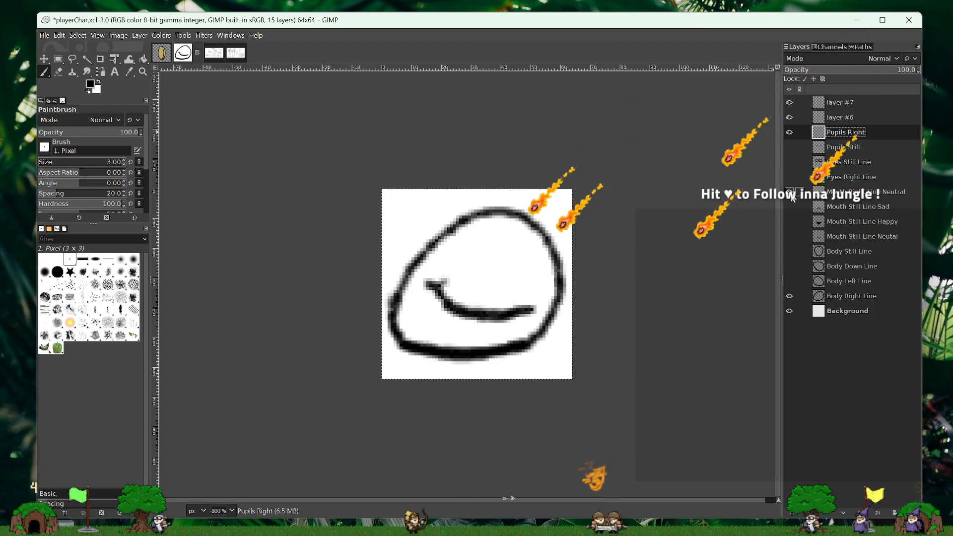
left_click(790, 177)
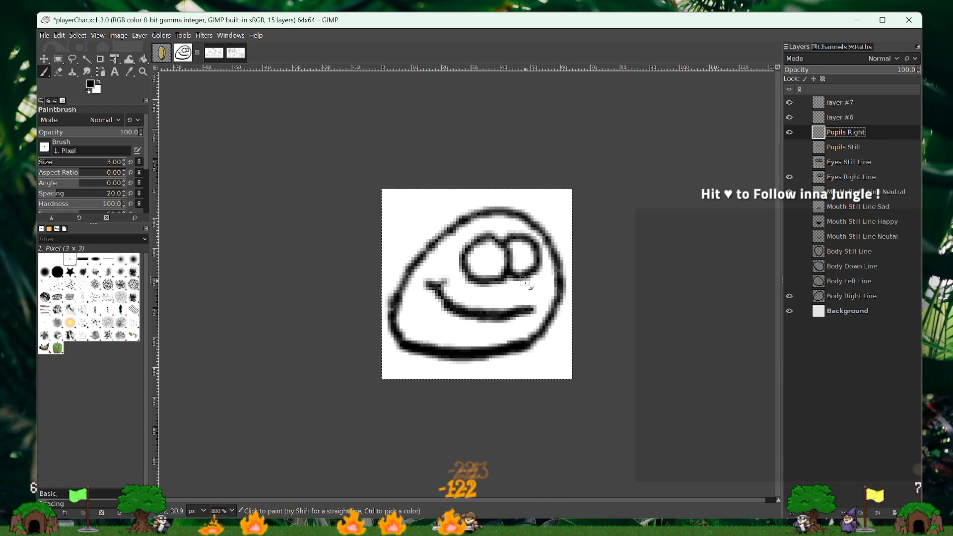
- Try a 3-pixel black pupil near the right side of each eye on Pupils Right, and undo both dabs
left_click(528, 255)
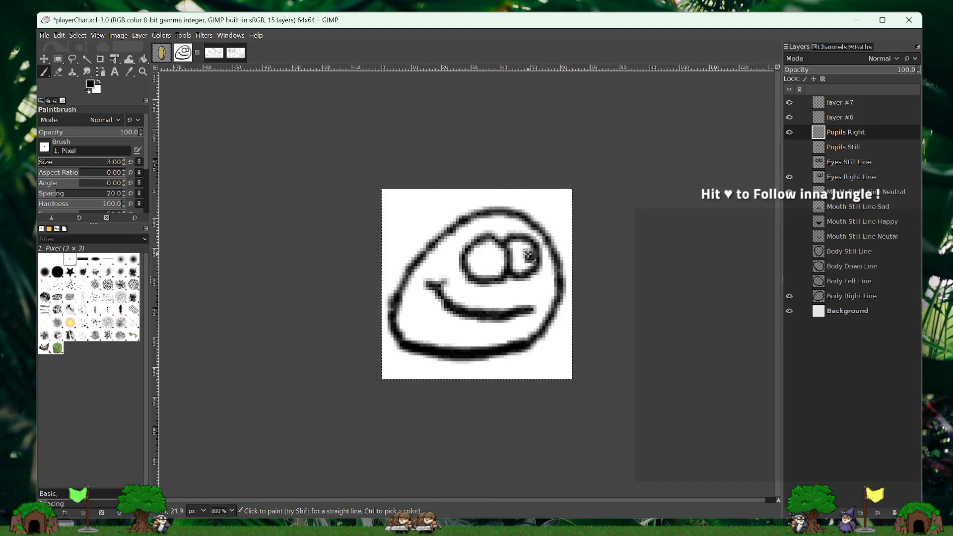
left_click(498, 257)
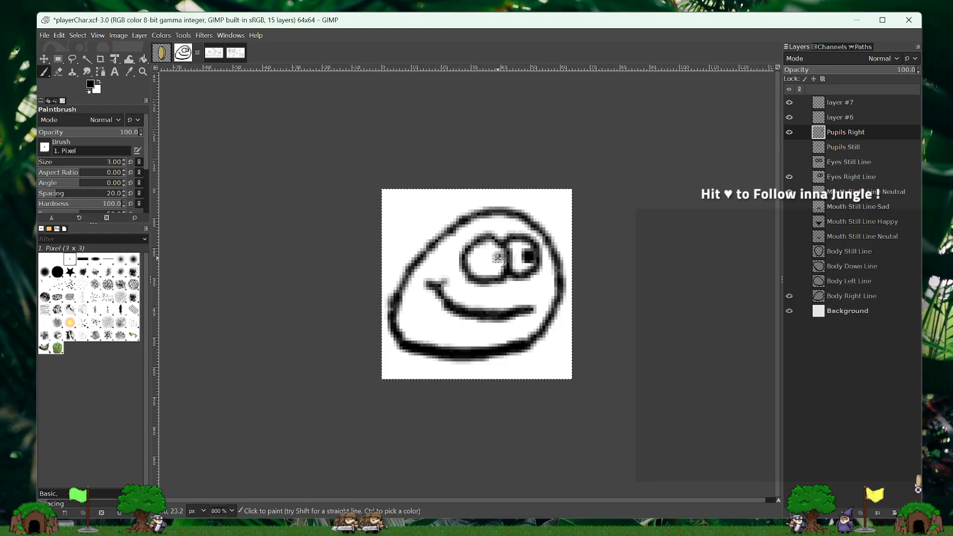
left_click(789, 147)
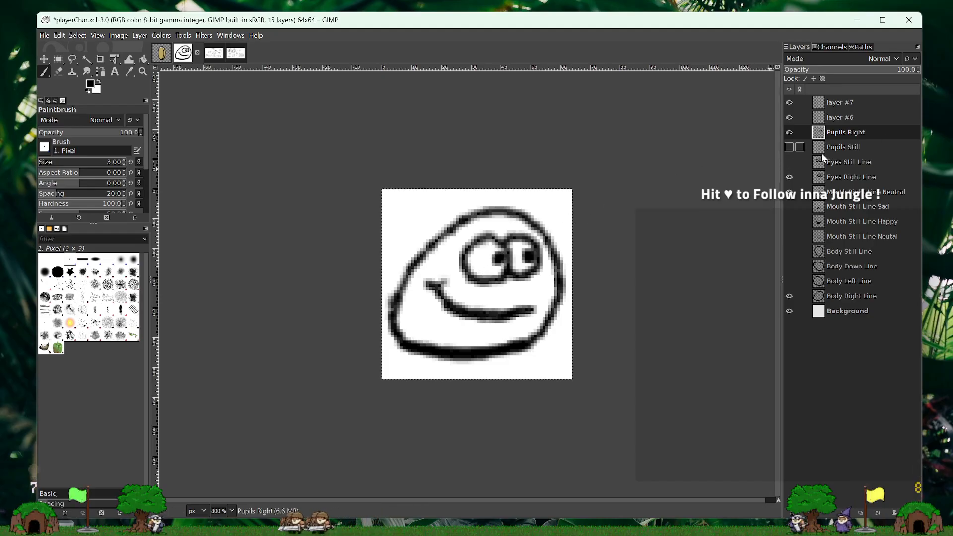
left_click(789, 147)
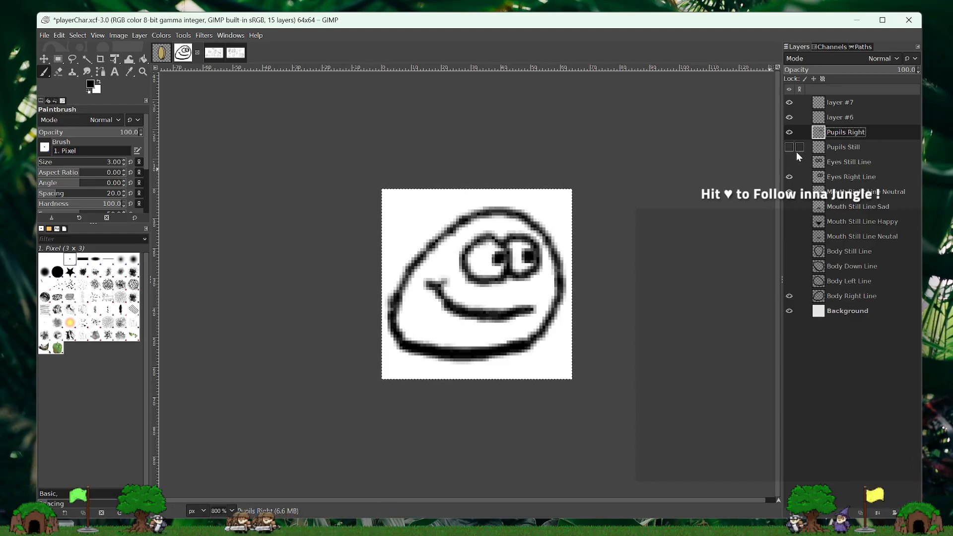
key("ctrl+z")
key("ctrl+z")
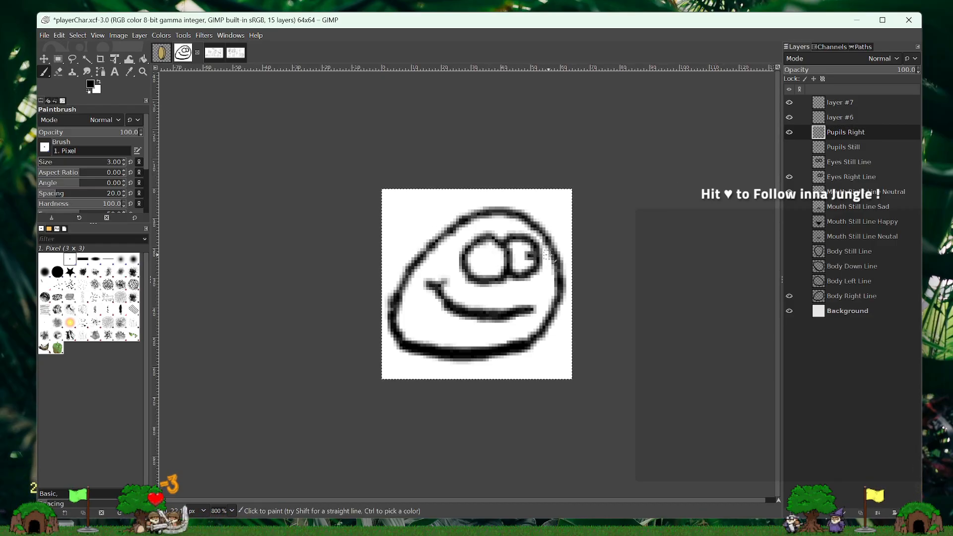
- Paint a 3-pixel black pupil at the right side of each eye on Pupils Right and compare it with Pupils Still
left_click(499, 259)
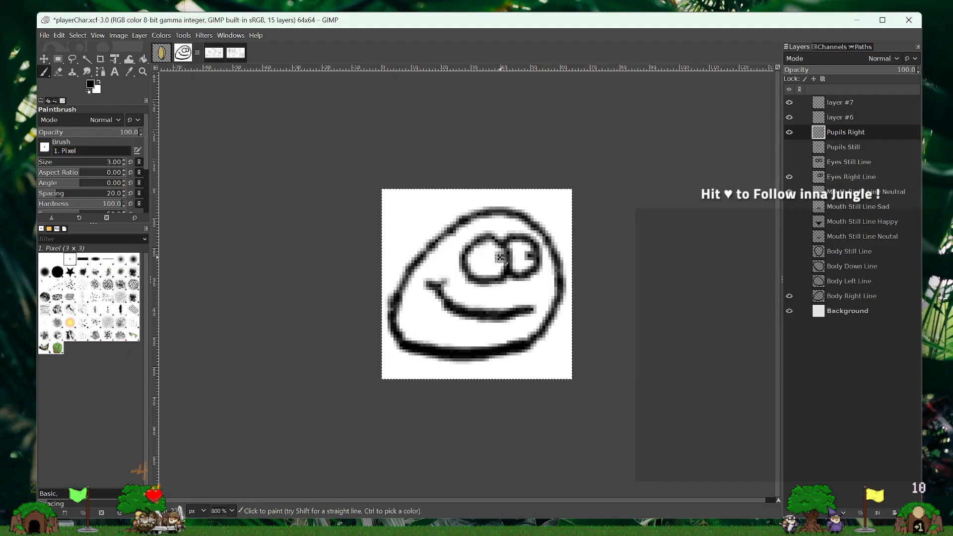
left_click(529, 255)
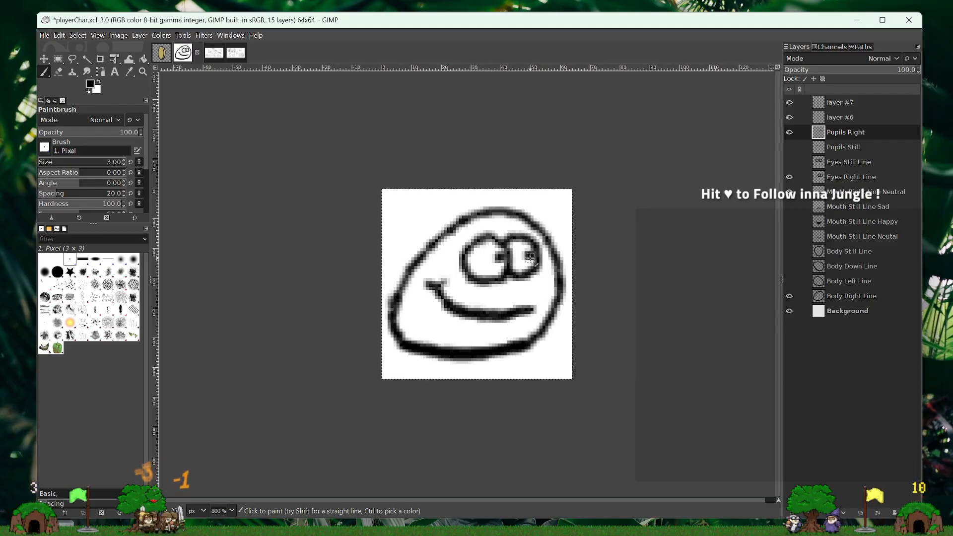
left_click(789, 134)
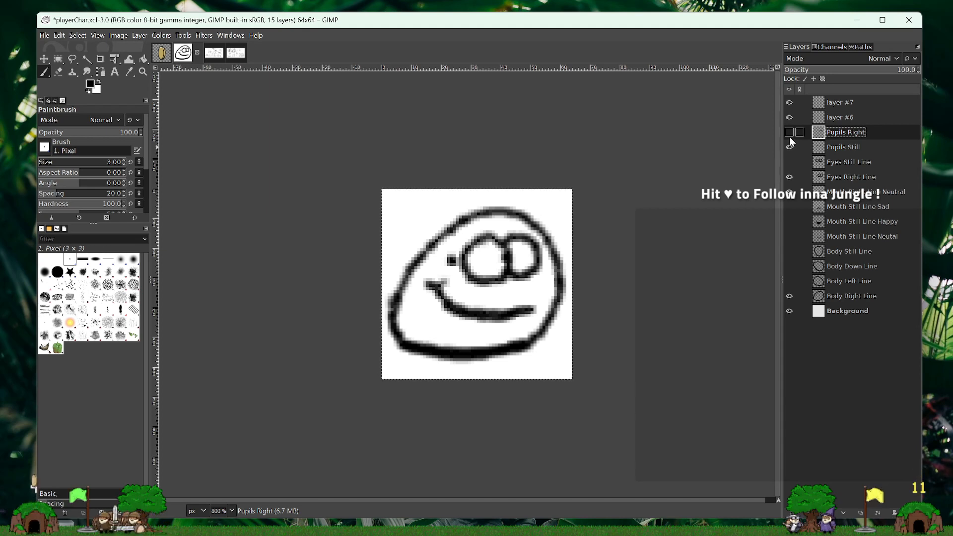
left_click(789, 162)
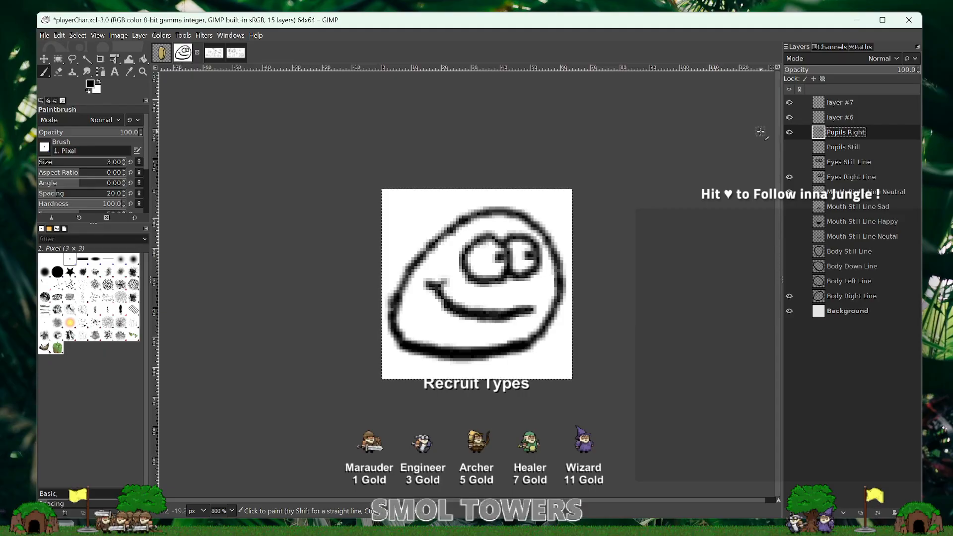
- Add a new transparent layer named layer directly above layer #6
left_click(841, 118)
right_click(852, 114)
left_click(879, 198)
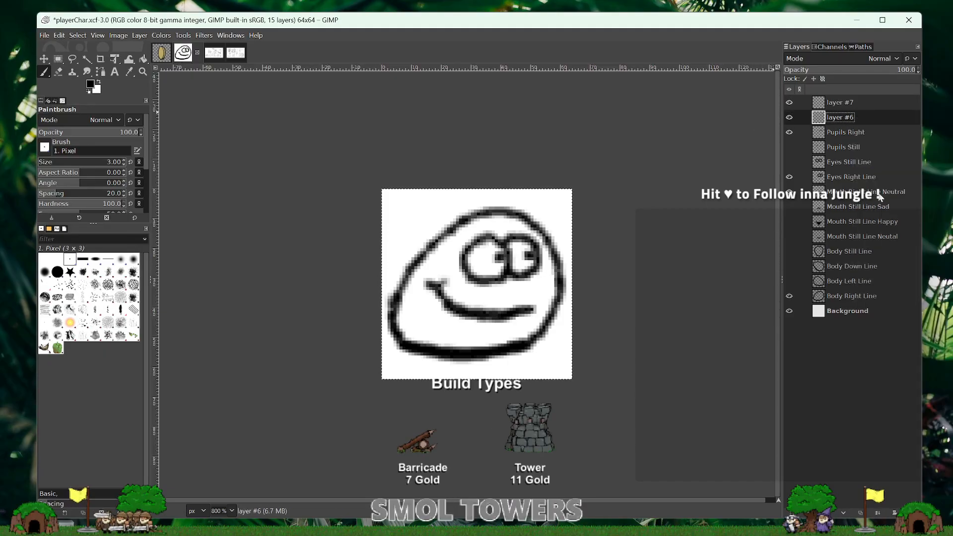
left_click(894, 304)
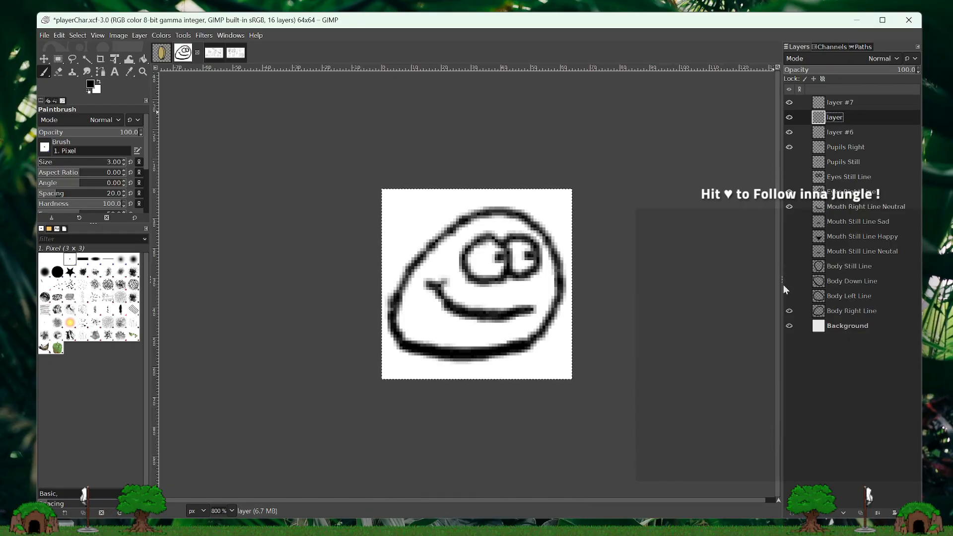
- Rename layer #6 as Pupils and, with Pupils Right hidden, paint a 3-pixel black pupil at the top of each eye
left_click(844, 133)
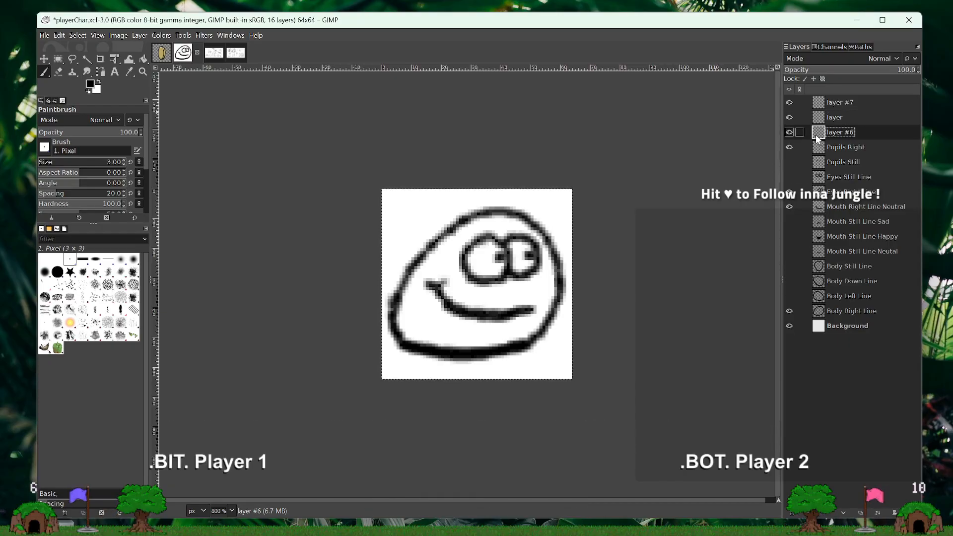
double_click(841, 132)
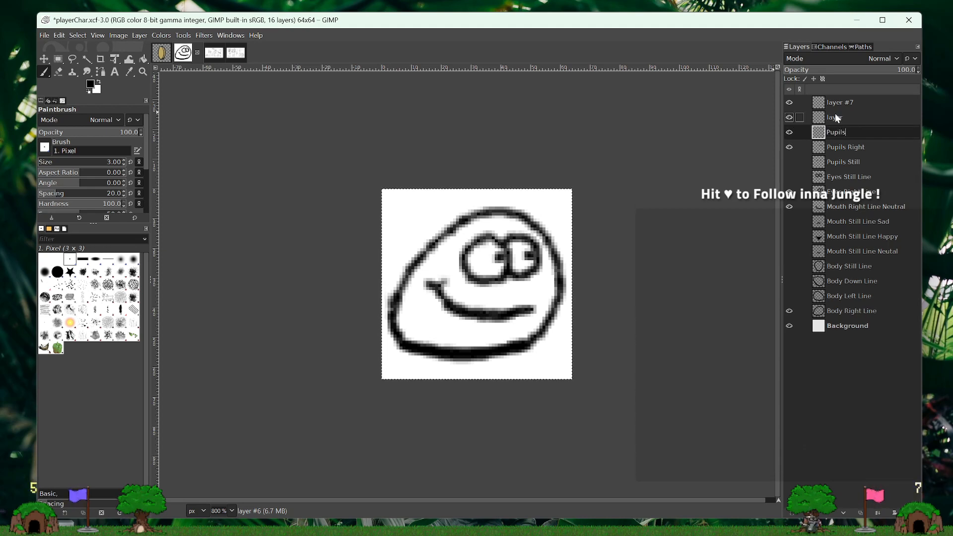
key("Return")
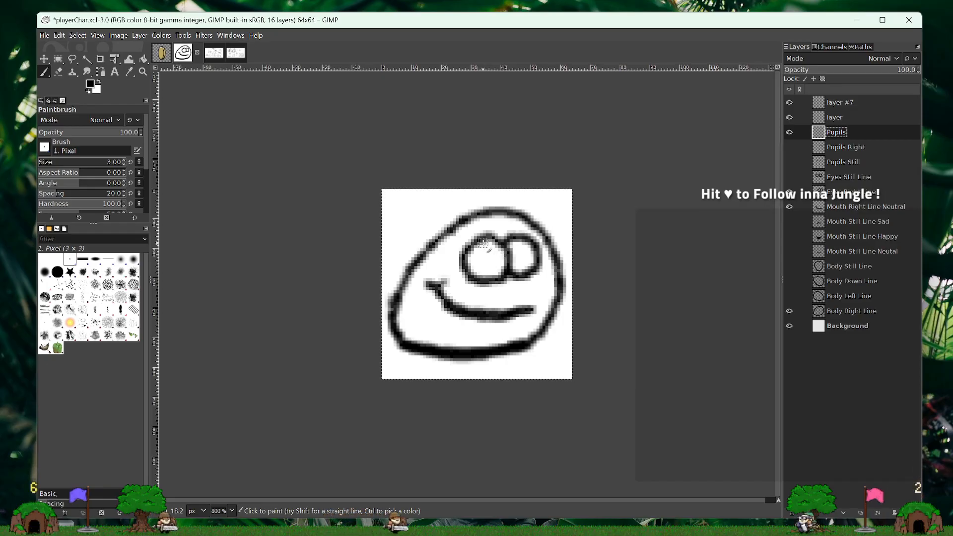
left_click(487, 246)
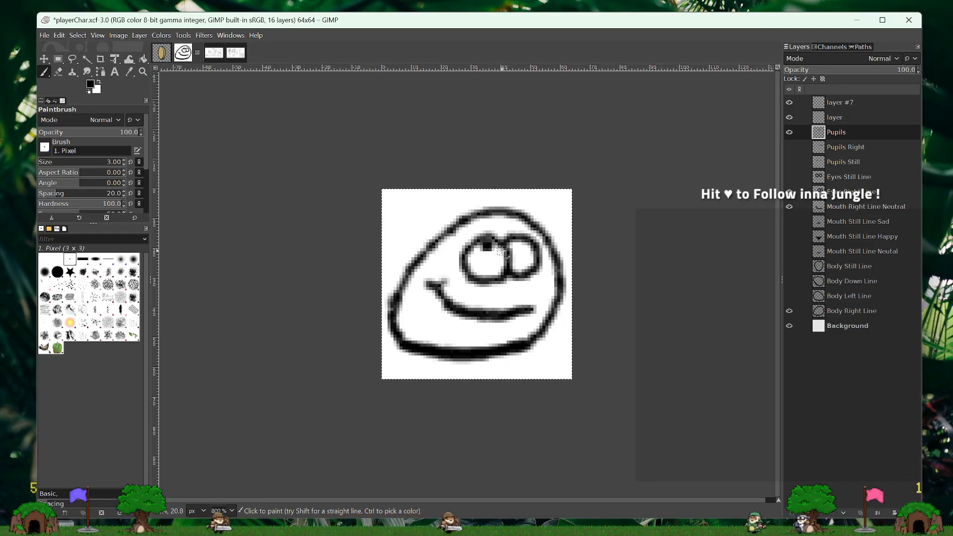
left_click(519, 246)
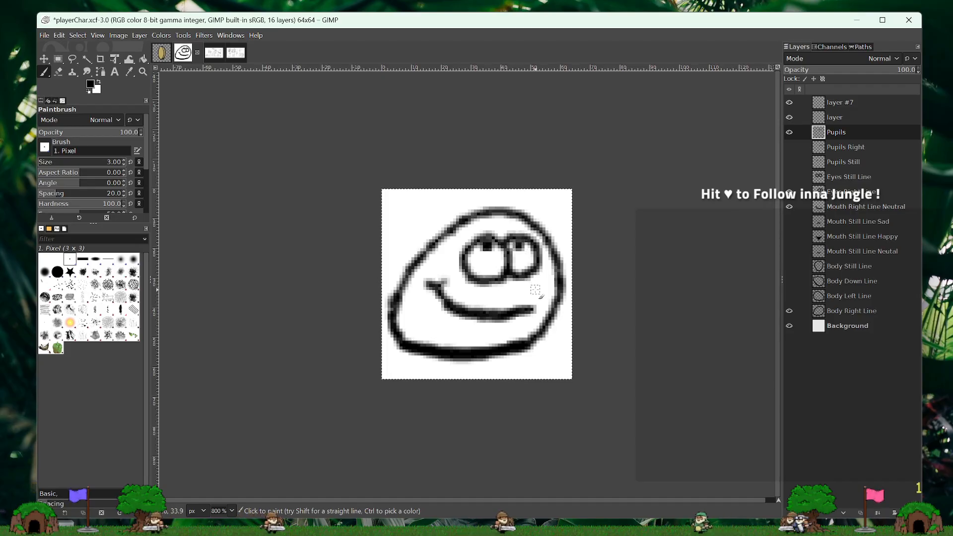
- Compare the upward-looking pupils with Pupils Right by alternating the visibility of the two layers
left_click(789, 132)
left_click(789, 147)
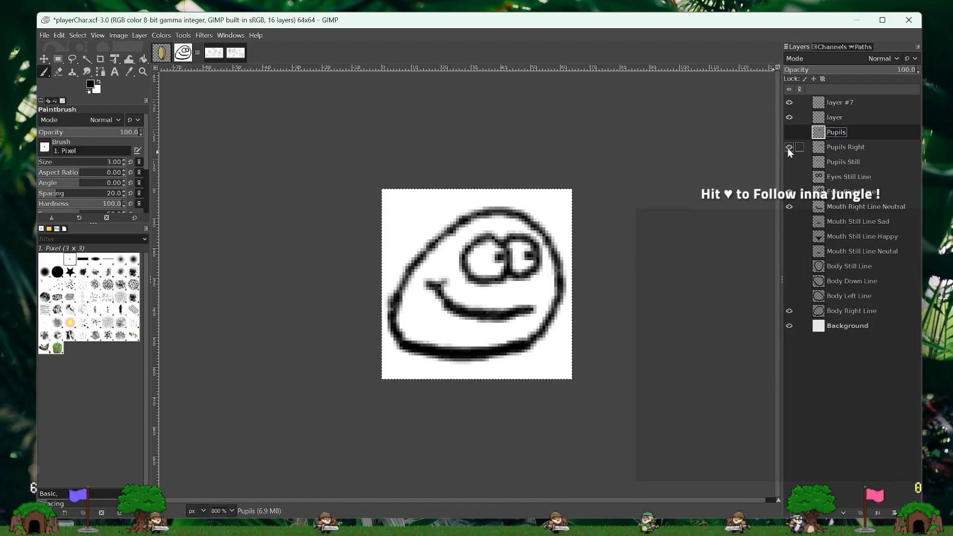
left_click(789, 148)
left_click(791, 133)
left_click(791, 133)
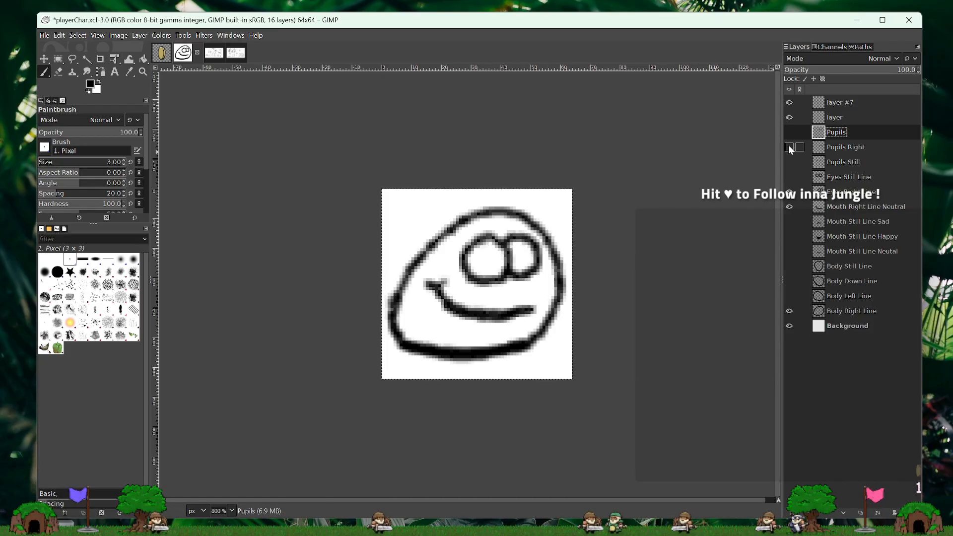
left_click(790, 146)
left_click(789, 132)
left_click(790, 147)
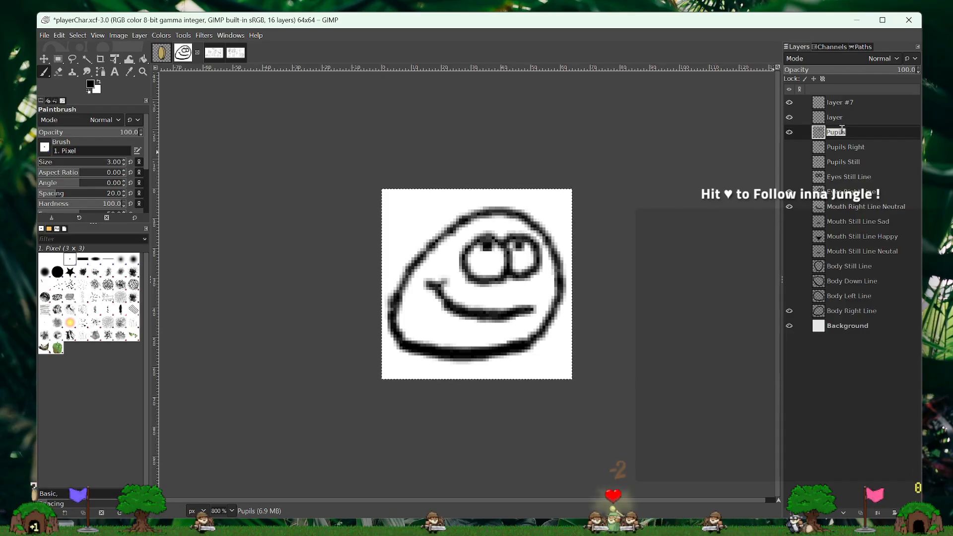
- Rename the Pupils layer as Pupils Up and hide it
key("End")
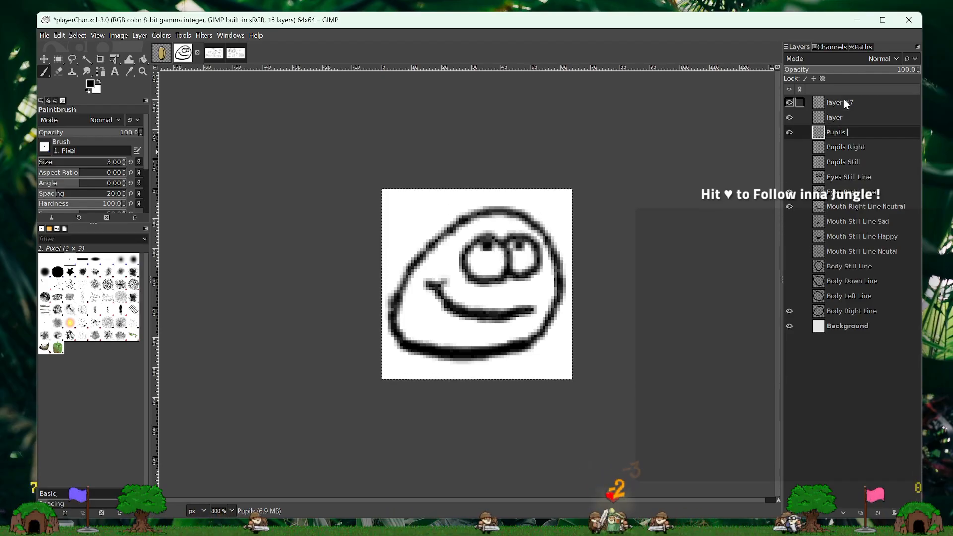
type("Up")
key("Return")
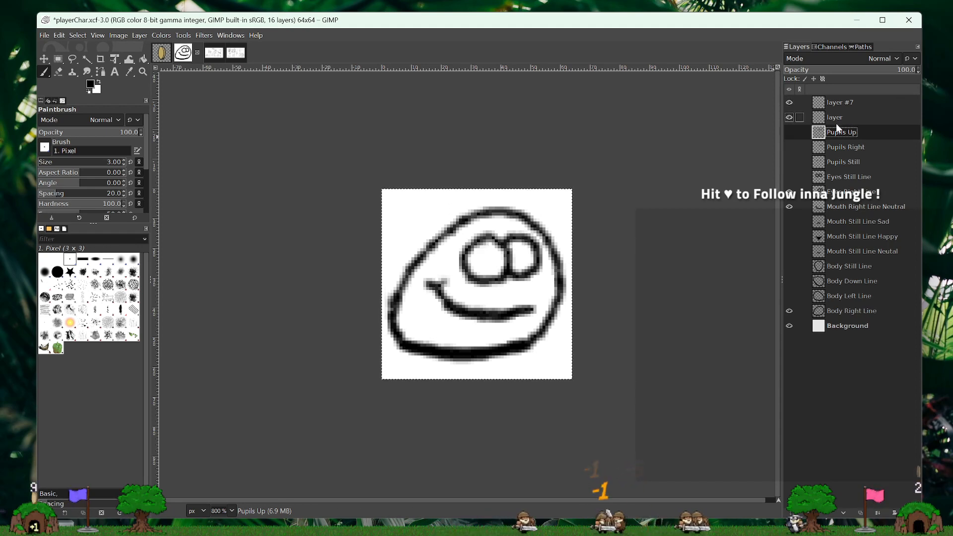
- Swap Body Right Line for Body Down Line behind the right-facing eyes and mouth, and check it briefly with Pupils Right
left_click(790, 192)
left_click(789, 206)
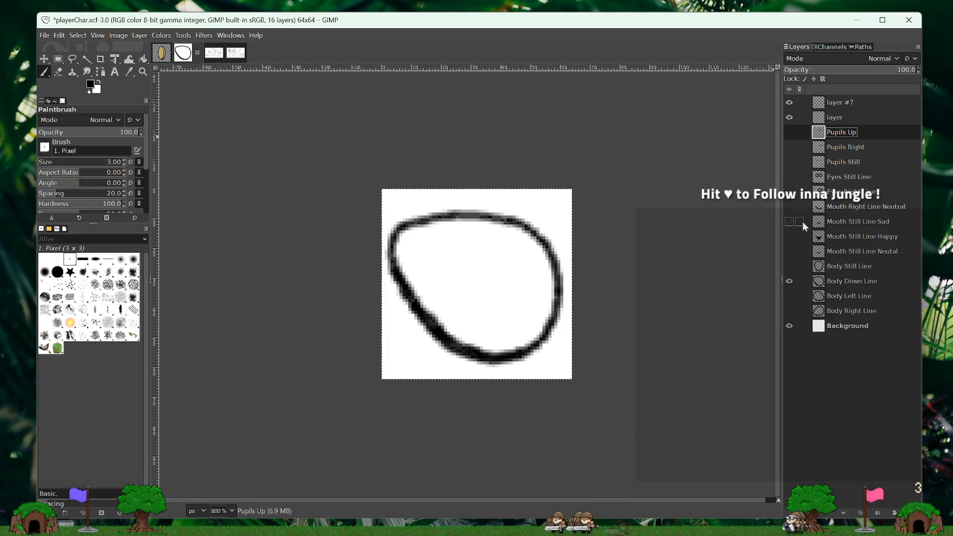
left_click(791, 194)
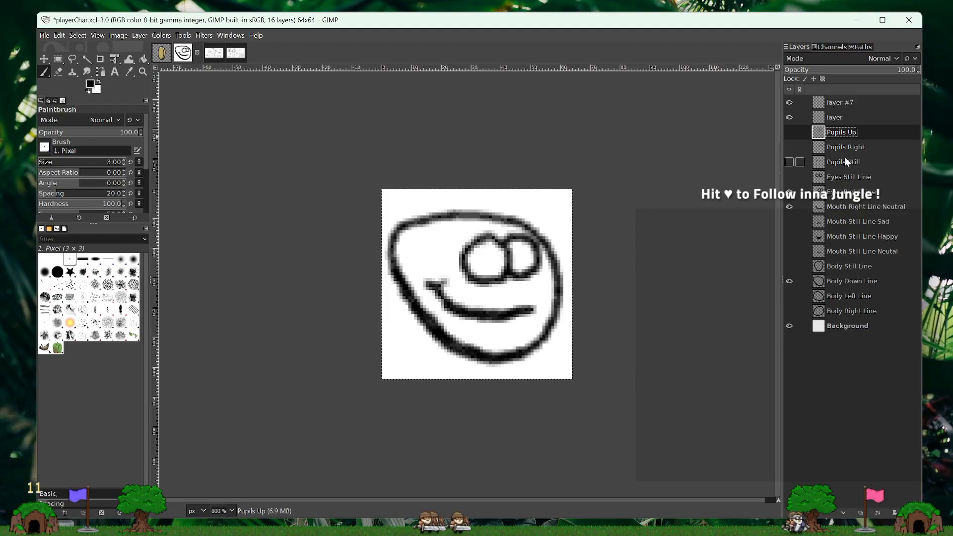
left_click(790, 147)
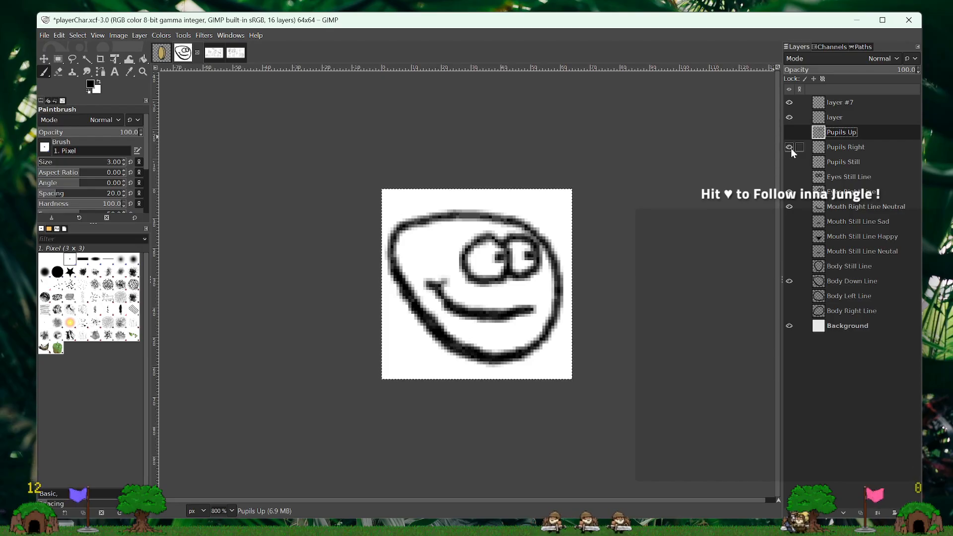
left_click(789, 148)
- Rename the empty layer above Pupils Up as Pupils Down
left_click(832, 116)
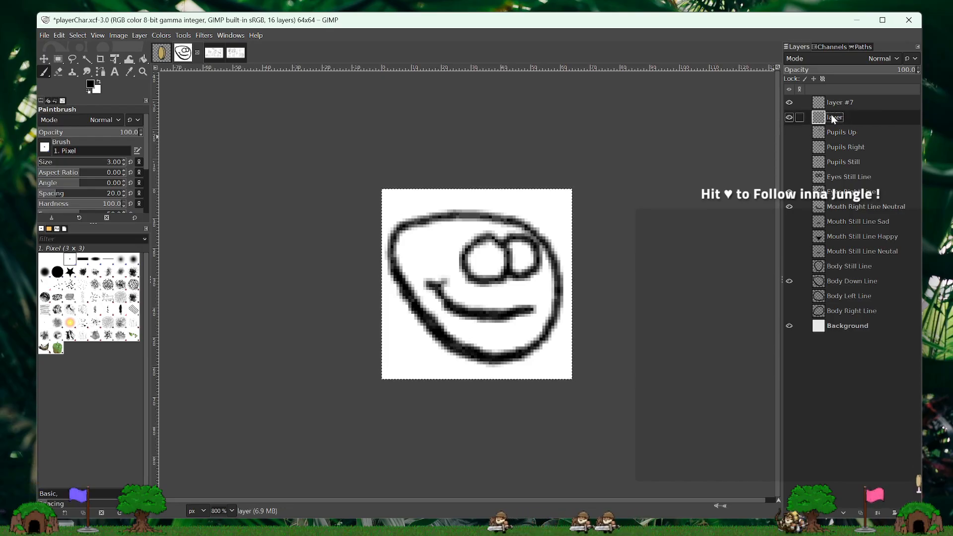
double_click(832, 115)
type("Pupil")
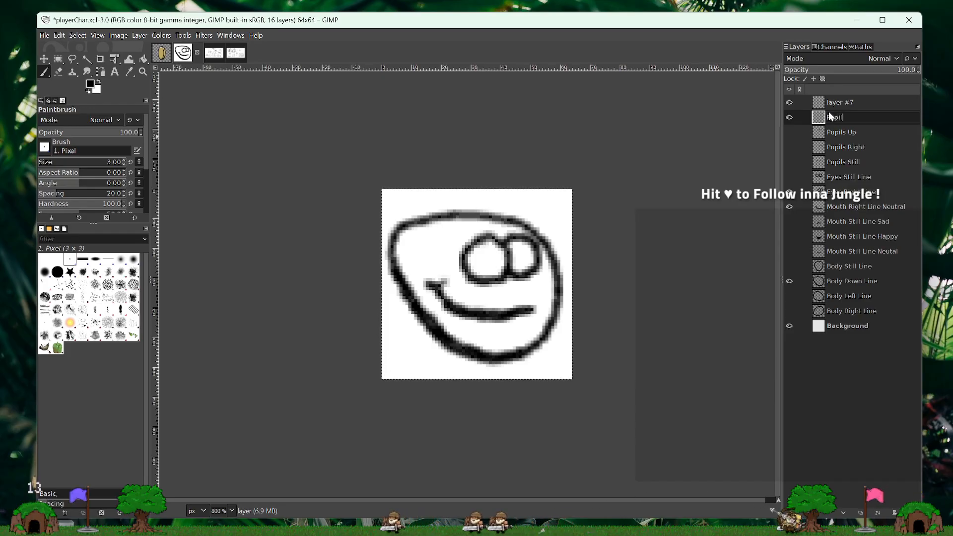
type("s Down")
key("Return")
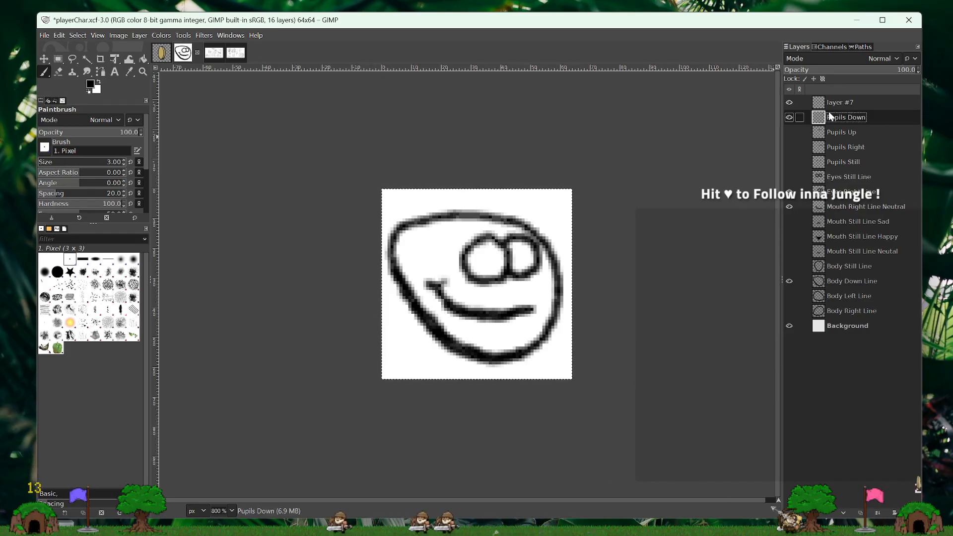
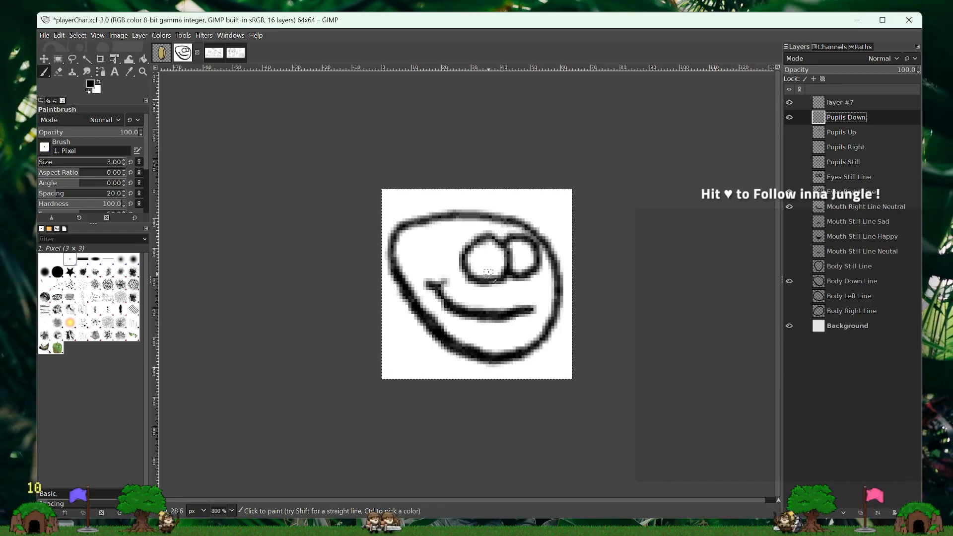
- Paint a small black pupil at the bottom of each right-facing eye on Pupils Down and hide the layer
left_click(489, 273)
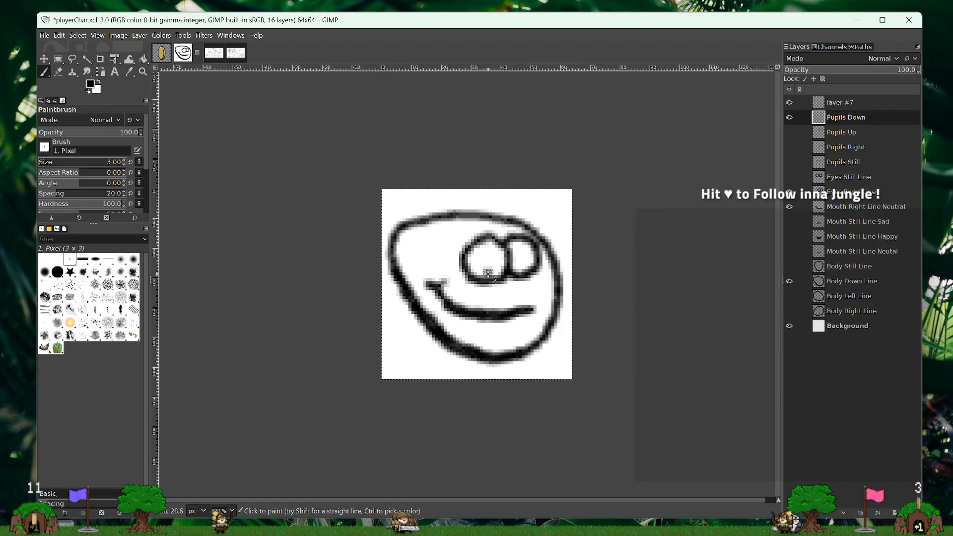
left_click(522, 269)
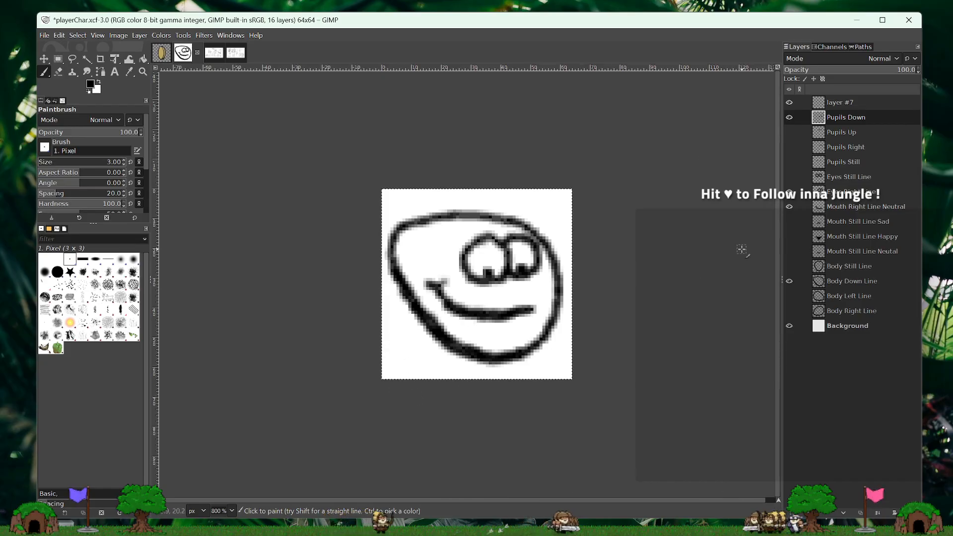
left_click(790, 119)
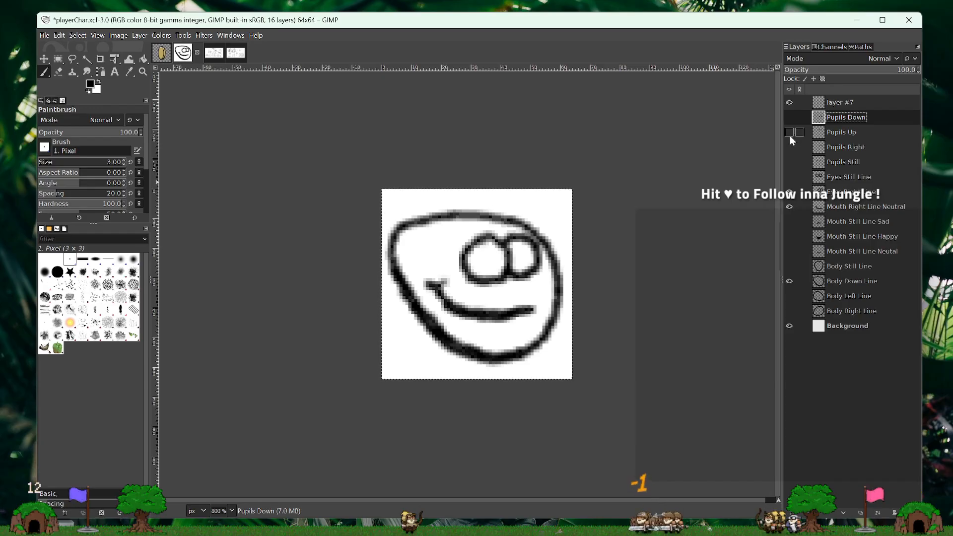
- Compare Pupils Up and Pupils Right with Body Right Line, and Pupils Down with Body Down Line, by toggling layer visibility
left_click(790, 134)
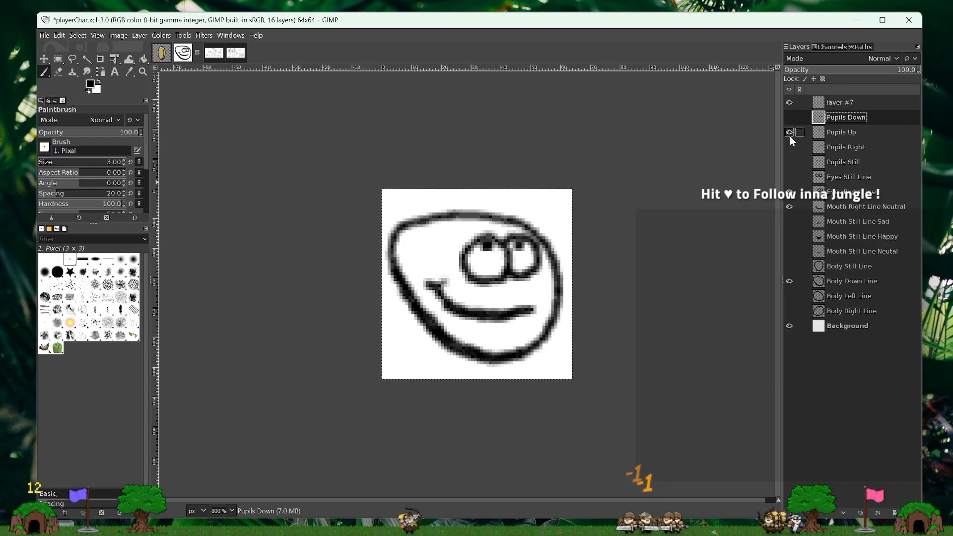
left_click(786, 281)
left_click(790, 311)
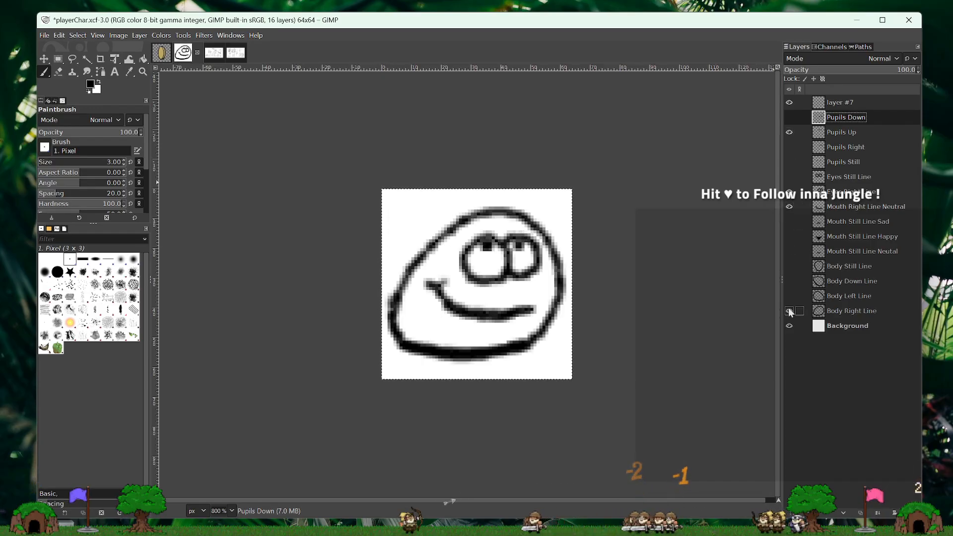
left_click(789, 311)
left_click(789, 117)
left_click(794, 132)
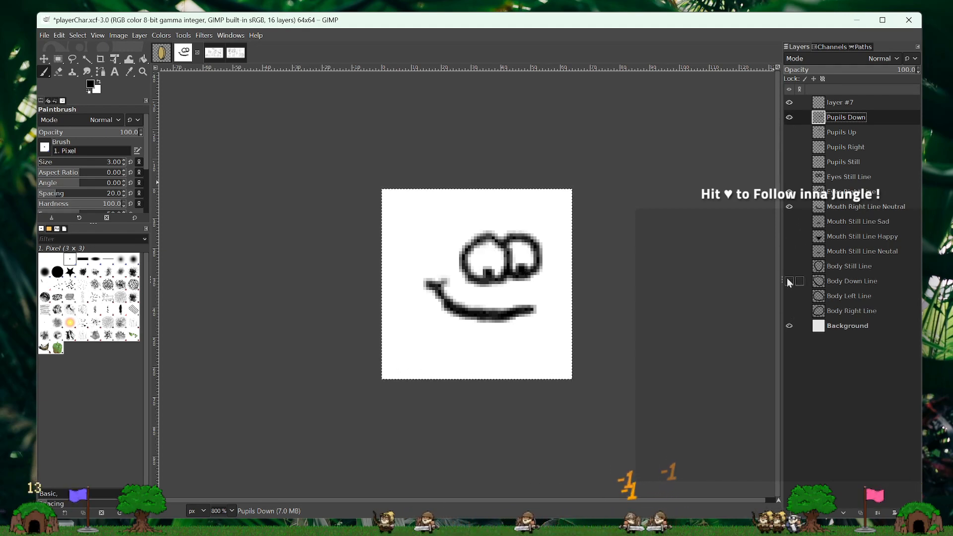
left_click(790, 282)
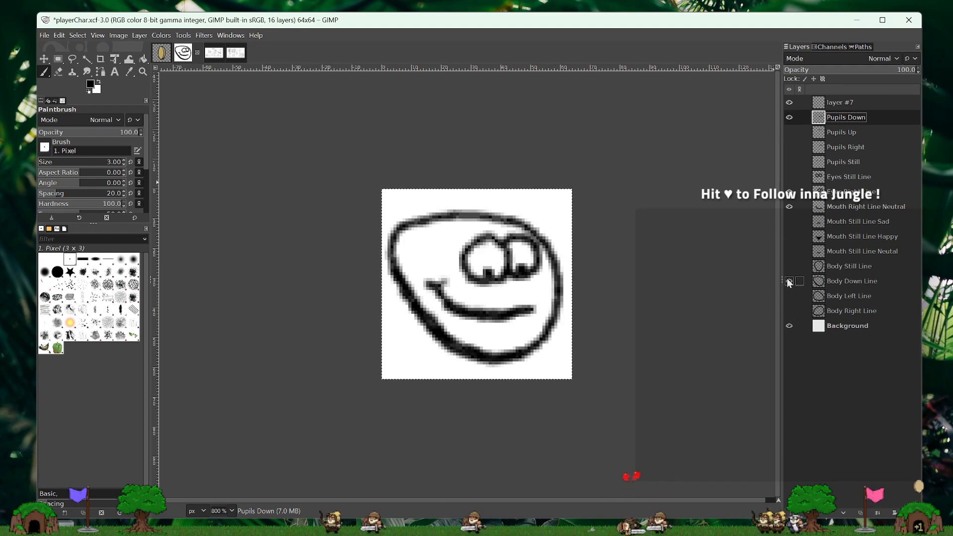
left_click(790, 281)
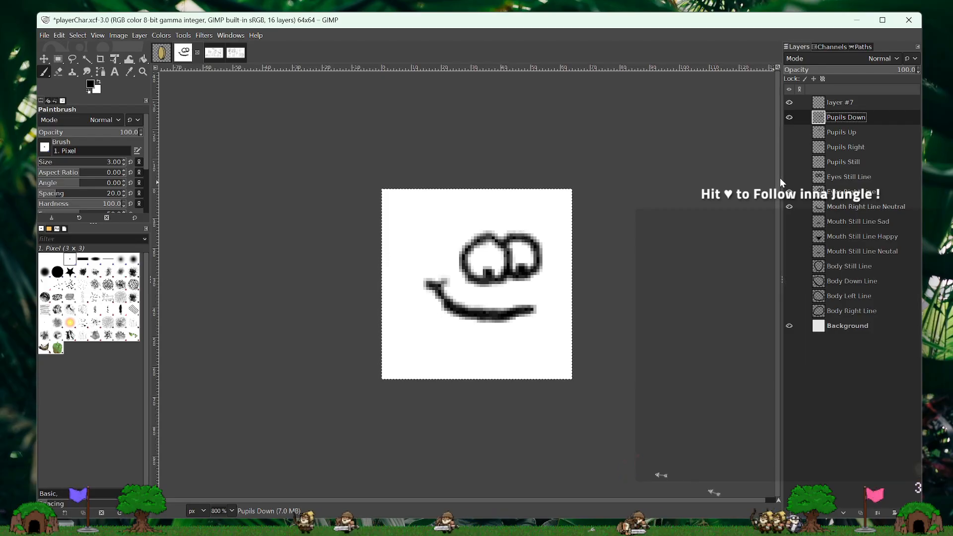
left_click(789, 117)
left_click(790, 147)
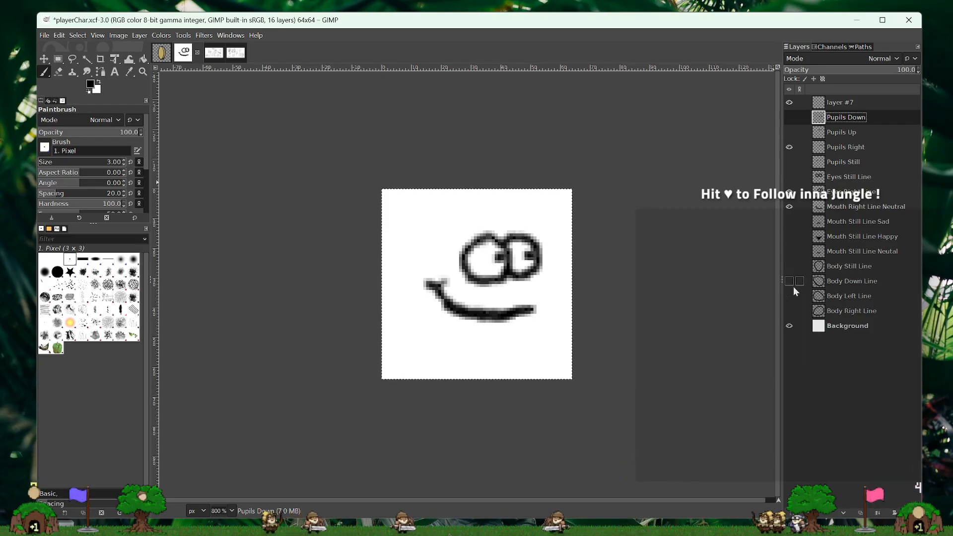
left_click(789, 310)
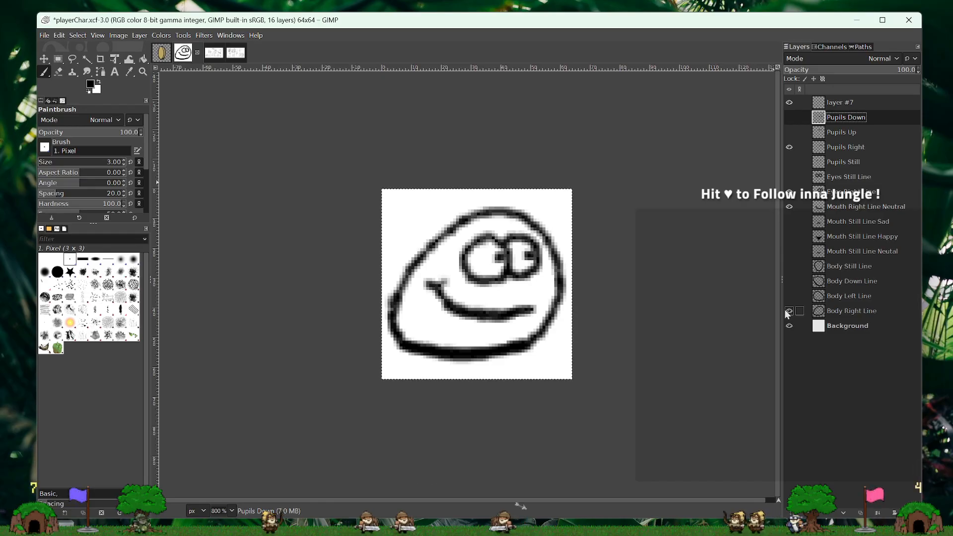
- Switch the visible character to Body Still Line, Eyes Still Line and Pupils Still, with the mouth layers hidden
left_click(789, 311)
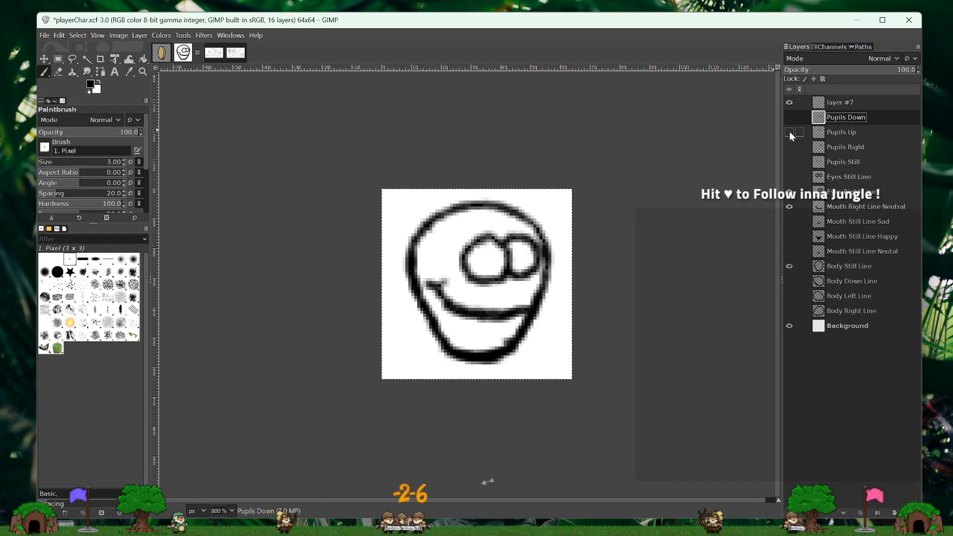
left_click(789, 162)
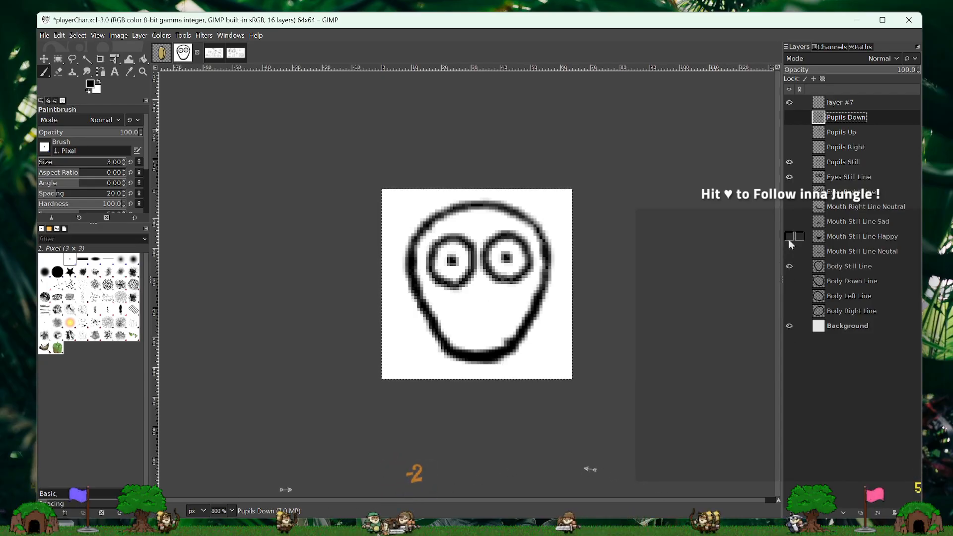
left_click(790, 240)
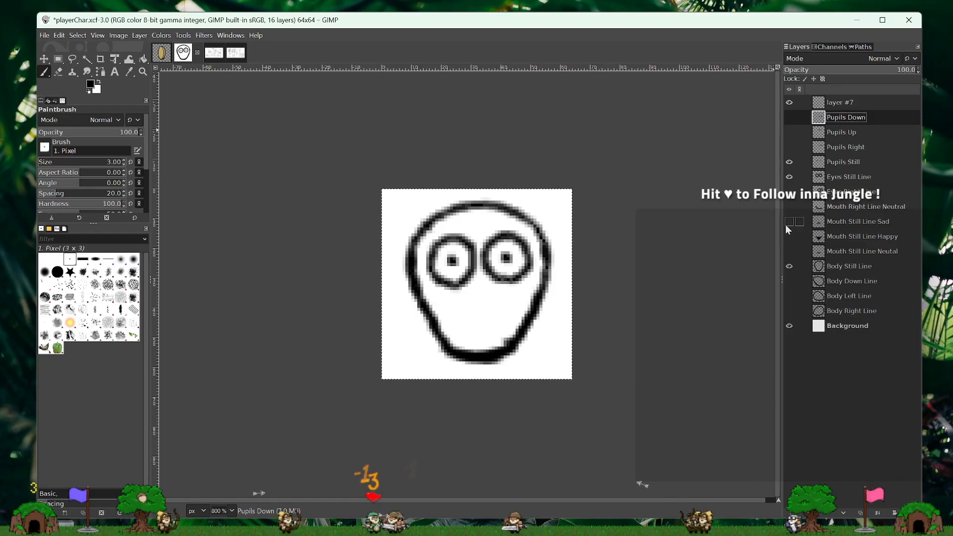
left_click(787, 226)
left_click(786, 225)
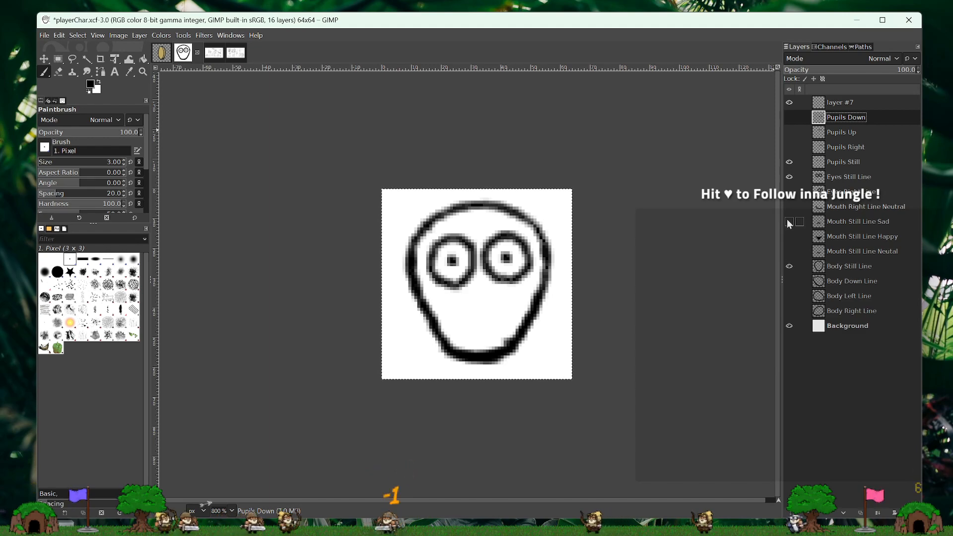
- Tick off Pupils in the design workshop checklist and review the expressions in the Design Chat sketch
left_click(214, 53)
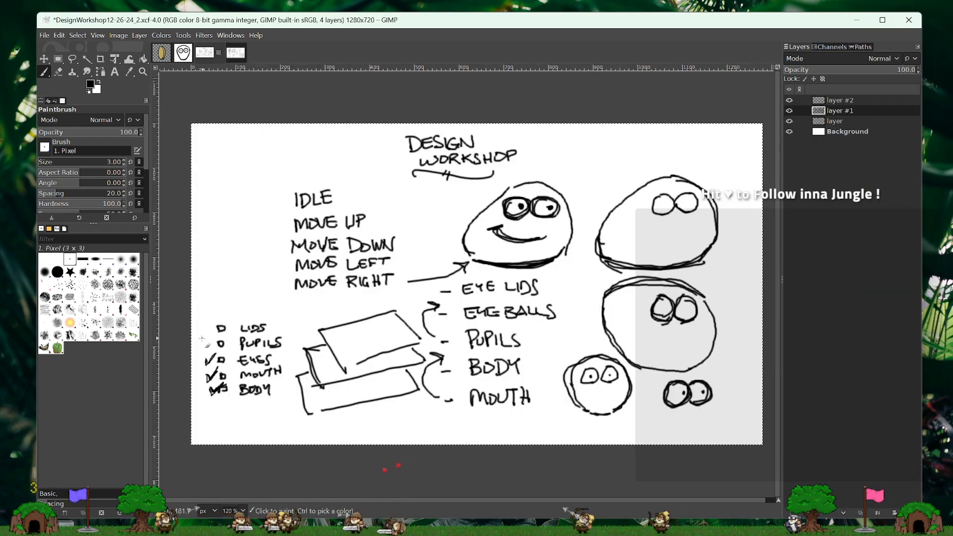
left_click_drag(201, 342, 210, 340)
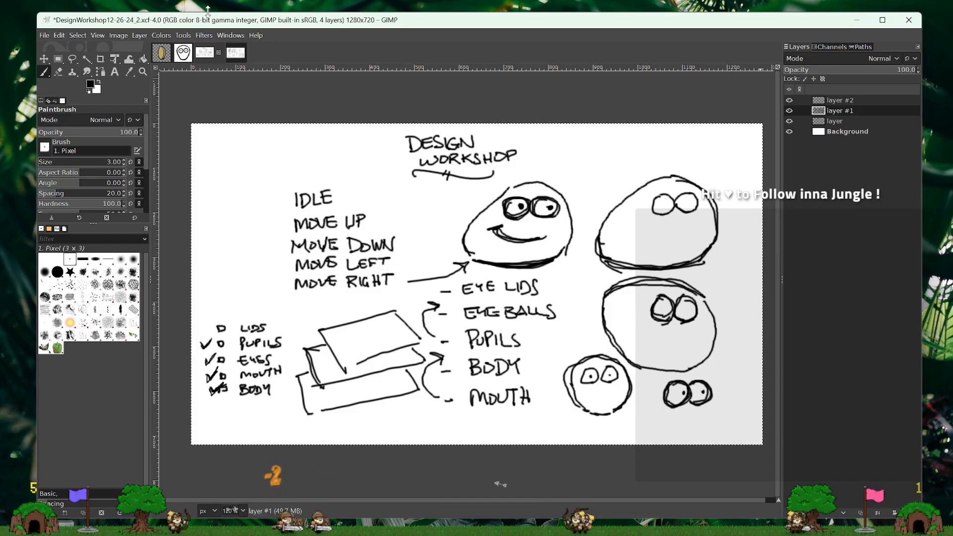
left_click(236, 53)
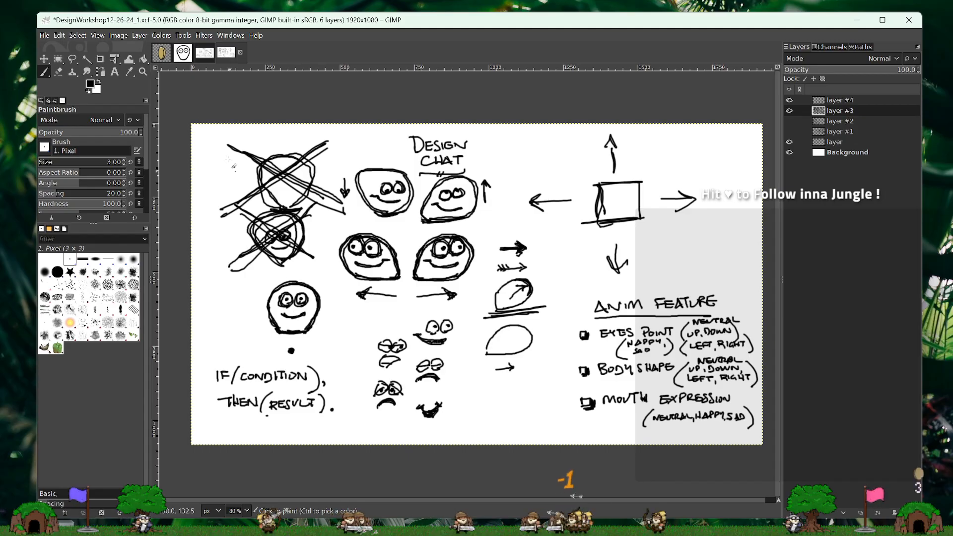
- Return to the playerChar image and rename the top layer as Lids Still Blink
left_click(184, 54)
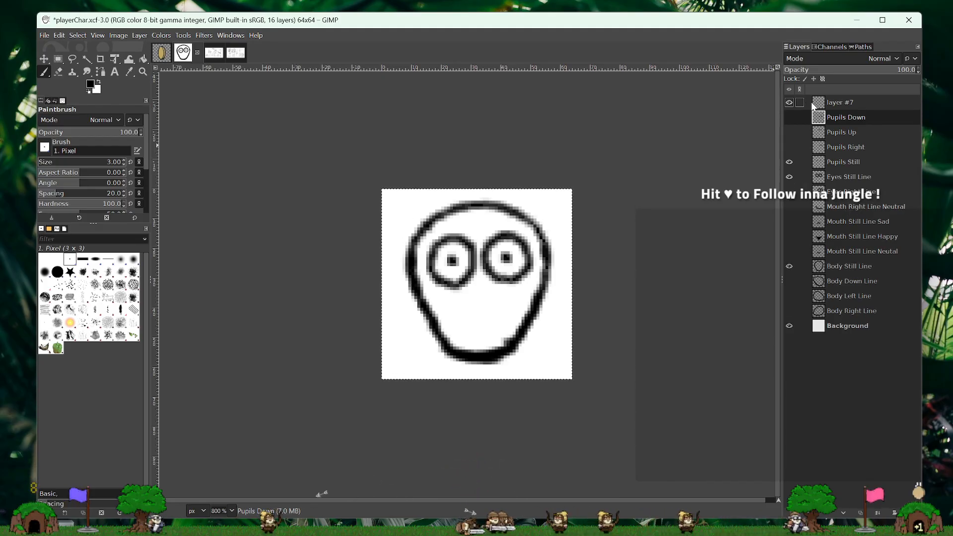
double_click(841, 102)
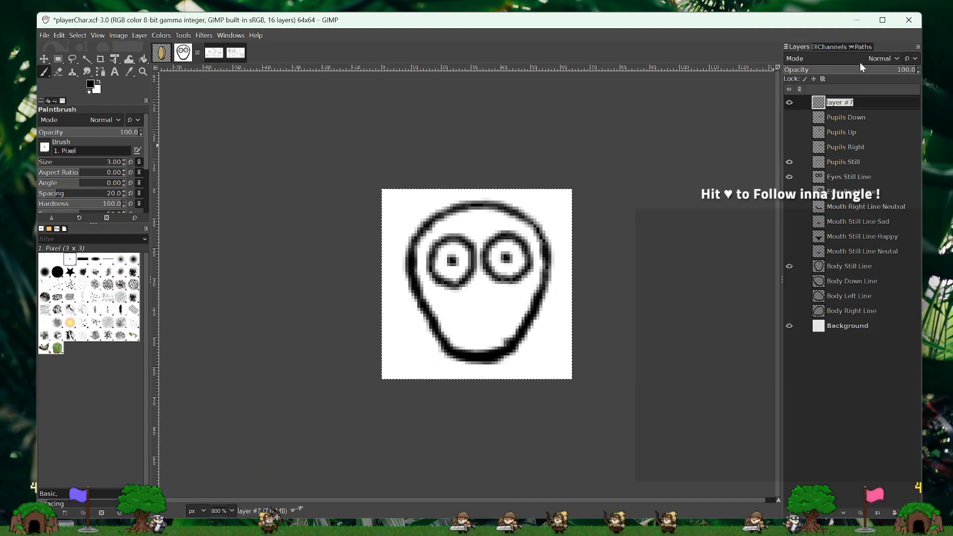
type("Lids ")
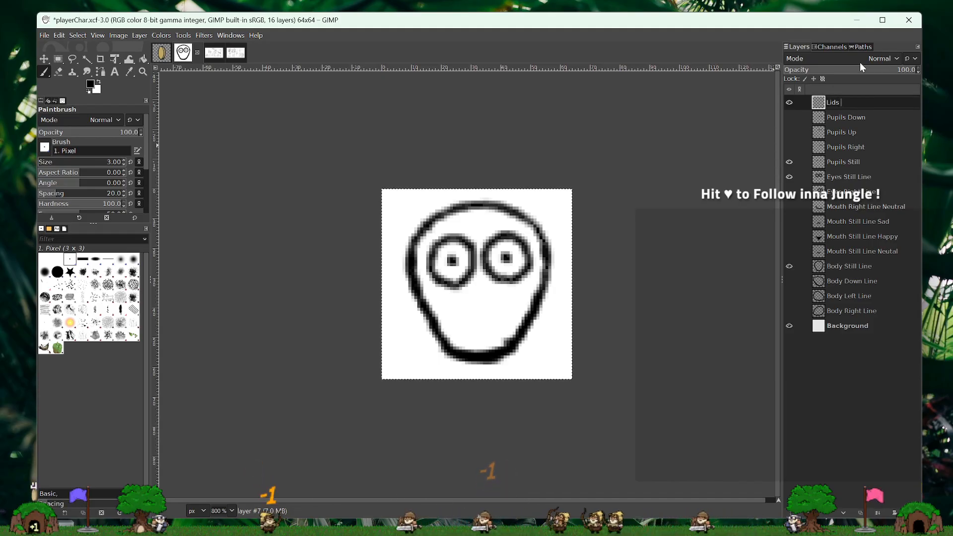
type("Still")
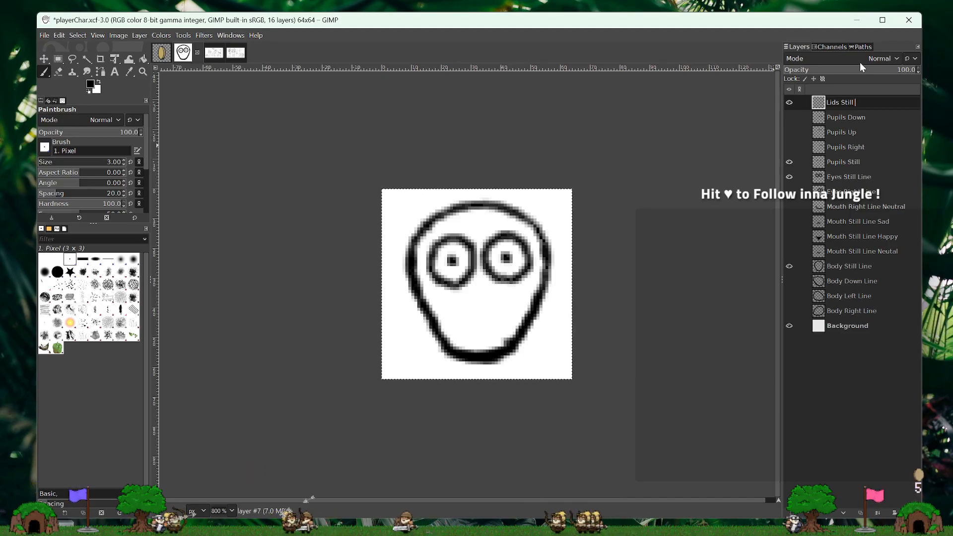
type(" Blink")
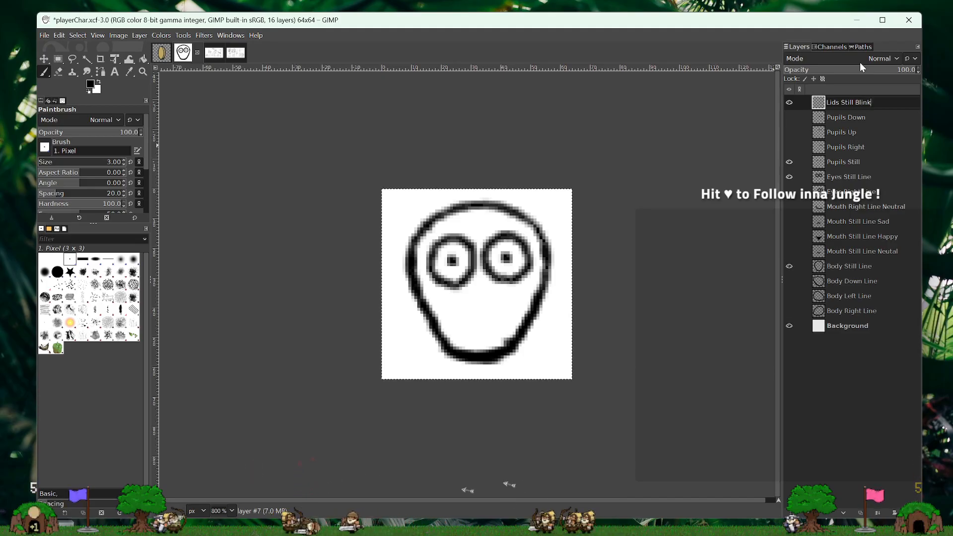
key("Return")
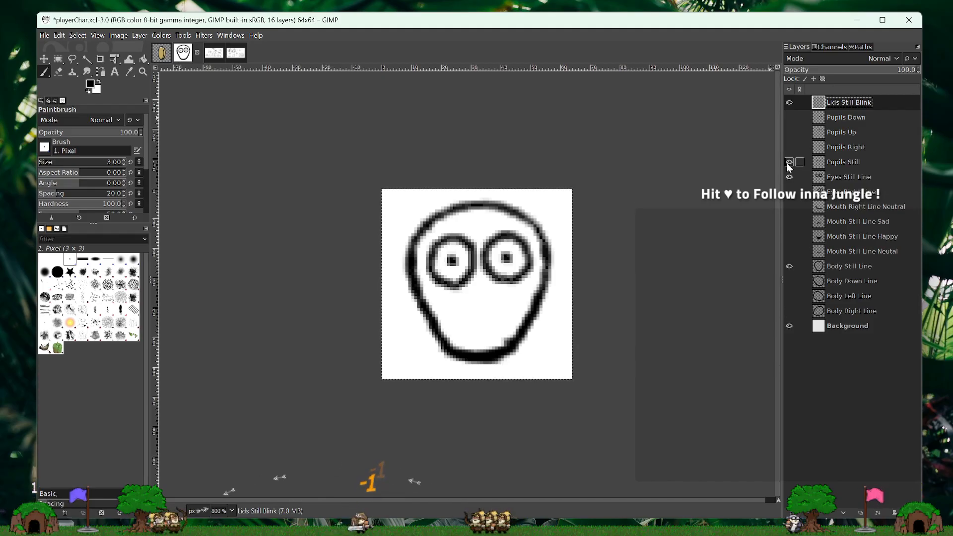
- Reduce Pupils Still to 23.6 opacity and paint a horizontal closed-lid line across each eye on Lids Still Blink
left_click(829, 161)
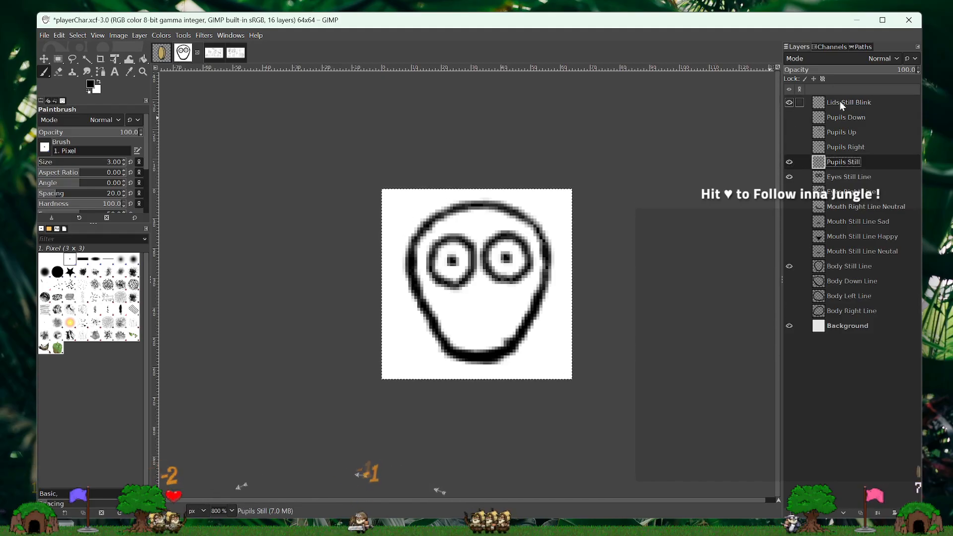
left_click(849, 102)
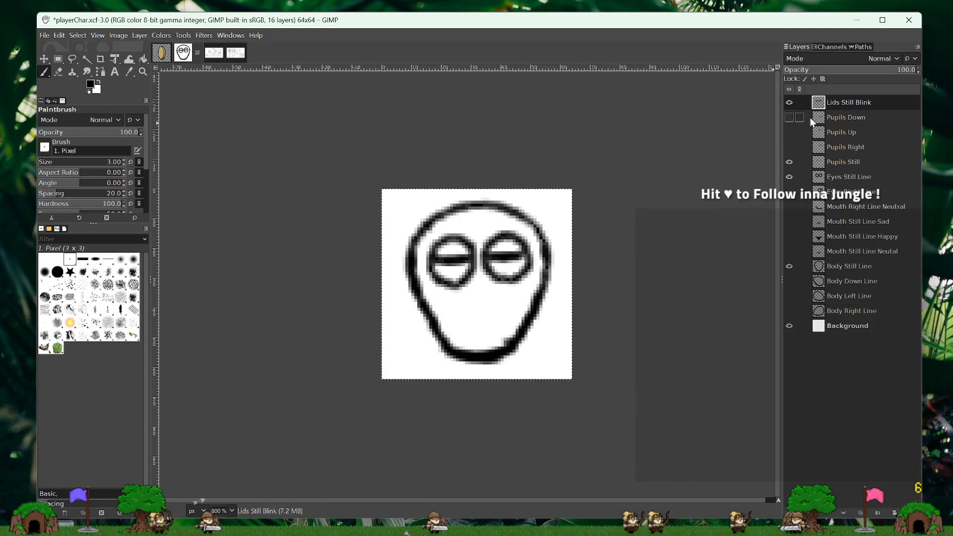
- Hide Lids Still Blink and restore Pupils Still to 100 opacity
left_click(790, 102)
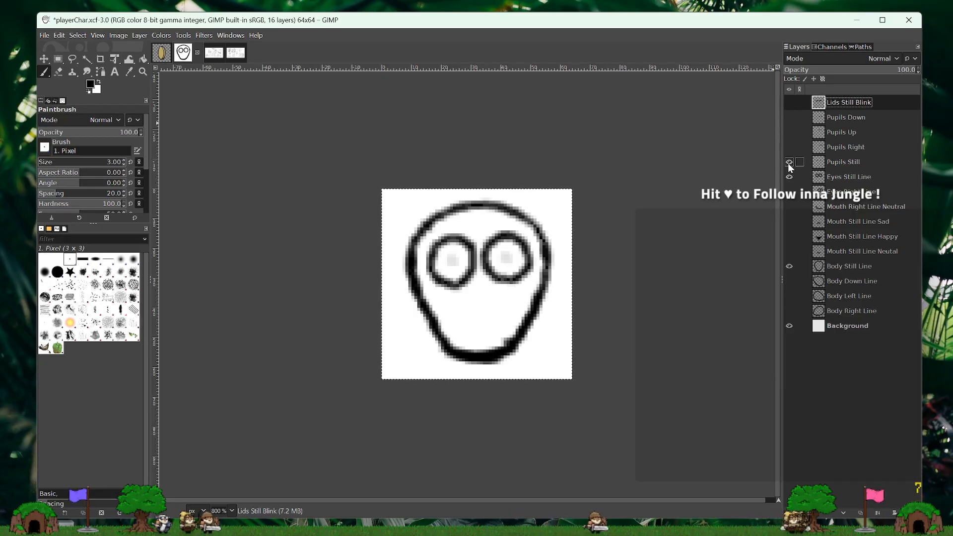
left_click(850, 161)
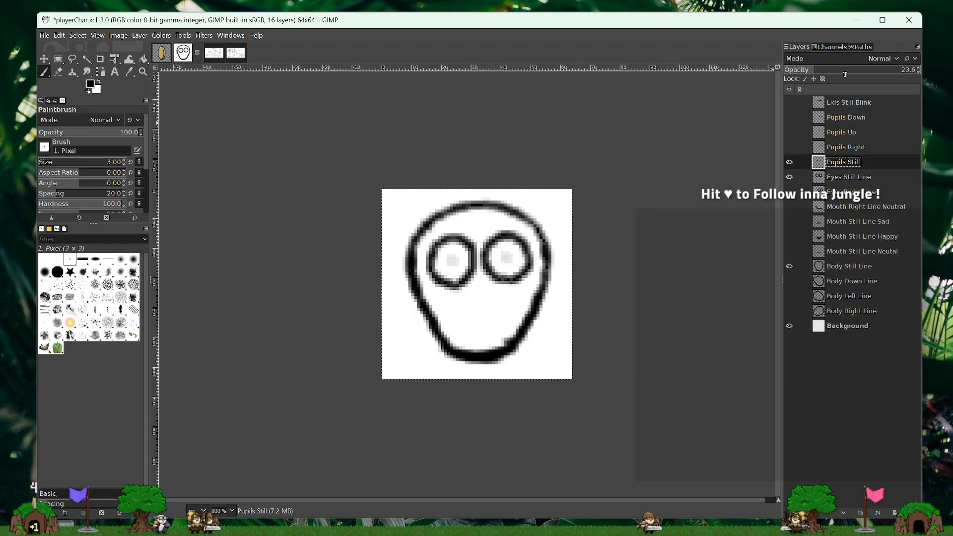
left_click_drag(849, 73, 951, 63)
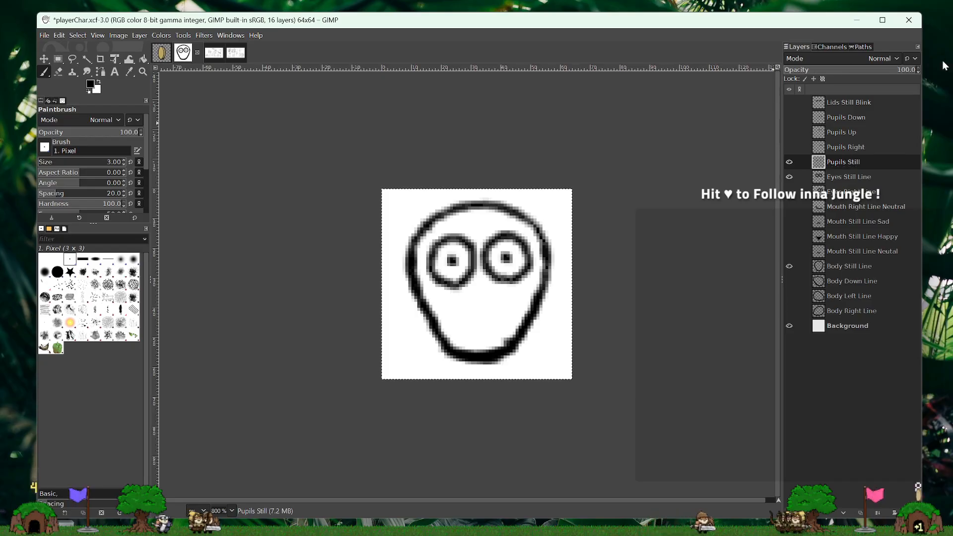
- Create a transparent 64x64 px layer named Lids Still Happy above Lids Still Blink
left_click(870, 102)
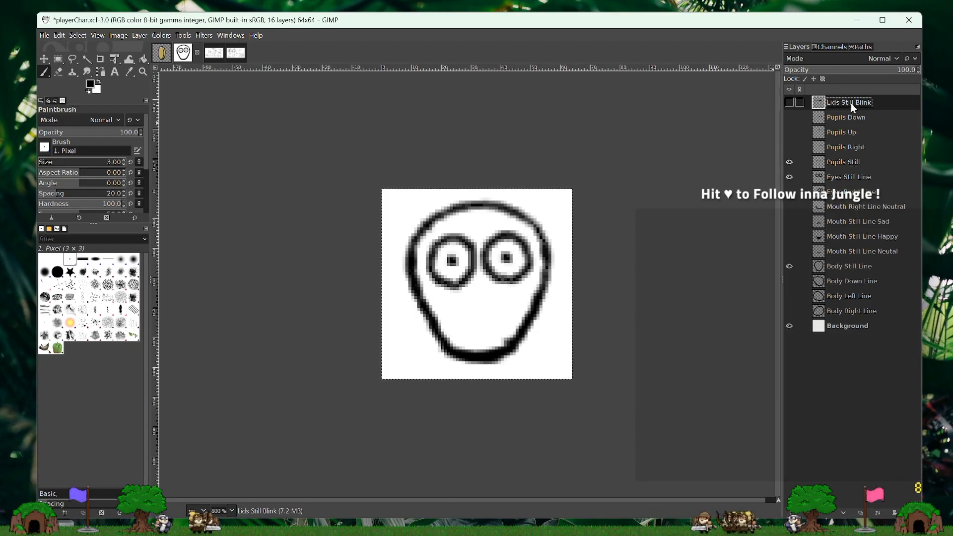
right_click(851, 103)
left_click(875, 181)
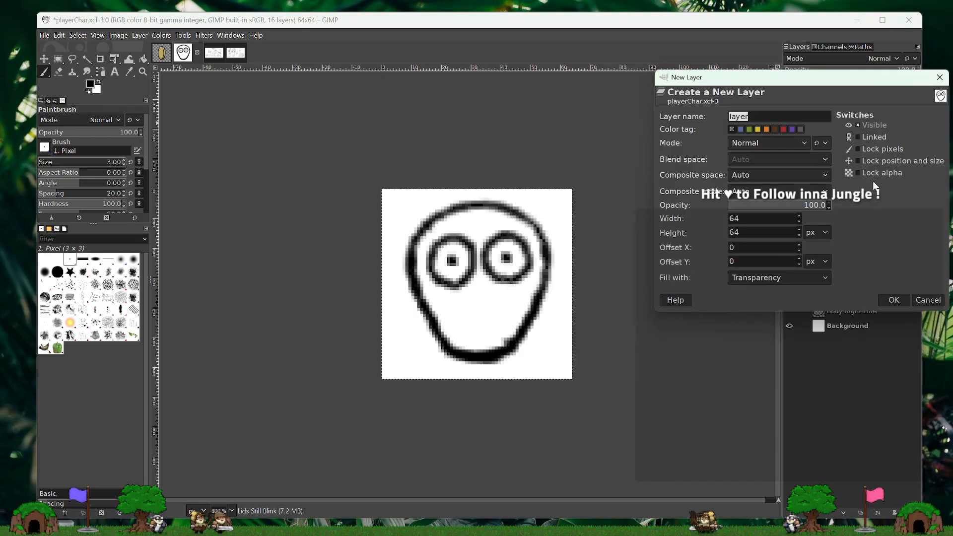
type("Lids Still")
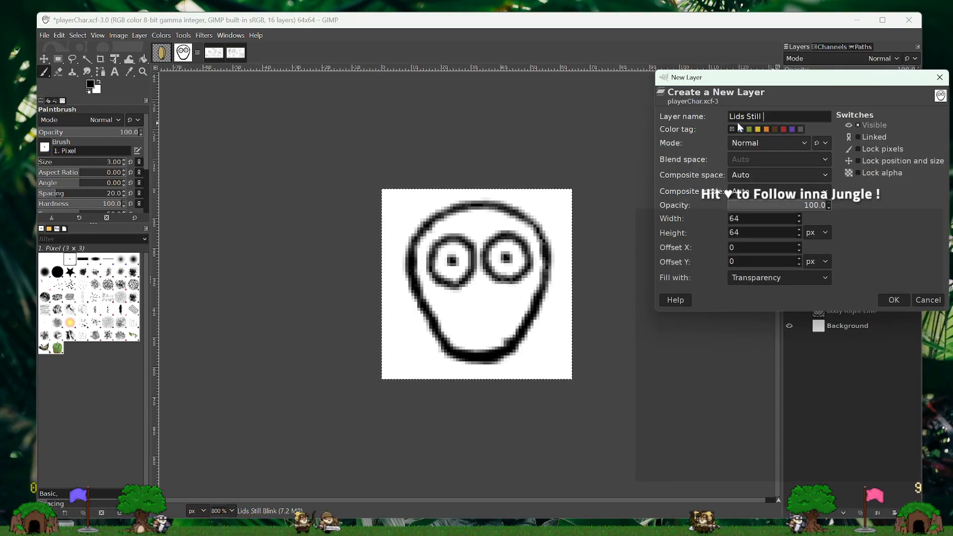
type(" Happy")
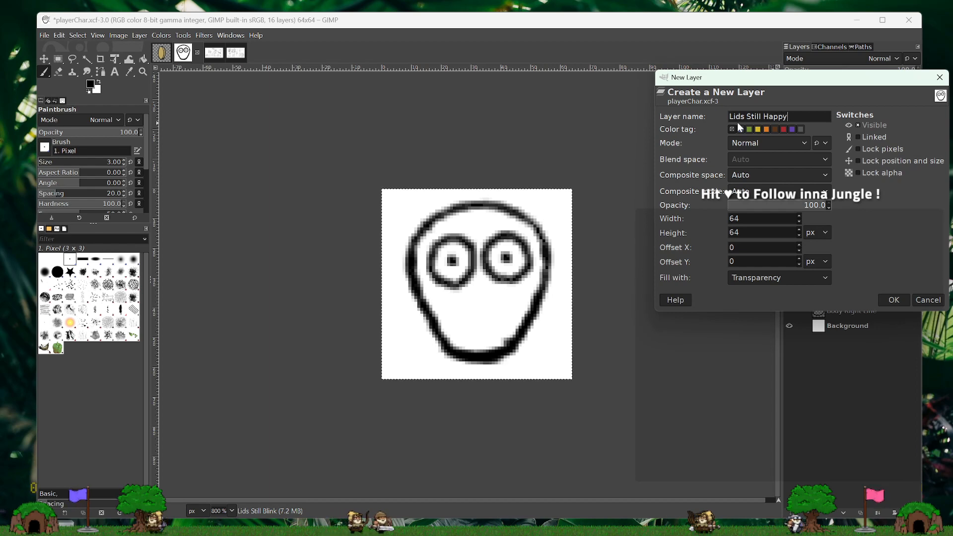
key("Return")
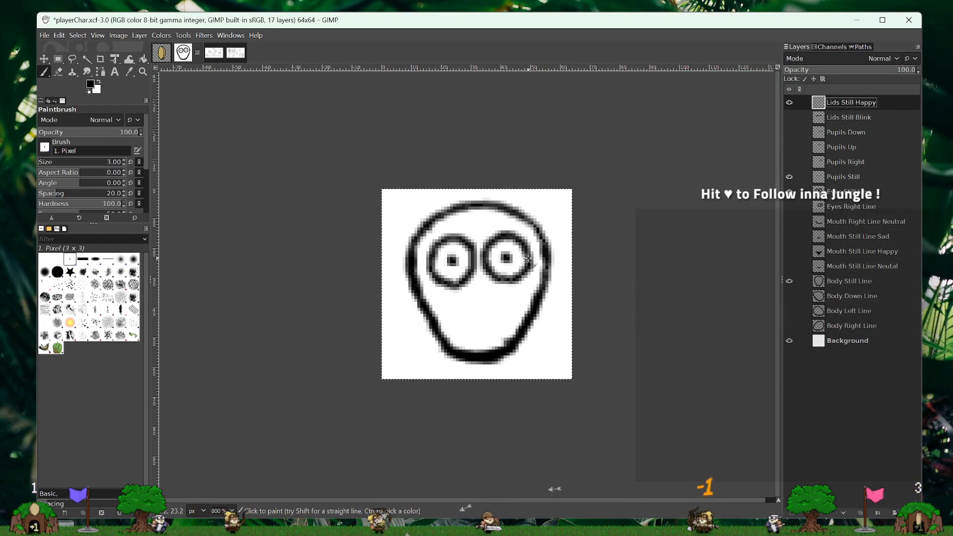
- Show Mouth Still Line Happy and paint a curved lower-lid line across each eye on Lids Still Happy
left_click(789, 252)
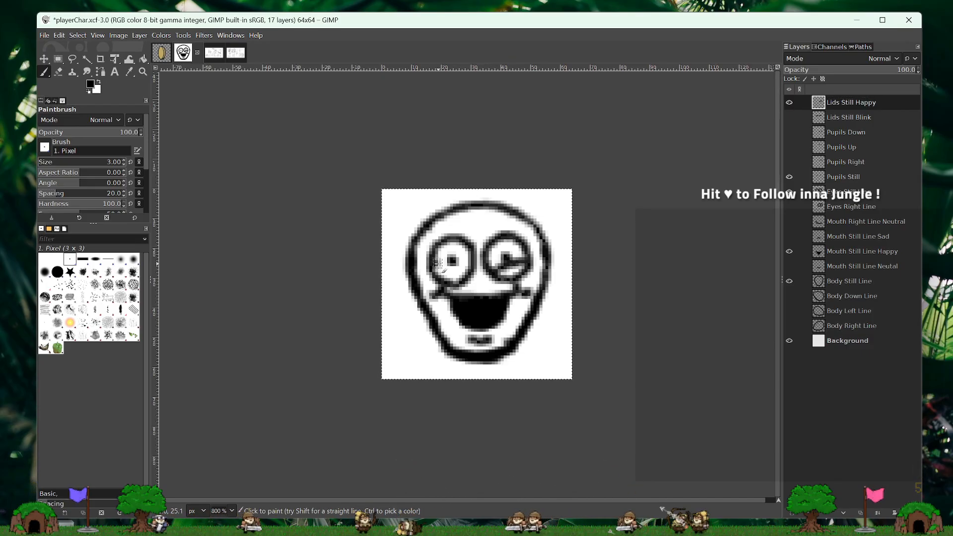
left_click_drag(435, 262, 464, 271)
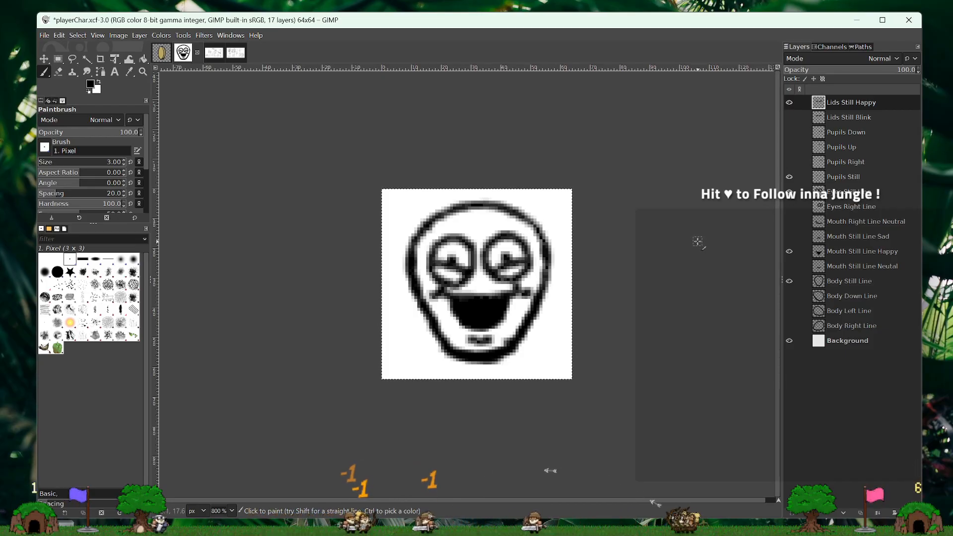
- Create a transparent 64x64 px layer named Lids Still Sad above Lids Still Happy
right_click(855, 103)
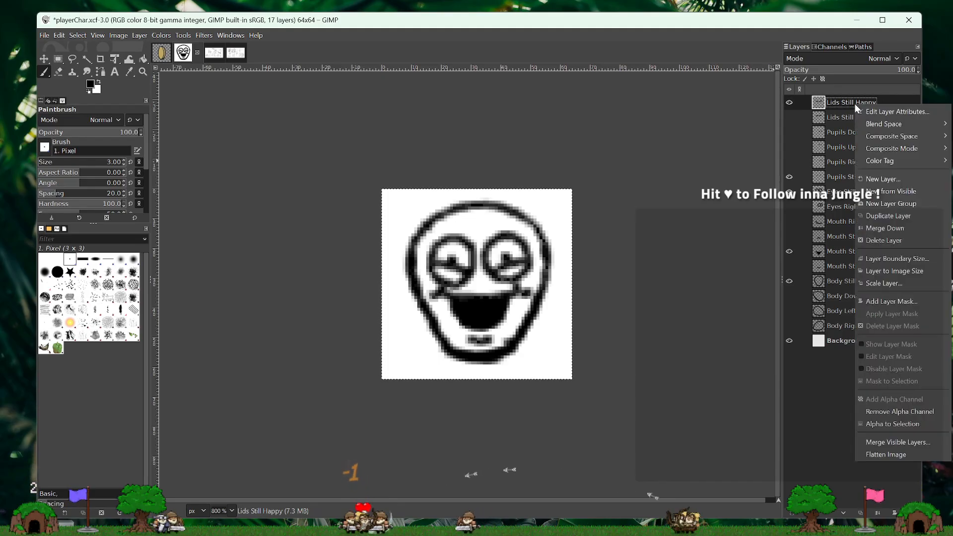
left_click(880, 179)
left_click(808, 116)
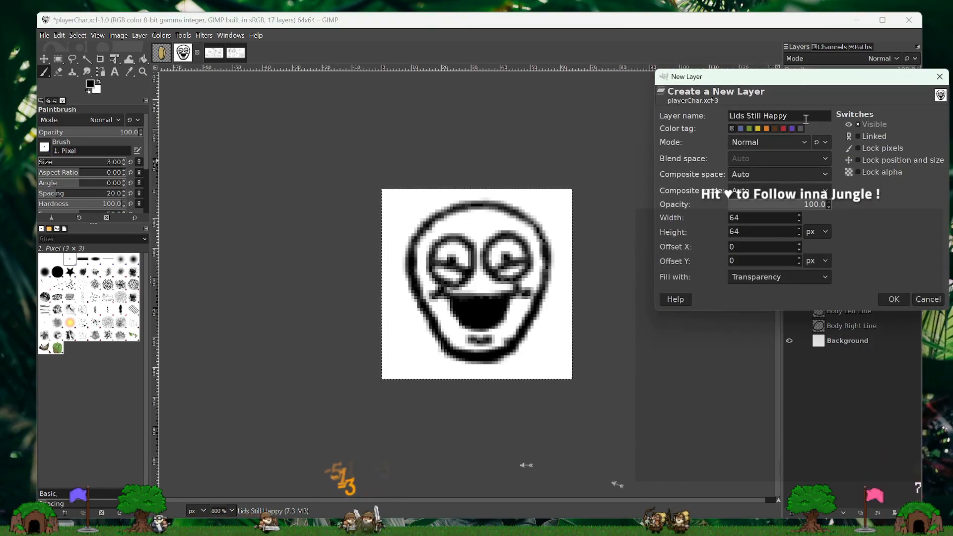
key("BackSpace")
key("BackSpace")
key("BackSpace")
key("BackSpace")
key("BackSpace")
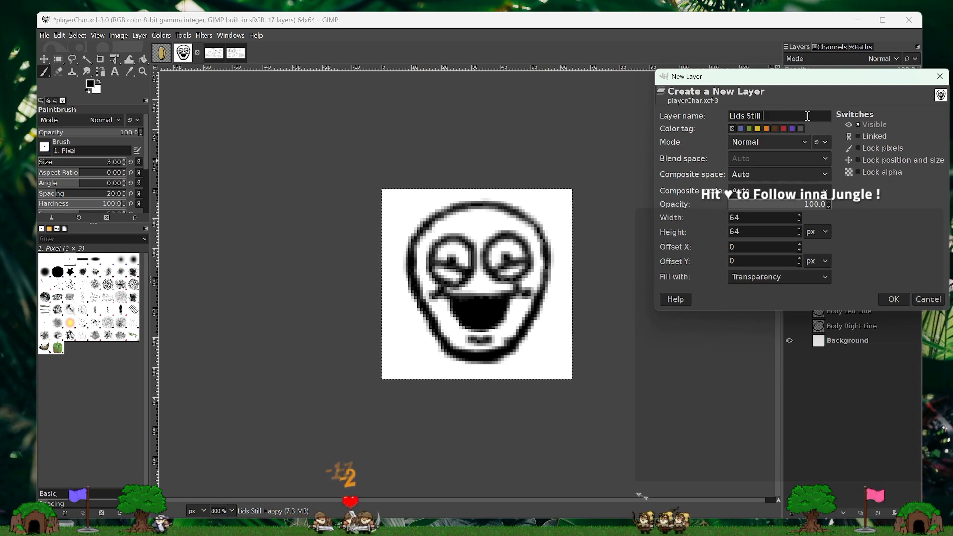
key("Return")
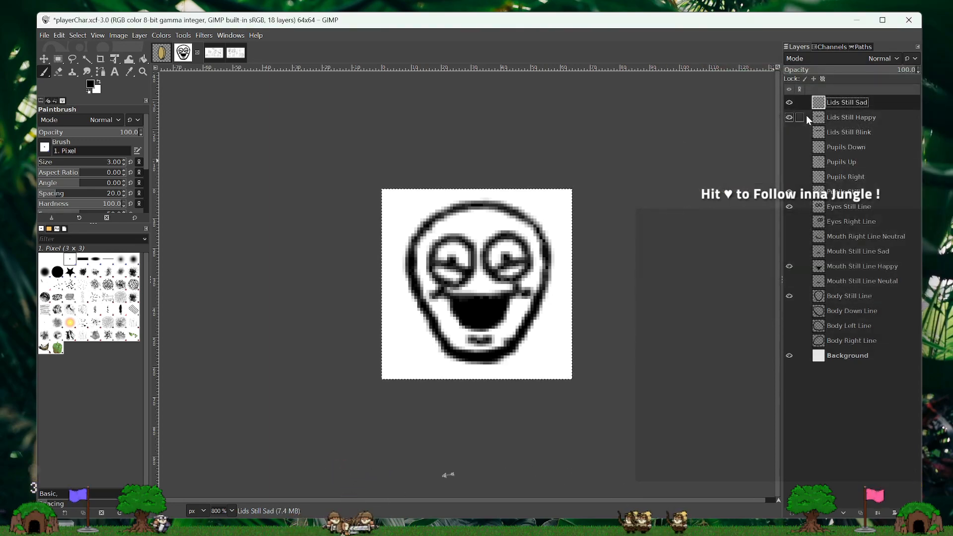
- Hide Mouth Still Line Happy and Lids Still Happy, and show Mouth Still Line Sad
left_click(787, 122)
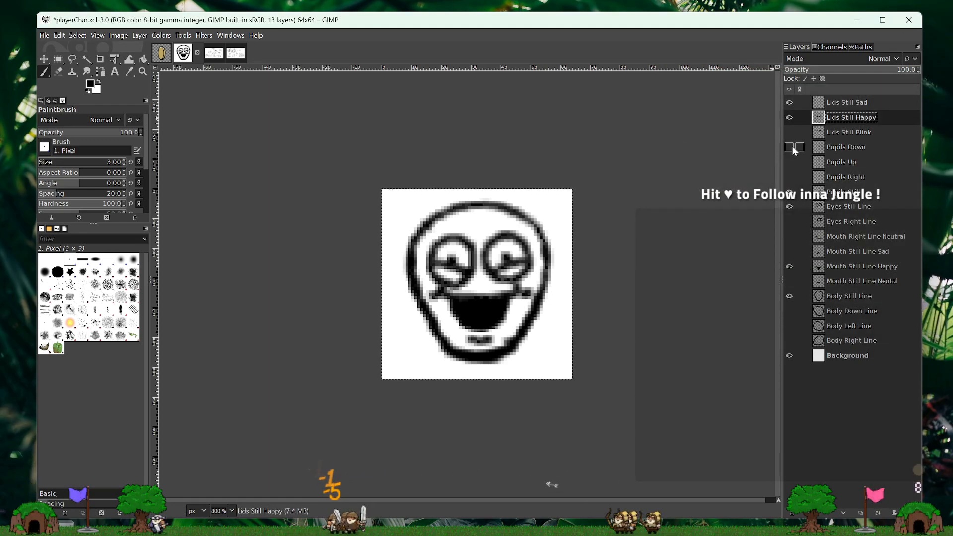
left_click(789, 266)
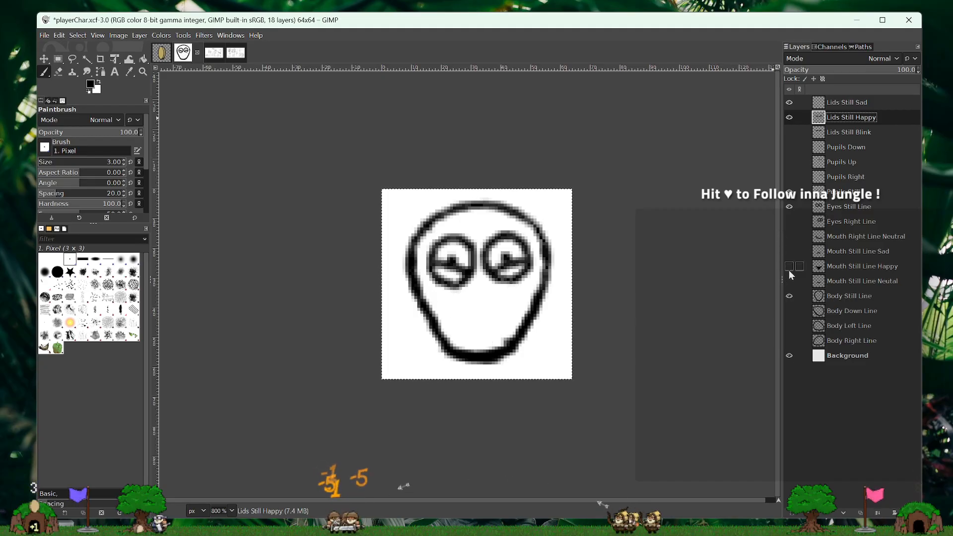
left_click(789, 252)
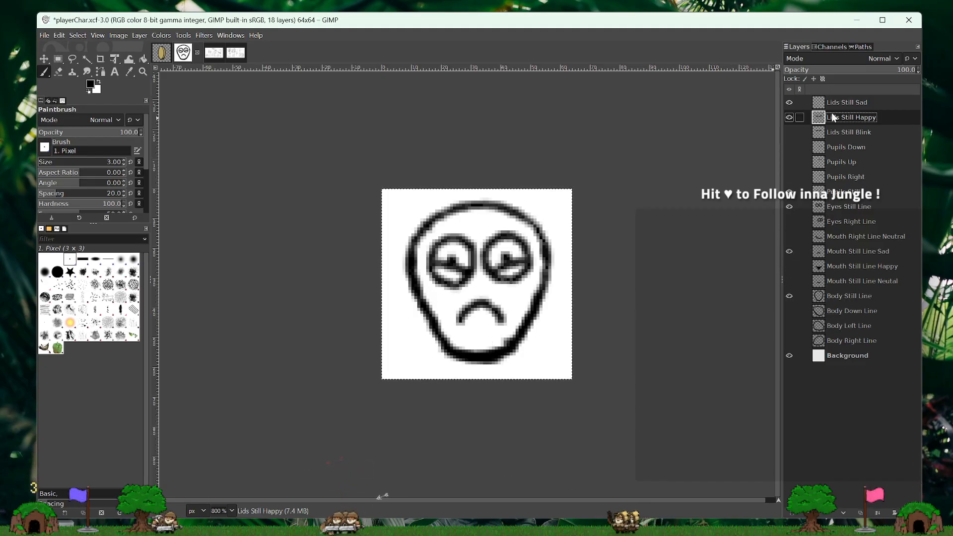
left_click(790, 118)
- Paint a drooping upper-lid line across each eye on Lids Still Sad, redoing the strokes on the eye nearer the canvas's left side
left_click(856, 104)
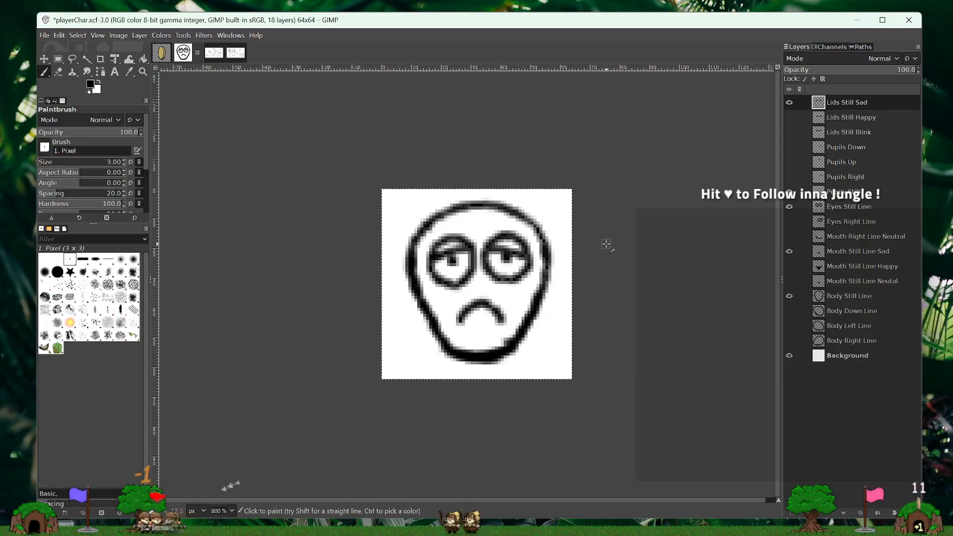
key("ctrl+z")
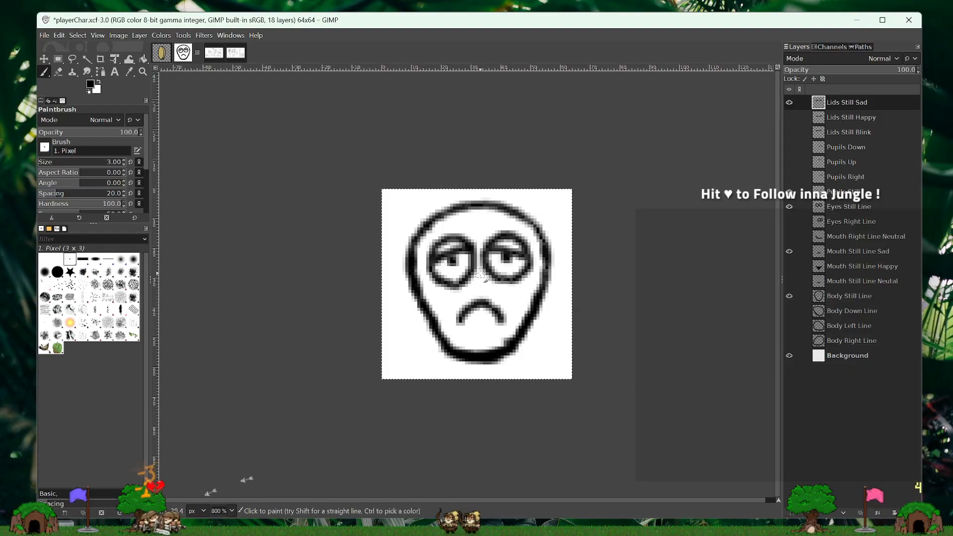
key("ctrl+z")
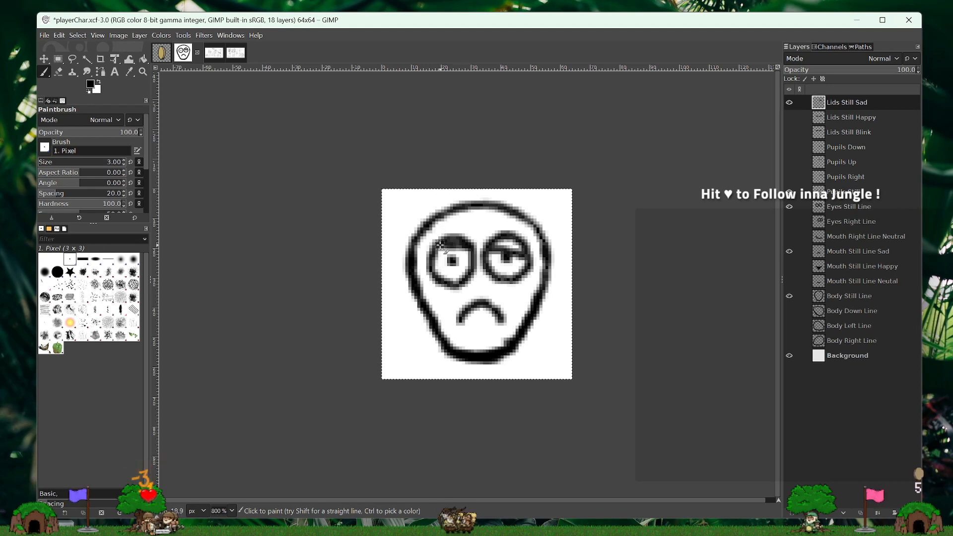
left_click_drag(441, 245, 438, 245)
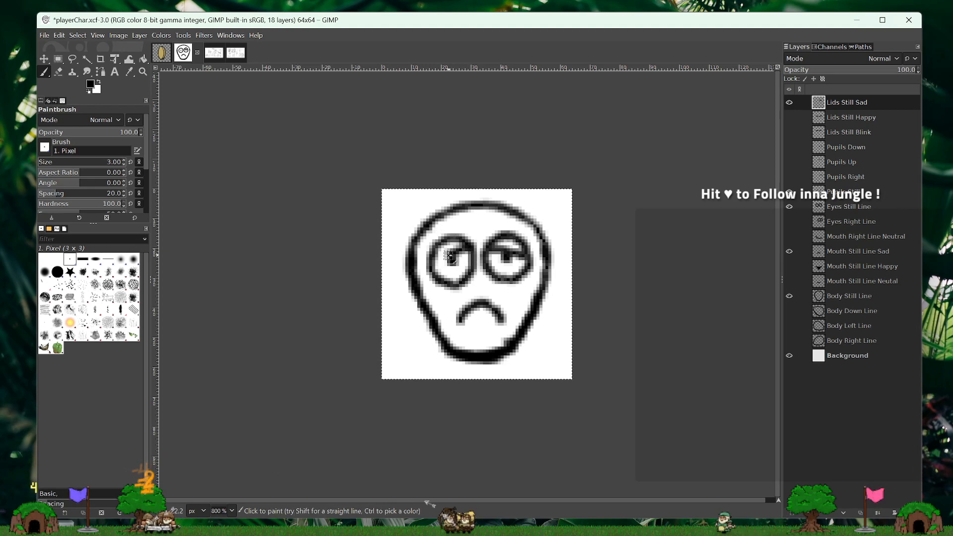
left_click_drag(449, 255, 438, 260)
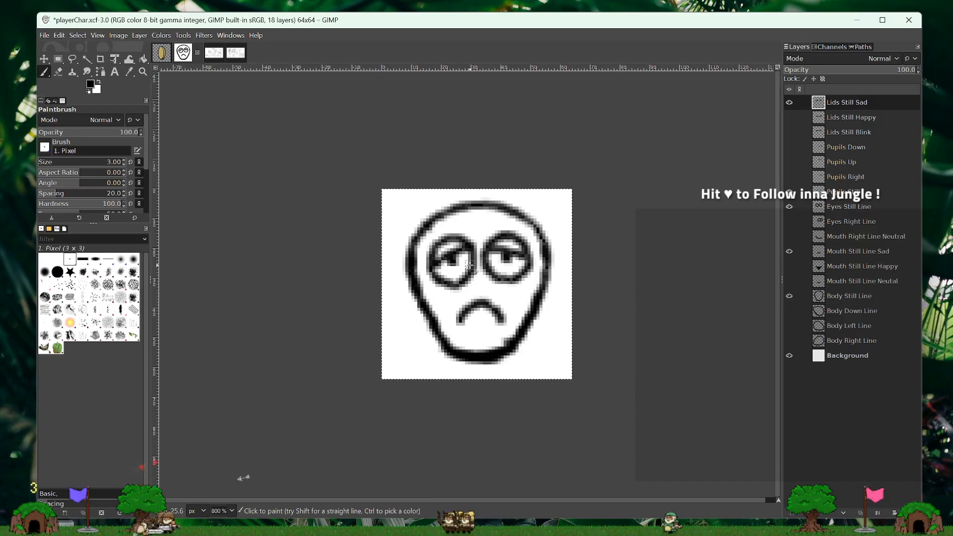
key("ctrl+z")
key("ctrl+z")
key("ctrl+z")
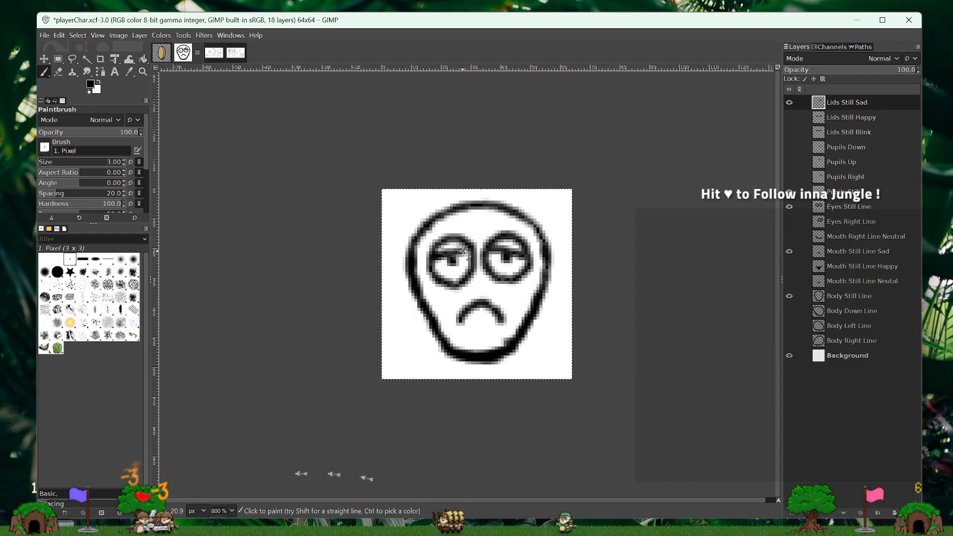
left_click_drag(463, 252, 470, 256)
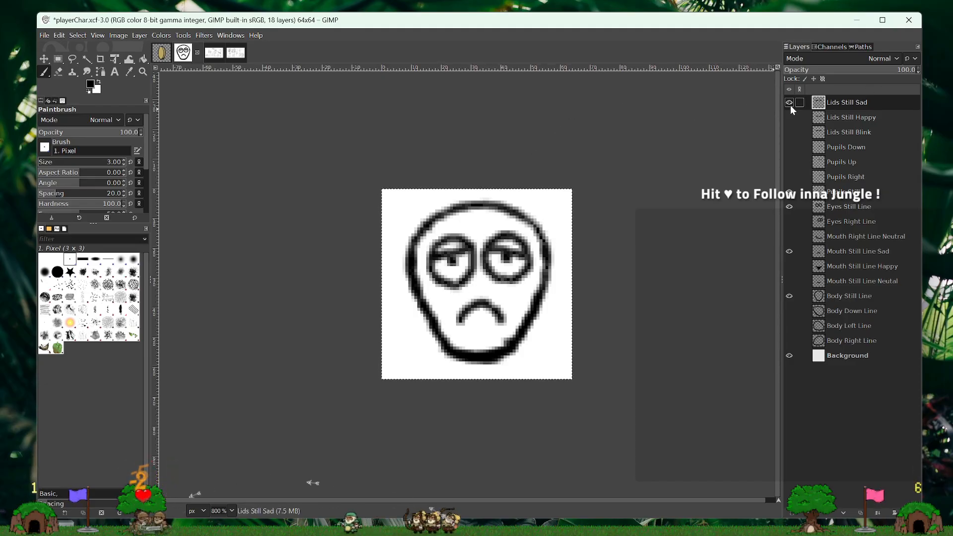
left_click(231, 511)
left_click(227, 462)
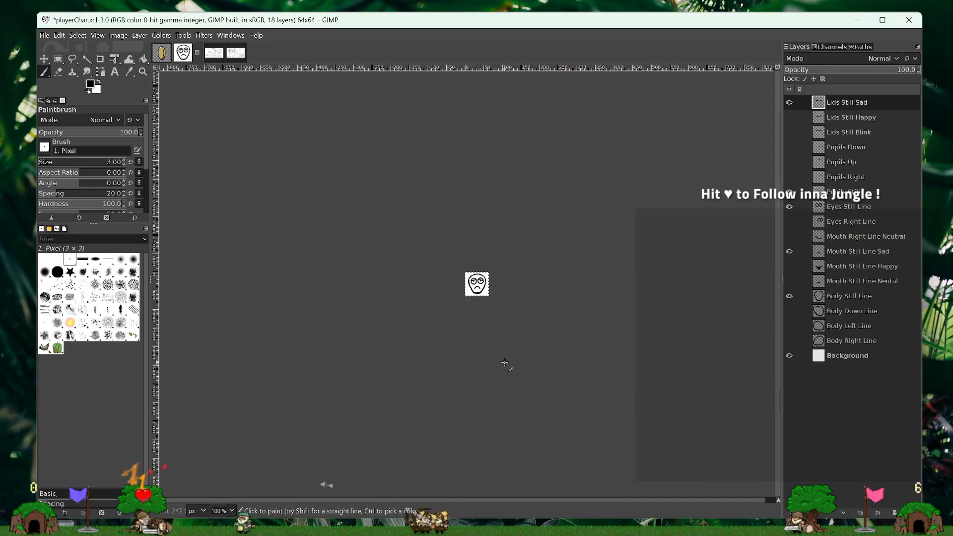
left_click(230, 511)
left_click(226, 426)
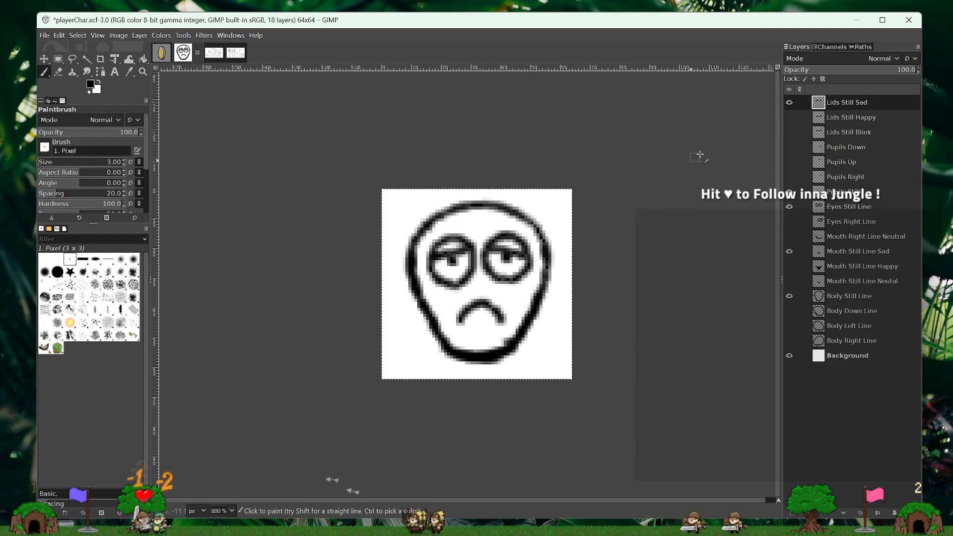
- Hide the Lids Still Sad, Pupils Still, Eyes Still Line and Mouth Still Line Sad layers
left_click(790, 103)
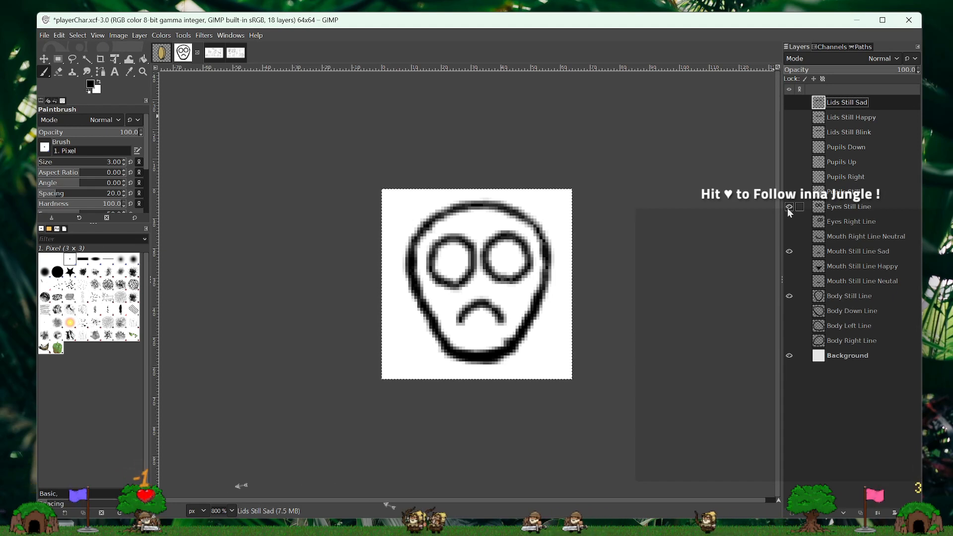
left_click(790, 207)
left_click(789, 252)
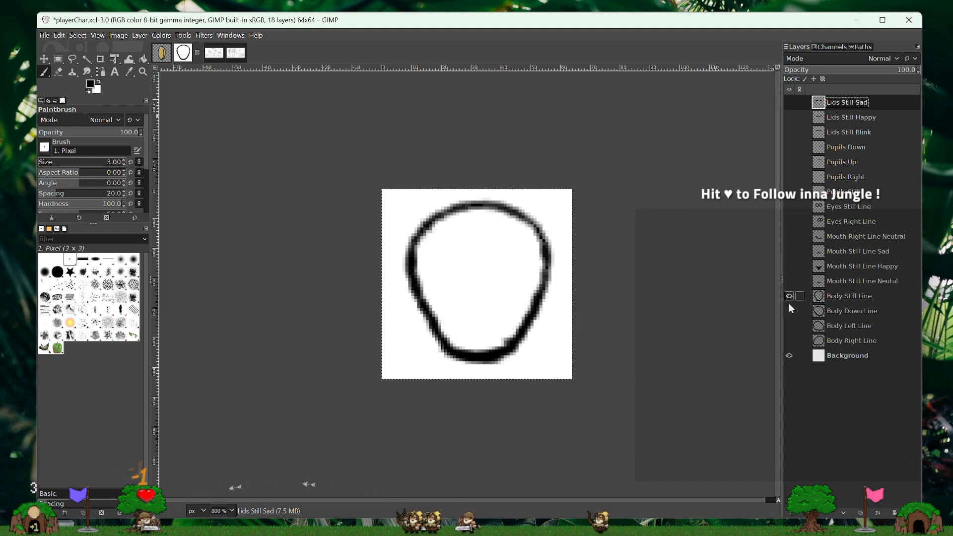
- Replace Body Still Line with Body Right Line and show Eyes Right Line, Mouth Right Line Neutral and Pupils Right
left_click(790, 340)
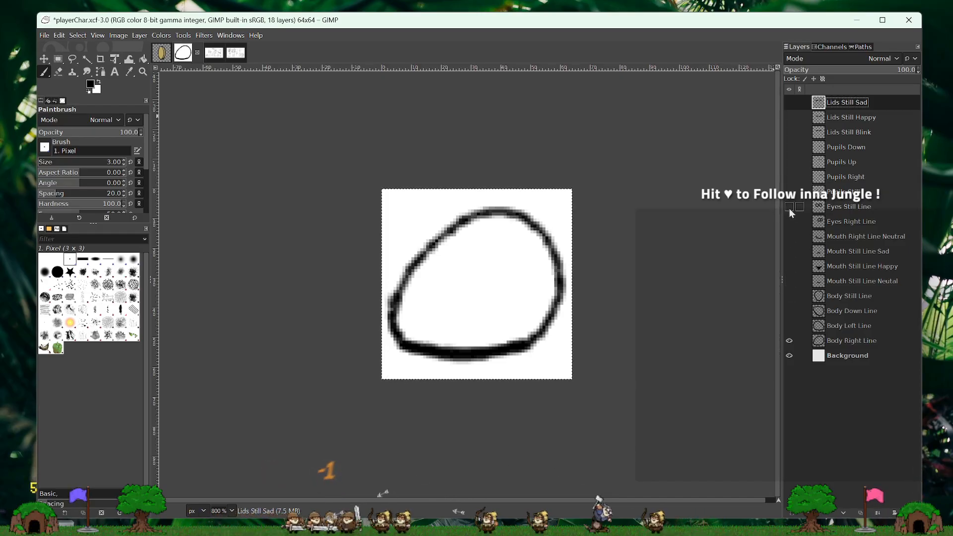
left_click(790, 222)
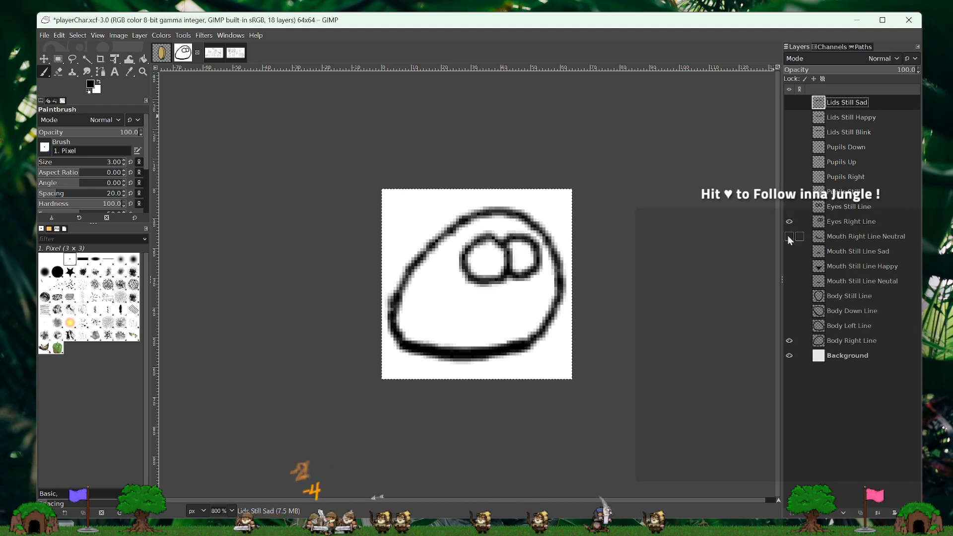
left_click(790, 237)
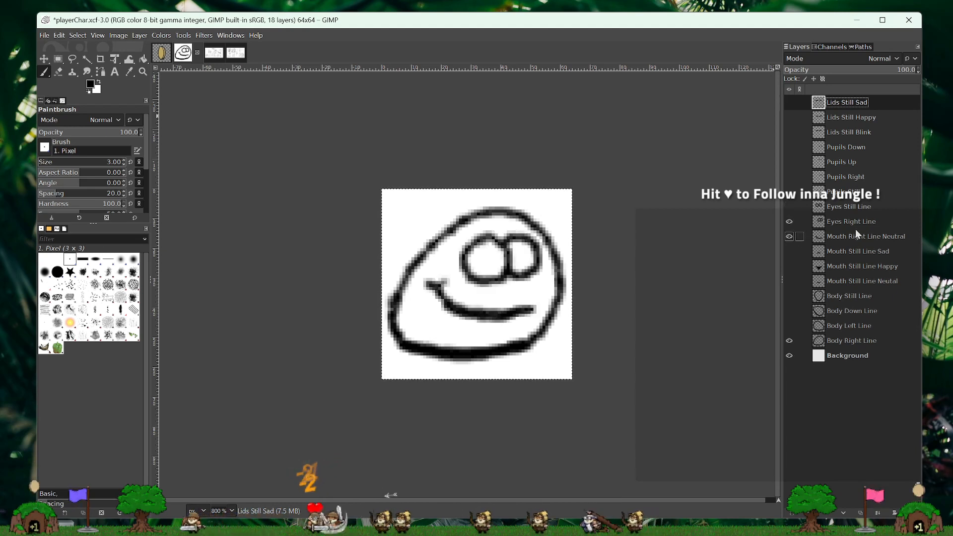
left_click(789, 177)
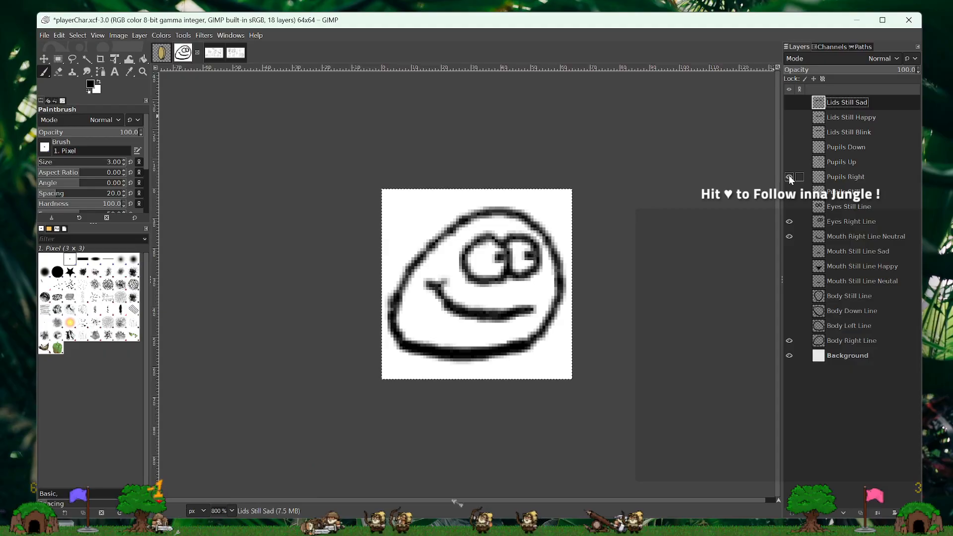
- Reduce the Pupils Right layer to 30.6 opacity
left_click(862, 177)
left_click(828, 71)
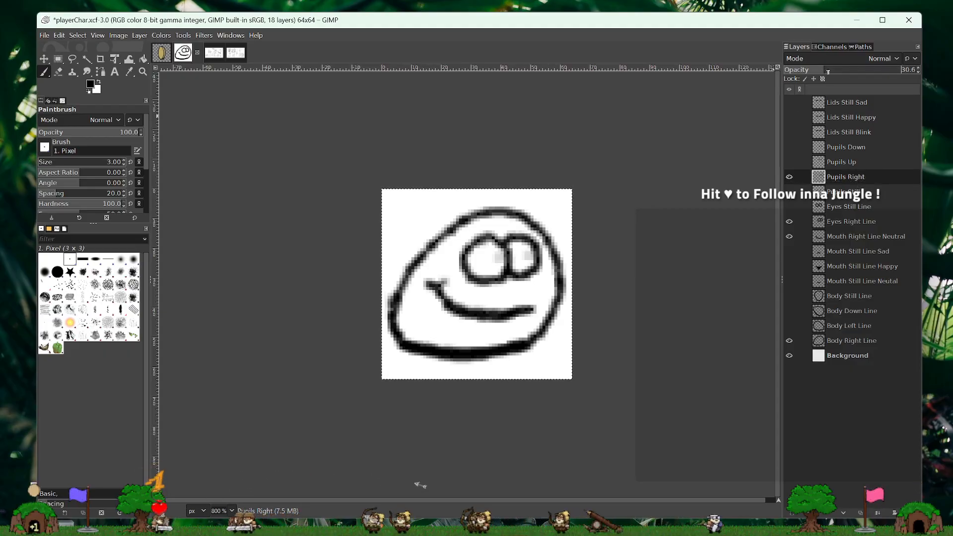
- Create a transparent 64x64 px layer named Lids Right Blink above Lids Still Sad and paint a horizontal closed-lid line across each eye
left_click(850, 109)
right_click(850, 107)
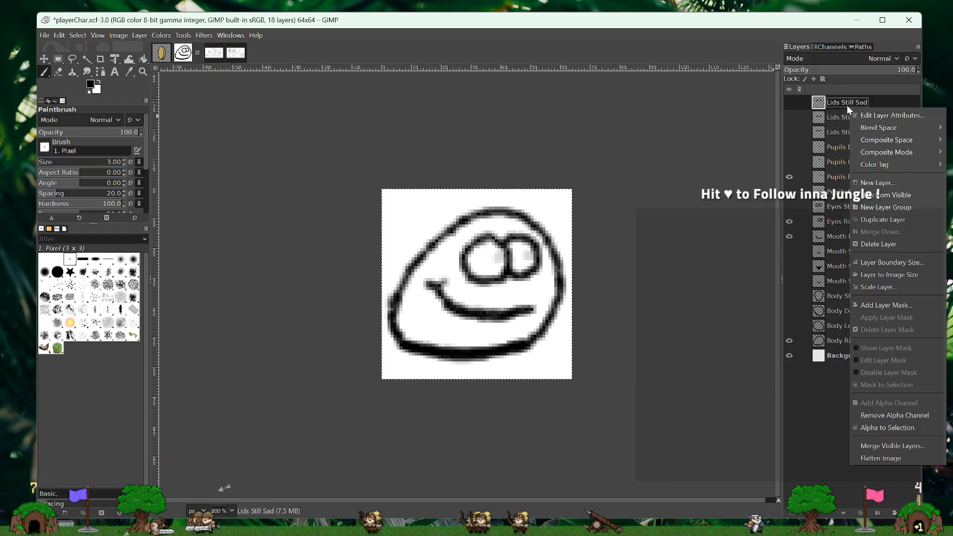
left_click(886, 181)
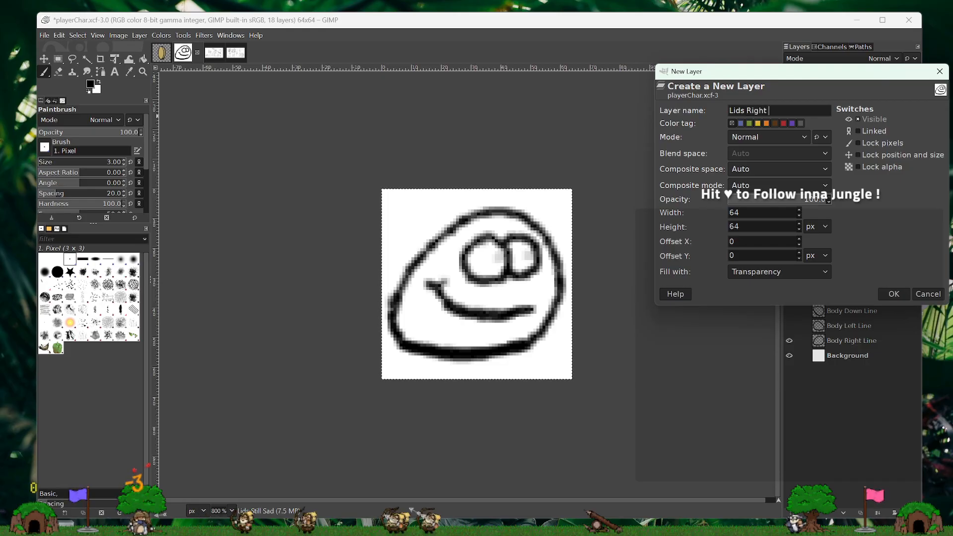
type("Lids Right Blink")
key("Return")
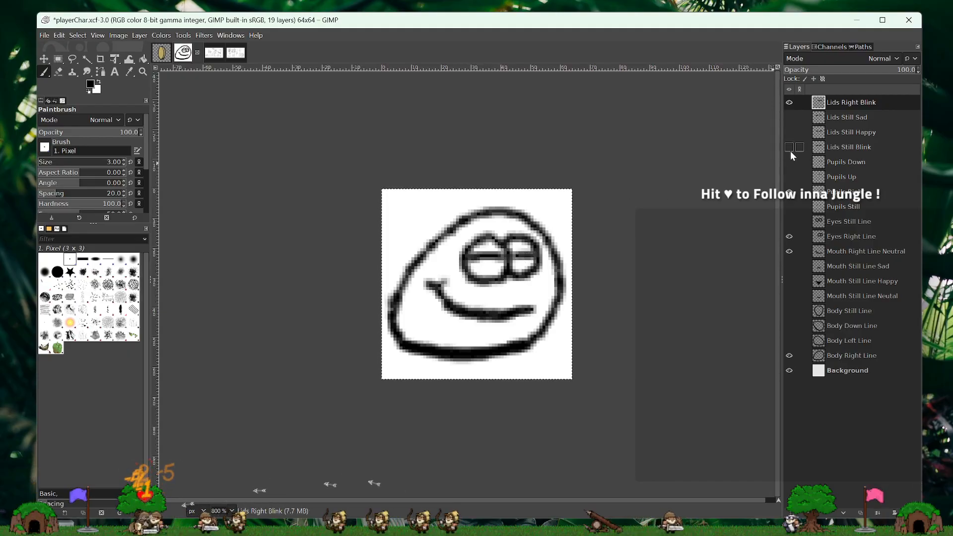
- Restore Pupils Right to 100 opacity and hide Lids Right Blink
left_click(864, 196)
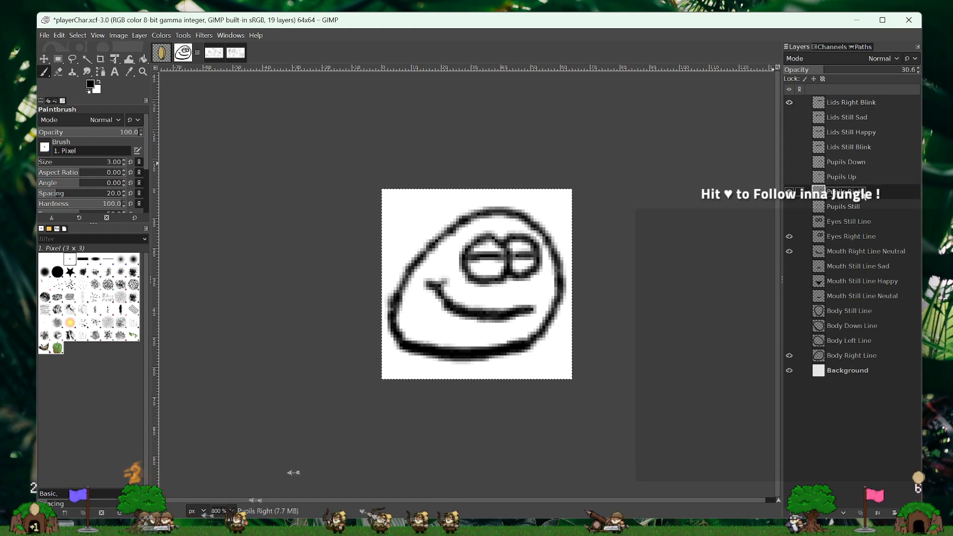
left_click_drag(861, 71, 921, 71)
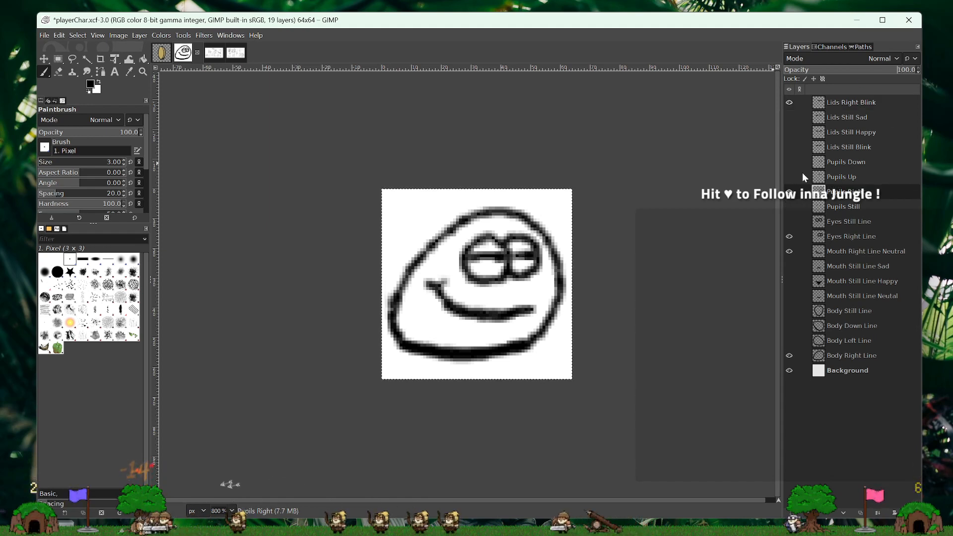
left_click(793, 198)
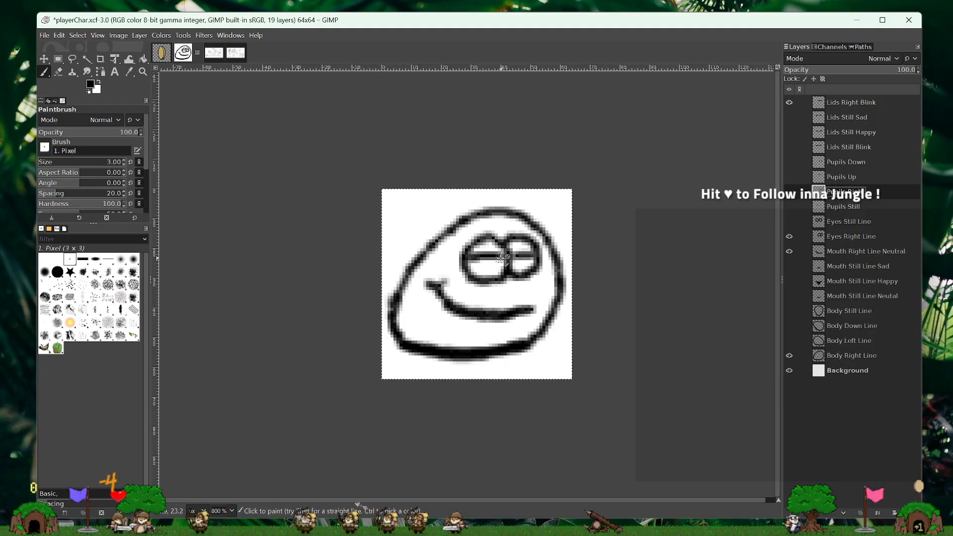
left_click(880, 104)
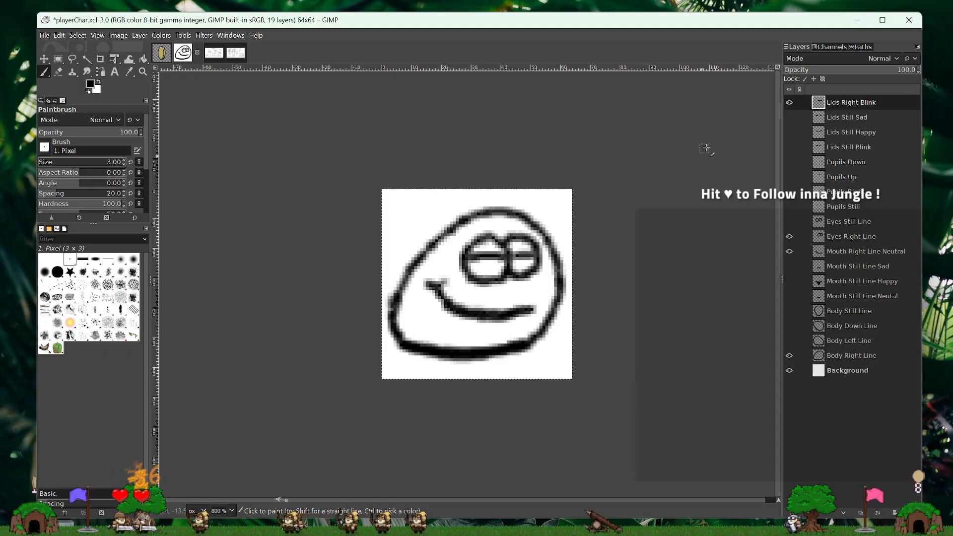
left_click(789, 103)
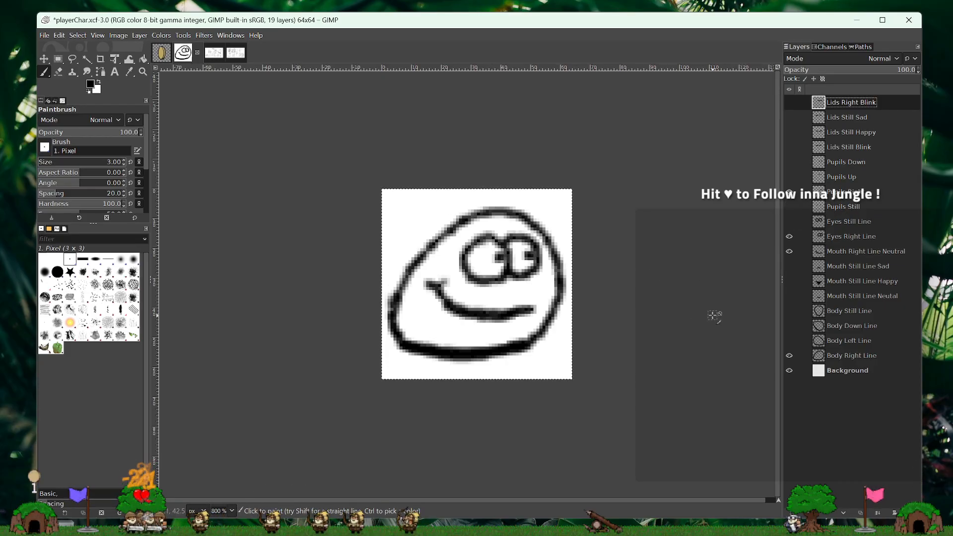
- Hide the Mouth Right Line Neutral, Eyes Right Line and Pupils Right layers
left_click(790, 251)
left_click(790, 236)
left_click(789, 192)
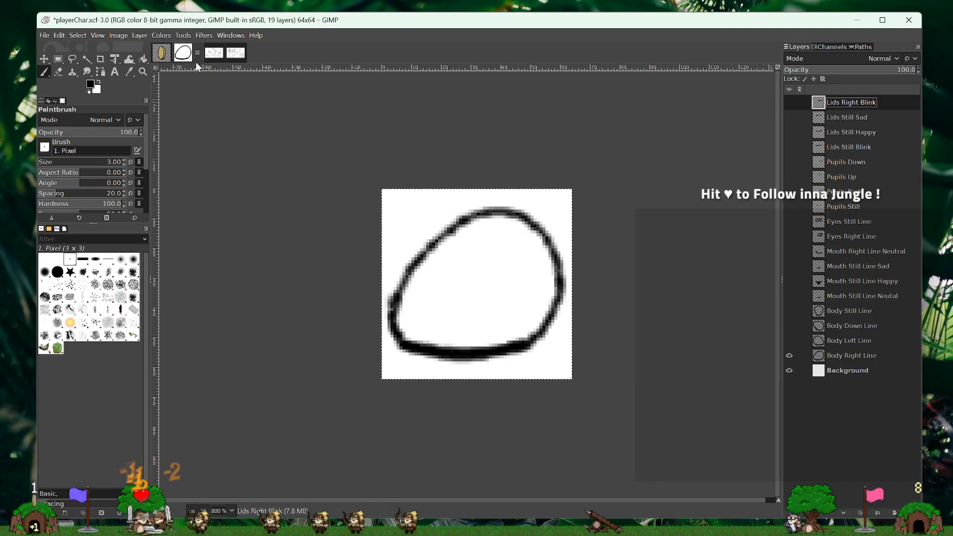
- Paint a check mark beside LIDS in the DesignWorkshop12-26-24_2 checklist and bring up the DesignWorkshop12-26-24_1 image
left_click(213, 53)
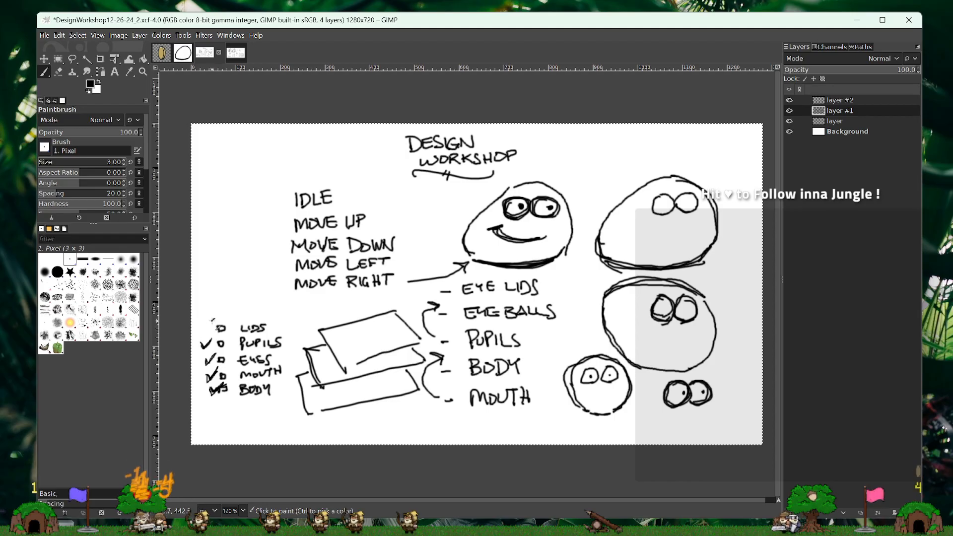
mouse_move(202, 326)
left_mouse_down()
mouse_move(223, 308)
mouse_move(210, 329)
left_mouse_up()
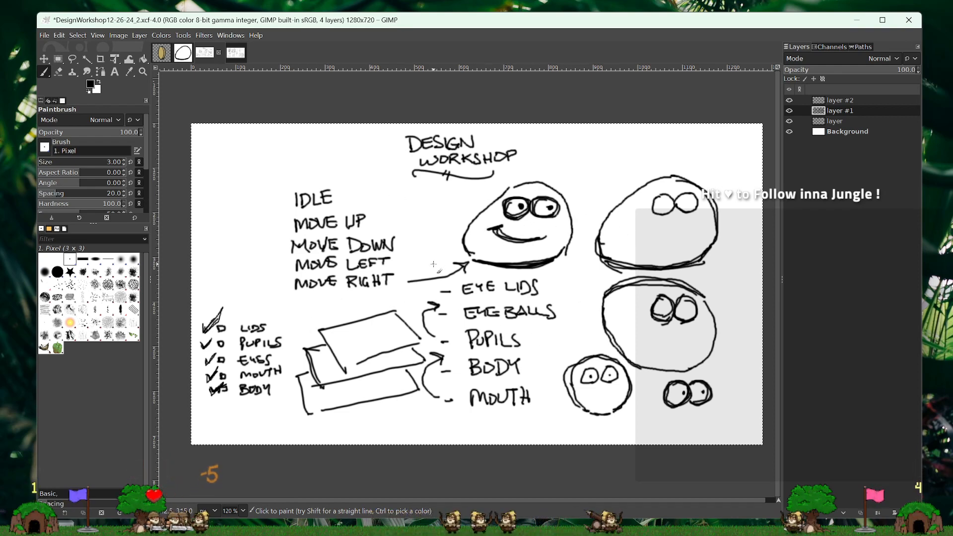
left_click(234, 52)
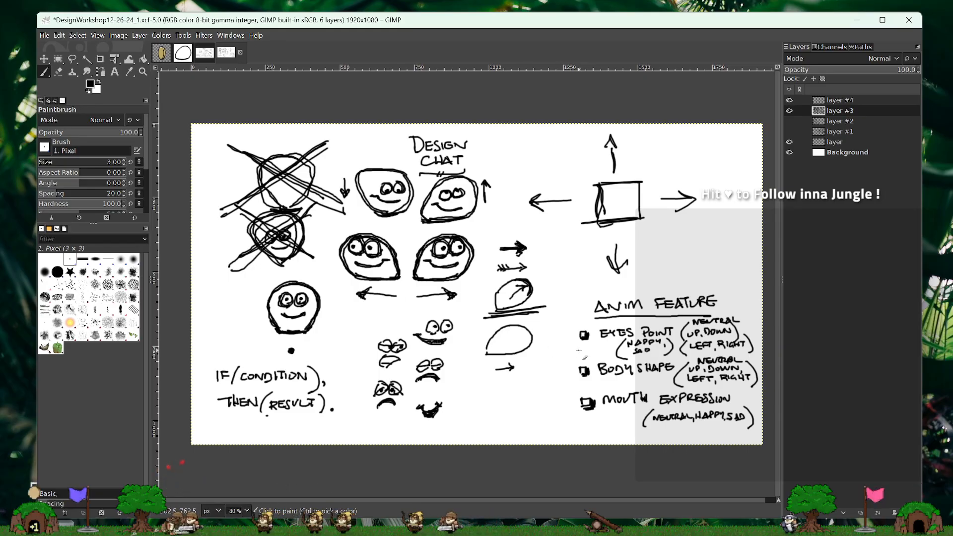
- Draw a small checkbox beside MOVE DOWN in the DesignWorkshop12-26-24_2 image
left_click(205, 52)
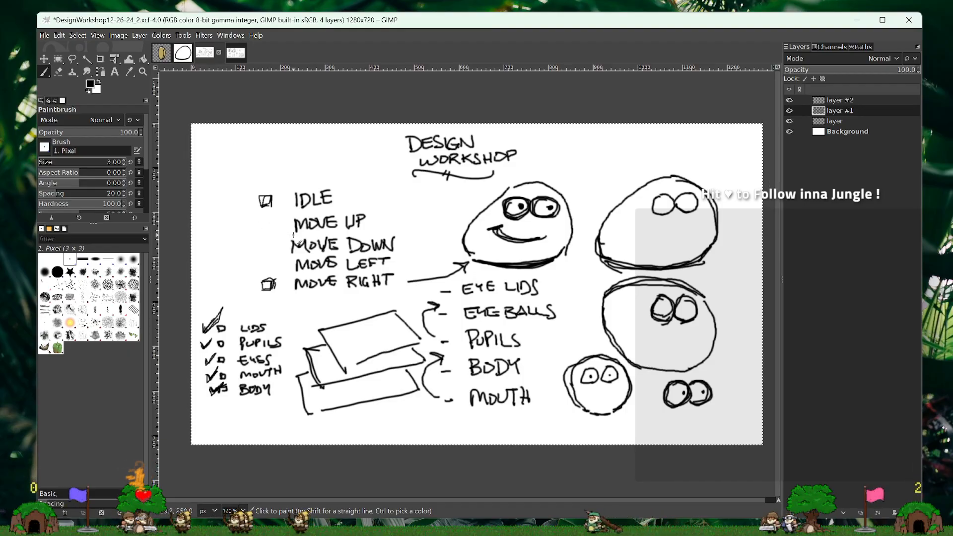
mouse_move(271, 246)
left_mouse_down()
mouse_move(264, 253)
mouse_move(272, 247)
left_mouse_up()
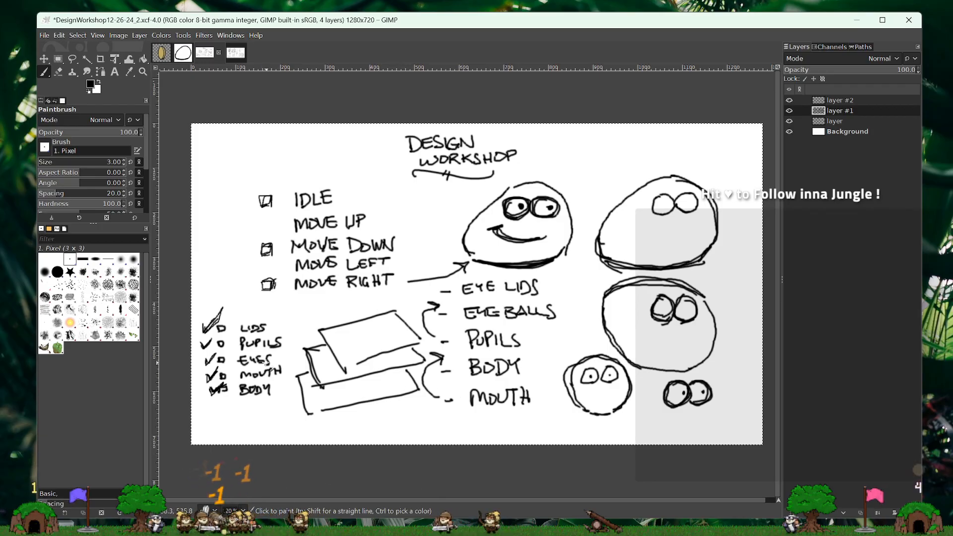
- In the playerChar image, show Eyes Right Line, Mouth Right Line Neutral and Pupils Right, and hide the Background layer
left_click(183, 52)
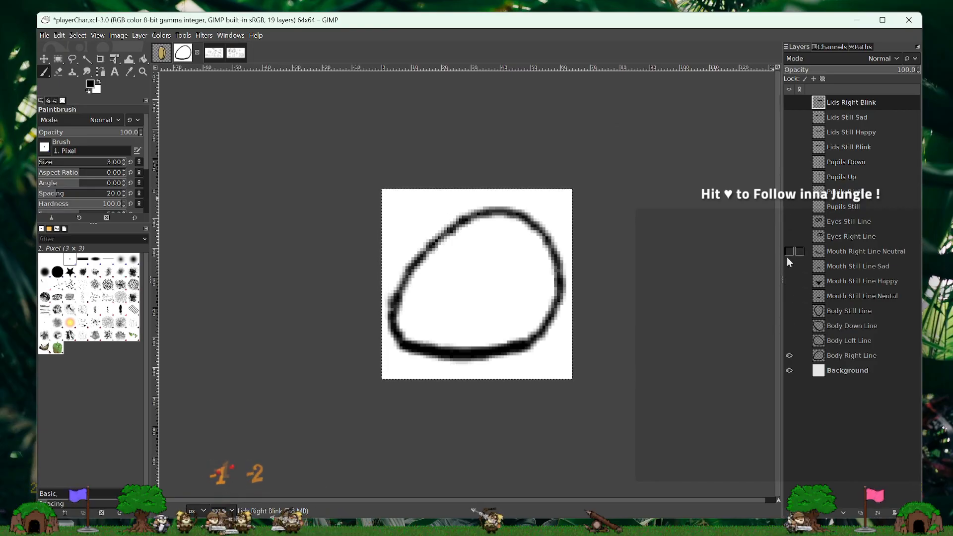
left_click(790, 236)
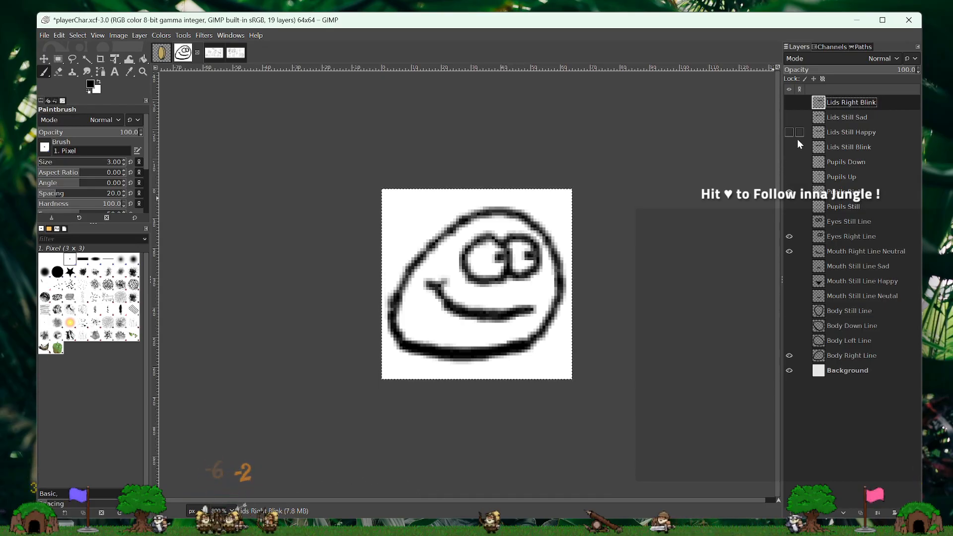
left_click(788, 370)
left_click(789, 370)
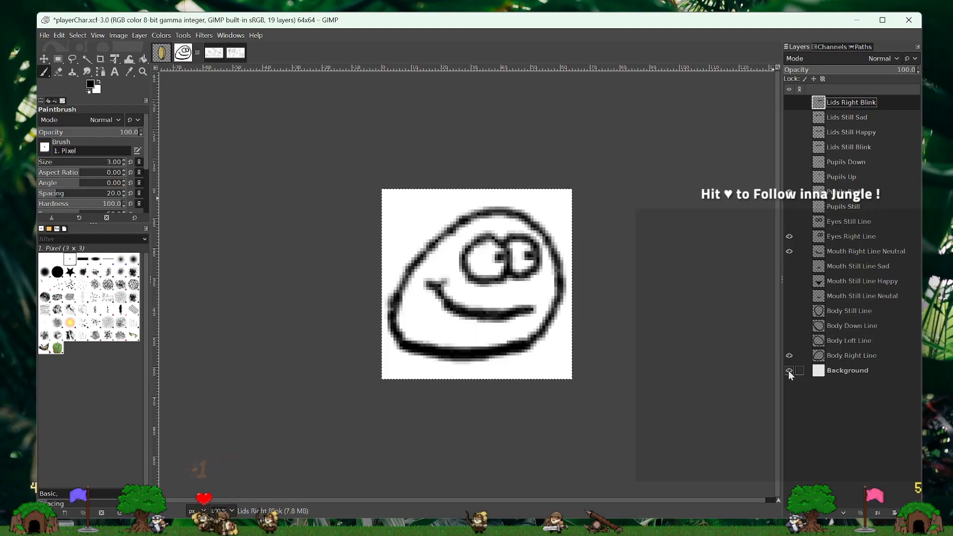
left_click(789, 370)
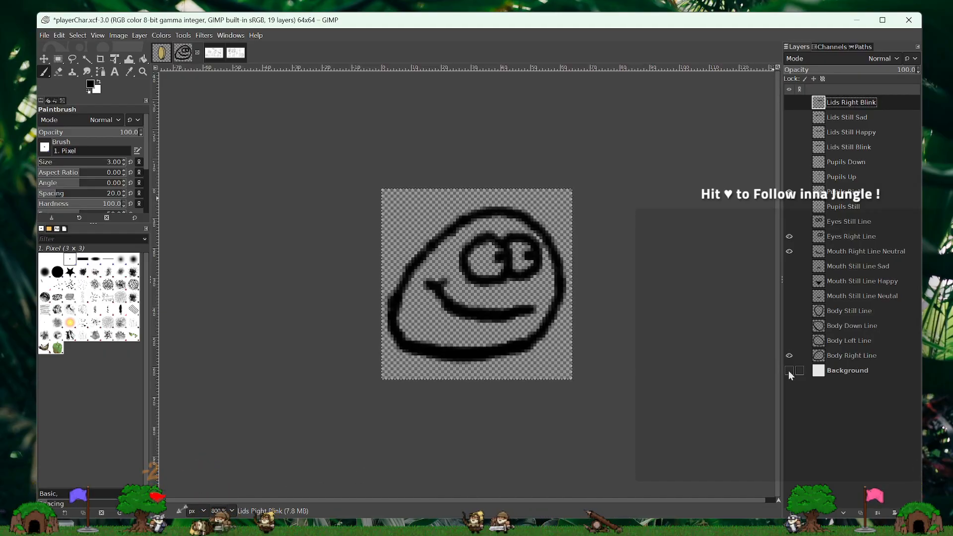
left_click(789, 370)
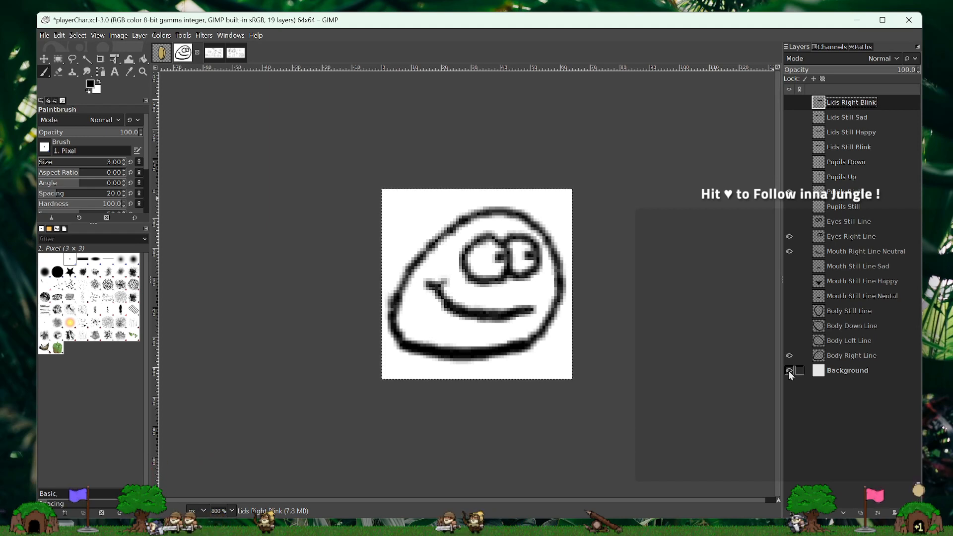
left_click(789, 370)
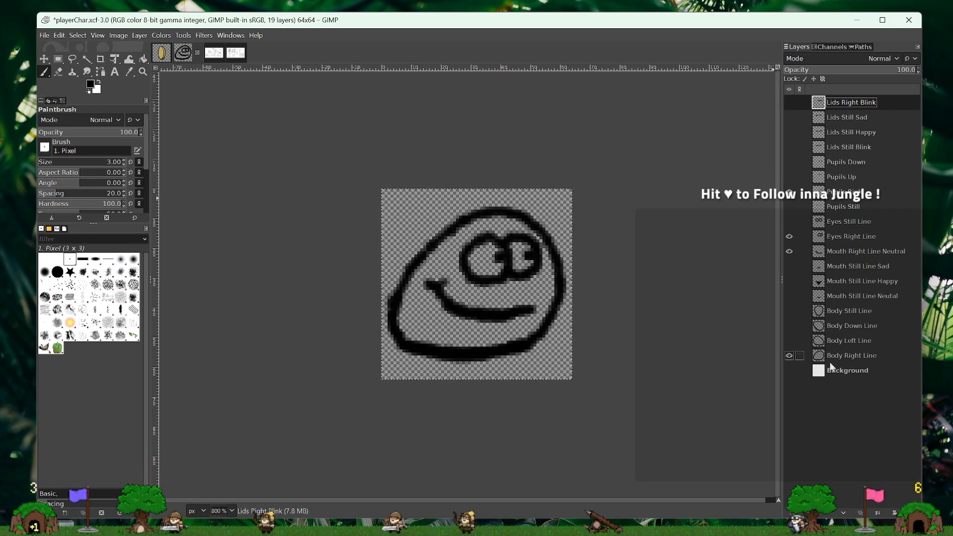
- Create a transparent 64x64 px layer named Body Right Fill and place it directly below Body Right Line
left_click(861, 356)
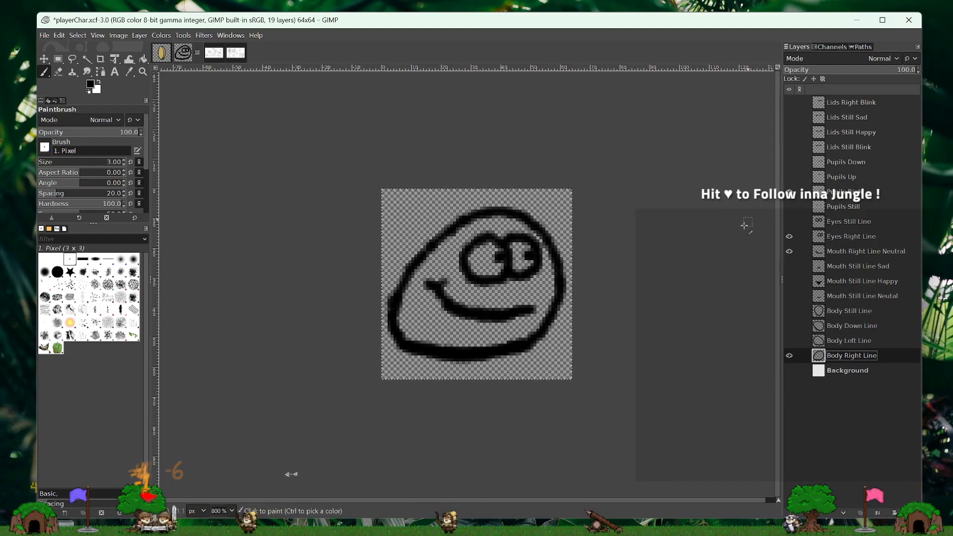
left_click(791, 355)
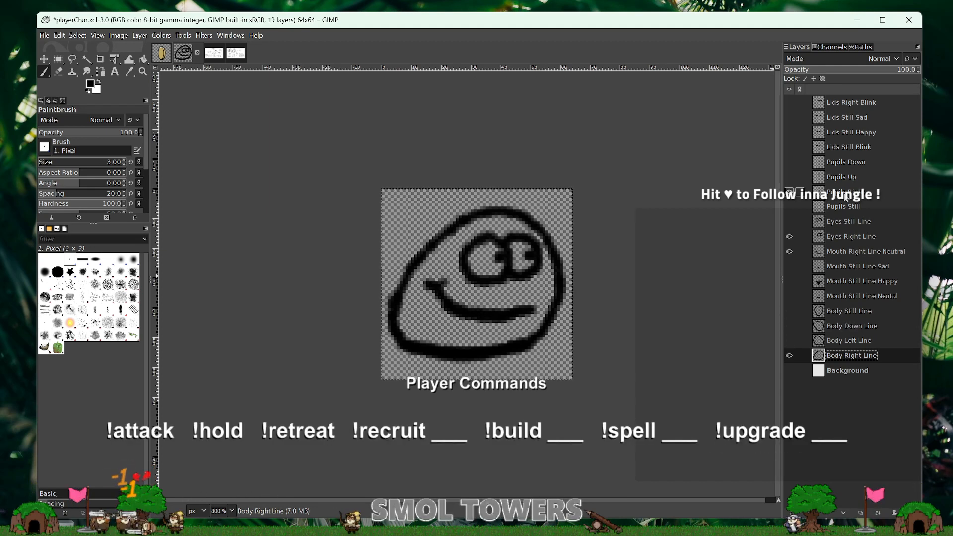
right_click(863, 360)
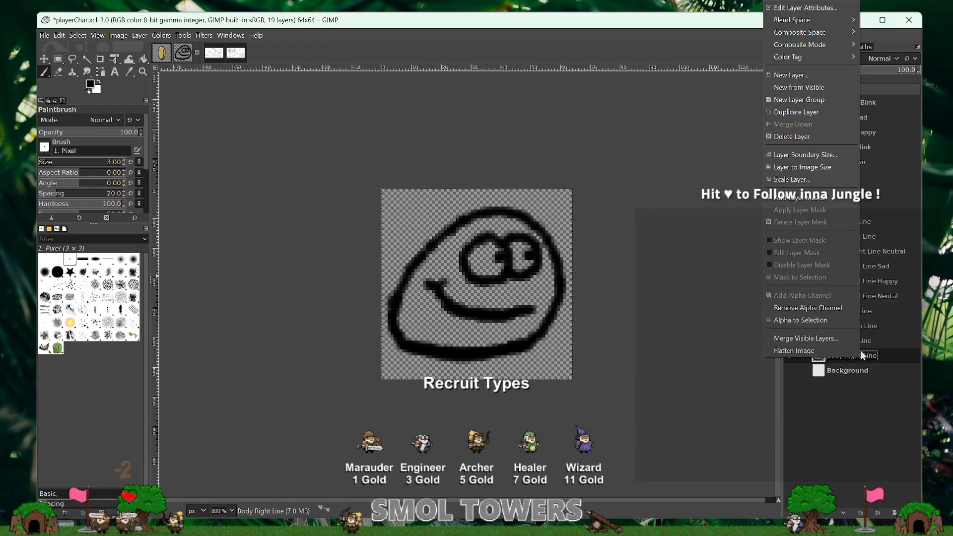
left_click(790, 75)
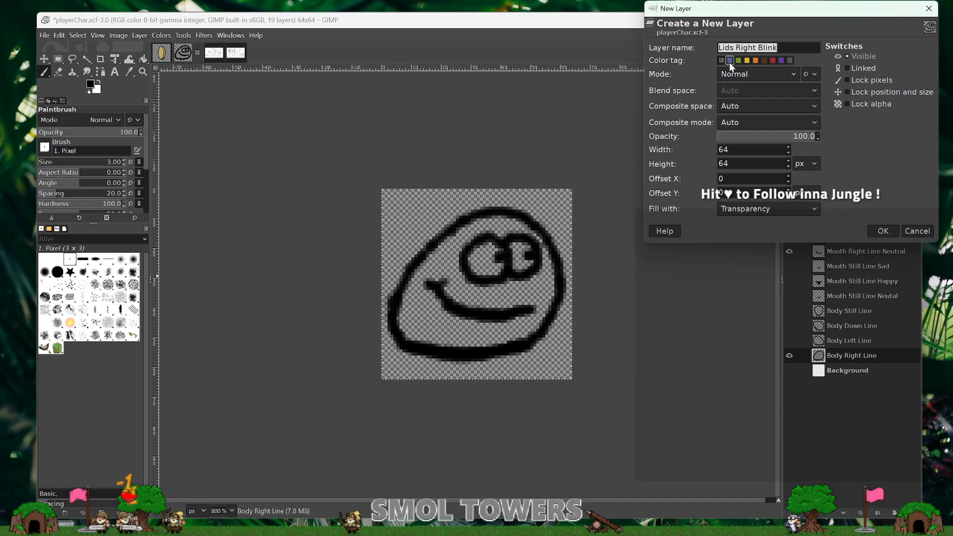
type("Body Right Fill")
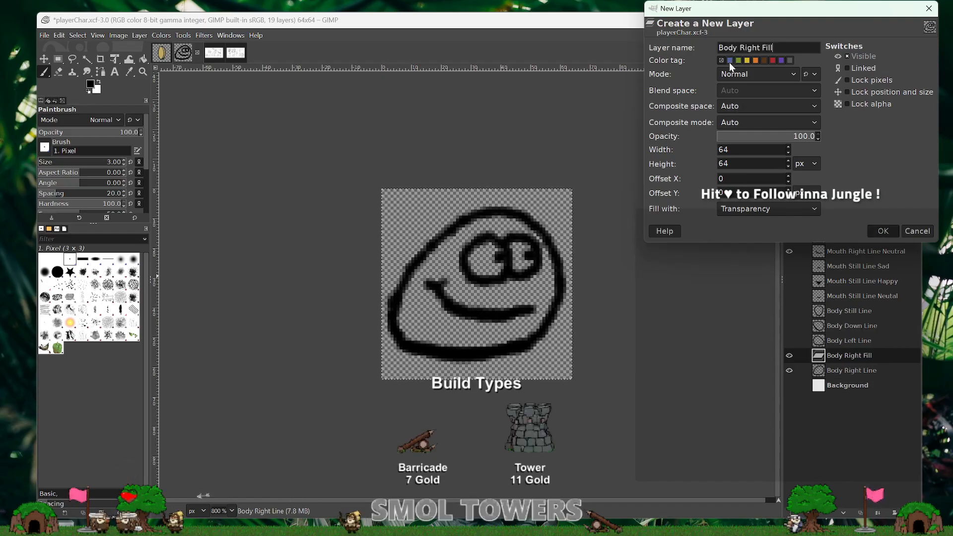
key("Return")
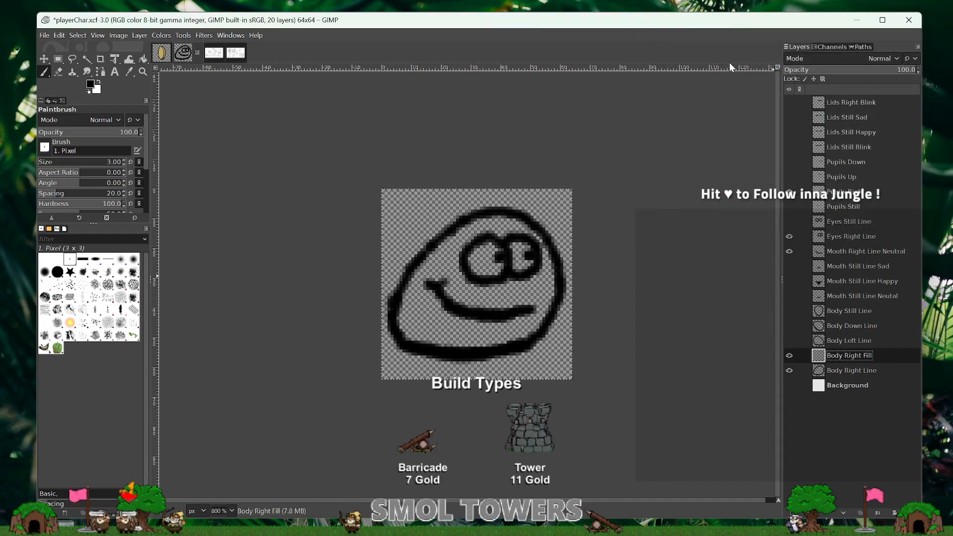
left_click_drag(891, 350, 890, 383)
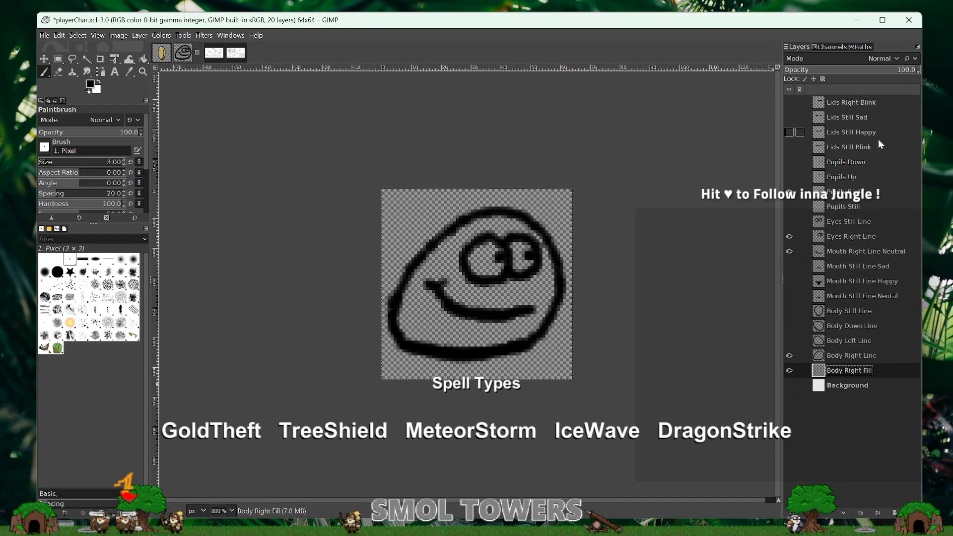
- Create a transparent 64x64 px layer named Eyes Right Fill and place it directly below Eyes Right Line
left_click(883, 236)
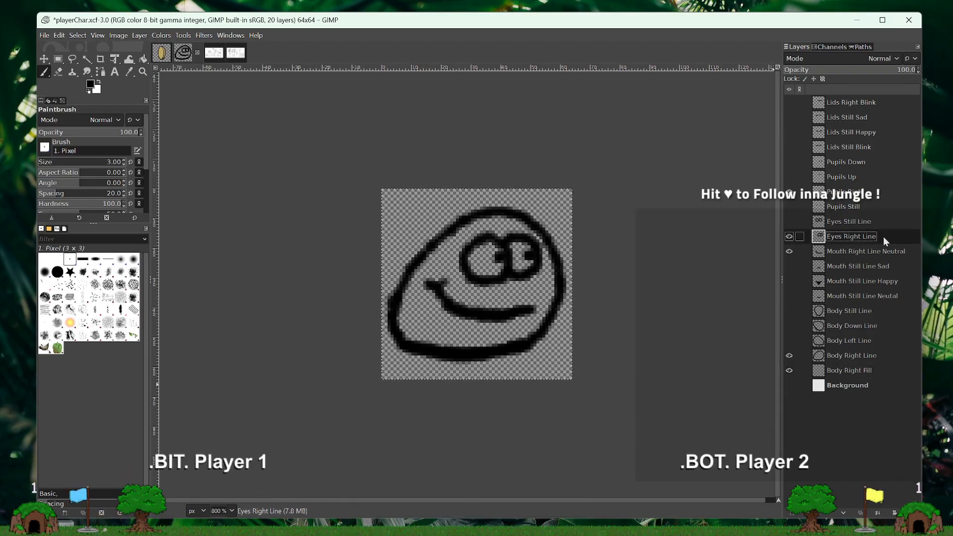
right_click(893, 235)
left_click(825, 311)
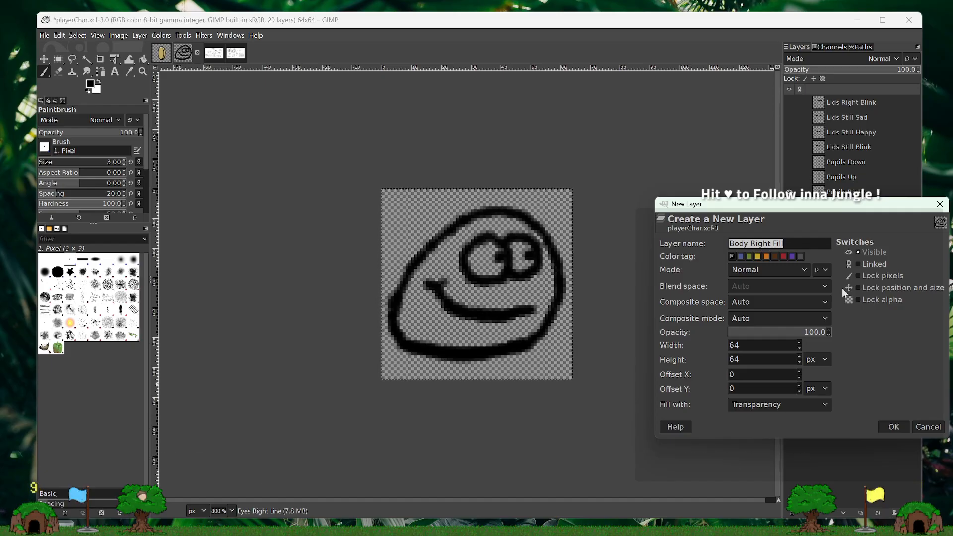
key("Home")
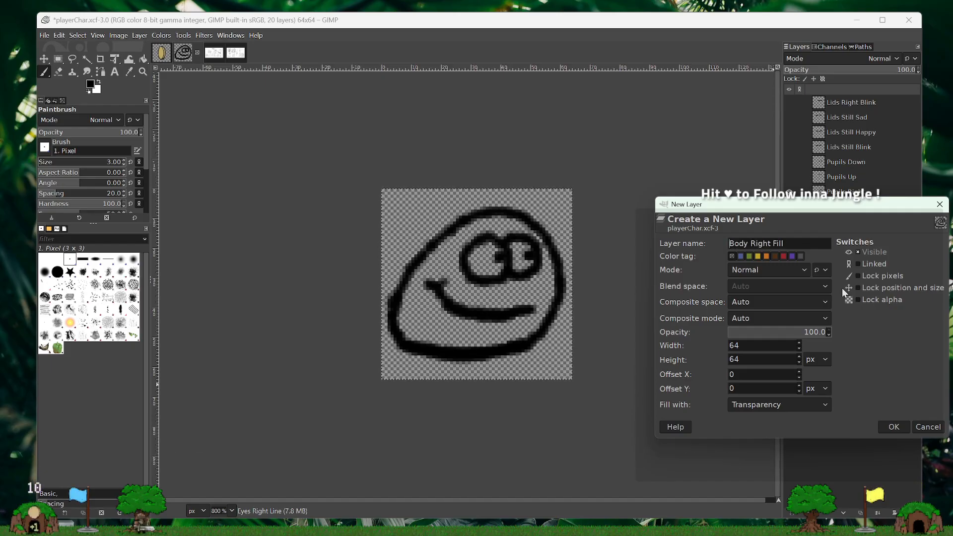
key("Delete")
key("Delete")
key("Delete")
key("Delete")
type("Eyes")
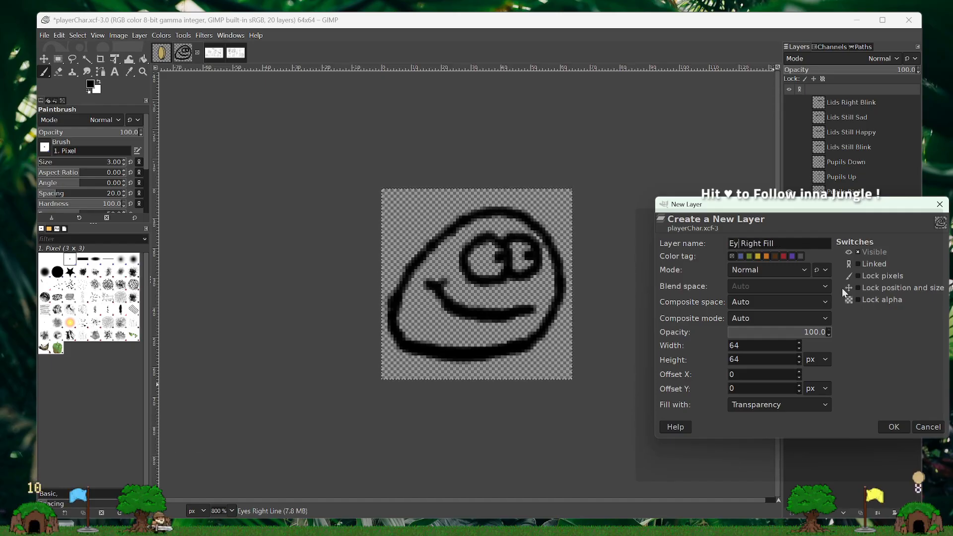
key("Return")
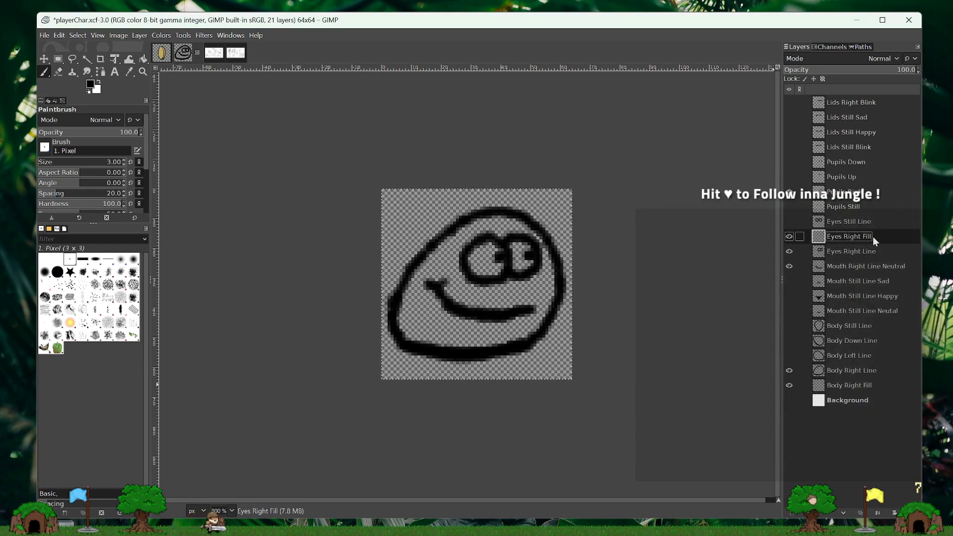
left_click_drag(873, 237, 816, 260)
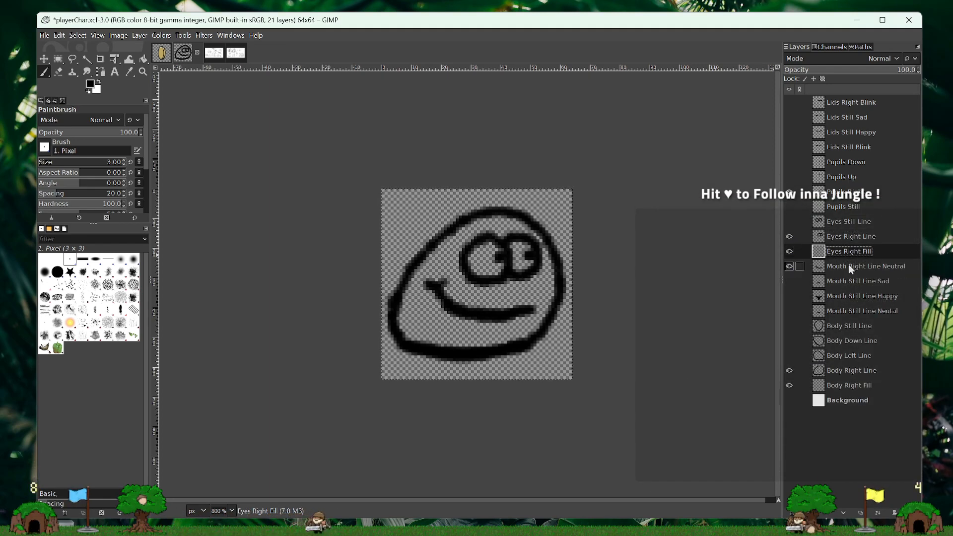
- Paint the inside of both right-facing eyes white on the Eyes Right Fill layer
left_click(99, 85)
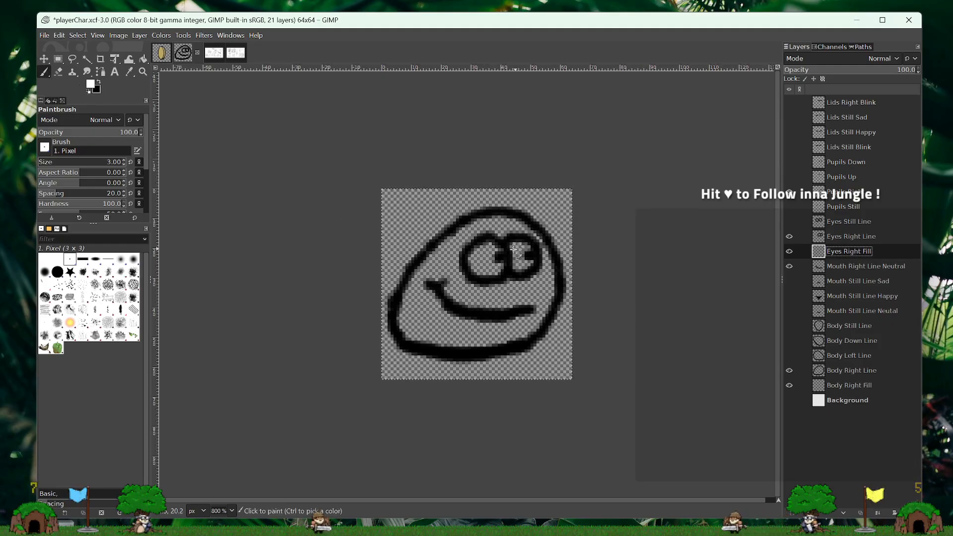
mouse_move(485, 246)
left_mouse_down()
mouse_move(501, 259)
mouse_move(471, 260)
mouse_move(499, 267)
left_mouse_up()
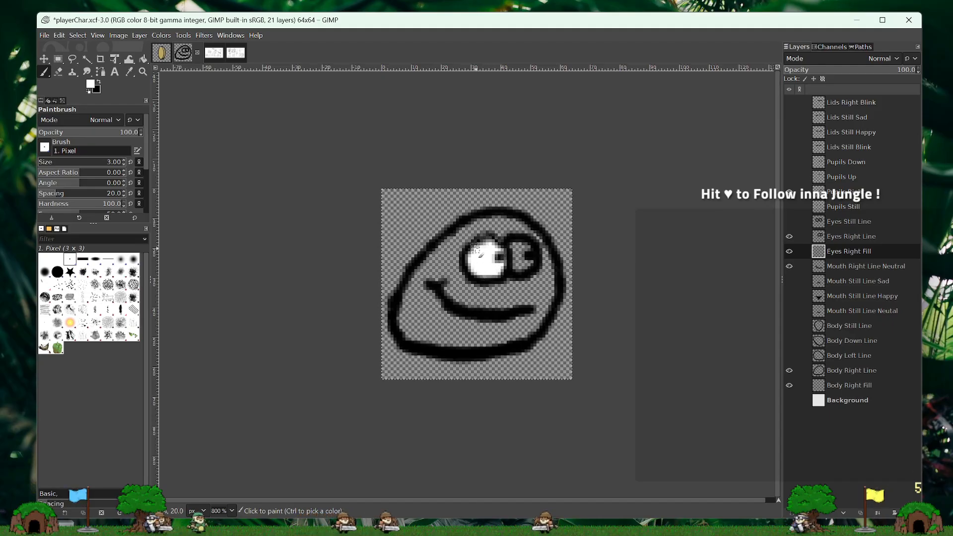
left_click_drag(518, 257, 528, 268)
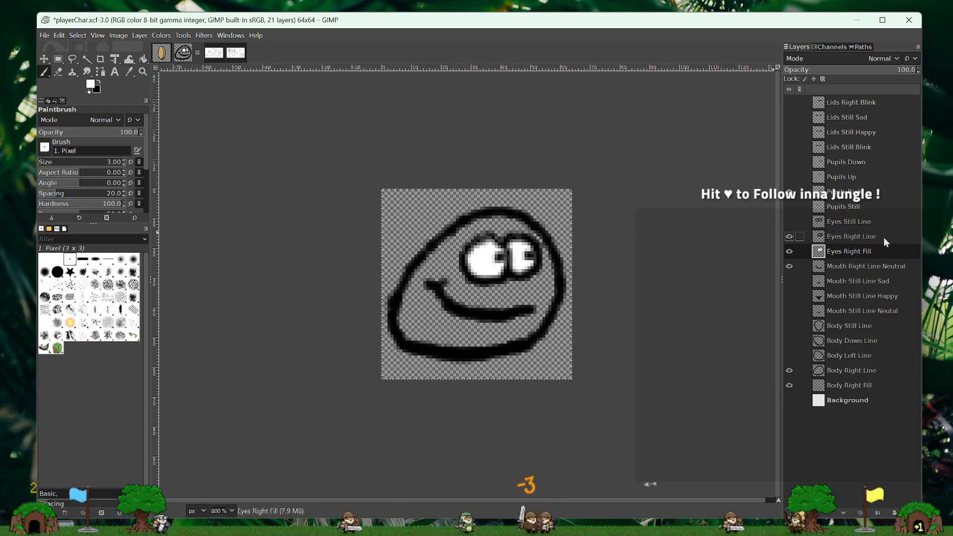
- Create a transparent 64x64 px layer named Eyes Still Fill and place it directly below Eyes Still Line
right_click(881, 221)
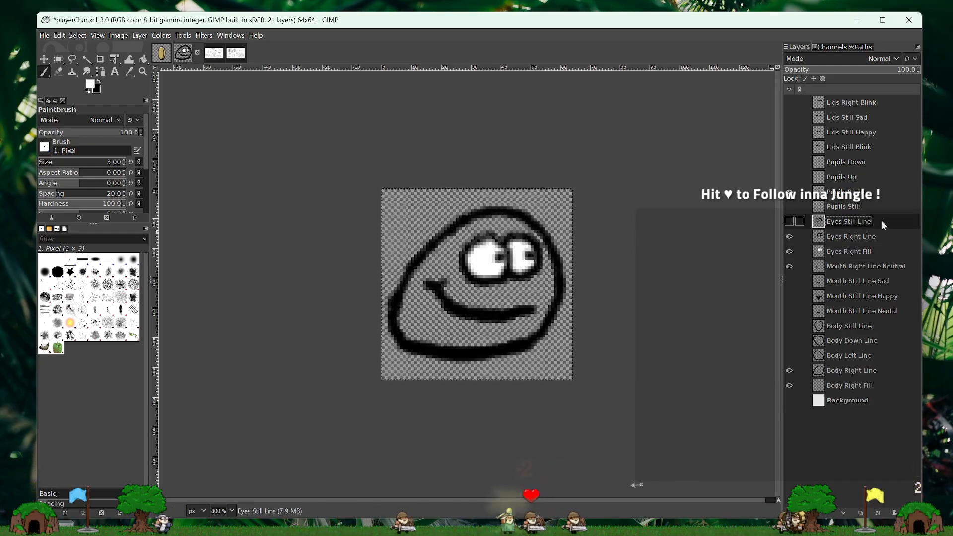
left_click(826, 297)
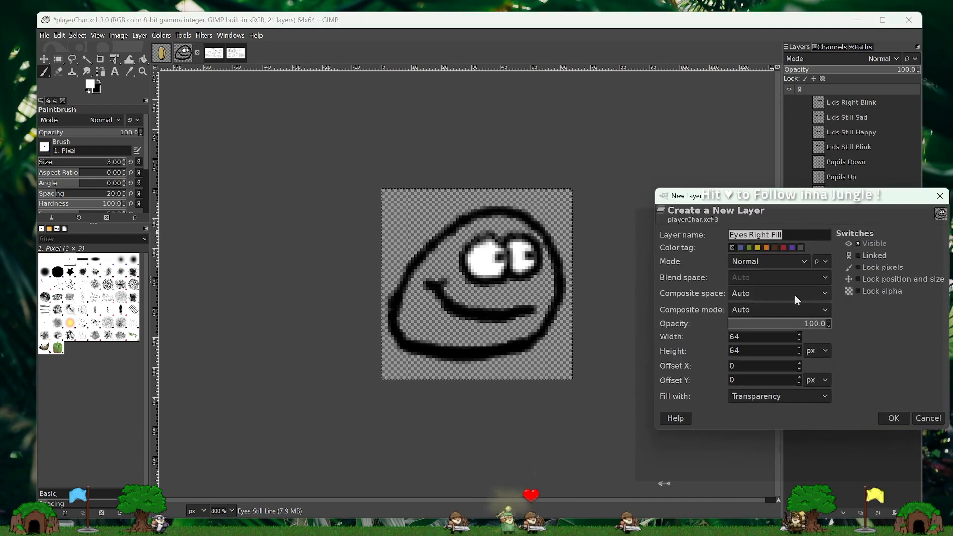
left_click(766, 235)
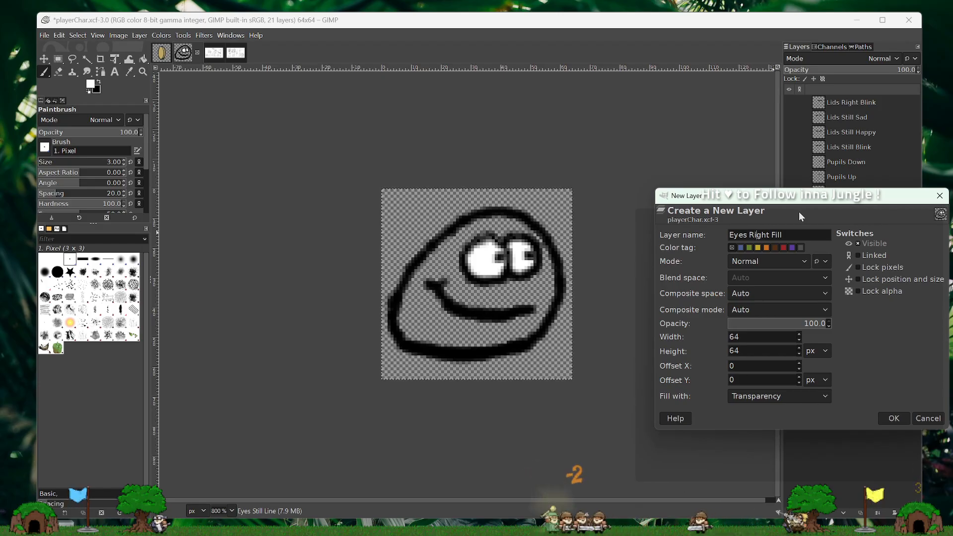
key("BackSpace")
key("BackSpace")
key("BackSpace")
key("BackSpace")
key("BackSpace")
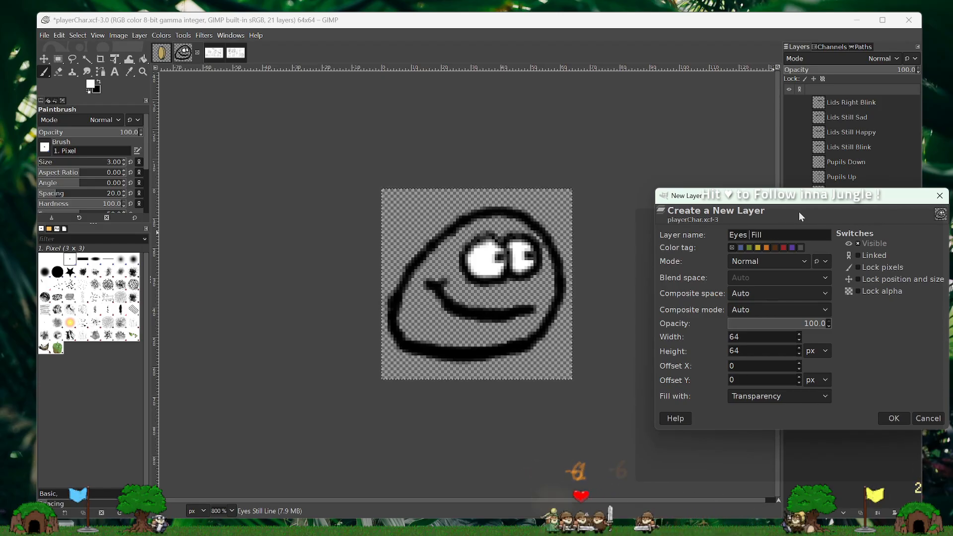
type("Still")
key("Return")
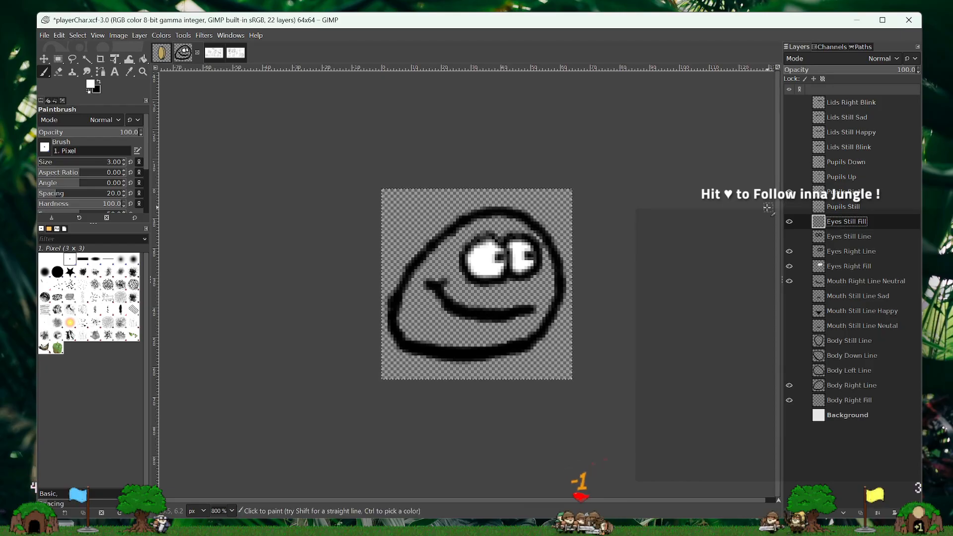
left_click_drag(874, 224, 868, 244)
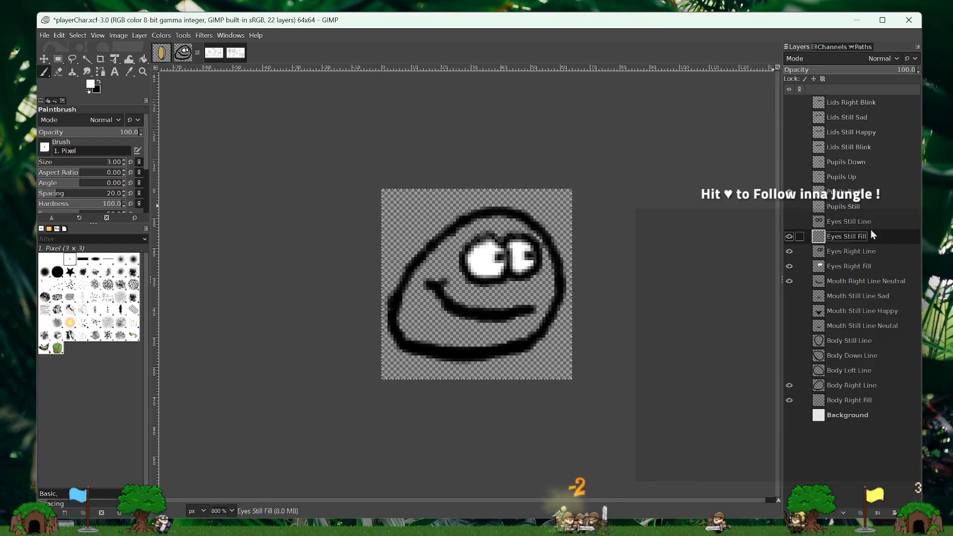
- Show Eyes Still Line, Mouth Still Line Sad and Body Still Line; hide Eyes Still Fill, both Eyes Right layers, Mouth Right Line Neutral and Body Right Line
left_click(859, 223)
left_click(789, 221)
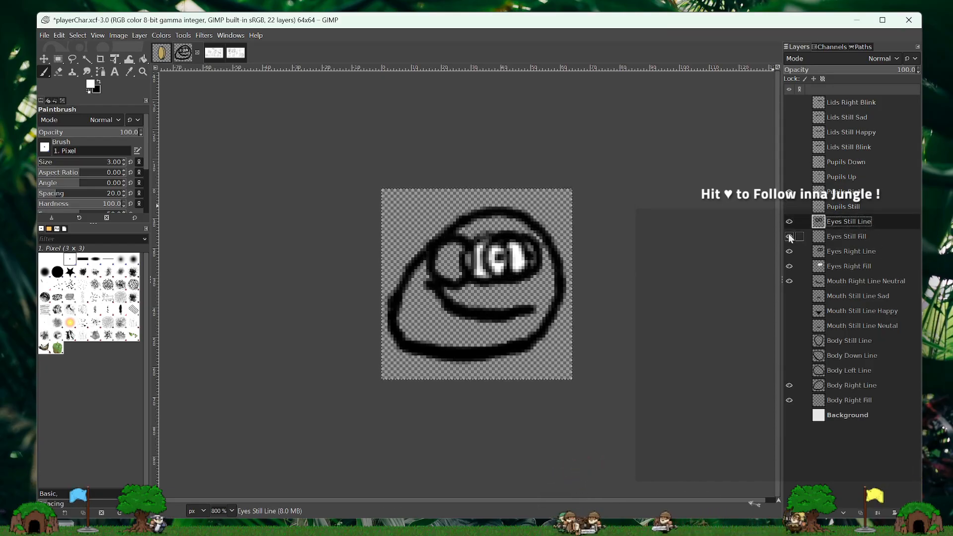
left_click(789, 236)
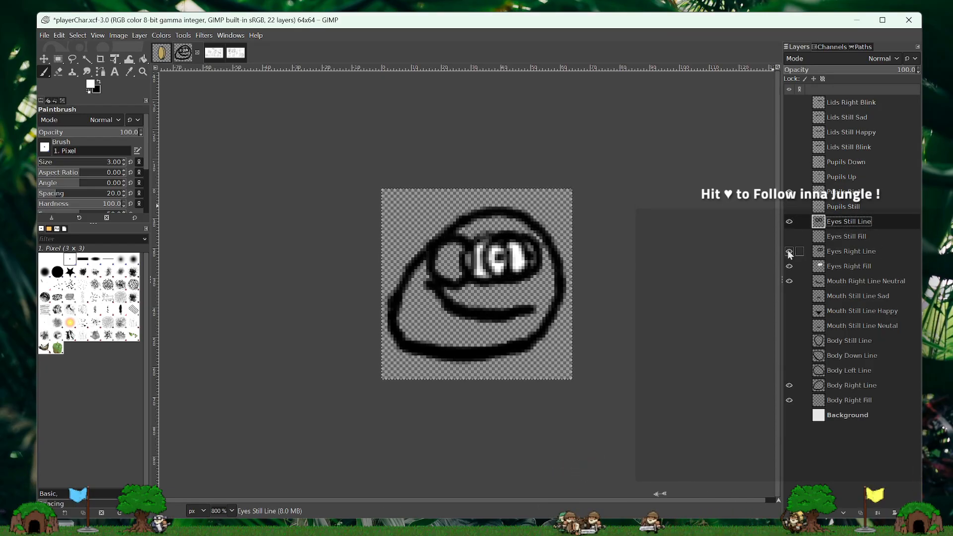
left_click(789, 282)
left_click(790, 386)
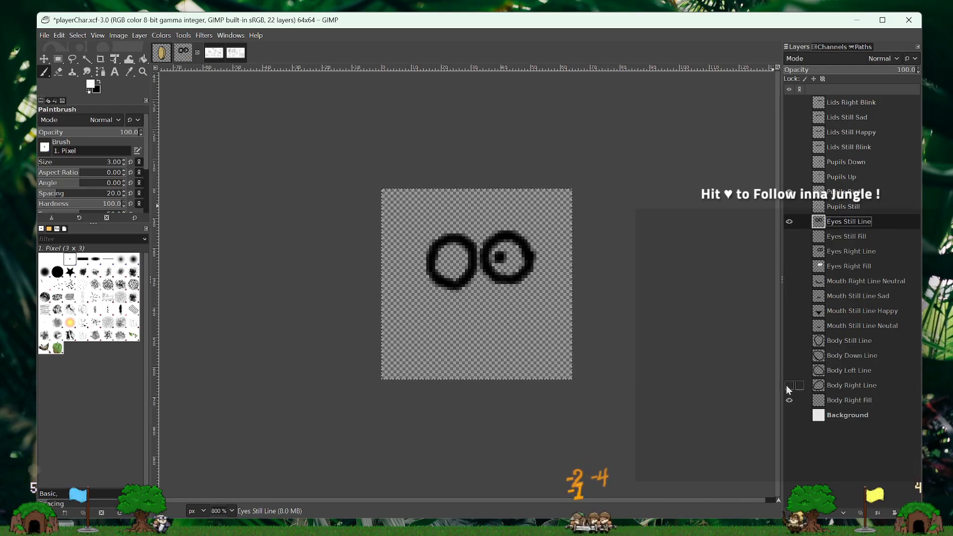
left_click(784, 342)
left_click(789, 341)
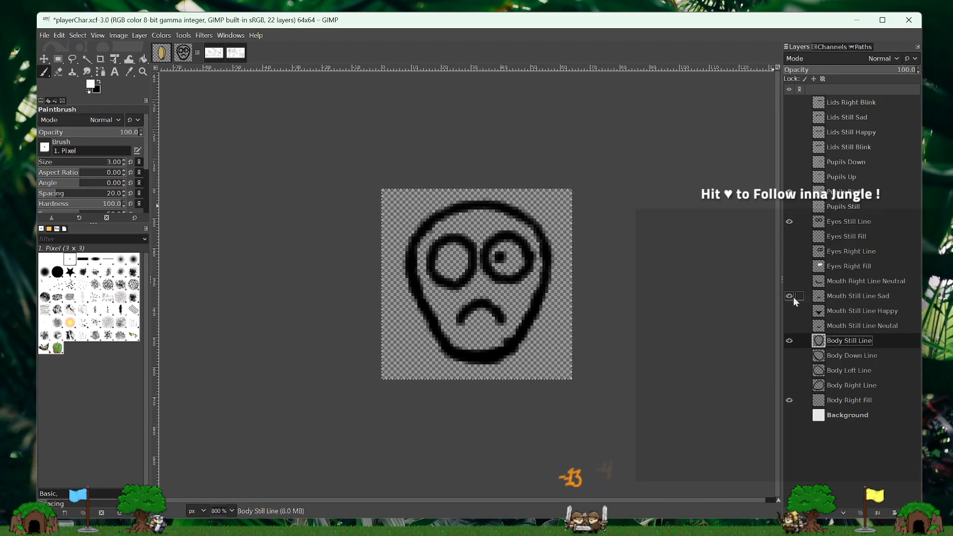
left_click(869, 221)
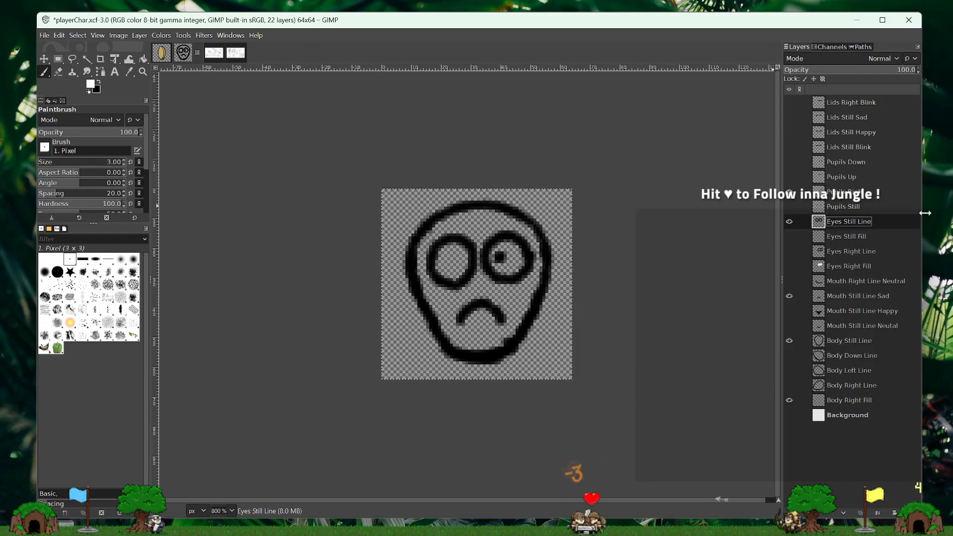
- Show the Pupils Still and Mouth Still Line Neutal layers and hide Mouth Still Line Sad
left_click(790, 177)
left_click(790, 191)
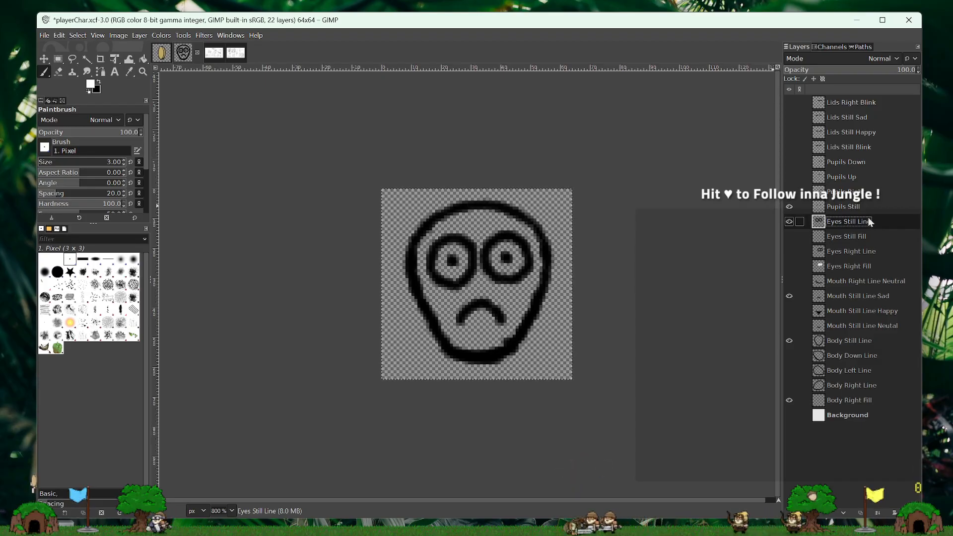
left_click(789, 296)
left_click(790, 326)
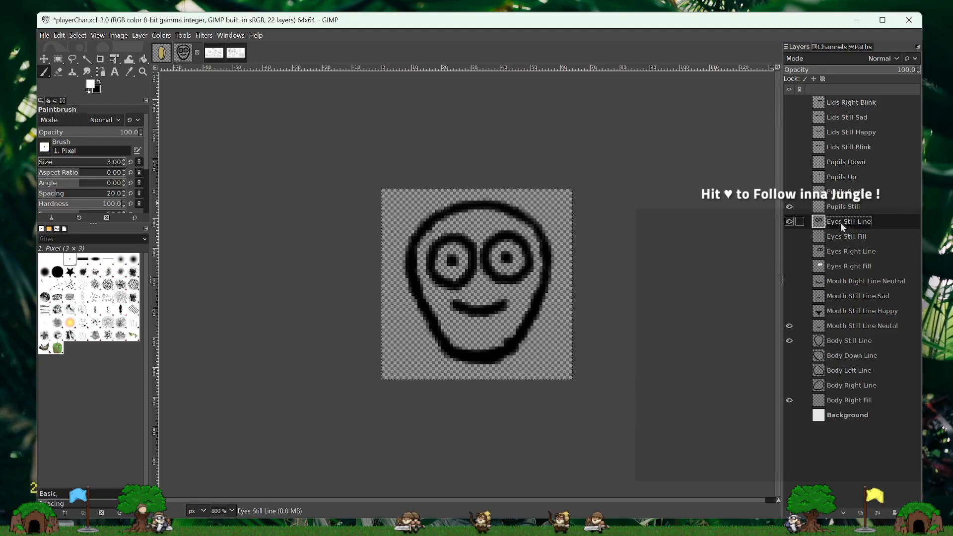
- Show the Eyes Still Fill layer and paint the inside of both eyes white on it
left_click(857, 237)
left_click(790, 236)
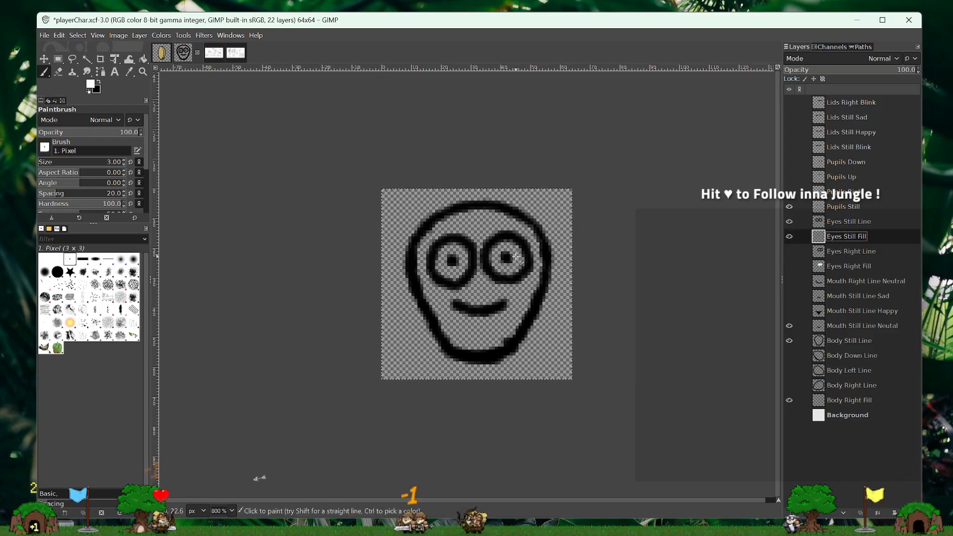
mouse_move(515, 246)
left_mouse_down()
mouse_move(492, 267)
mouse_move(512, 265)
mouse_move(508, 258)
left_mouse_up()
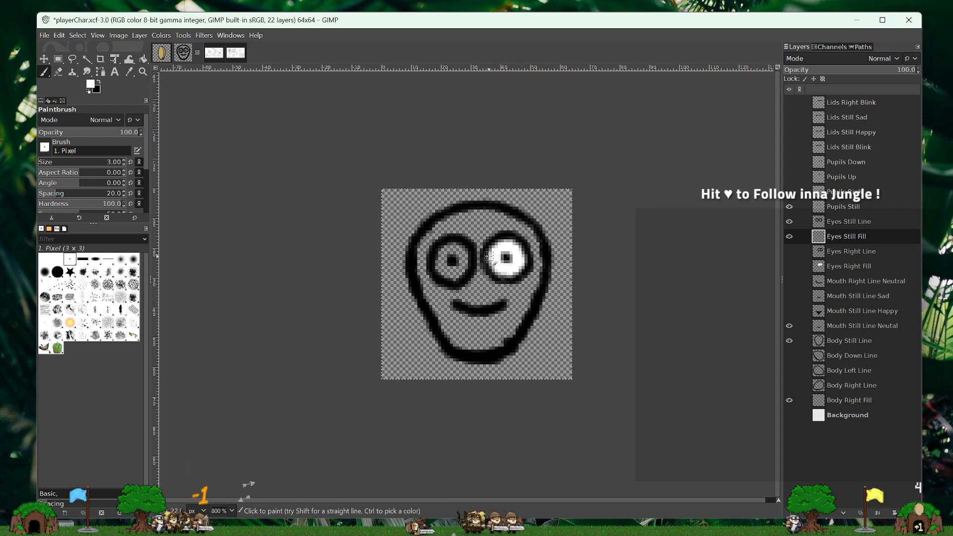
mouse_move(455, 256)
left_mouse_down()
mouse_move(443, 256)
mouse_move(450, 247)
mouse_move(466, 256)
mouse_move(458, 273)
mouse_move(441, 264)
left_mouse_up()
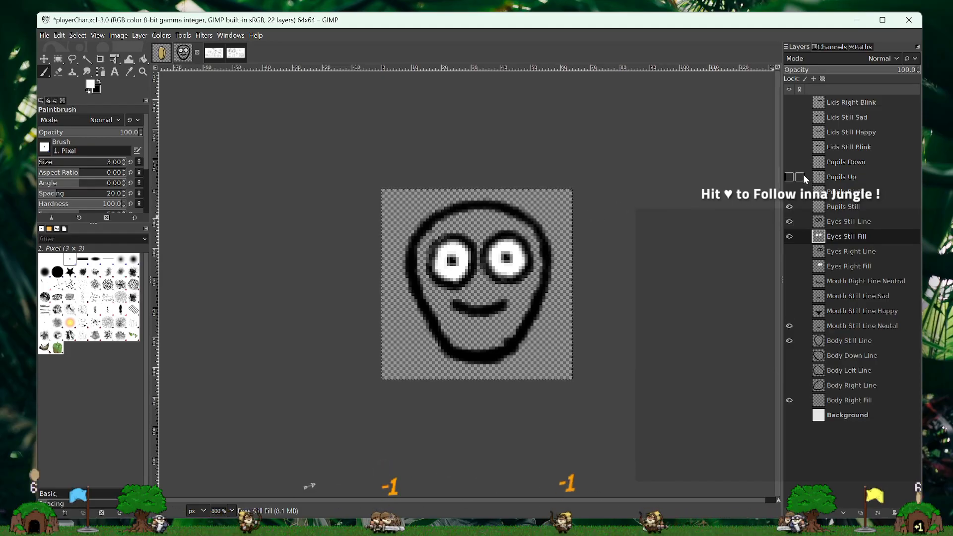
right_click(857, 147)
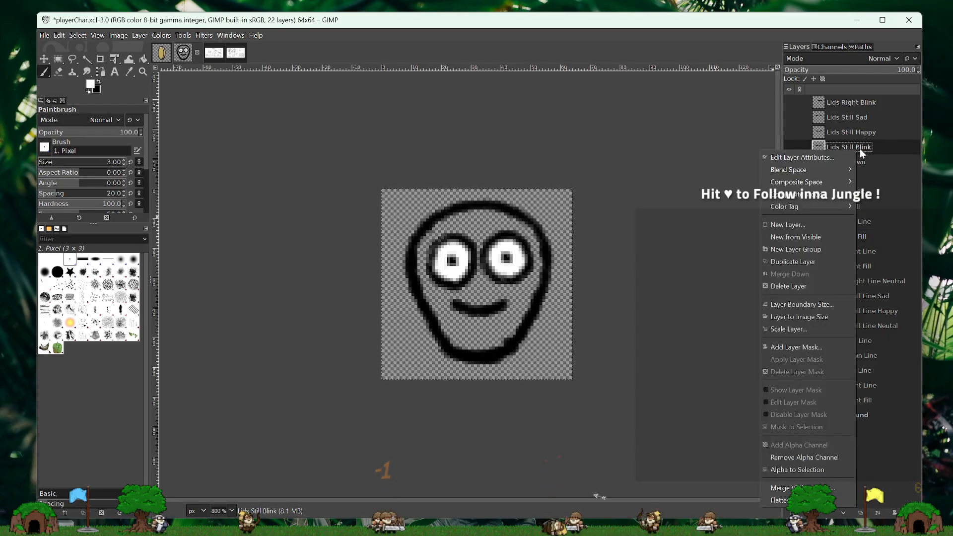
left_click(795, 224)
left_click(808, 164)
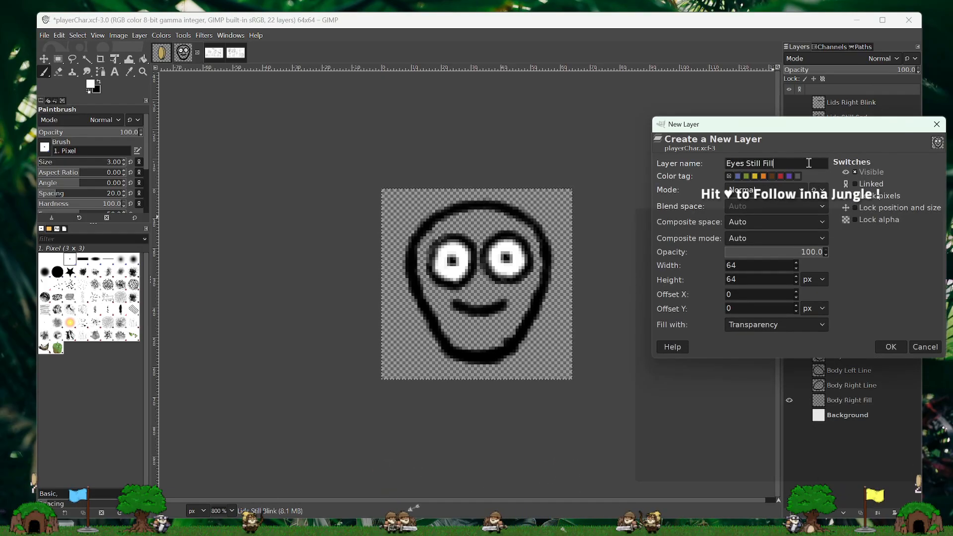
left_click(925, 347)
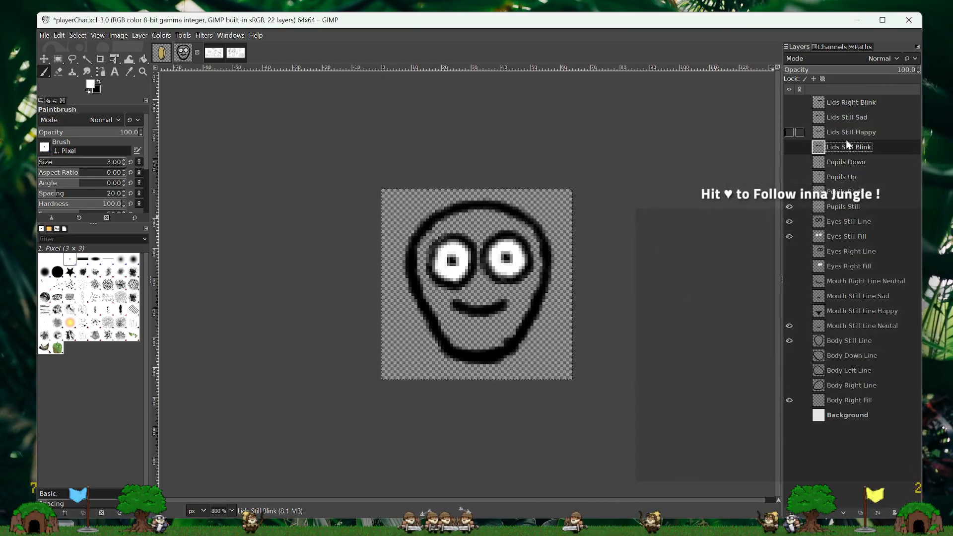
- Create a transparent 64x64 px layer named Liads Still Blink Fill and place it directly below Lids Still Blink
right_click(847, 147)
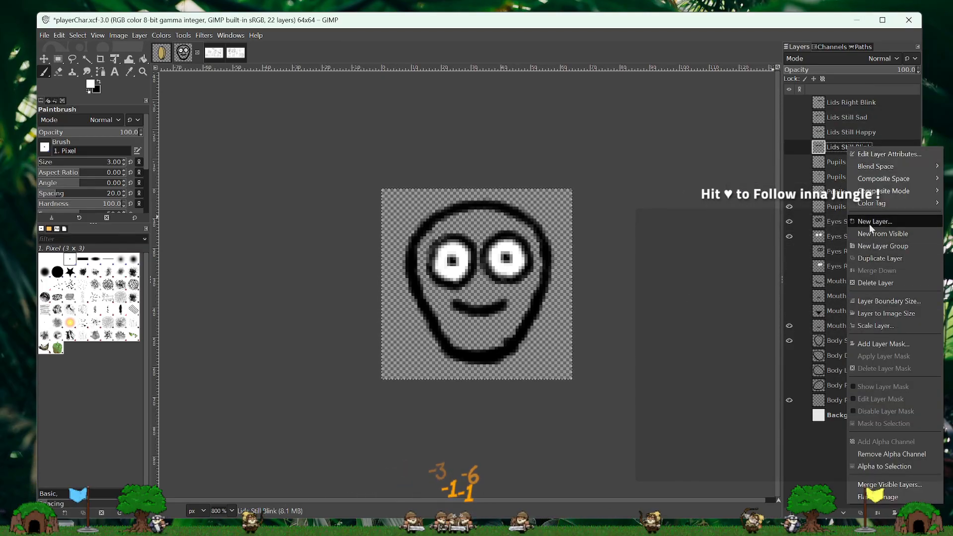
left_click(868, 224)
type("lsyer")
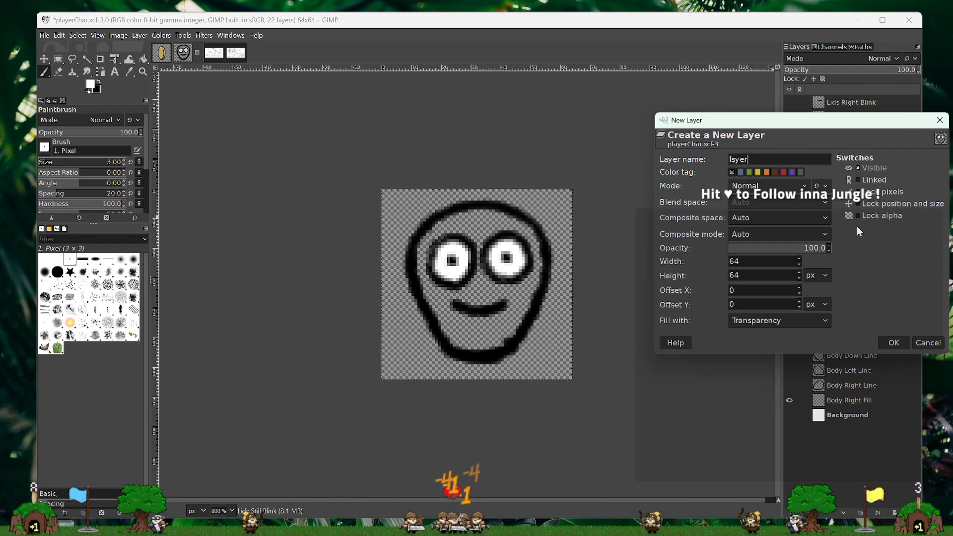
key("Return")
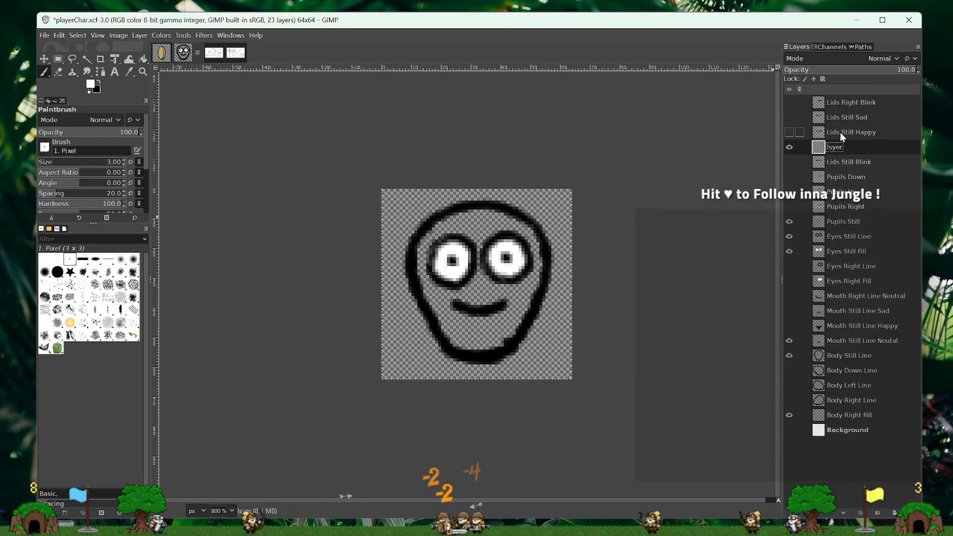
double_click(833, 148)
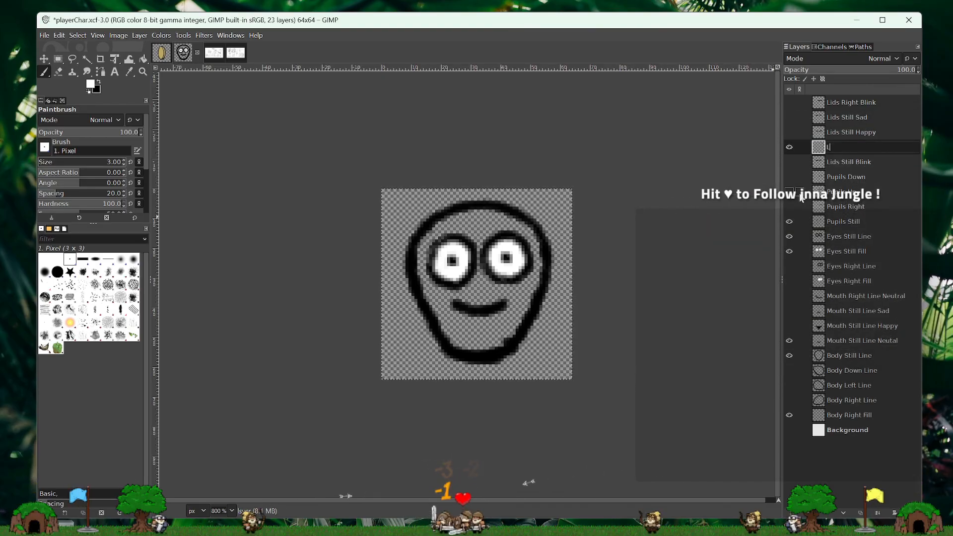
type("Liads Still Blink")
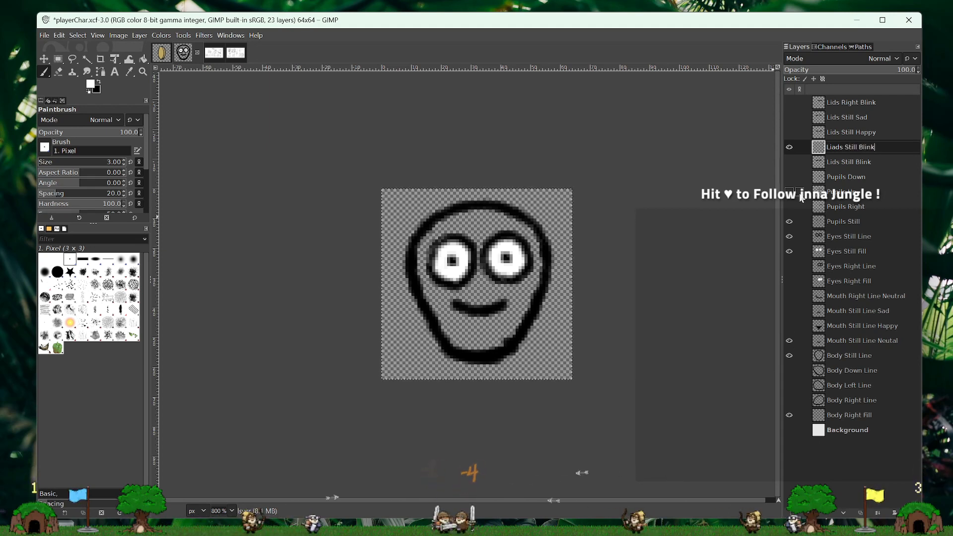
key("Return")
type("Blink Fill")
key("Return")
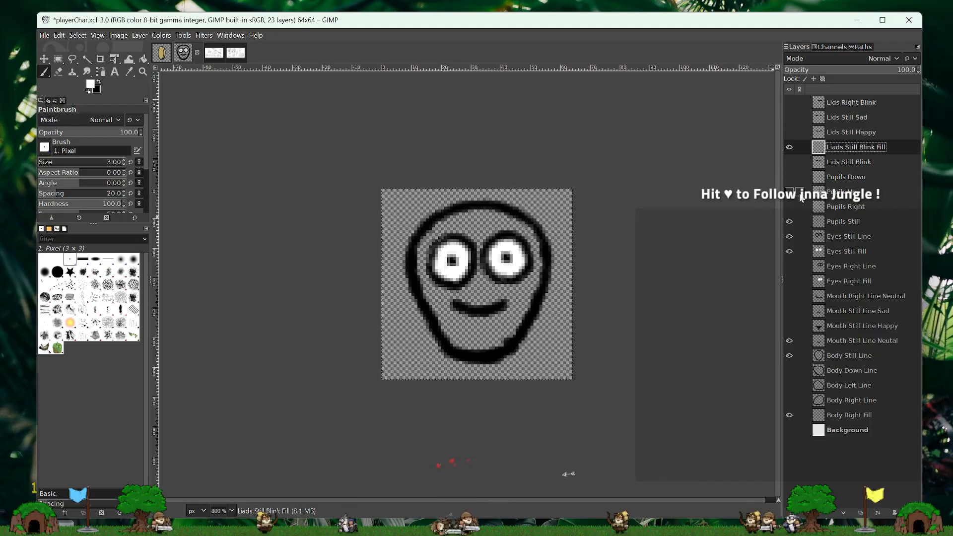
left_click_drag(889, 145, 887, 166)
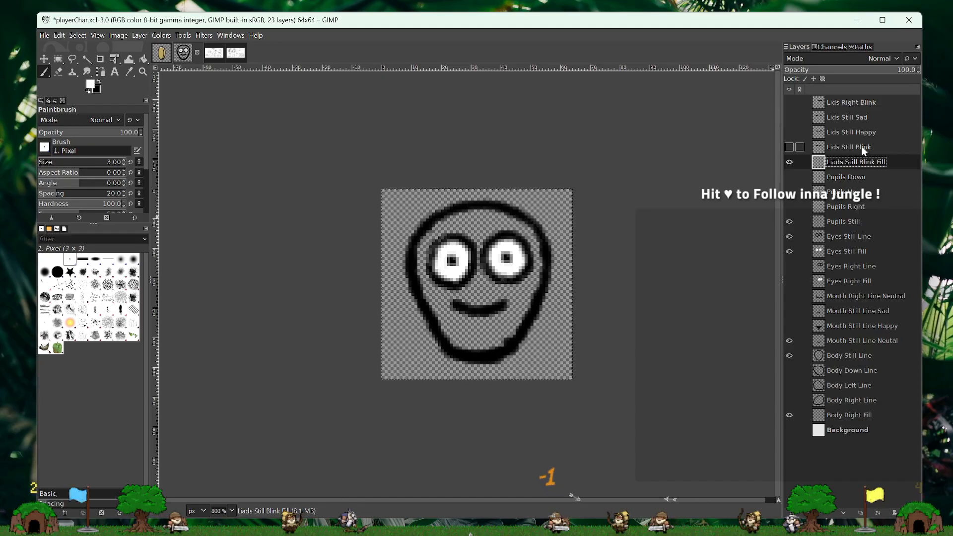
- Show Lids Still Blink, hide Eyes Still Fill, and keep the Liads Still Blink Fill layer visible
left_click(790, 147)
left_click(789, 162)
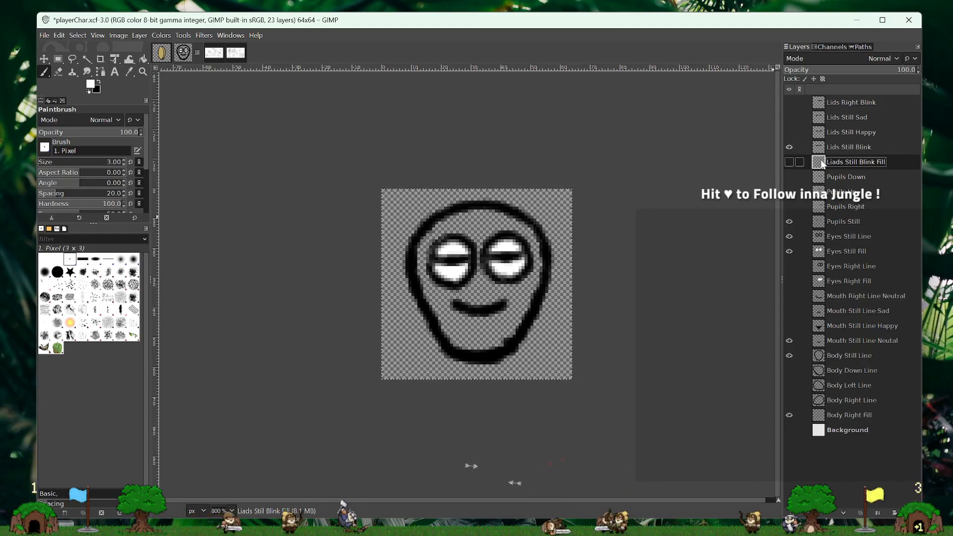
left_click(790, 162)
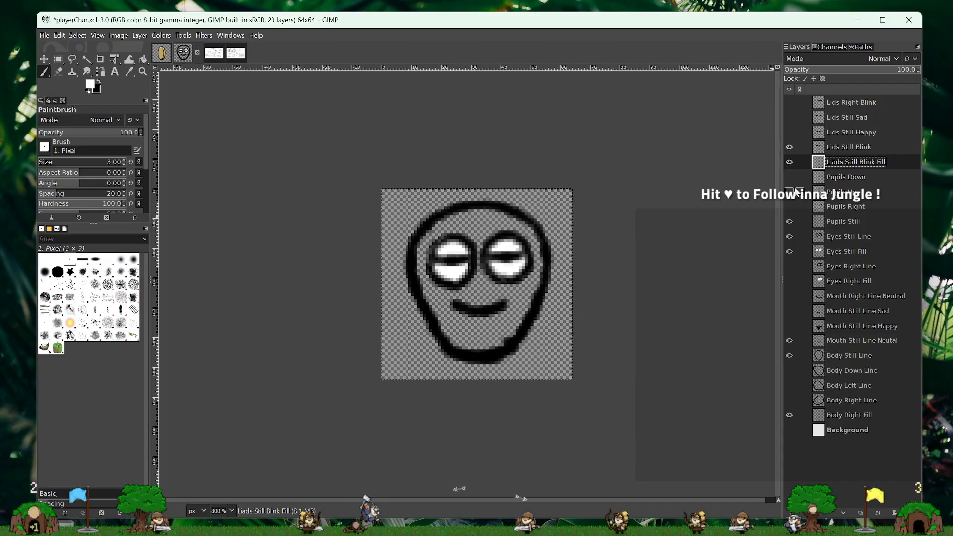
left_click(790, 252)
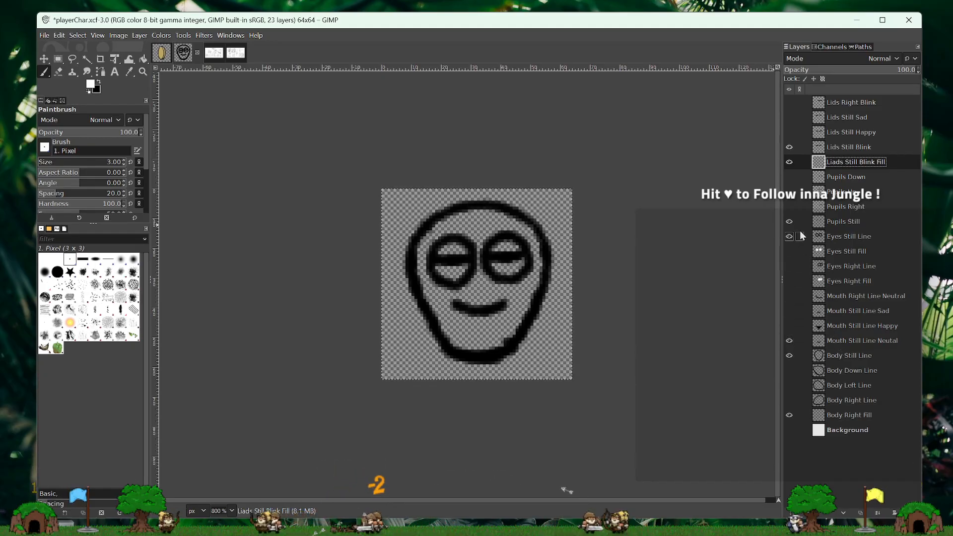
left_click(790, 415)
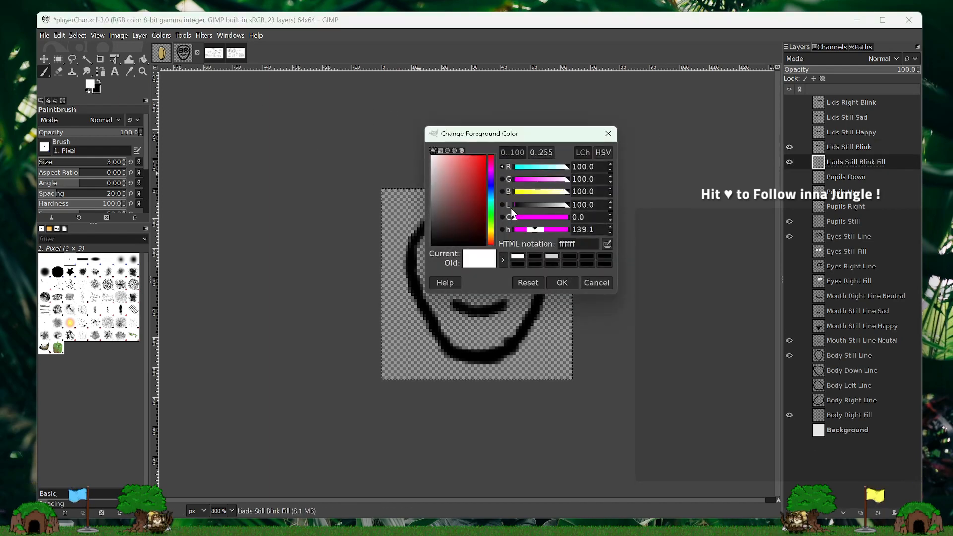
- Set the foreground colour to a muted purple with R 61.8, G 38.1 and B 61.8
left_click(492, 172)
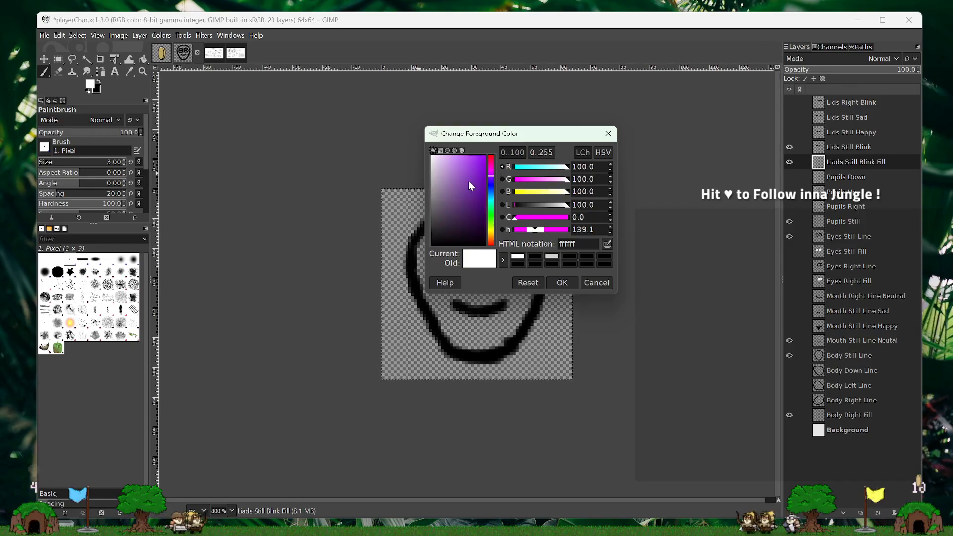
left_click(469, 180)
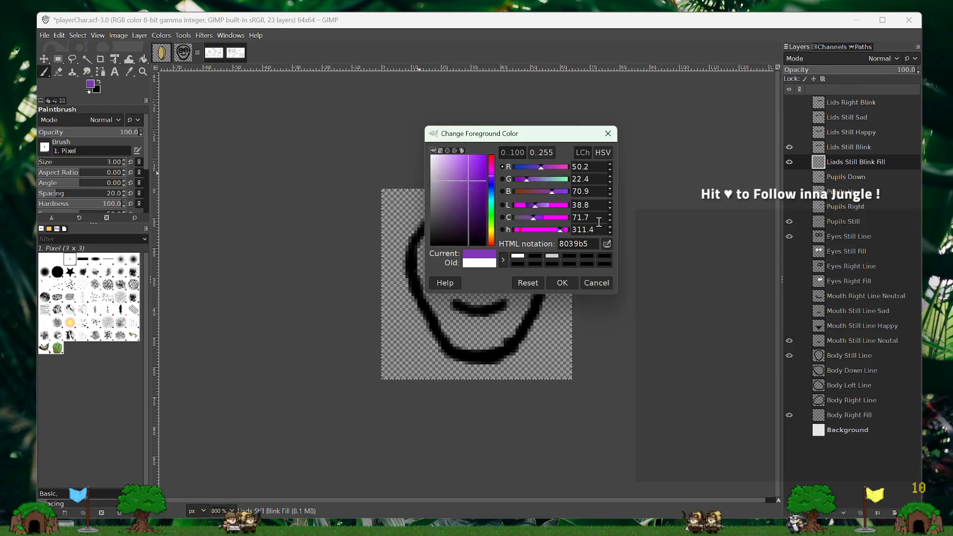
left_click_drag(590, 167, 511, 156)
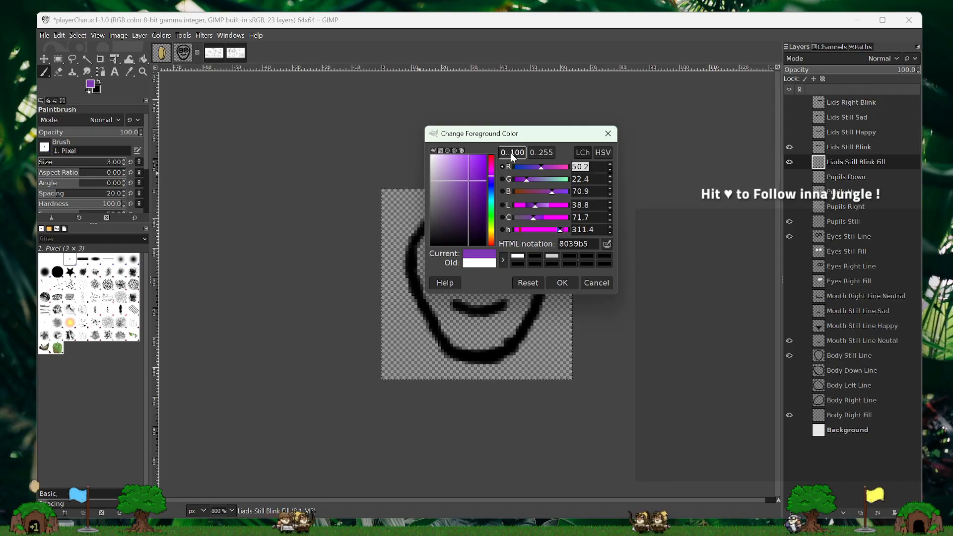
type("61.8")
key("Tab")
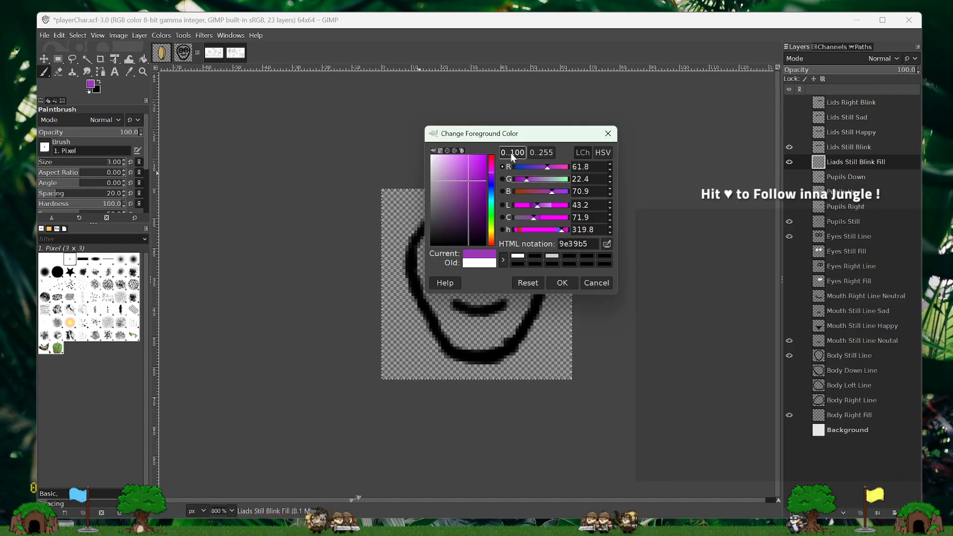
type("38.1")
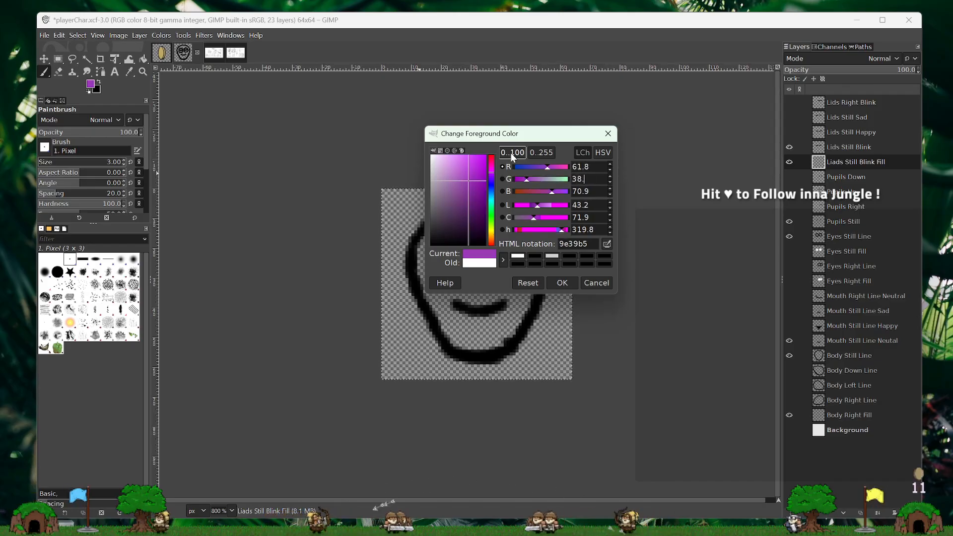
key("Tab")
type("61.8")
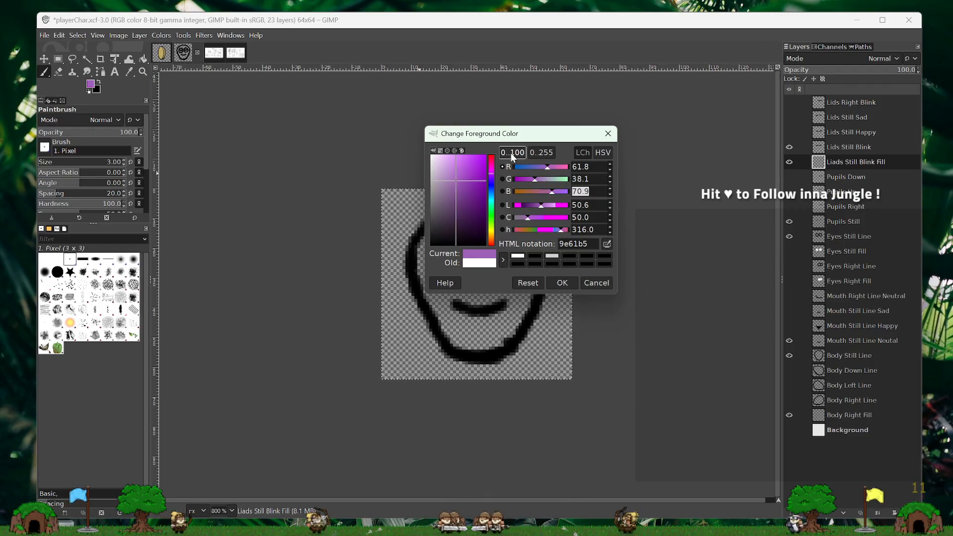
key("Tab")
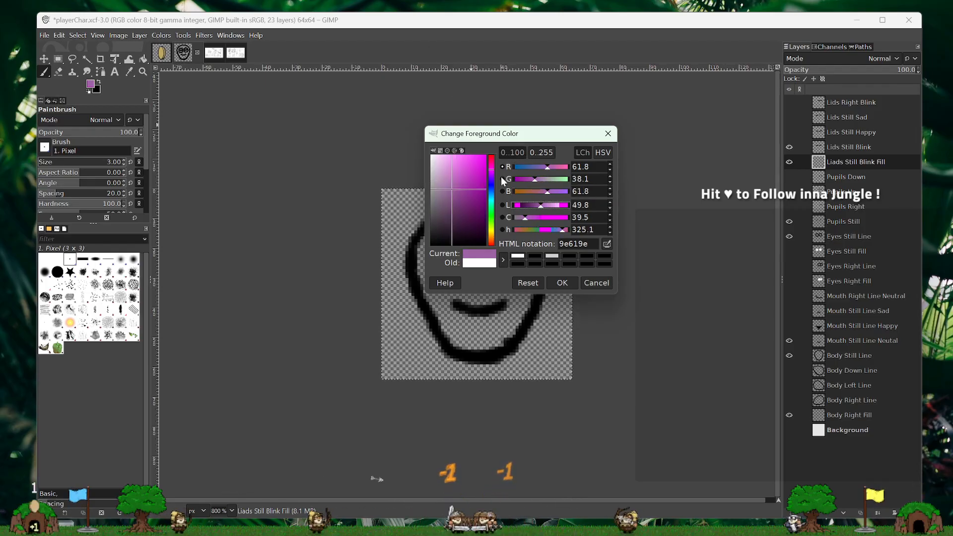
left_click(562, 282)
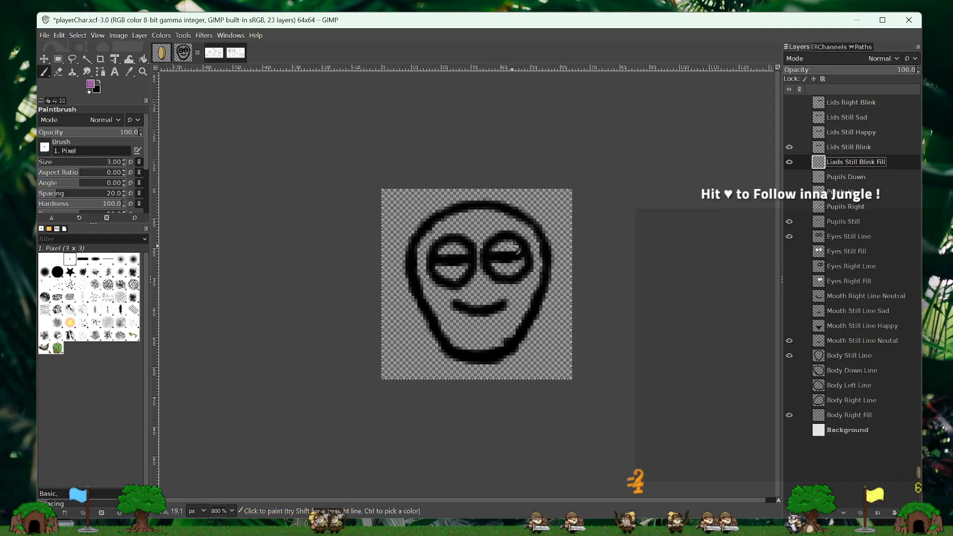
- Try painting the right-hand eye's upper lid purple on Liads Still Blink Fill and moving Eyes Still Line to the top of the layer stack
mouse_move(490, 245)
left_mouse_down()
mouse_move(520, 245)
mouse_move(496, 248)
left_mouse_up()
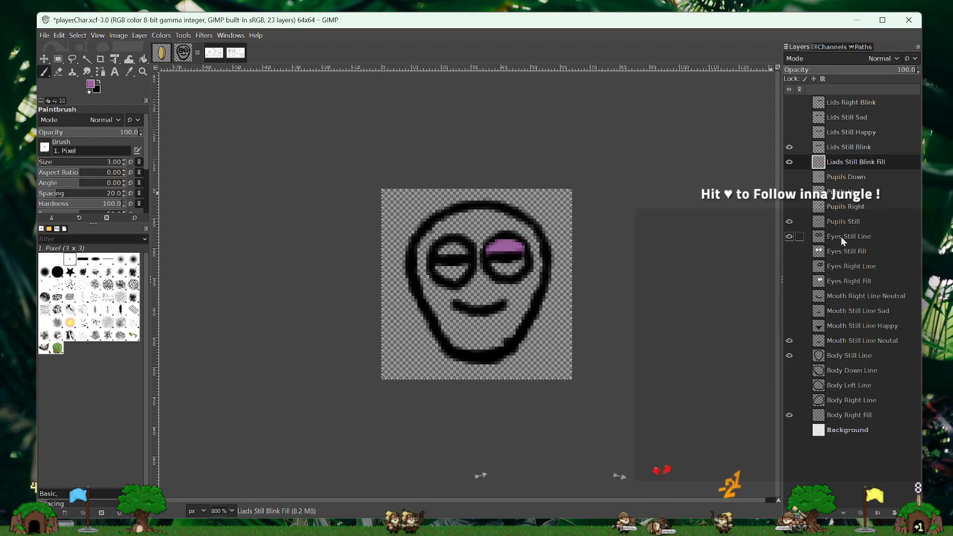
left_click_drag(841, 236, 837, 100)
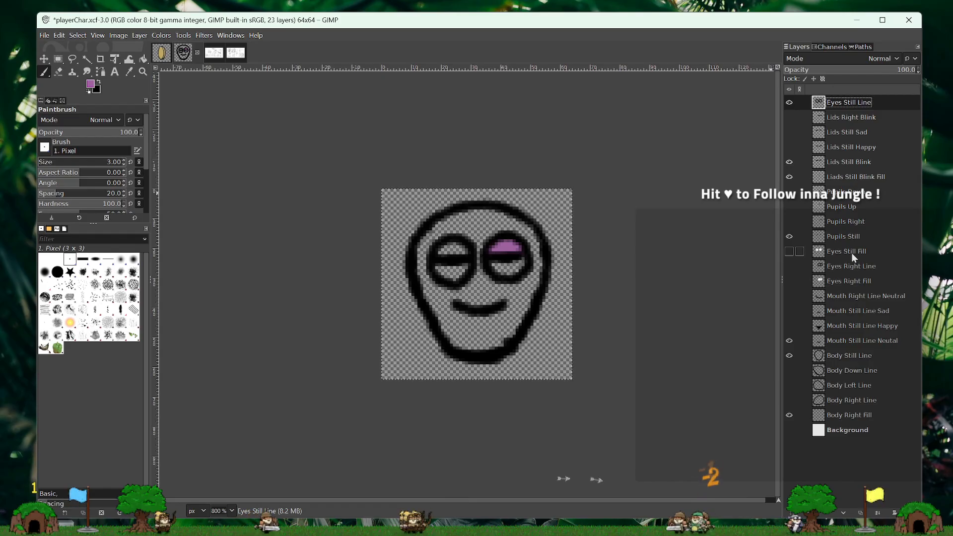
- Return Eyes Still Line to directly below Pupils Still and undo the purple eyelid paint on Liads Still Blink Fill
left_click_drag(848, 97, 846, 238)
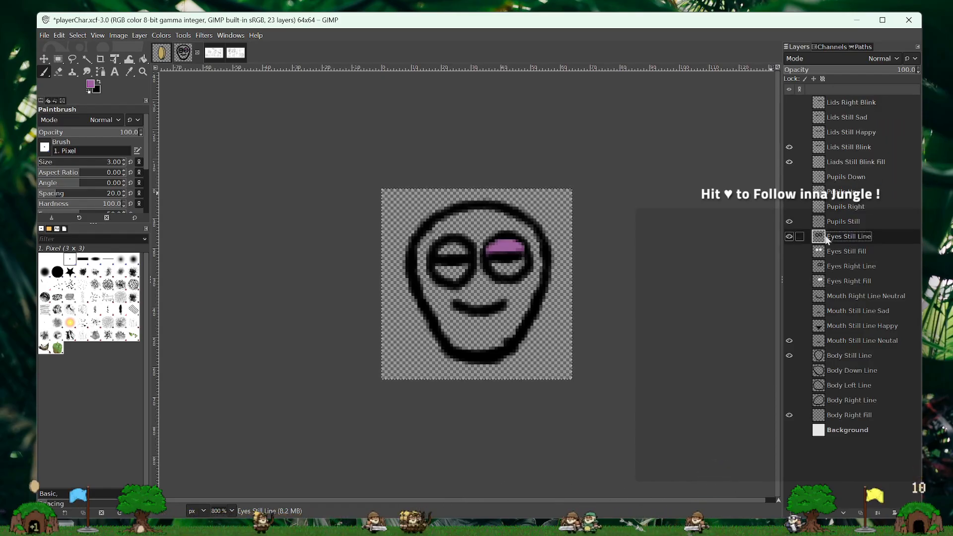
key("ctrl+z")
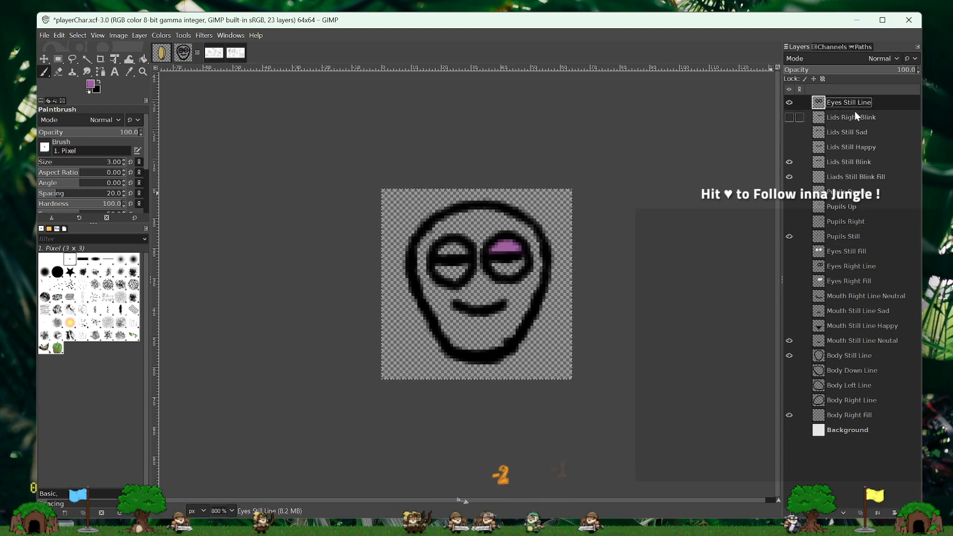
key("ctrl+y")
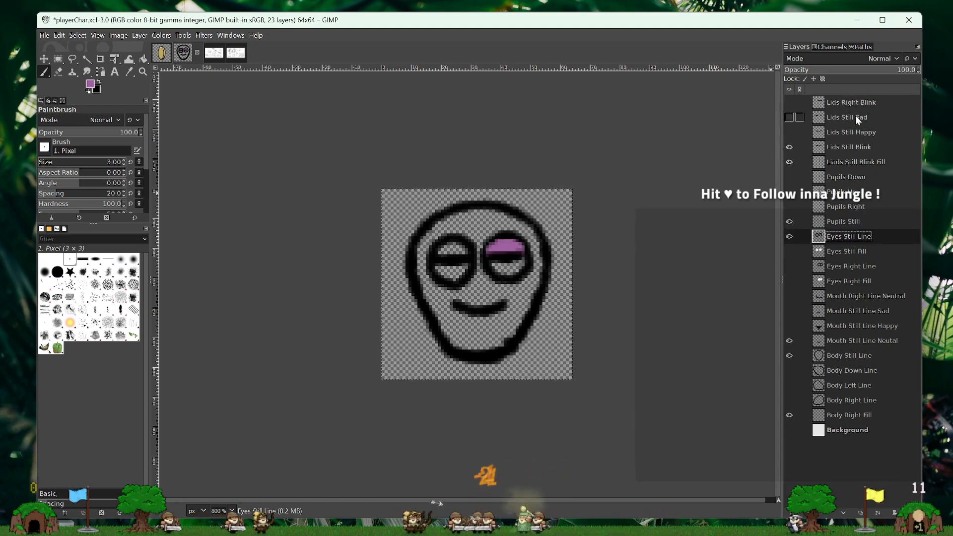
left_click(847, 162)
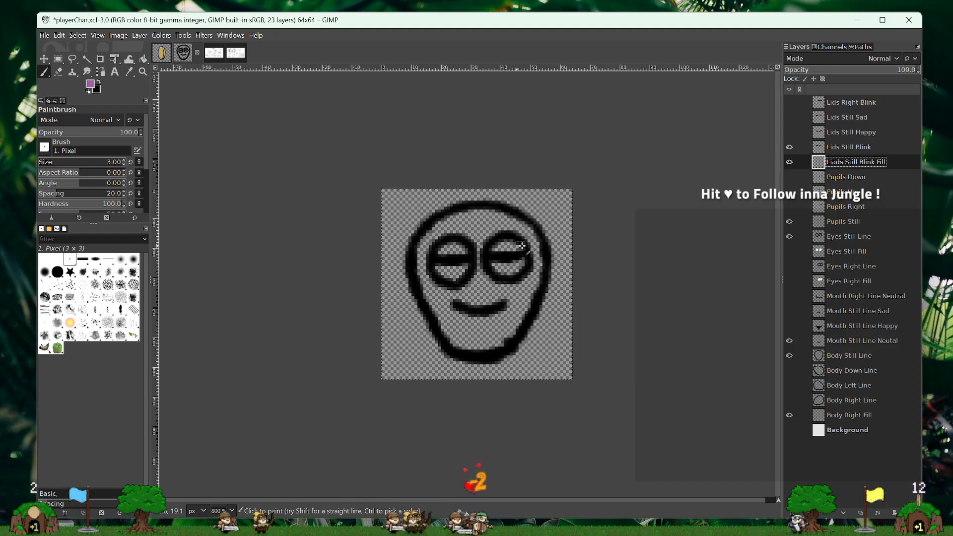
- Duplicate the Eyes Still Line layer and place the copy directly between Lids Still Blink and Liads Still Blink Fill
left_click(864, 237)
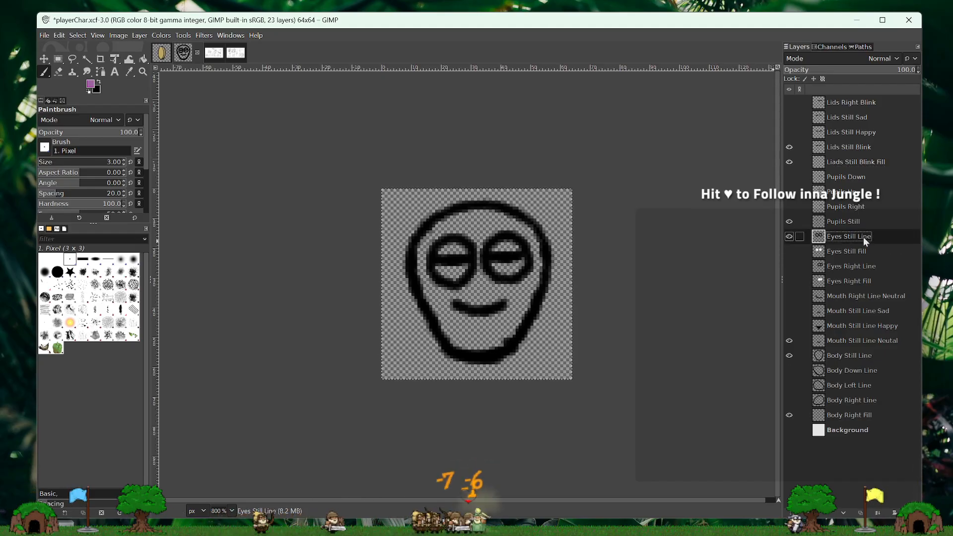
right_click(863, 237)
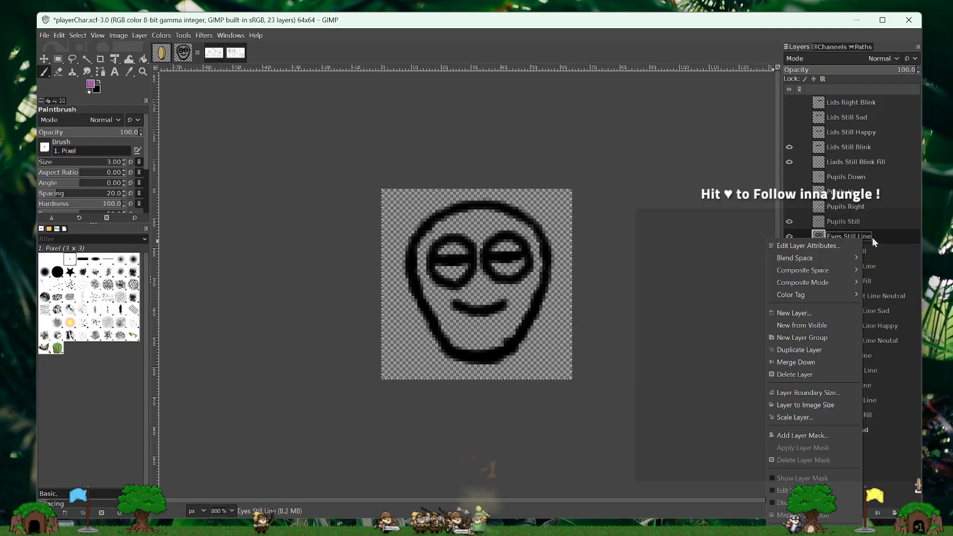
left_click(792, 351)
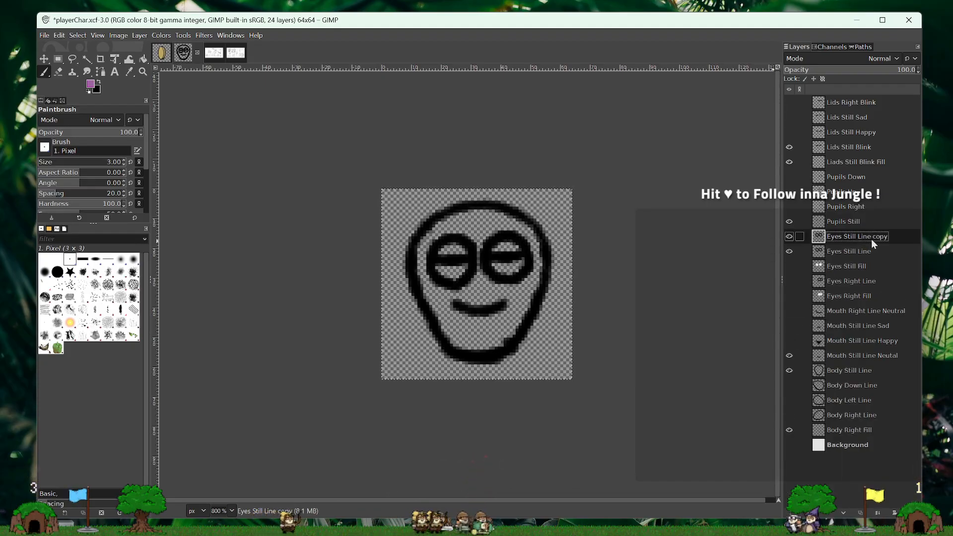
left_click_drag(871, 239, 864, 158)
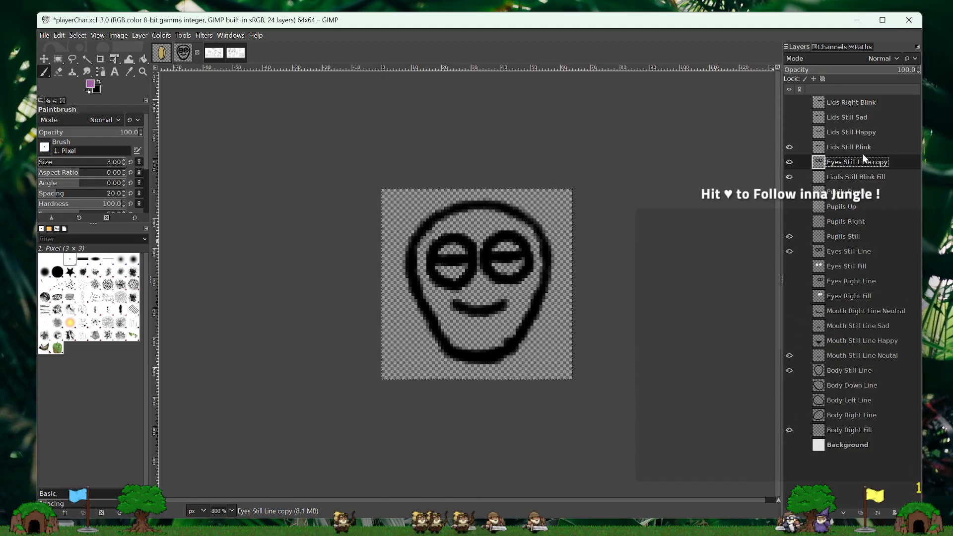
- Merge Lids Still Blink down into the Eyes Still Line copy layer
left_click(868, 148)
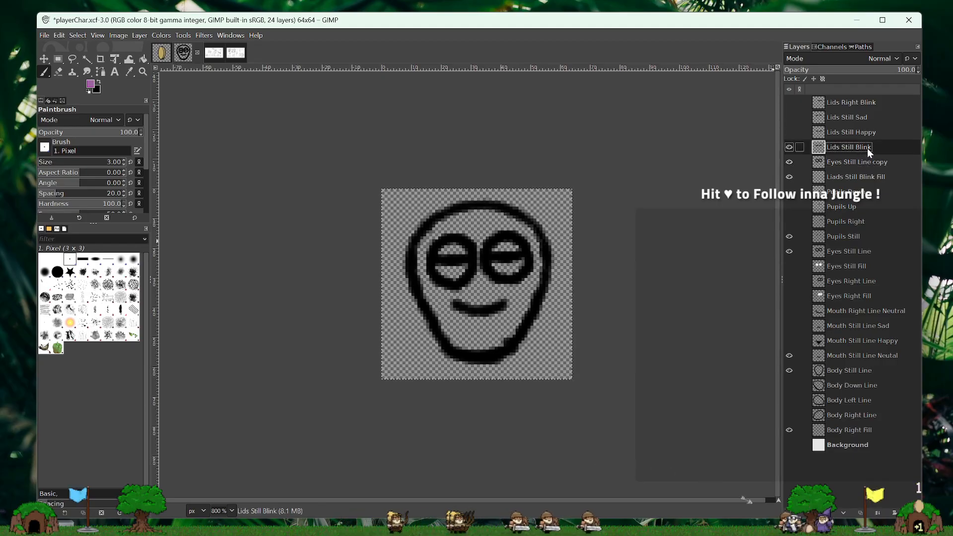
right_click(868, 148)
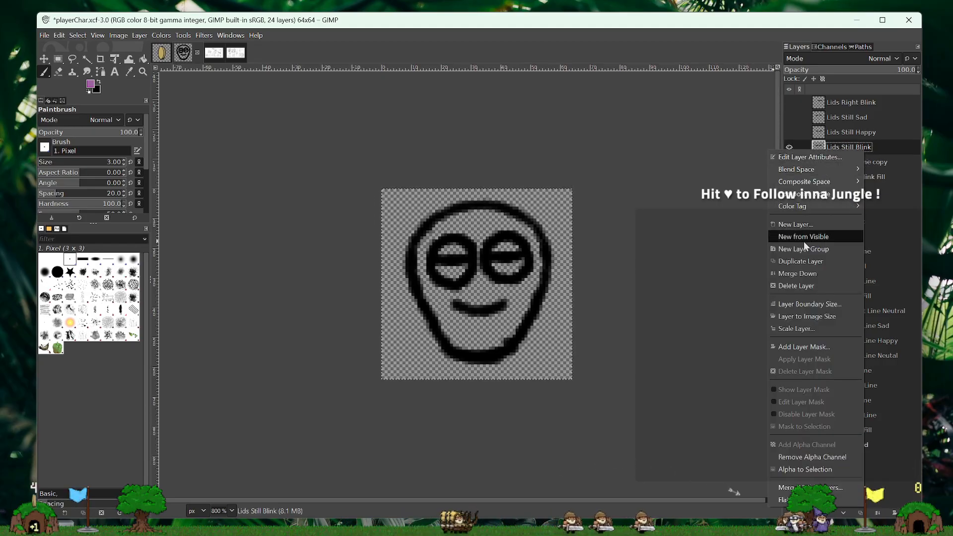
left_click(794, 273)
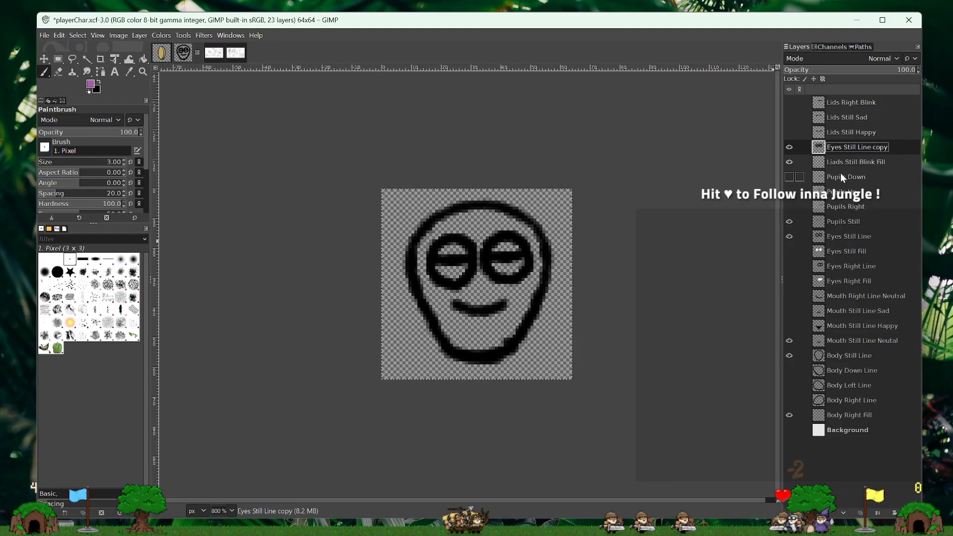
- Rename the merged blink outline layer as Lids Still Blink Line
double_click(866, 148)
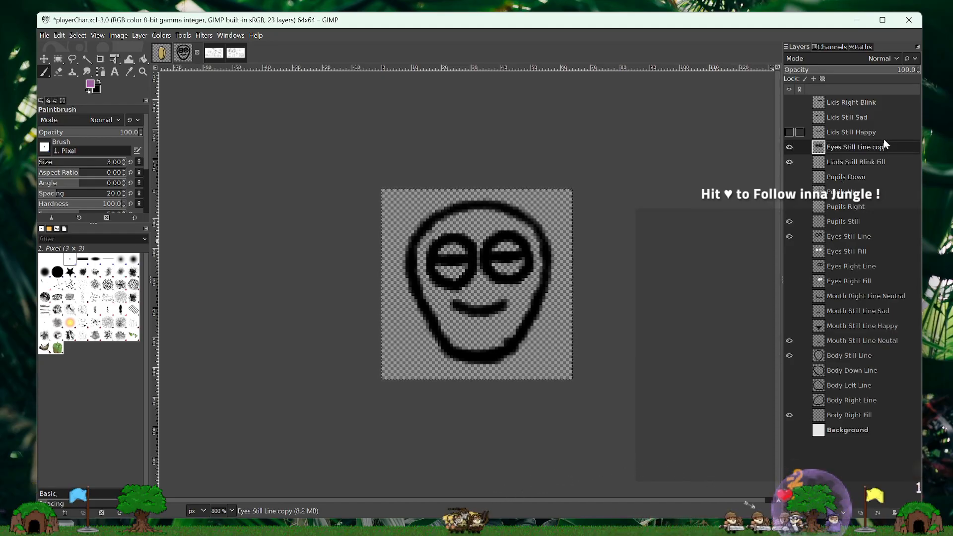
key("BackSpace")
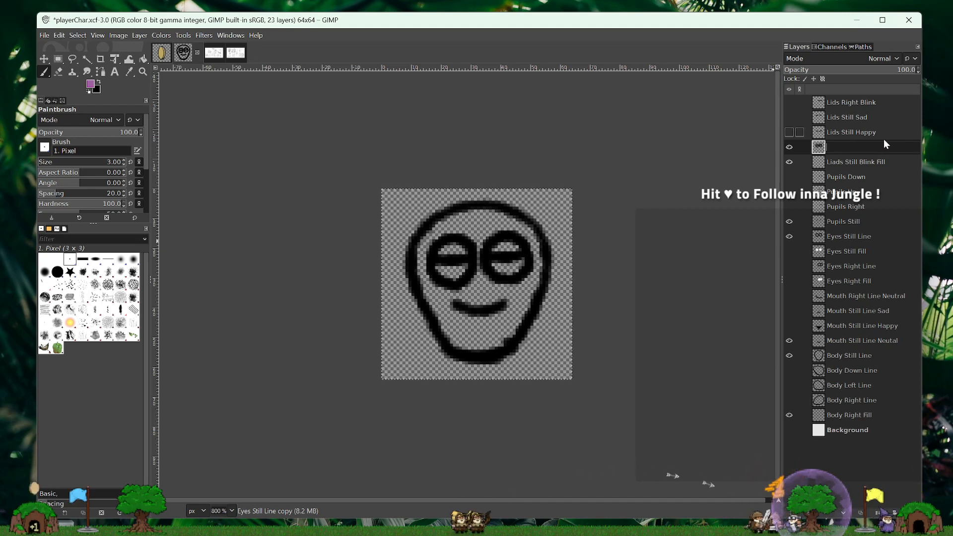
type("Lid")
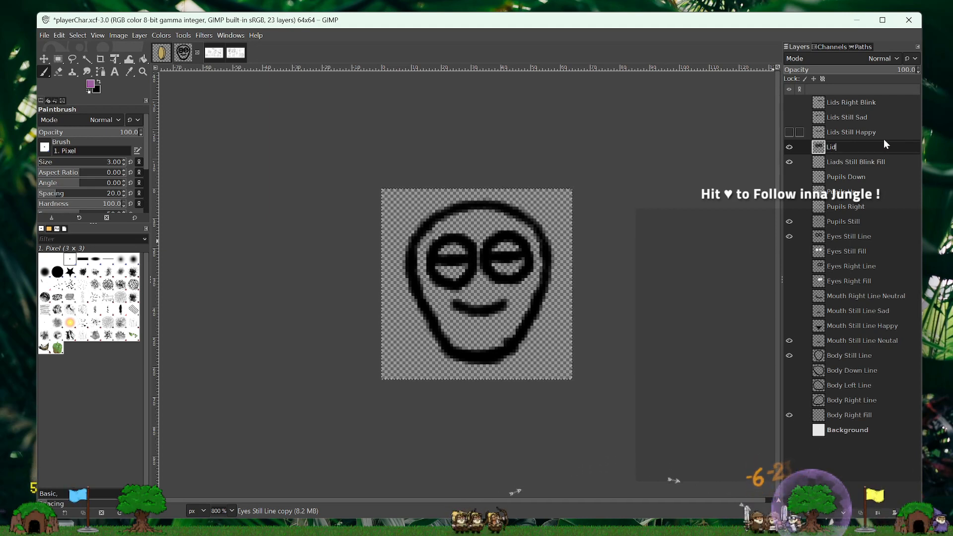
type("s Still")
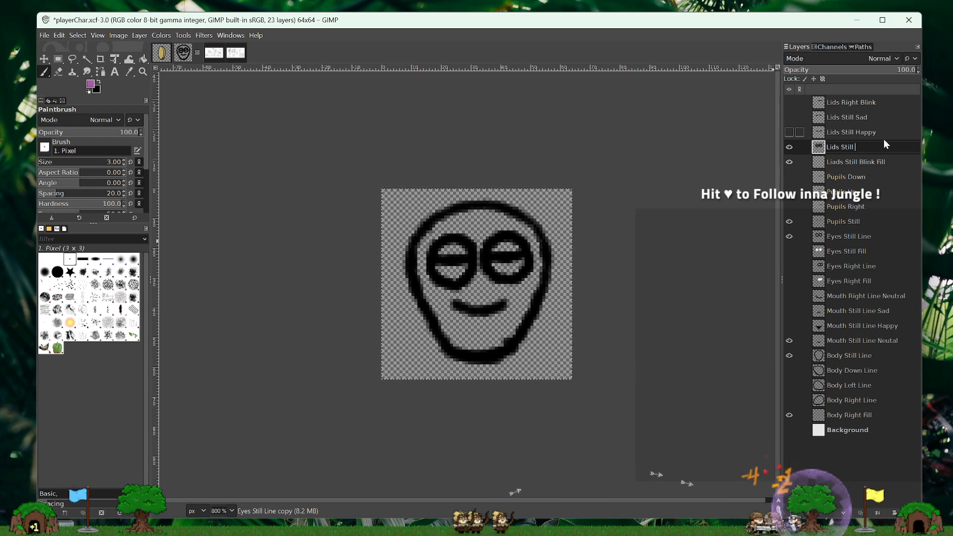
type(" Blink L")
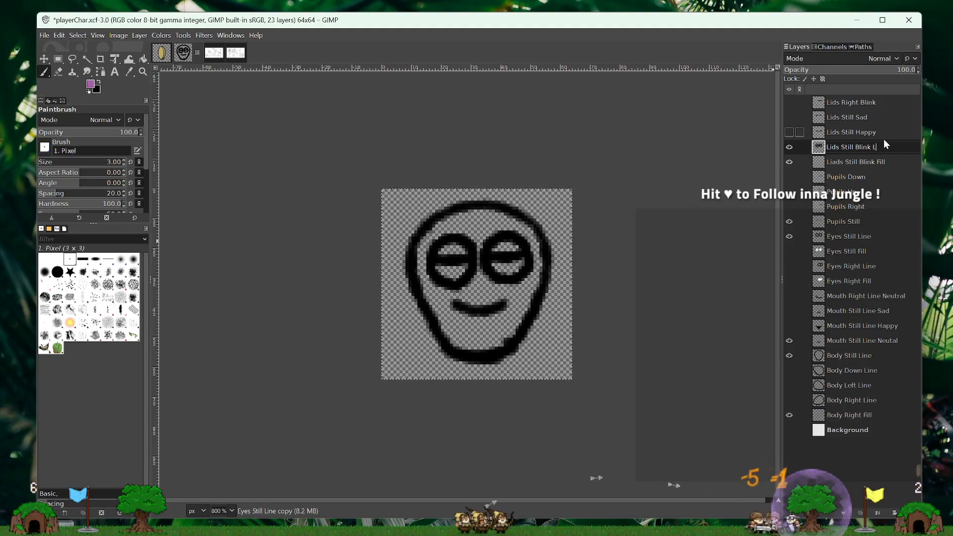
type("ine")
key("Return")
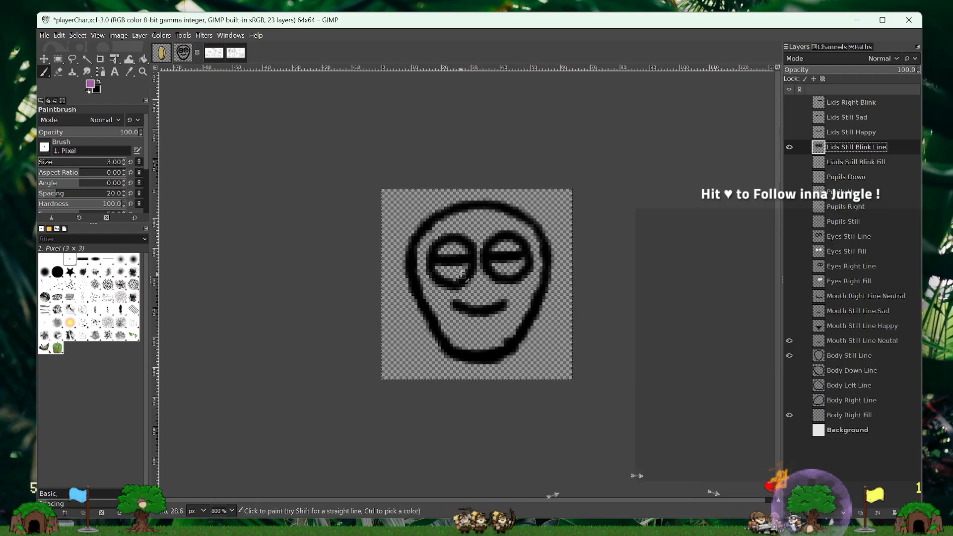
- Paint the inside of both eyes purple, above and below the lid lines, on the Liads Still Blink Fill layer
left_click(789, 147)
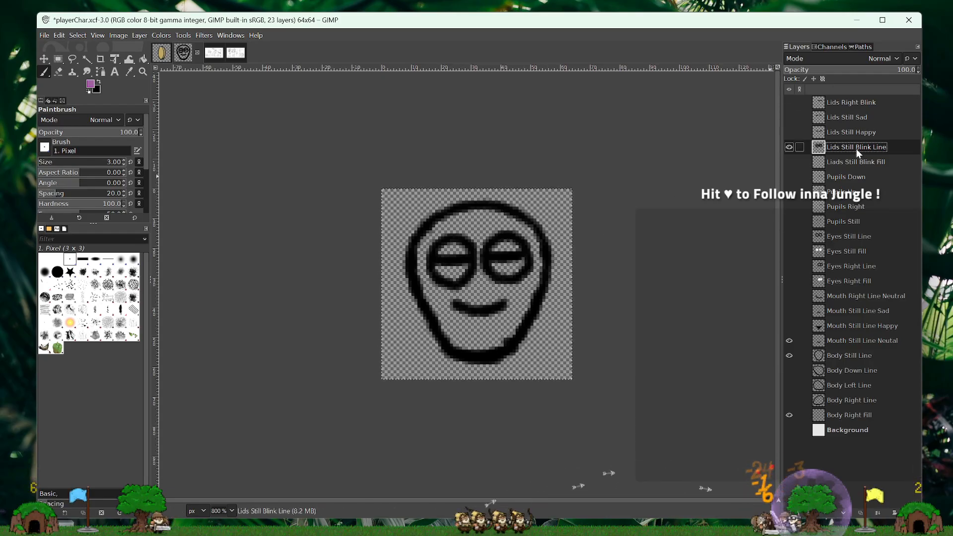
left_click(815, 164)
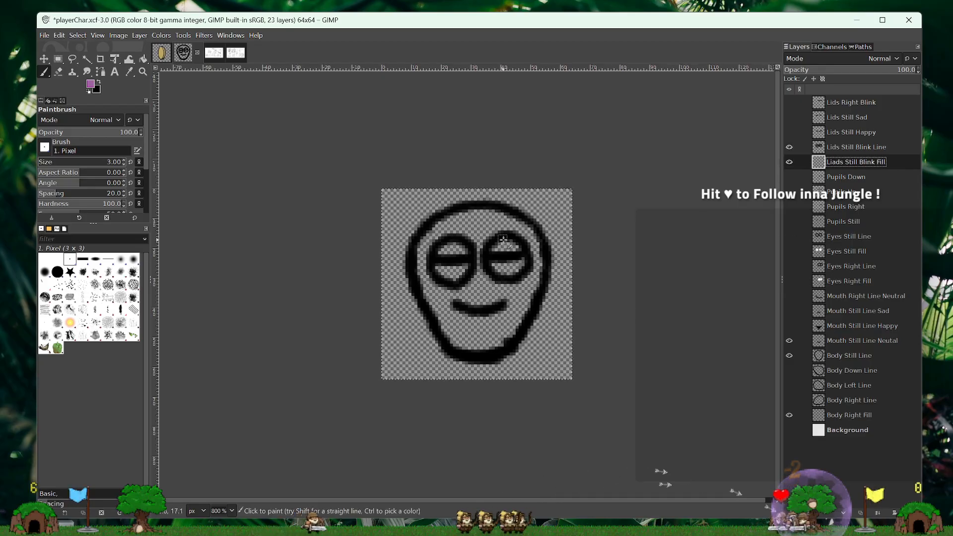
mouse_move(492, 249)
left_mouse_down()
mouse_move(521, 249)
mouse_move(507, 268)
left_mouse_up()
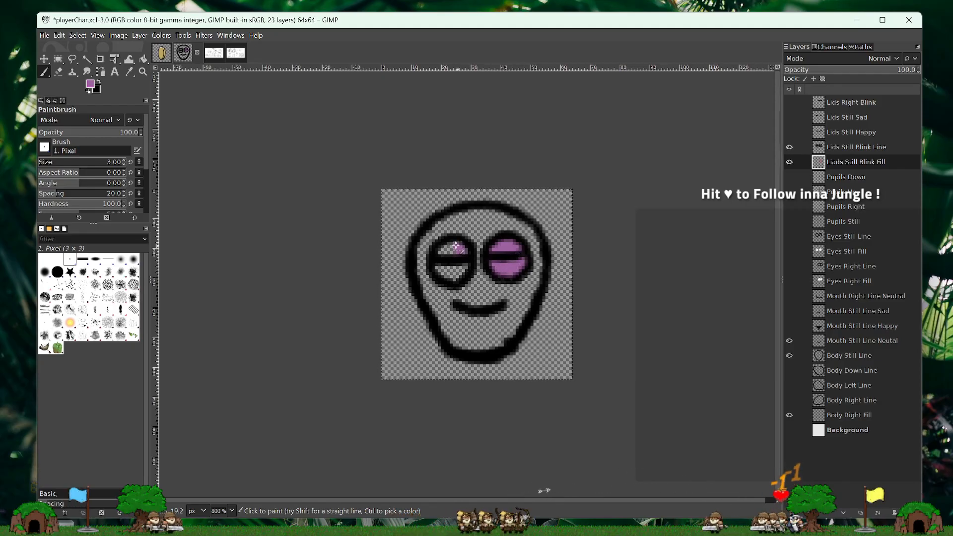
mouse_move(456, 247)
left_mouse_down()
mouse_move(435, 252)
mouse_move(458, 260)
mouse_move(435, 266)
mouse_move(451, 276)
left_mouse_up()
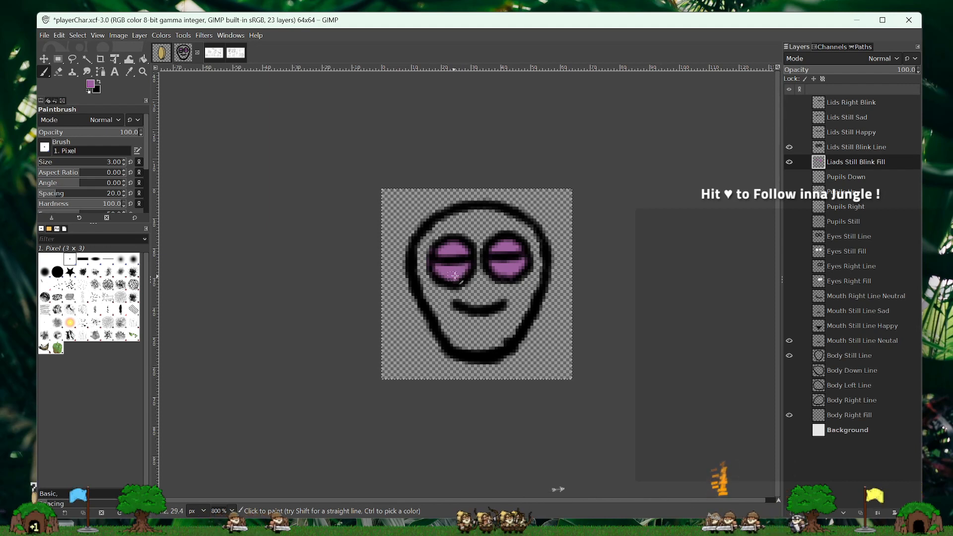
- Hide Liads Still Blink Fill and Lids Still Blink Line, and show Lids Still Happy
left_click(788, 162)
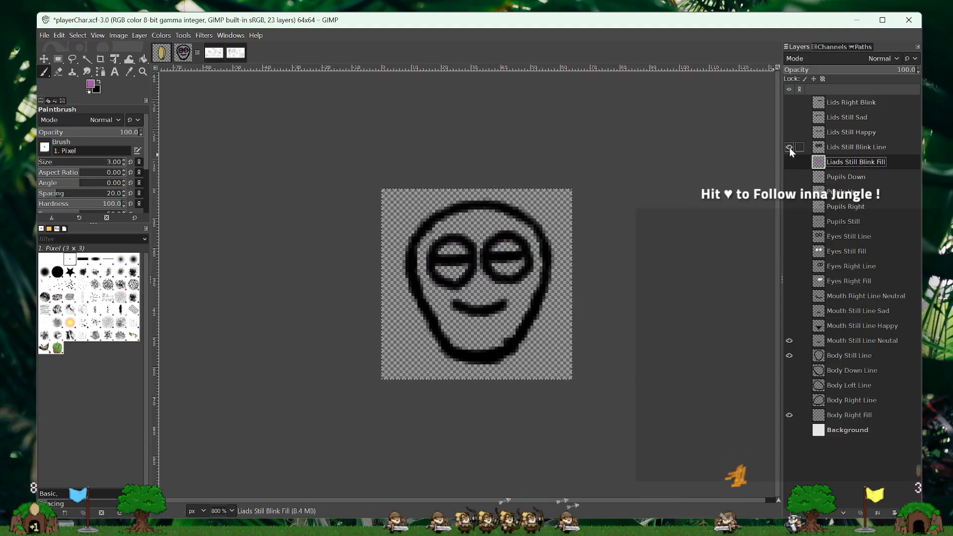
left_click(790, 147)
left_click(844, 147)
left_click(846, 133)
left_click(789, 132)
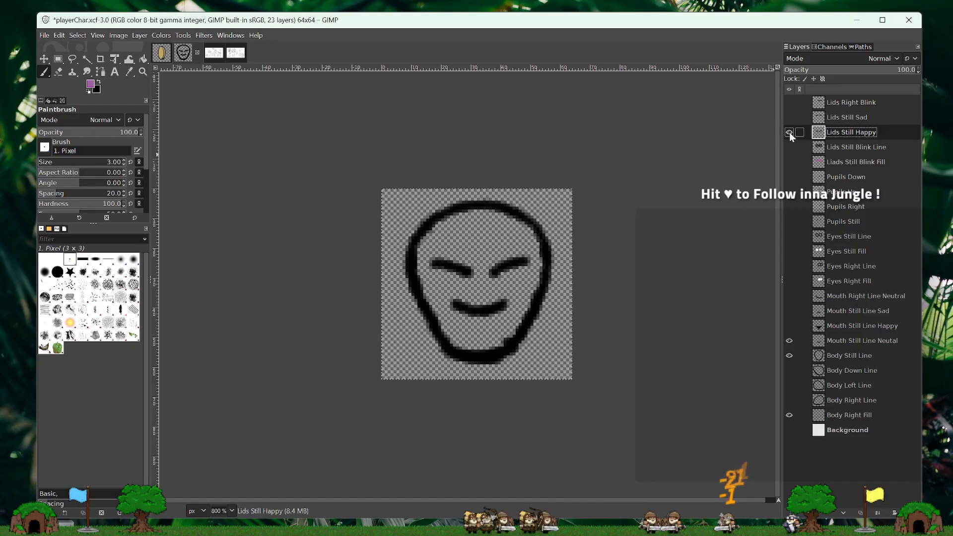
- Duplicate the Eyes Still Line layer and place the copy directly above Lids Still Happy
left_click(847, 236)
right_click(848, 237)
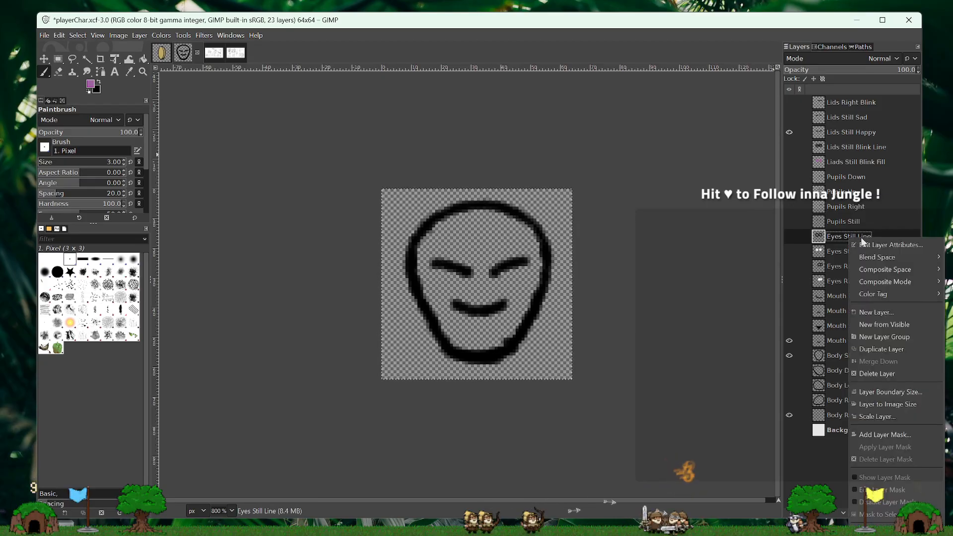
left_click(881, 349)
left_click_drag(846, 239, 866, 135)
- Make the Eyes Still Line copy visible and merge it down into Lids Still Happy
right_click(866, 135)
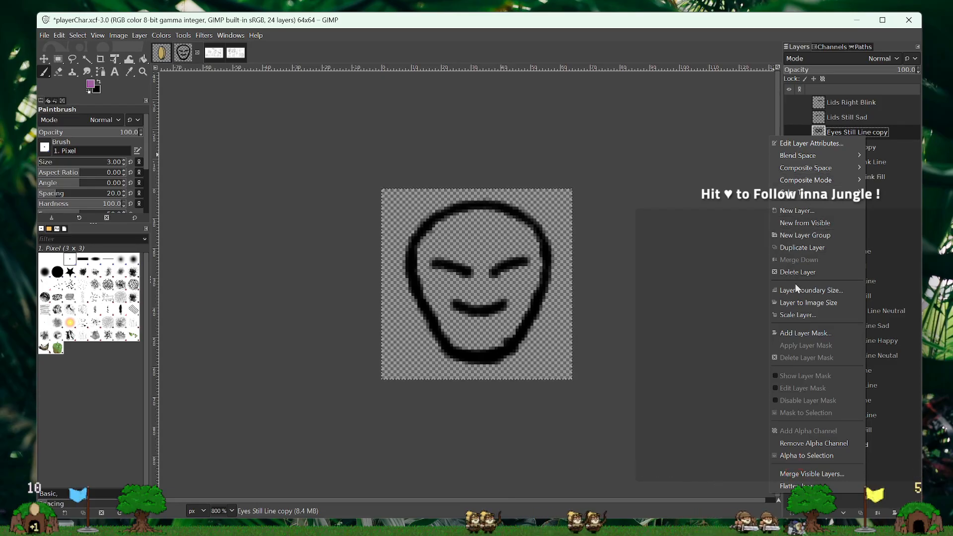
left_click(880, 132)
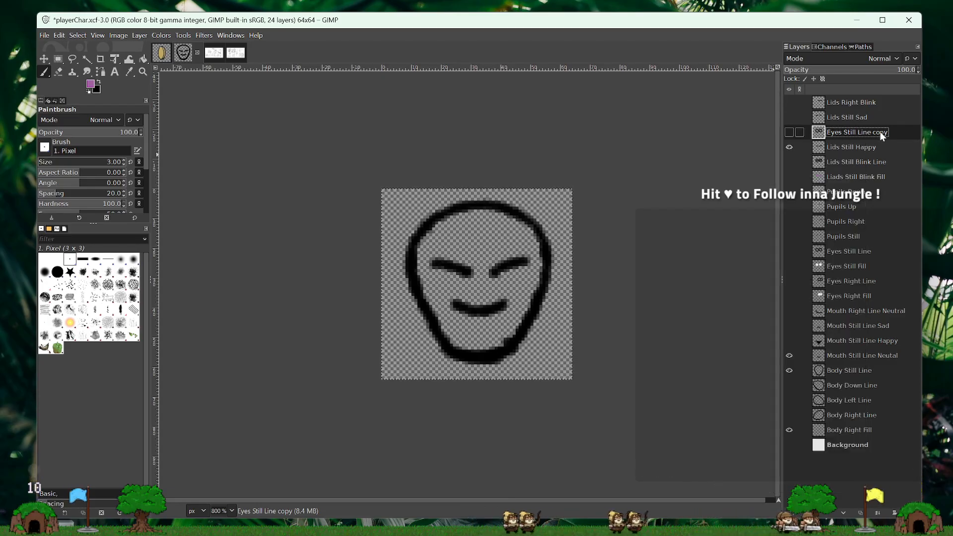
left_click(790, 132)
right_click(843, 130)
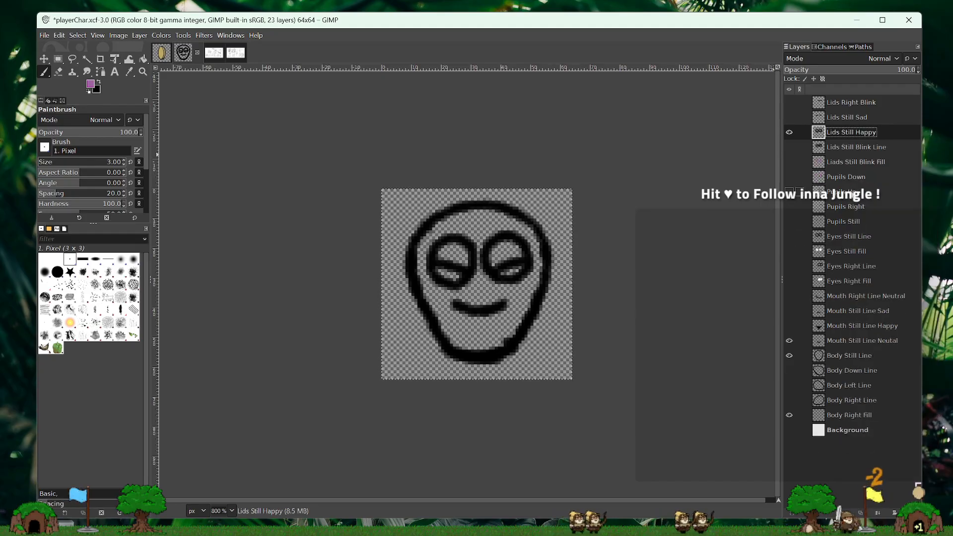
left_click(889, 256)
left_click(790, 132)
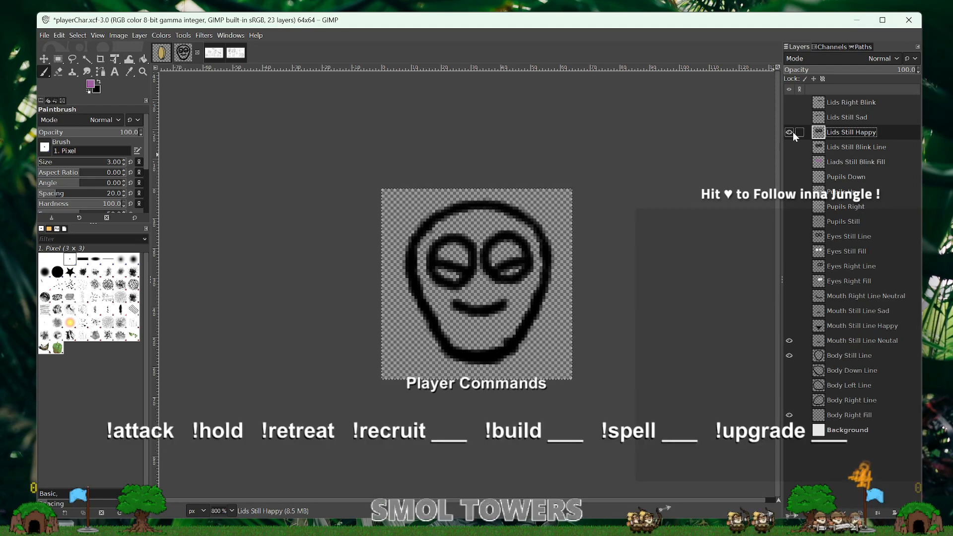
- Create a 64 by 64 px transparent layer named Lids Still Happy Fill
right_click(868, 140)
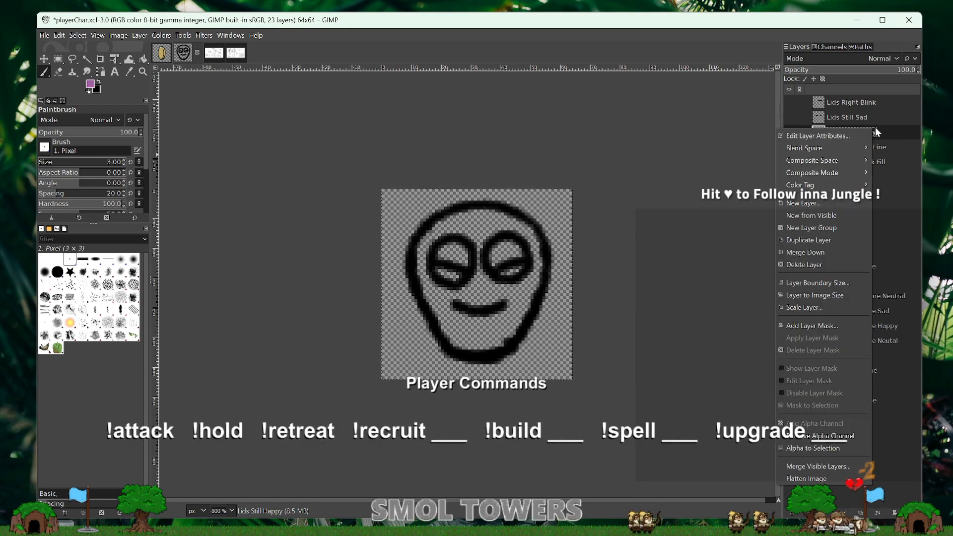
left_click(797, 206)
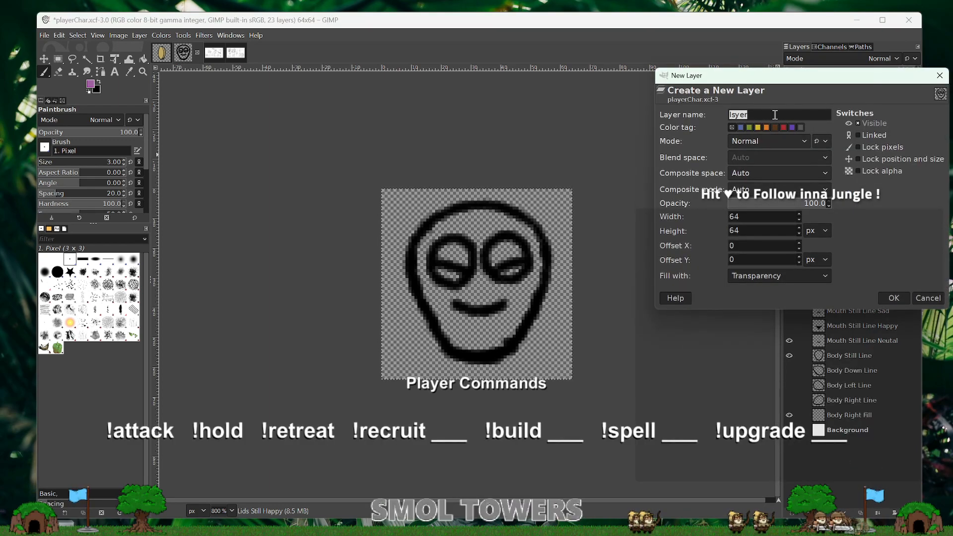
type("lids")
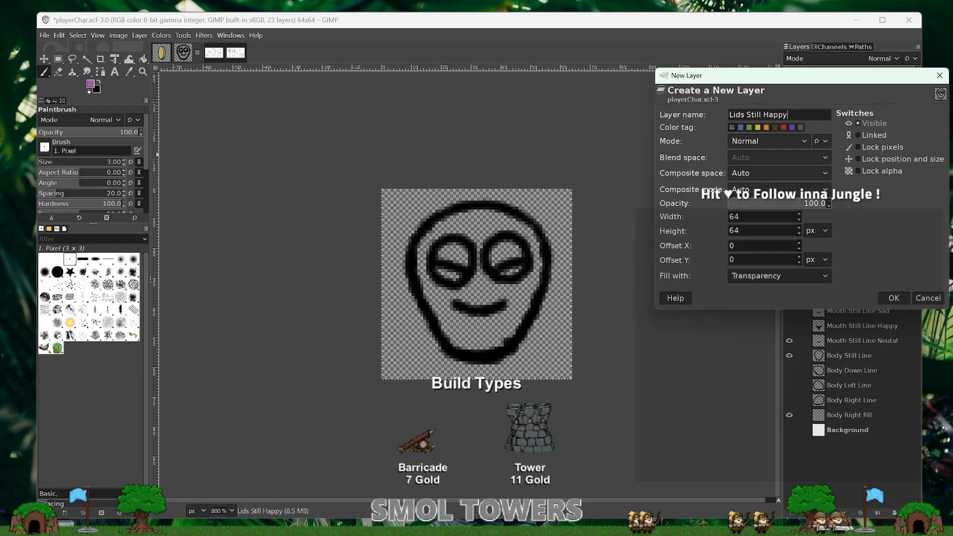
type(" Still Happy Fill")
key("Return")
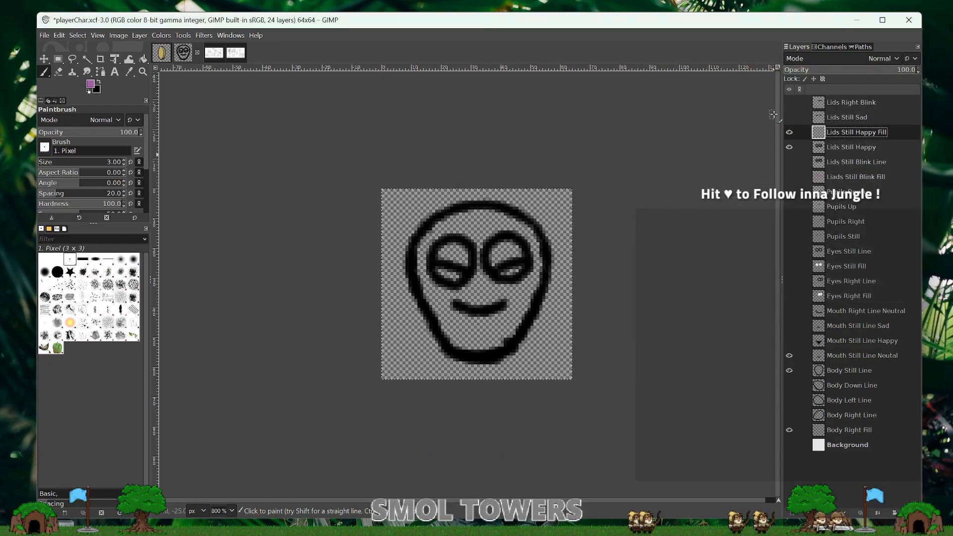
- Place Lids Still Happy Fill directly below Lids Still Happy and paint both eyes purple beneath the slanted lid lines on it
left_click_drag(868, 133, 862, 156)
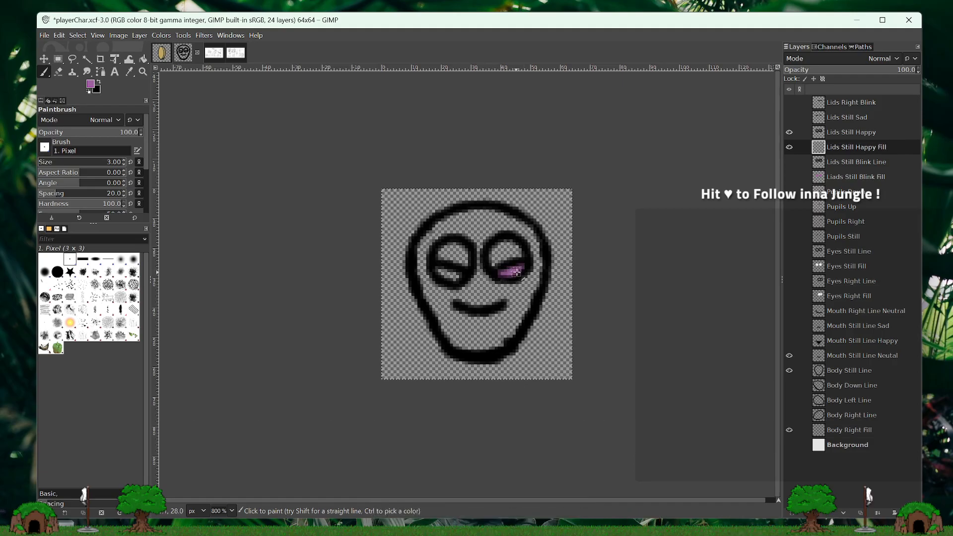
left_click_drag(517, 272, 506, 274)
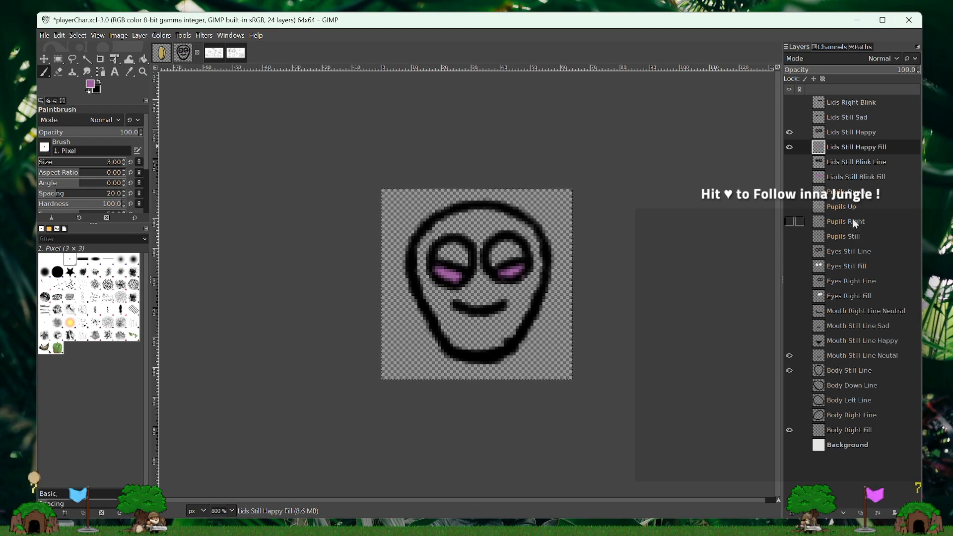
- Duplicate the Eyes Still Line layer and place the copy directly above Lids Still Sad
right_click(850, 252)
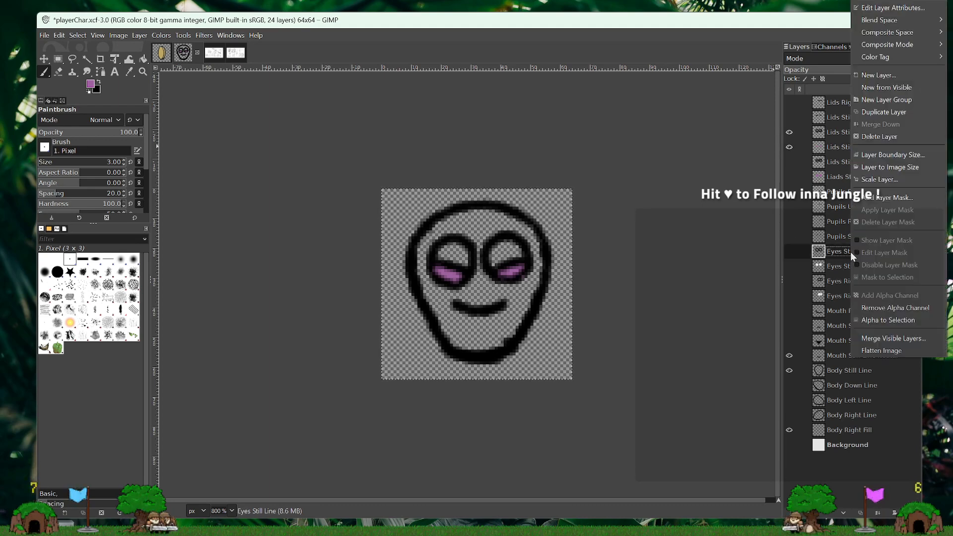
left_click(876, 112)
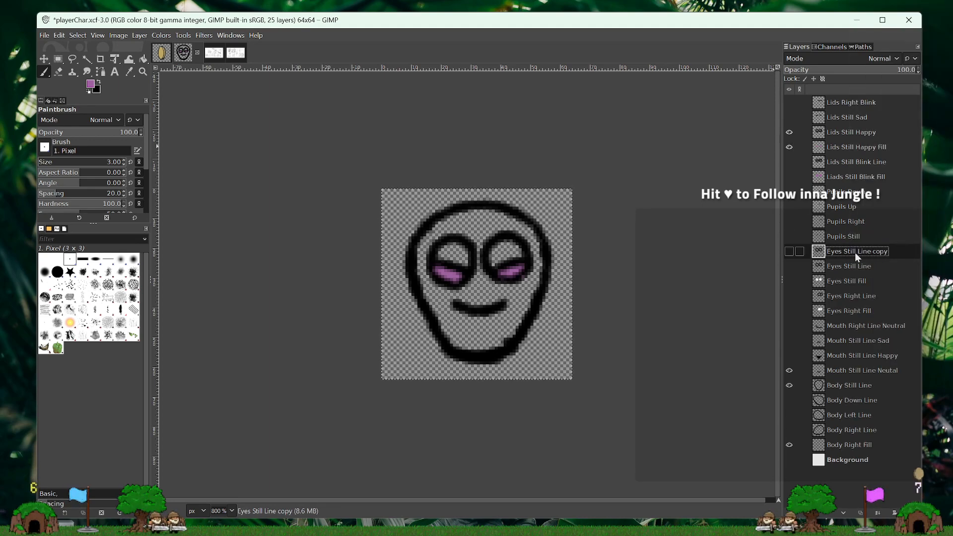
left_click_drag(855, 252, 856, 119)
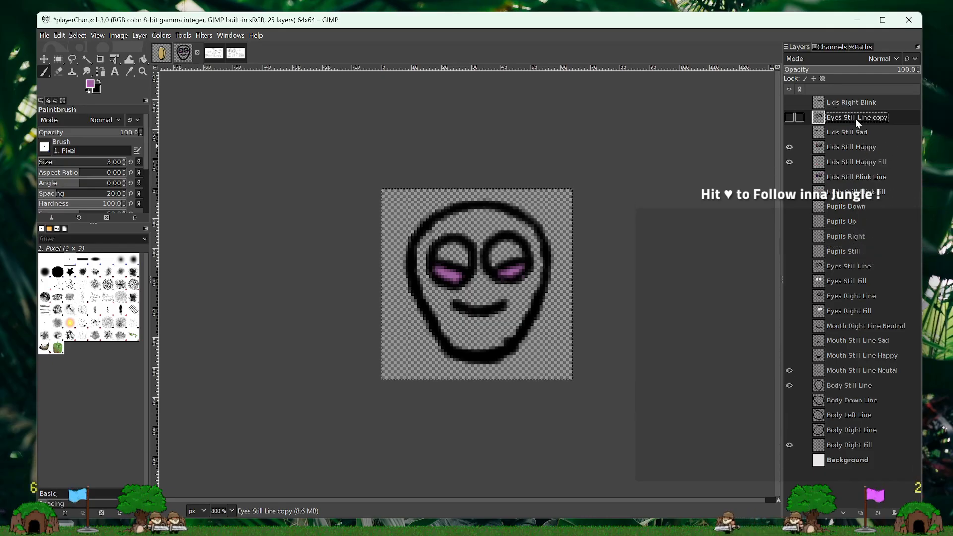
- Hide Lids Still Happy and Lids Still Happy Fill, and show Lids Still Sad
left_click(790, 147)
left_click(790, 162)
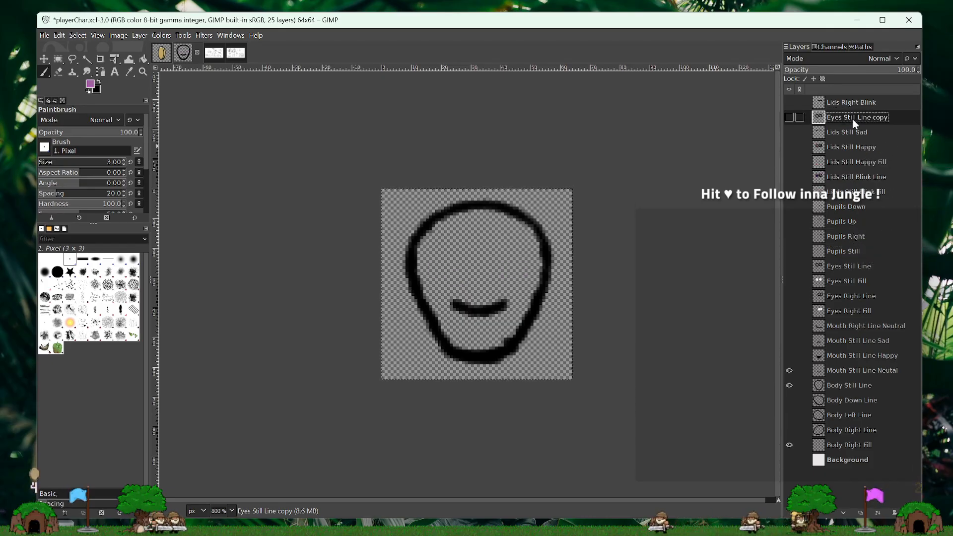
left_click(789, 132)
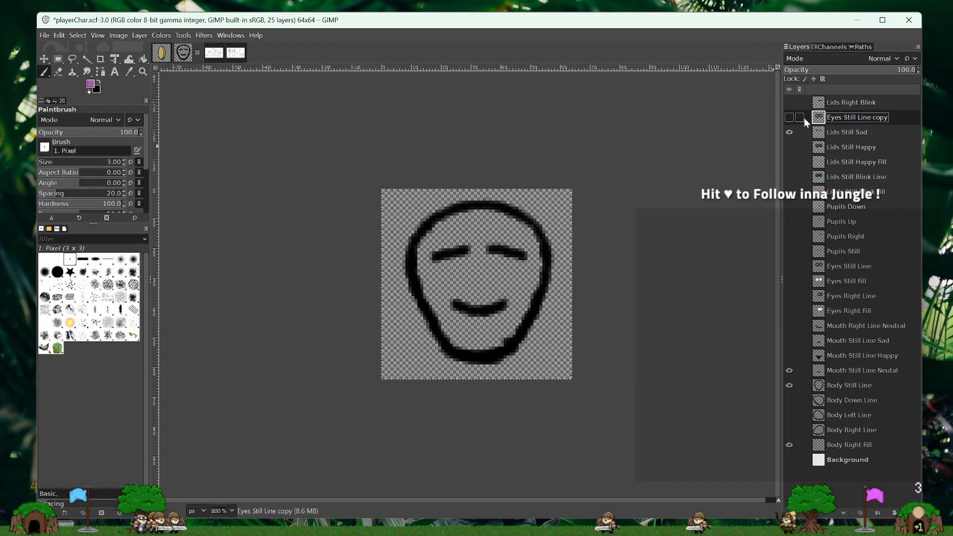
- Show the Eyes Still Line copy layer and merge it down into Lids Still Sad
left_click(790, 117)
right_click(847, 117)
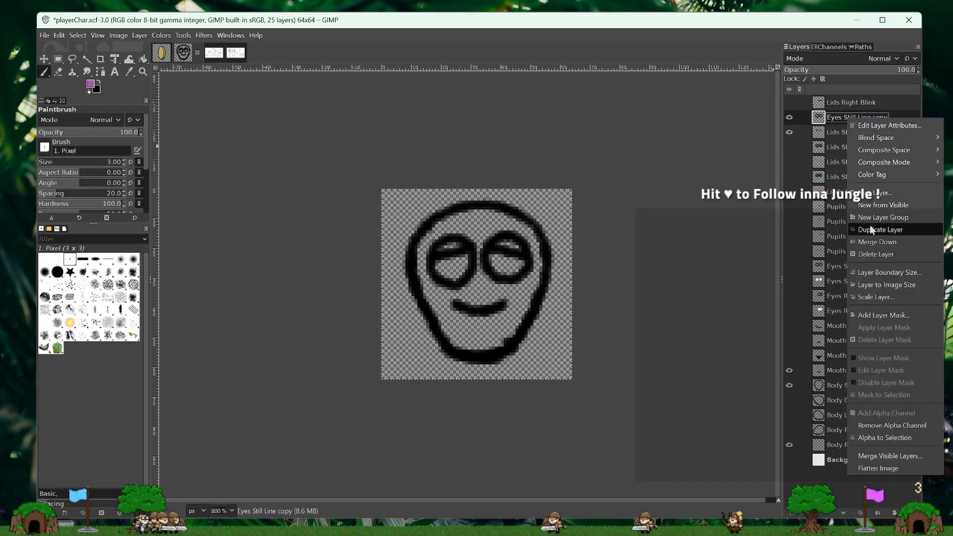
left_click(873, 243)
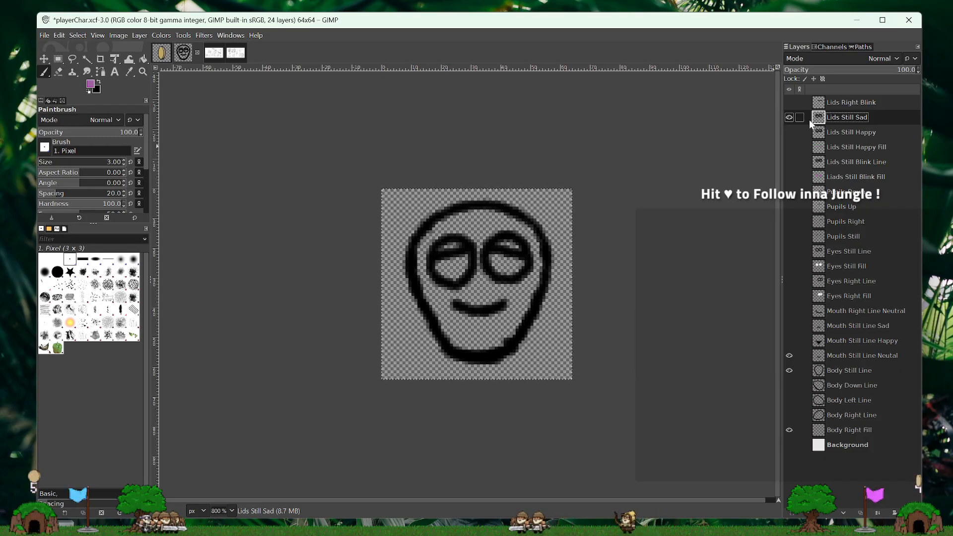
- Create a 64 by 64 px transparent layer named Lids Still Sad Fill
right_click(884, 119)
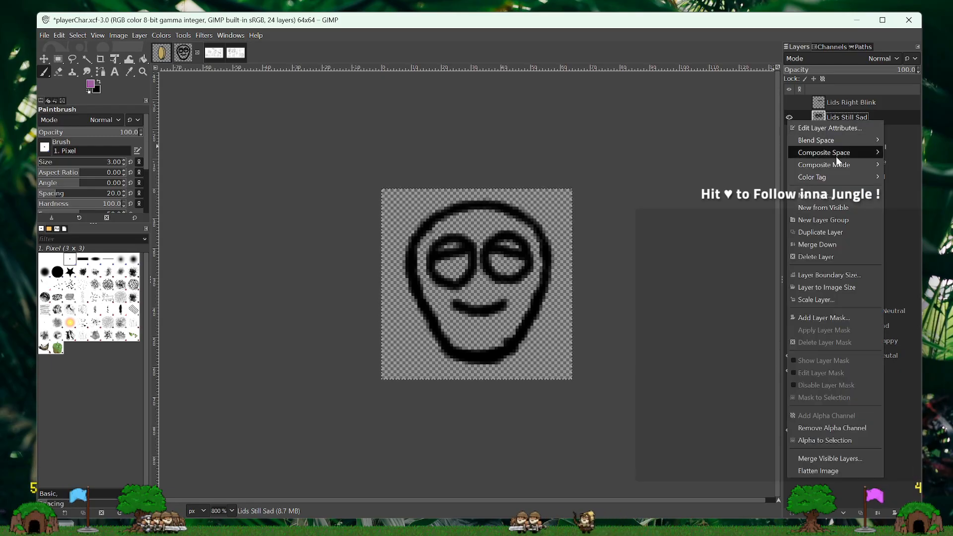
left_click(834, 195)
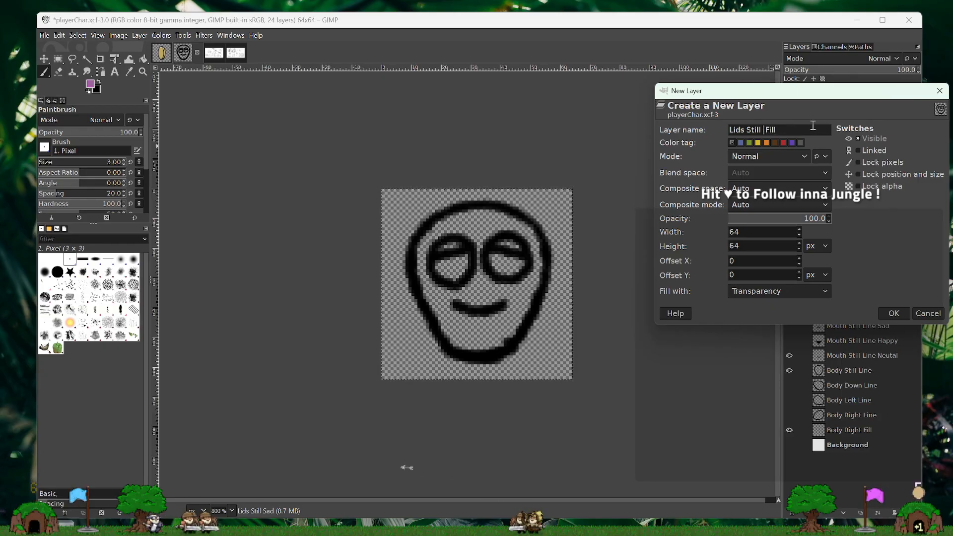
type("d")
key("Return")
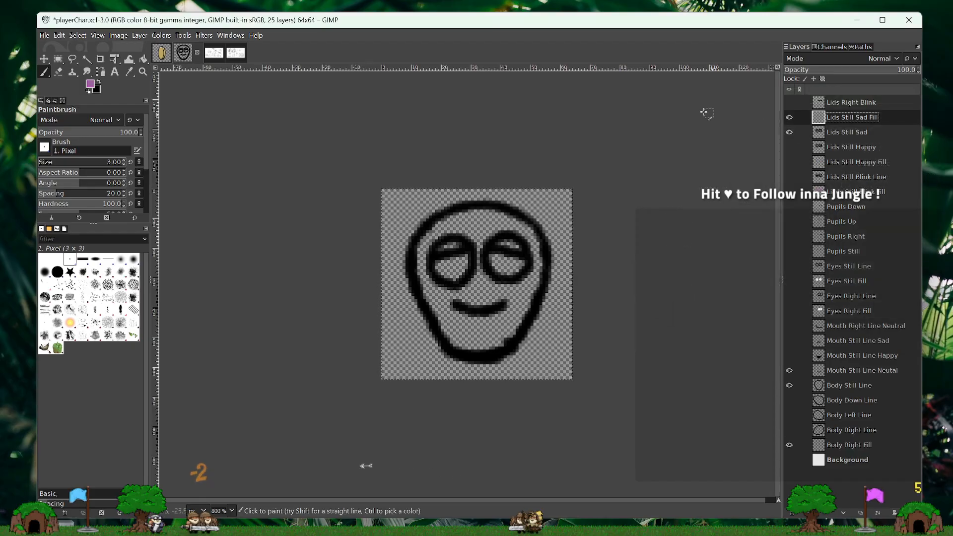
- Place Lids Still Sad Fill directly below Lids Still Sad and paint both eyes purple above the lid lines on it
left_click_drag(889, 122, 884, 134)
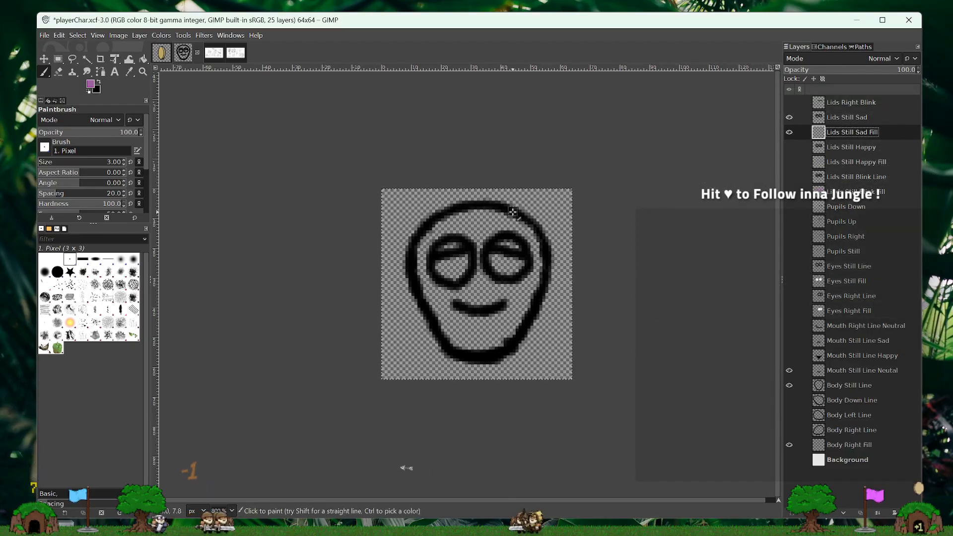
left_click(516, 246)
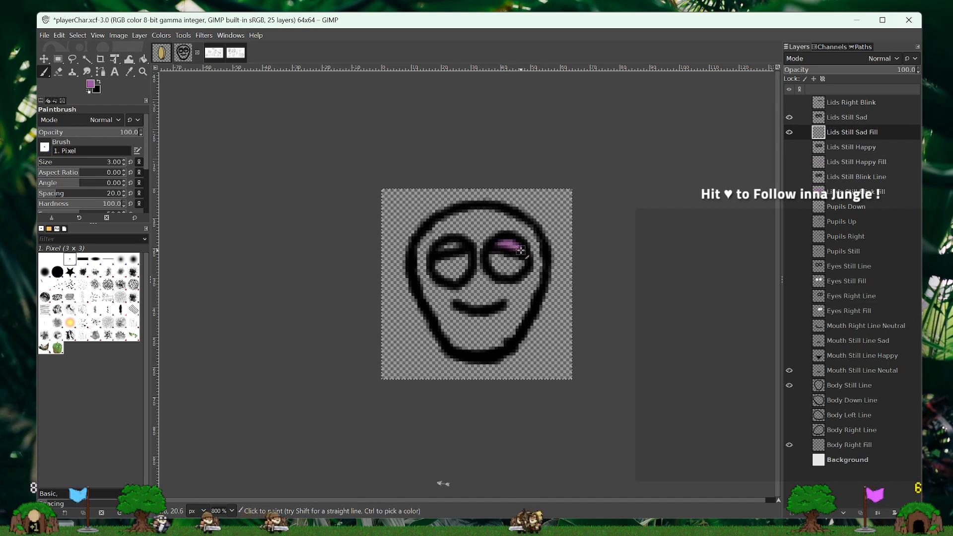
left_click_drag(458, 245, 439, 246)
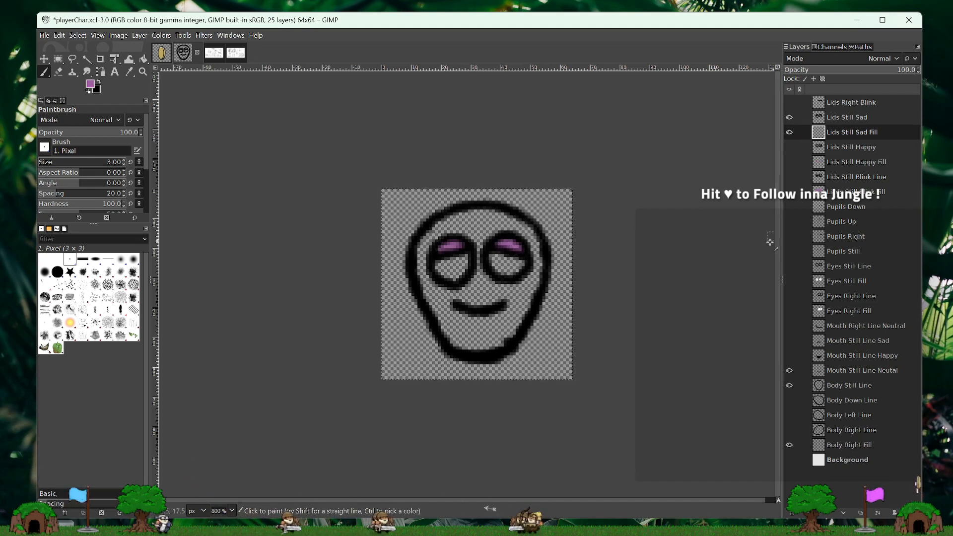
- Preview the sad face by showing Pupils Still, Eyes Still Fill and Eyes Still Line, and replacing the neutral mouth with Mouth Still Line Sad
left_click(789, 252)
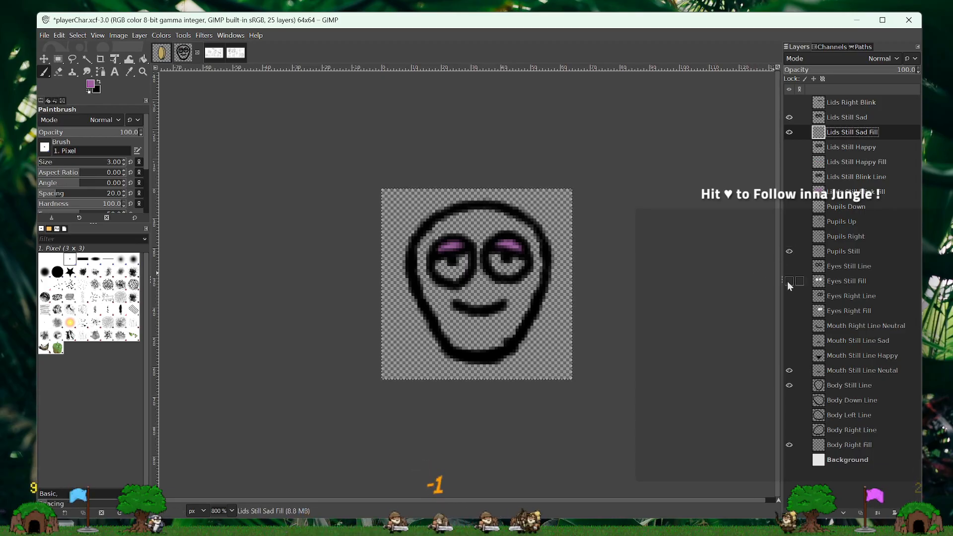
left_click(790, 281)
left_click(790, 266)
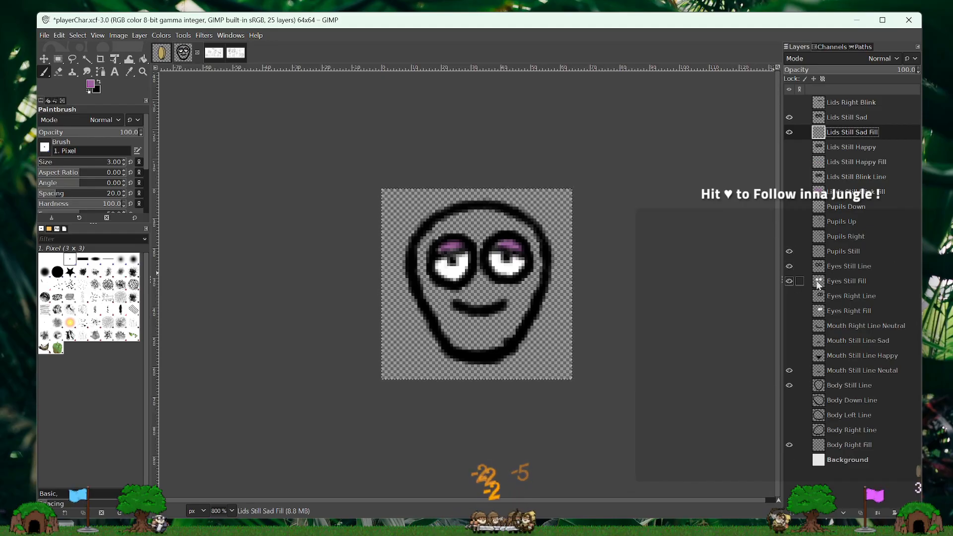
left_click(789, 370)
left_click(790, 341)
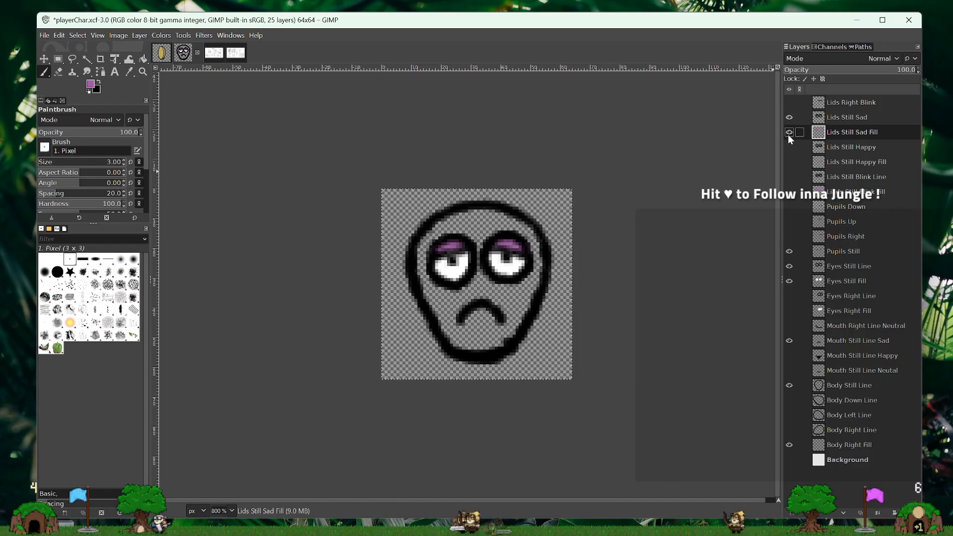
- Preview the happy face by swapping the sad lid layers for Lids Still Happy and its fill, and the sad mouth for Mouth Still Line Happy
left_click(790, 117)
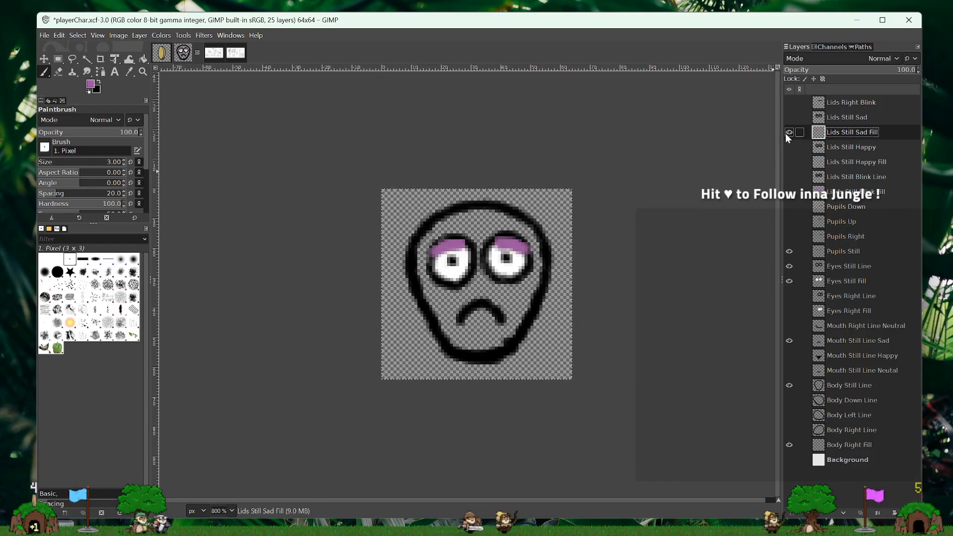
left_click(789, 148)
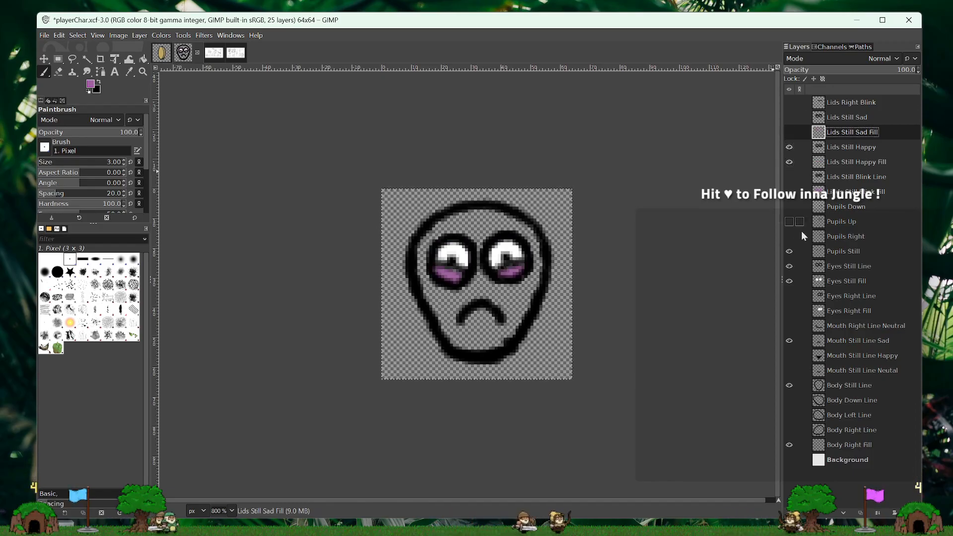
left_click(789, 341)
left_click(790, 355)
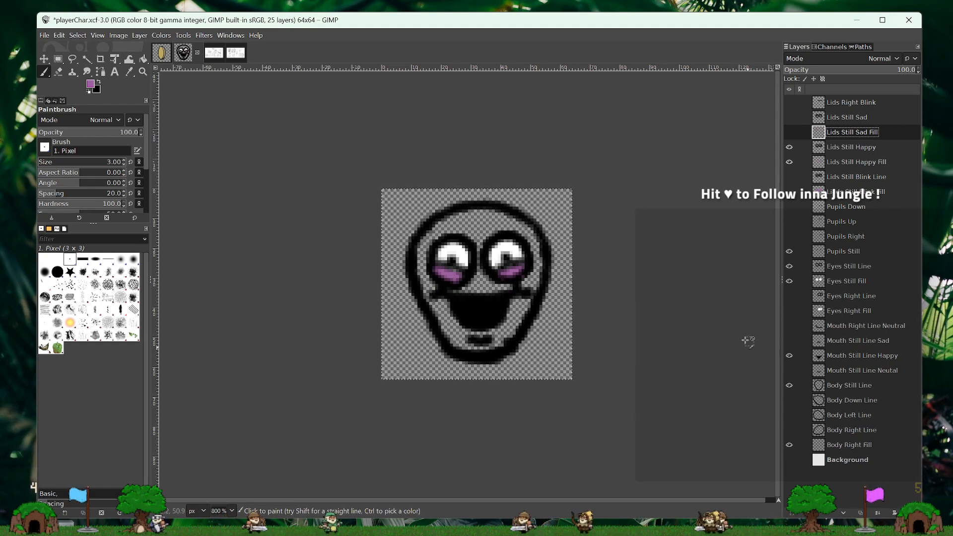
- Touch up the purple lower lid of the left eye on Lids Still Happy Fill, and hide both happy lid layers
left_click(857, 162)
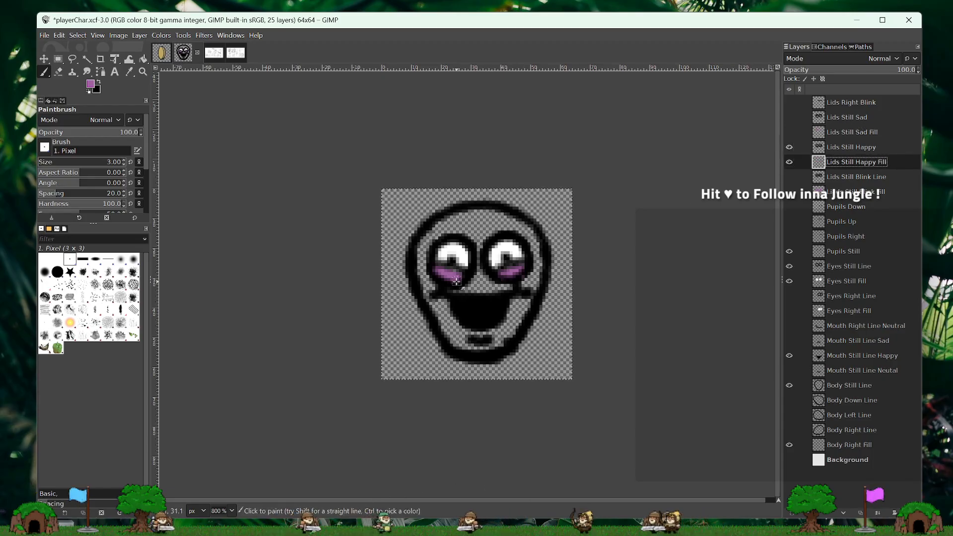
left_click_drag(457, 282, 447, 278)
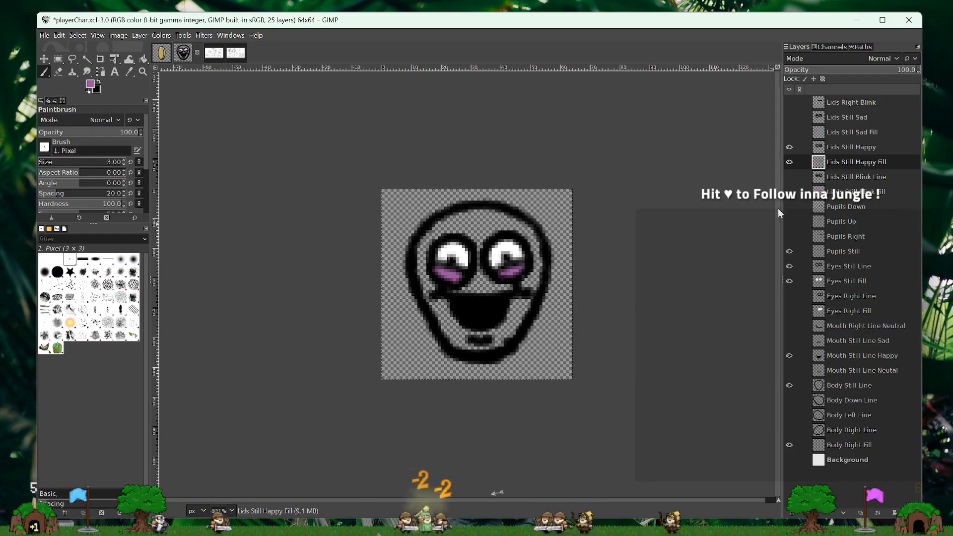
left_click(789, 161)
left_click(790, 147)
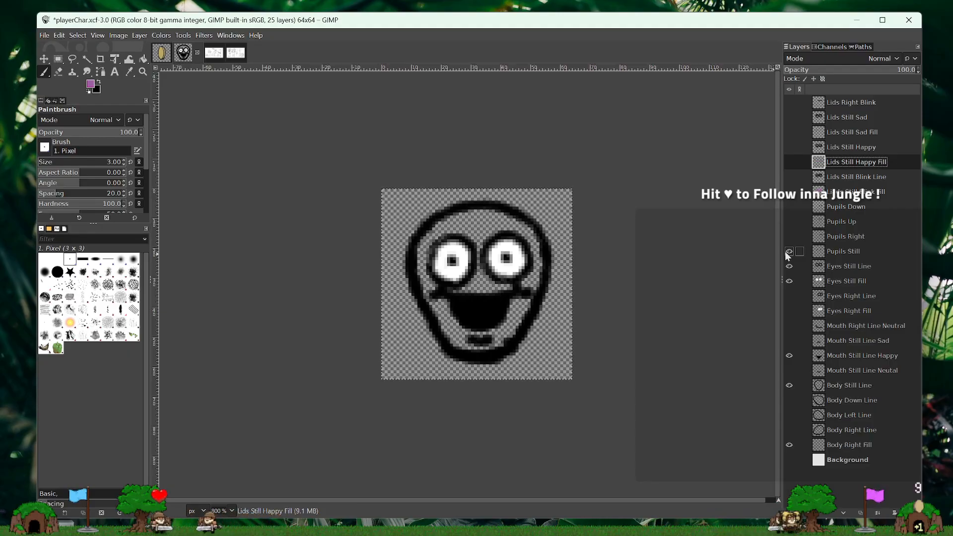
- Show Lids Right Blink, and replace the visible still pupils and still eye layers with Eyes Right Line and Eyes Right Fill
left_click(790, 102)
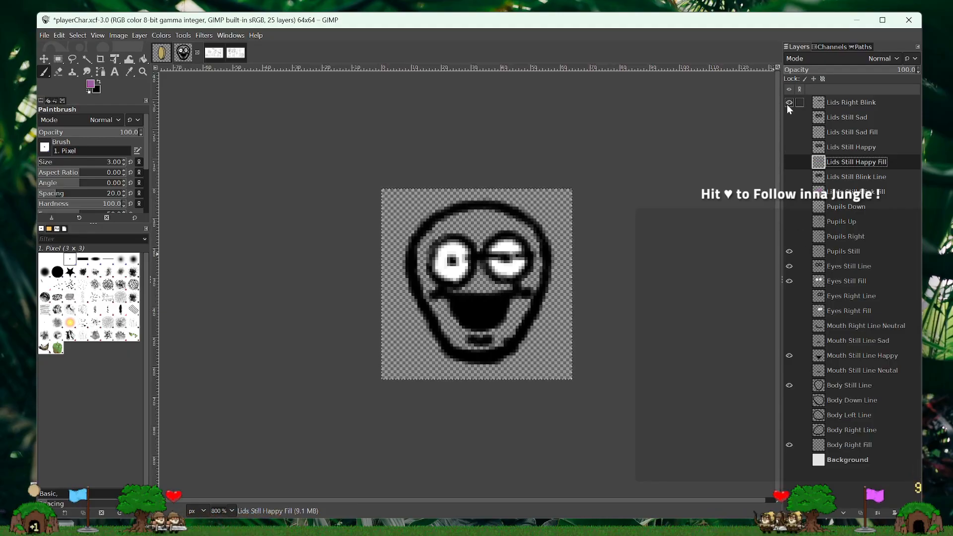
left_click(841, 103)
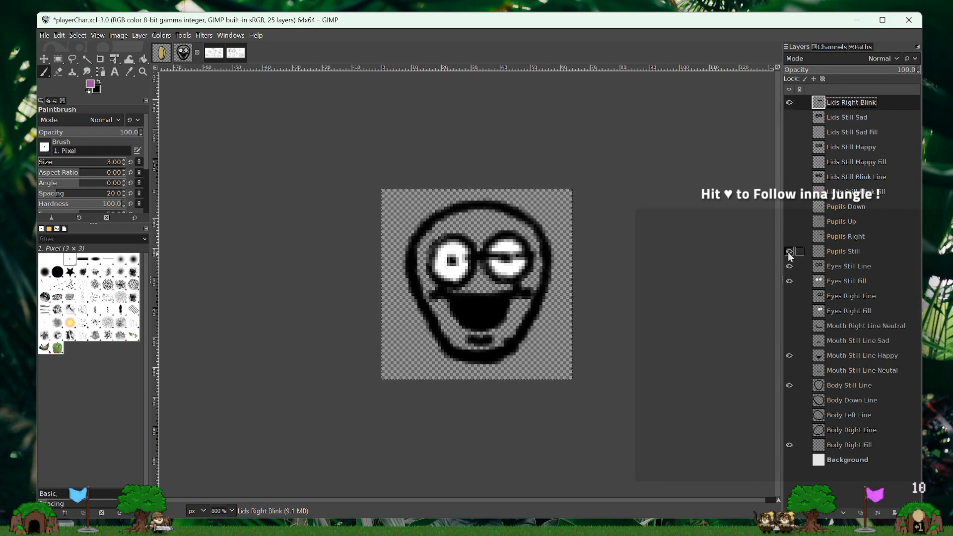
left_click(790, 281)
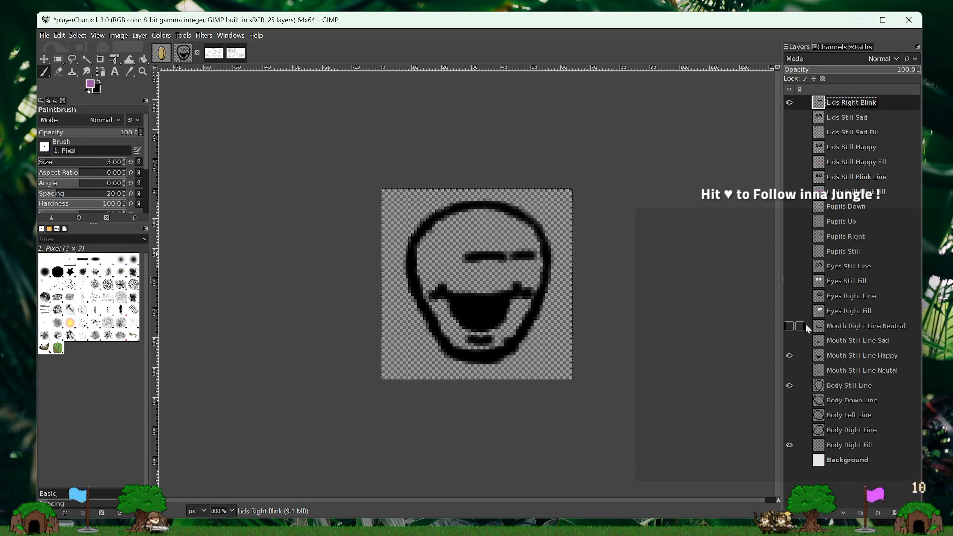
left_click(790, 296)
- Duplicate Eyes Right Line, move the copy directly above Lids Right Blink and merge it down into that layer
right_click(850, 297)
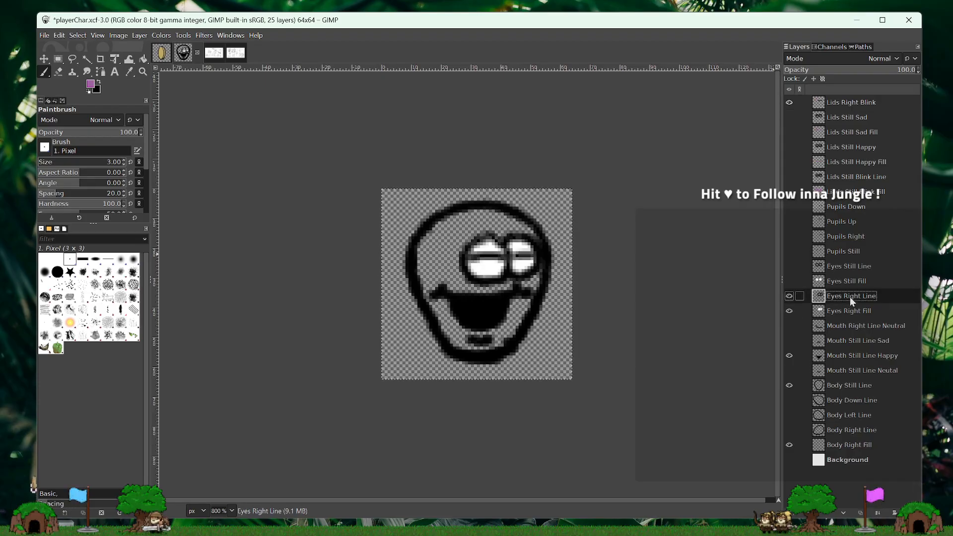
left_click(884, 112)
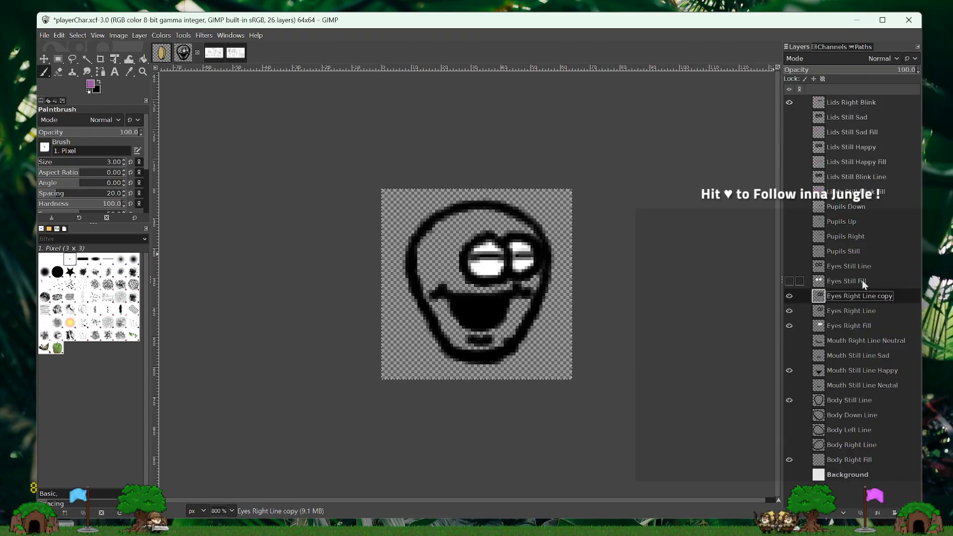
left_click_drag(859, 296, 855, 104)
right_click(857, 103)
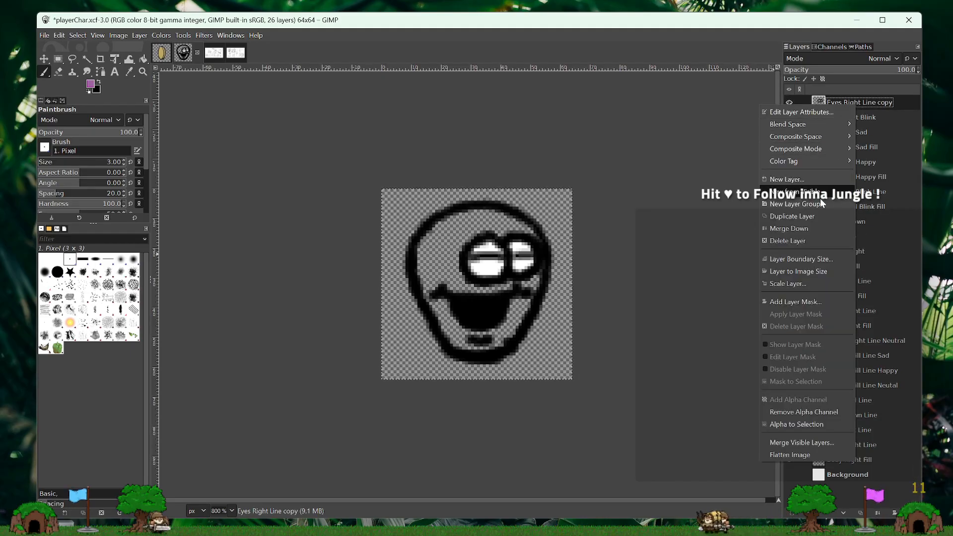
left_click(805, 231)
double_click(858, 102)
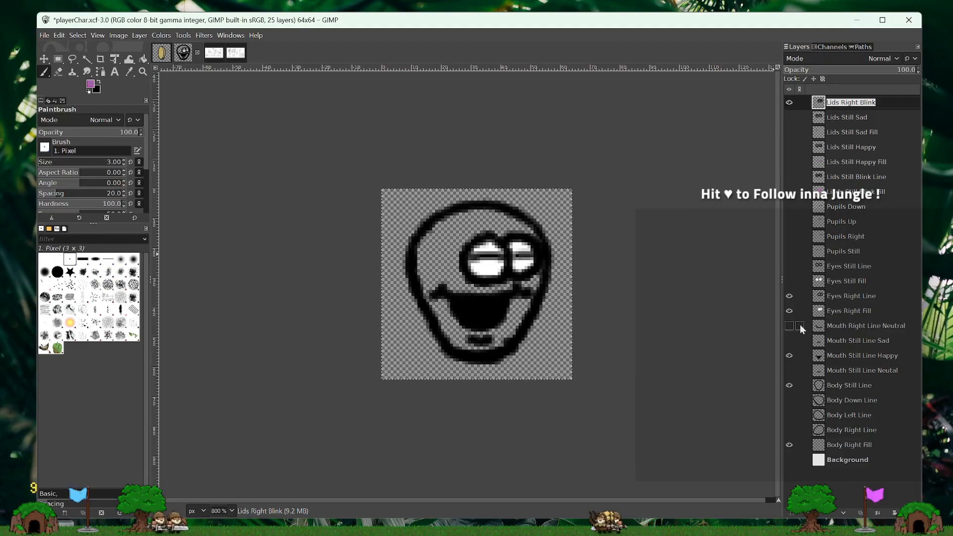
- Hide Mouth Still Line Happy and Body Still Line, and show Body Right Line and Mouth Right Line Neutral
left_click(789, 356)
left_click(789, 386)
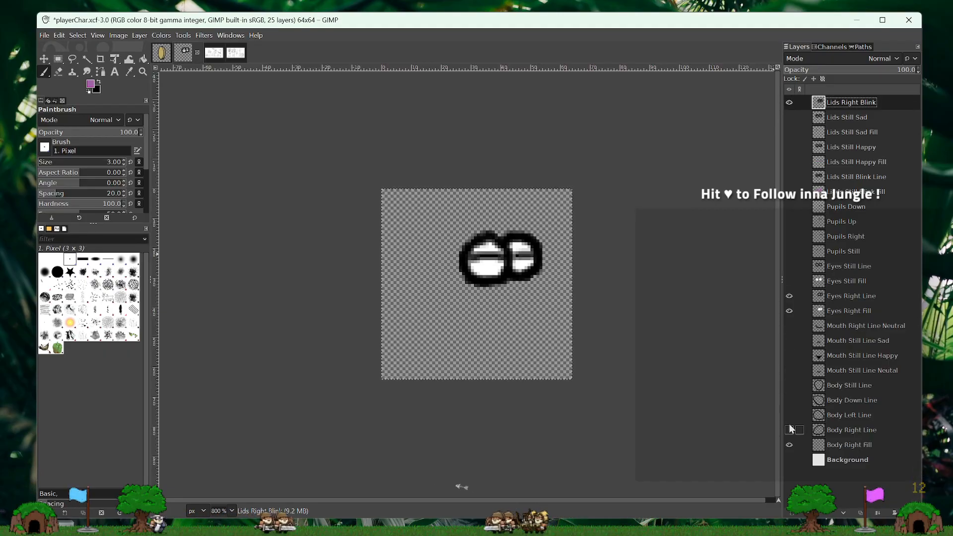
left_click(789, 430)
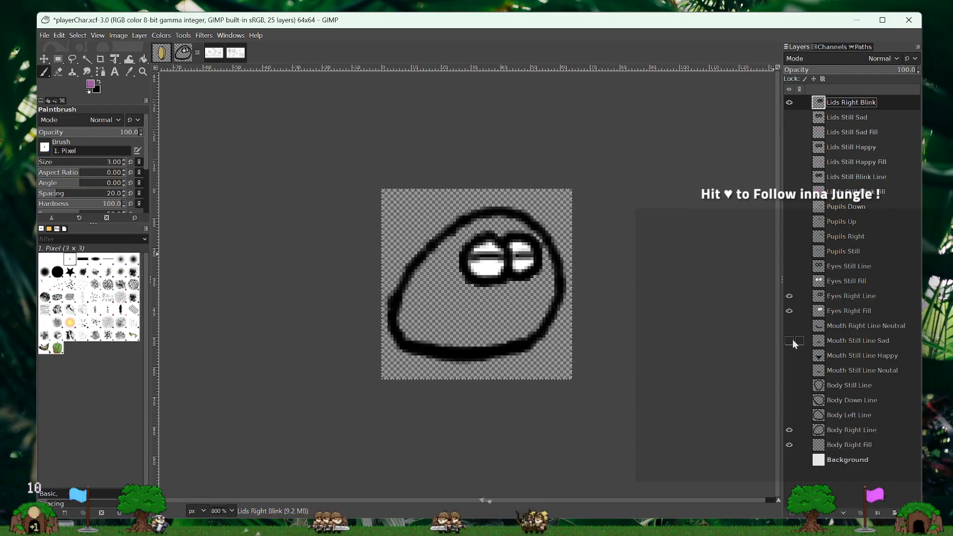
left_click(790, 325)
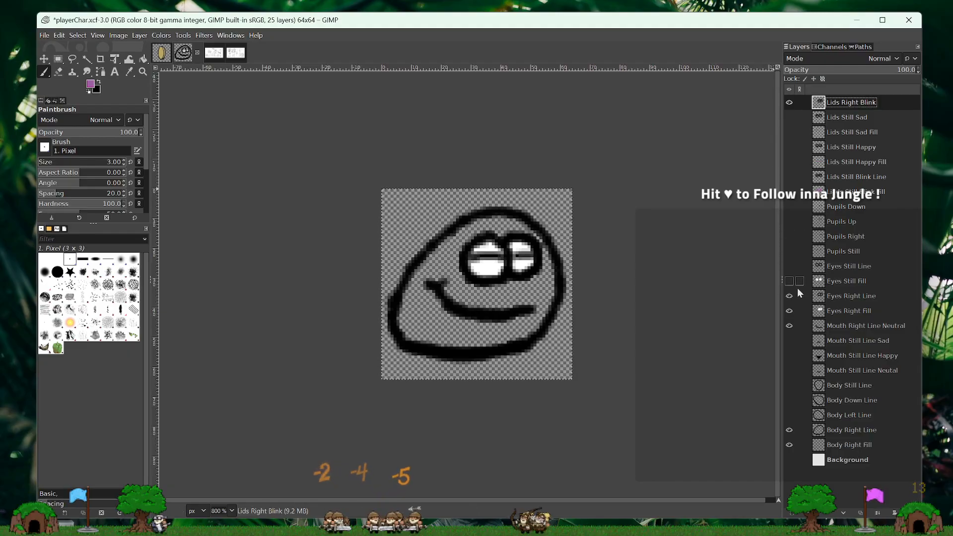
left_click(789, 311)
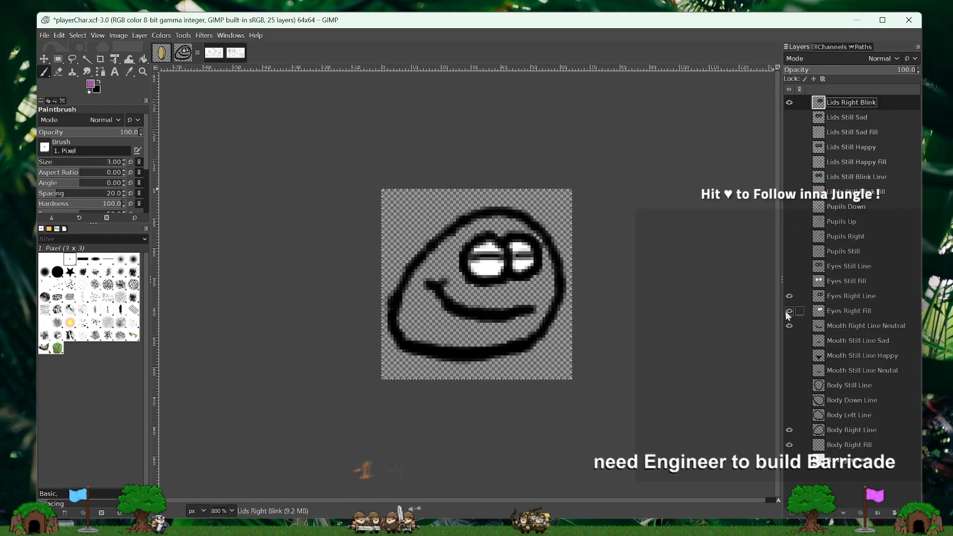
- Create a 64 by 64 px transparent layer named Lids Right Blink Fill and place it directly below Lids Right Blink
right_click(857, 105)
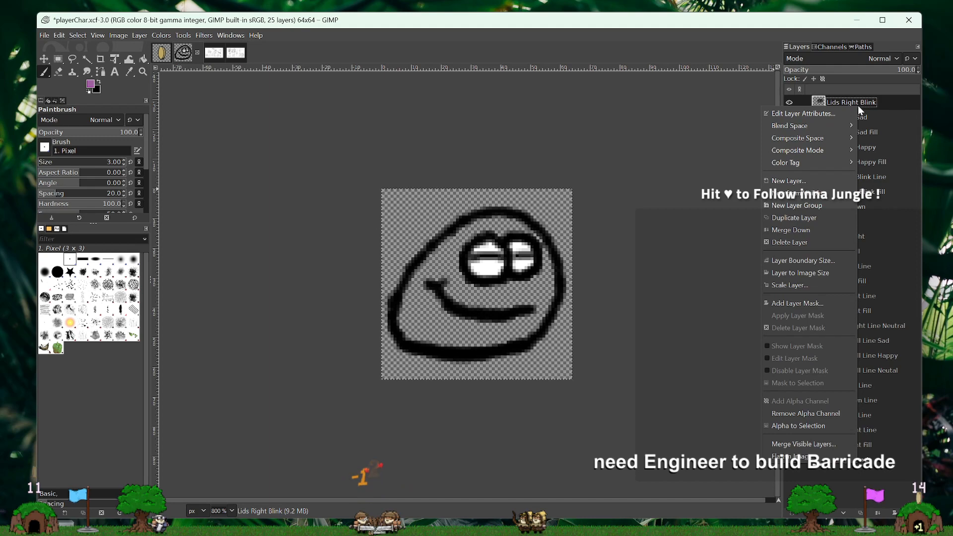
left_click(791, 182)
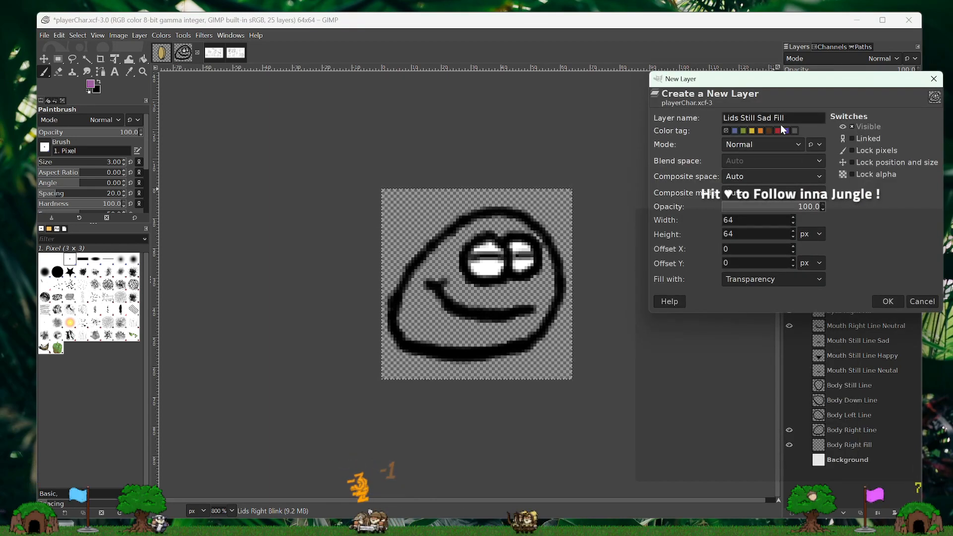
key("BackSpace")
key("BackSpace")
key("BackSpace")
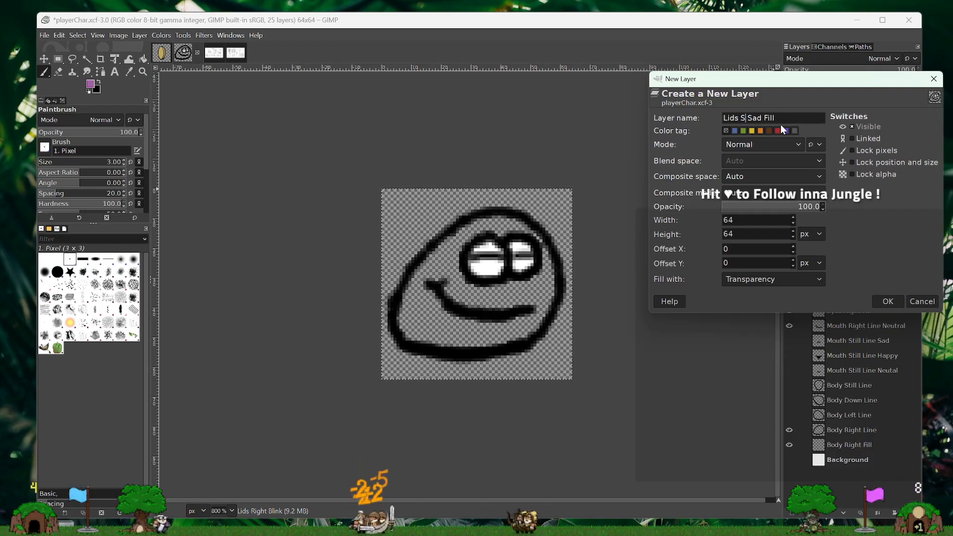
type("Right")
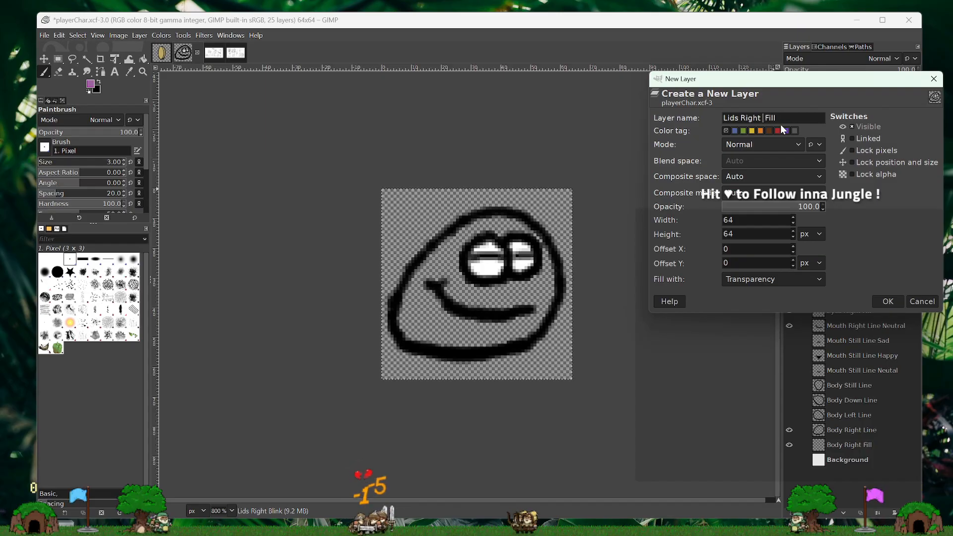
type(" Blink")
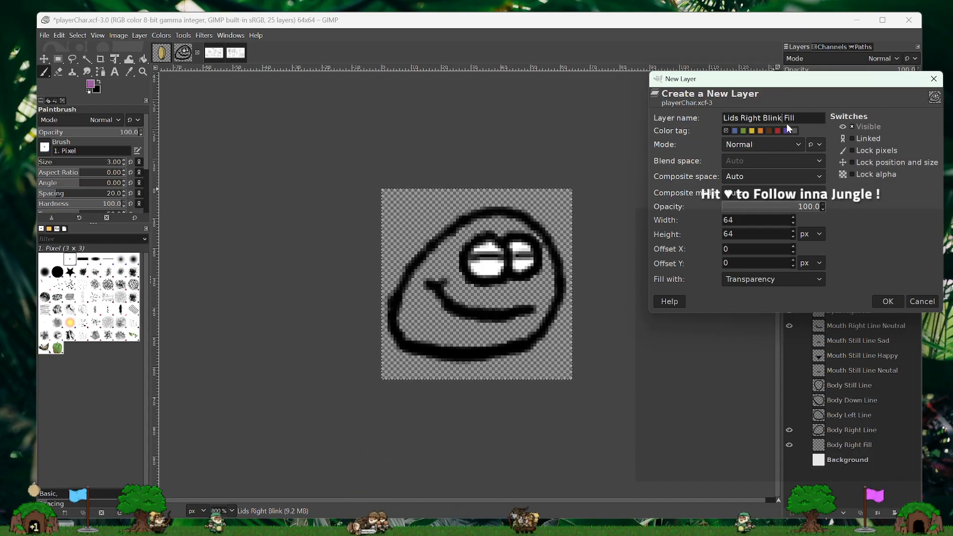
left_click(887, 302)
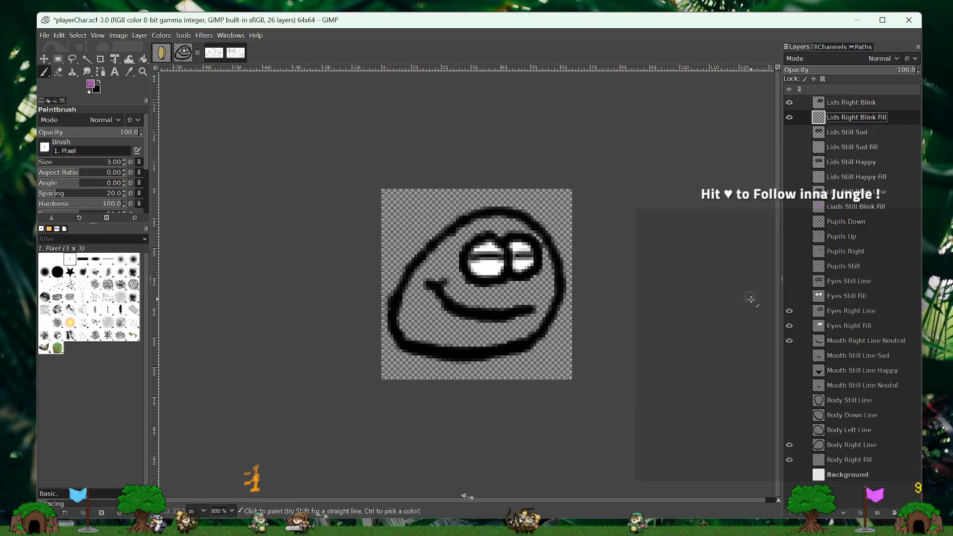
- Hide Eyes Right Fill and paint both eyelids purple on the Lids Right Blink Fill layer with the 3 px Paintbrush
left_click(790, 325)
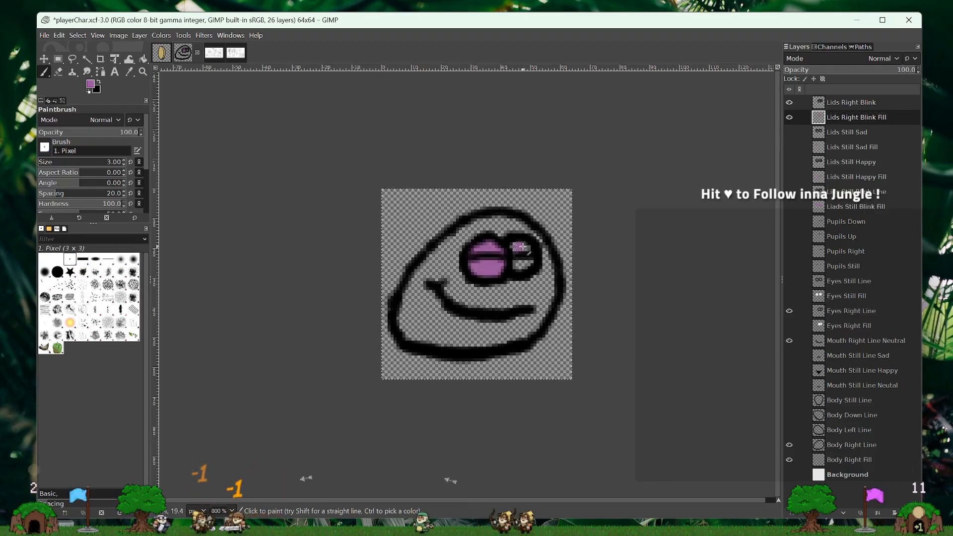
left_click_drag(523, 247, 524, 249)
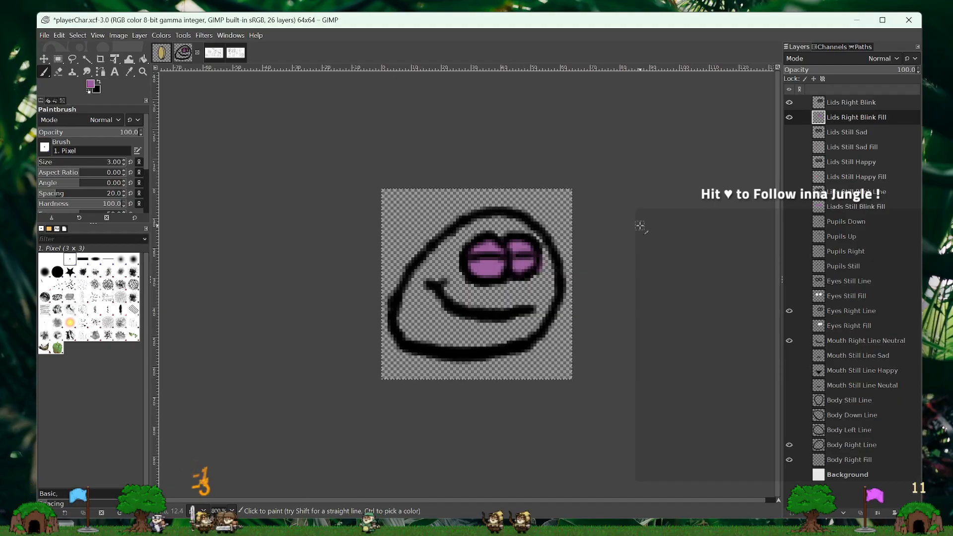
key("ctrl+z")
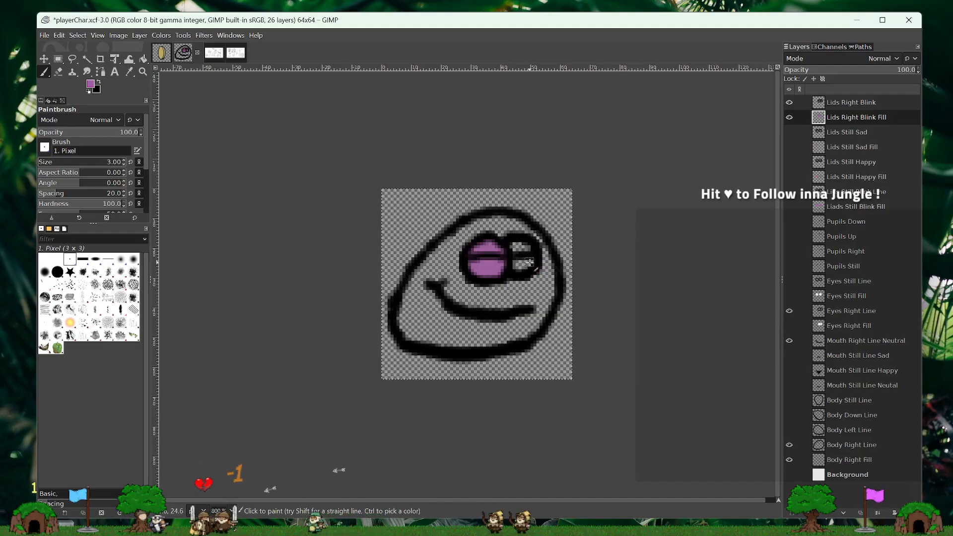
mouse_move(528, 250)
left_mouse_down()
mouse_move(519, 264)
mouse_move(510, 249)
left_mouse_up()
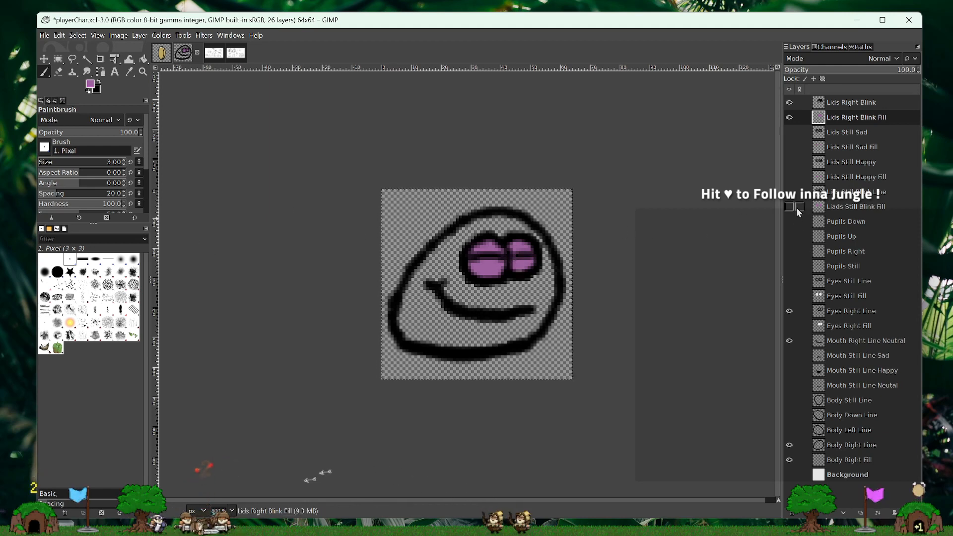
- Hide both Lids Right Blink layers, show Eyes Right Fill and Pupils Right, and make Body Right Fill the active layer
left_click(789, 103)
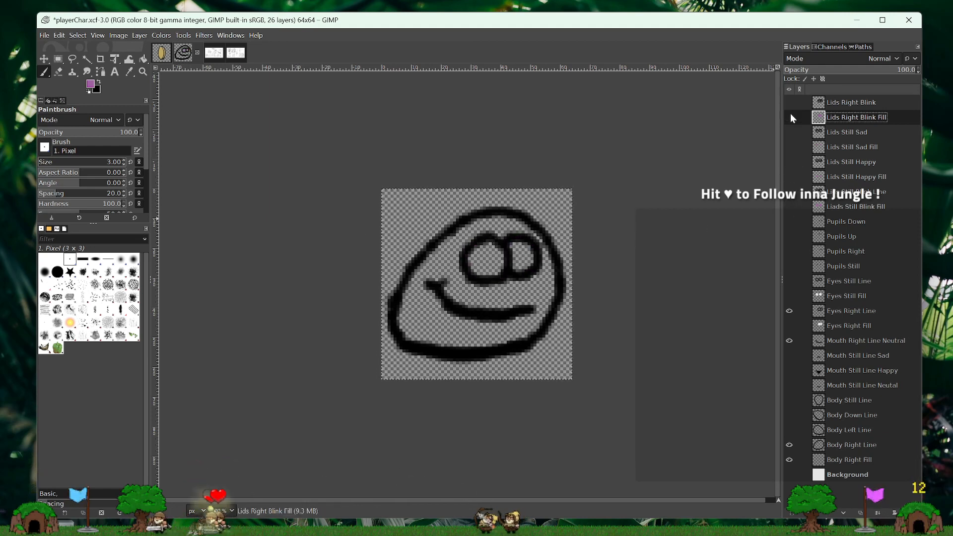
left_click(788, 296)
left_click(789, 311)
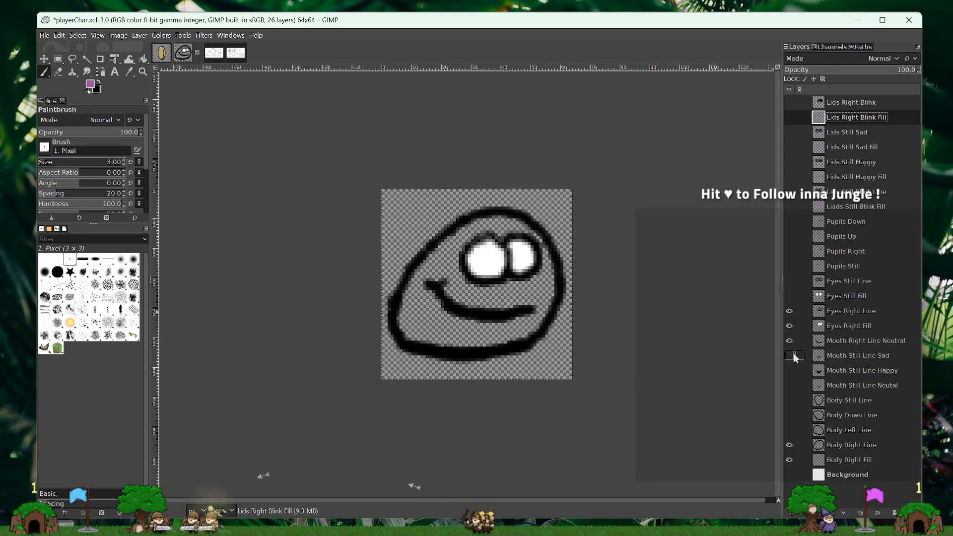
left_click(793, 254)
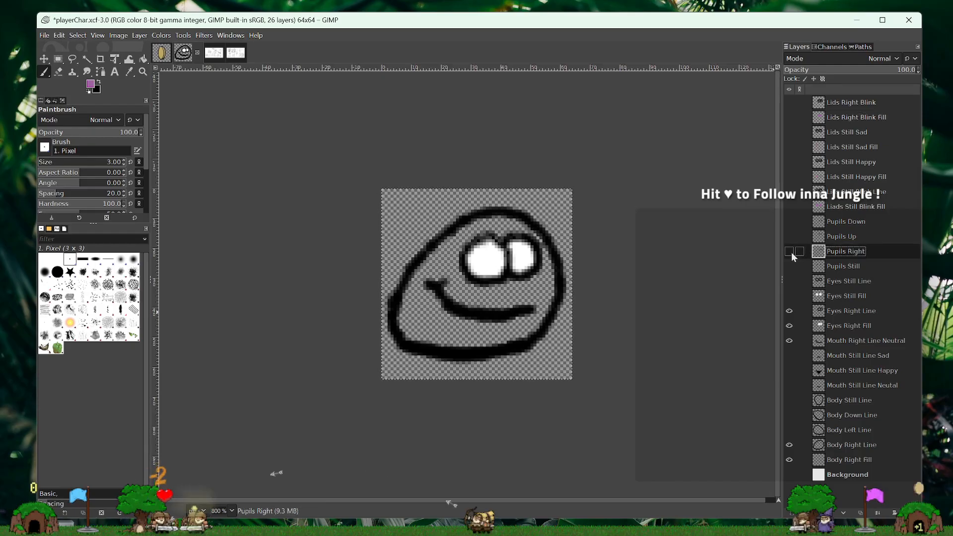
left_click(789, 252)
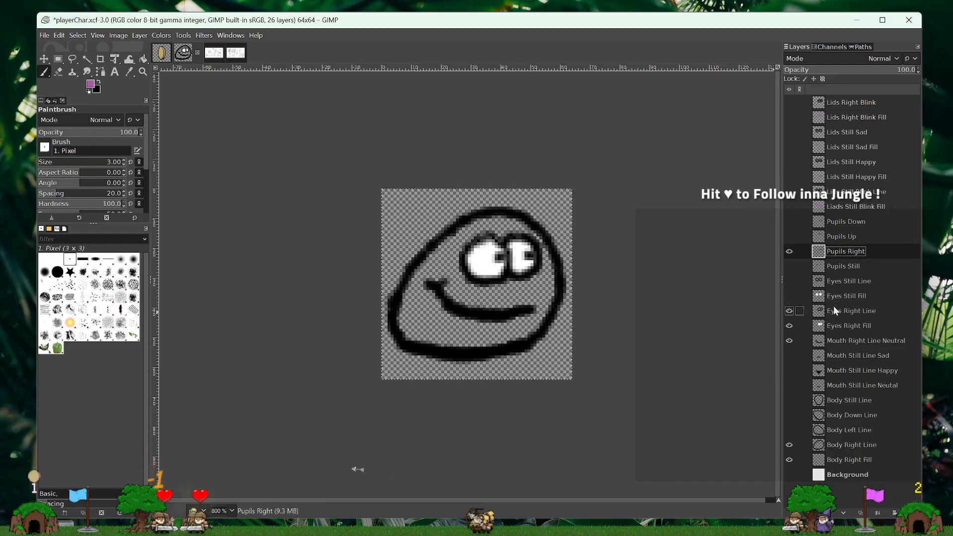
left_click(848, 460)
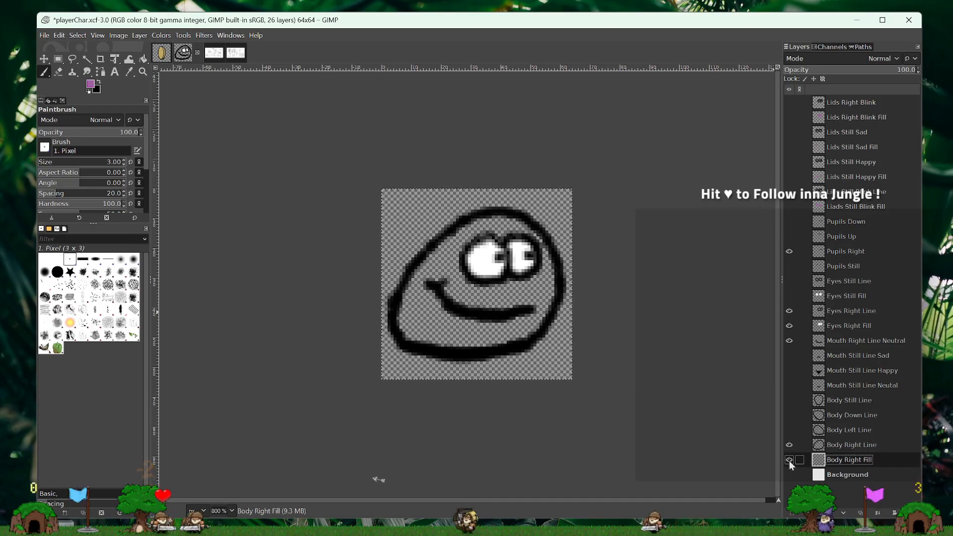
left_click(789, 118)
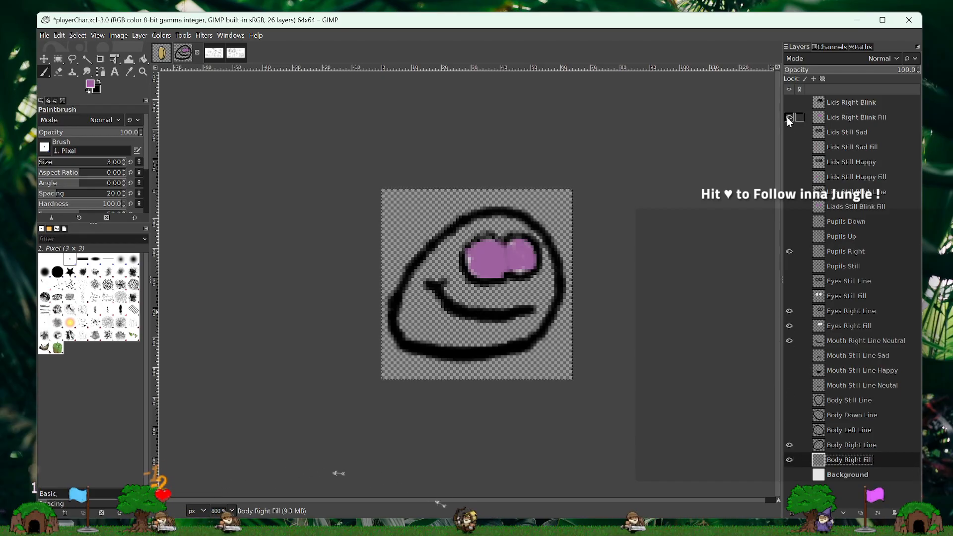
left_click(789, 117)
left_click(789, 118)
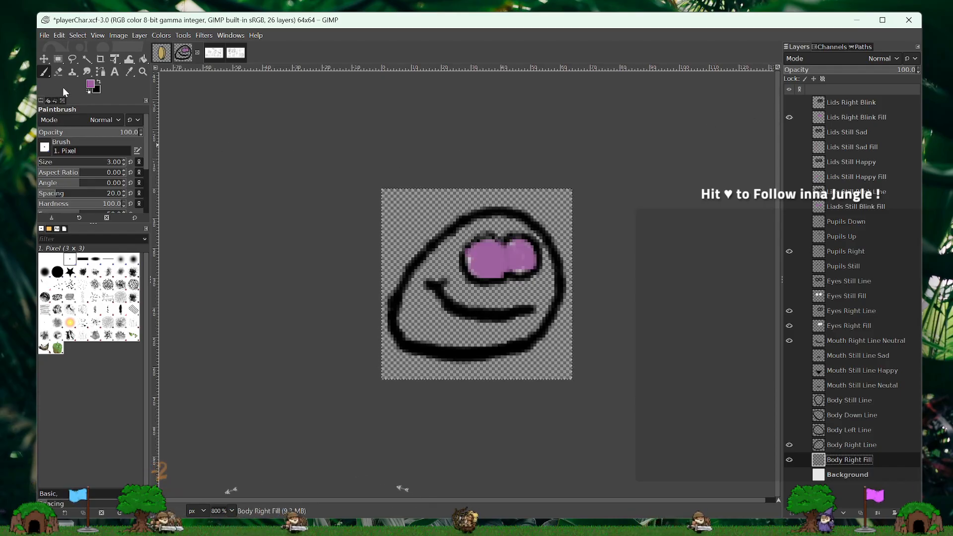
left_click(129, 72)
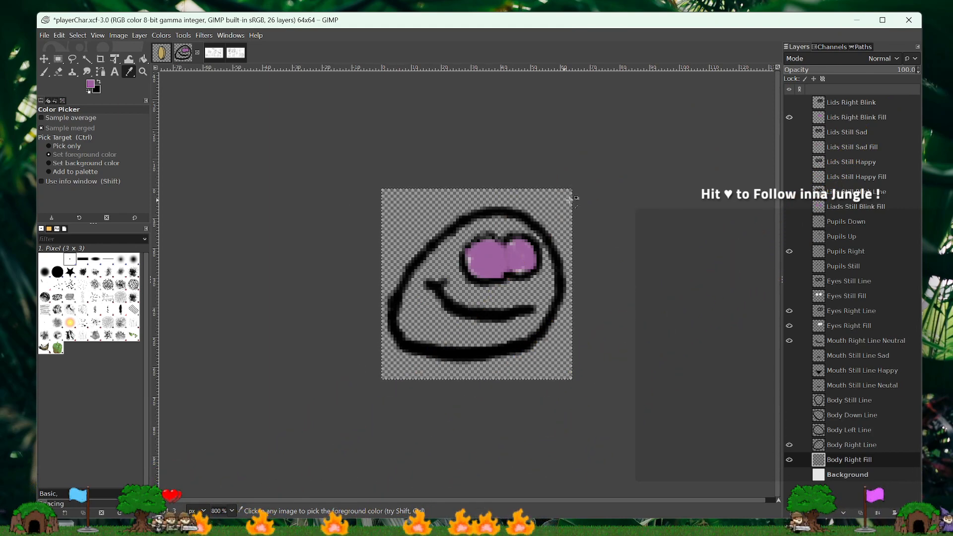
left_click(789, 117)
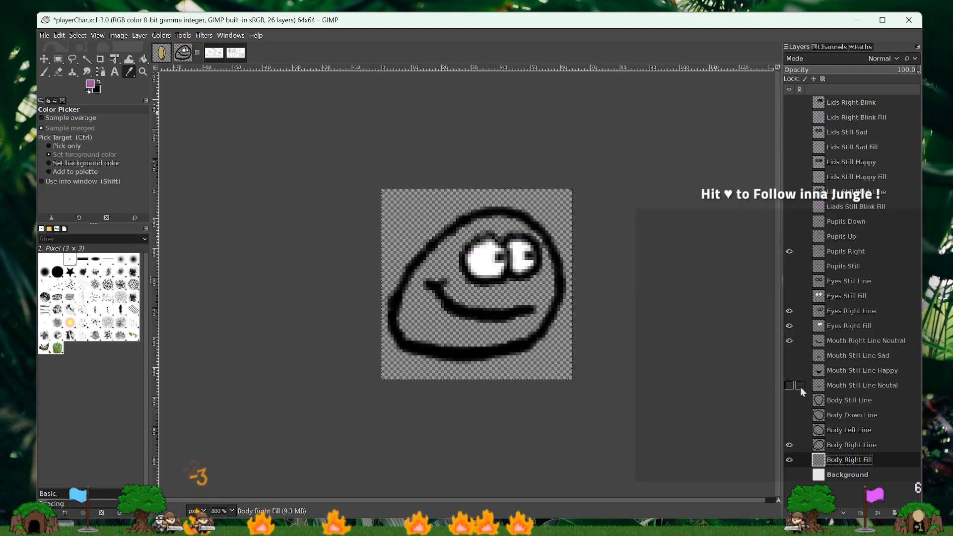
- Try an olive foreground colour of 9e9a61, and sample the black eye outline with the Color Picker
left_click(90, 84)
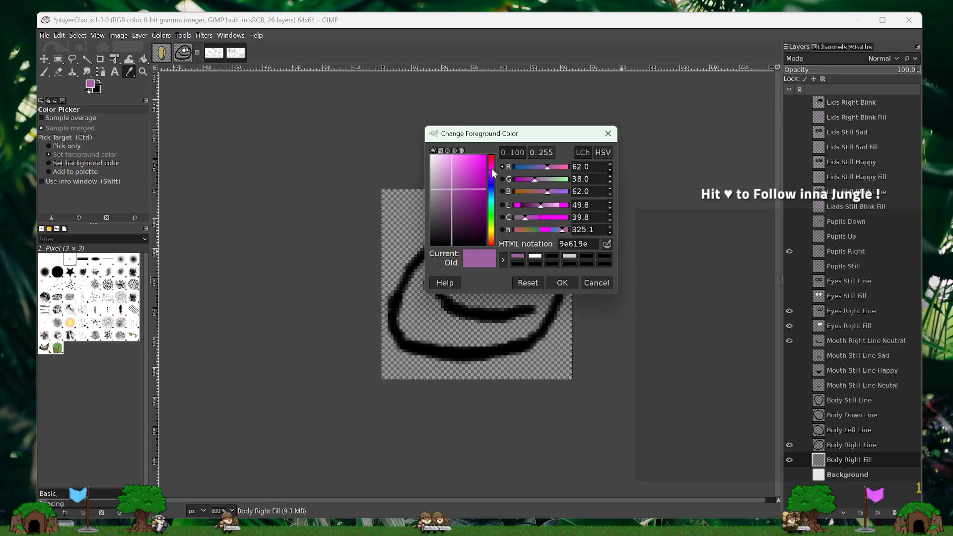
left_click_drag(492, 169, 494, 230)
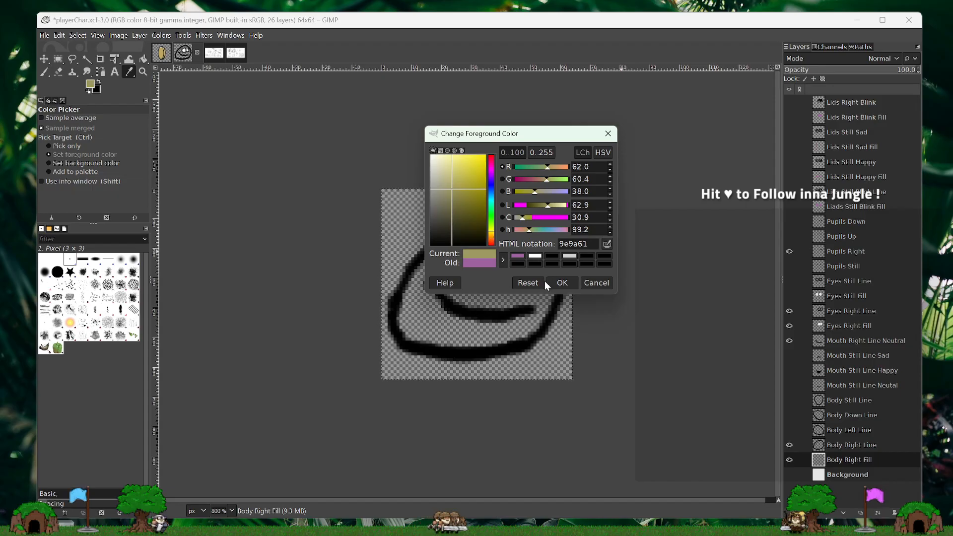
left_click(562, 284)
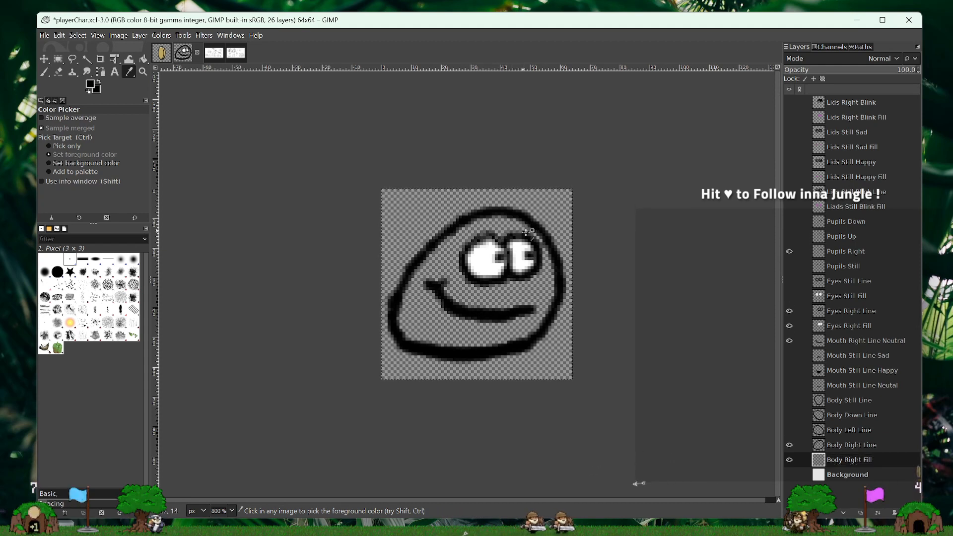
left_click(526, 232)
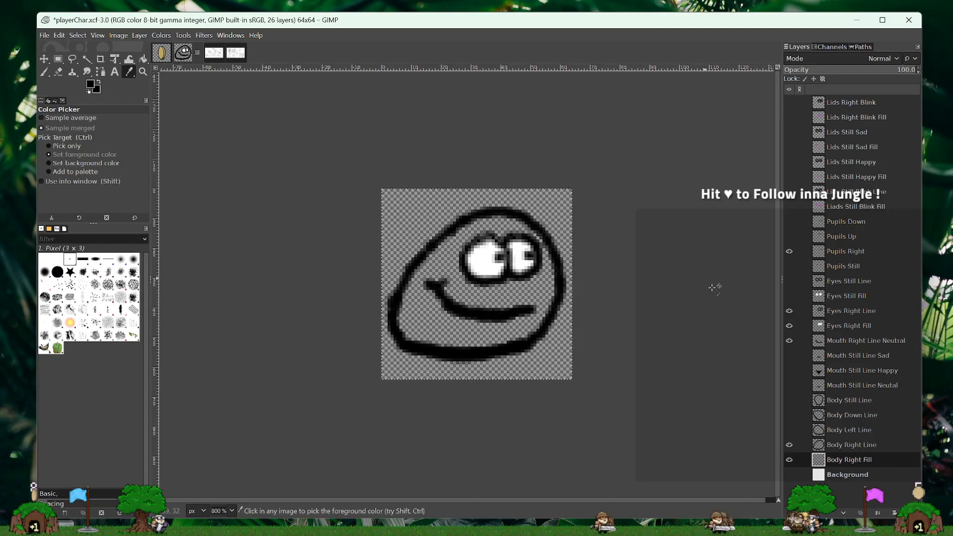
- Set the foreground colour to a pale greenish beige, c0bfaa, starting from the saved purple swatch
left_click(90, 85)
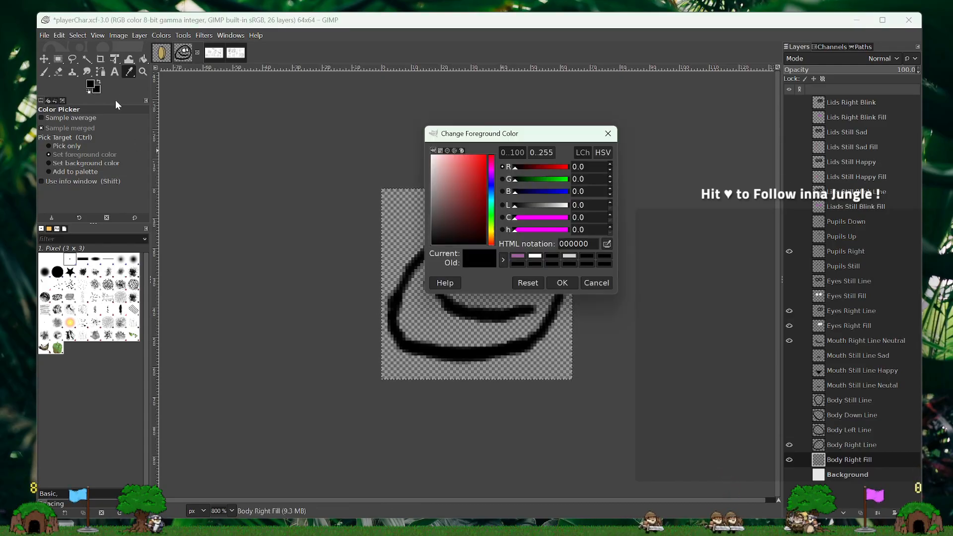
left_click(518, 257)
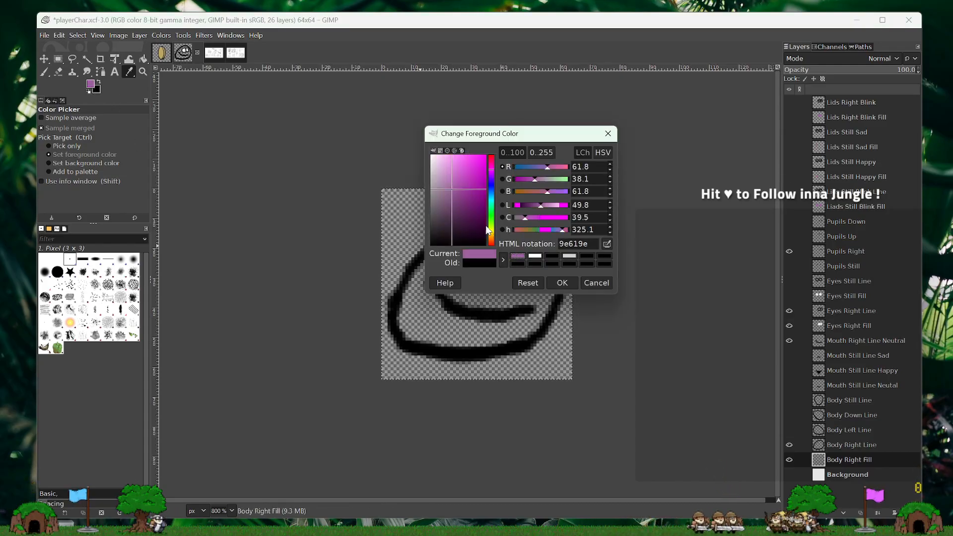
left_click(492, 241)
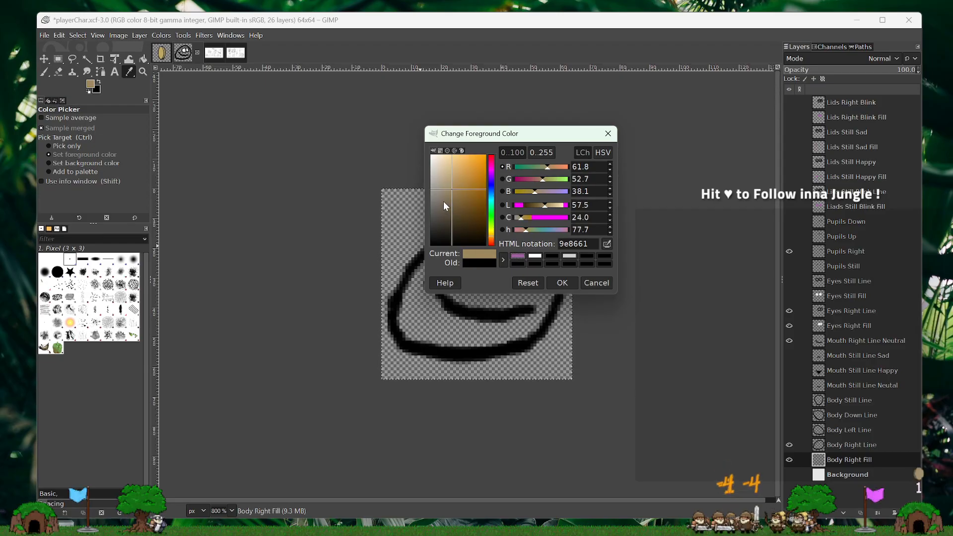
left_click(458, 201)
left_click_drag(457, 201, 436, 182)
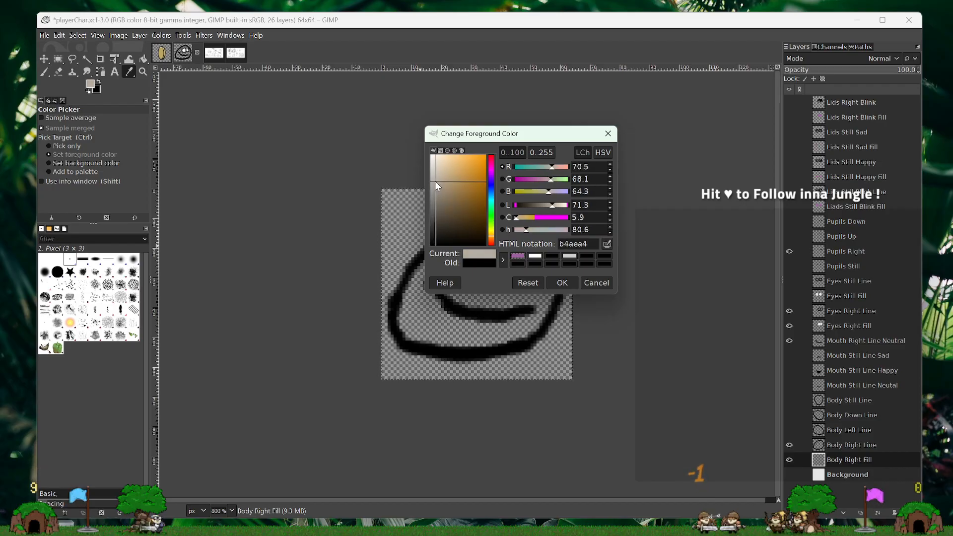
mouse_move(494, 234)
left_mouse_down()
mouse_move(491, 172)
mouse_move(508, 230)
mouse_move(495, 240)
mouse_move(493, 232)
left_mouse_up()
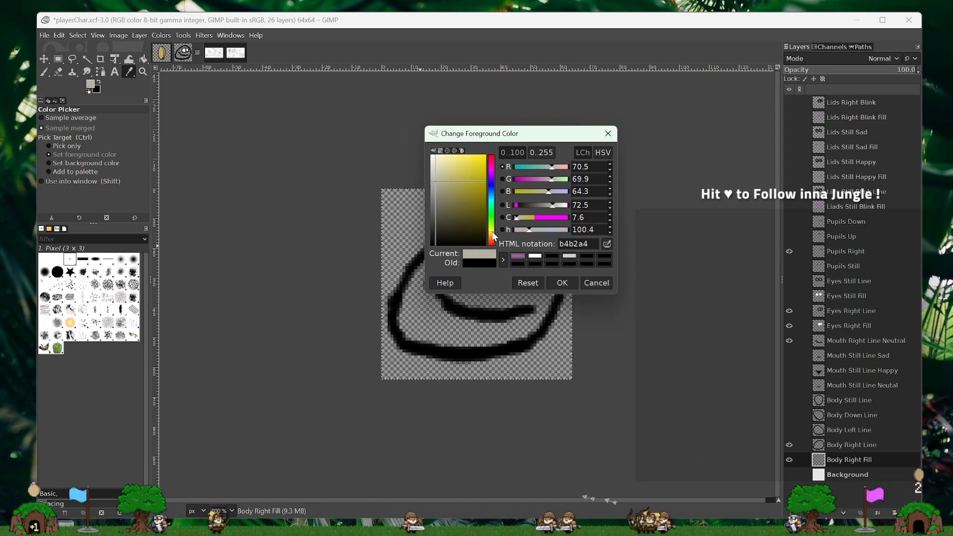
left_click(440, 180)
left_click(437, 177)
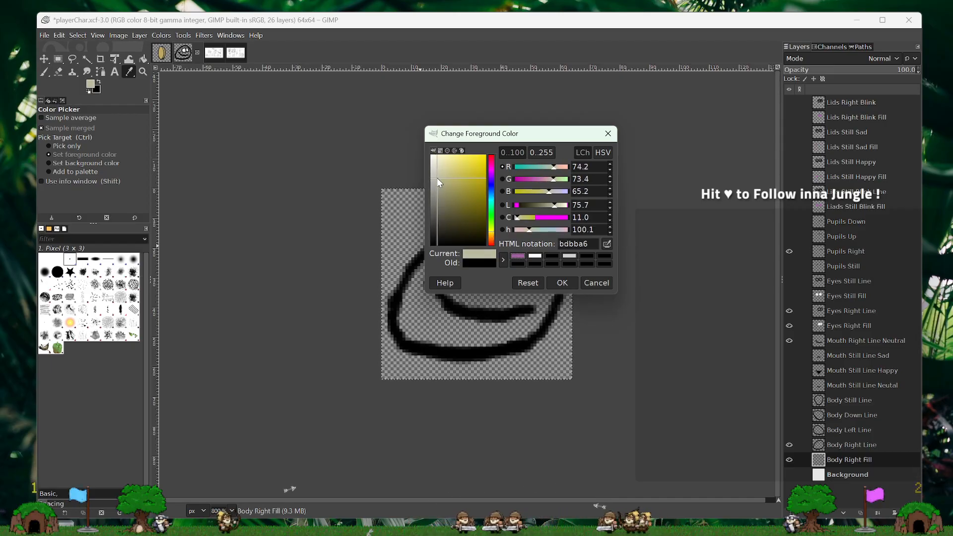
left_click(561, 281)
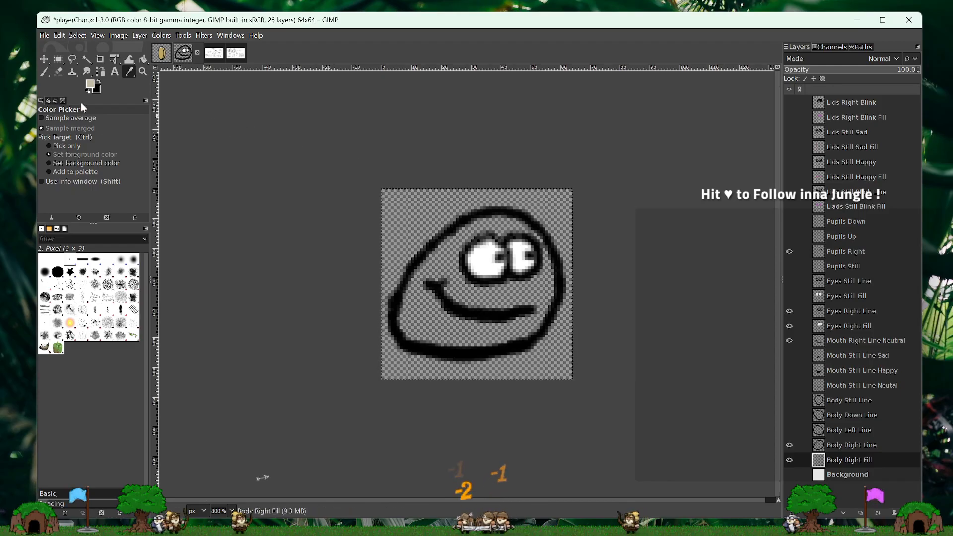
- Try painting the body interior pale beige on Body Right Fill with the Paintbrush, and clear the layer after checking its coverage
left_click(44, 73)
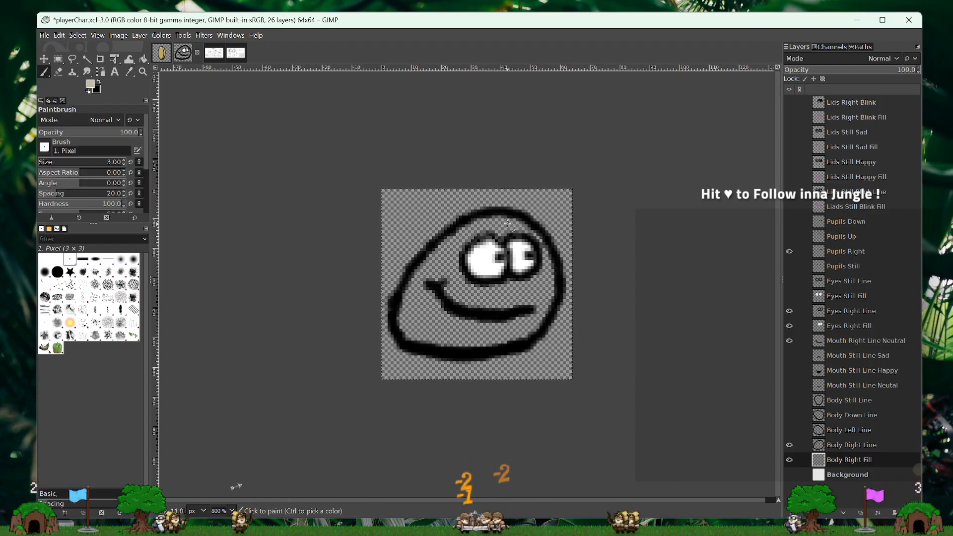
mouse_move(474, 219)
left_mouse_down()
mouse_move(521, 230)
mouse_move(502, 244)
left_mouse_up()
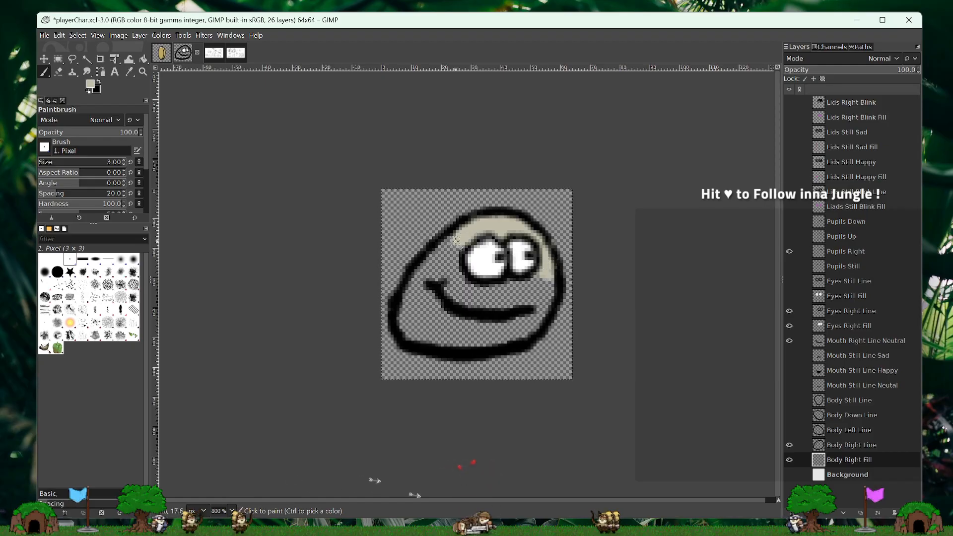
mouse_move(456, 241)
left_mouse_down()
mouse_move(516, 269)
mouse_move(454, 252)
mouse_move(480, 286)
mouse_move(534, 307)
mouse_move(510, 308)
mouse_move(536, 320)
mouse_move(491, 323)
mouse_move(475, 284)
mouse_move(452, 265)
mouse_move(395, 319)
mouse_move(508, 324)
mouse_move(431, 331)
mouse_move(534, 337)
left_mouse_up()
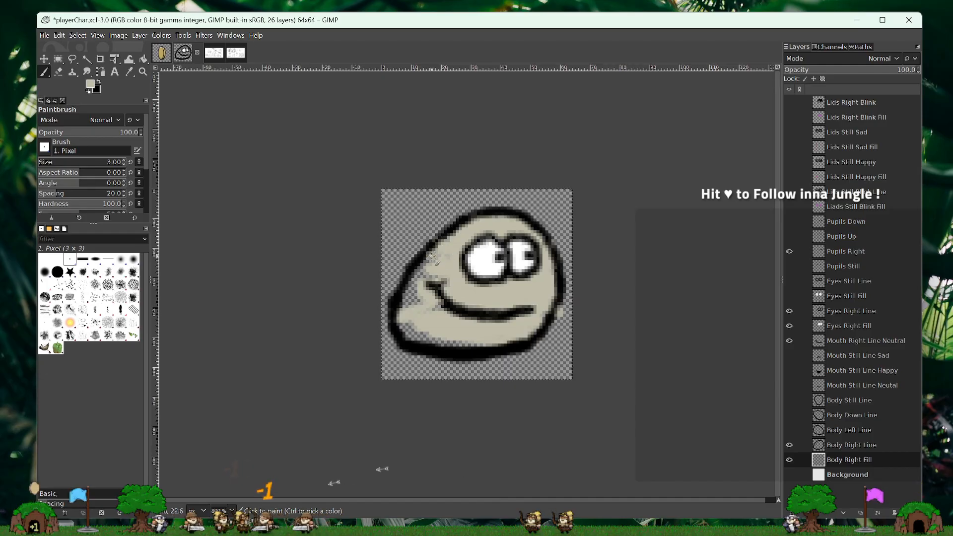
left_click(789, 474)
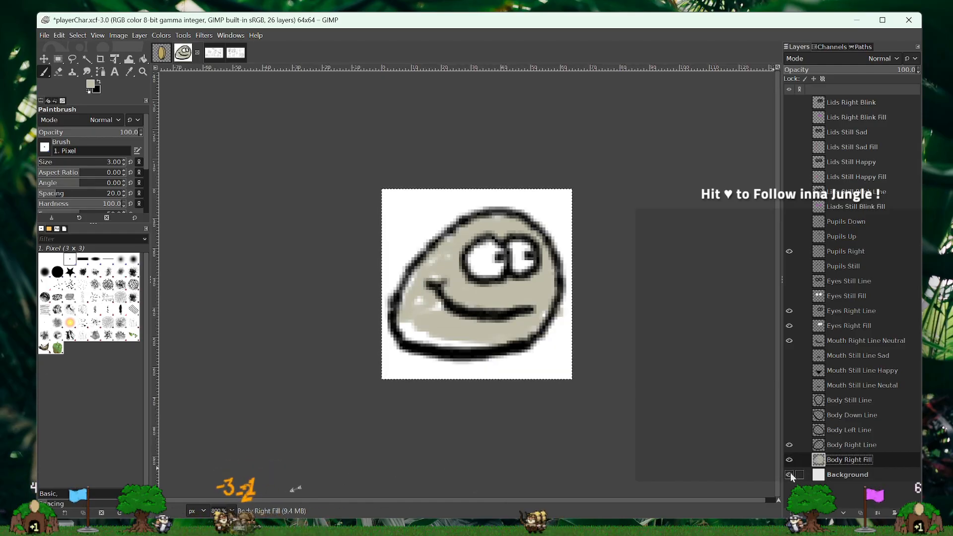
left_click(790, 474)
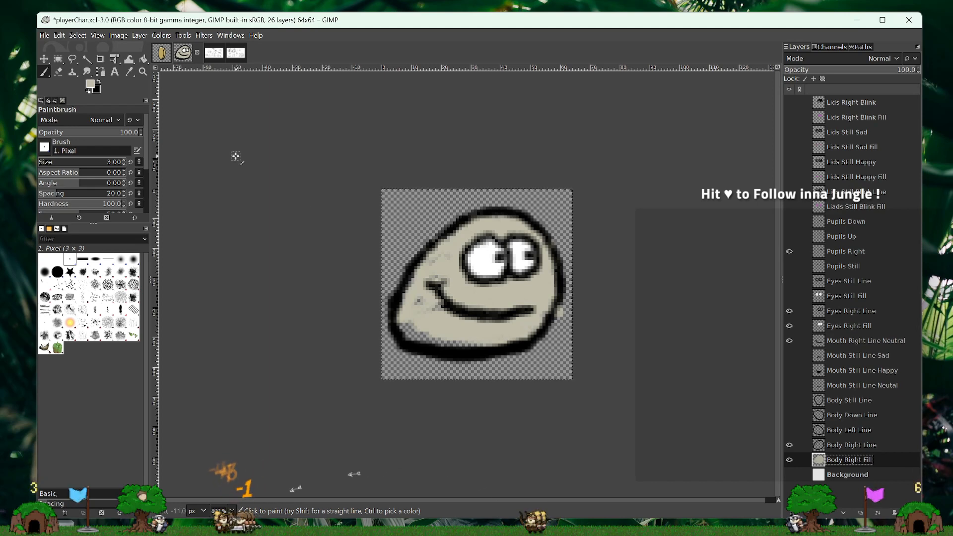
key("Delete")
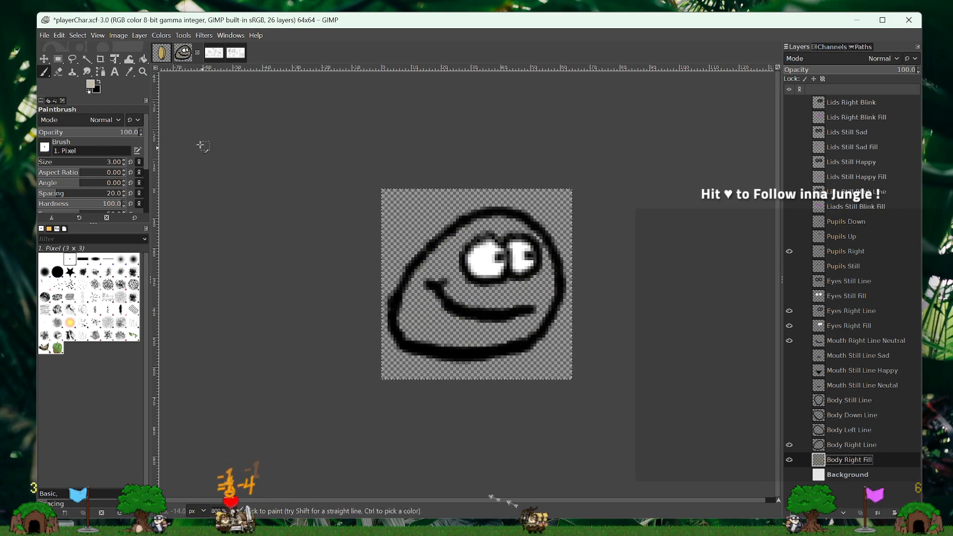
- Set the foreground colour to a warmer, slightly darker beige, b6ad9f
left_click(91, 87)
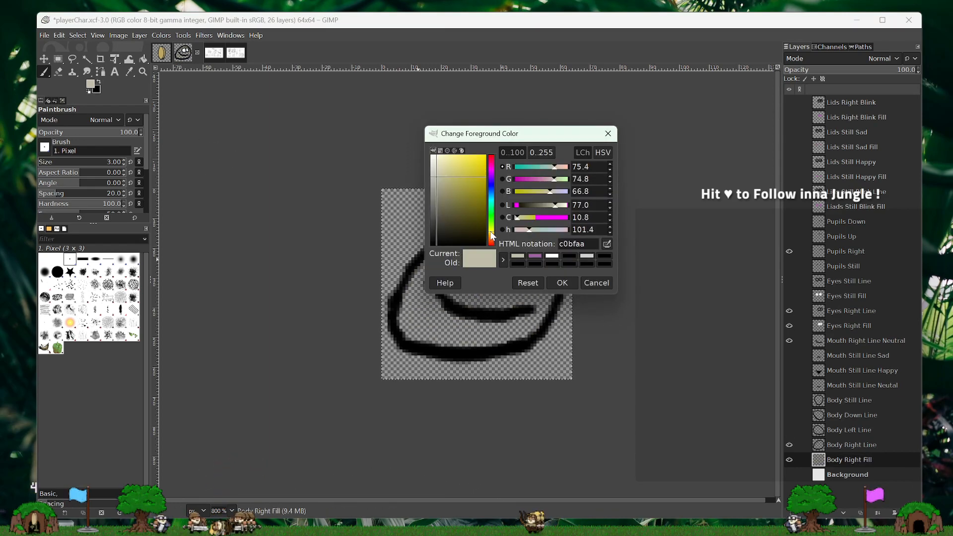
left_click_drag(493, 236, 493, 237)
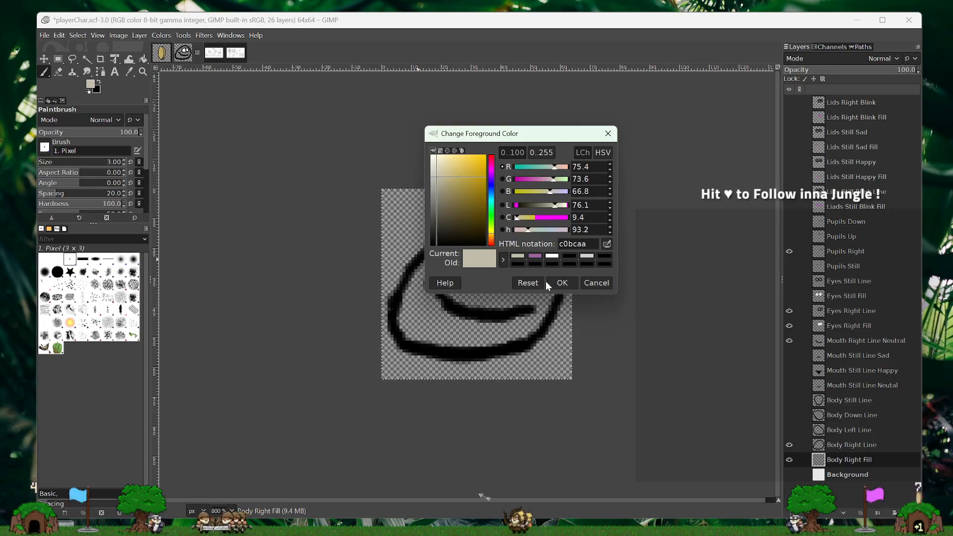
left_click_drag(493, 240, 492, 242)
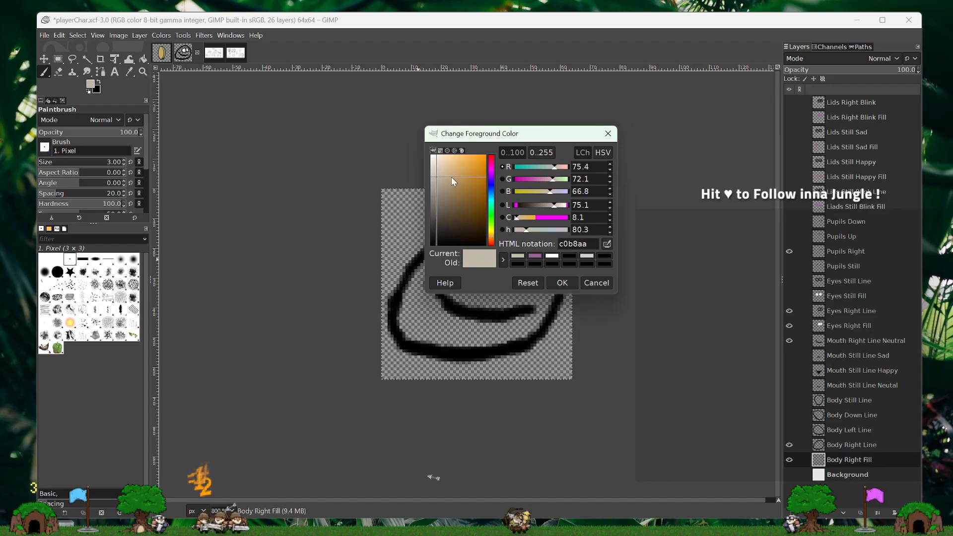
mouse_move(451, 177)
left_mouse_down()
mouse_move(447, 189)
mouse_move(437, 180)
left_mouse_up()
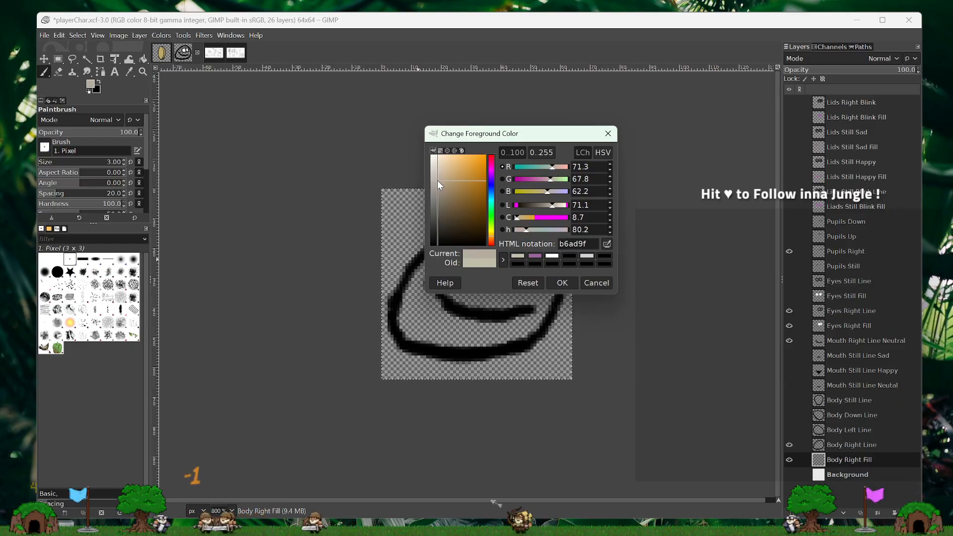
left_click(561, 286)
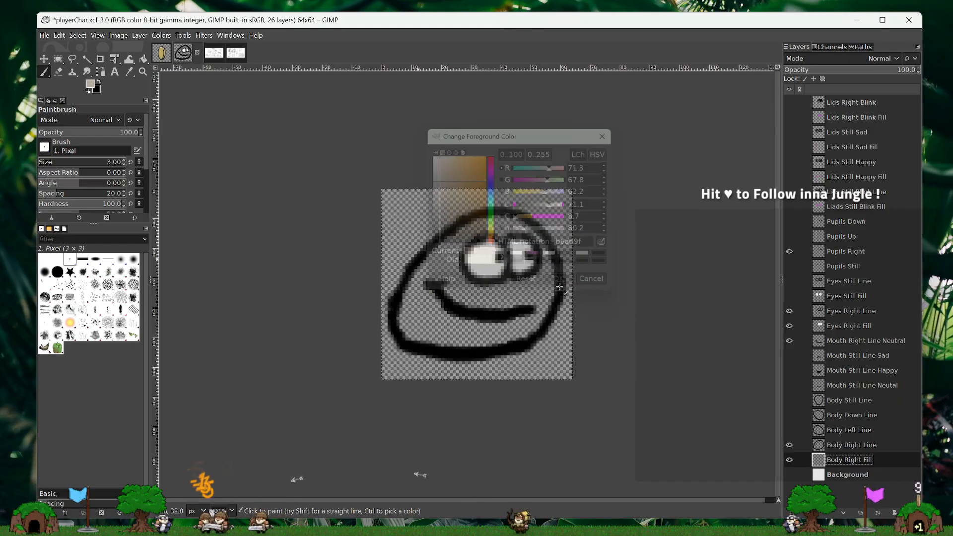
- Try painting the whole body interior beige on Body Right Fill with the Paintbrush at size 12
left_click(59, 162)
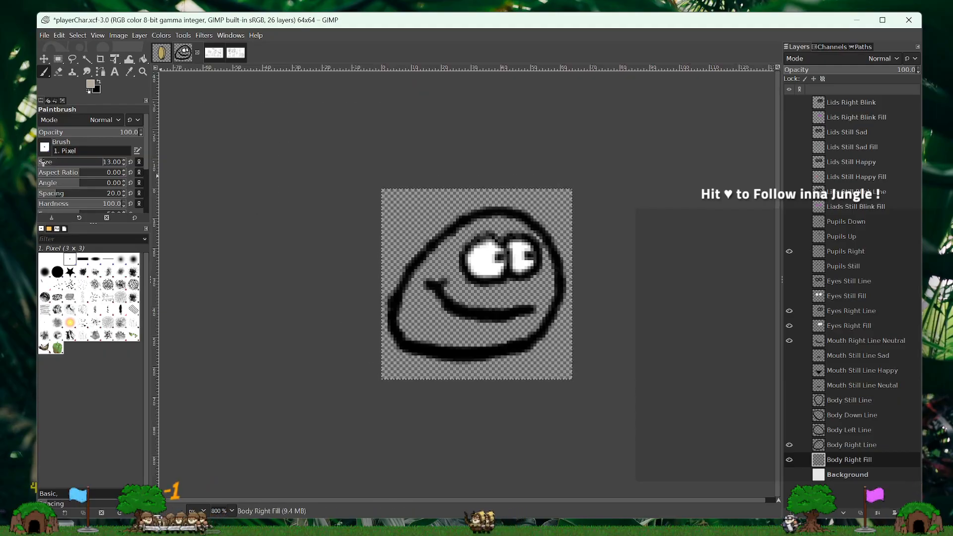
left_click_drag(46, 164, 44, 163)
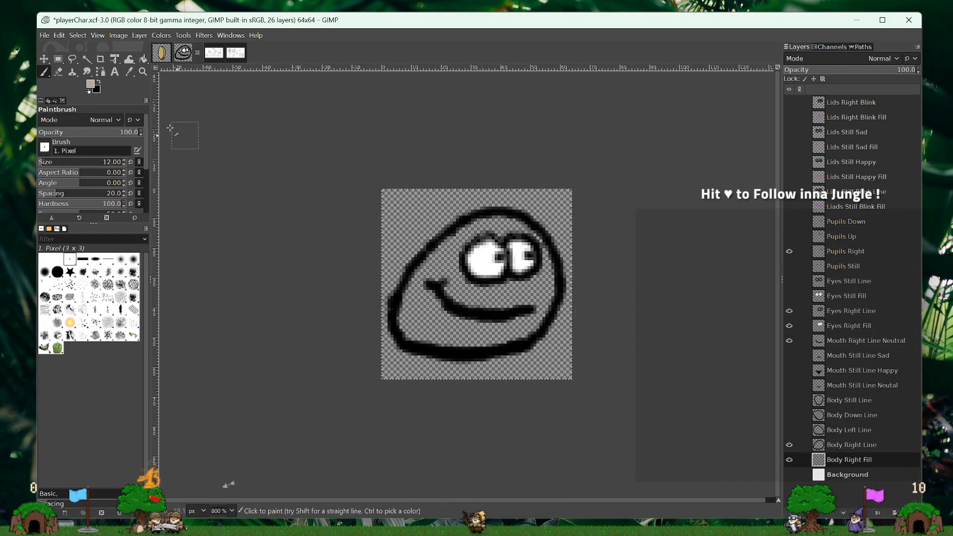
mouse_move(496, 284)
left_mouse_down()
mouse_move(502, 306)
mouse_move(497, 284)
mouse_move(534, 286)
left_mouse_up()
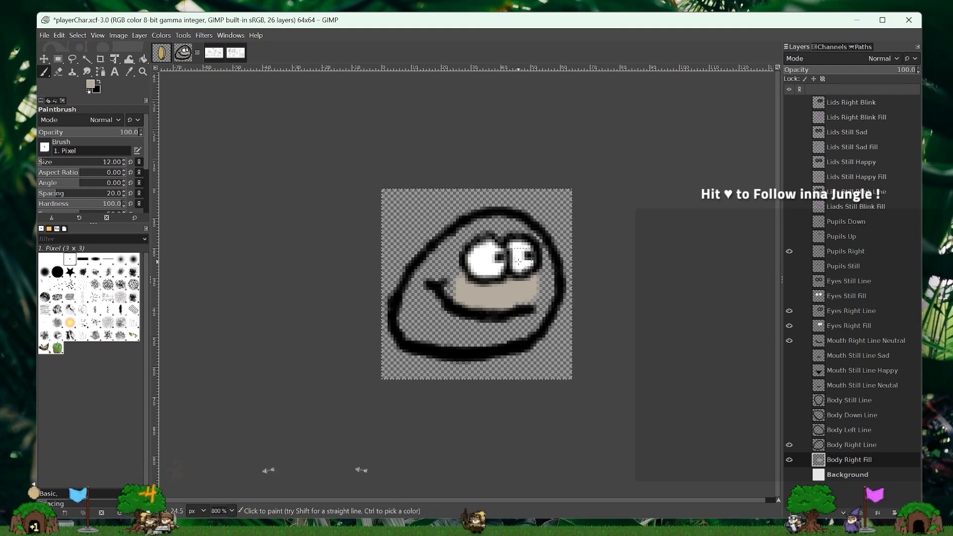
left_click_drag(498, 270, 488, 237)
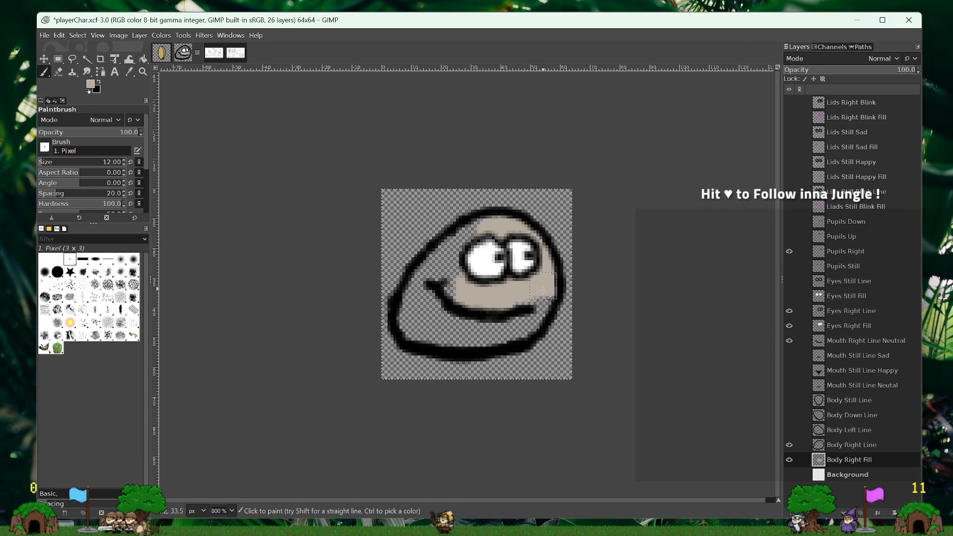
mouse_move(529, 316)
left_mouse_down()
mouse_move(512, 327)
mouse_move(523, 322)
mouse_move(469, 326)
mouse_move(494, 306)
mouse_move(457, 266)
mouse_move(475, 237)
mouse_move(411, 306)
left_mouse_up()
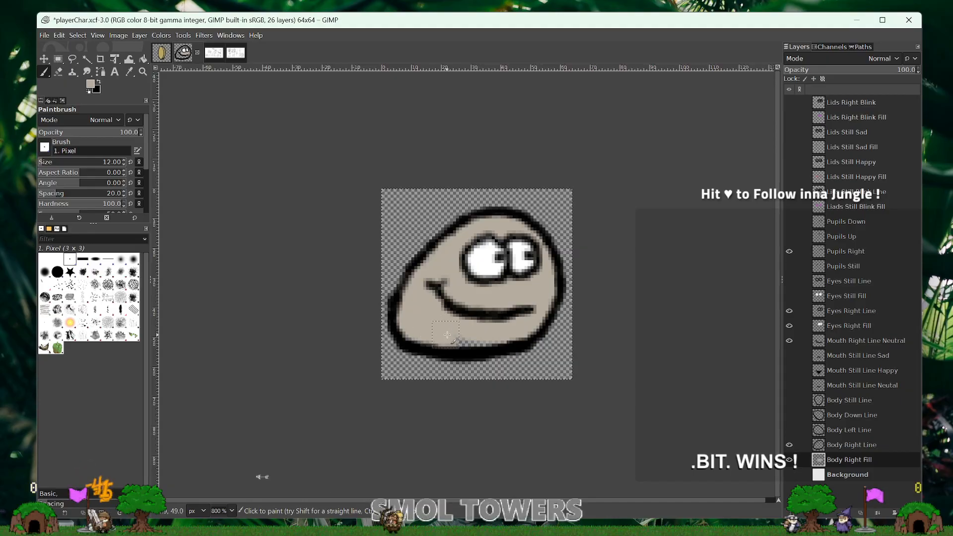
mouse_move(437, 337)
left_mouse_down()
mouse_move(501, 334)
mouse_move(429, 315)
left_mouse_up()
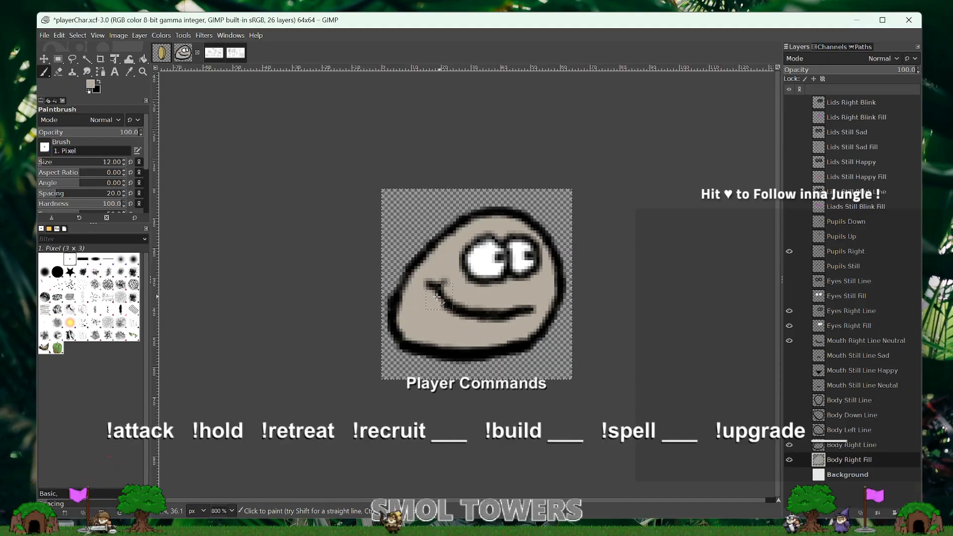
- Compare the beige body with the Background layer shown and hidden, and undo all the beige strokes
left_click(789, 475)
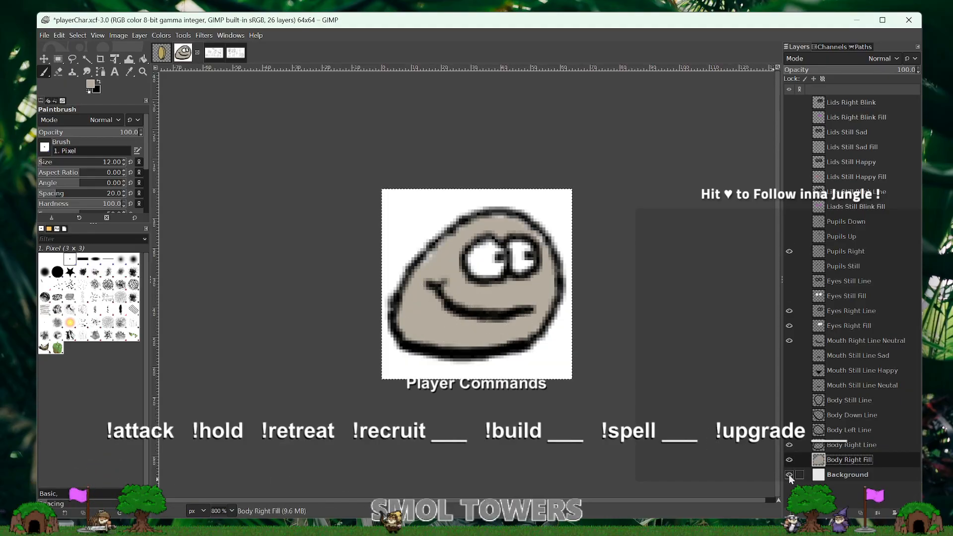
left_click(789, 474)
left_click(790, 474)
left_click(789, 474)
left_click(790, 475)
left_click(790, 475)
left_click(789, 474)
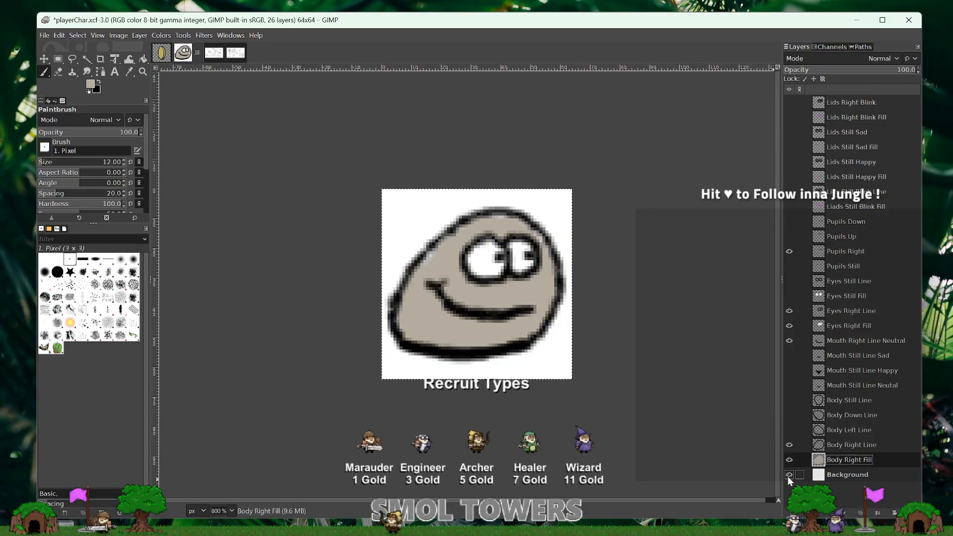
left_click(789, 475)
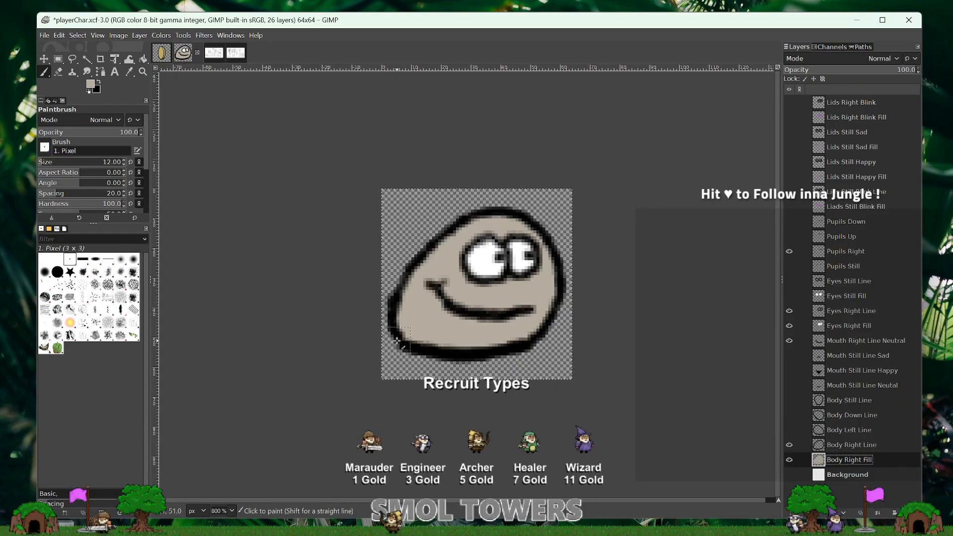
key("ctrl+z")
key("ctrl+z")
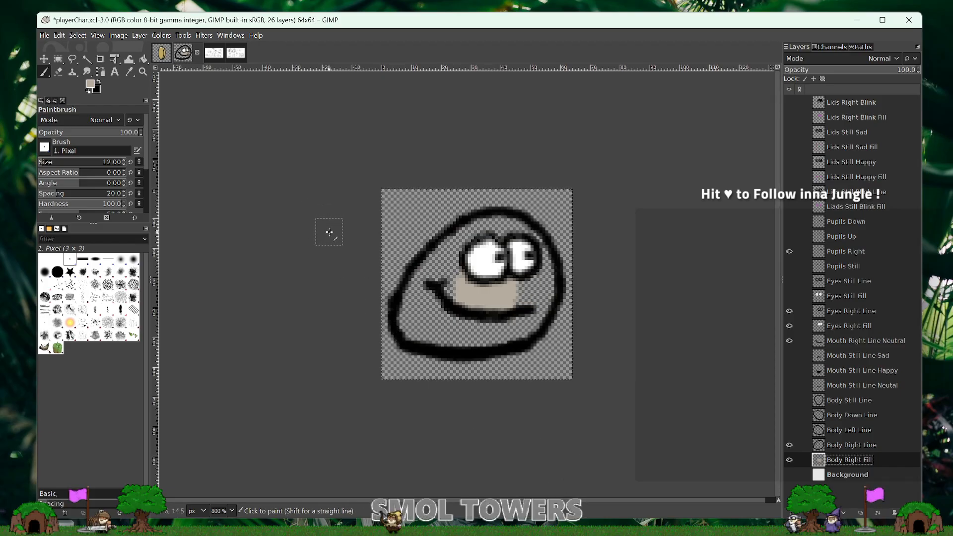
key("ctrl+z")
key("ctrl+z")
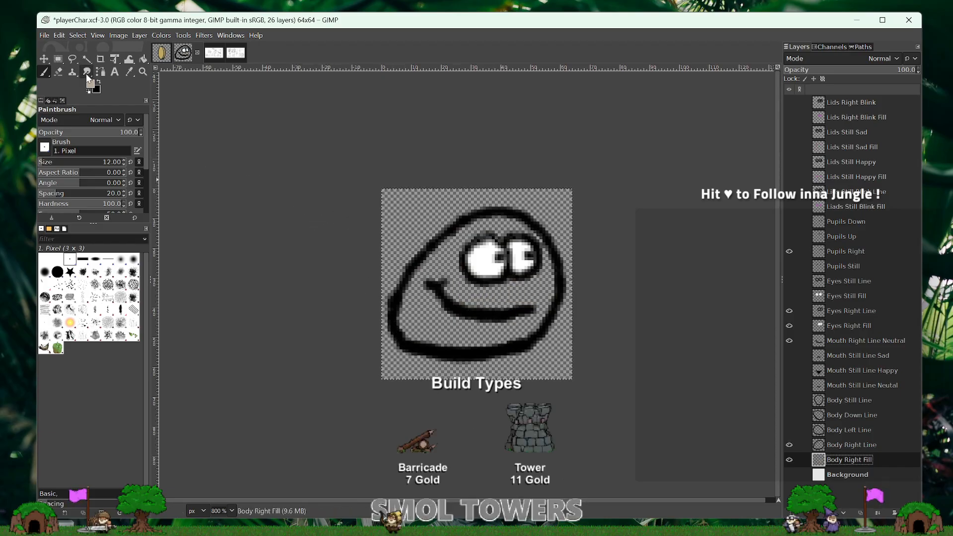
- Set the foreground colour to a warm tan, c39c6d
left_click(92, 88)
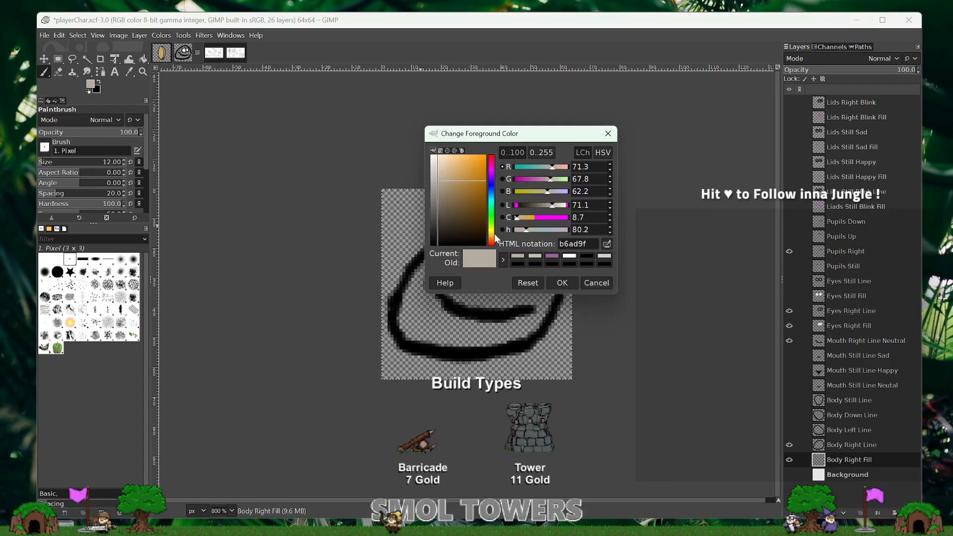
left_click_drag(492, 233, 491, 236)
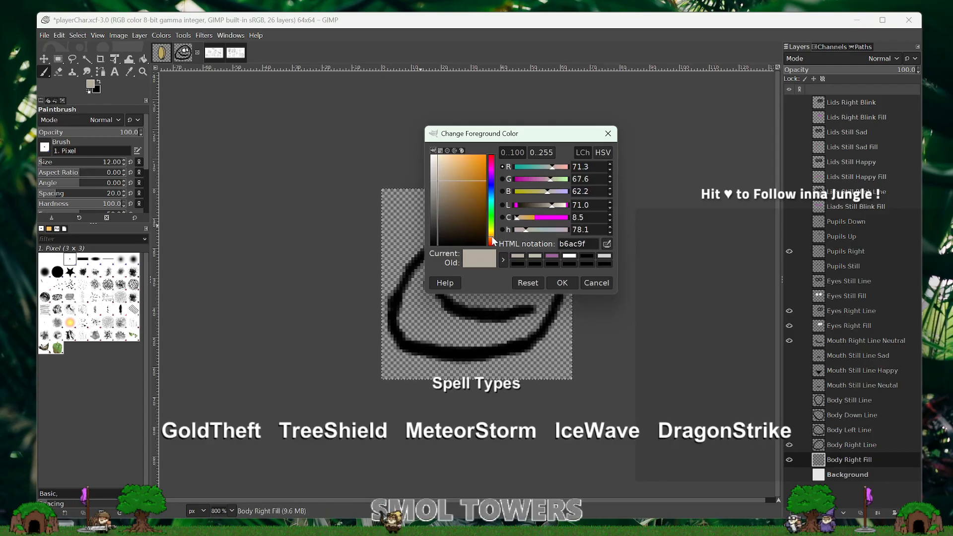
left_click(493, 235)
left_click(452, 180)
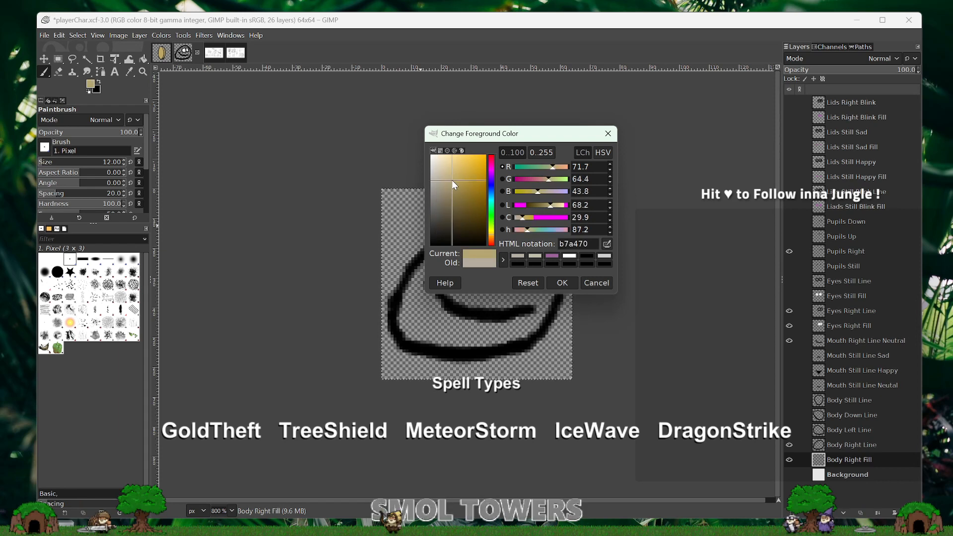
left_click_drag(452, 180, 448, 175)
left_click(491, 237)
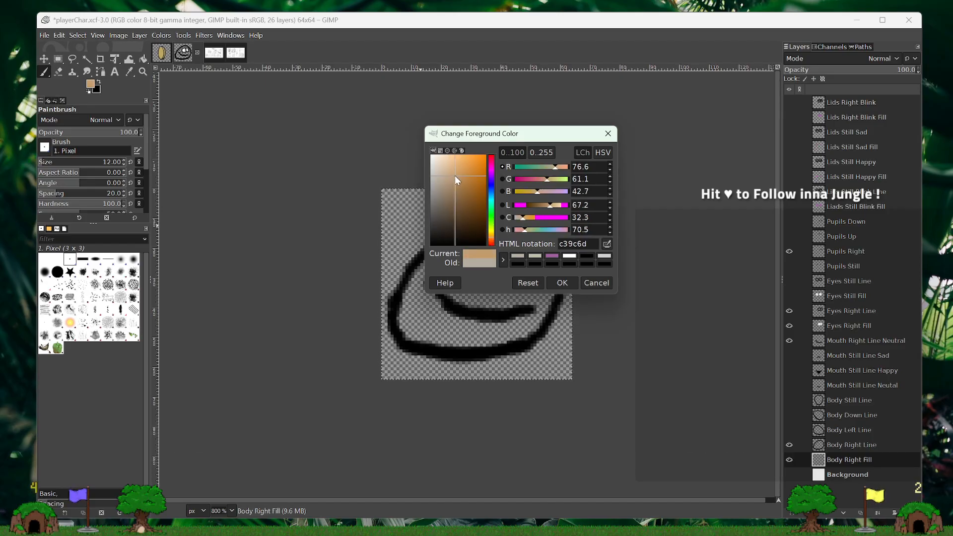
left_click(561, 281)
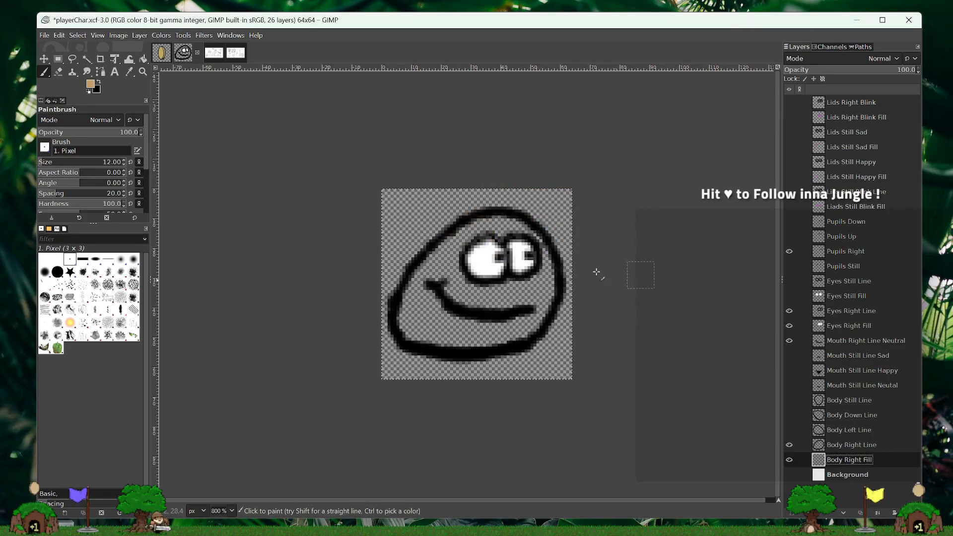
- Try painting the upper body around the eyes tan with the size 12 Paintbrush, and undo the strokes
left_click_drag(511, 229, 507, 235)
mouse_move(532, 279)
left_mouse_down()
mouse_move(513, 294)
mouse_move(480, 272)
left_mouse_up()
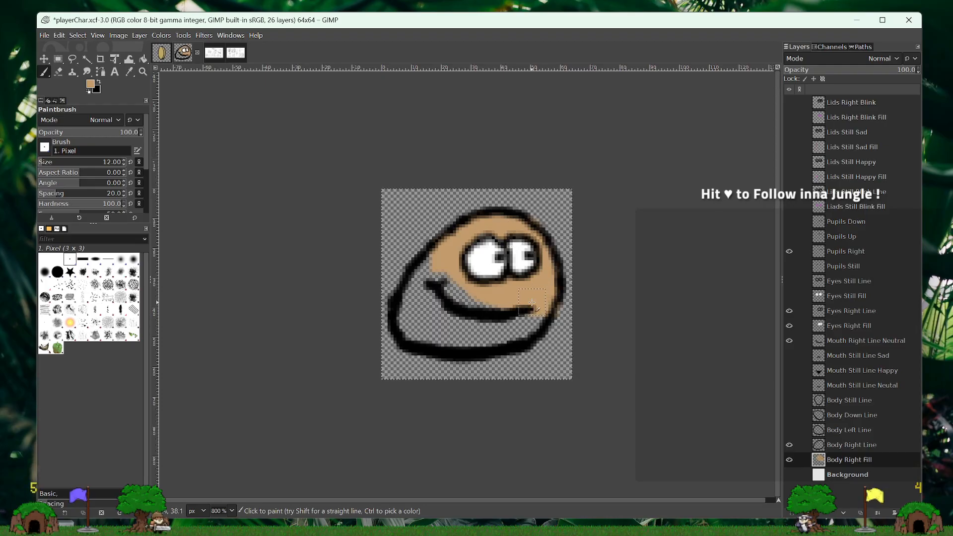
key("ctrl+z")
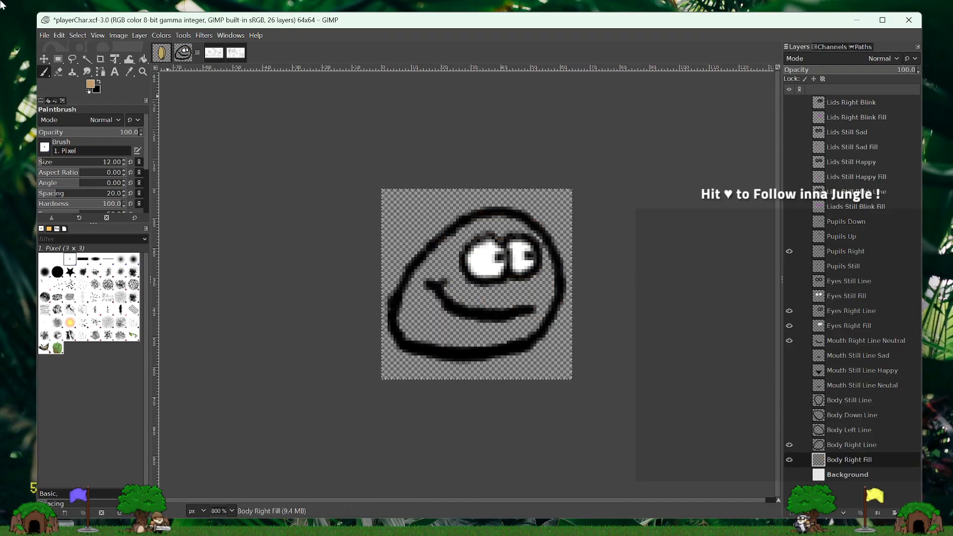
- Select the body interior on Body Right Line with Fuzzy Select, and grow the selection by 1 px
left_click(87, 58)
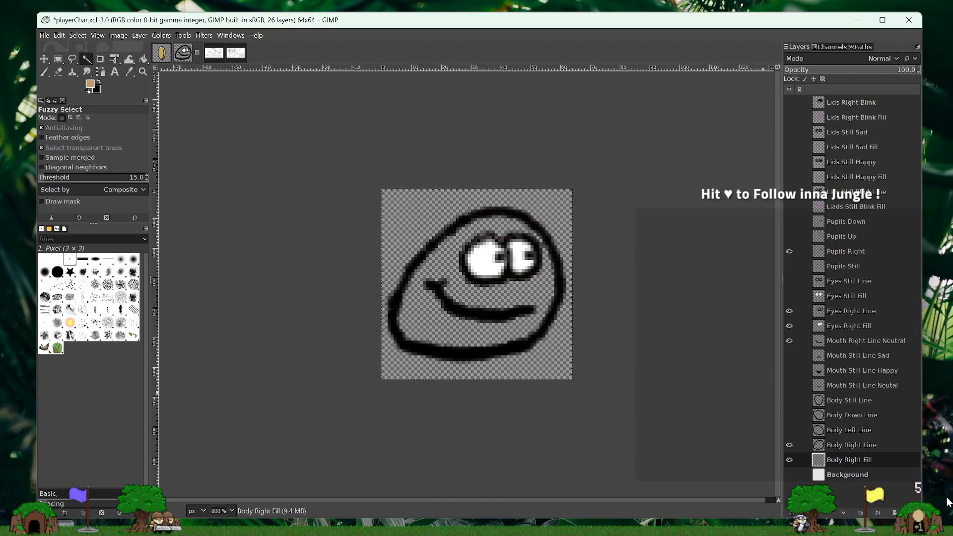
left_click(852, 445)
left_click(470, 295)
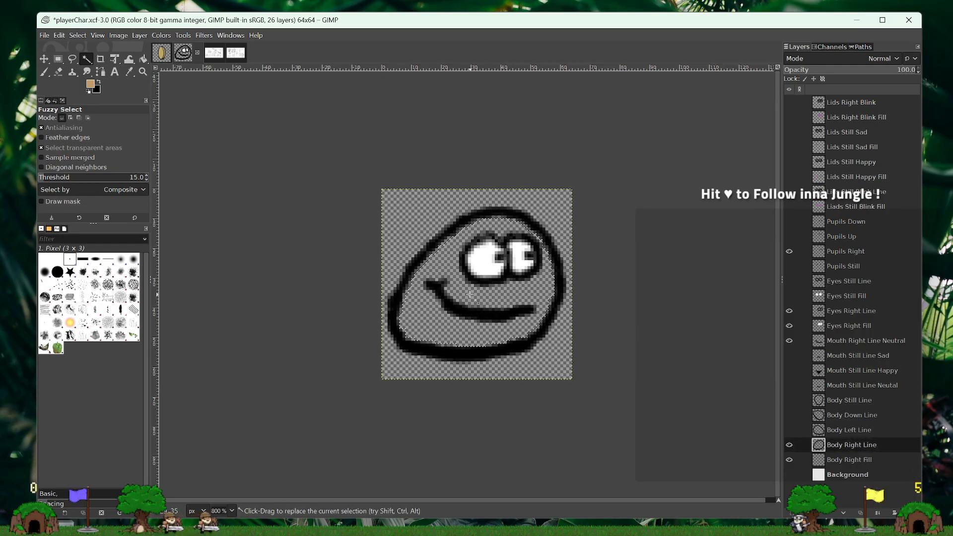
left_click(77, 35)
left_click(91, 179)
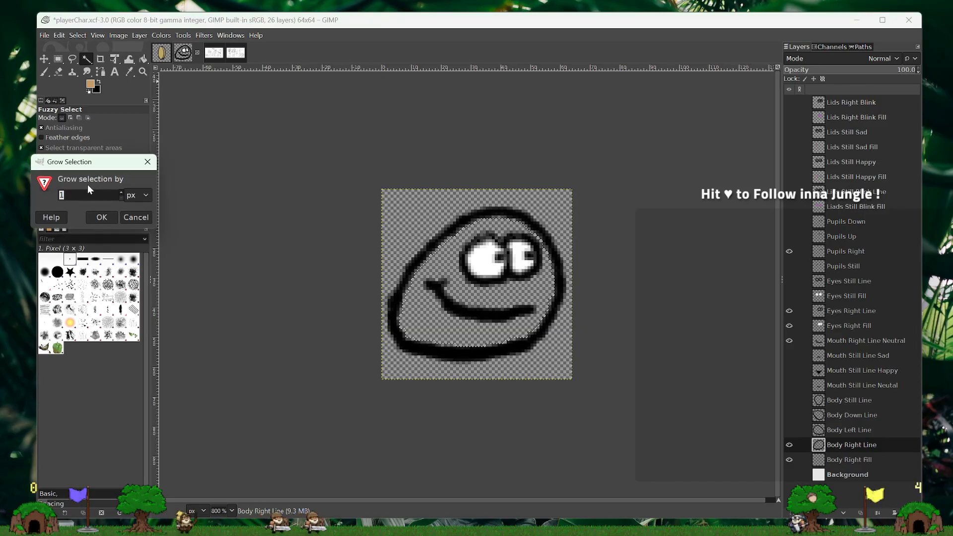
left_click(103, 218)
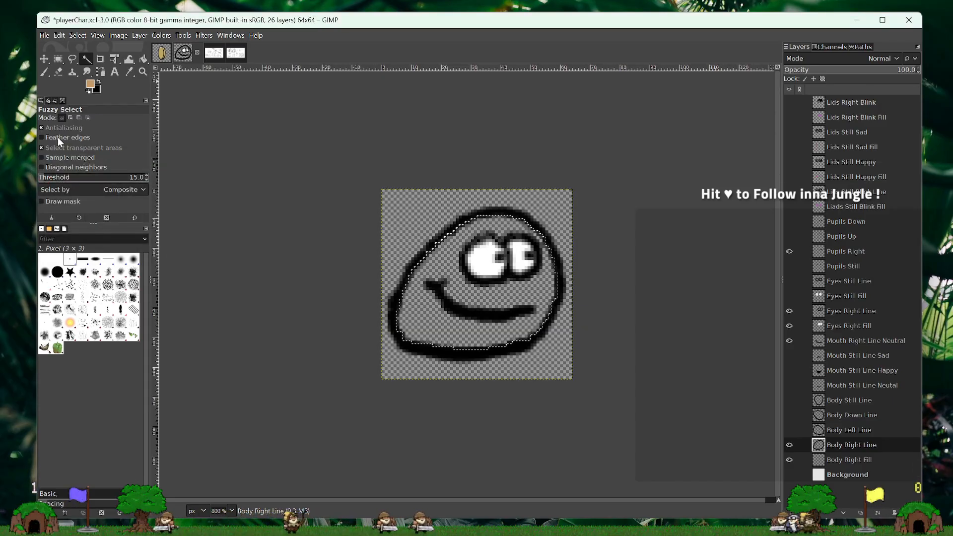
- Undo a trial tan Bucket Fill on Body Right Line, and fill the body selection on Body Right Fill instead
left_click(144, 59)
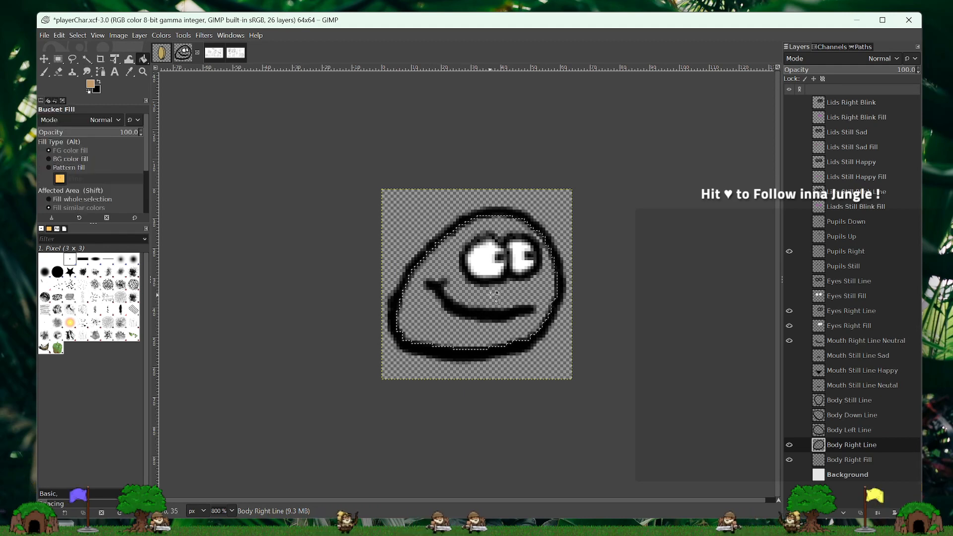
left_click(568, 283)
key("ctrl+shift+a")
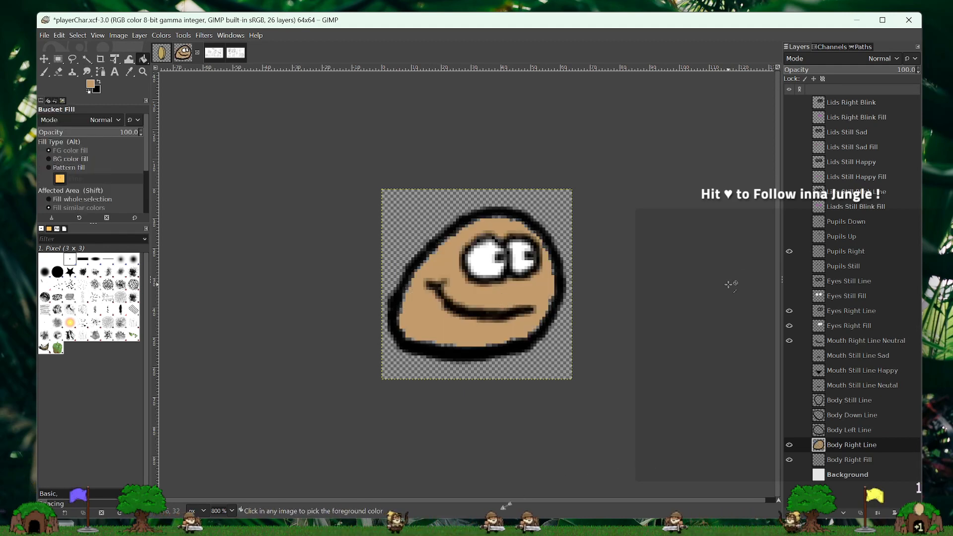
key("ctrl+z")
key("ctrl+z")
left_click(864, 458)
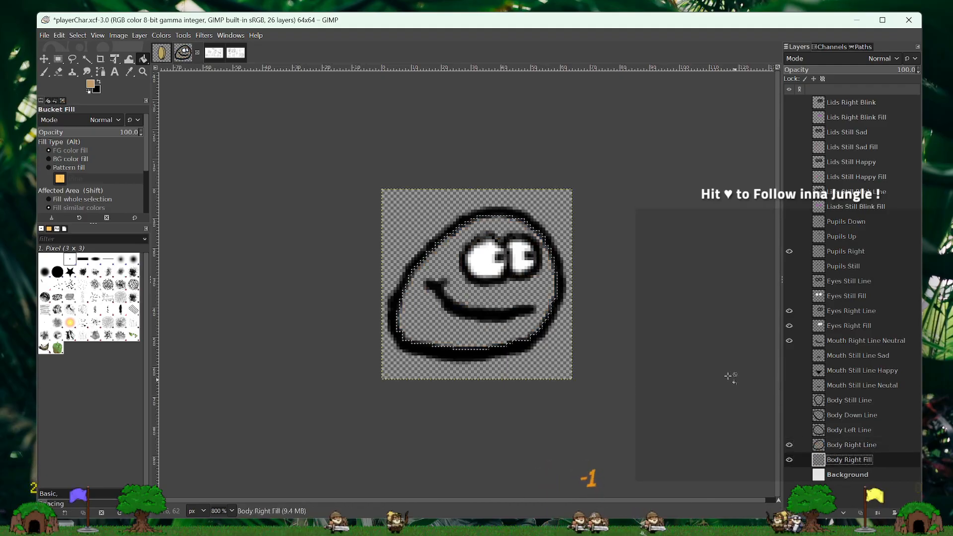
left_click(461, 290)
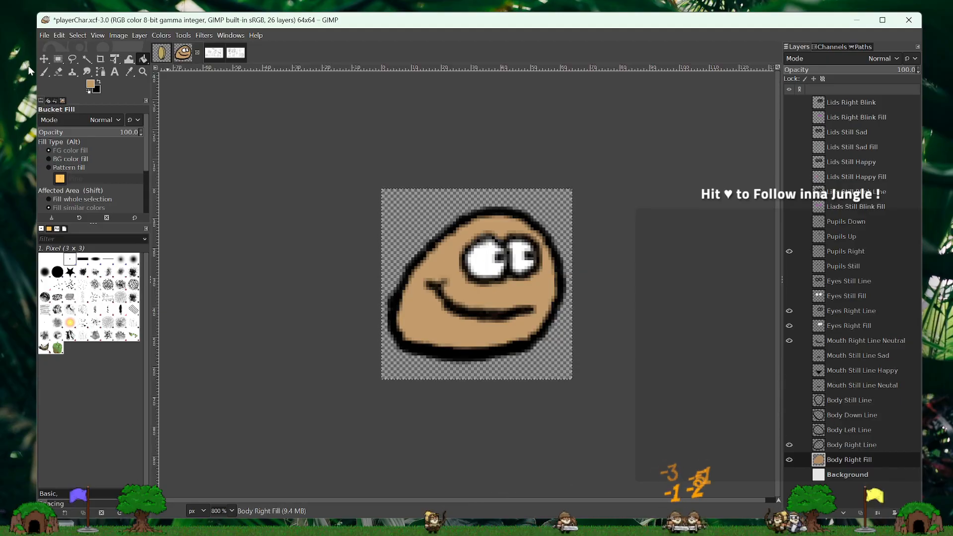
- Set the Paintbrush size to 3, and preview Lids Right Blink and Lids Right Blink Fill over the tan body
left_click(42, 73)
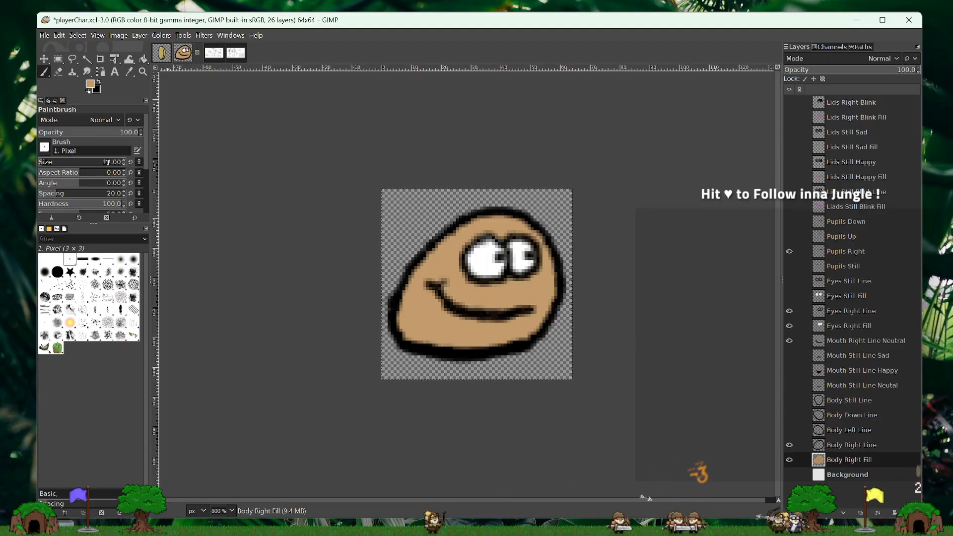
left_click_drag(59, 162, 110, 162)
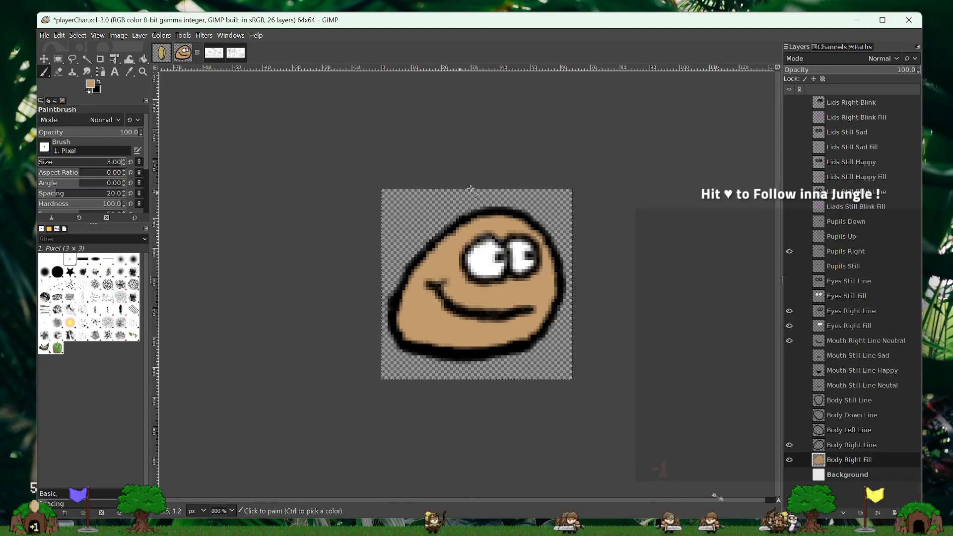
left_click(789, 118)
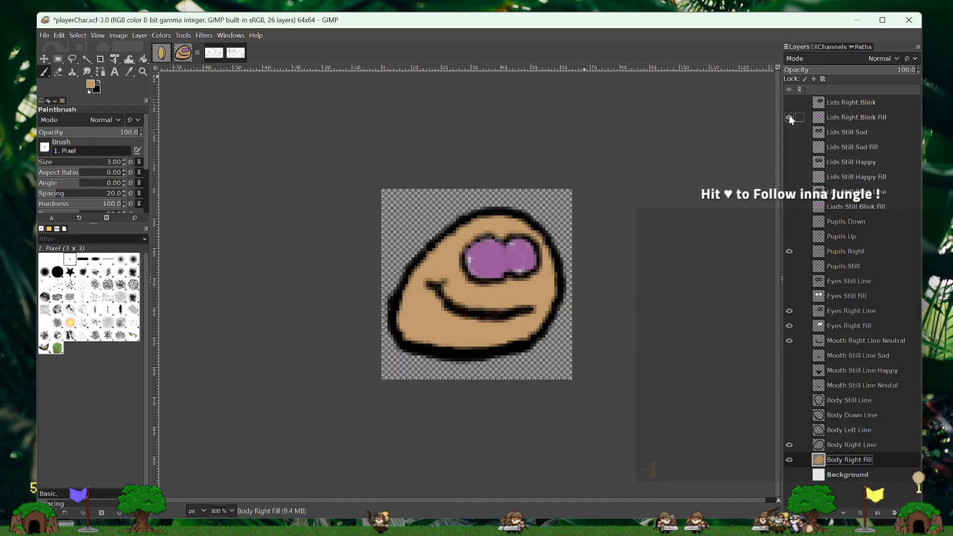
left_click(790, 102)
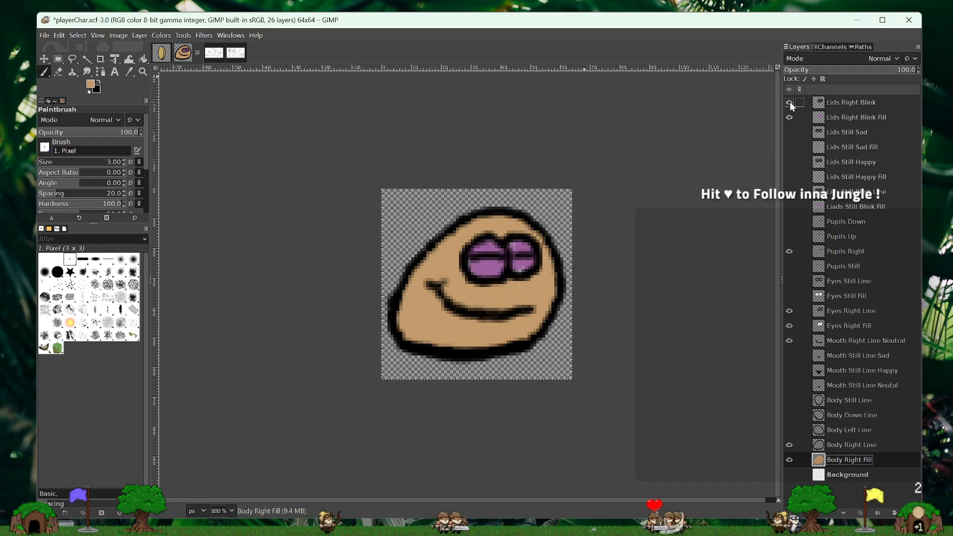
left_click(790, 103)
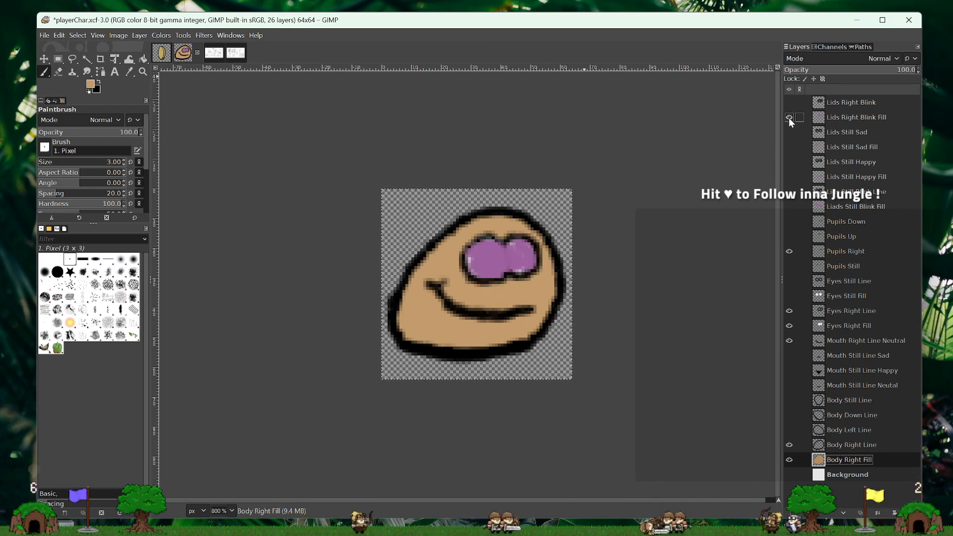
left_click(789, 117)
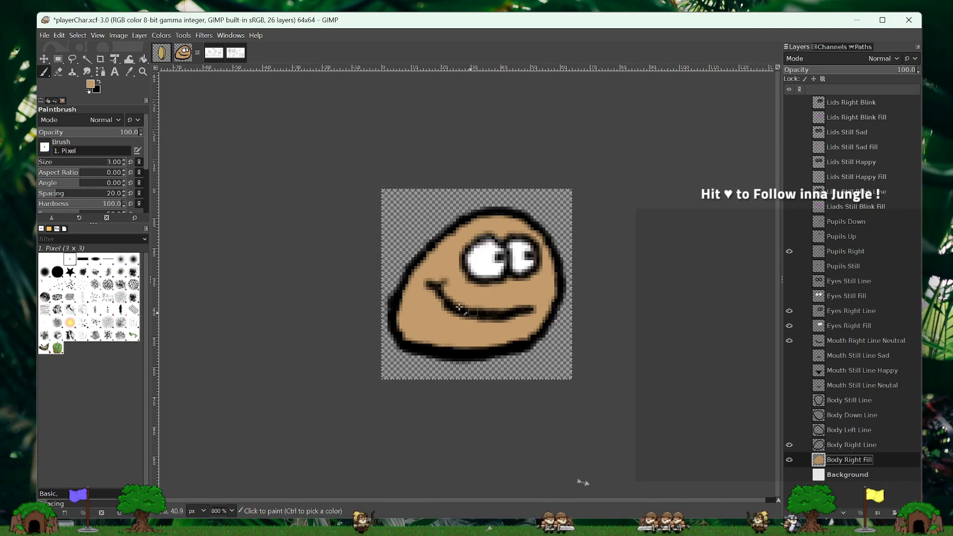
- Set the foreground colour to a yellow-green, c1c36d
left_click(91, 87)
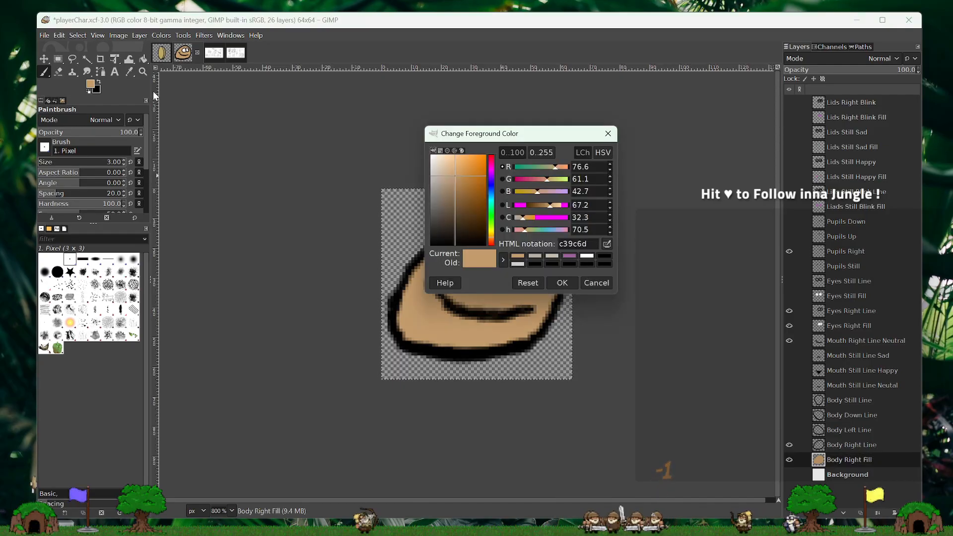
left_click(491, 232)
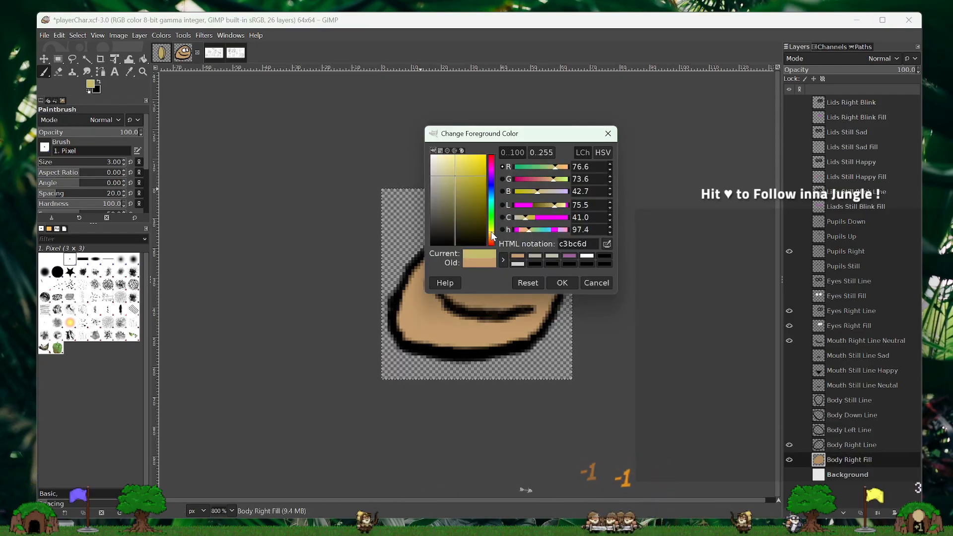
left_click(562, 282)
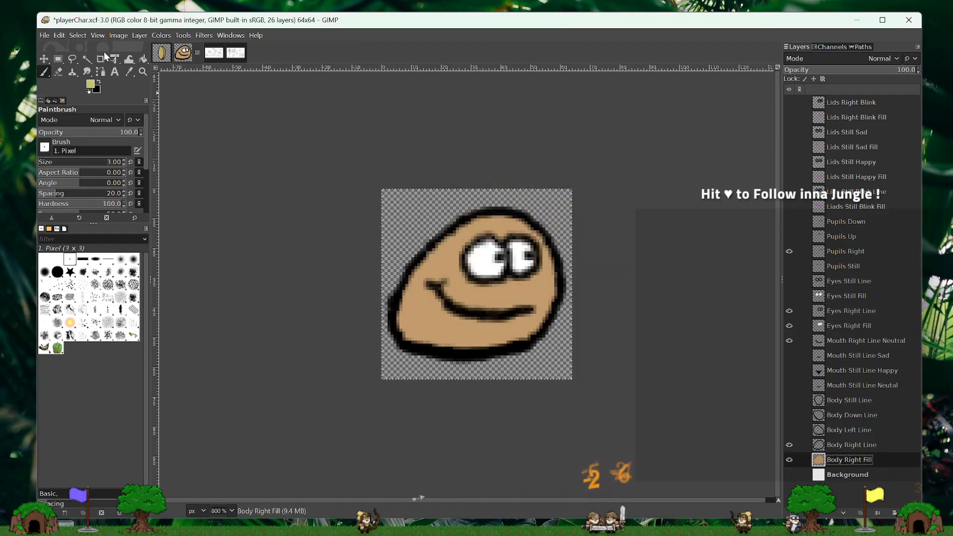
- Fill the body selection on Body Right Fill with the yellow-green, and show Lids Right Blink Fill and Lids Right Blink
left_click(143, 59)
left_click(447, 318)
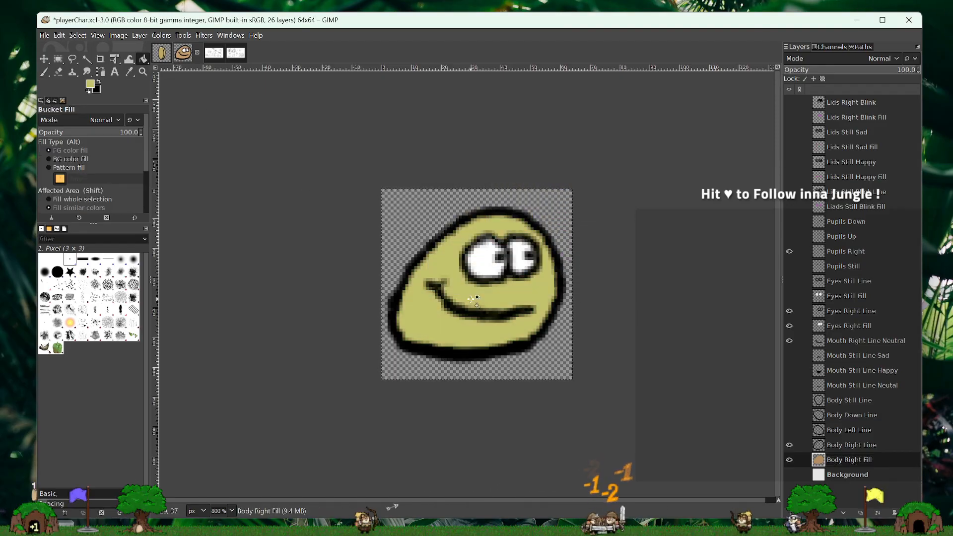
left_click(790, 118)
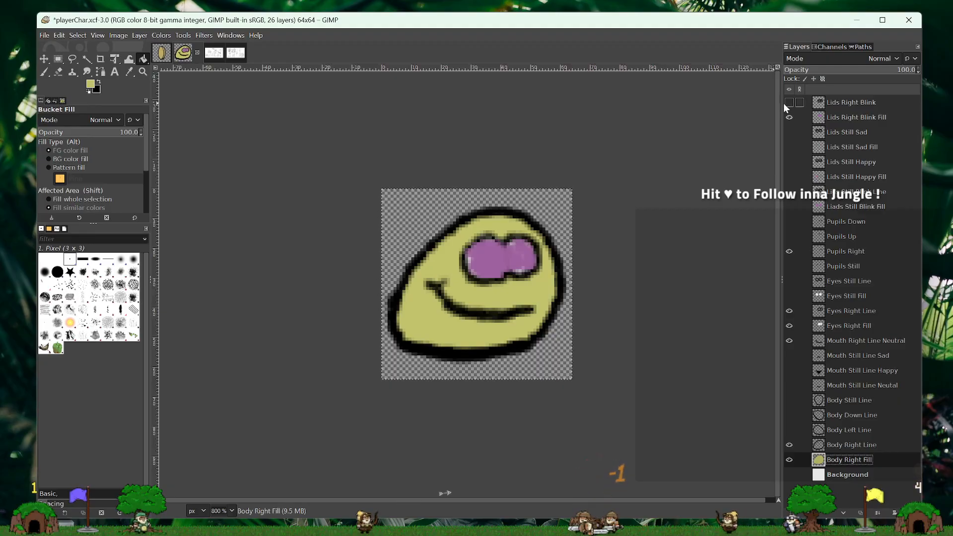
left_click(789, 102)
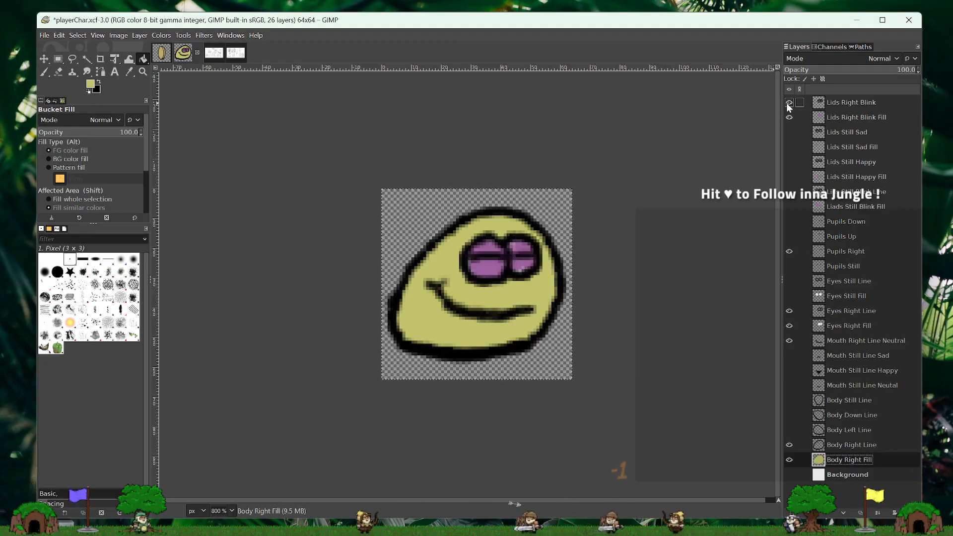
- Set the foreground to grey-brown 8b7b75, refill the body on Body Right Fill, and preview it against the white Background layer
left_click(91, 85)
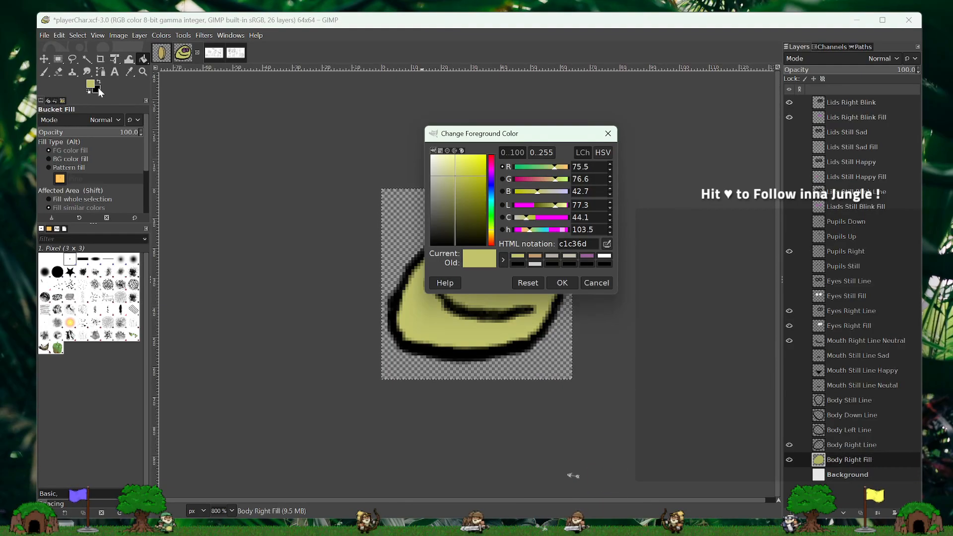
left_click(491, 241)
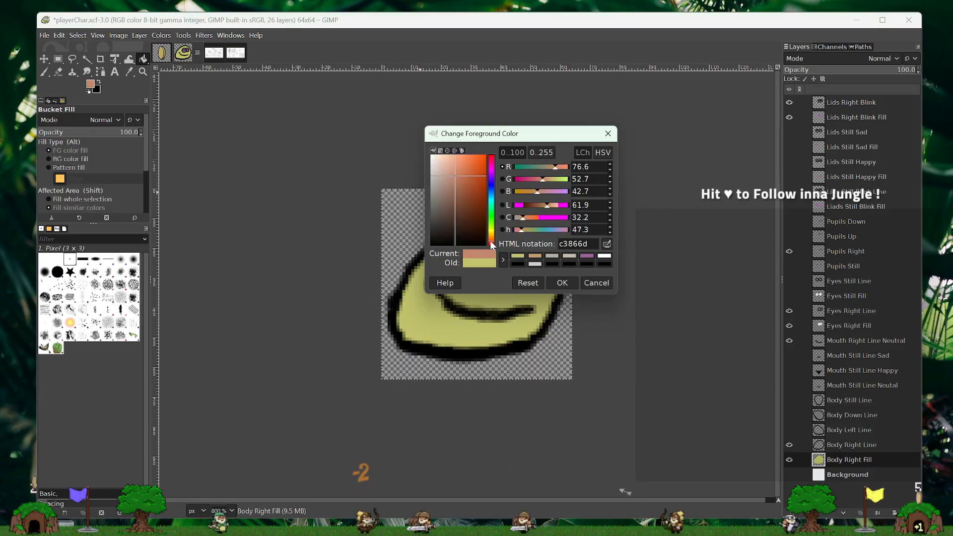
left_click(456, 190)
mouse_move(456, 188)
left_mouse_down()
mouse_move(445, 173)
mouse_move(439, 196)
left_mouse_up()
left_click(561, 282)
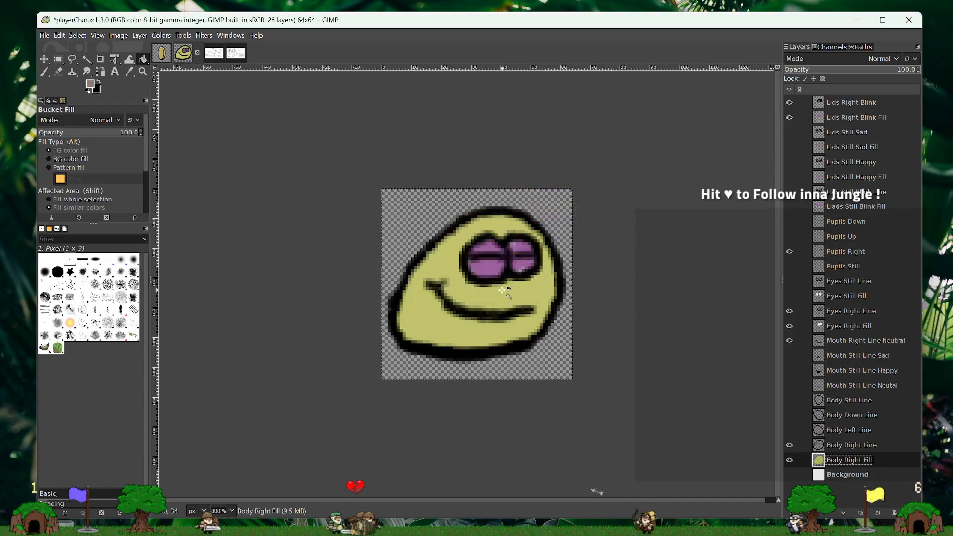
left_click(502, 290)
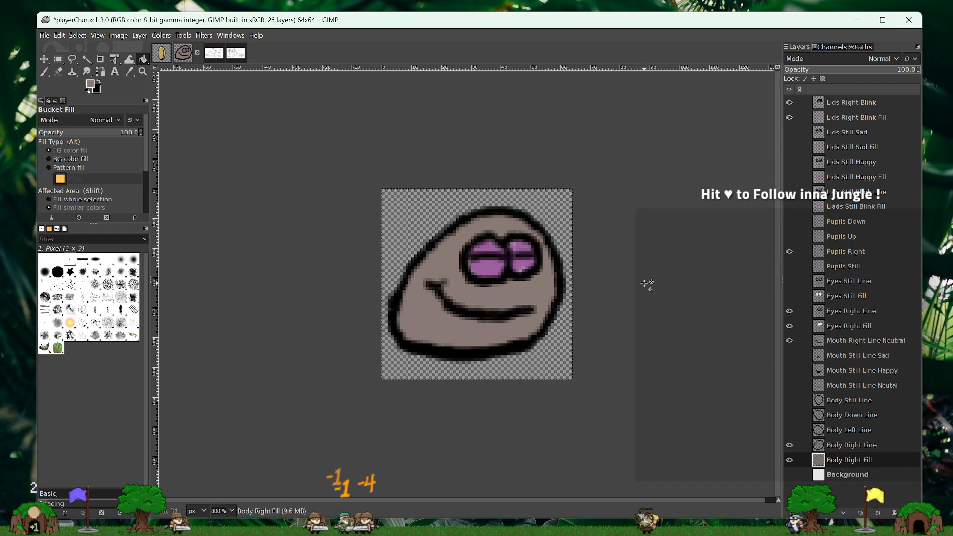
left_click(789, 476)
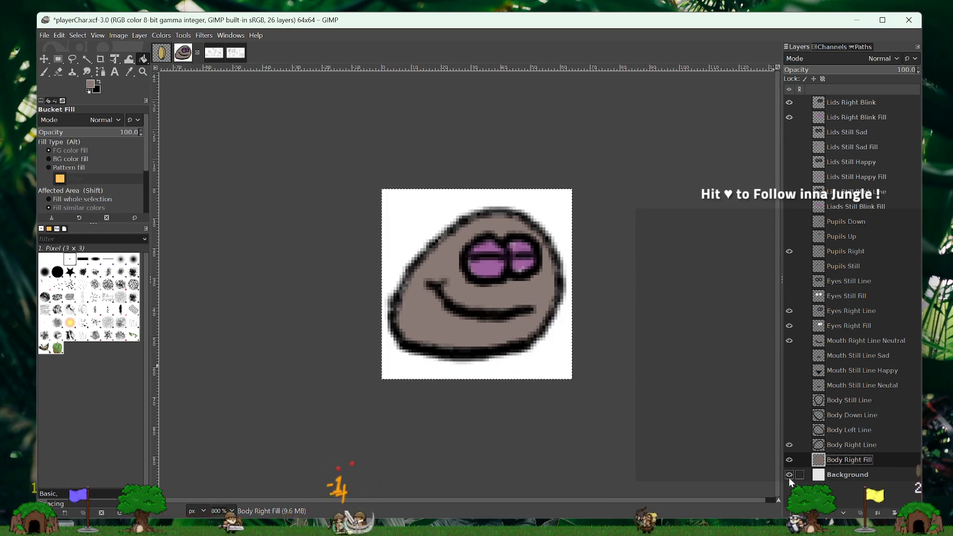
left_click(789, 478)
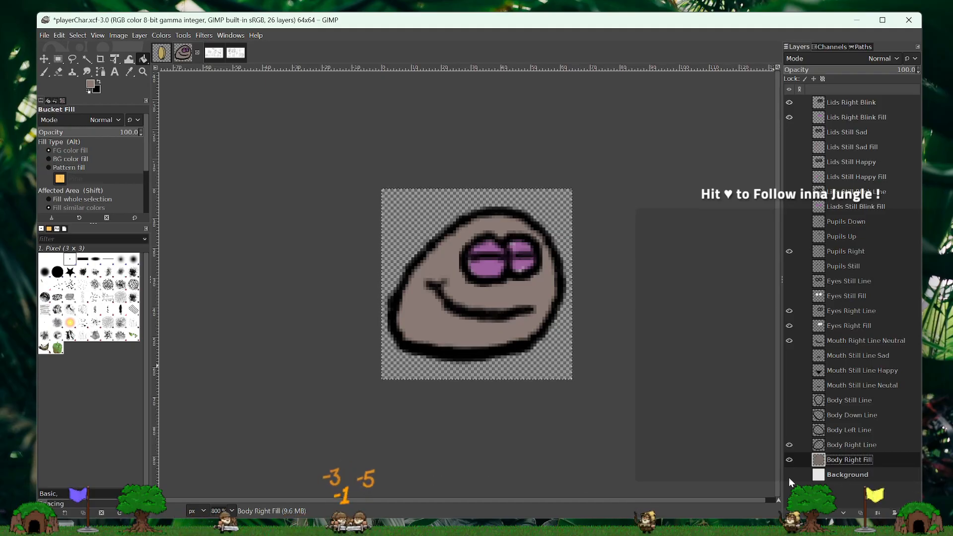
- Set the foreground colour to a warmer brown, 7d6454, and refill the body on Body Right Fill
left_click(90, 84)
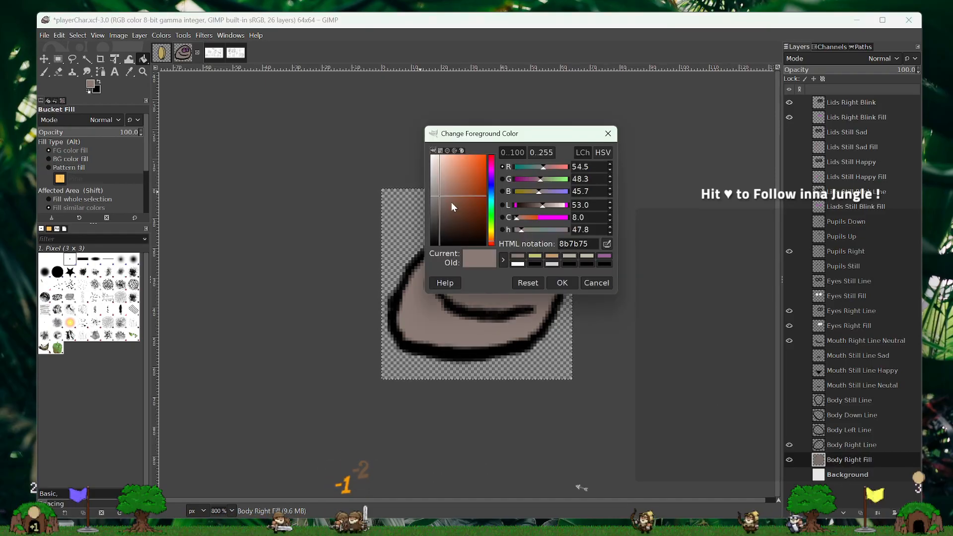
left_click_drag(472, 195, 443, 189)
left_click_drag(492, 242, 493, 243)
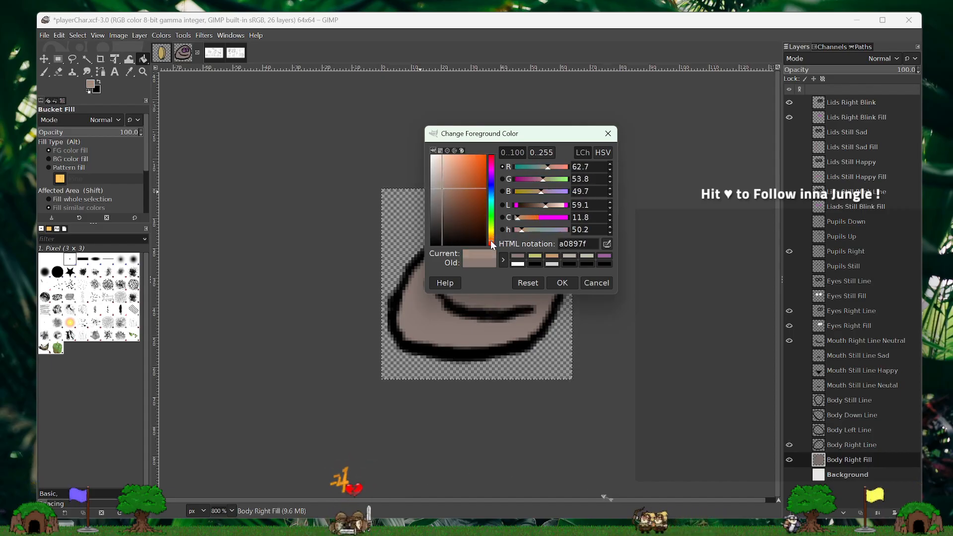
mouse_move(462, 200)
left_mouse_down()
mouse_move(446, 192)
mouse_move(449, 201)
left_mouse_up()
left_click(562, 282)
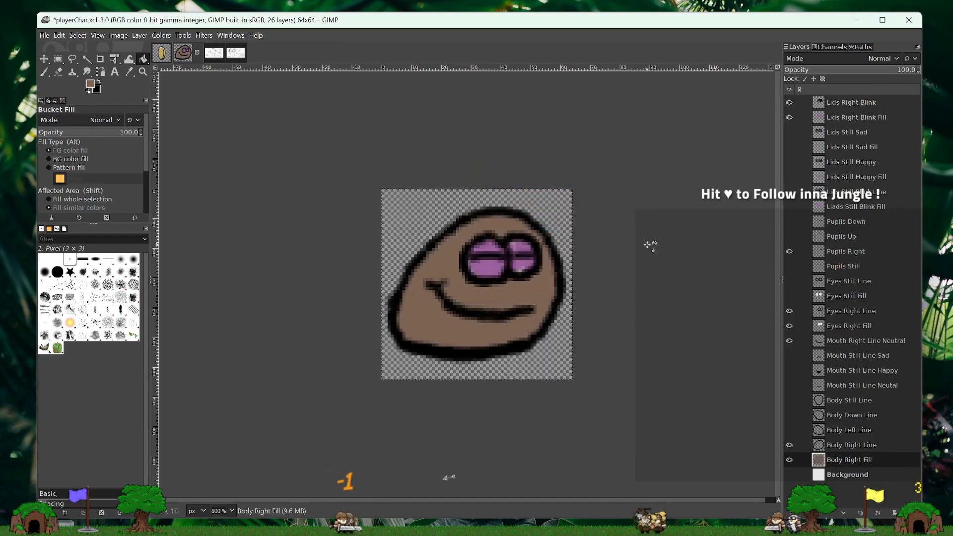
- Set the foreground colour to brown 866e55 and refill the body on Body Right Fill
left_click(95, 85)
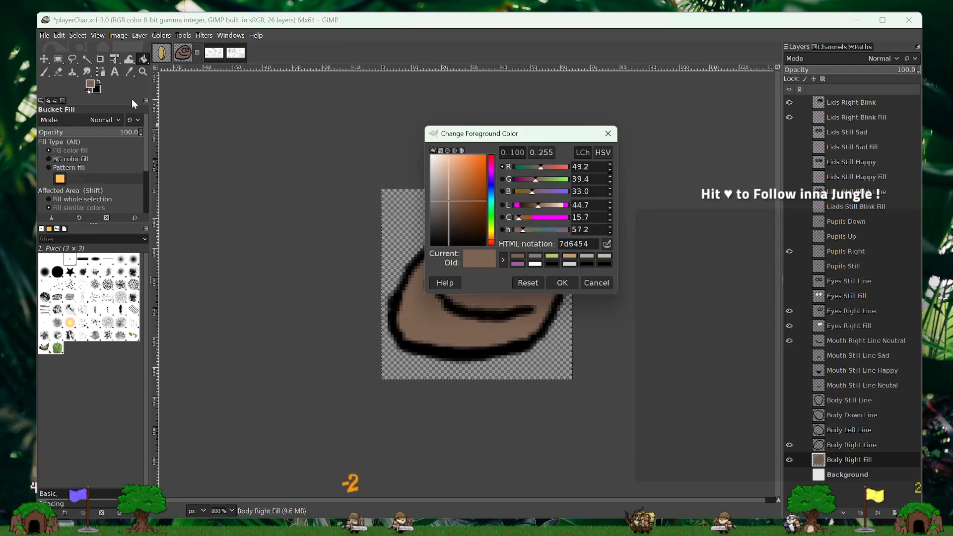
left_click(492, 242)
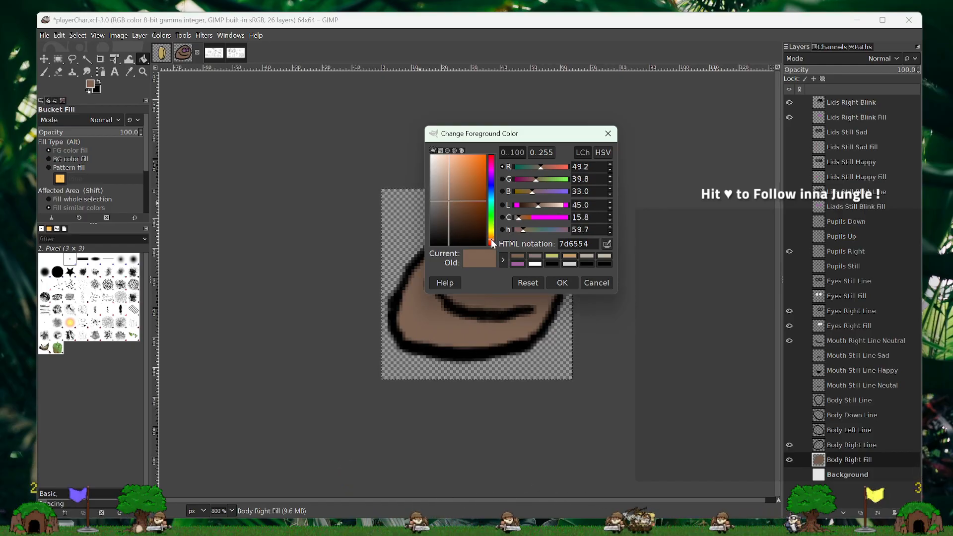
left_click(447, 206)
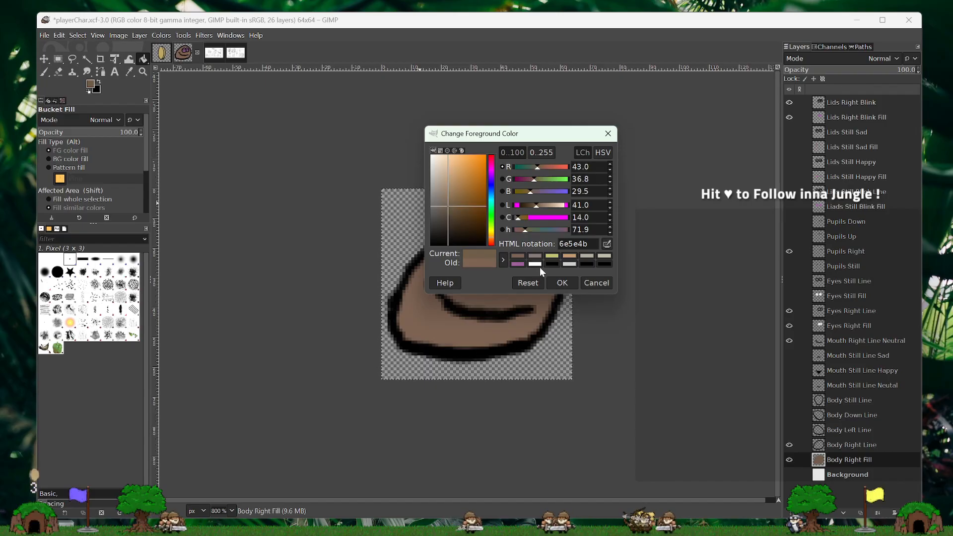
left_click(450, 198)
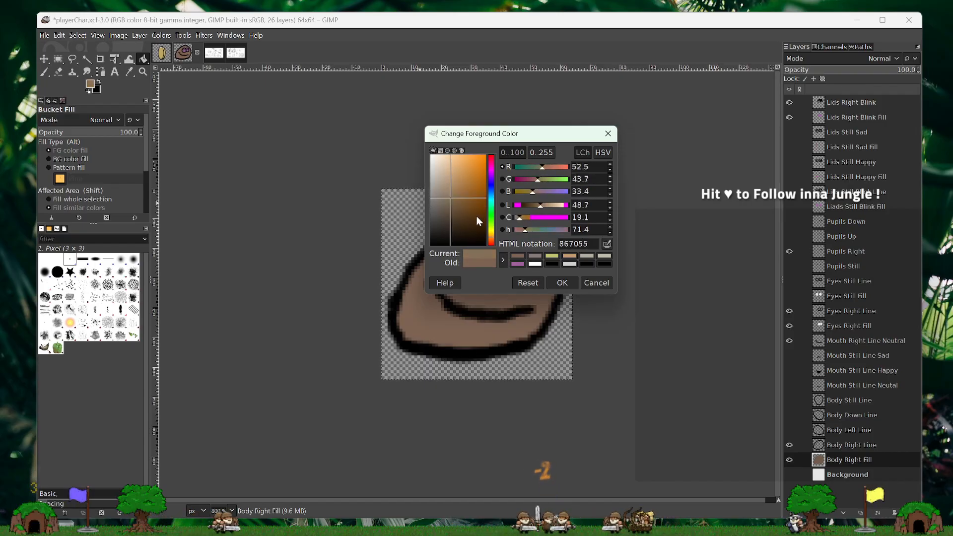
left_click(491, 243)
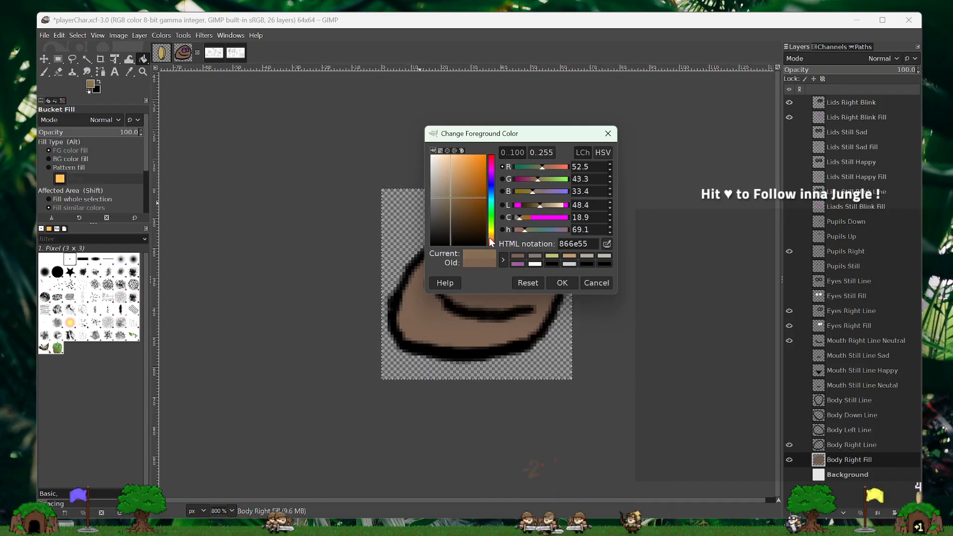
left_click(555, 283)
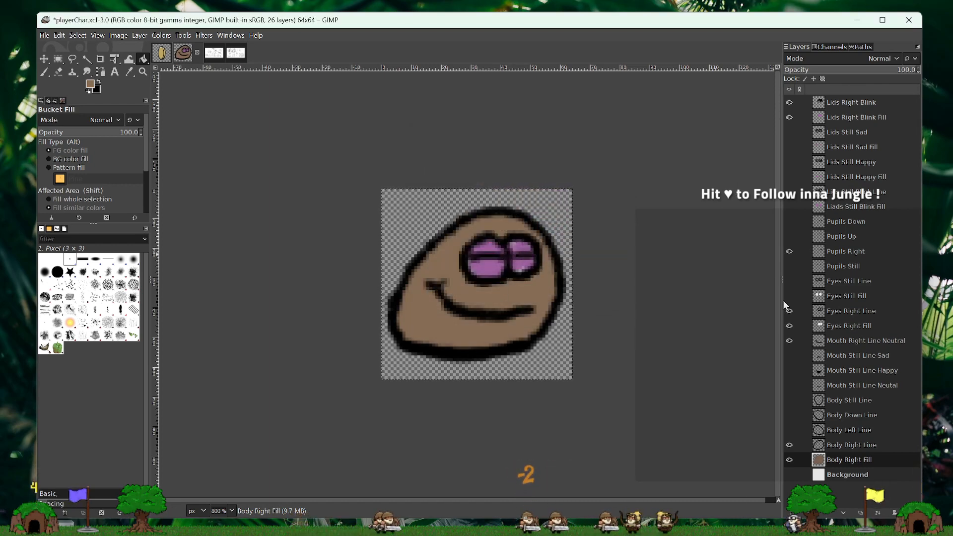
- Preview the brown body with the white Background layer shown and hidden, and hide Body Right Fill
left_click(791, 475)
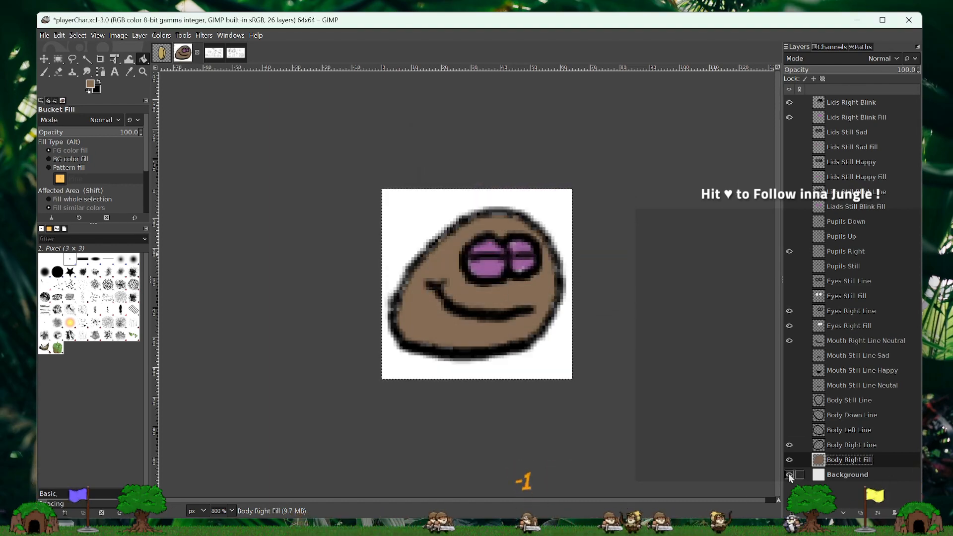
left_click(789, 474)
left_click(789, 475)
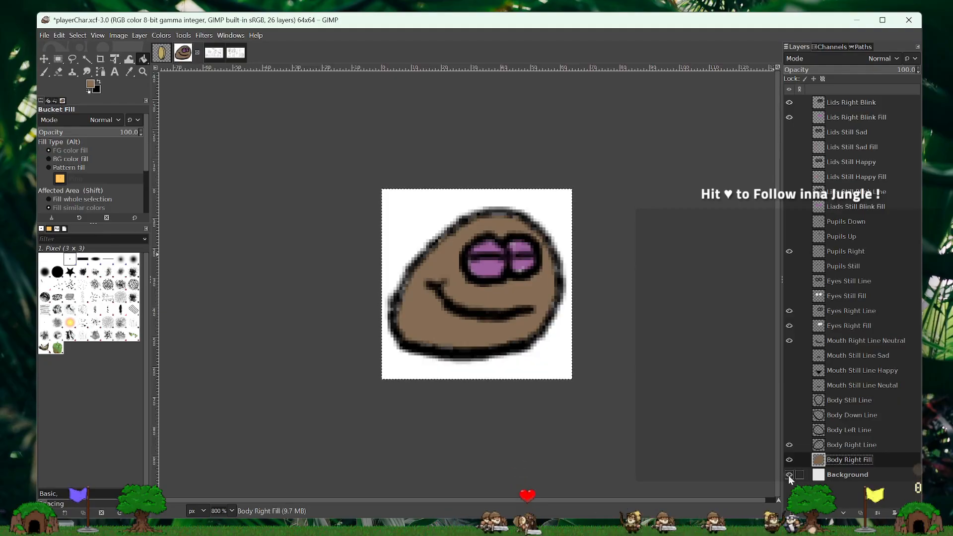
left_click(788, 475)
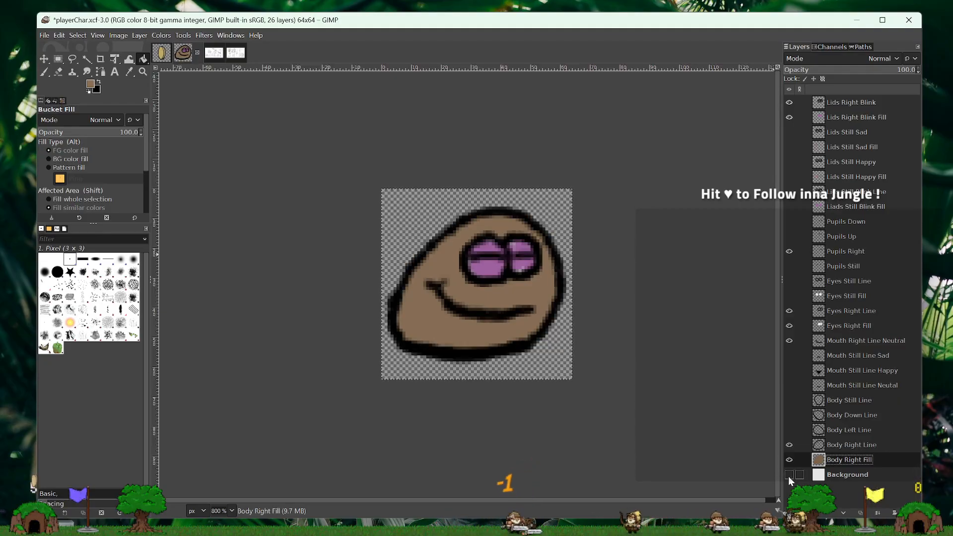
left_click(790, 461)
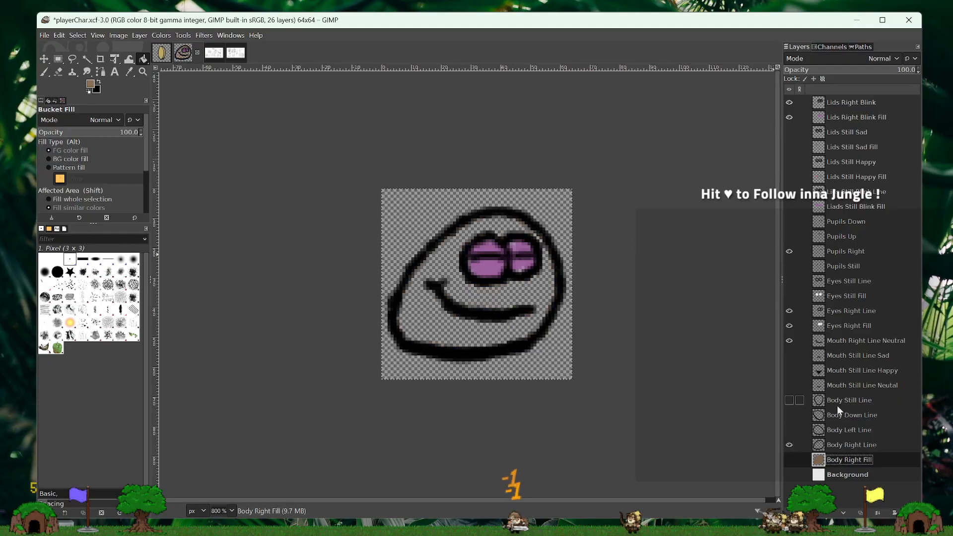
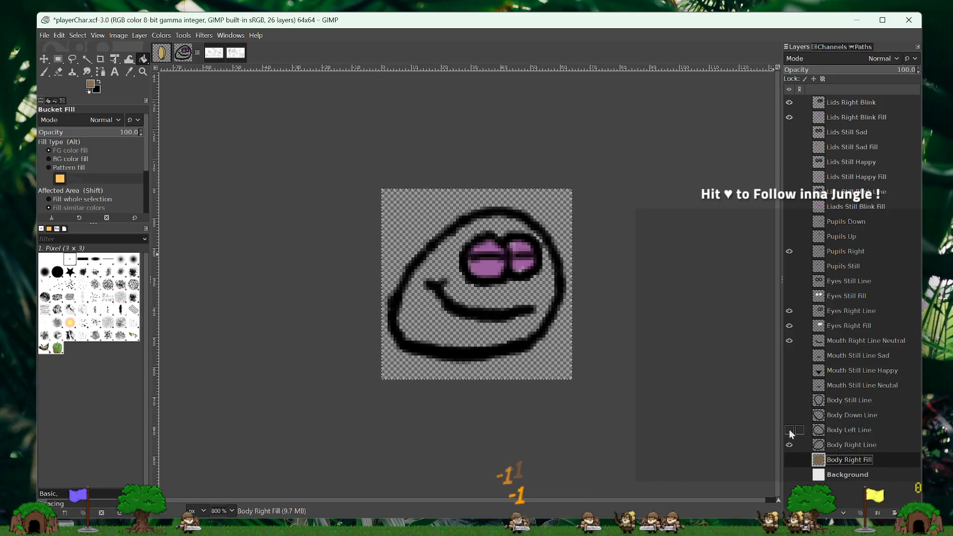
- Show the Body Down Line layer in place of Body Right Line and make it the active layer
left_click(855, 418)
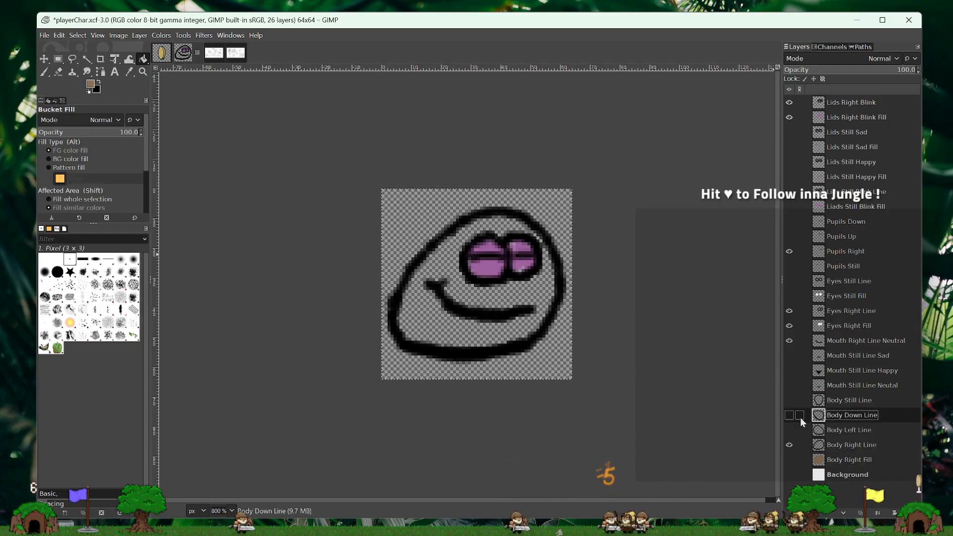
left_click(790, 415)
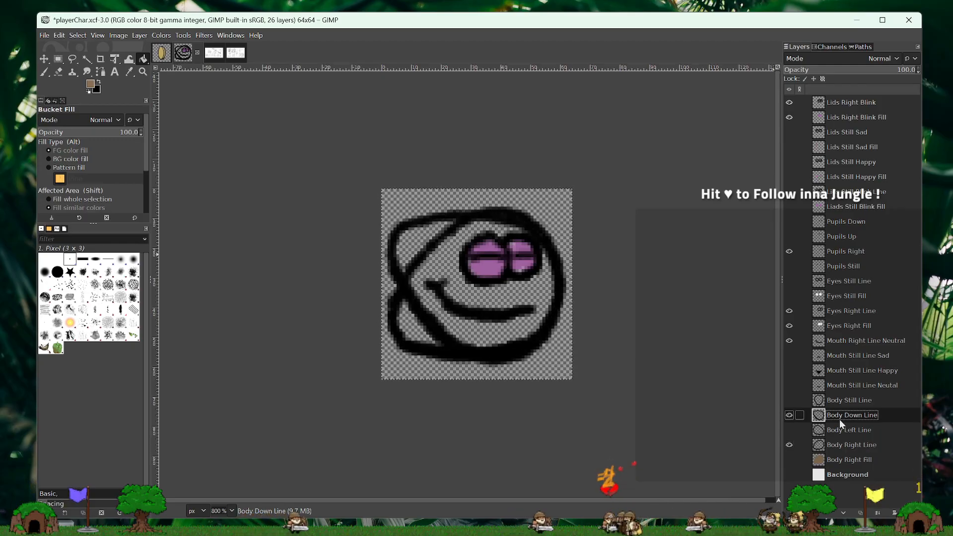
left_click(789, 445)
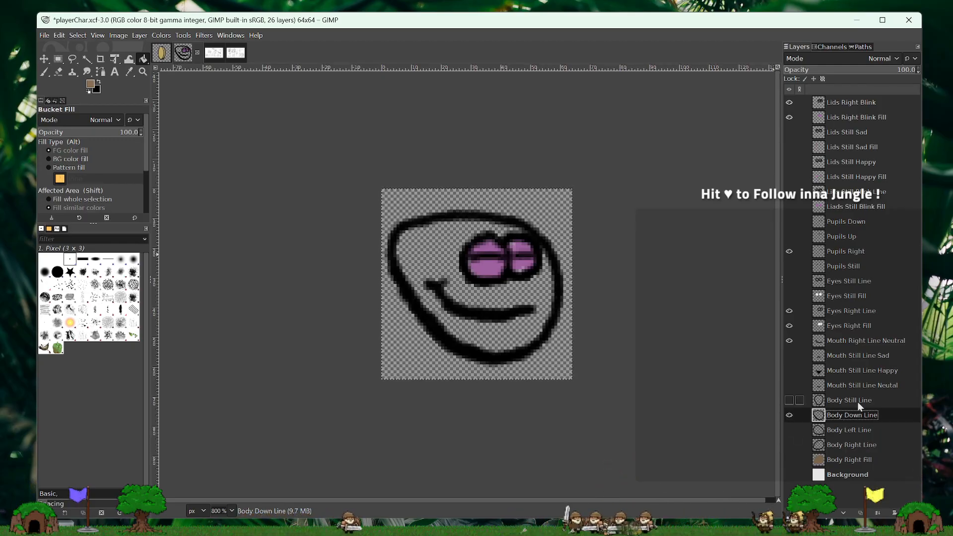
- Fuzzy-select the area inside the body outline on Body Down Line and grow the selection
left_click(88, 61)
left_click(463, 267)
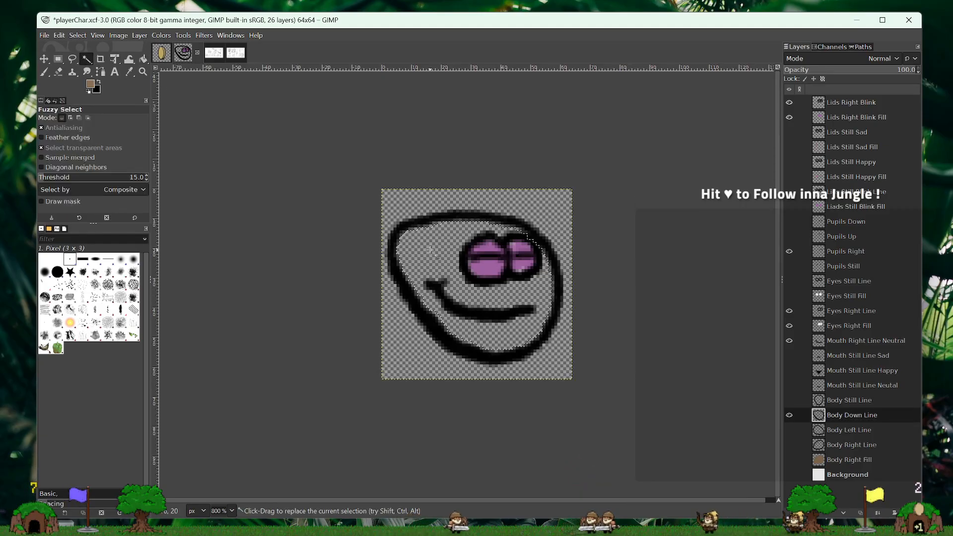
left_click(78, 38)
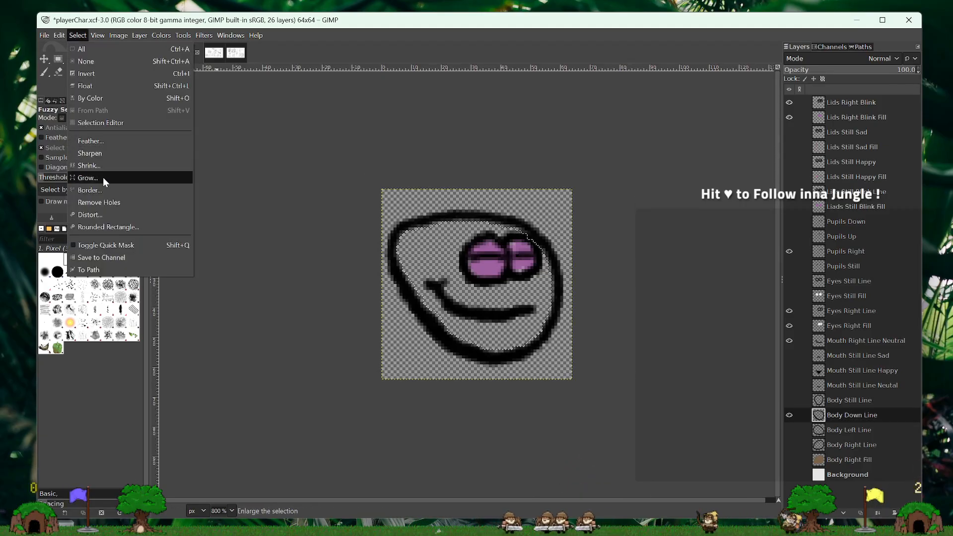
left_click(99, 177)
left_click(115, 212)
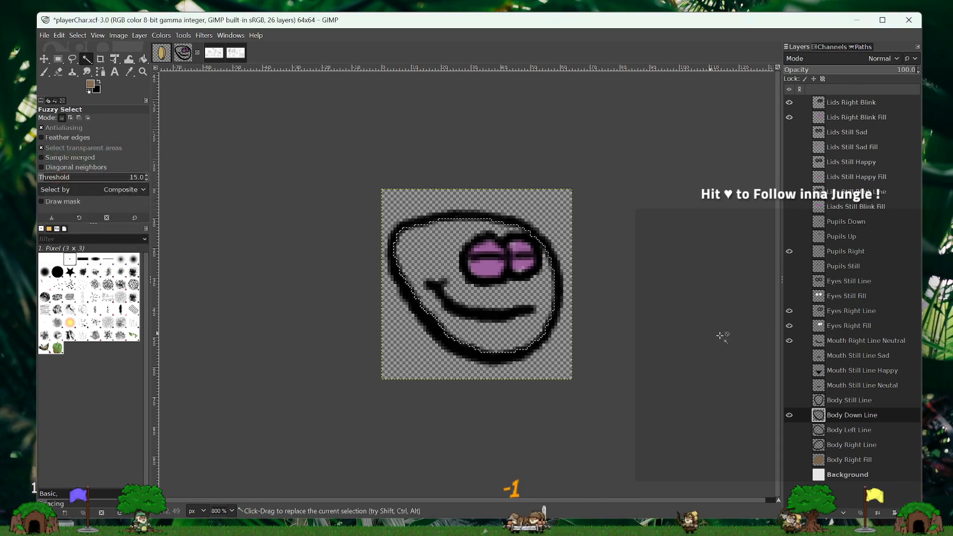
- Create a transparent 64x64 layer directly beneath Body Down Line and name it Body Down Fill
right_click(859, 412)
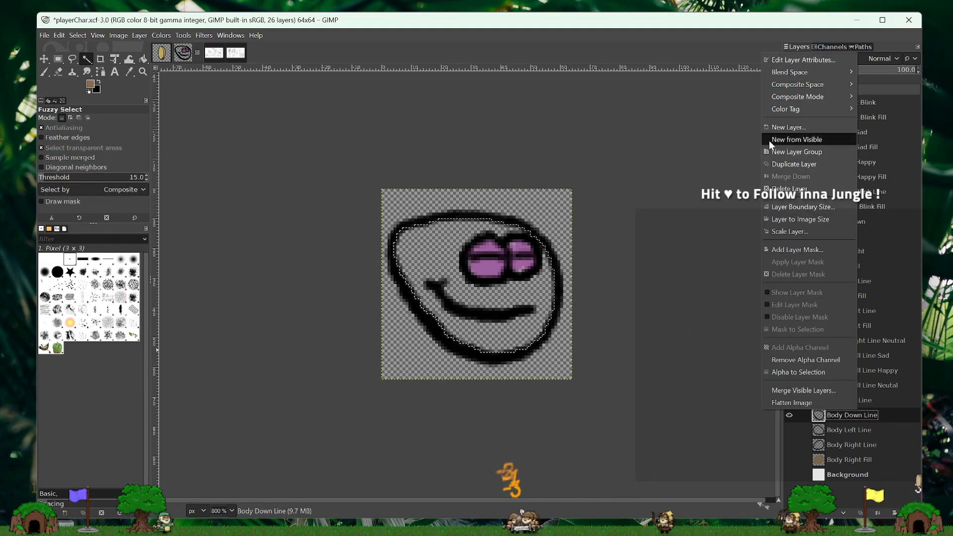
left_click(781, 127)
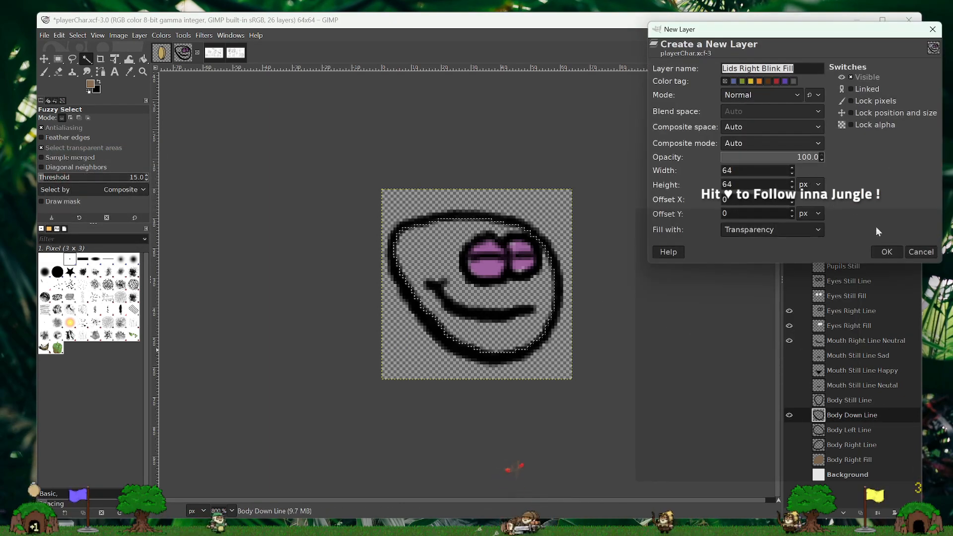
left_click(886, 251)
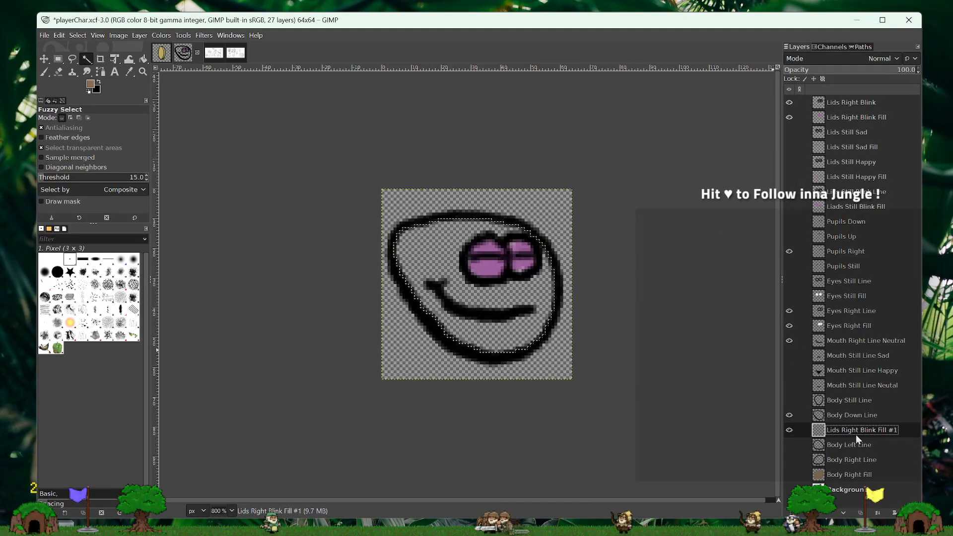
double_click(846, 430)
type("B")
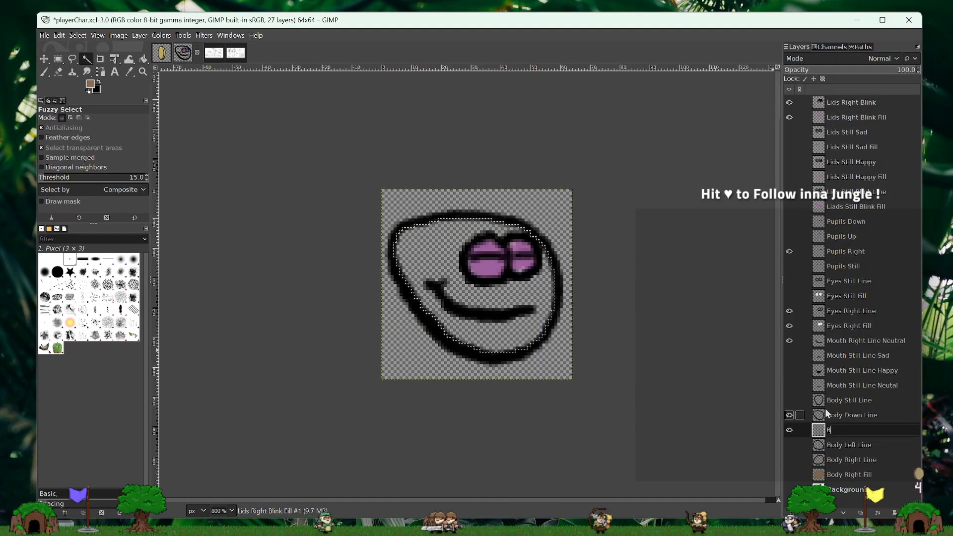
type("ody Down ")
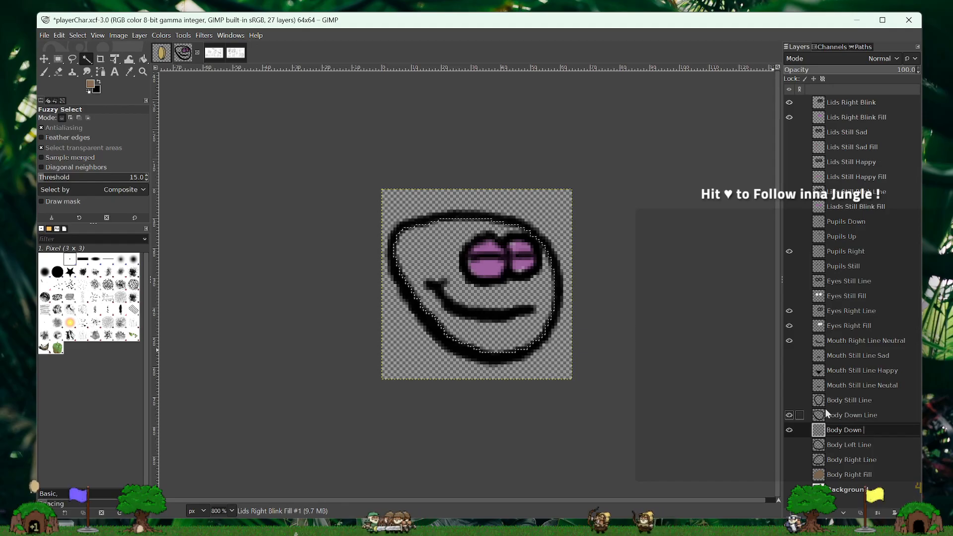
type("Fill")
key("Return")
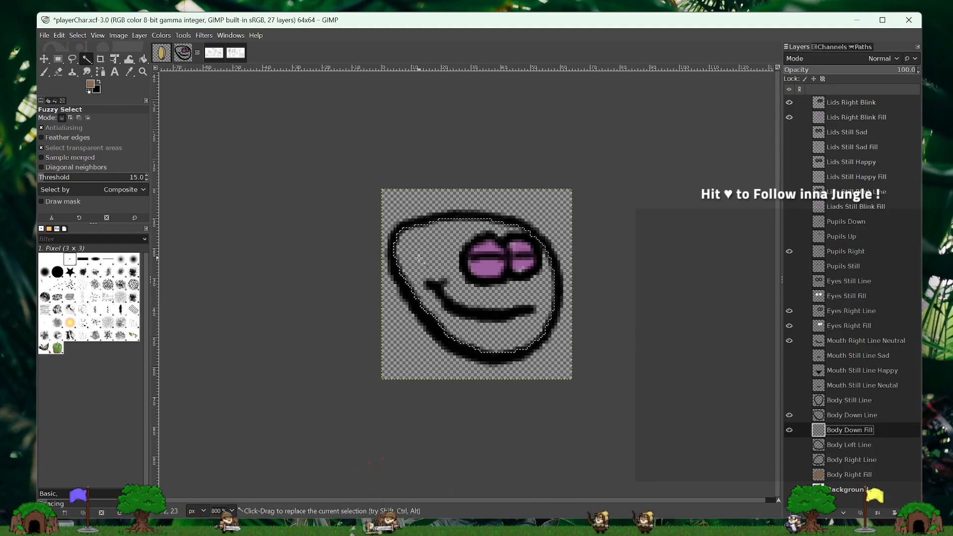
- Bucket-fill the selected body area with the brown foreground colour on Body Down Fill, and clear the selection
left_click(143, 59)
left_click(436, 261)
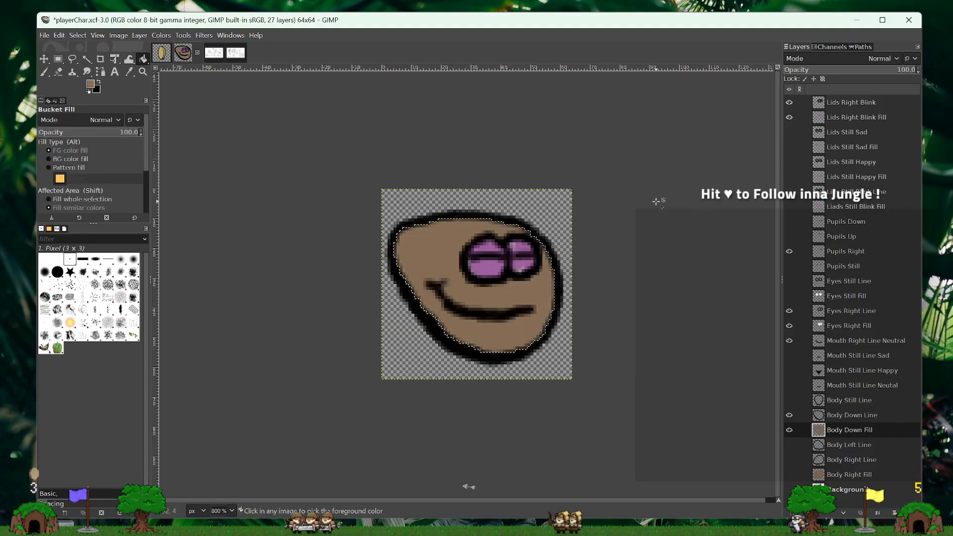
key("ctrl+shift+a")
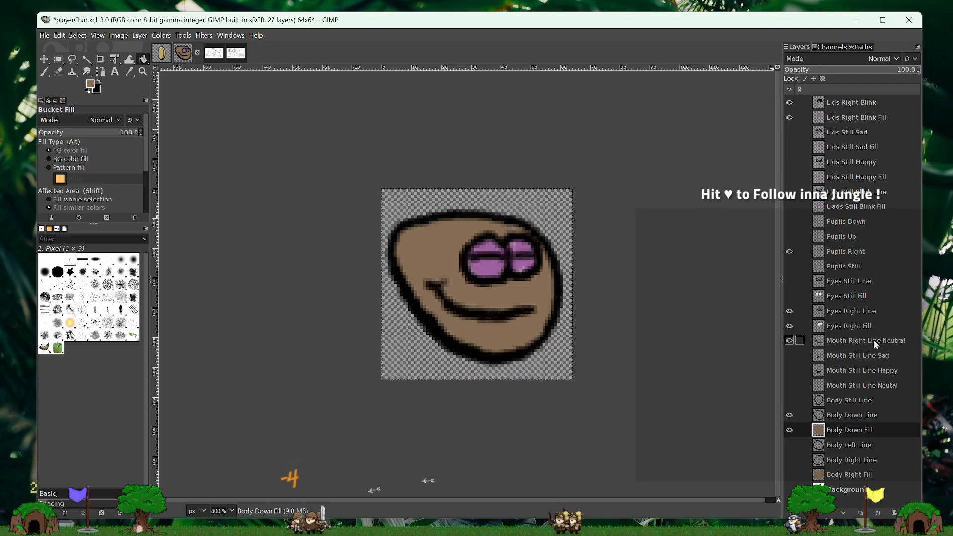
- Create a transparent 64x64 layer named Body Still Fill and place it directly beneath Body Still Line
left_click(865, 402)
right_click(866, 400)
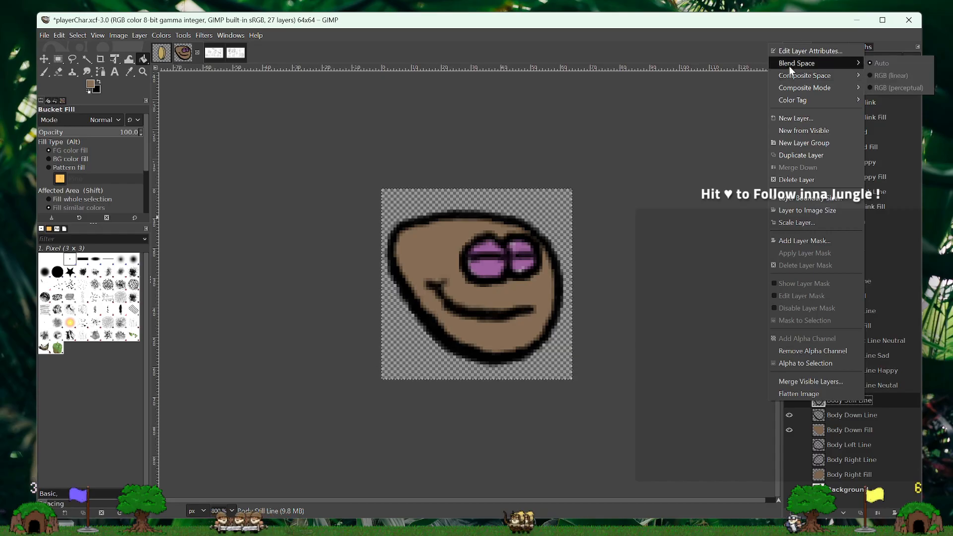
left_click(799, 118)
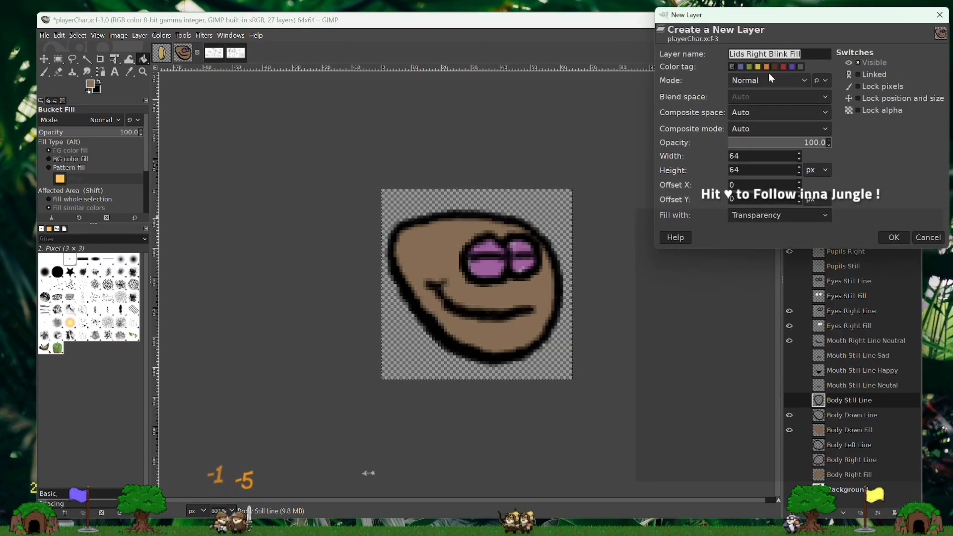
type("Body Still")
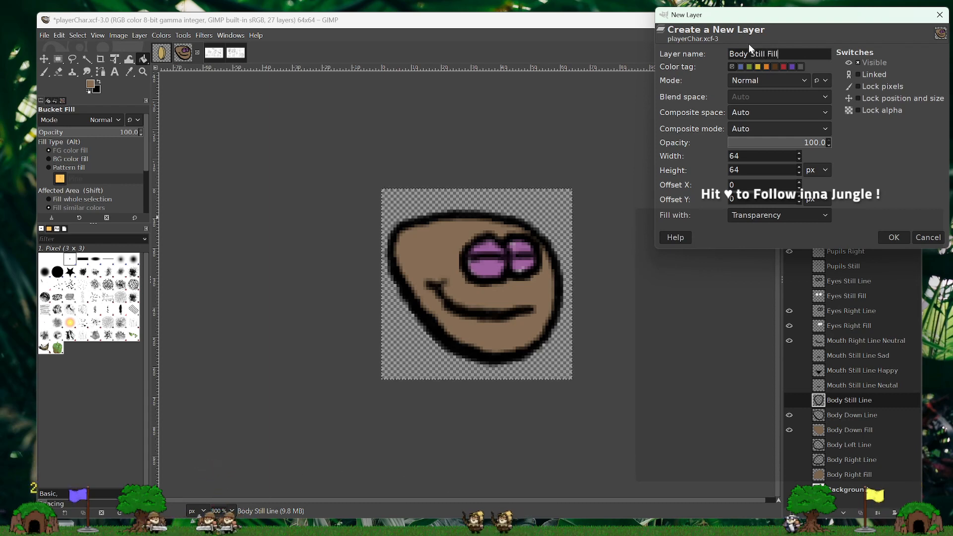
key("Return")
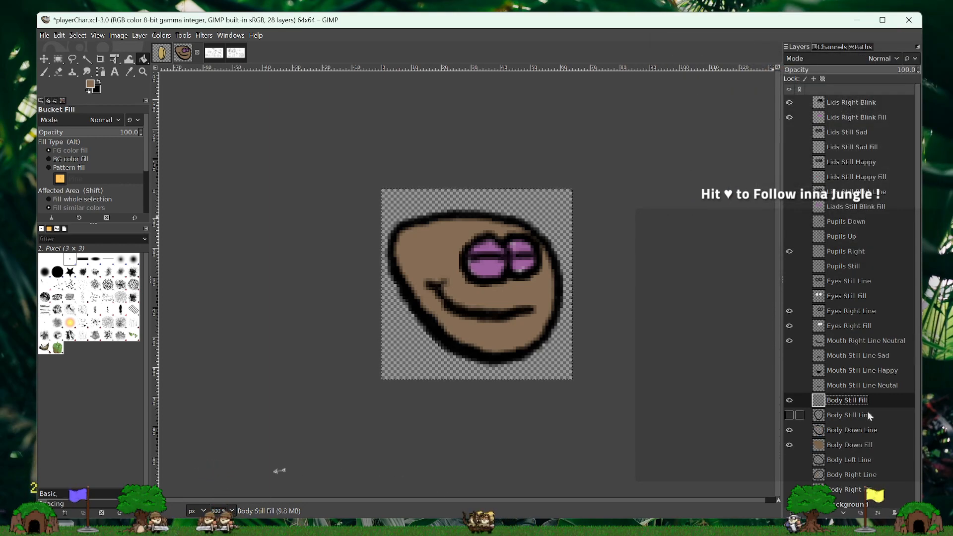
left_click_drag(878, 408, 879, 420)
- Hide the down body and right-facing face layers, and show Body Still Line with the still eyes, still pupils and neutral still mouth
left_click(788, 432)
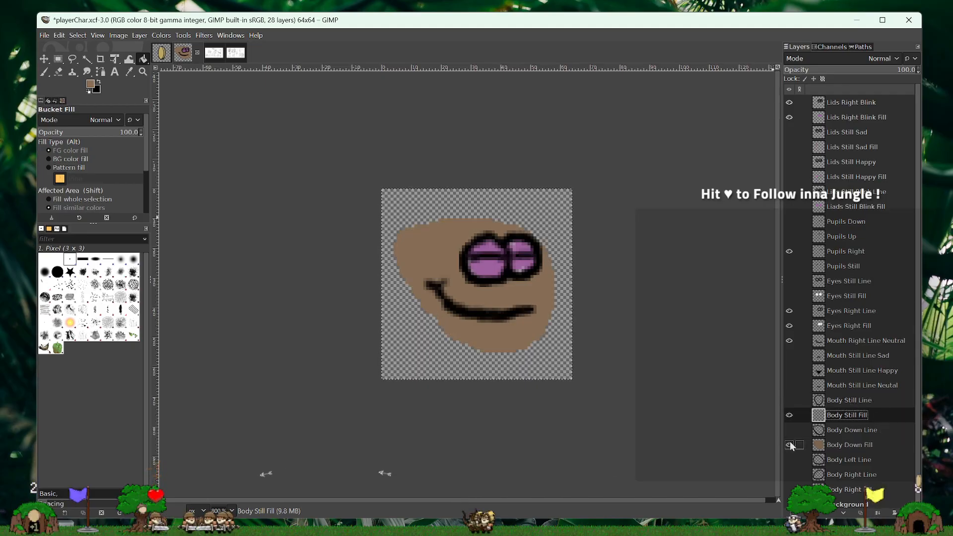
left_click(789, 445)
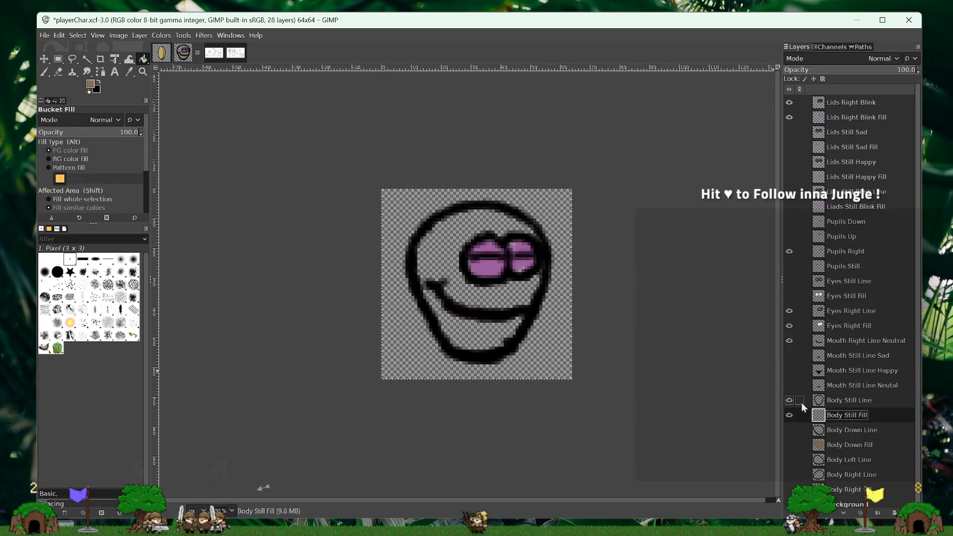
left_click(839, 311)
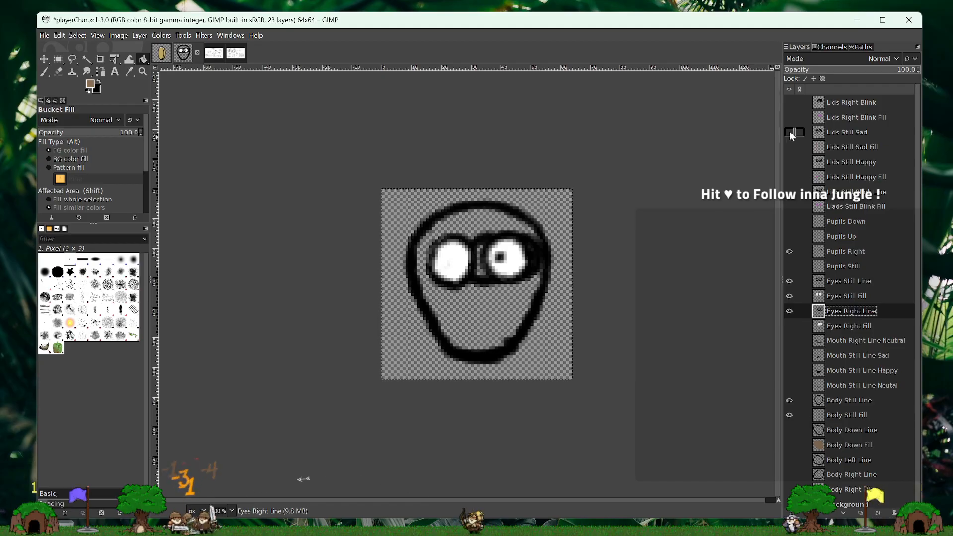
left_click(790, 311)
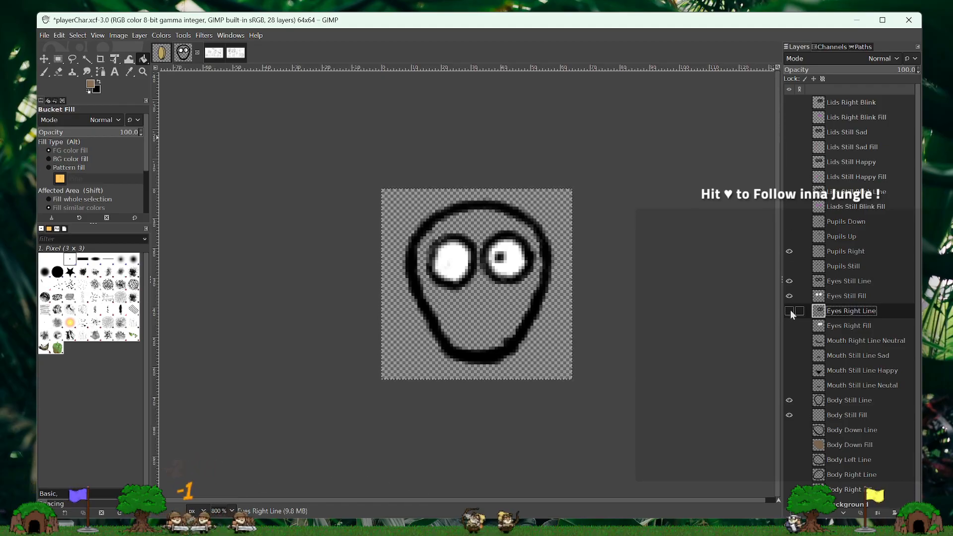
left_click(789, 266)
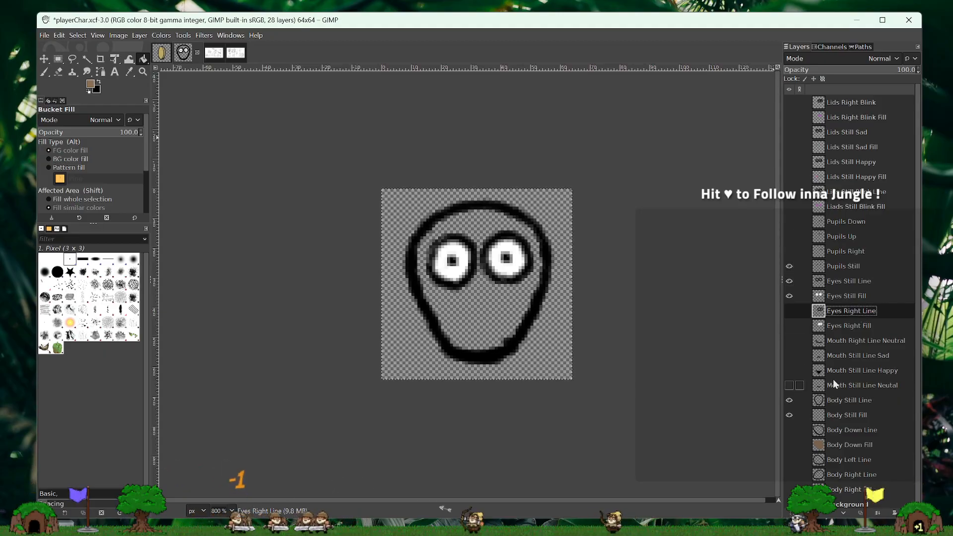
left_click(790, 356)
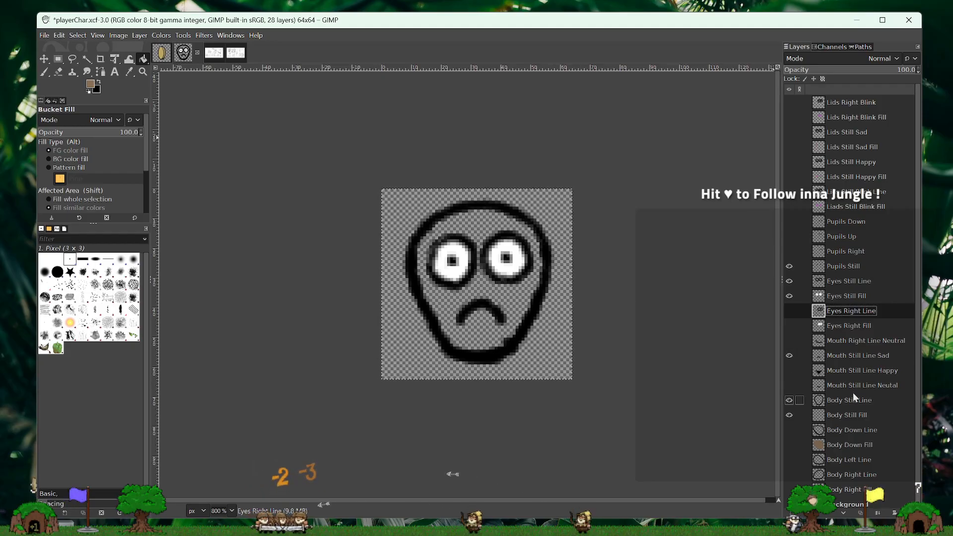
left_click(790, 387)
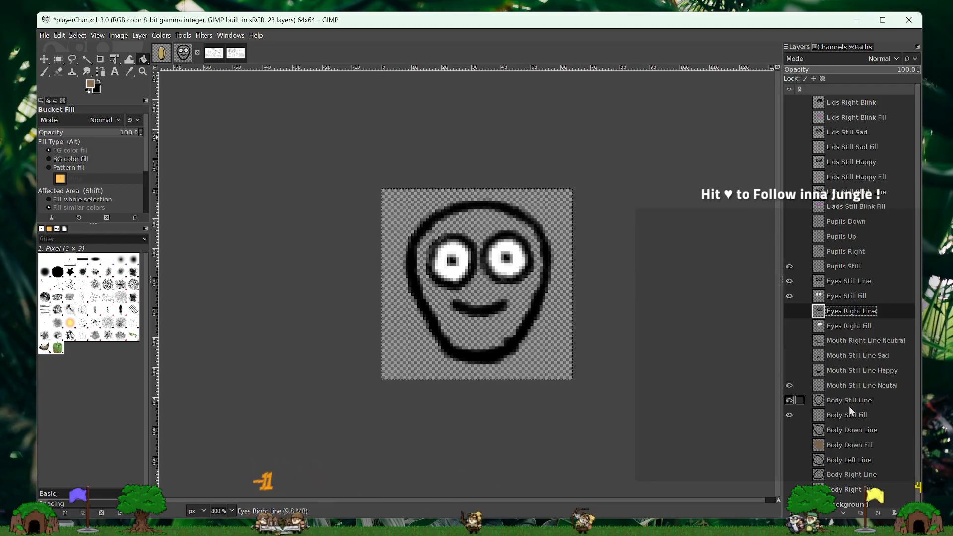
- Fuzzy-select the area inside the outline on Body Still Line and grow the selection by 1 px
left_click(849, 401)
left_click(87, 60)
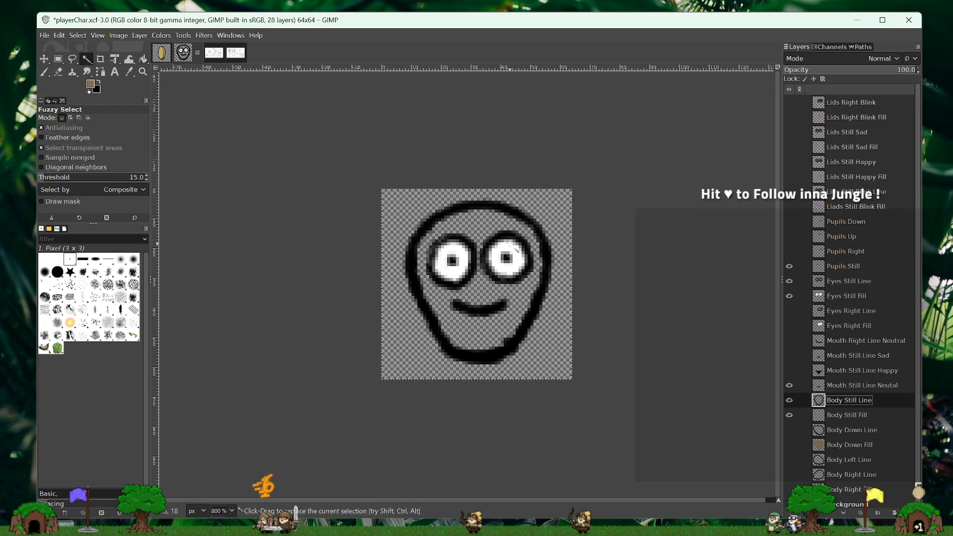
left_click(77, 35)
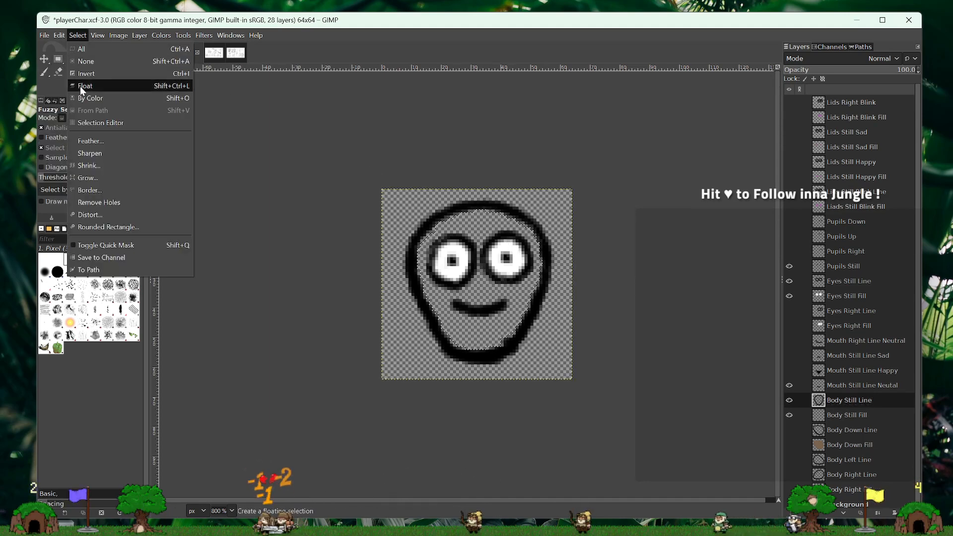
left_click(79, 178)
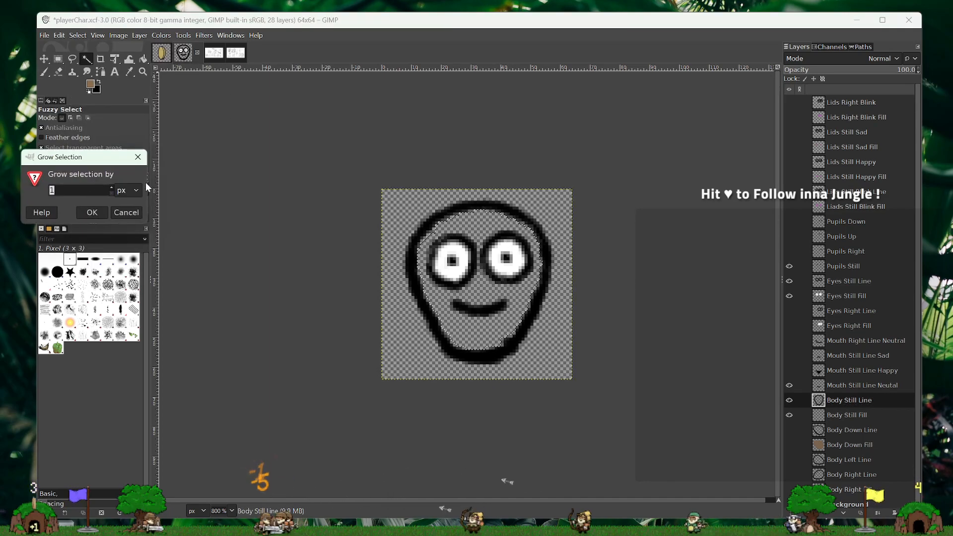
left_click(87, 214)
- Bucket-fill the selected area with the brown foreground colour on Body Still Fill, and clear the selection
left_click_drag(860, 401, 858, 420)
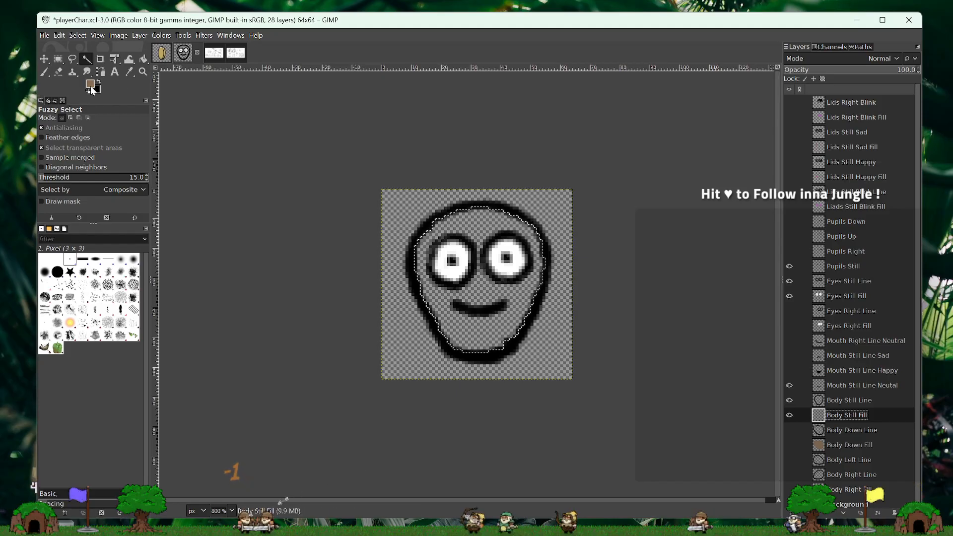
left_click(142, 60)
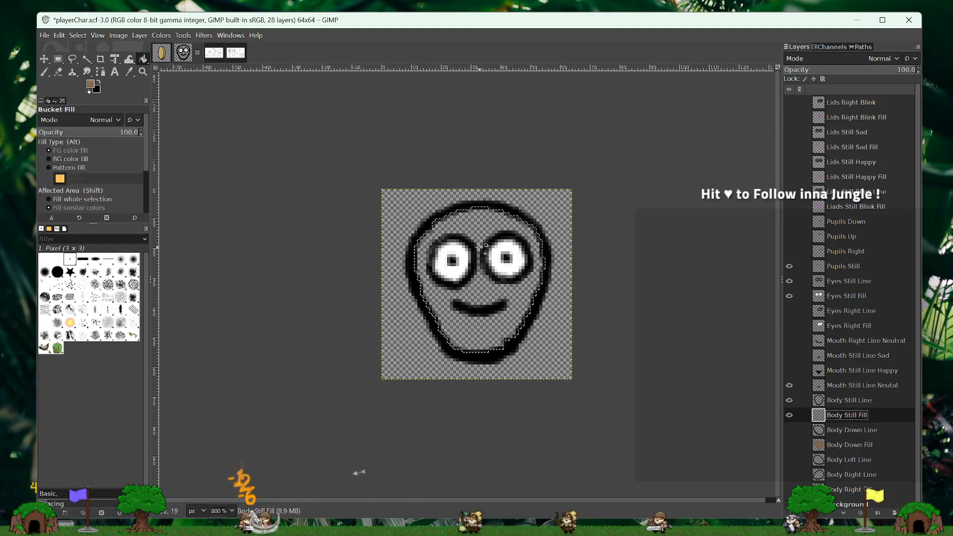
left_click(465, 221)
key("ctrl+shift+a")
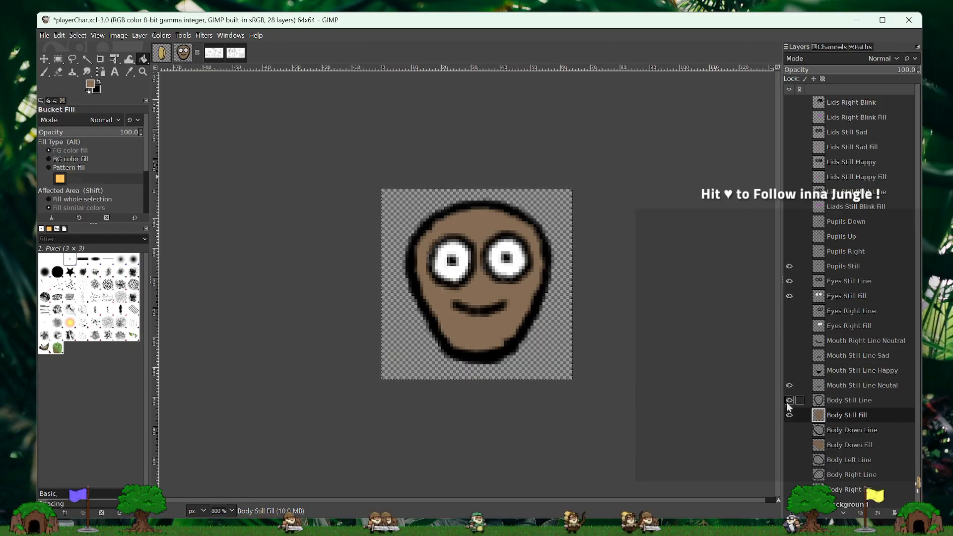
- Show the happy still lids with their fill, and replace the neutral still mouth with Mouth Still Line Happy
left_click(789, 370)
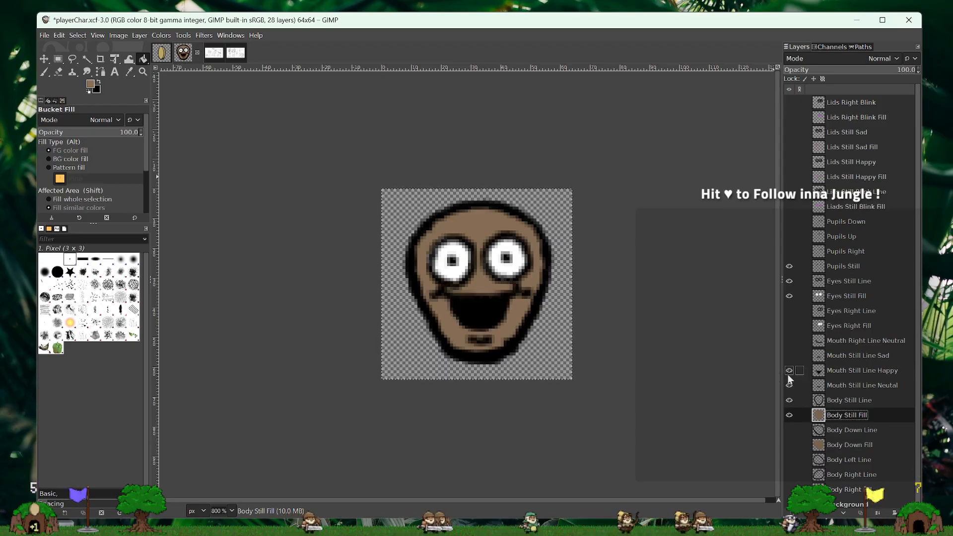
left_click(789, 370)
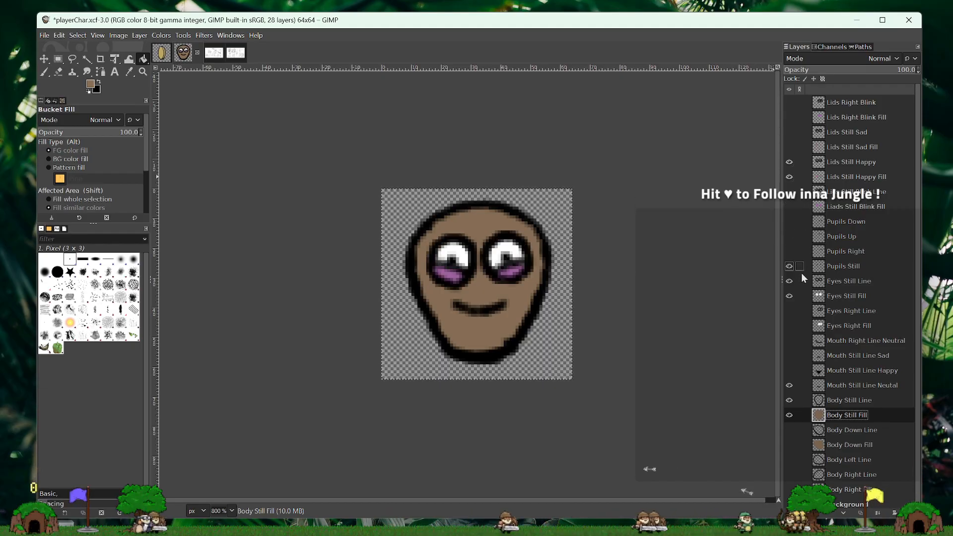
left_click(790, 386)
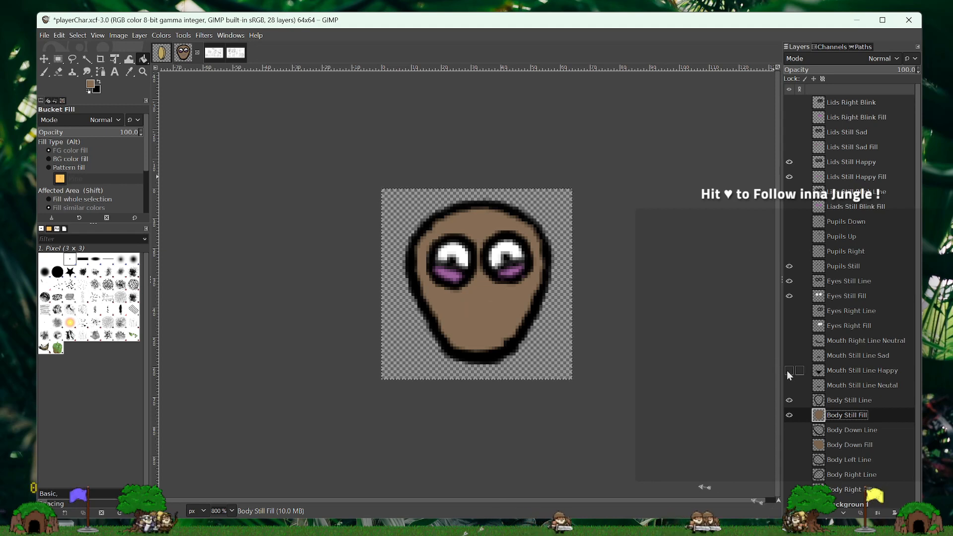
left_click(789, 371)
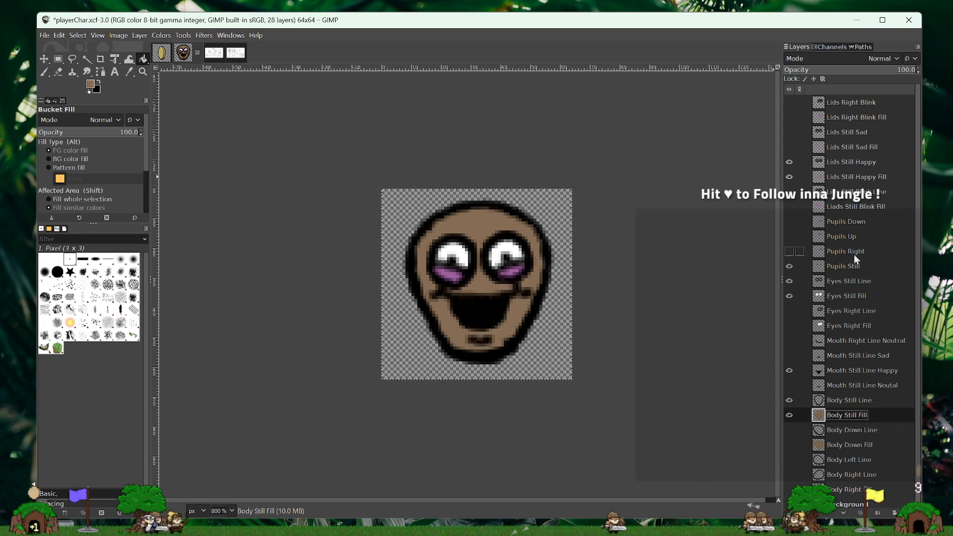
- Hide Mouth Still Line Happy and toggle the Background layer to compare the face on white and on transparency
left_click(788, 373)
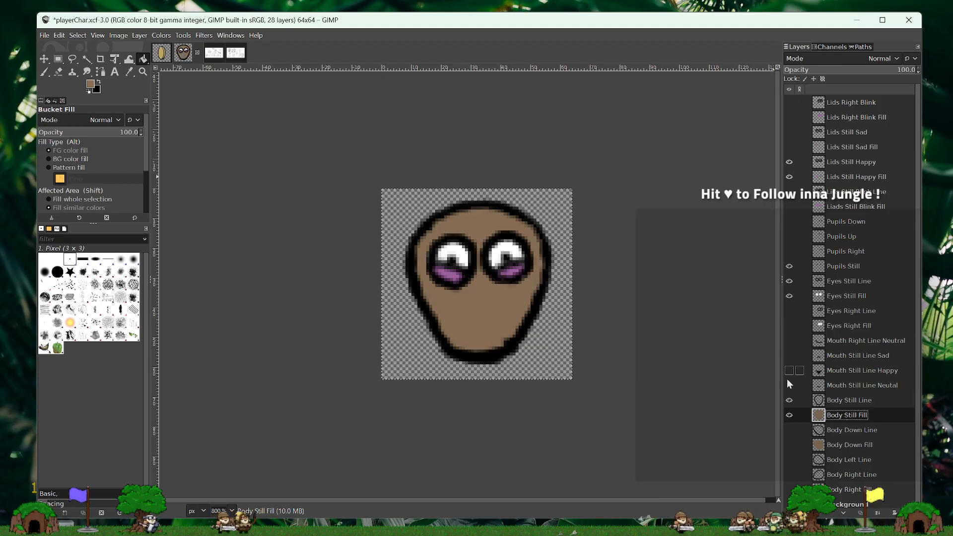
left_click(788, 505)
left_click(788, 505)
left_click(788, 505)
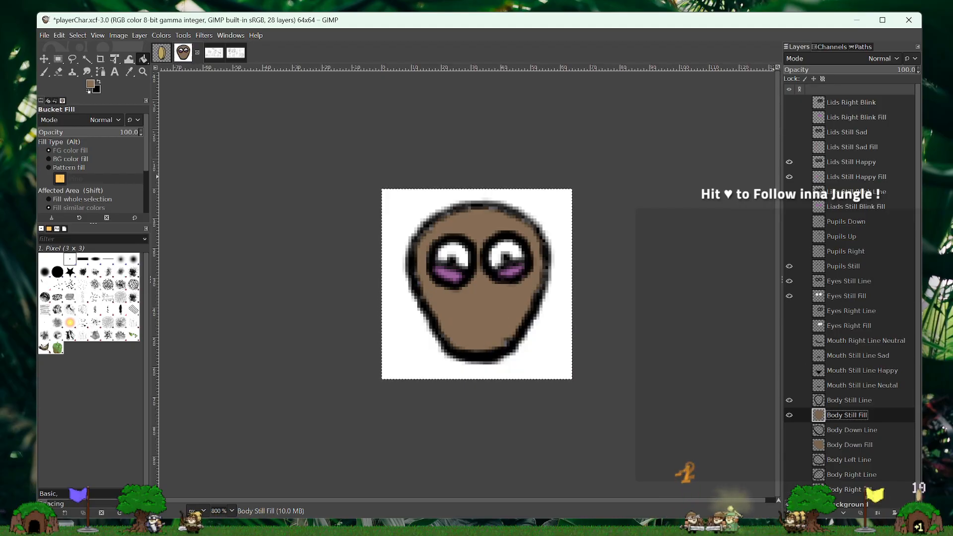
left_click(788, 505)
left_click(788, 505)
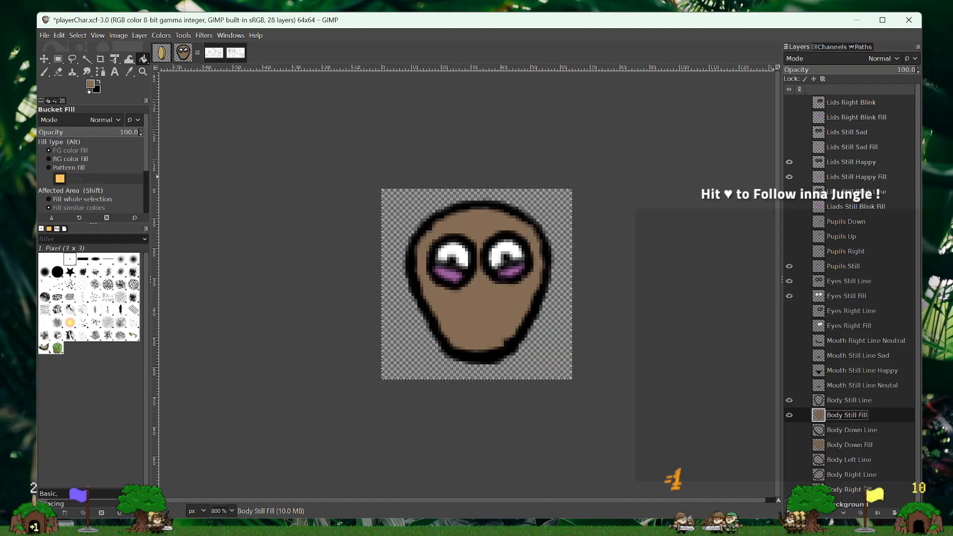
left_click(788, 505)
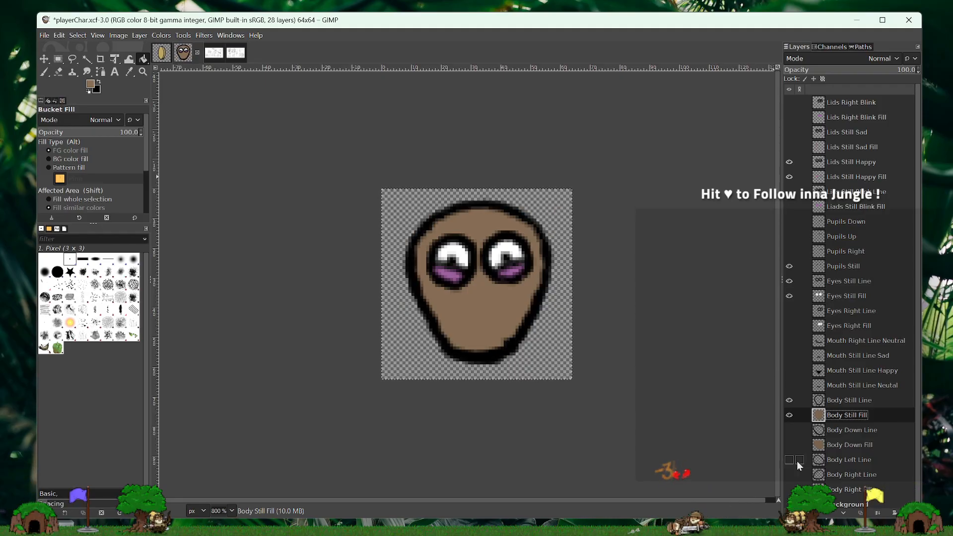
- View the still face at 100% zoom over the white Background, comparing Mouth Still Line Happy with Mouth Still Line Sad
left_click(231, 509)
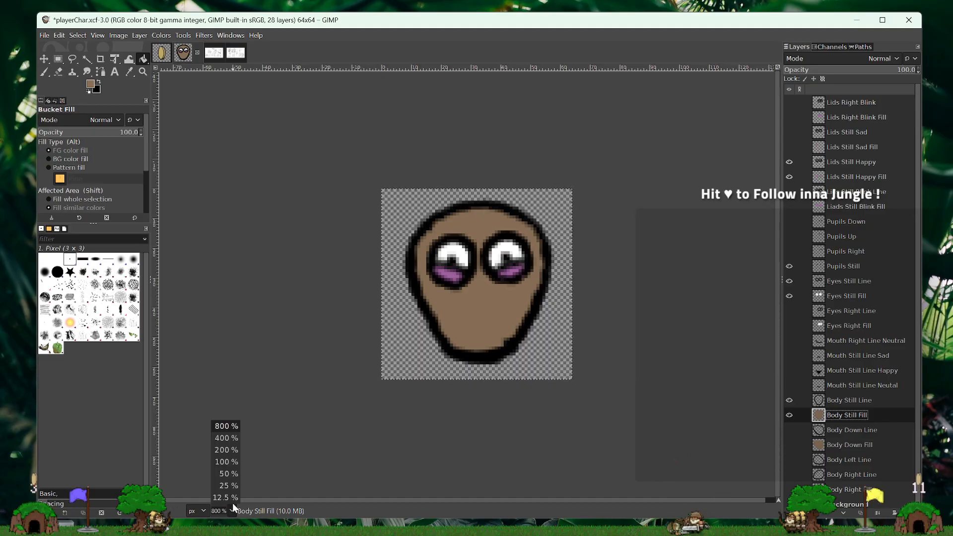
left_click(231, 461)
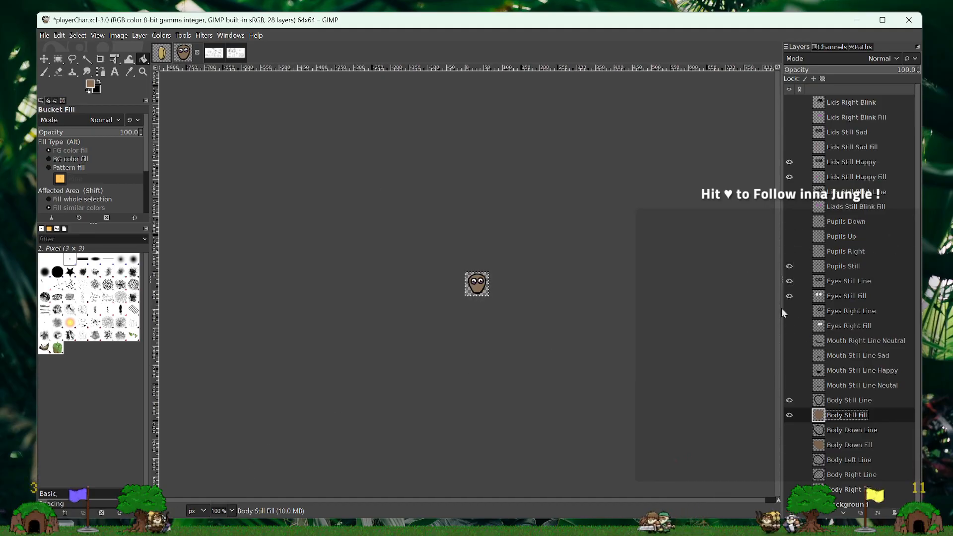
left_click(787, 372)
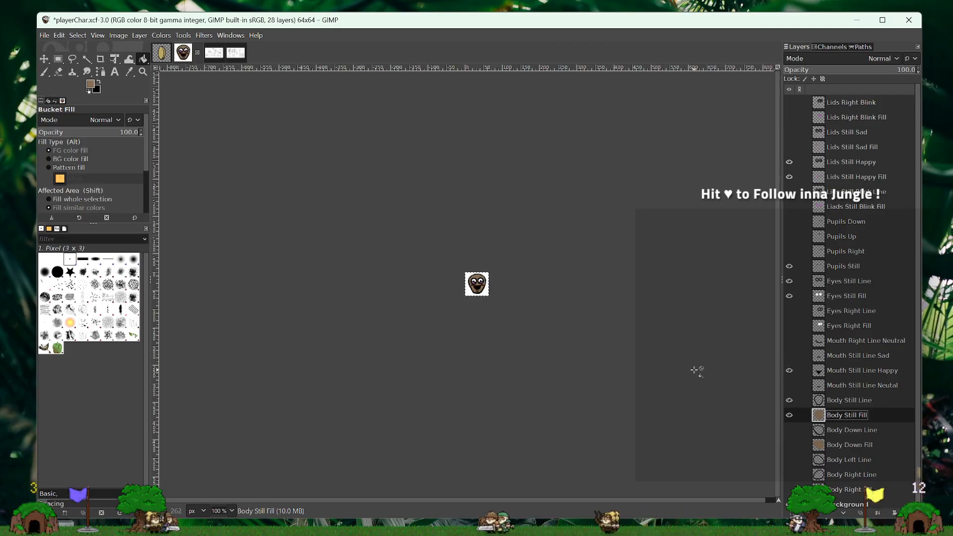
left_click(790, 371)
left_click(789, 356)
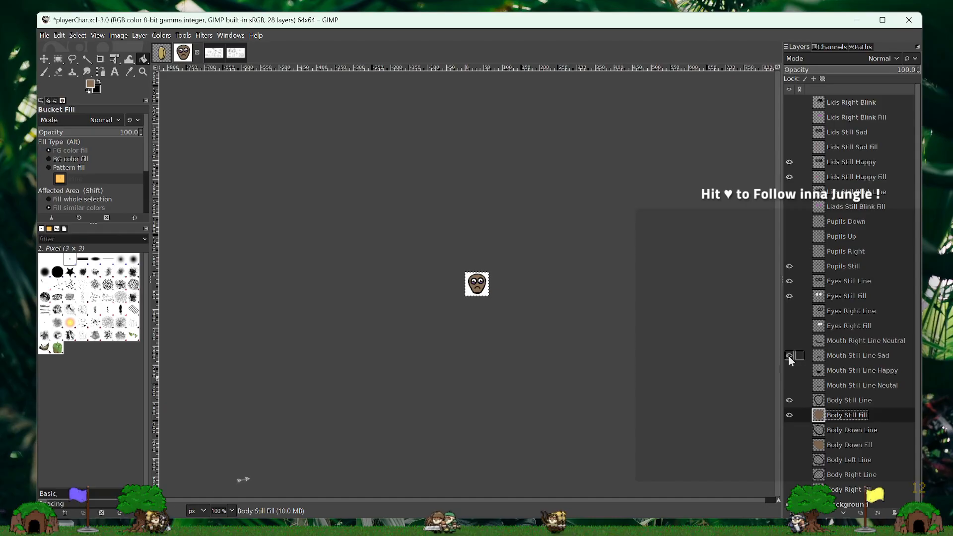
left_click(789, 296)
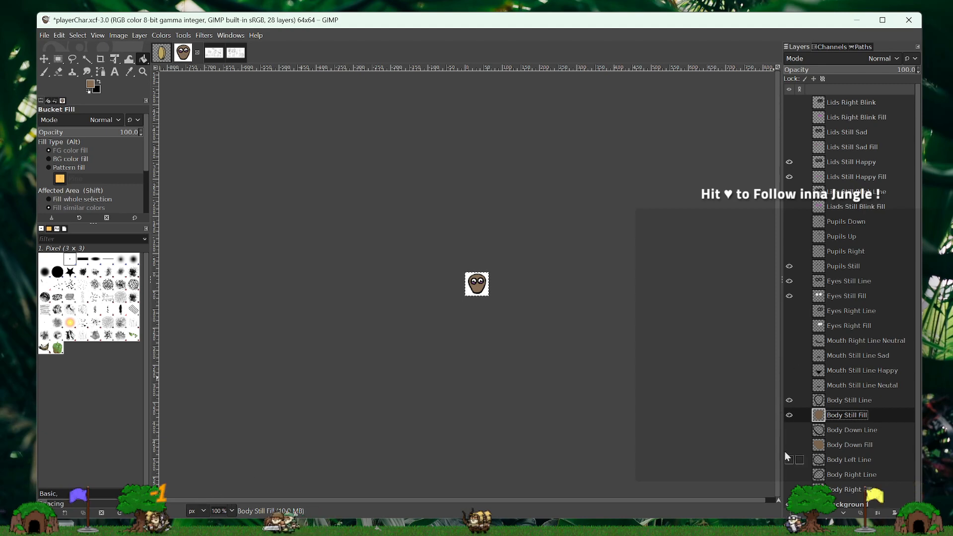
left_click(789, 370)
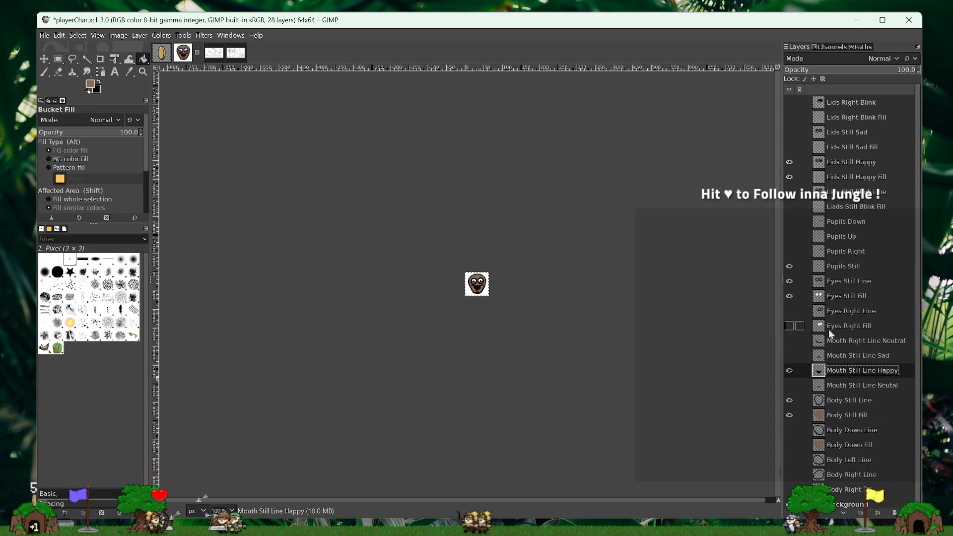
- Replace the still body and happy face layers with Body Right Line and Fill, Pupils Right, Eyes Right Line and Fill, and Mouth Right Line Neutral
scroll(829, 330, "down", 1)
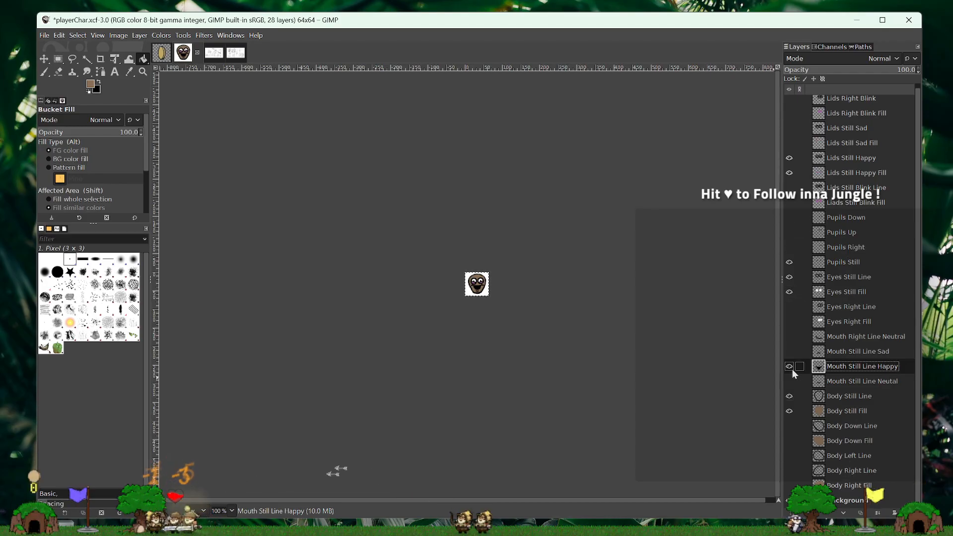
left_click(786, 414)
left_click(789, 396)
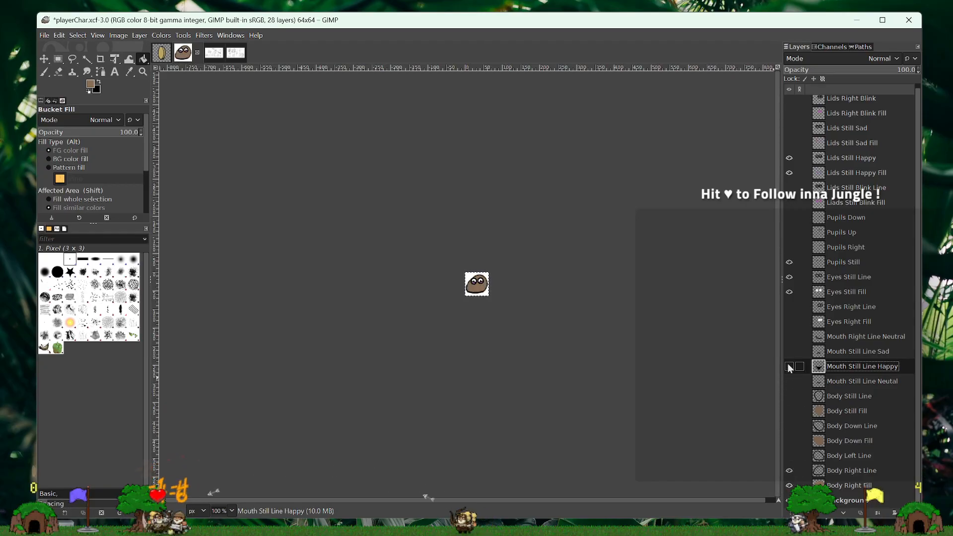
left_click(790, 337)
left_click(790, 322)
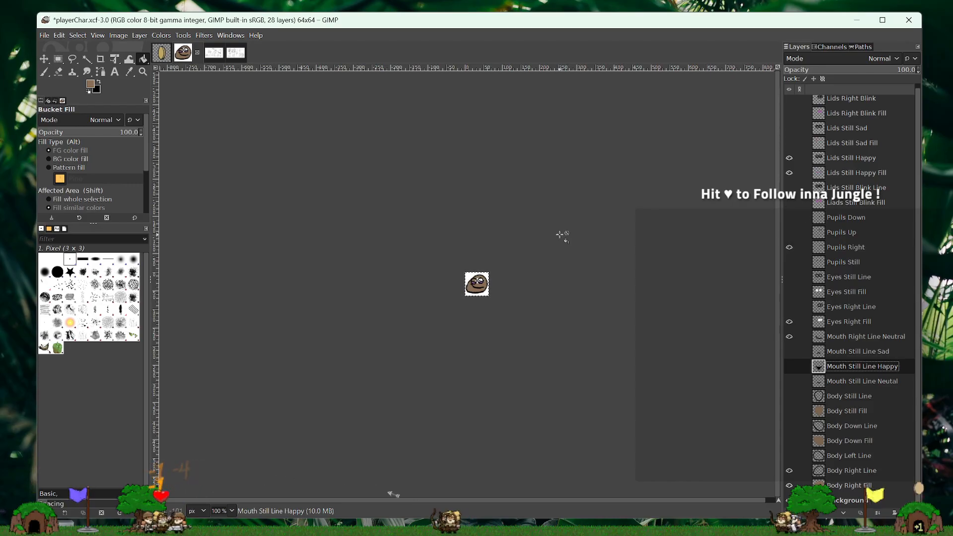
left_click(790, 158)
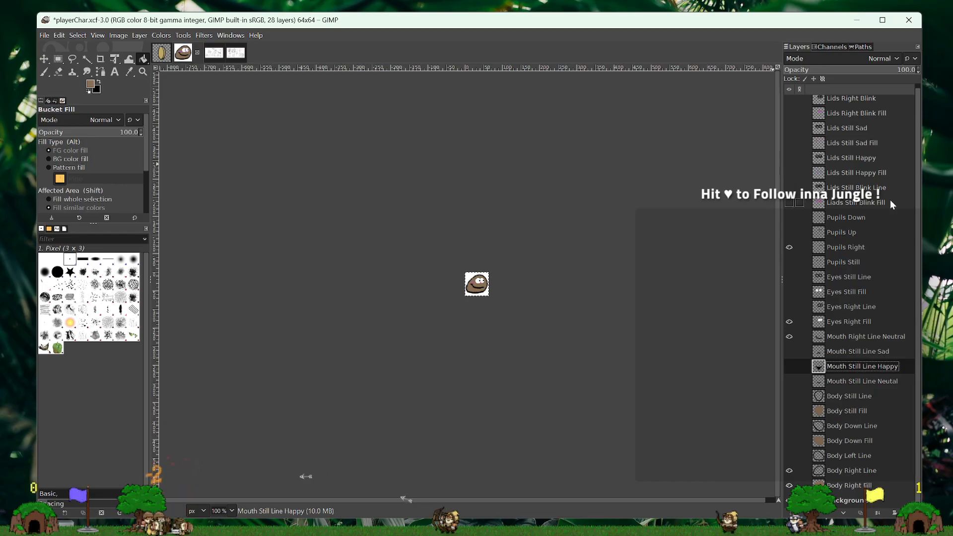
scroll(852, 249, "up", 1)
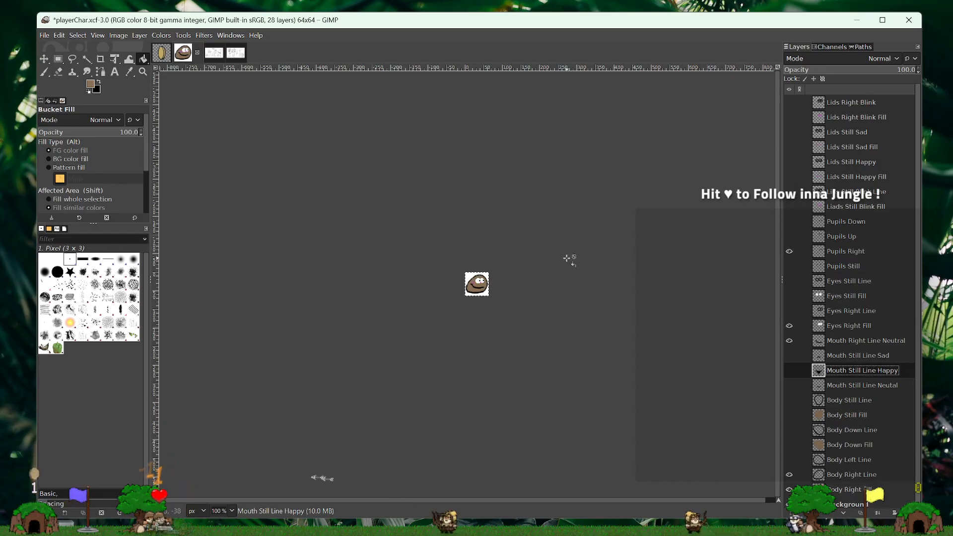
key("shift+ctrl+j")
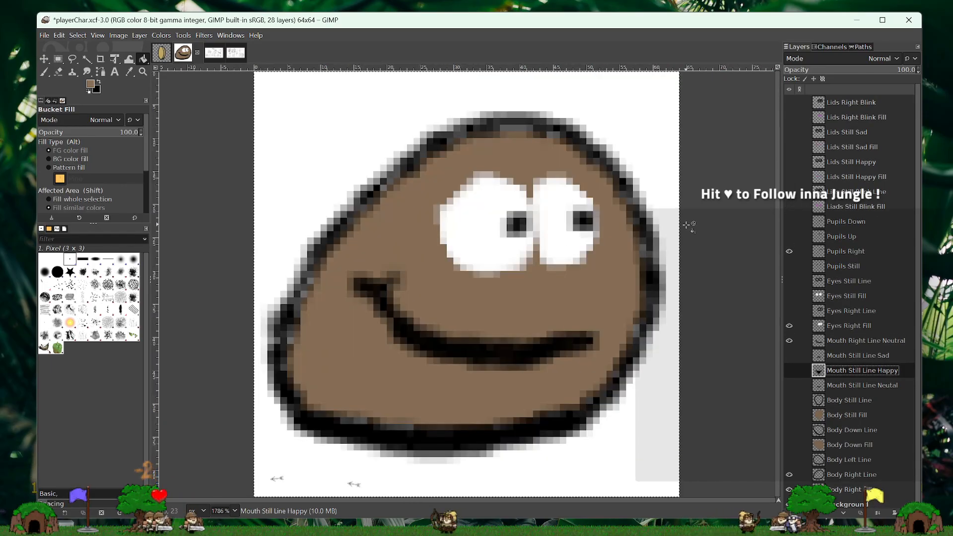
left_click(789, 311)
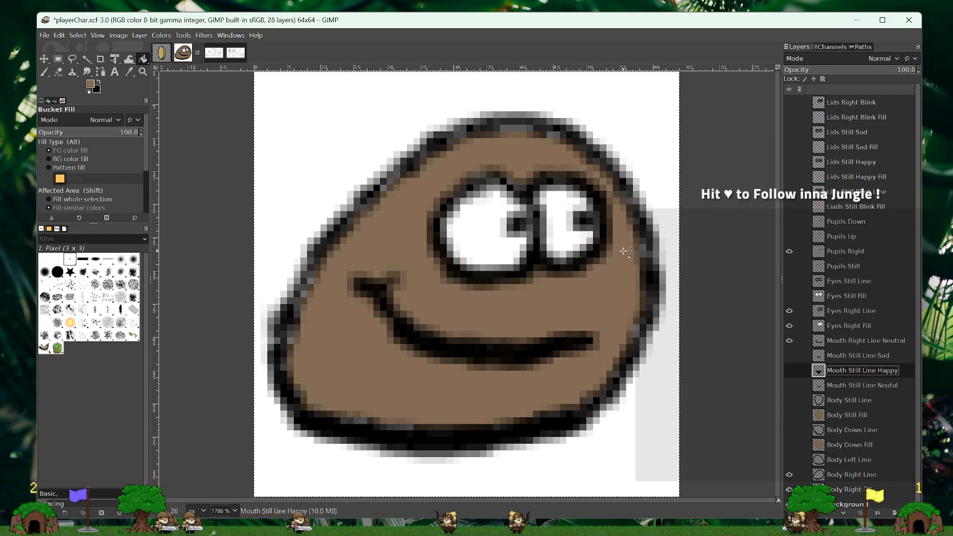
- Hide the Background layer and examine the right-facing character at 800%, 100%, 200% and 400% zoom
left_click(234, 511)
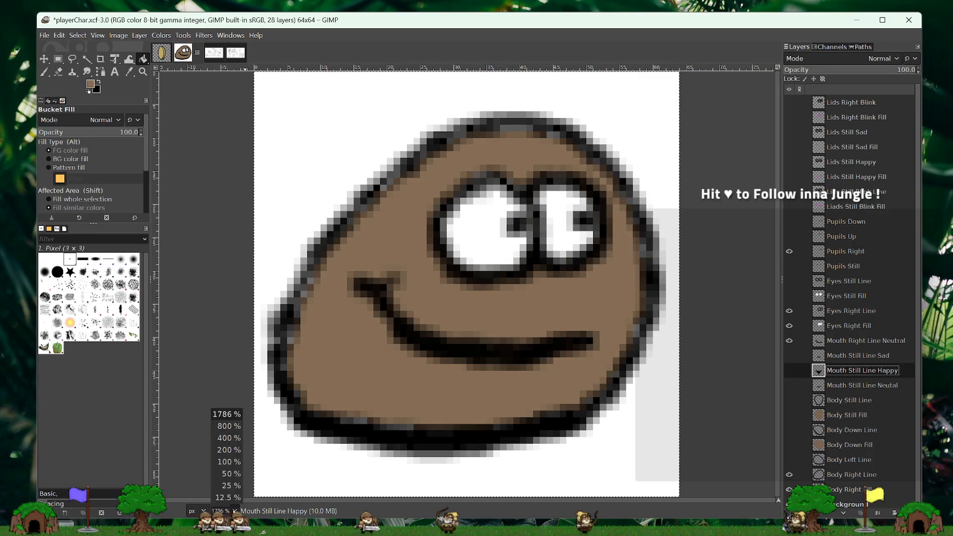
left_click(228, 426)
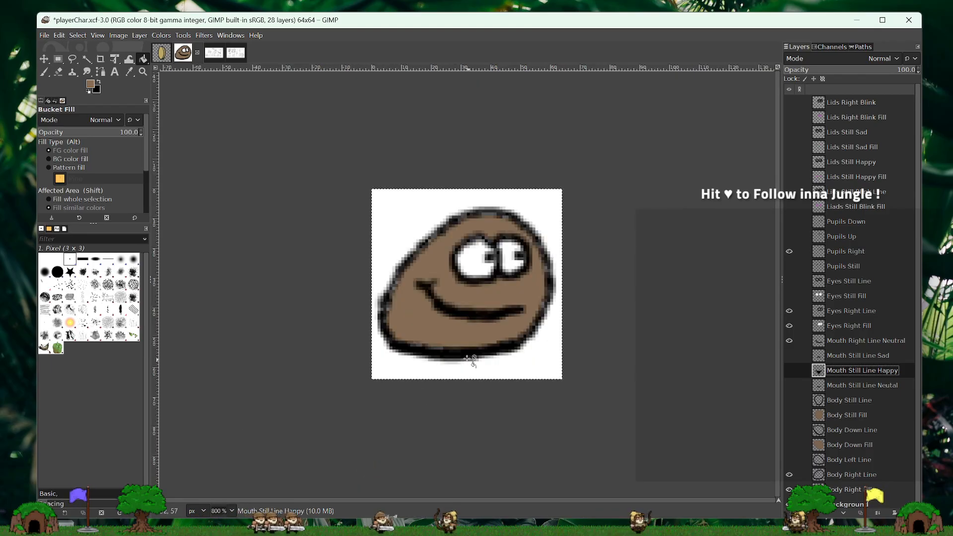
left_click(232, 511)
left_click(234, 462)
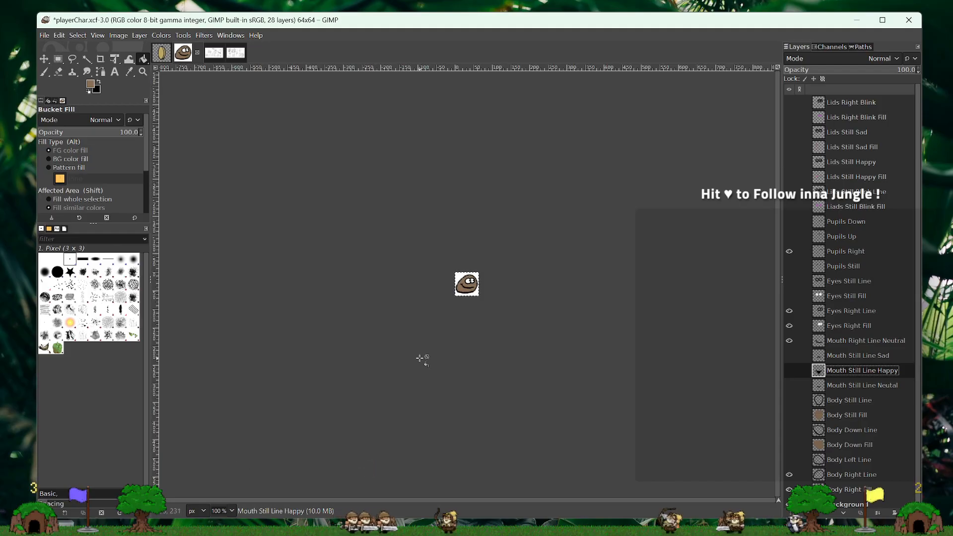
scroll(848, 400, "down", 1)
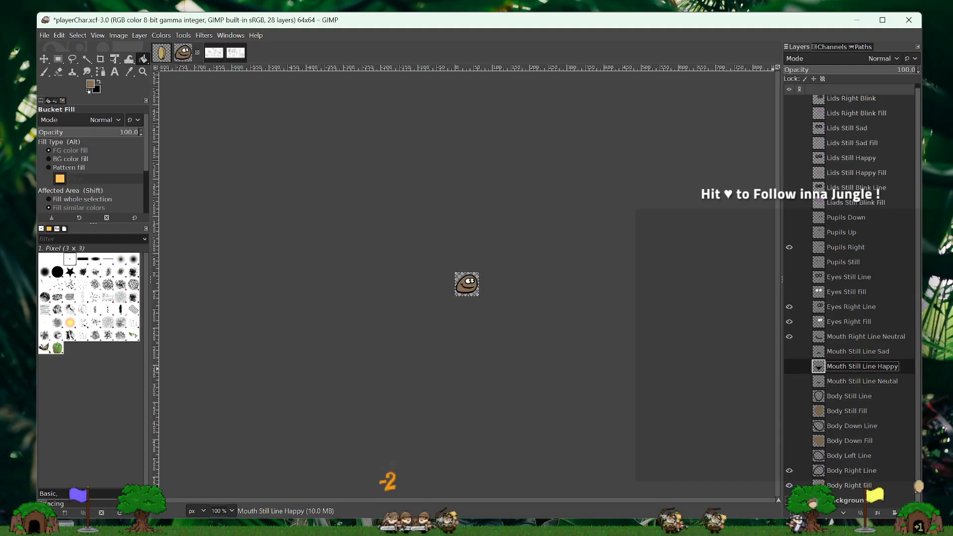
left_click(231, 511)
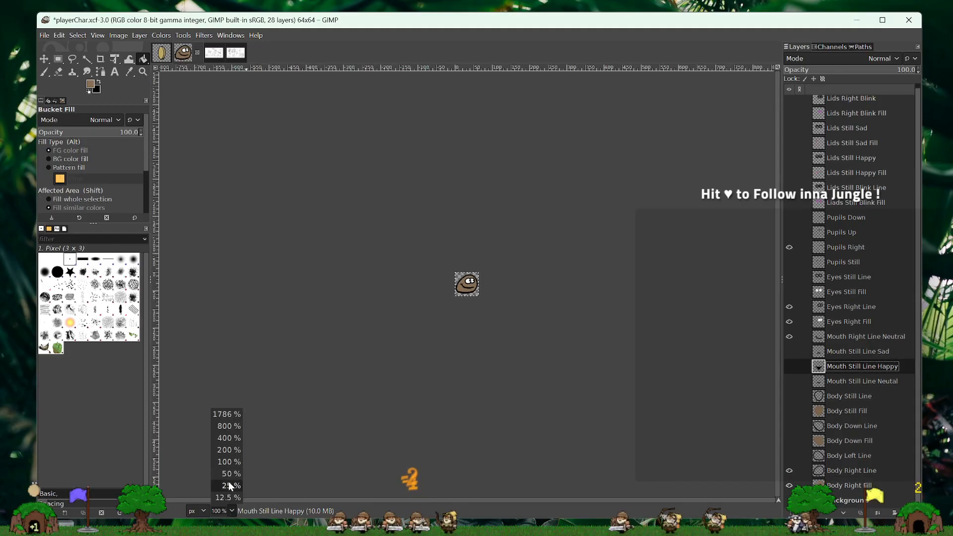
left_click(232, 448)
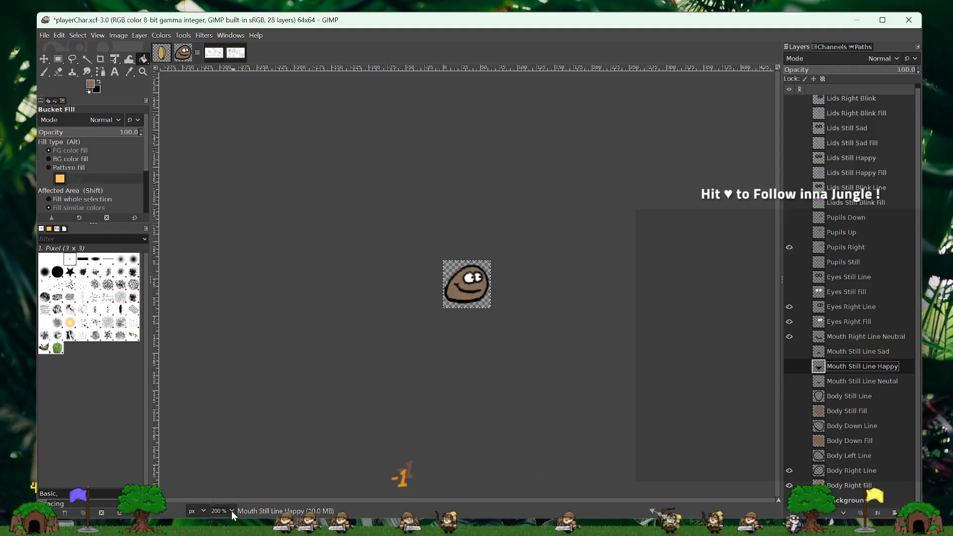
left_click(231, 511)
left_click(230, 438)
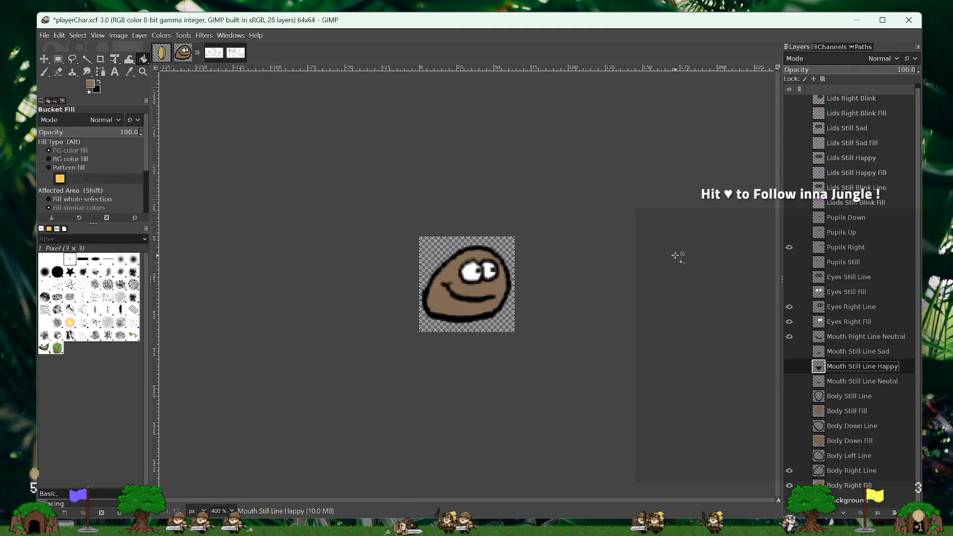
- Compare the right-facing character with the coin in coinItem.xcf, viewing both images at 800% zoom
left_click(161, 56)
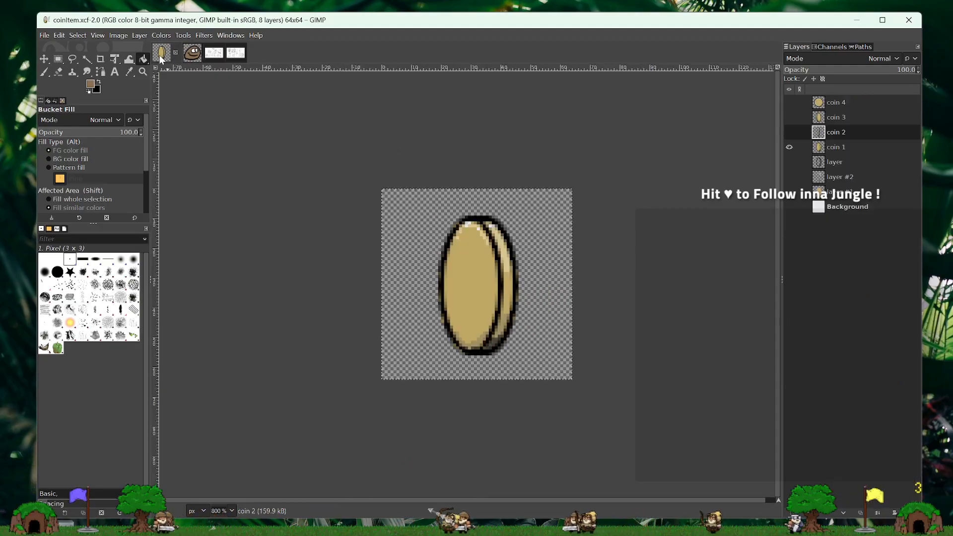
left_click(192, 55)
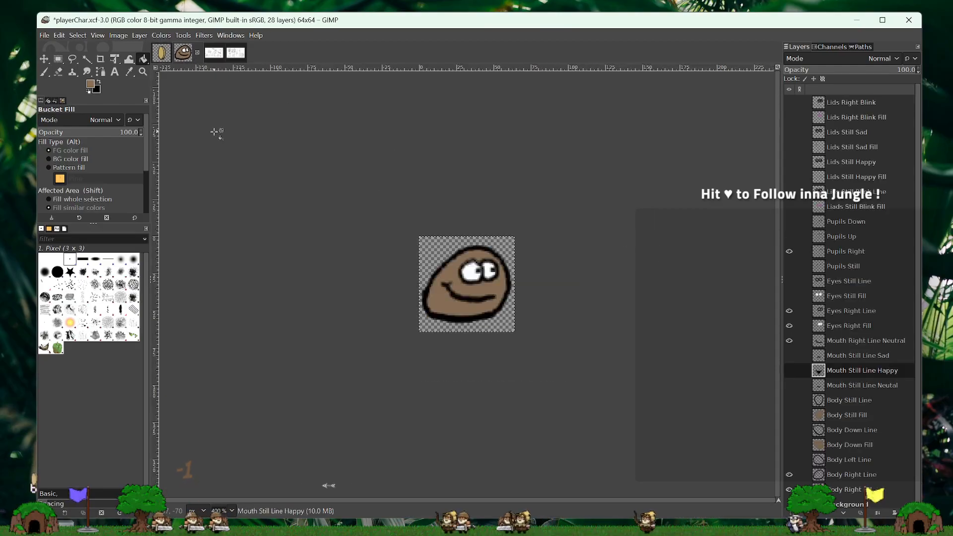
left_click(232, 511)
left_click(229, 426)
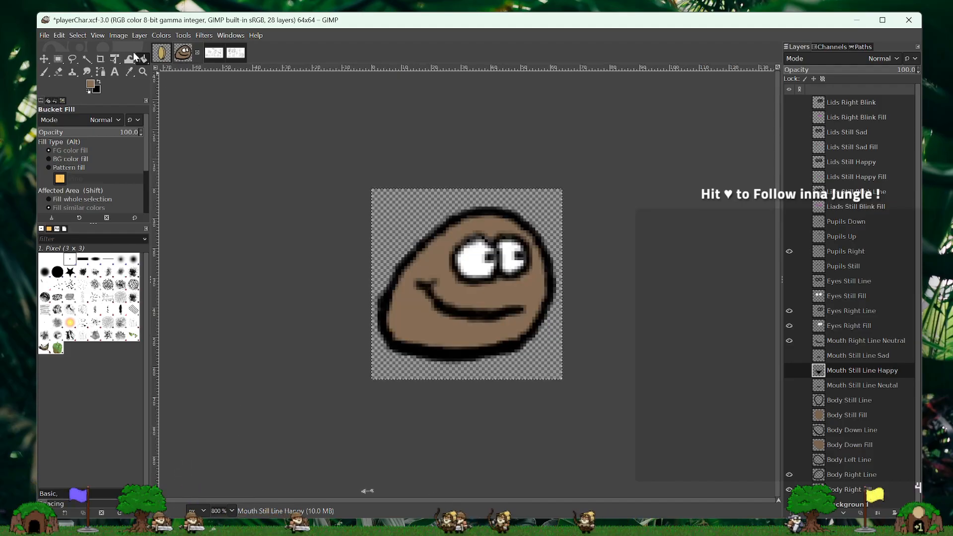
left_click(160, 59)
left_click(190, 55)
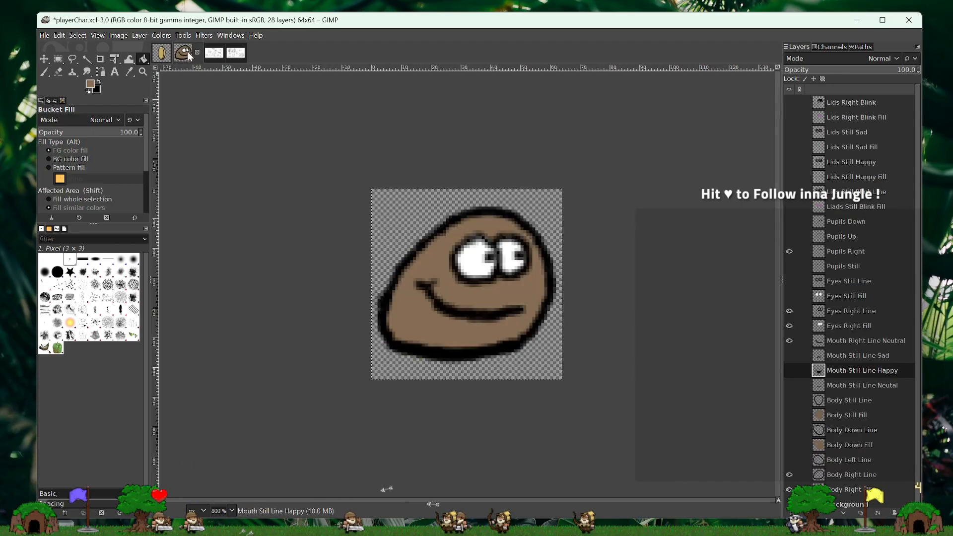
left_click(167, 58)
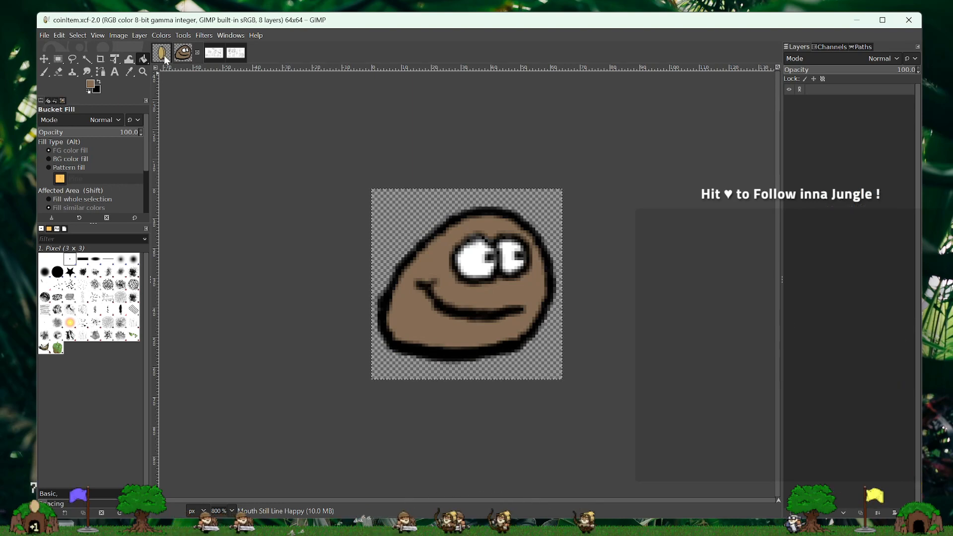
left_click(193, 57)
left_click(166, 59)
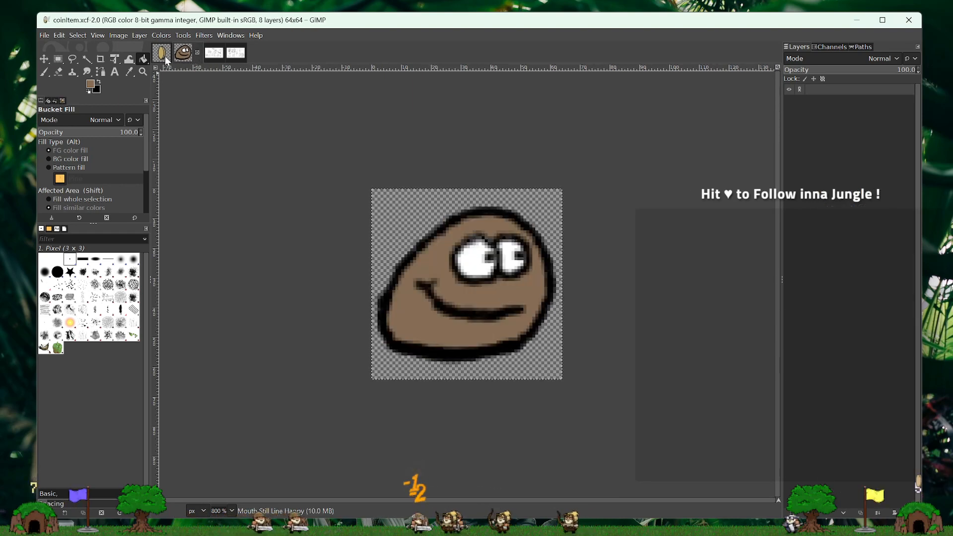
left_click(191, 54)
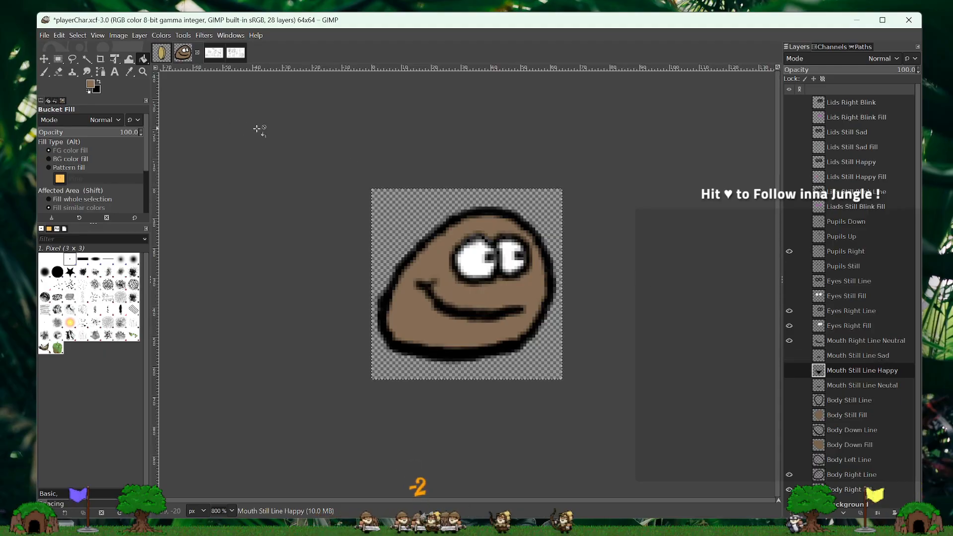
- Preview the right-facing face on Body Down Line and Body Down Fill, and restore Body Right Line and Body Right Fill
scroll(905, 365, "down", 1)
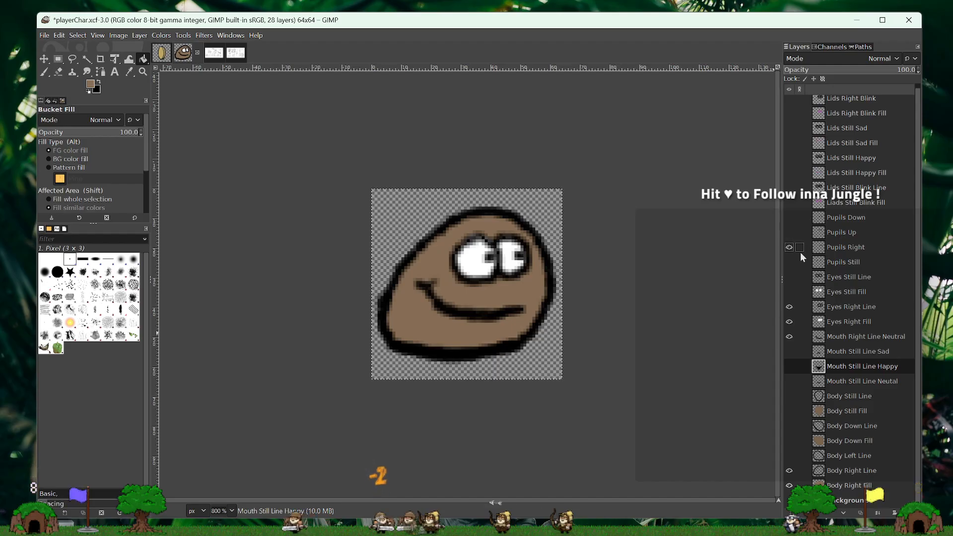
scroll(810, 264, "up", 1)
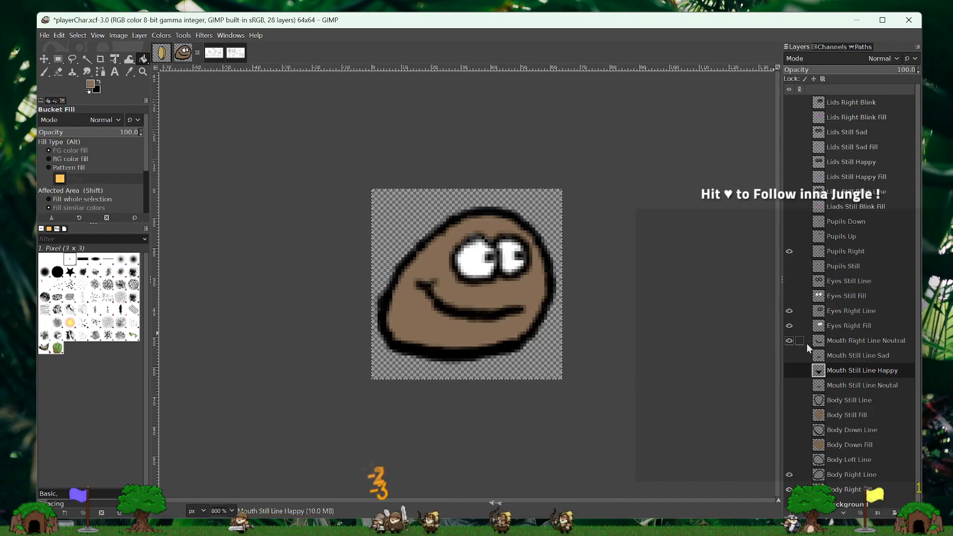
scroll(803, 404, "down", 1)
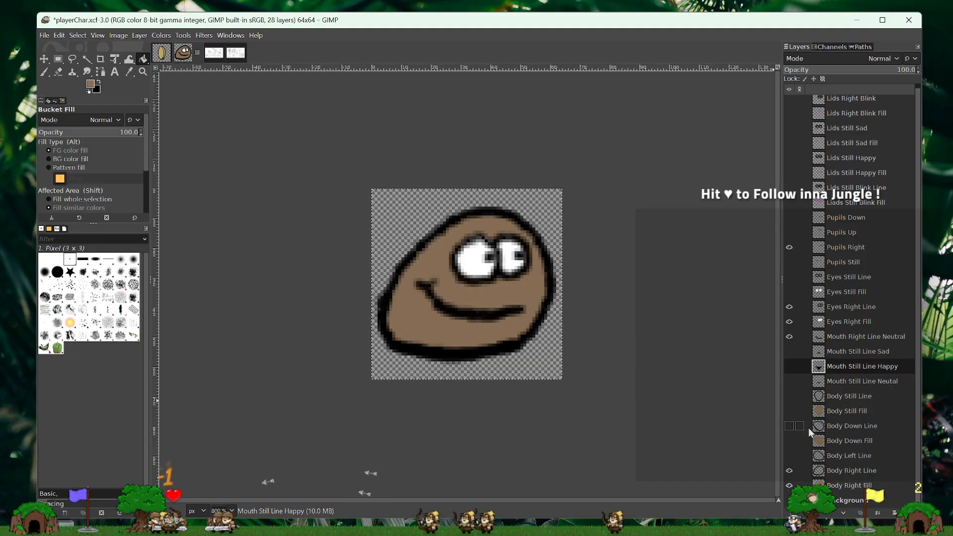
left_click(789, 411)
left_click(790, 426)
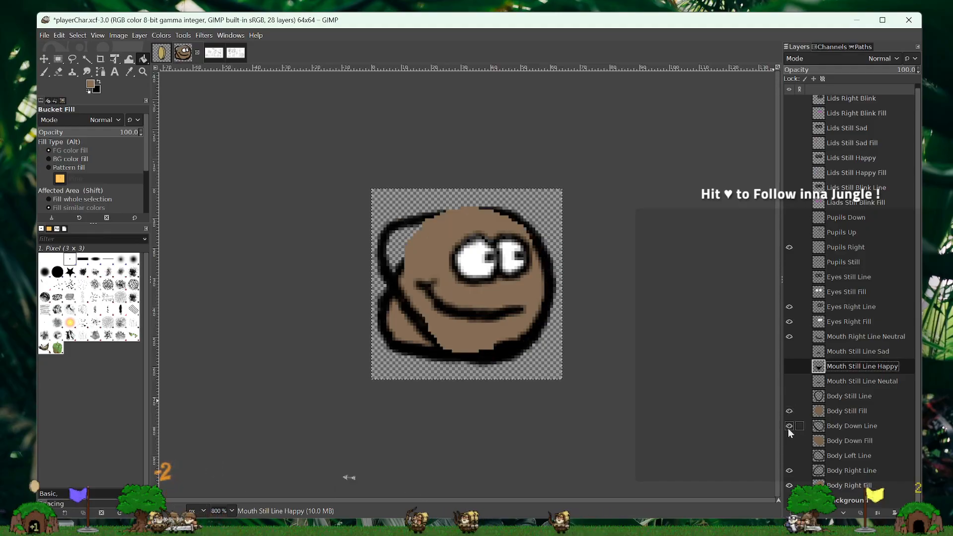
left_click(790, 470)
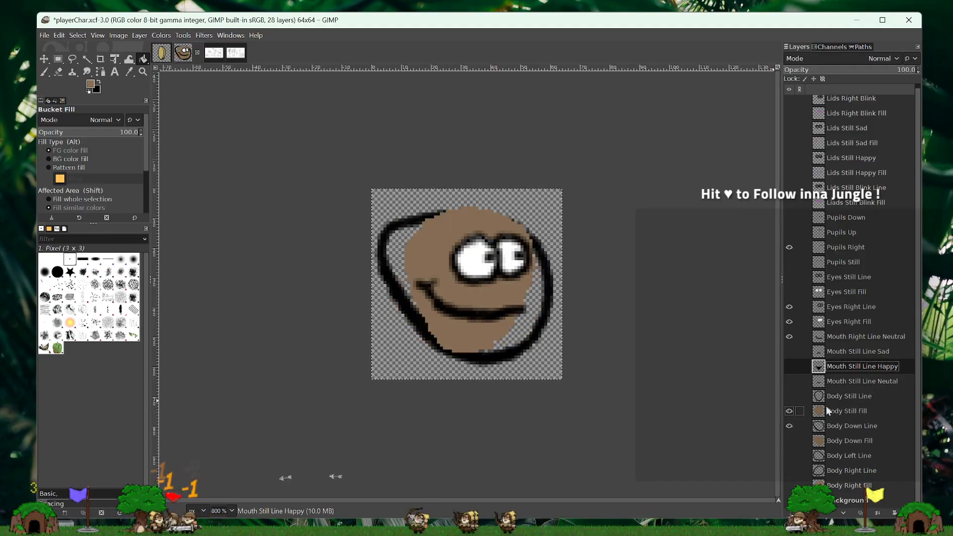
left_click(790, 411)
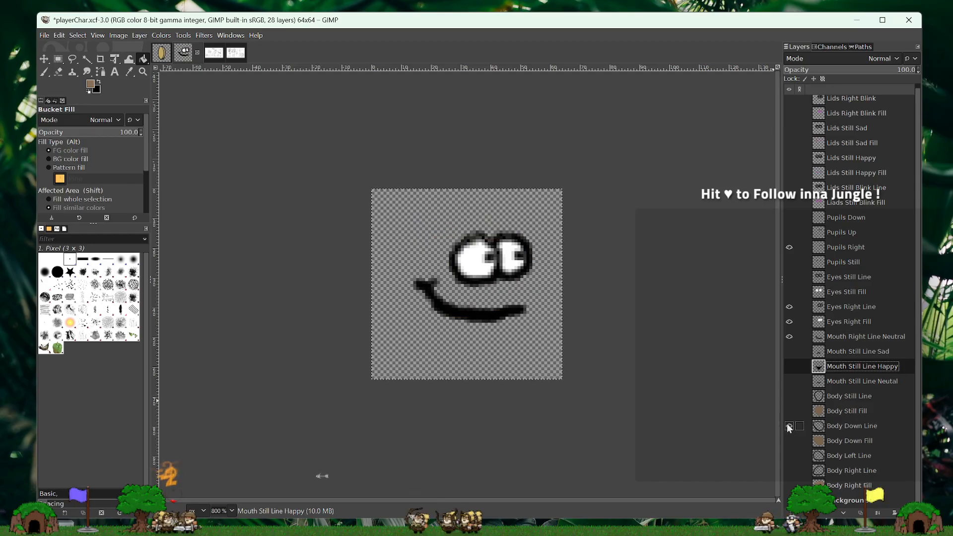
left_click(790, 441)
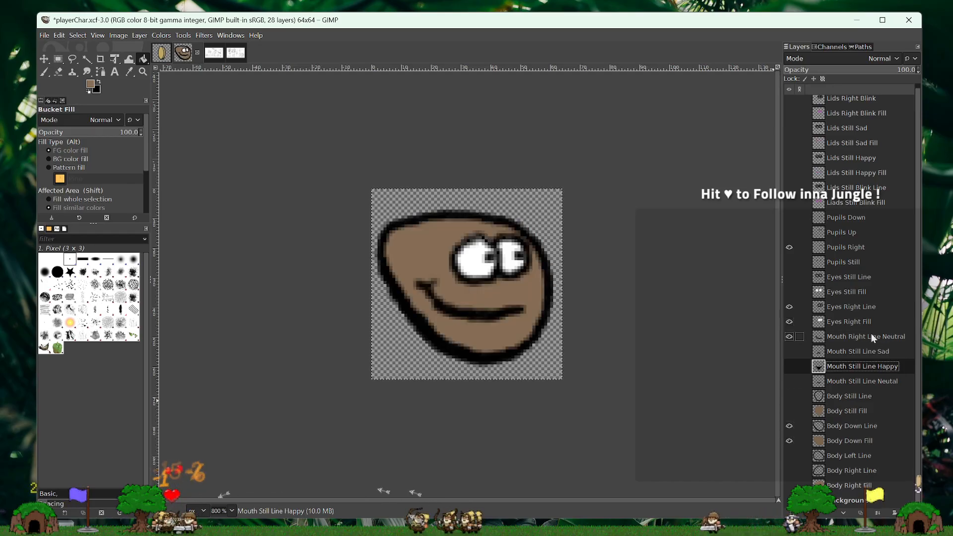
left_click(790, 426)
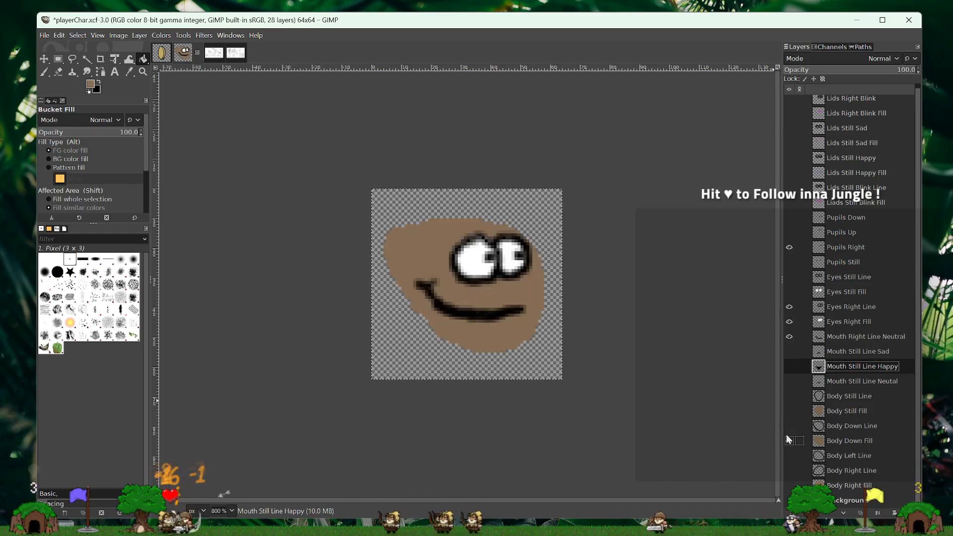
left_click(790, 440)
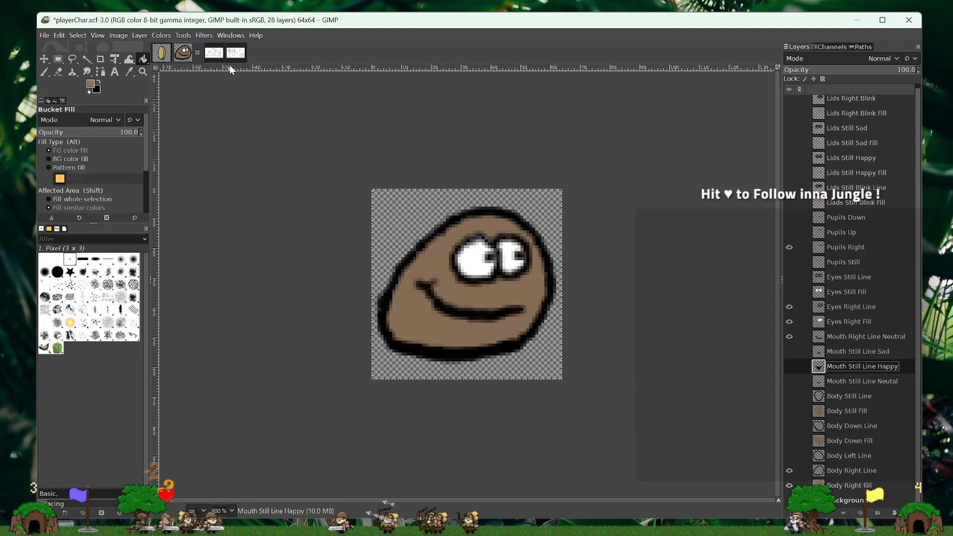
- Review the design sketches and feature checklists in DesignWorkshop12-26-24_2.xcf and DesignWorkshop12-26-24_1.xcf
left_click(217, 55)
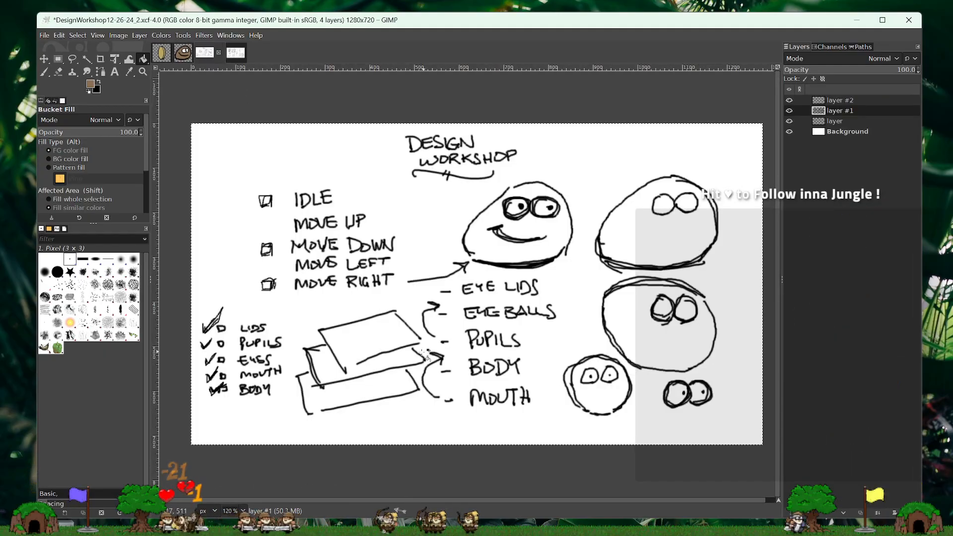
left_click(233, 57)
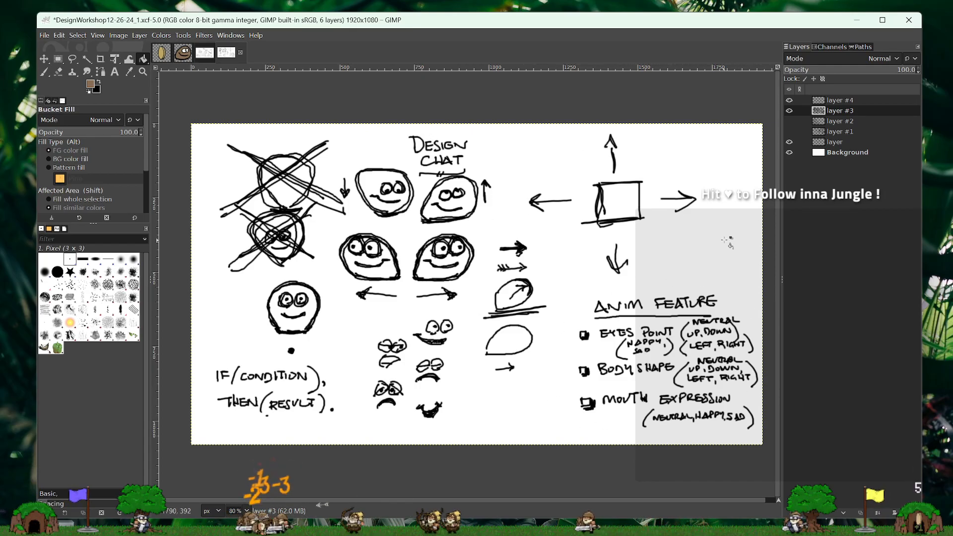
left_click(183, 35)
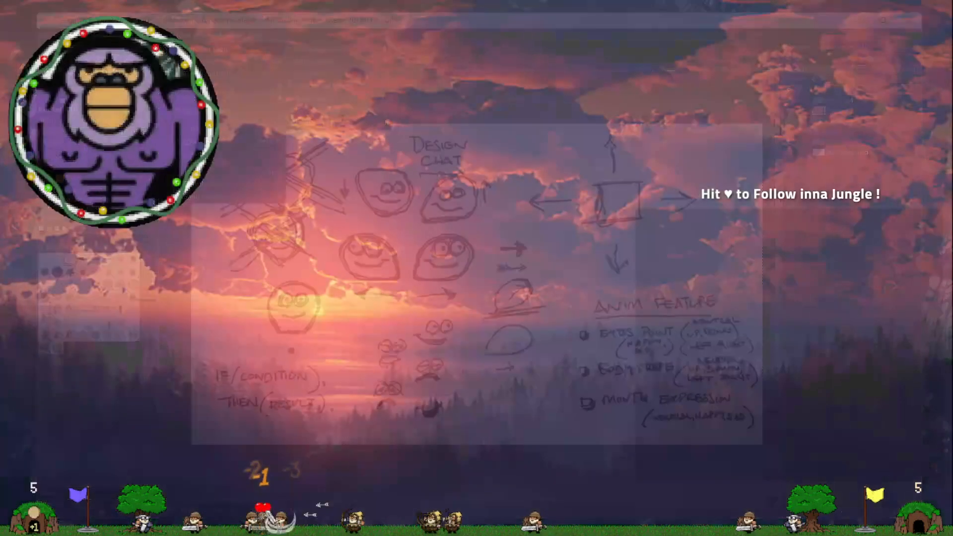